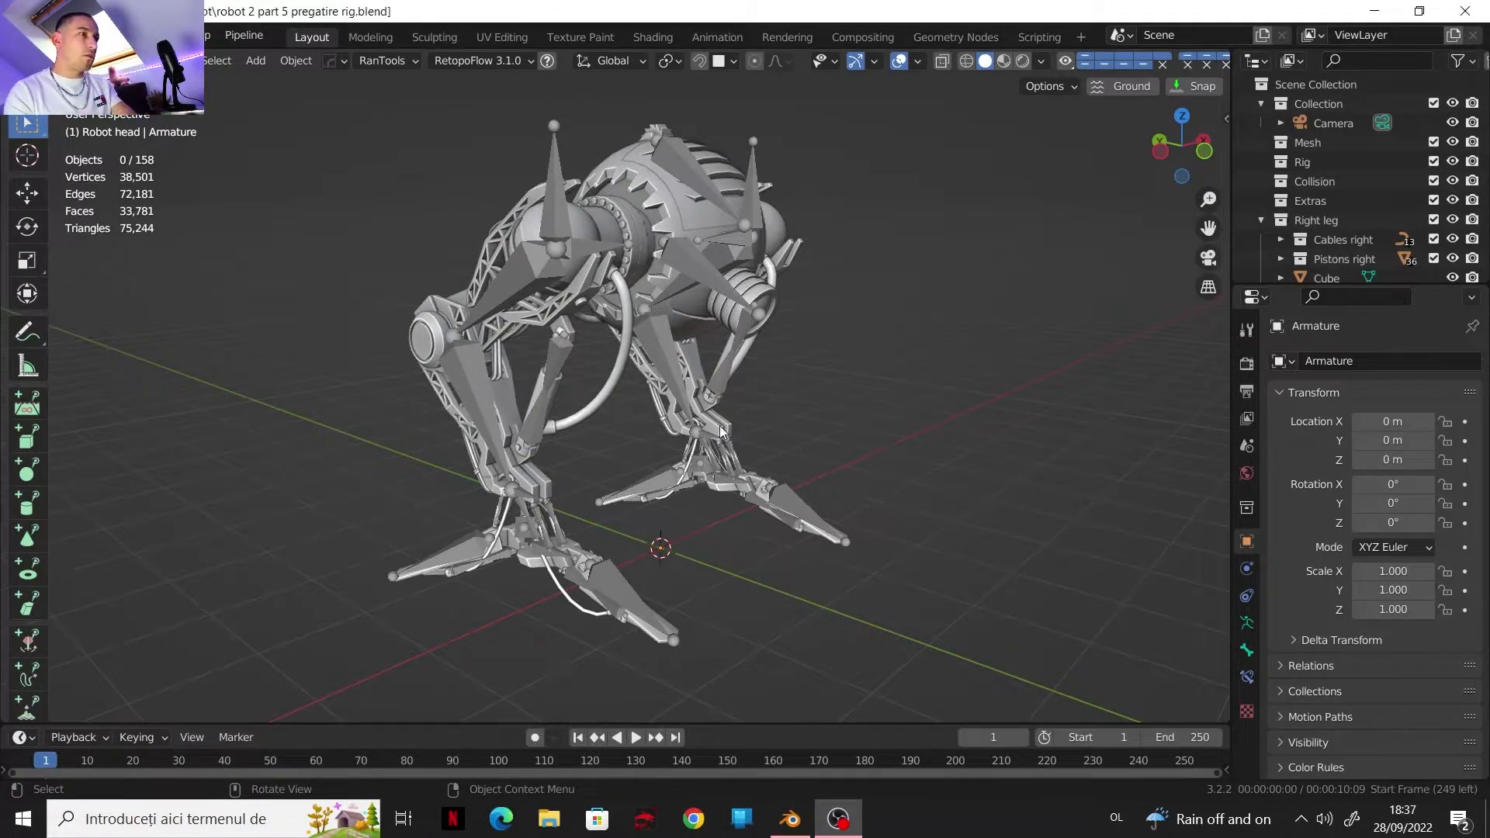
Step: Add a new collection named bones and move the robot's armature into it
{"action": "middle_click_drag", "start_coordinate": [677, 490], "coordinate": [742, 428]}
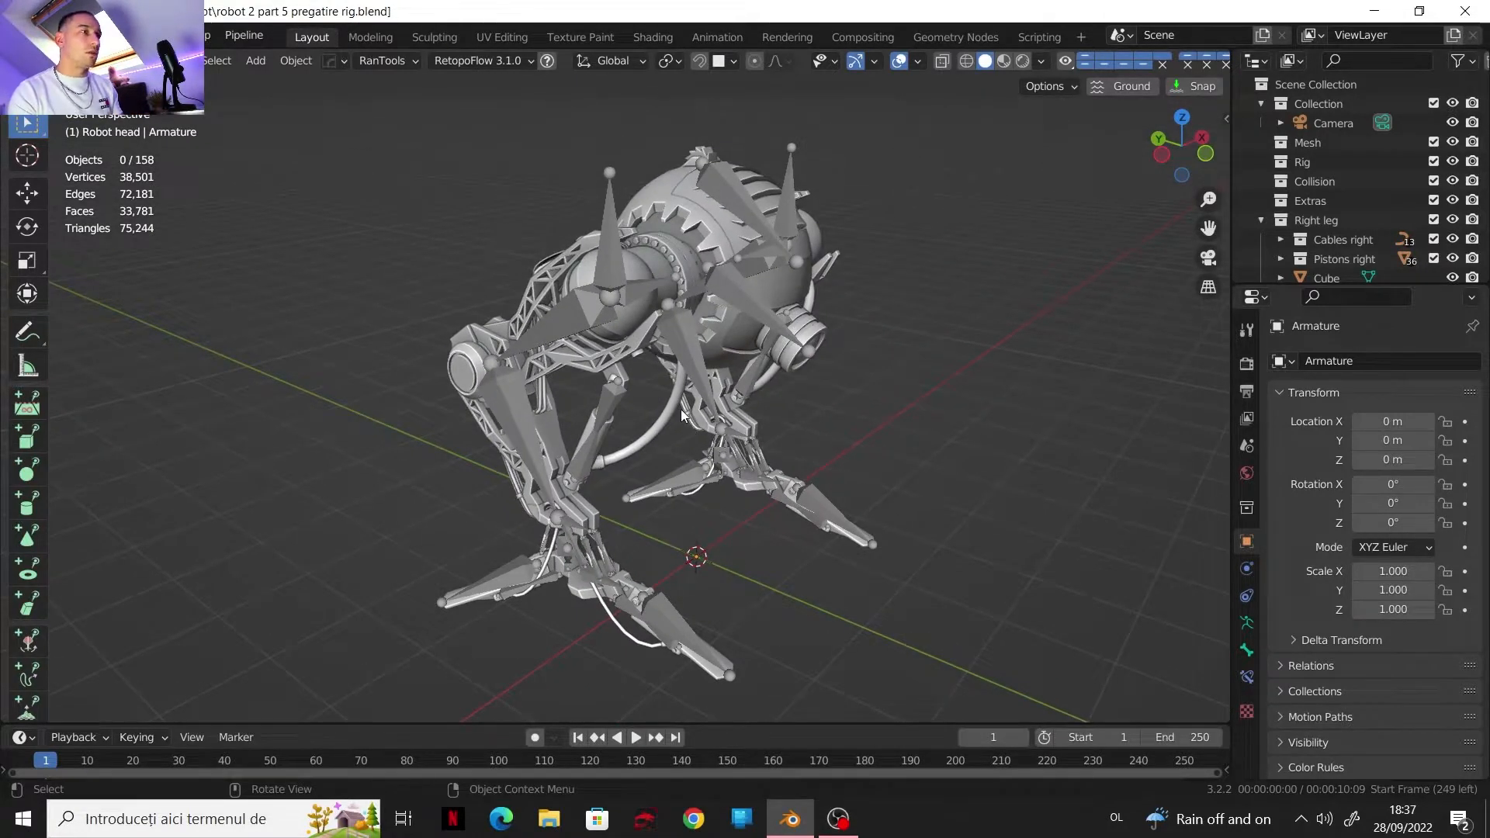
{"action": "mouse_move", "coordinate": [666, 314]}
{"action": "middle_mouse_down"}
{"action": "mouse_move", "coordinate": [705, 352]}
{"action": "mouse_move", "coordinate": [733, 343]}
{"action": "mouse_move", "coordinate": [668, 343]}
{"action": "middle_mouse_up"}
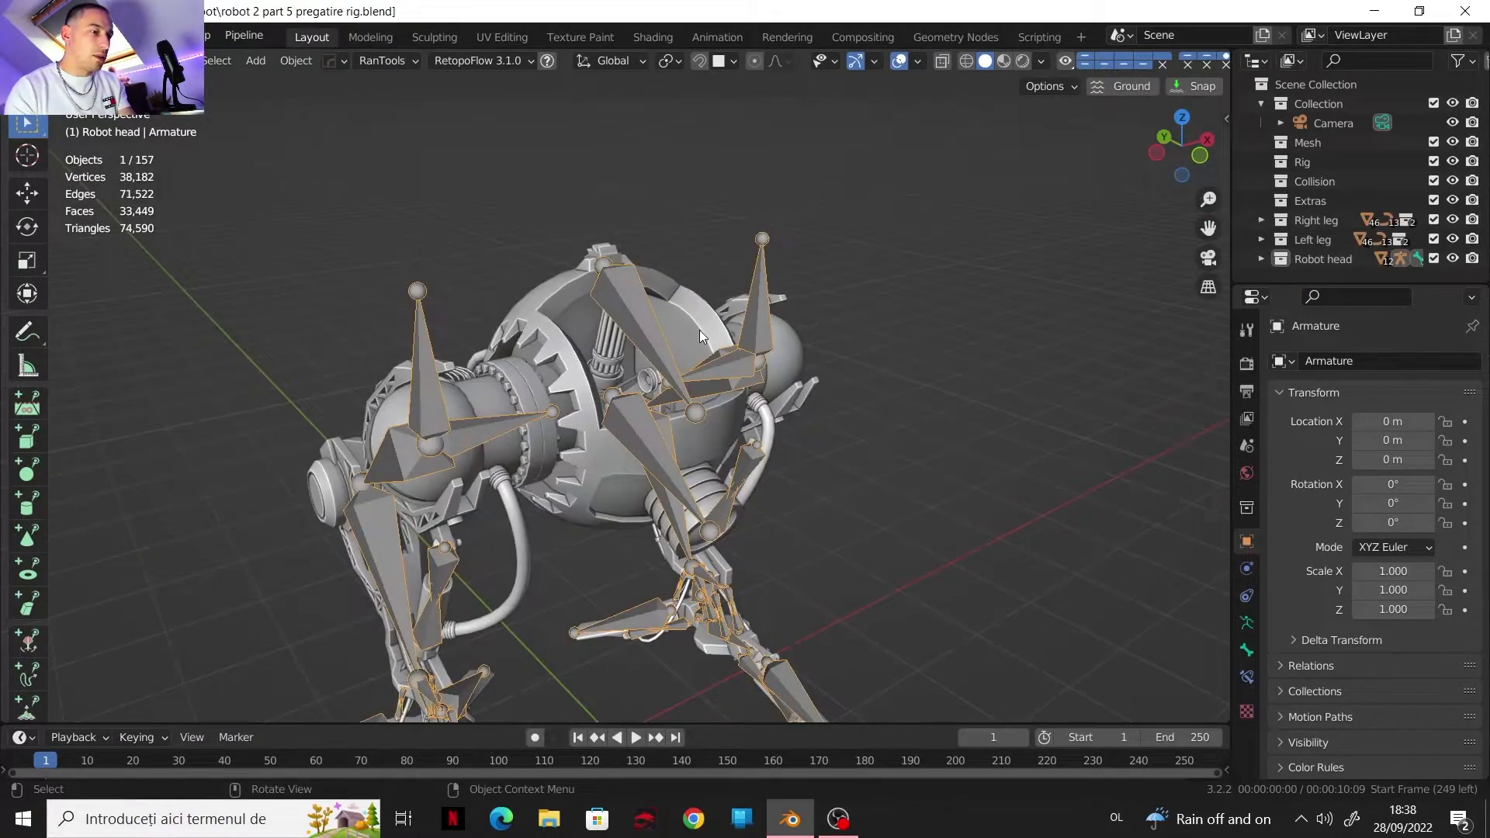
{"action": "key", "text": "m"}
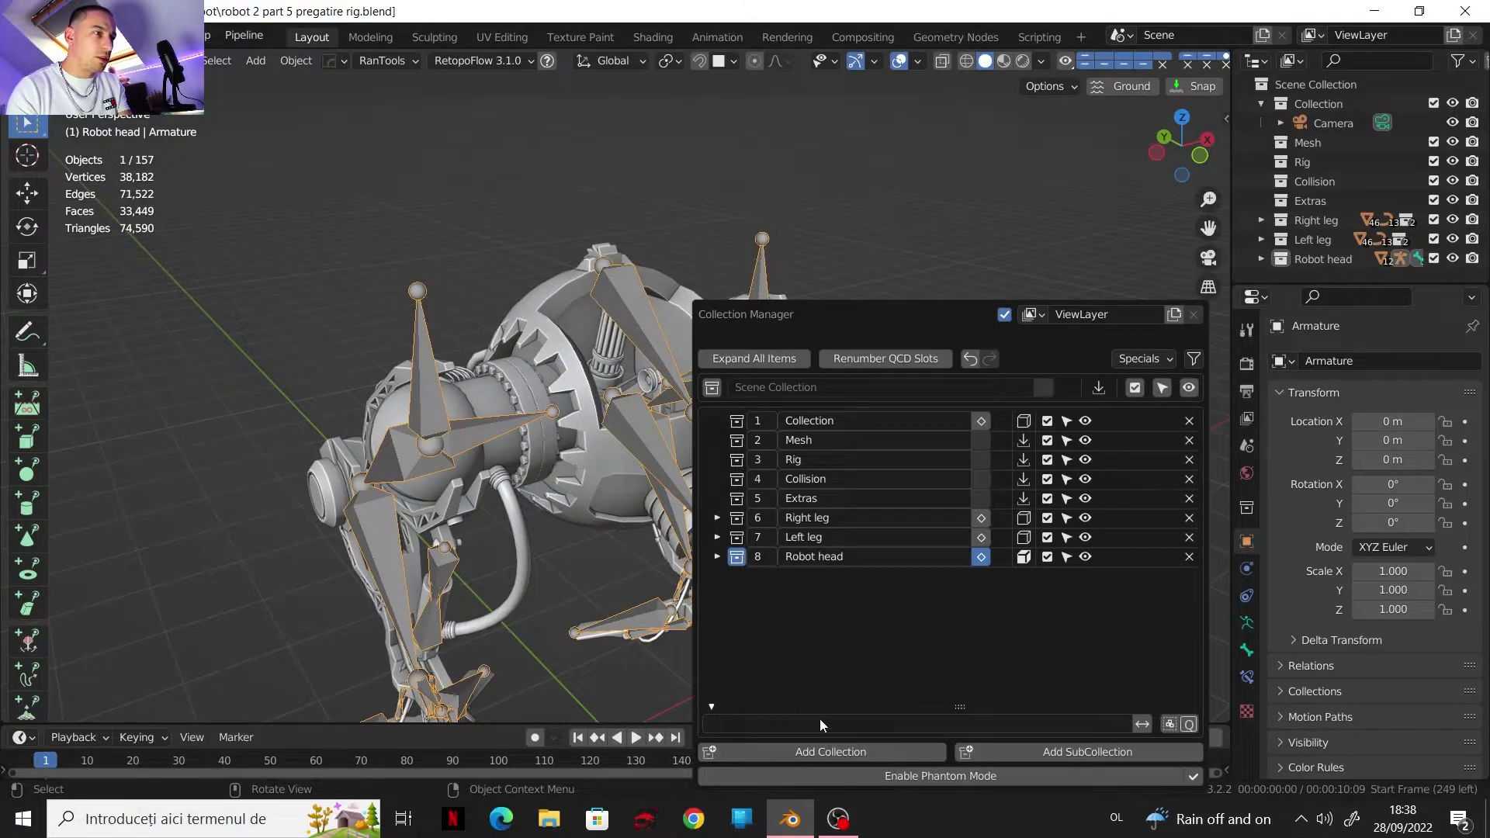
{"action": "left_click", "coordinate": [822, 752]}
{"action": "left_click", "coordinate": [799, 759]}
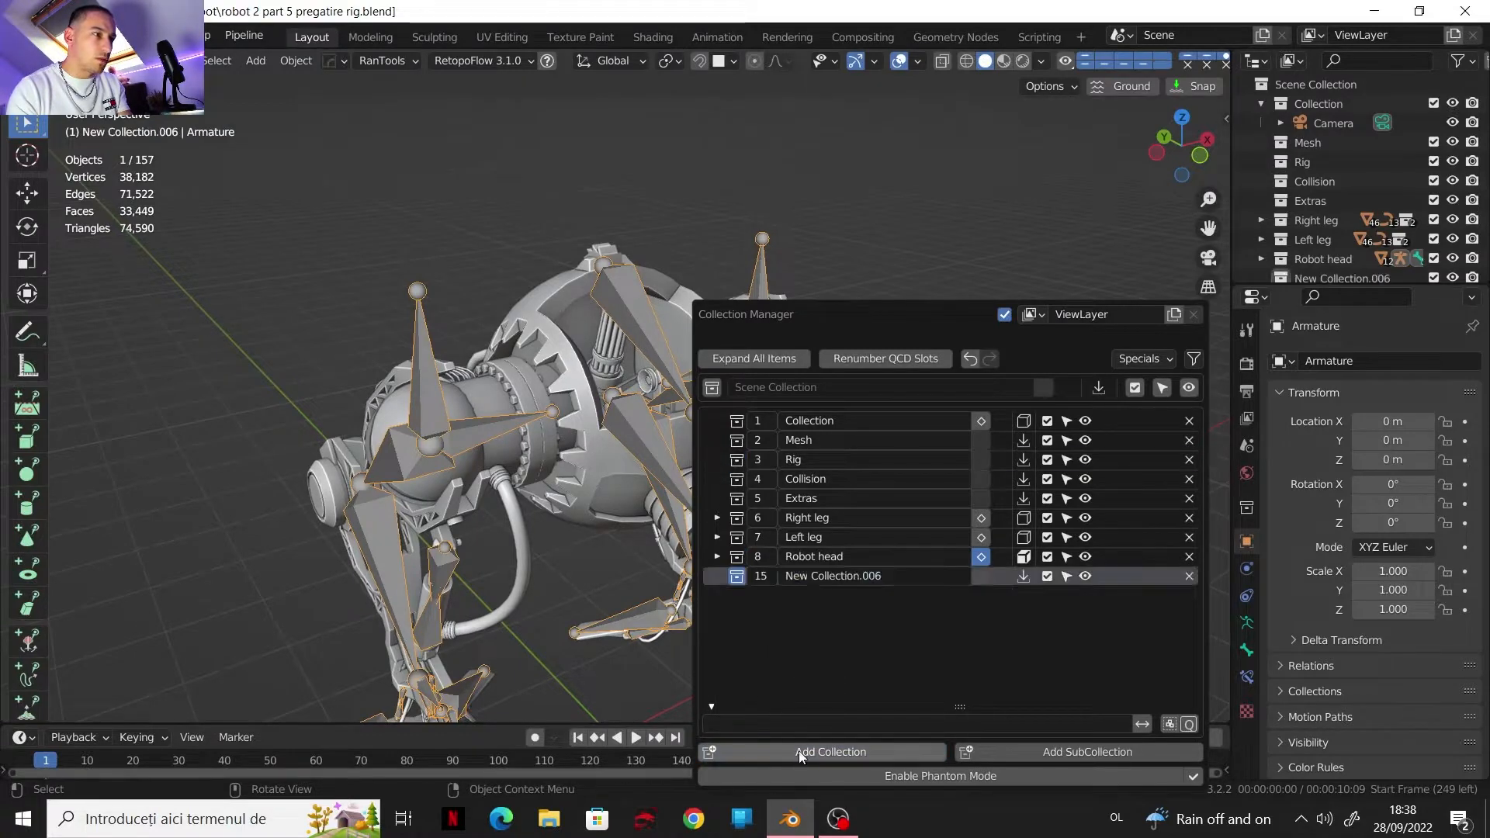
{"action": "double_click", "coordinate": [823, 576]}
{"action": "type", "text": "bones"}
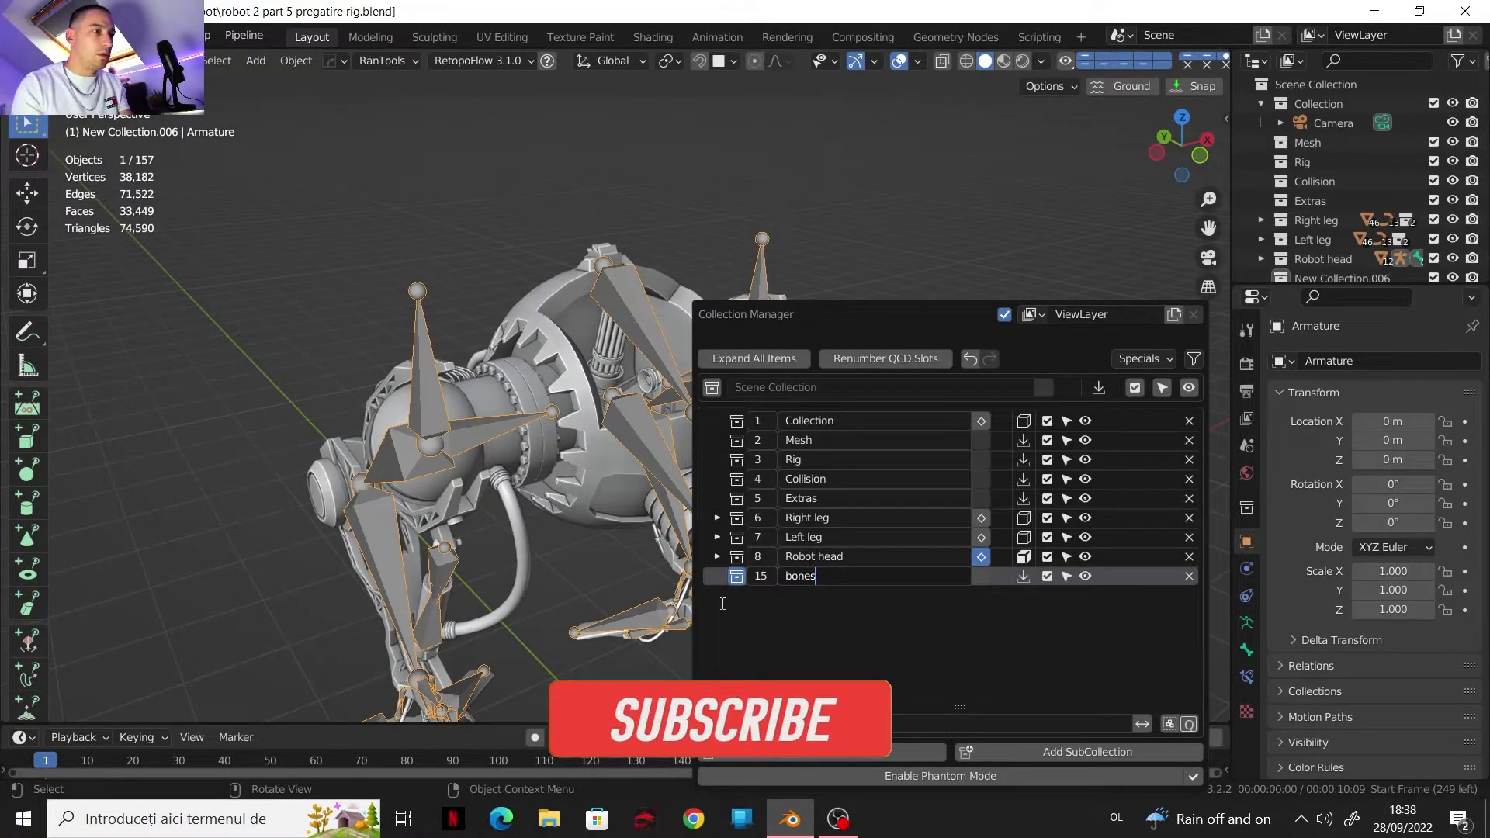
{"action": "key", "text": "Return"}
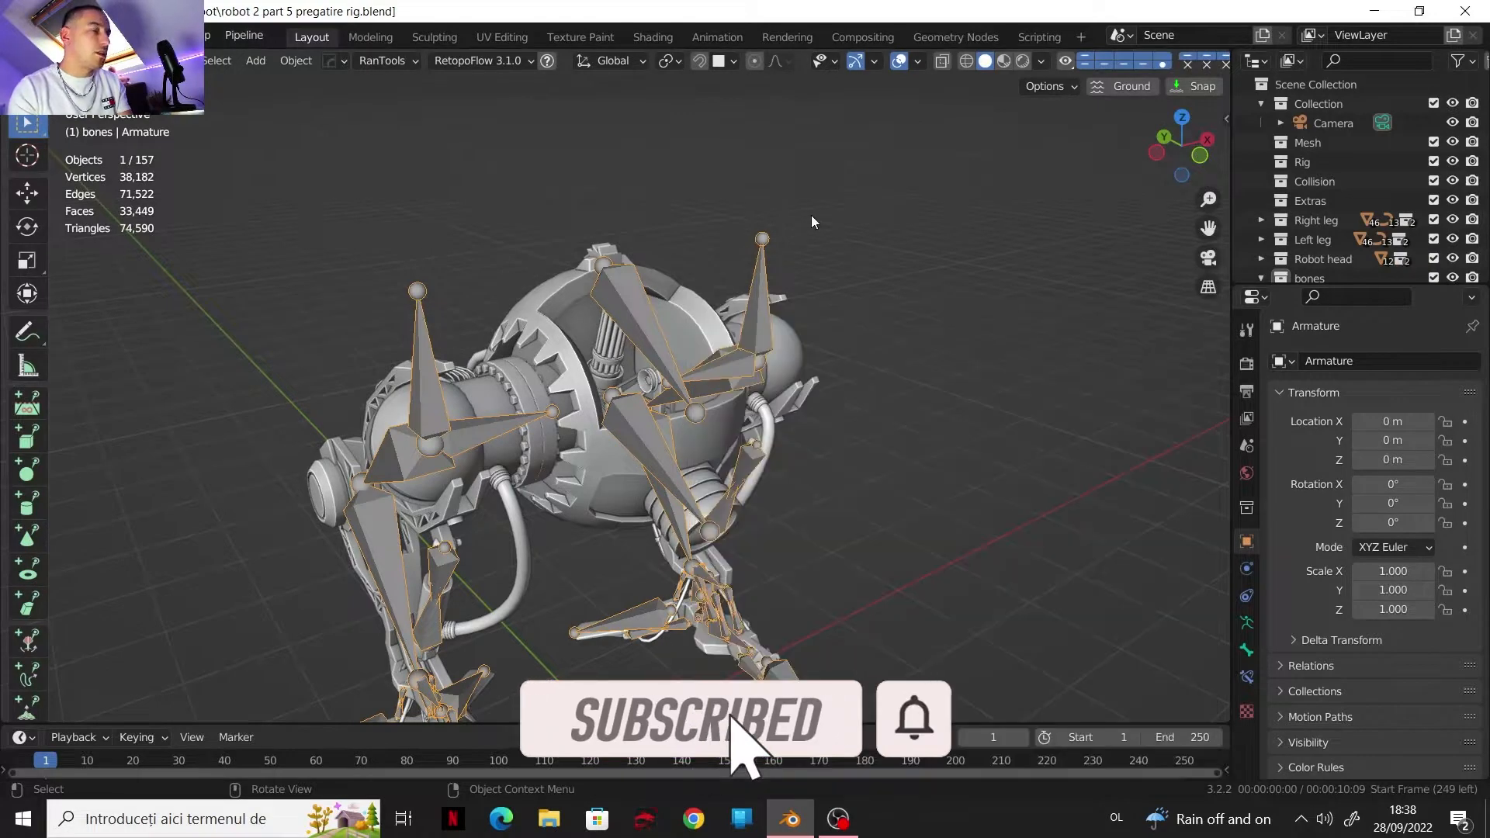
Step: Hide the bones collection to expose the gun arm inside the robot's head
{"action": "scroll", "coordinate": [1469, 248], "scroll_direction": "down", "scroll_amount": 2}
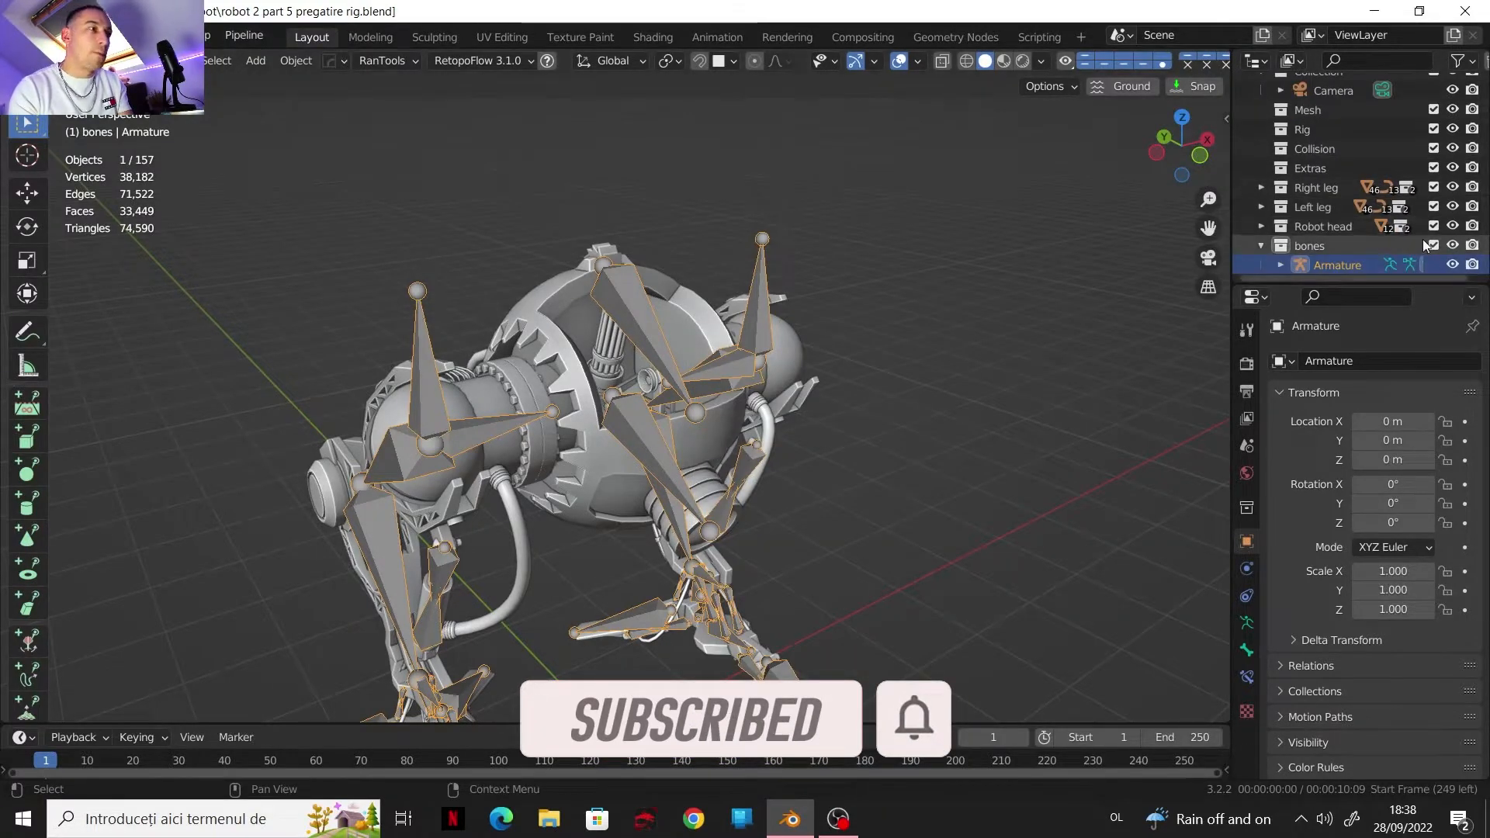
{"action": "left_click", "coordinate": [1452, 245]}
{"action": "scroll", "coordinate": [795, 304], "scroll_direction": "up", "scroll_amount": 5}
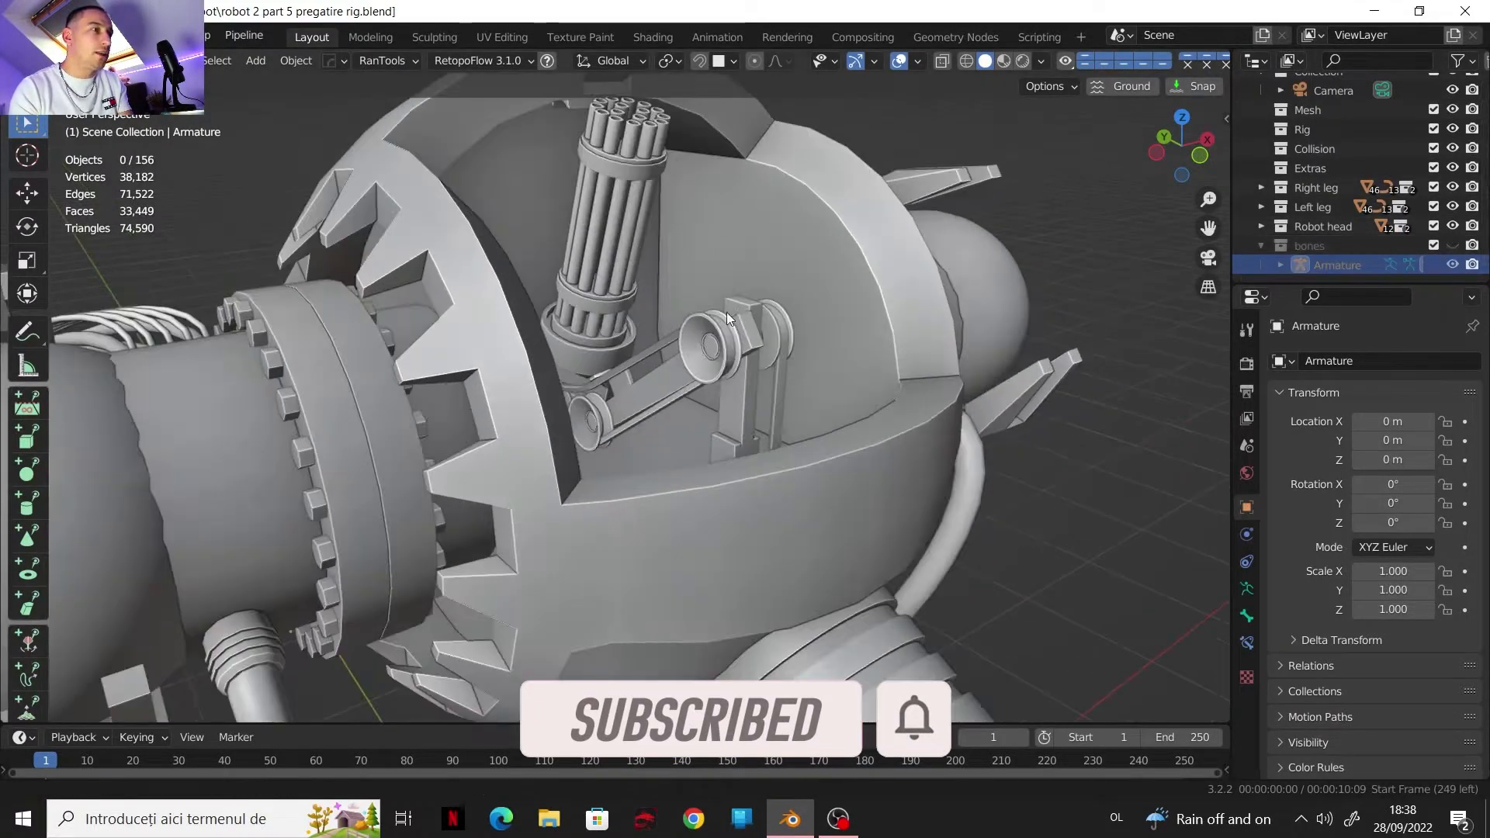
{"action": "middle_click_drag", "start_coordinate": [726, 312], "coordinate": [729, 461]}
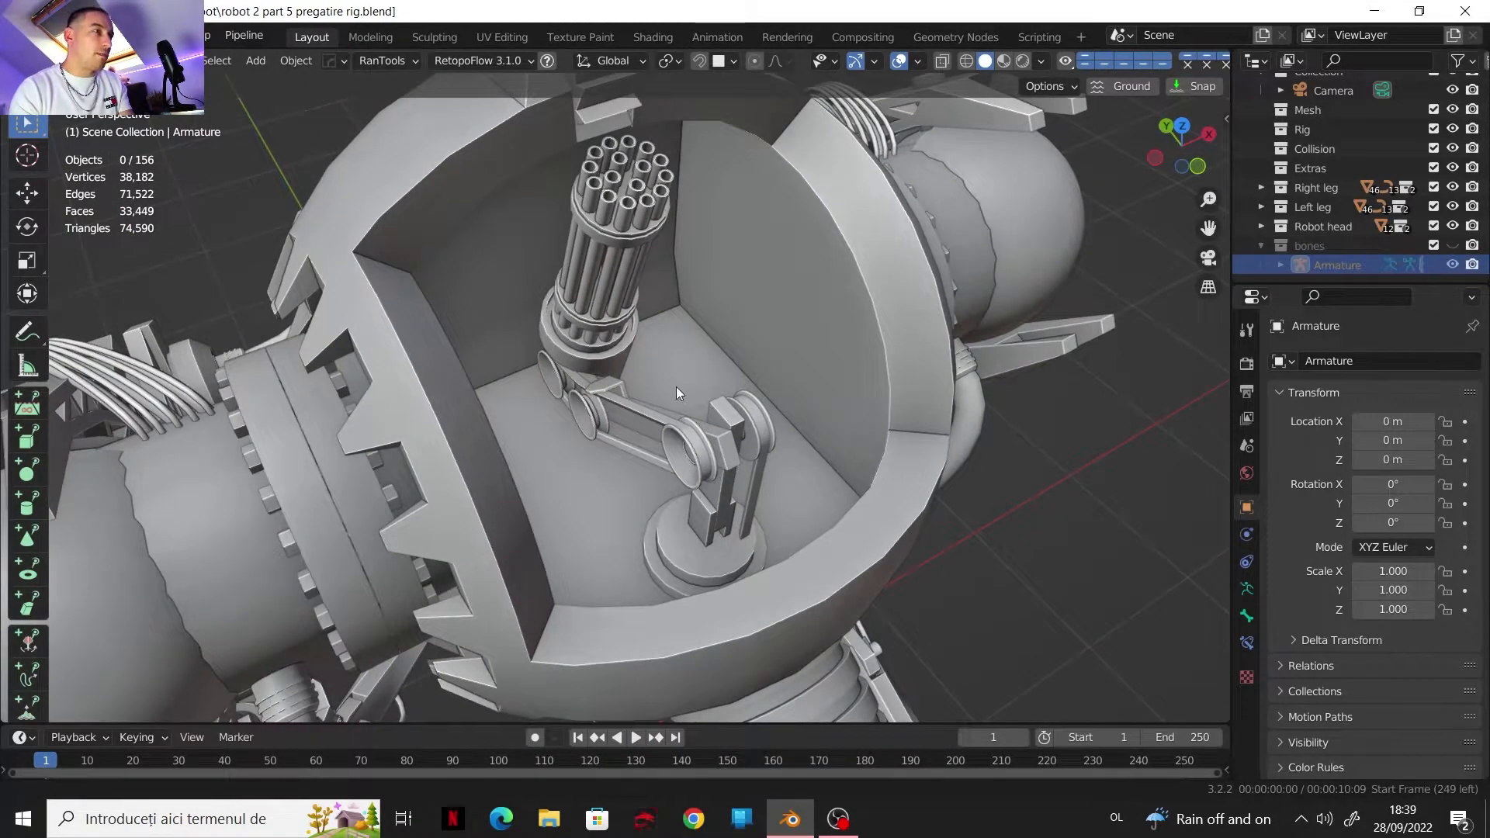
{"action": "middle_click_drag", "start_coordinate": [676, 386], "coordinate": [729, 444]}
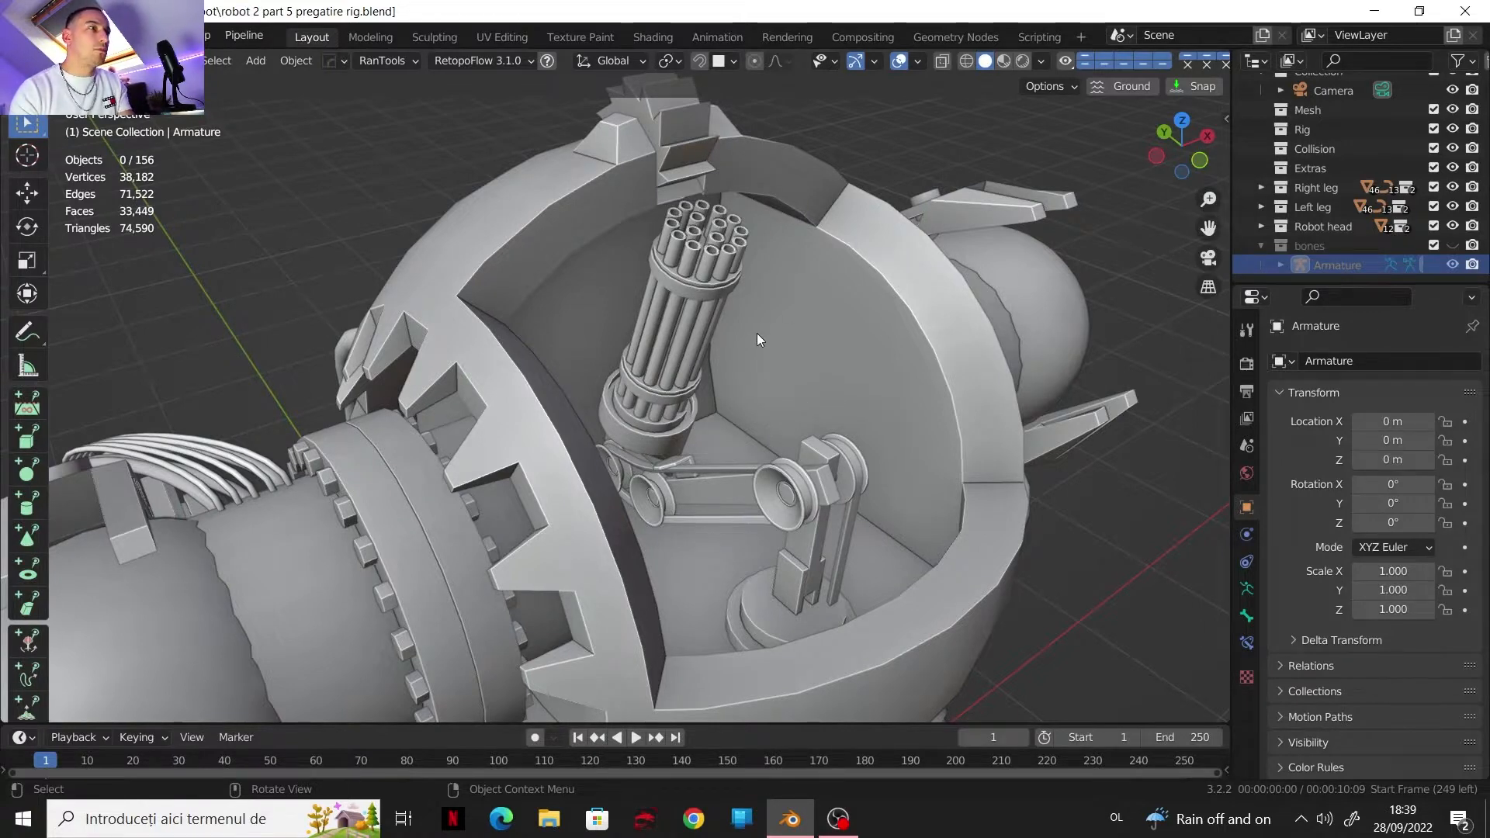
Step: Select the parts of the gun arm together, from the round base and pulleys up to the multi-barrel gun
{"action": "middle_click_drag", "start_coordinate": [757, 333], "coordinate": [733, 343]}
{"action": "middle_click_drag", "start_coordinate": [721, 595], "coordinate": [703, 625]}
{"action": "left_click", "coordinate": [704, 594]}
{"action": "left_click", "coordinate": [714, 507], "text": "shift"}
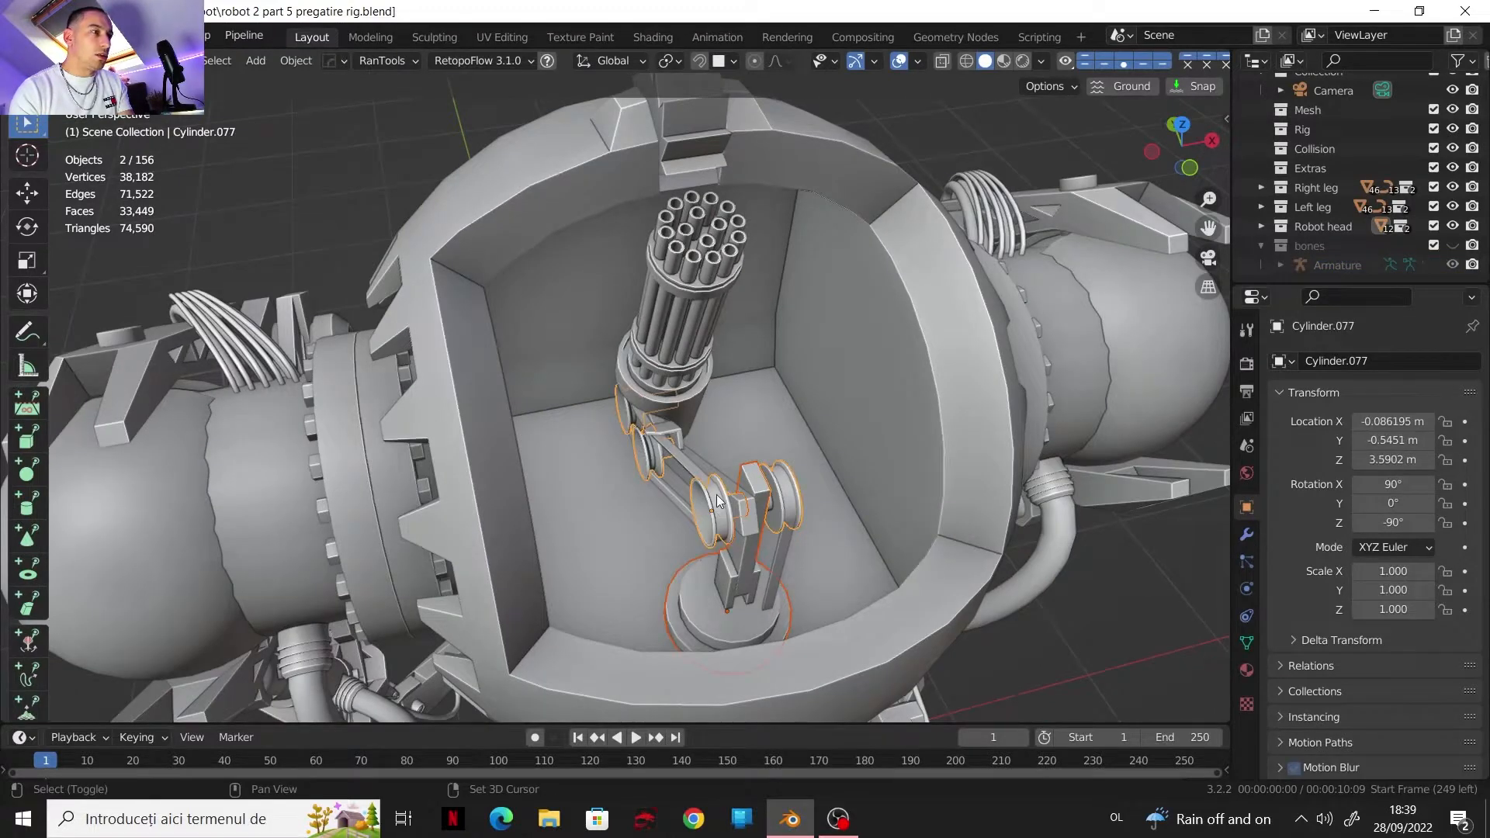
{"action": "left_click", "coordinate": [723, 512], "text": "shift"}
{"action": "left_click", "coordinate": [781, 570], "text": "shift"}
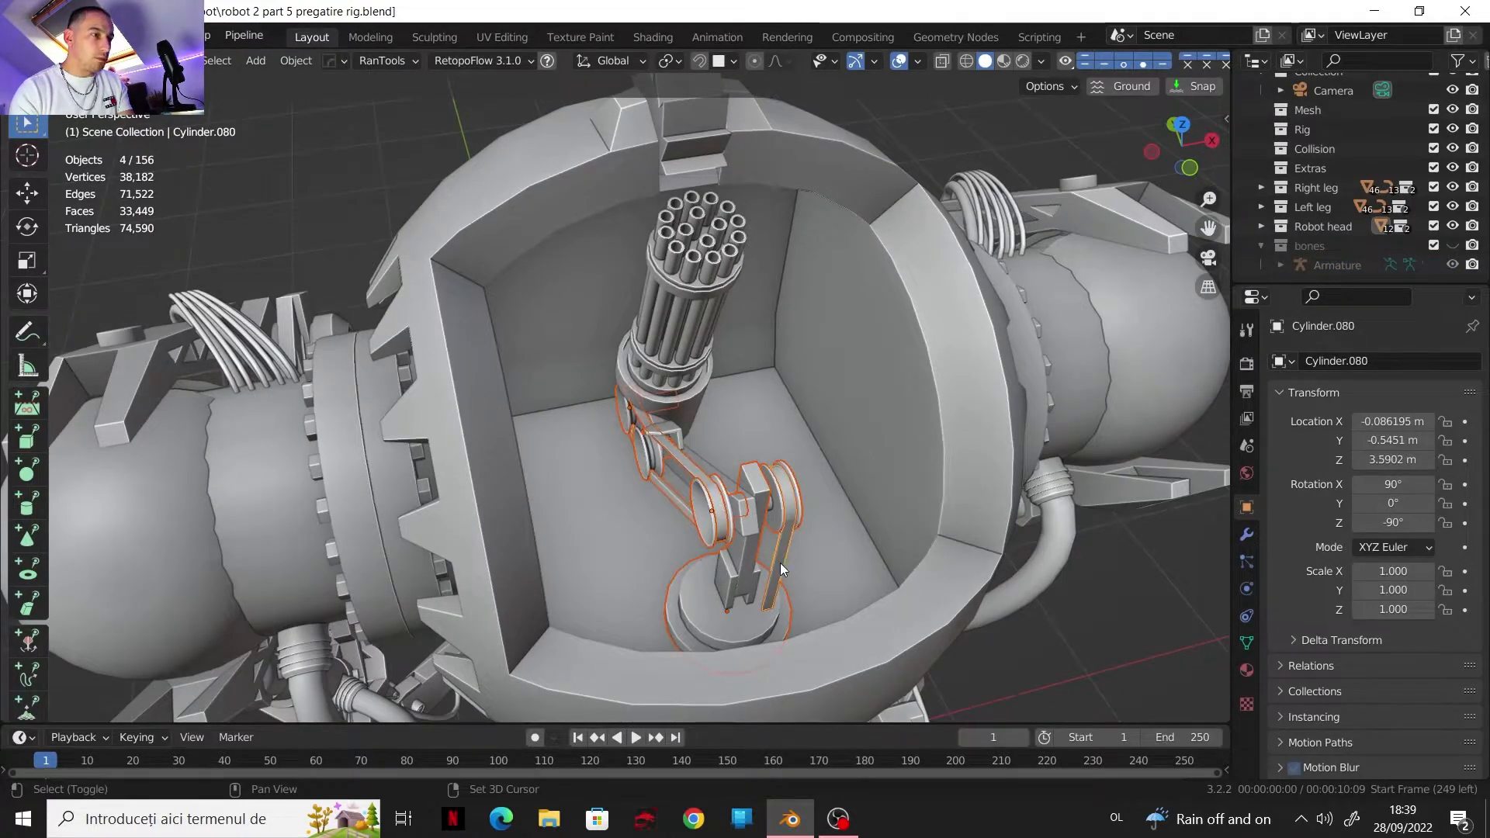
{"action": "left_click", "coordinate": [642, 394], "text": "shift"}
{"action": "left_click", "coordinate": [667, 371], "text": "shift"}
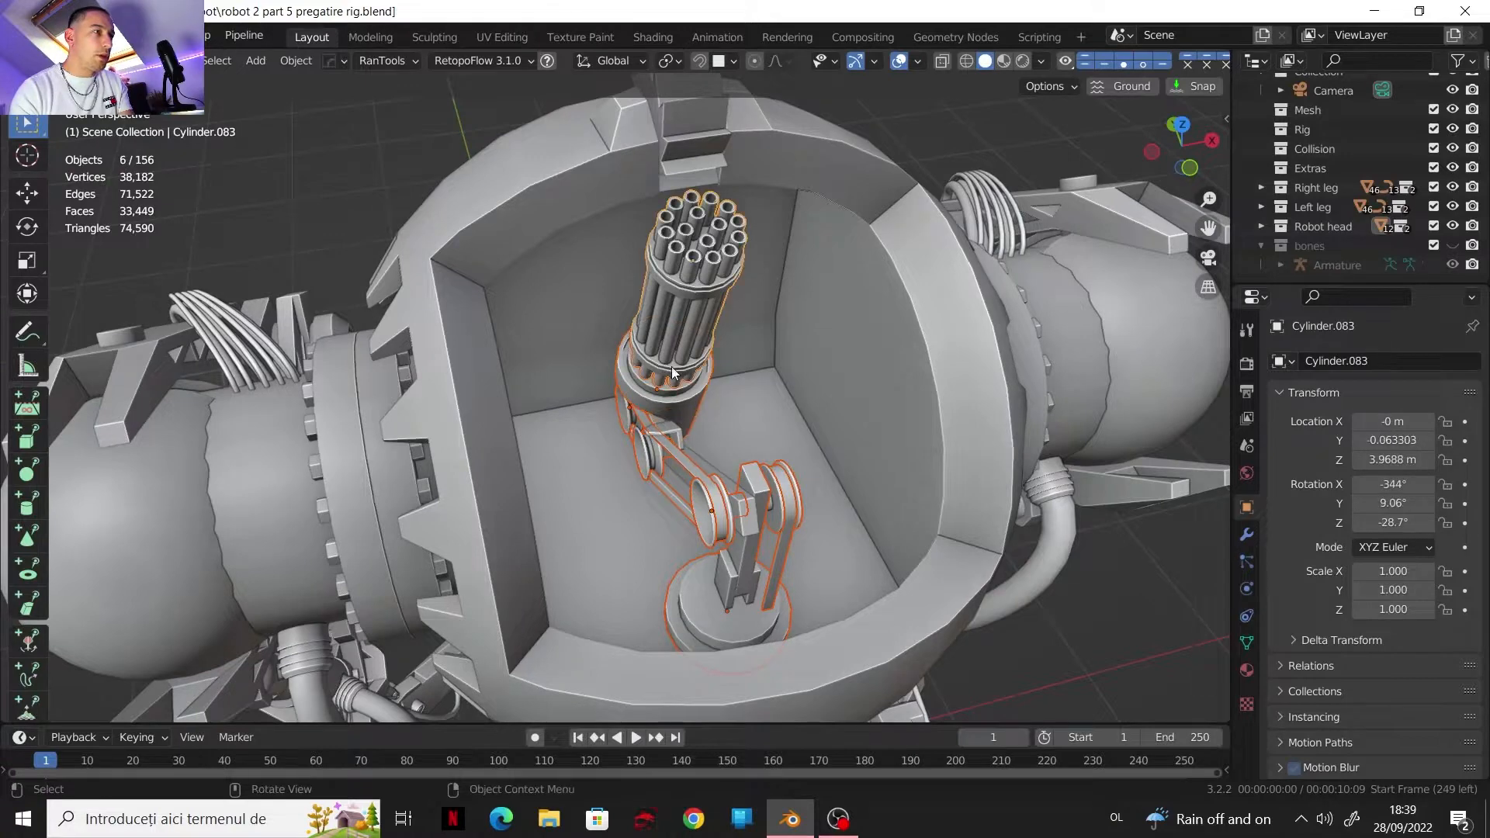
{"action": "key", "text": "g"}
{"action": "key", "text": "x"}
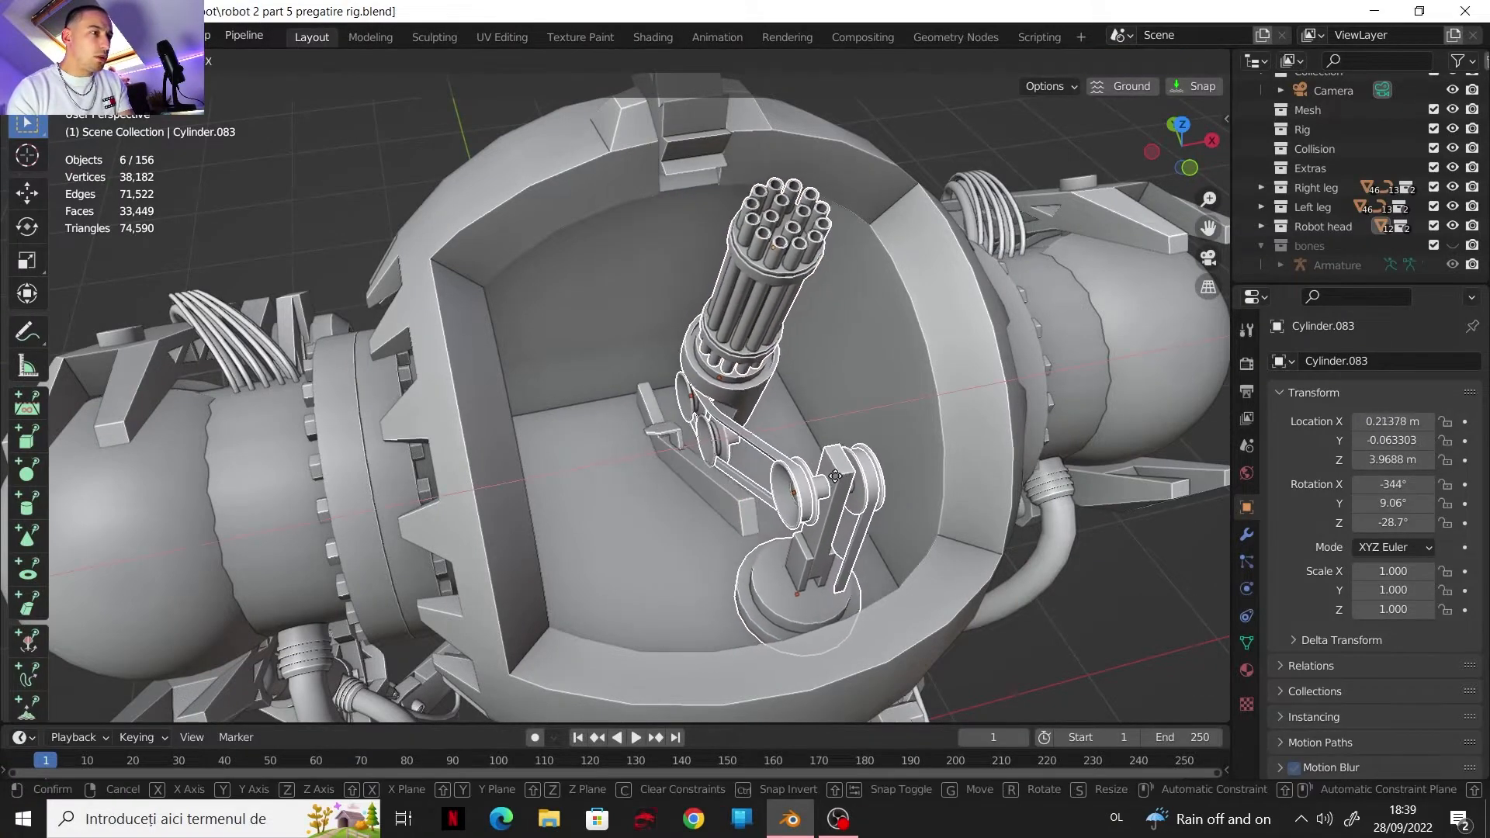
{"action": "right_click", "coordinate": [760, 487]}
Step: Add the missing arm bar to the selection and move the whole gun arm about 0.278 m along X
{"action": "left_click", "coordinate": [745, 510], "text": "shift"}
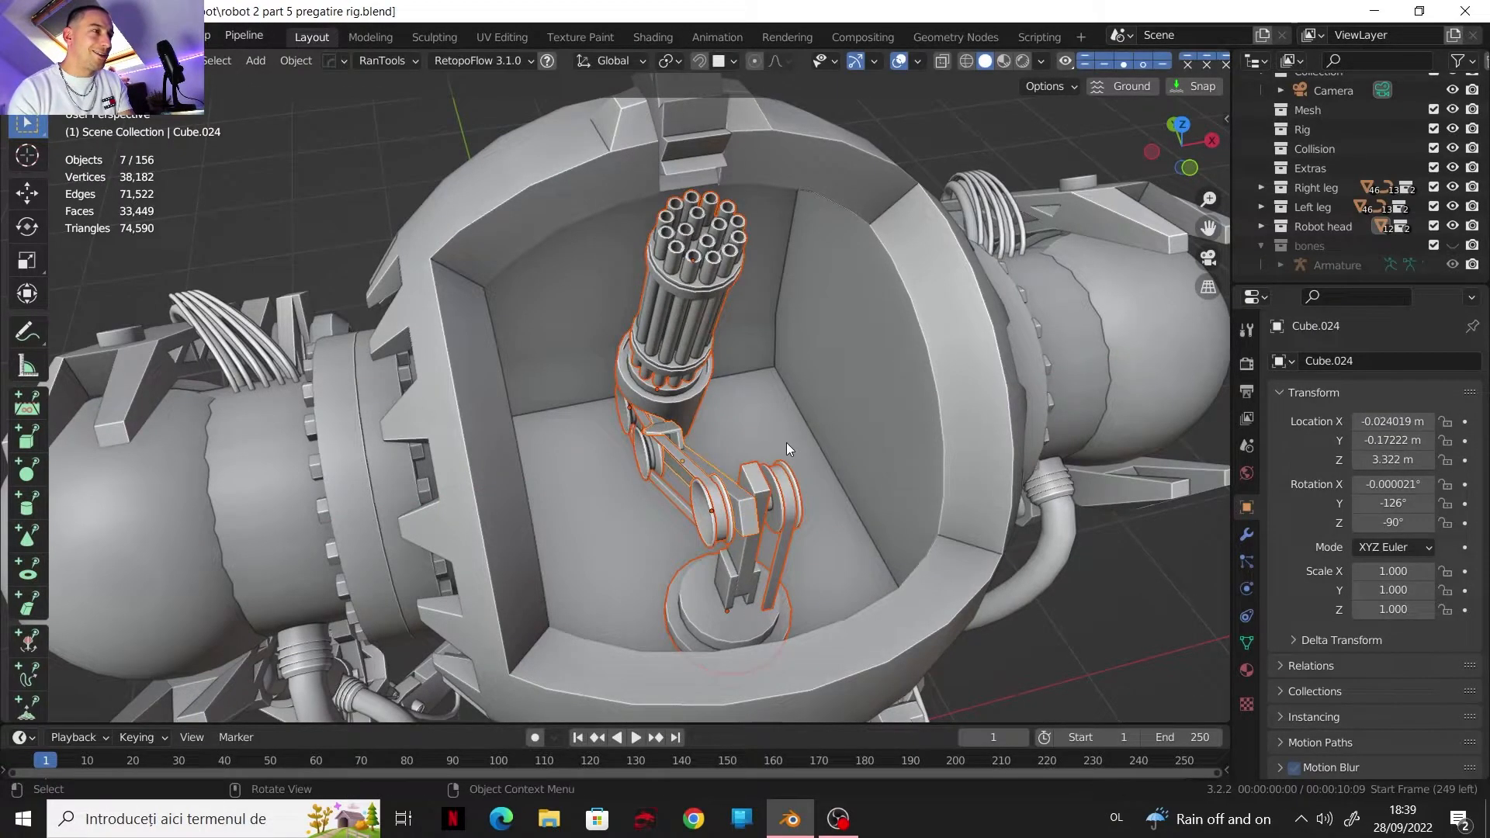
{"action": "middle_click_drag", "start_coordinate": [785, 443], "coordinate": [771, 459]}
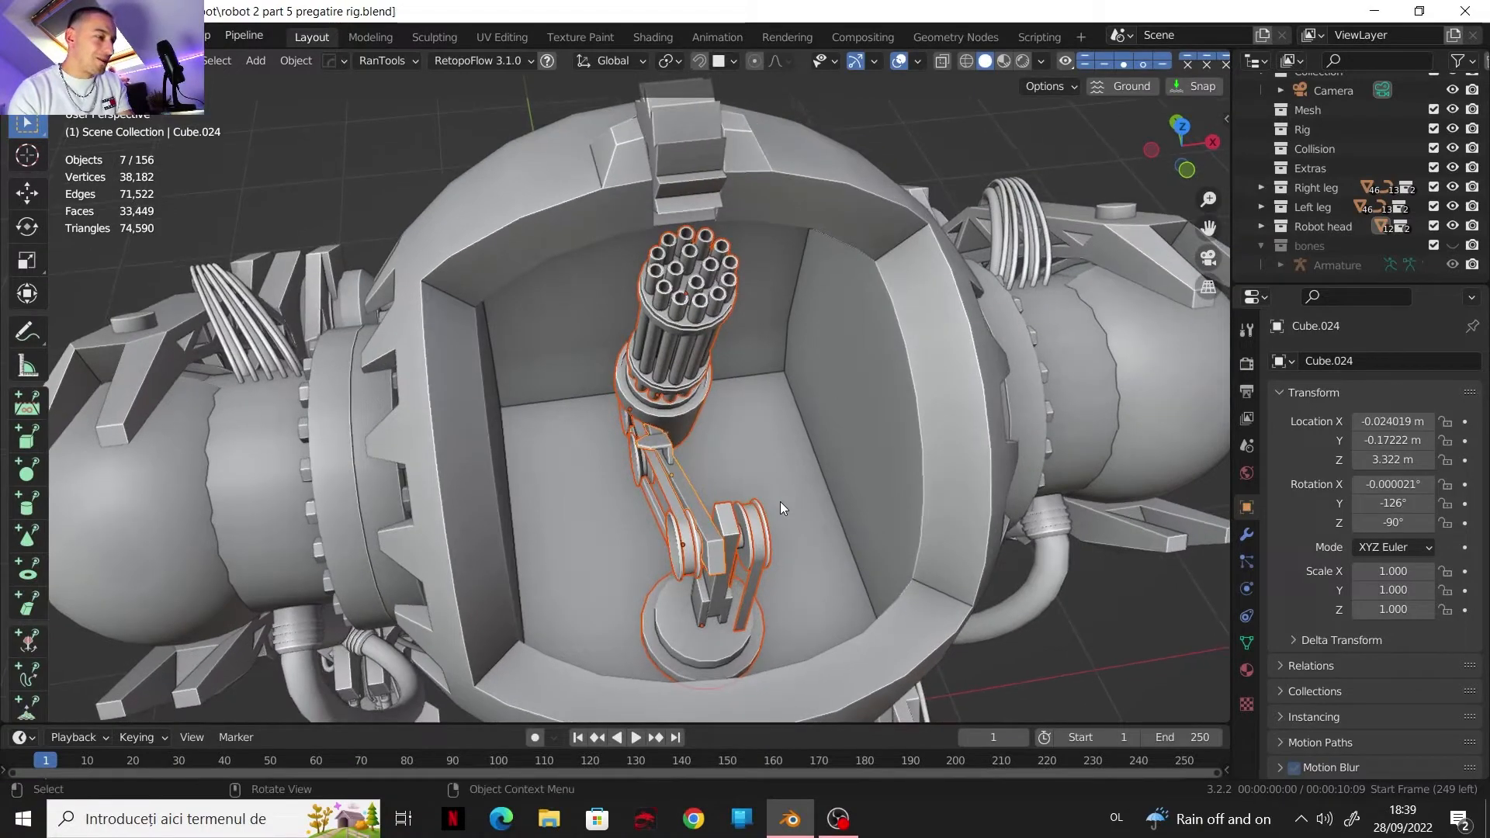
{"action": "key", "text": "g"}
{"action": "key", "text": "x"}
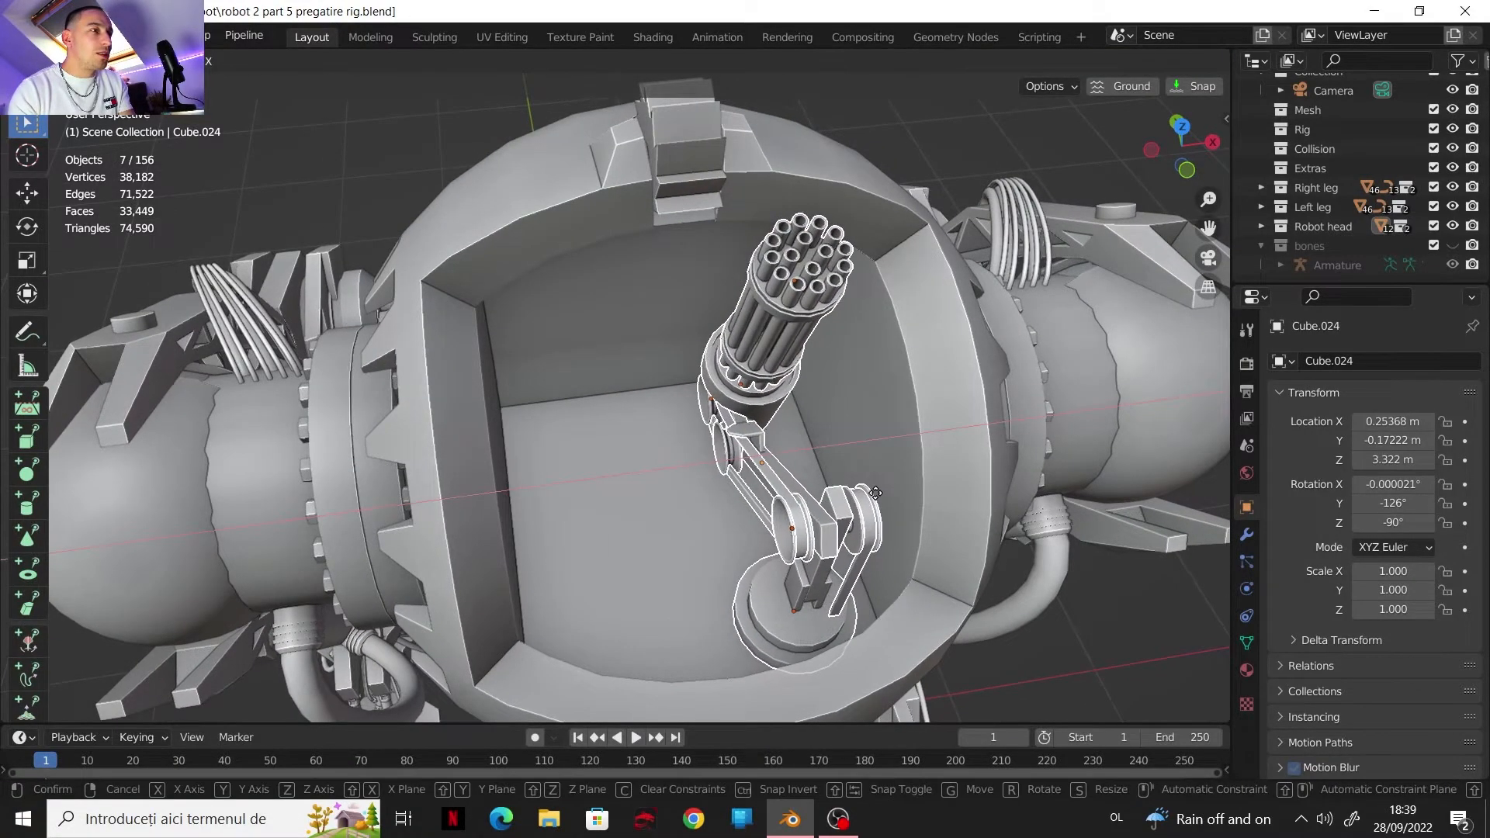
{"action": "left_click", "coordinate": [875, 494]}
Step: Shift the gun arm about -0.045 m along Y and about 0.027 m along X towards the cavity's side wall
{"action": "middle_click_drag", "start_coordinate": [876, 492], "coordinate": [720, 502]}
{"action": "scroll", "coordinate": [721, 502], "scroll_direction": "up", "scroll_amount": 5}
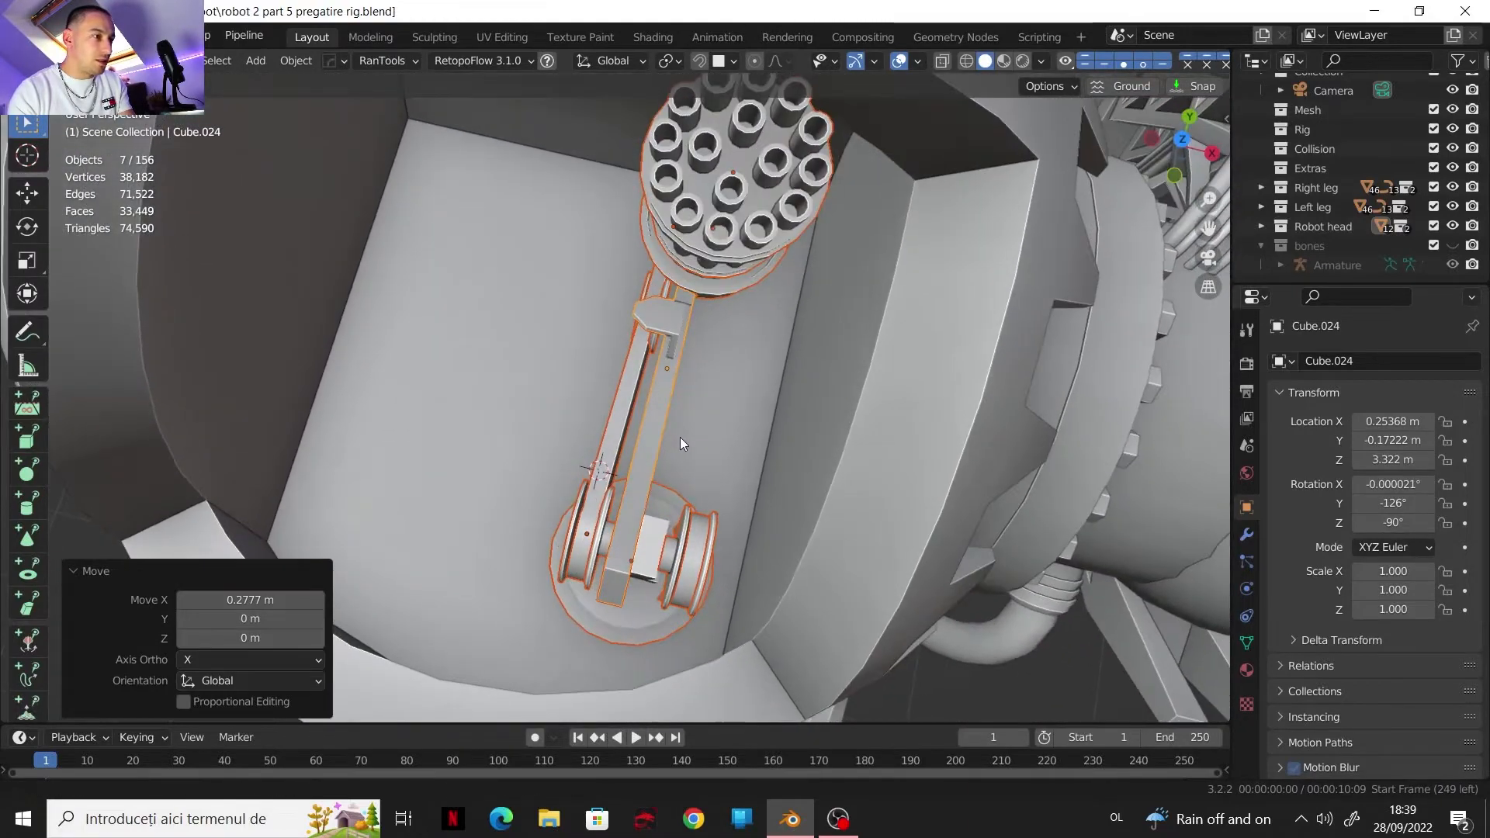
{"action": "key", "text": "g"}
{"action": "key", "text": "y"}
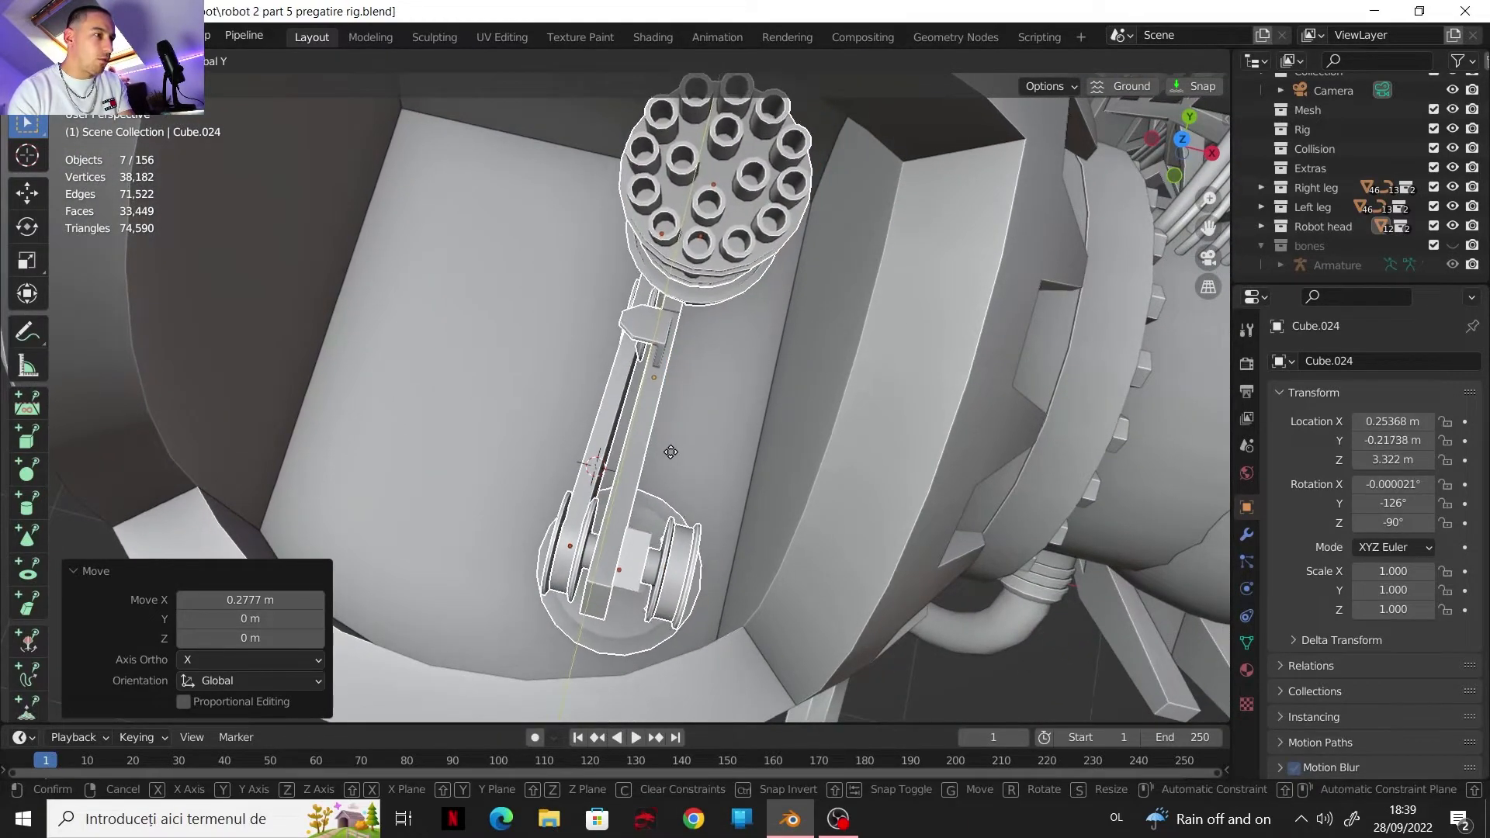
{"action": "left_click", "coordinate": [671, 452]}
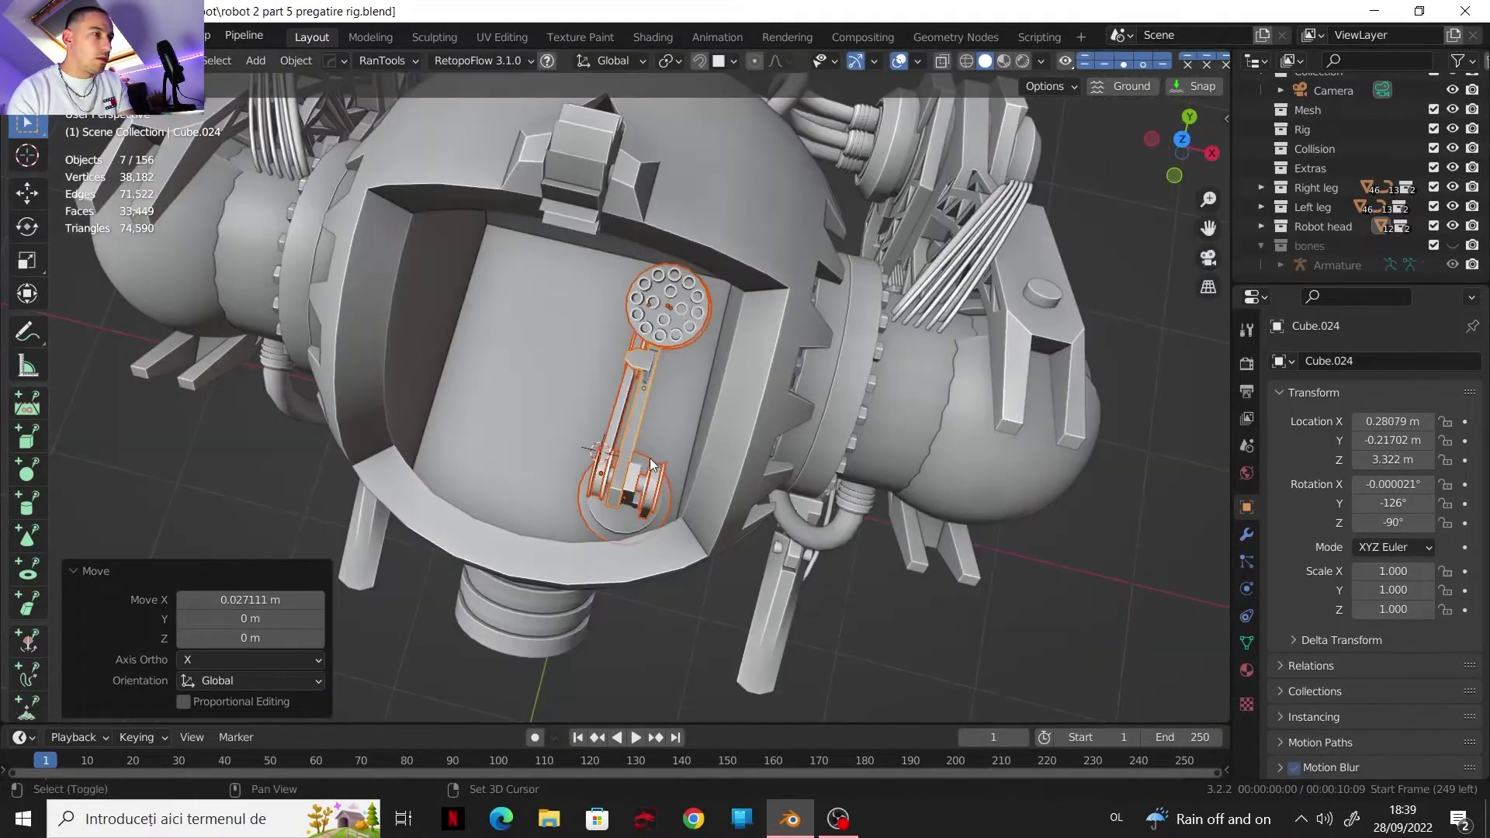
{"action": "middle_click_drag", "start_coordinate": [710, 463], "coordinate": [793, 431]}
{"action": "scroll", "coordinate": [764, 444], "scroll_direction": "up", "scroll_amount": 3}
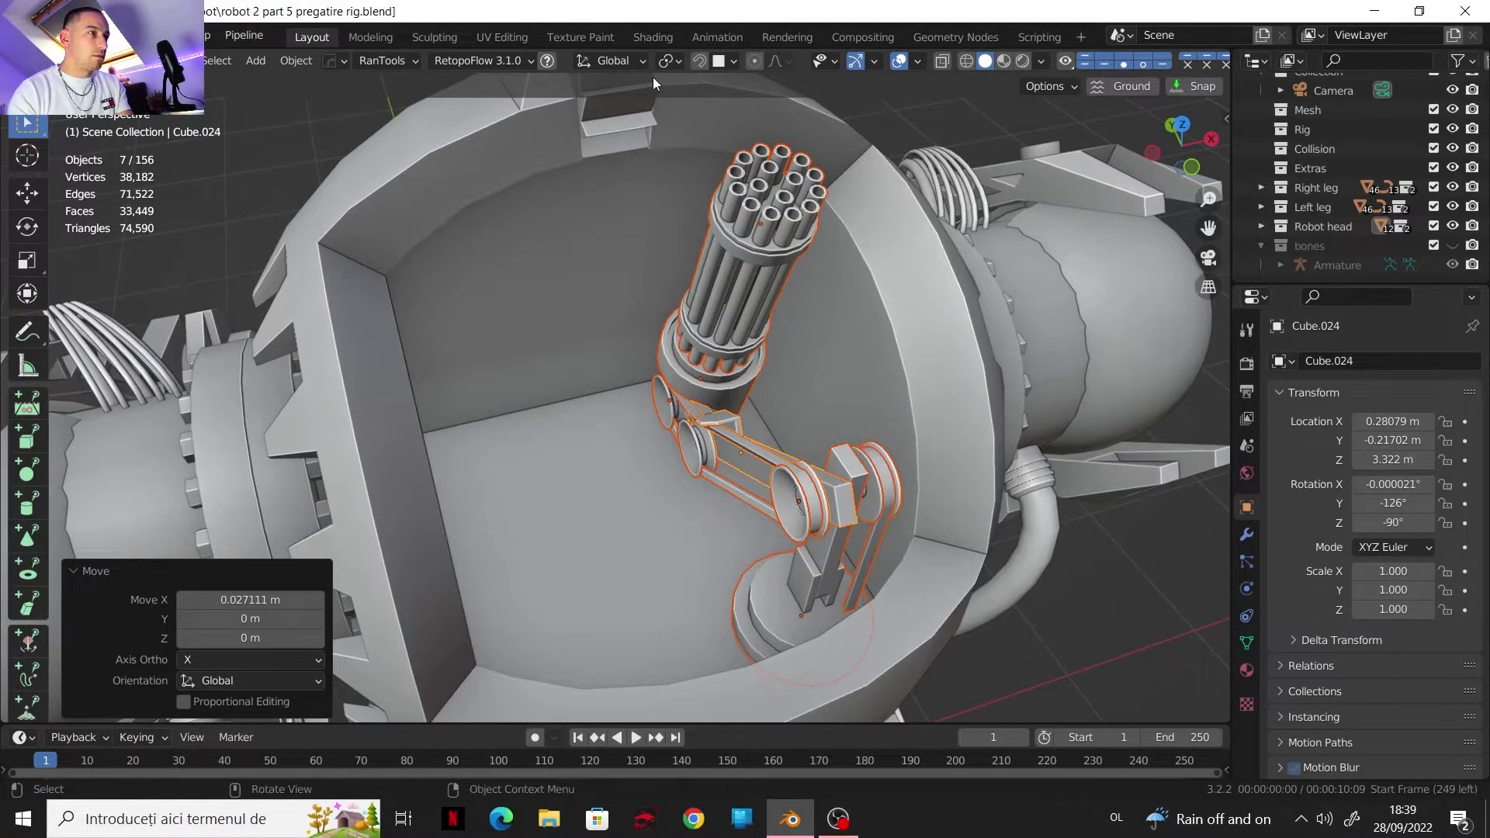
Step: Set the transform pivot to Active Element and try rotating the gun arm around its round base about Z
{"action": "left_click", "coordinate": [669, 60]}
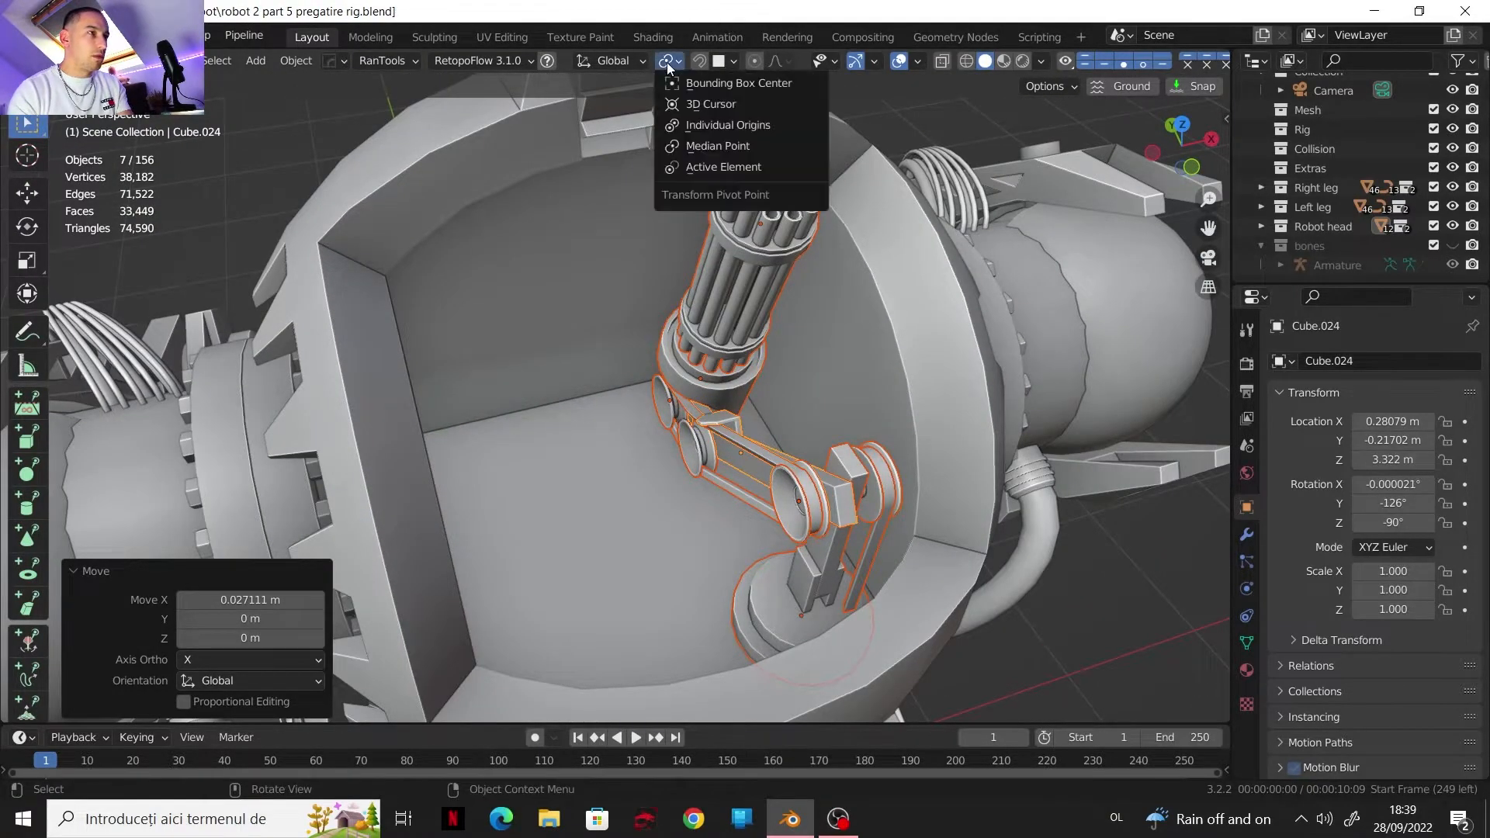
{"action": "left_click", "coordinate": [697, 166]}
{"action": "left_click", "coordinate": [763, 613], "text": "shift"}
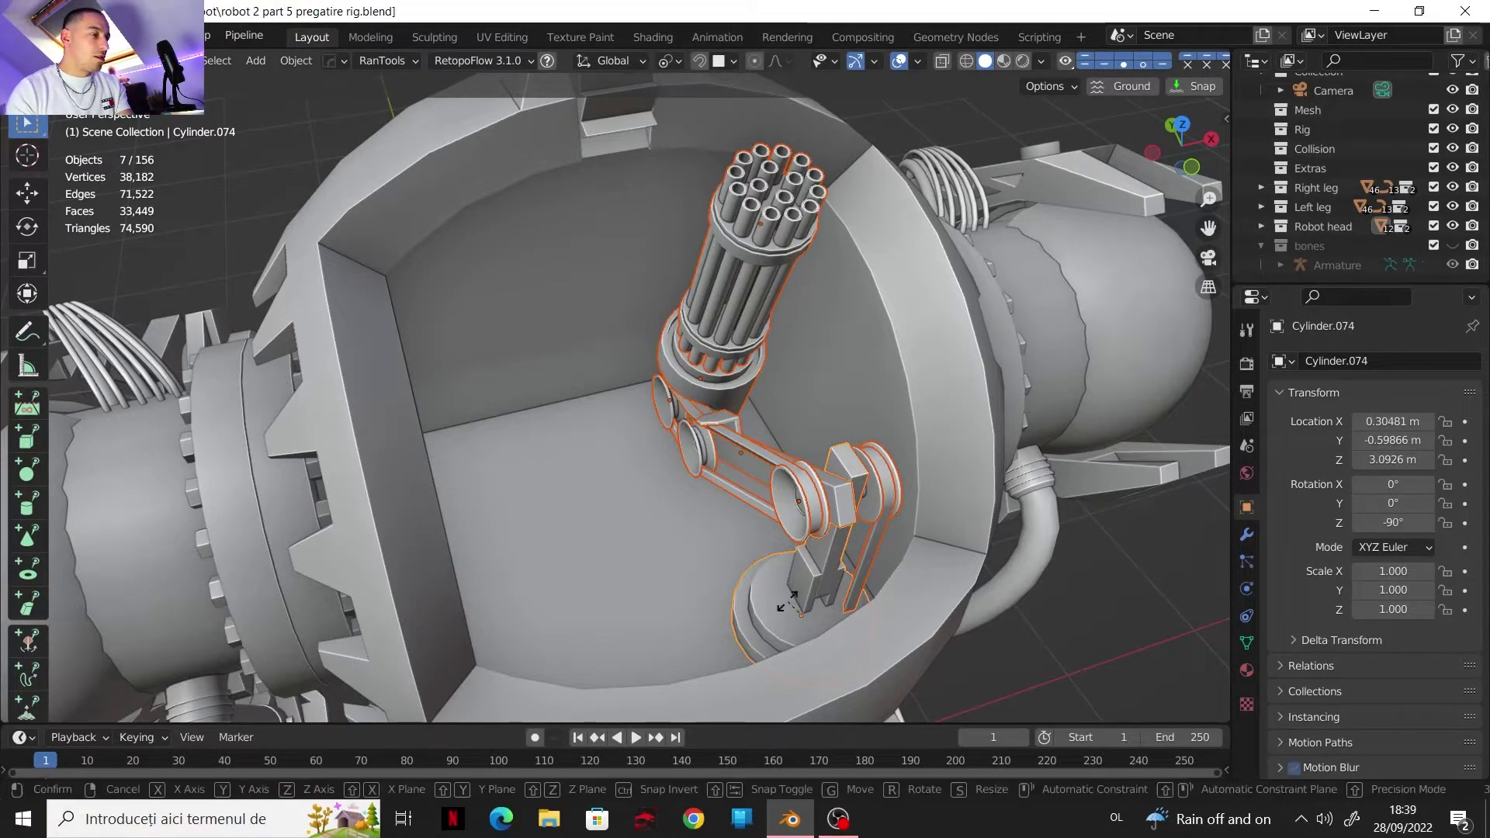
{"action": "key", "text": "r"}
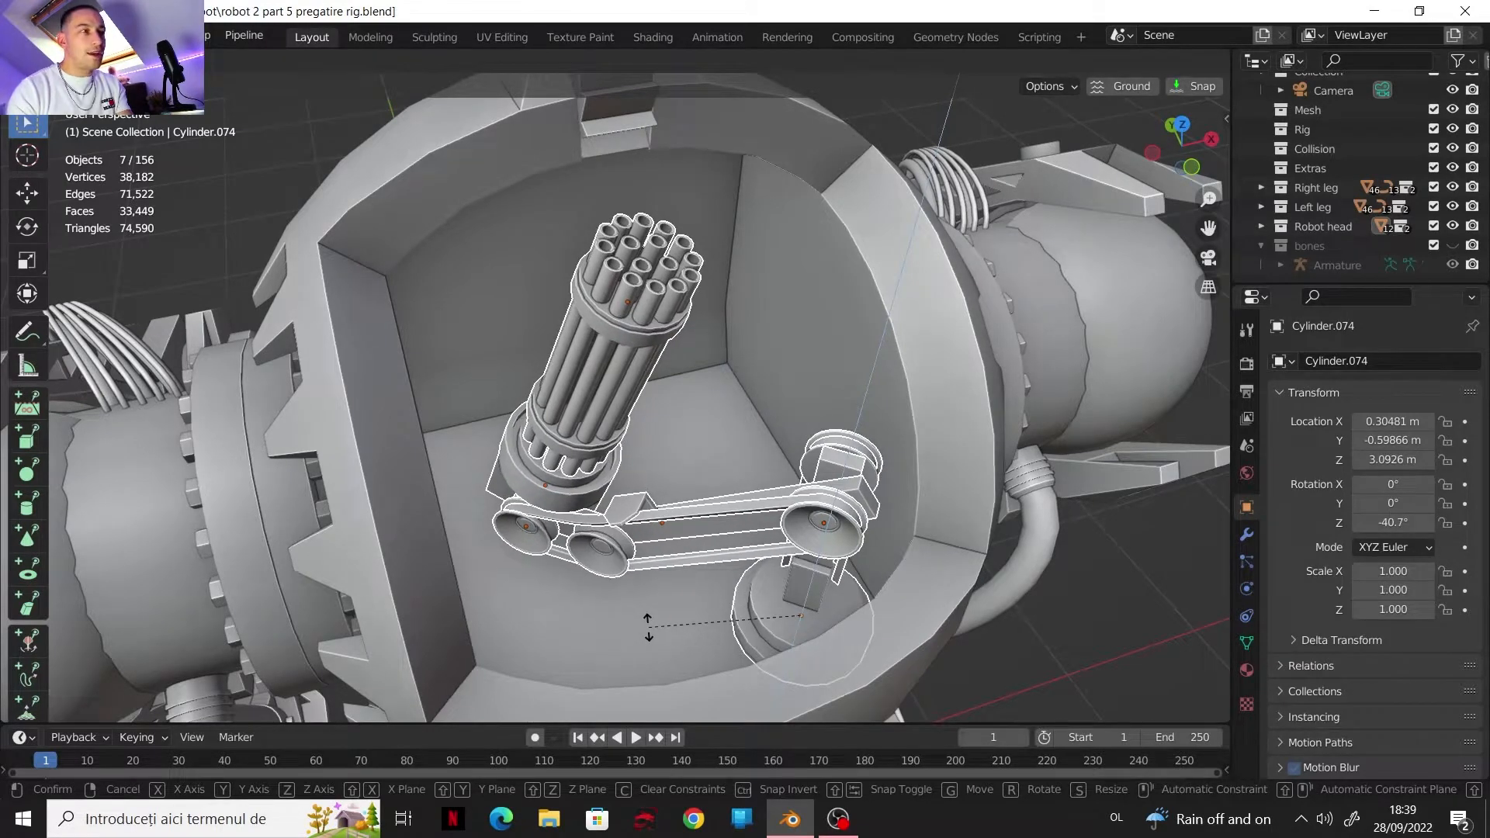
{"action": "left_click", "coordinate": [660, 475]}
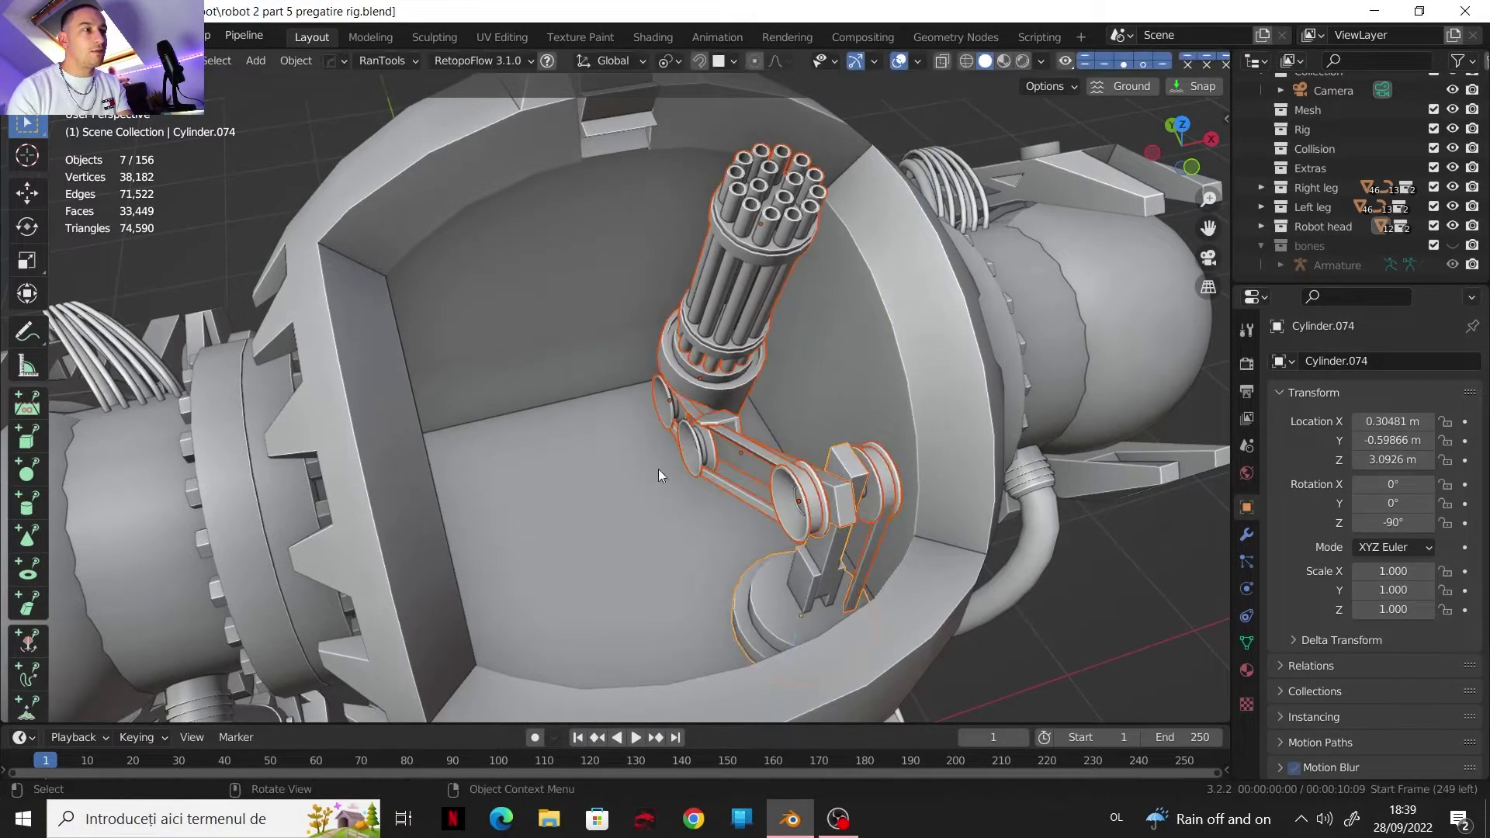
{"action": "middle_click_drag", "start_coordinate": [705, 233], "coordinate": [738, 296]}
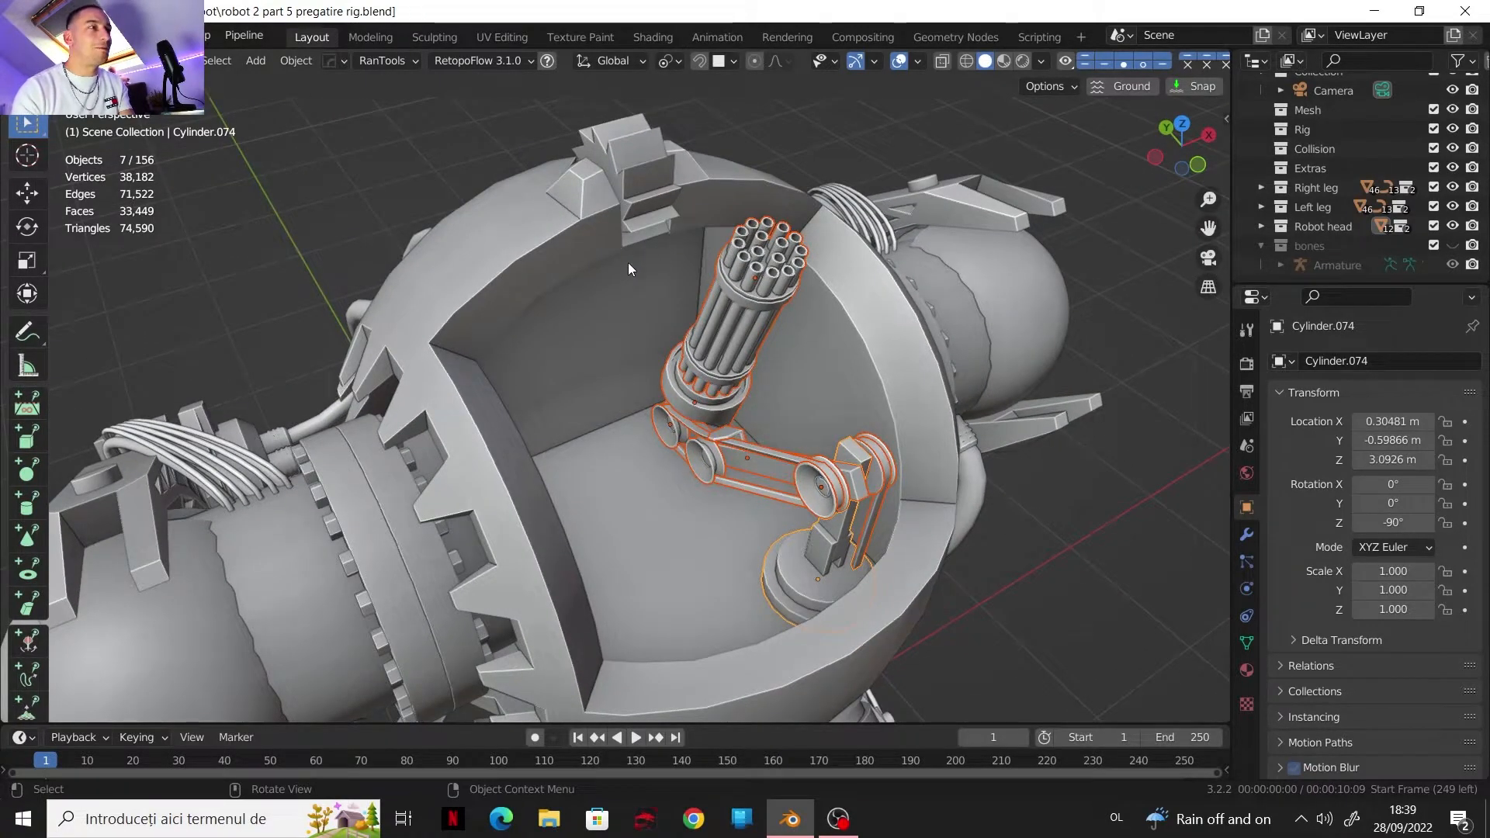
{"action": "middle_click_drag", "start_coordinate": [704, 255], "coordinate": [622, 416]}
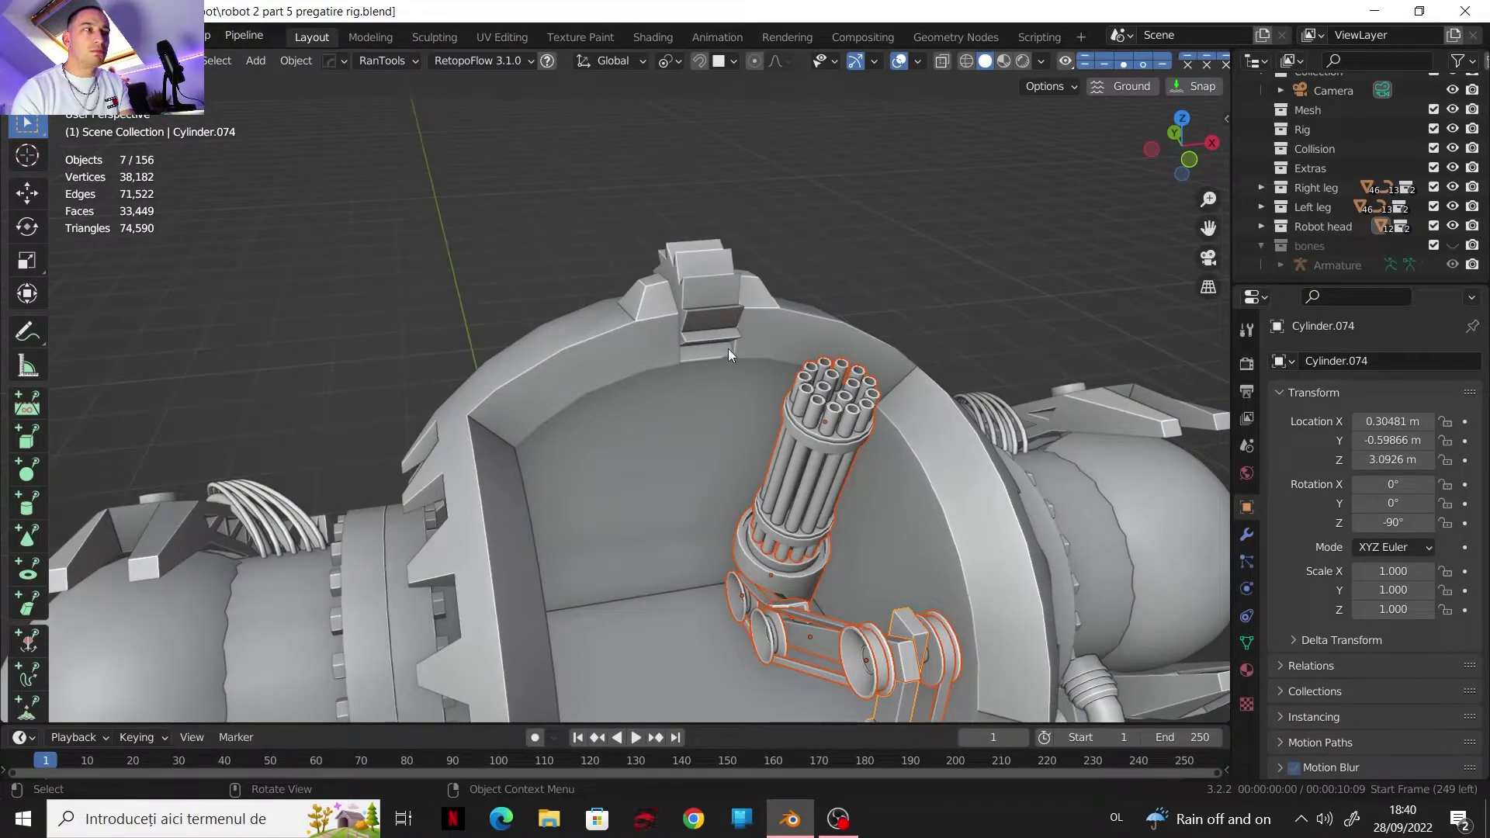
Step: Set the transform pivot point to Median Point and clear the selection
{"action": "left_click", "coordinate": [665, 60]}
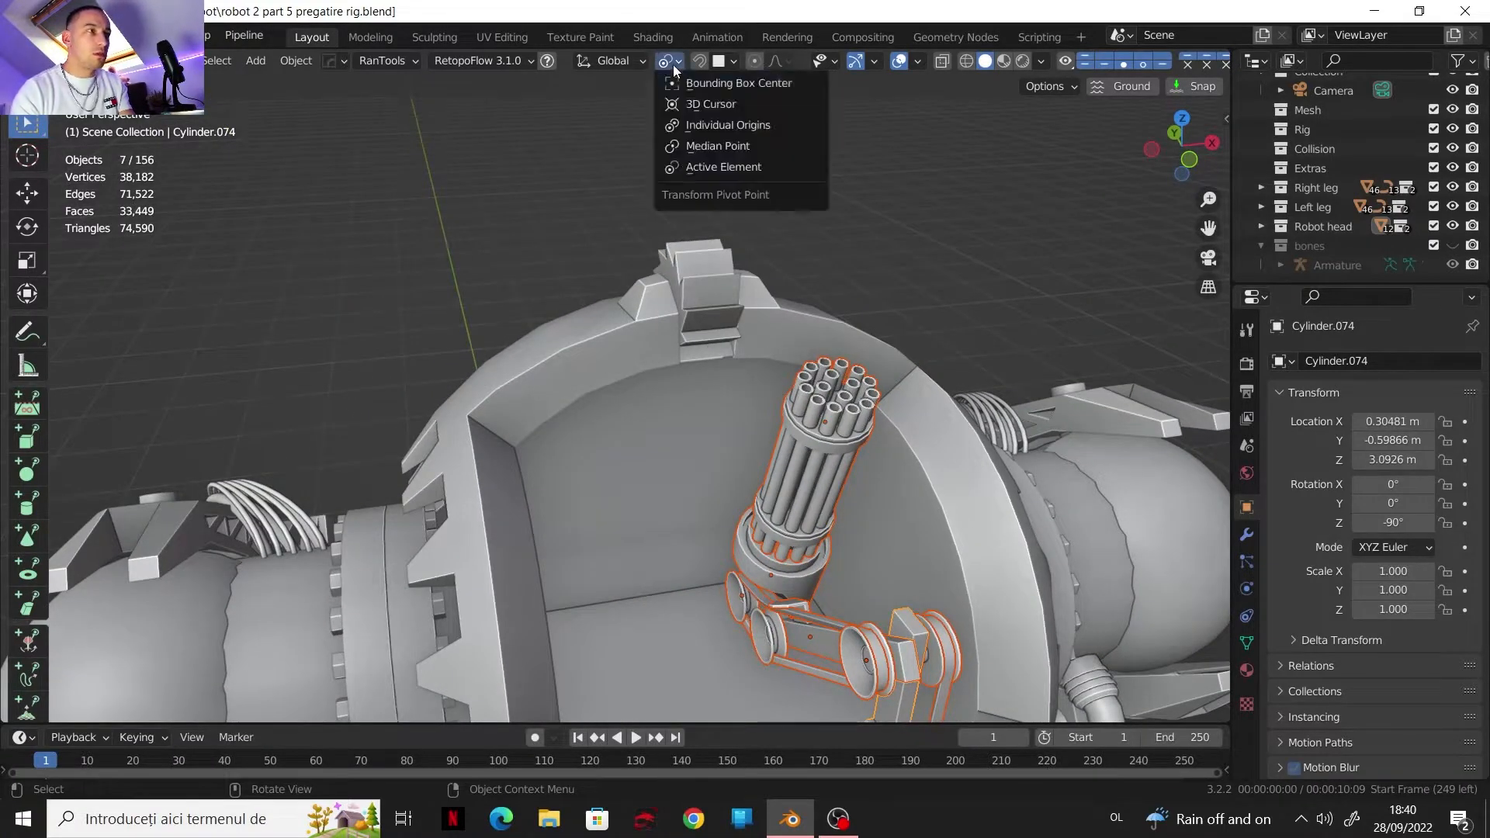
{"action": "left_click", "coordinate": [734, 147]}
{"action": "middle_click_drag", "start_coordinate": [735, 148], "coordinate": [865, 210]}
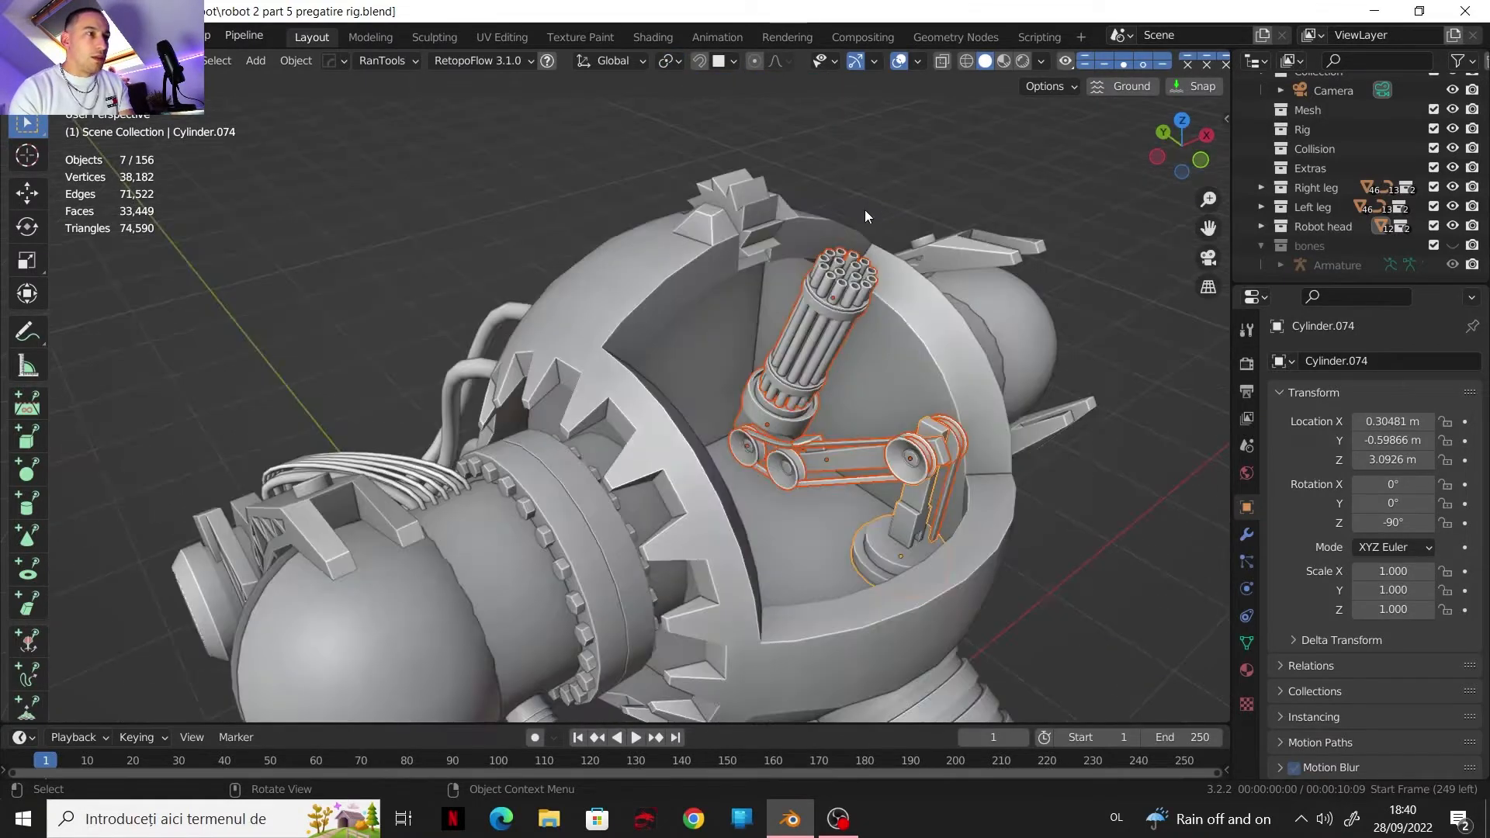
{"action": "left_click", "coordinate": [870, 211]}
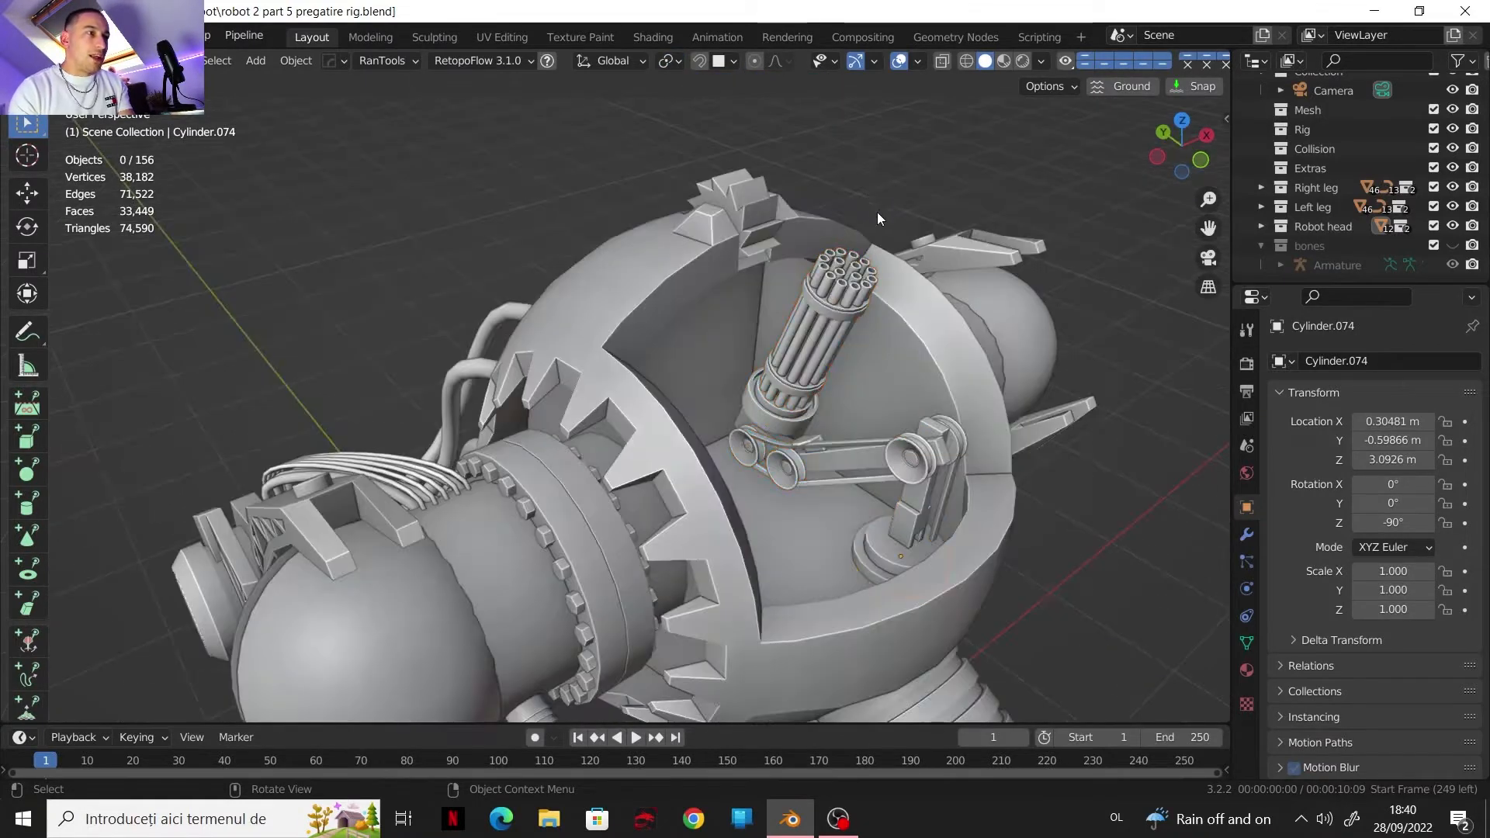
Step: Show the bones collection again and select the gun arm's round base
{"action": "left_click", "coordinate": [1454, 247]}
{"action": "middle_click_drag", "start_coordinate": [906, 343], "coordinate": [686, 333]}
{"action": "left_click", "coordinate": [687, 333]}
{"action": "middle_click_drag", "start_coordinate": [706, 394], "coordinate": [540, 496]}
{"action": "scroll", "coordinate": [665, 408], "scroll_direction": "up", "scroll_amount": 2}
{"action": "scroll", "coordinate": [719, 412], "scroll_direction": "up", "scroll_amount": 3}
{"action": "left_click", "coordinate": [643, 509]}
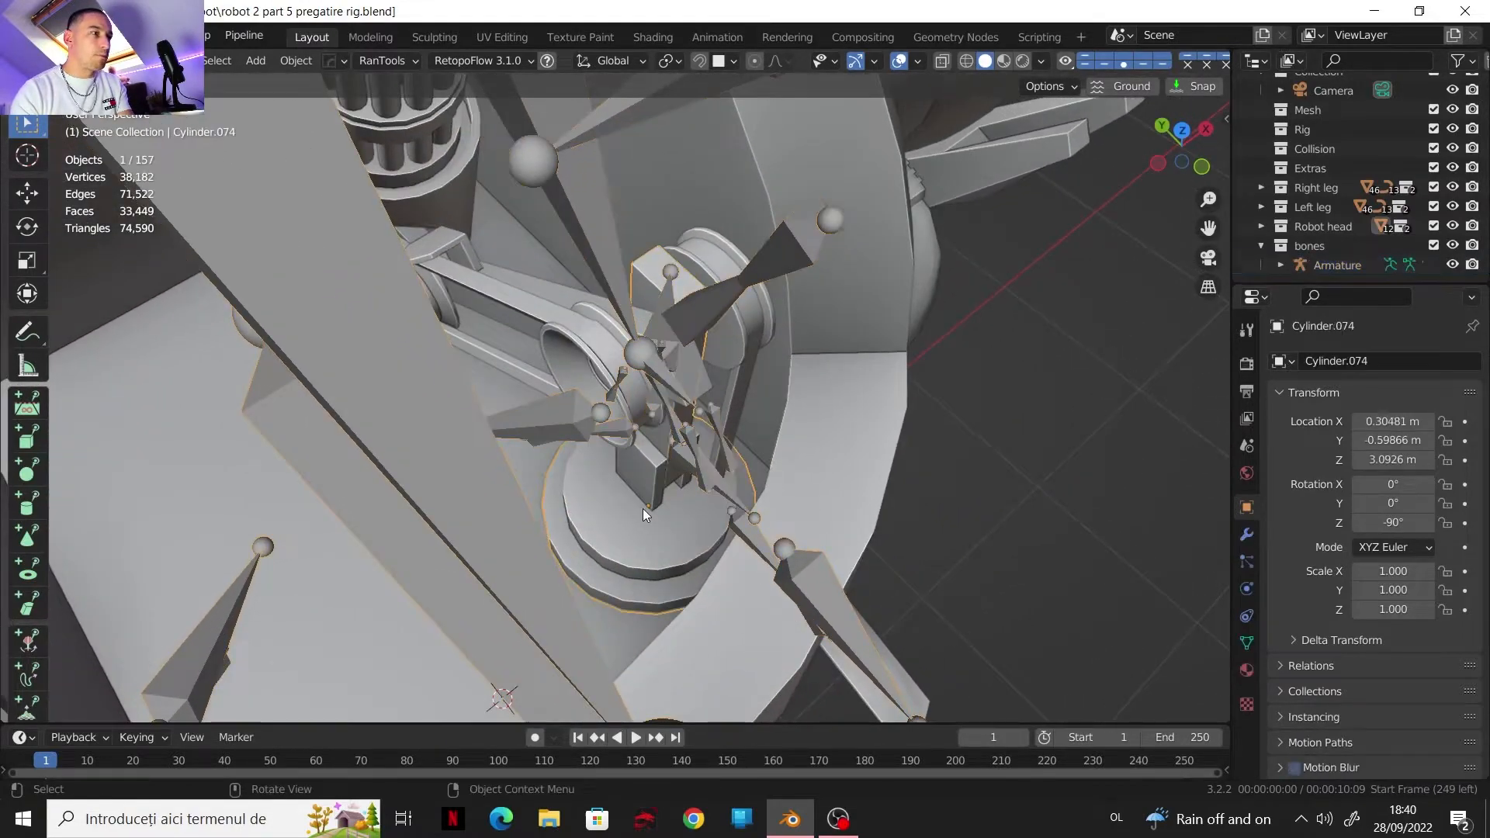
Step: Snap the 3D cursor to the centre of the outer edge loop on the gun arm's round base
{"action": "key", "text": "Tab"}
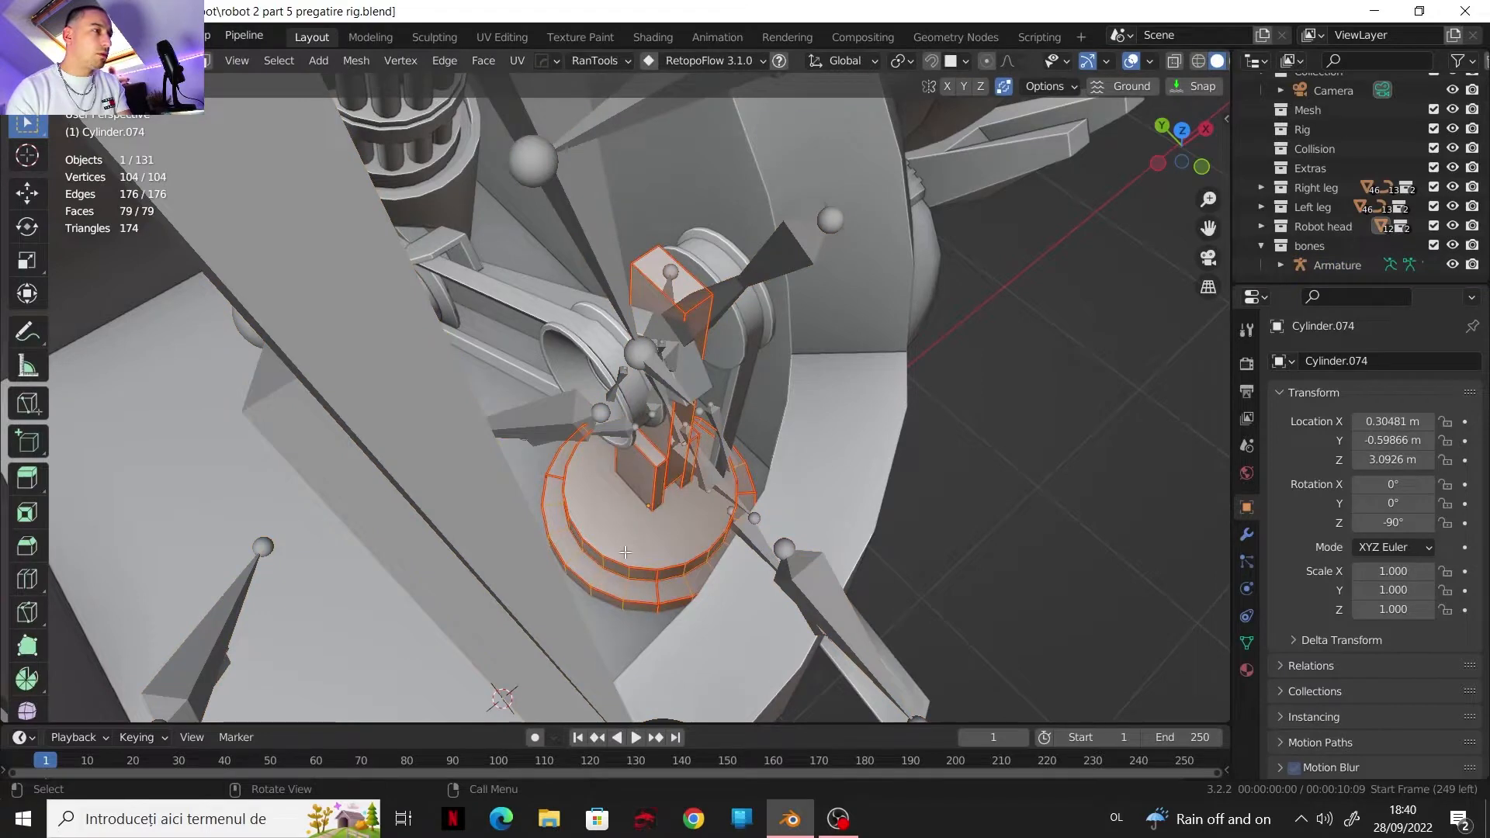
{"action": "left_click", "coordinate": [607, 604], "text": "alt"}
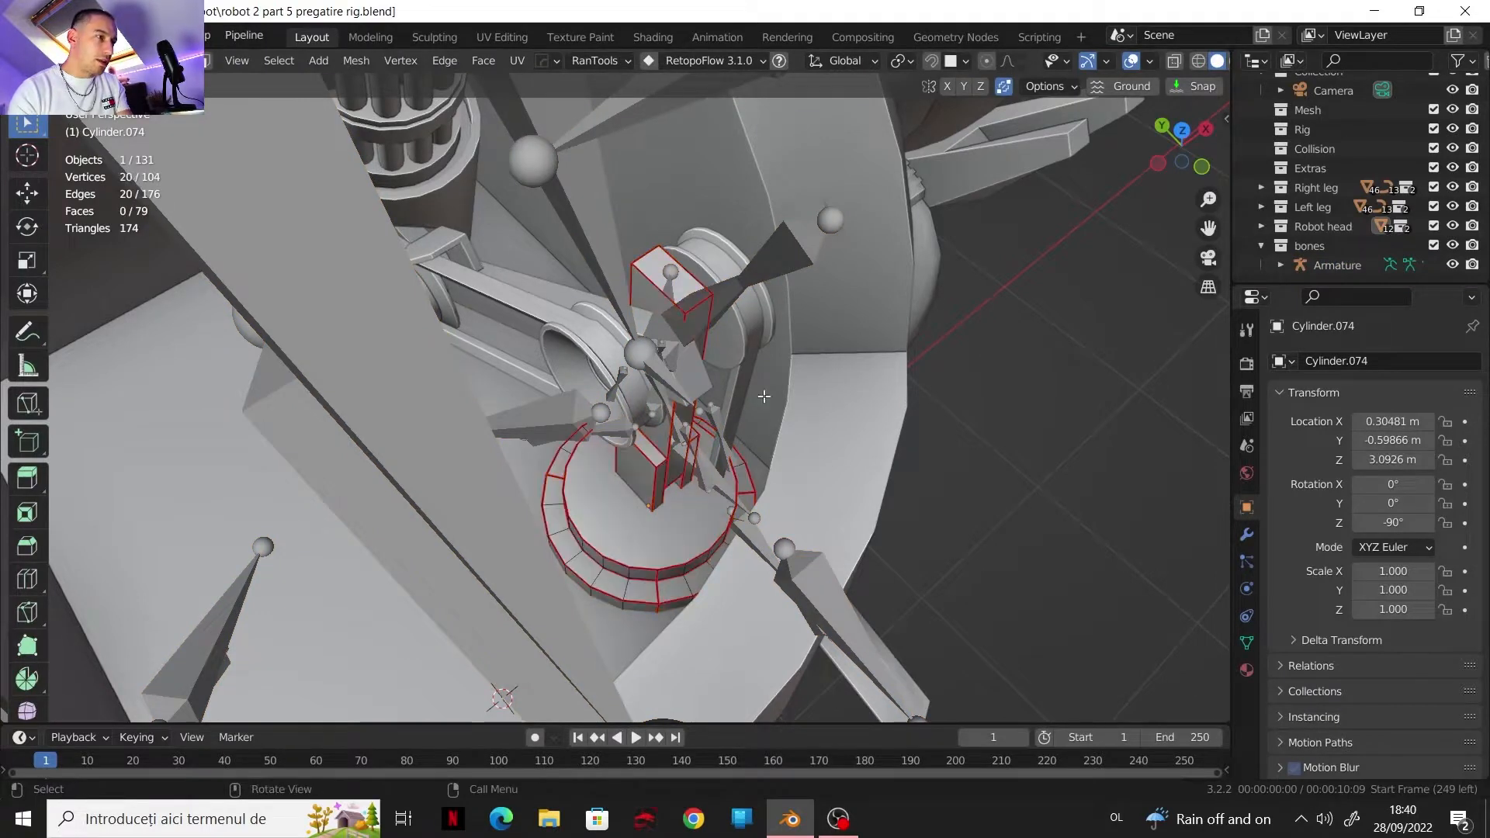
{"action": "left_click", "coordinate": [1174, 61]}
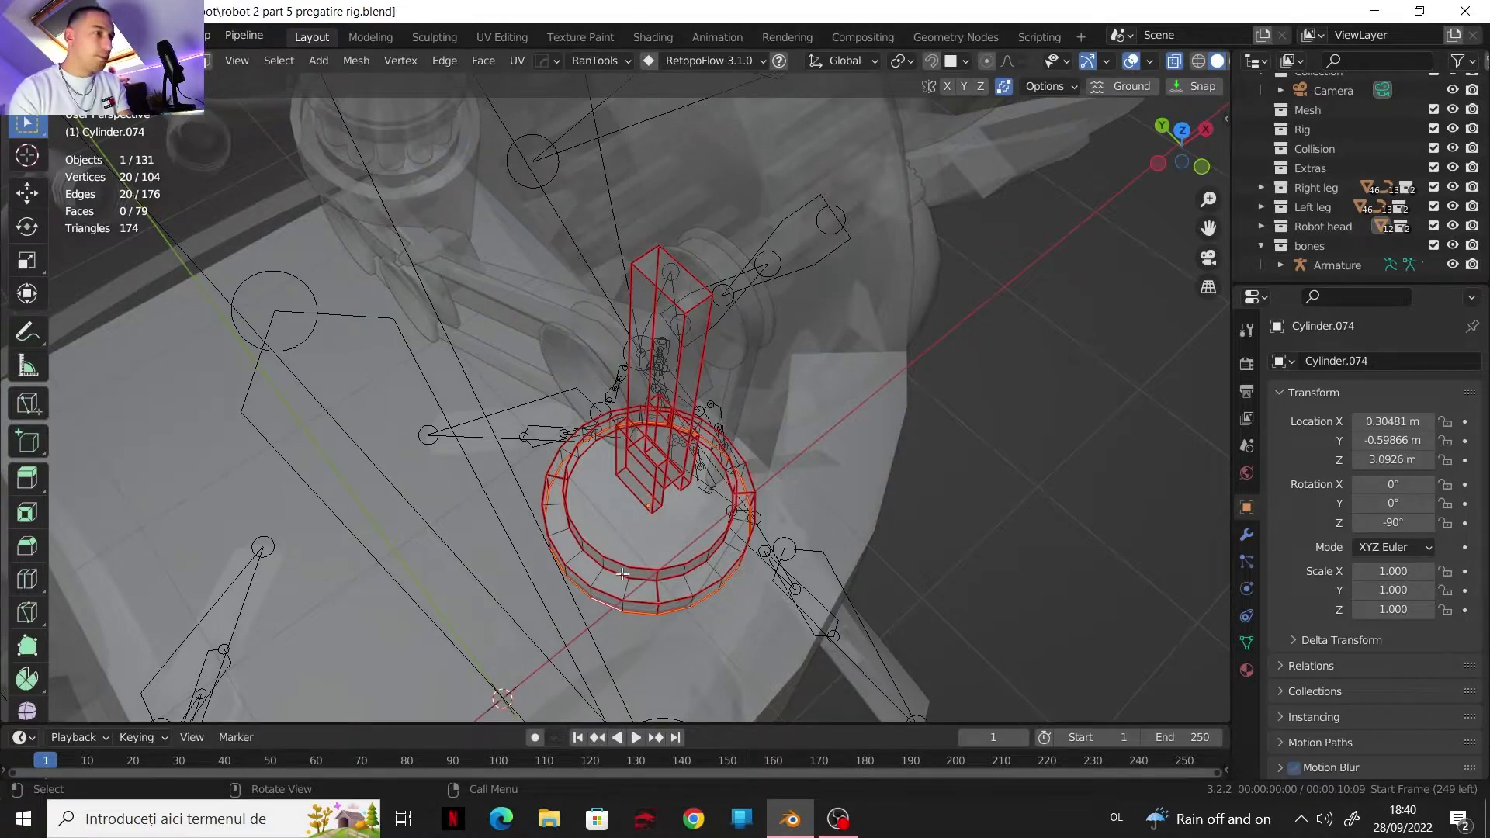
{"action": "key", "text": "shift+s"}
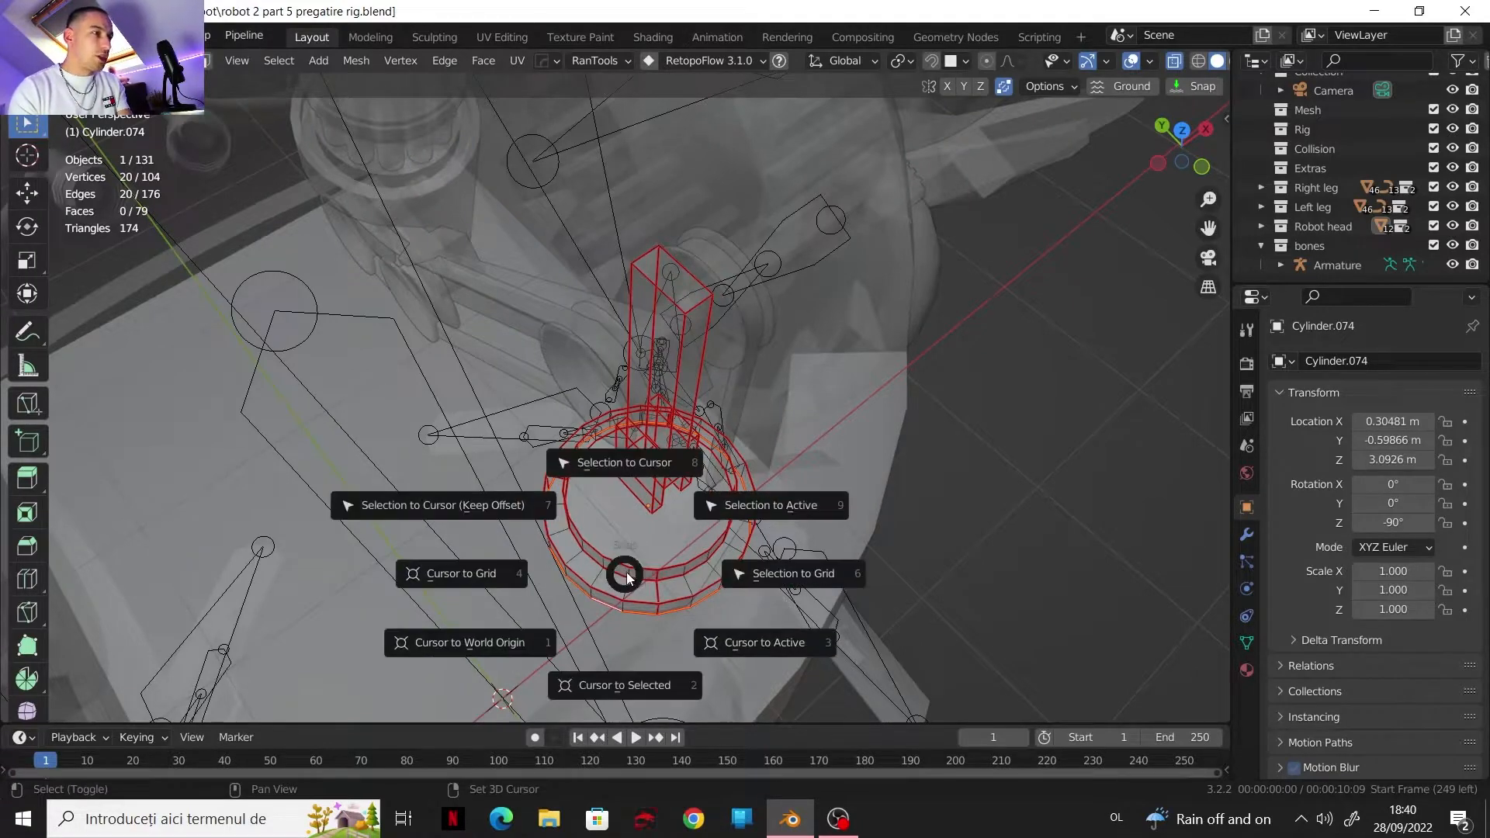
{"action": "left_click", "coordinate": [631, 666]}
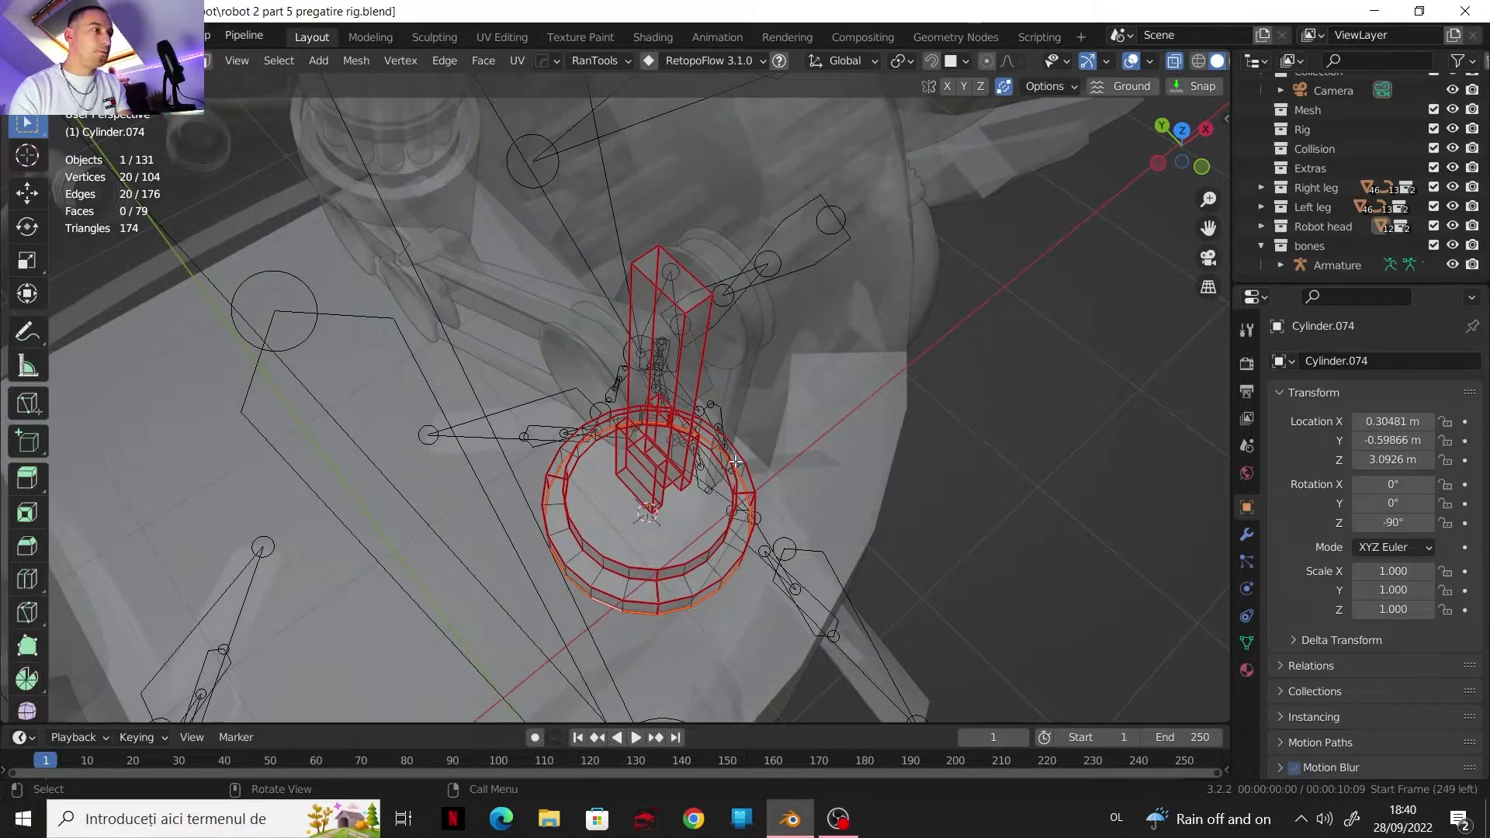
{"action": "key", "text": "Tab"}
{"action": "left_click", "coordinate": [943, 61]}
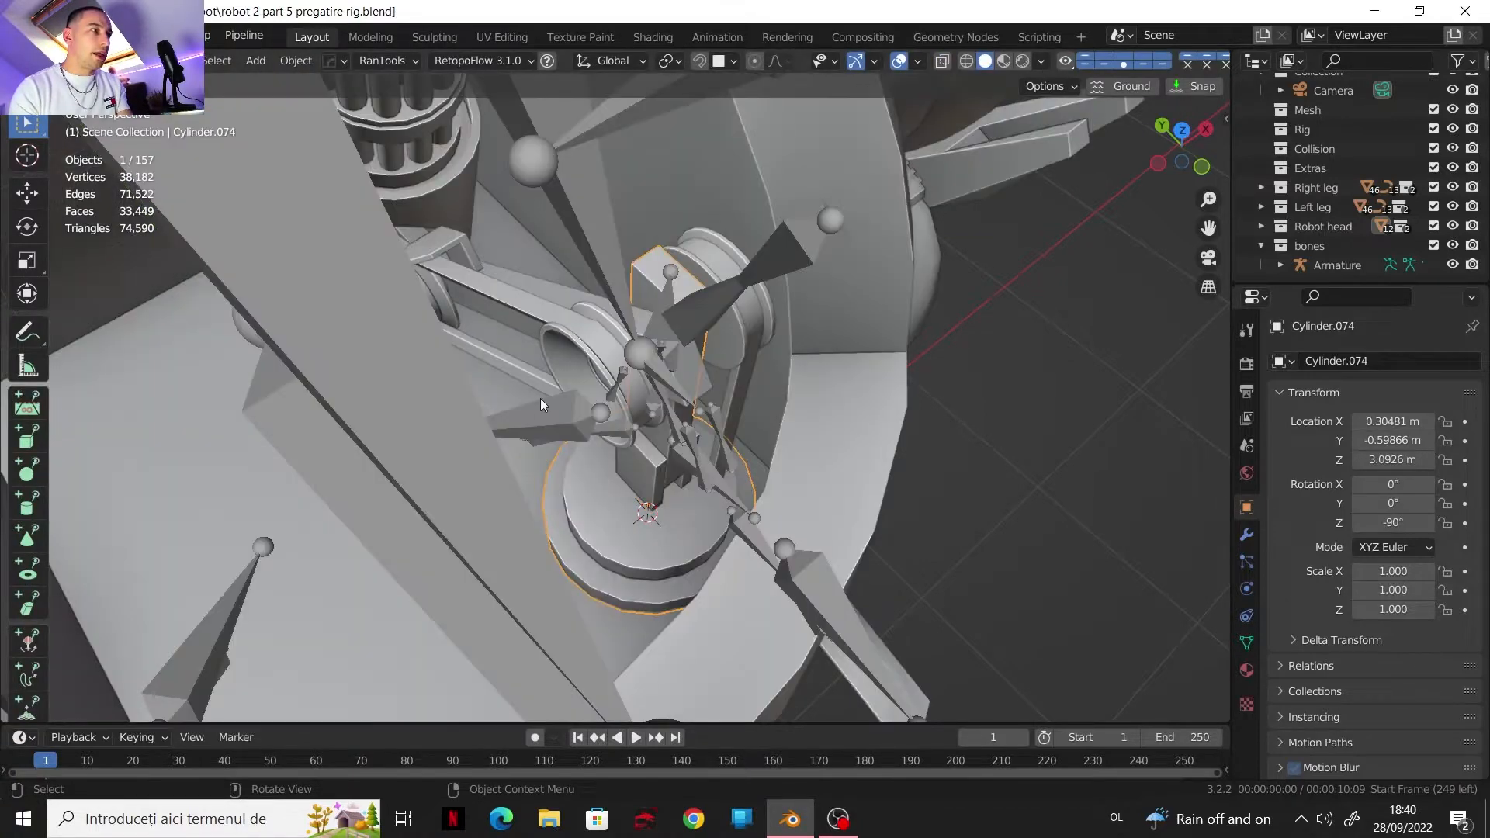
Step: Add a new bone to the armature at the 3D cursor in the centre of the gun arm's round base
{"action": "left_click", "coordinate": [504, 438]}
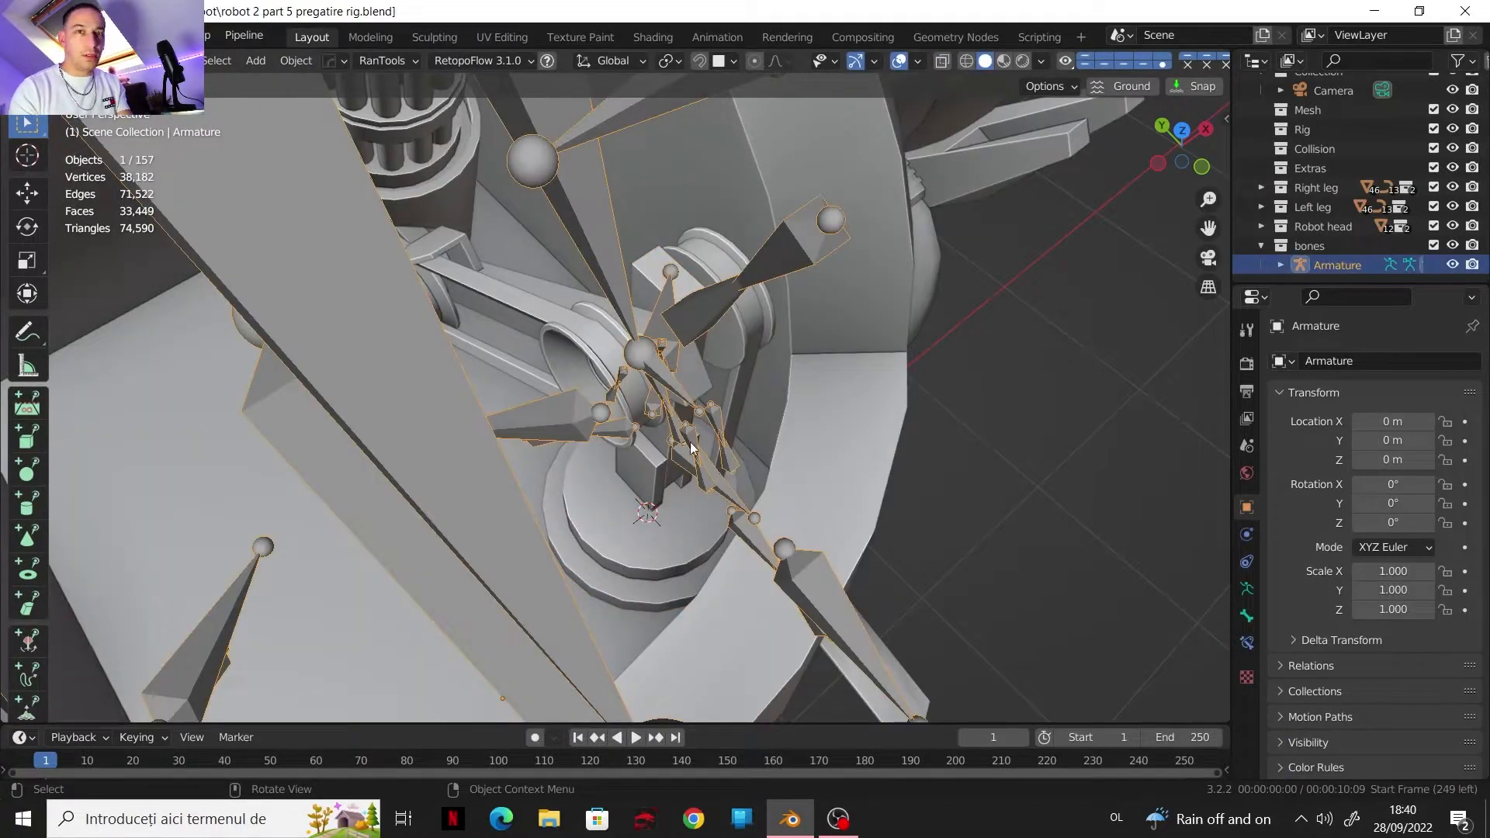
{"action": "key", "text": "Tab"}
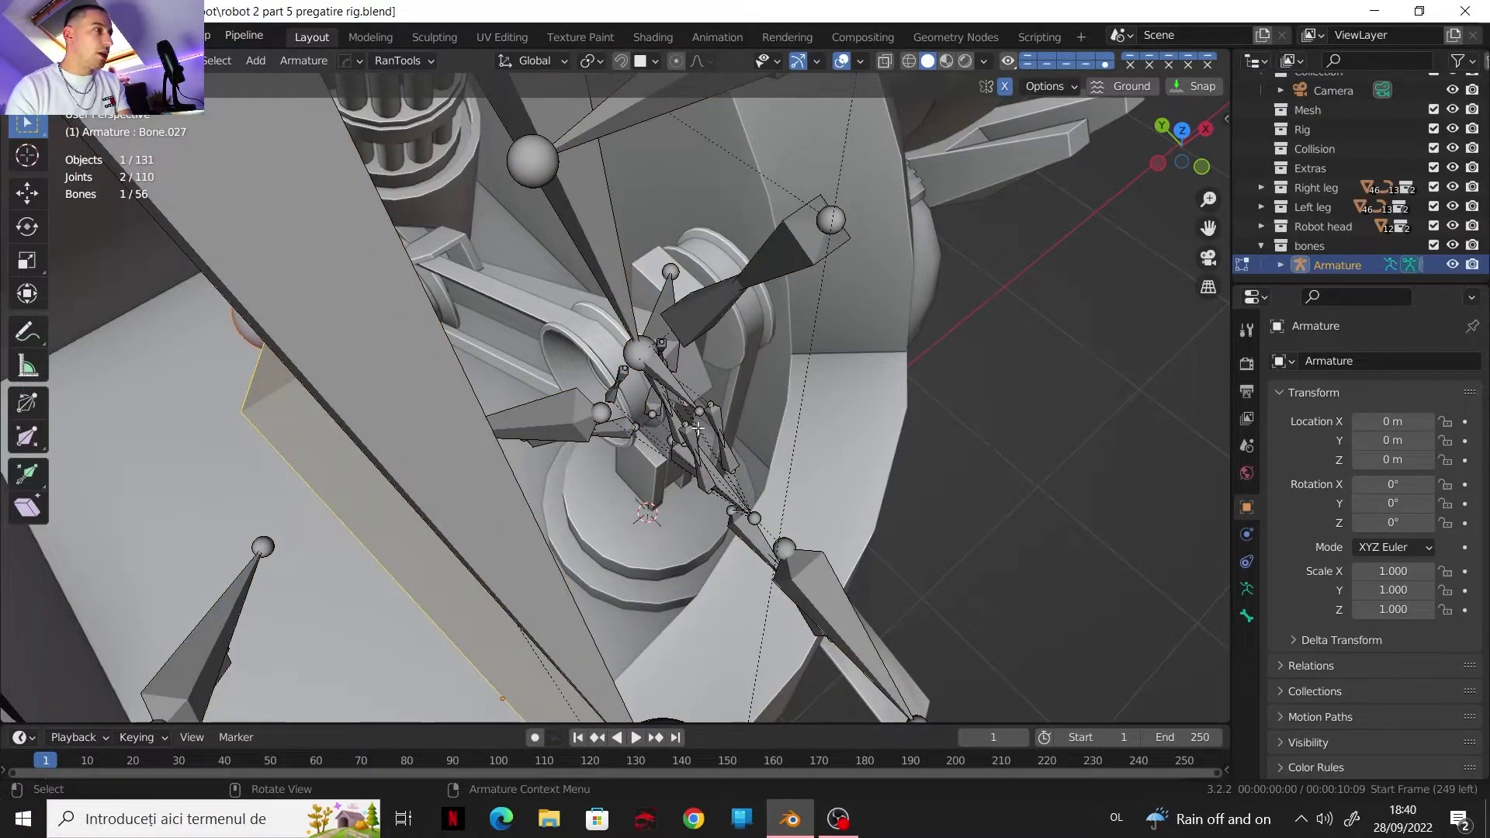
{"action": "scroll", "coordinate": [710, 389], "scroll_direction": "up", "scroll_amount": 2}
{"action": "middle_click_drag", "start_coordinate": [710, 390], "coordinate": [627, 463]}
{"action": "key", "text": "shift+a"}
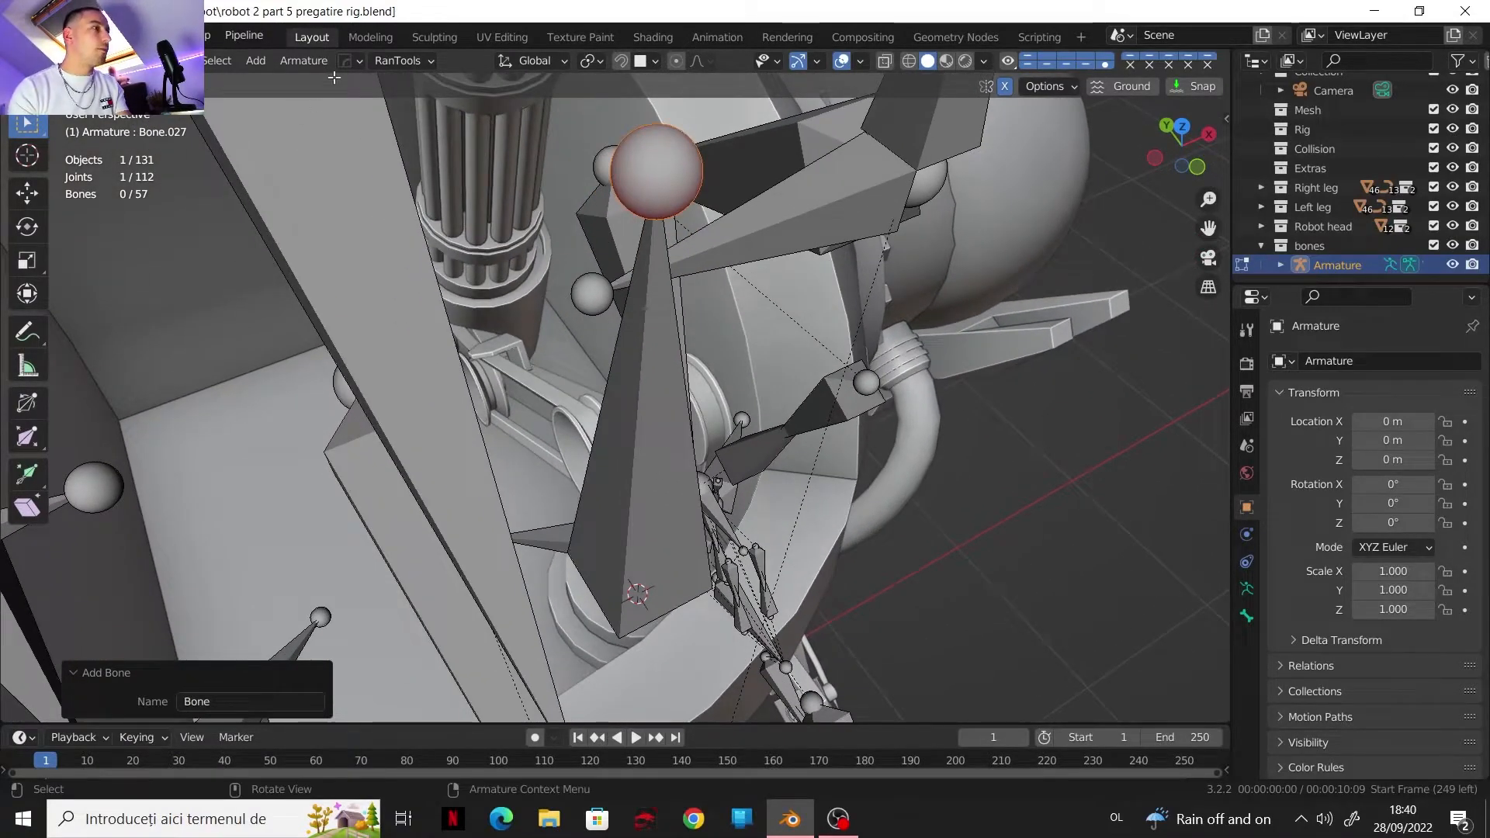
Step: Open the gun arm's pulley mesh for editing with X-ray display and face selection
{"action": "key", "text": "Tab"}
{"action": "left_click", "coordinate": [563, 423]}
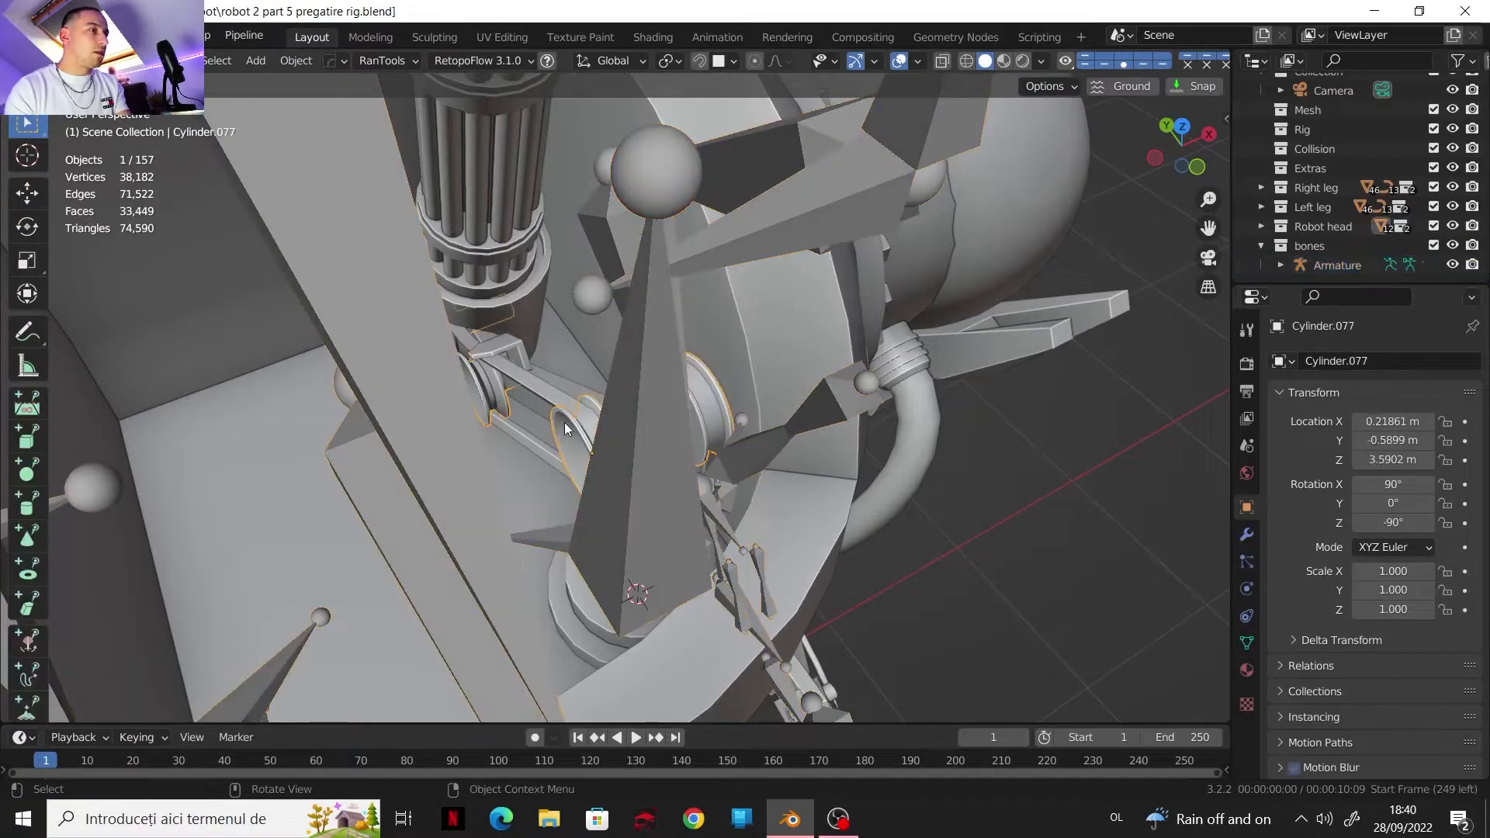
{"action": "scroll", "coordinate": [584, 391], "scroll_direction": "up", "scroll_amount": 2}
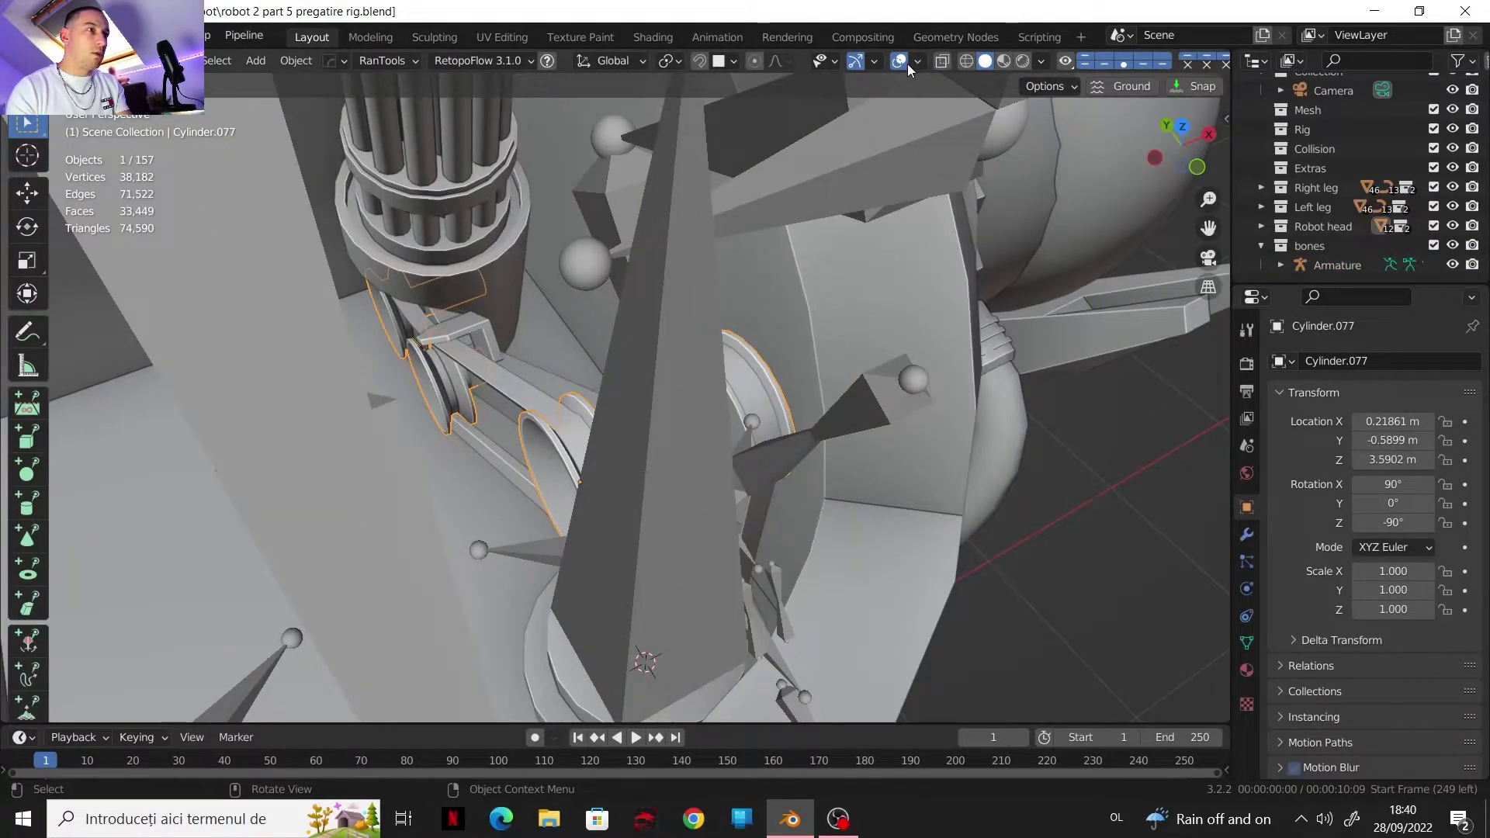
{"action": "left_click", "coordinate": [934, 62]}
{"action": "middle_click_drag", "start_coordinate": [533, 485], "coordinate": [575, 446]}
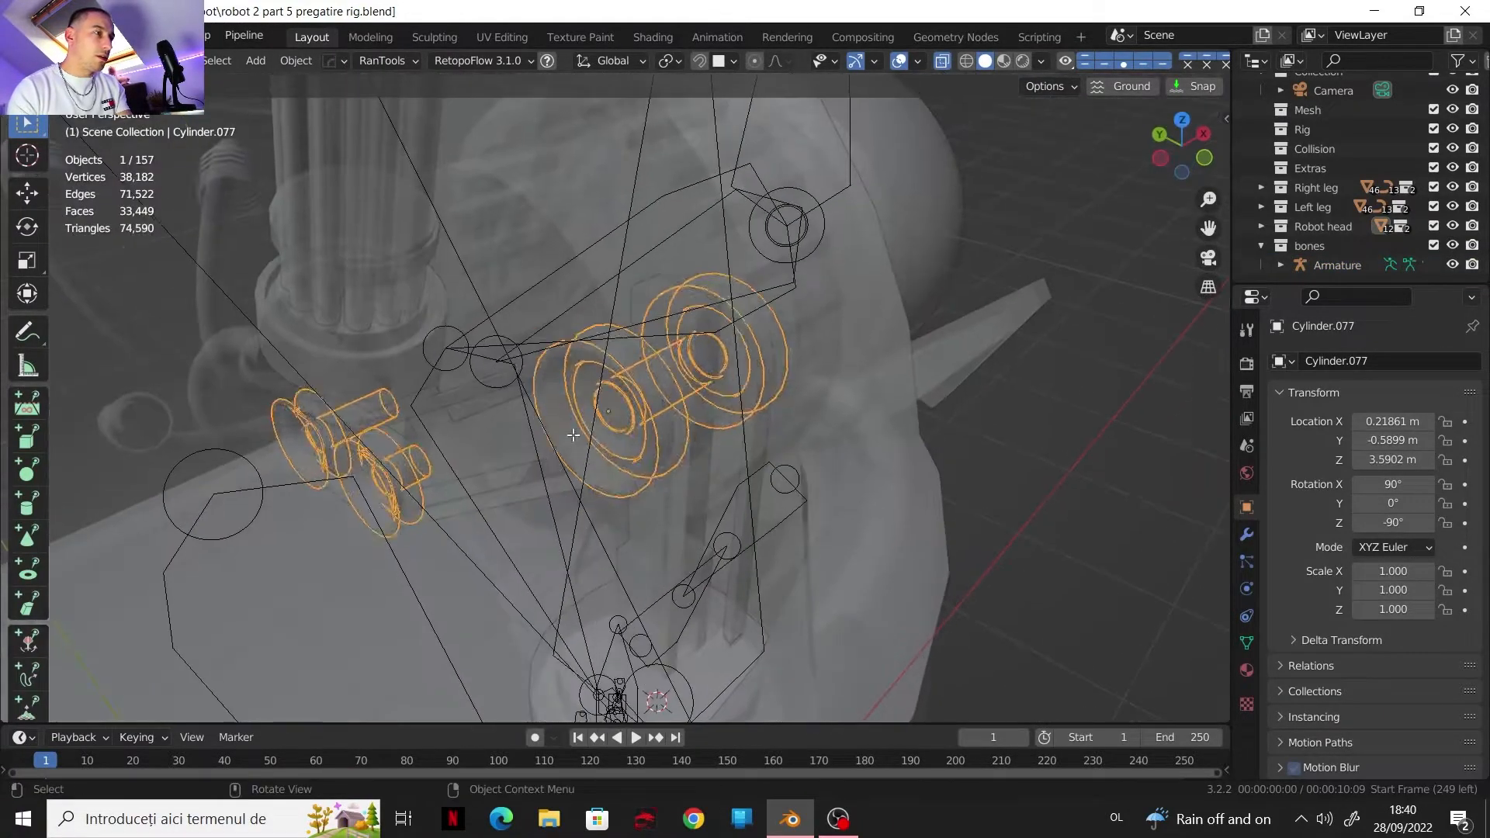
{"action": "key", "text": "Tab"}
{"action": "scroll", "coordinate": [609, 425], "scroll_direction": "up", "scroll_amount": 2}
{"action": "key", "text": "3"}
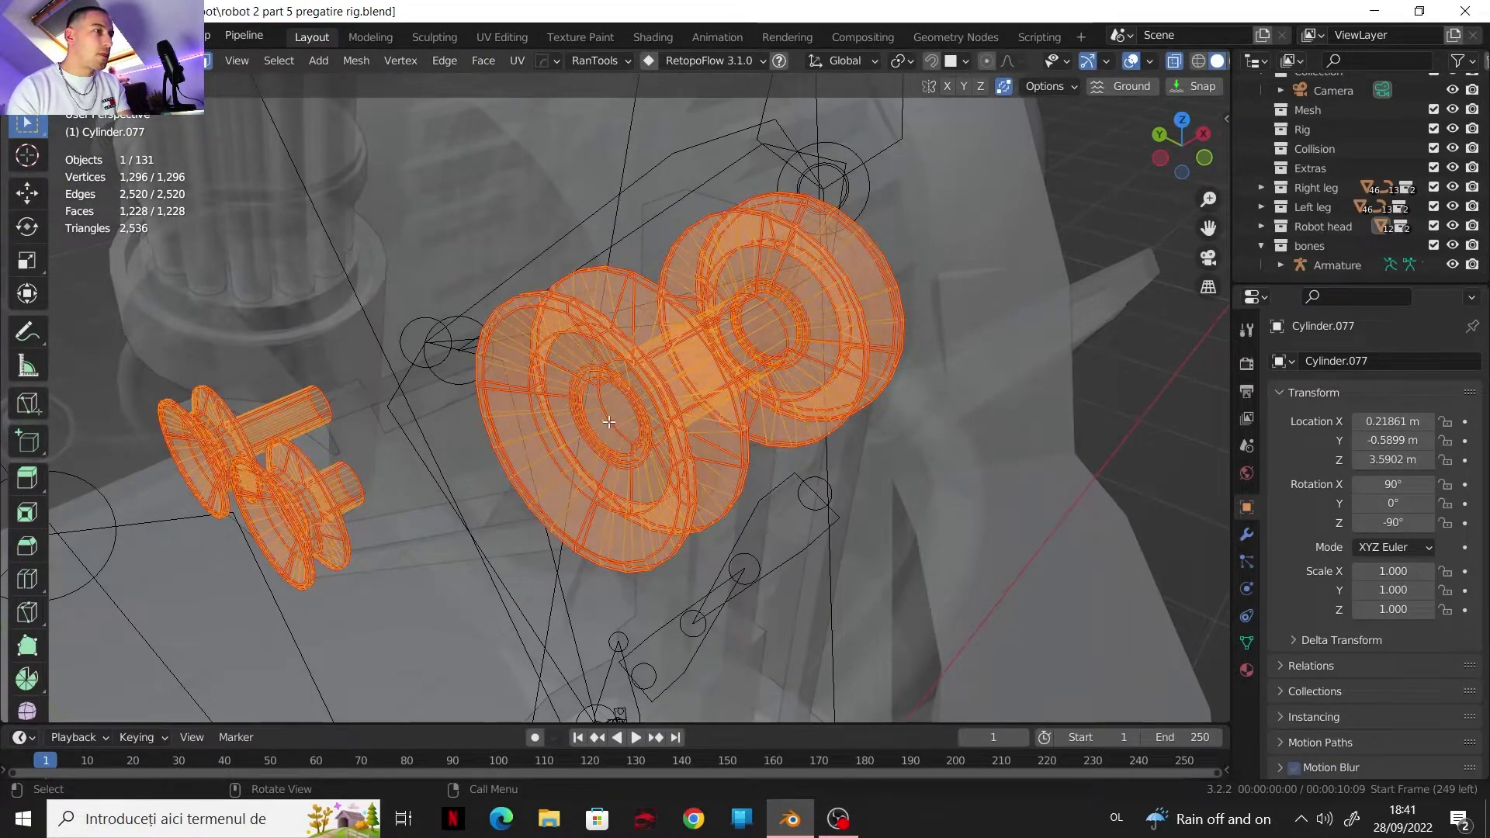
Step: Snap the 3D cursor midway between the centre cap faces of the two large pulleys
{"action": "left_click", "coordinate": [608, 425]}
{"action": "left_click", "coordinate": [771, 326], "text": "shift"}
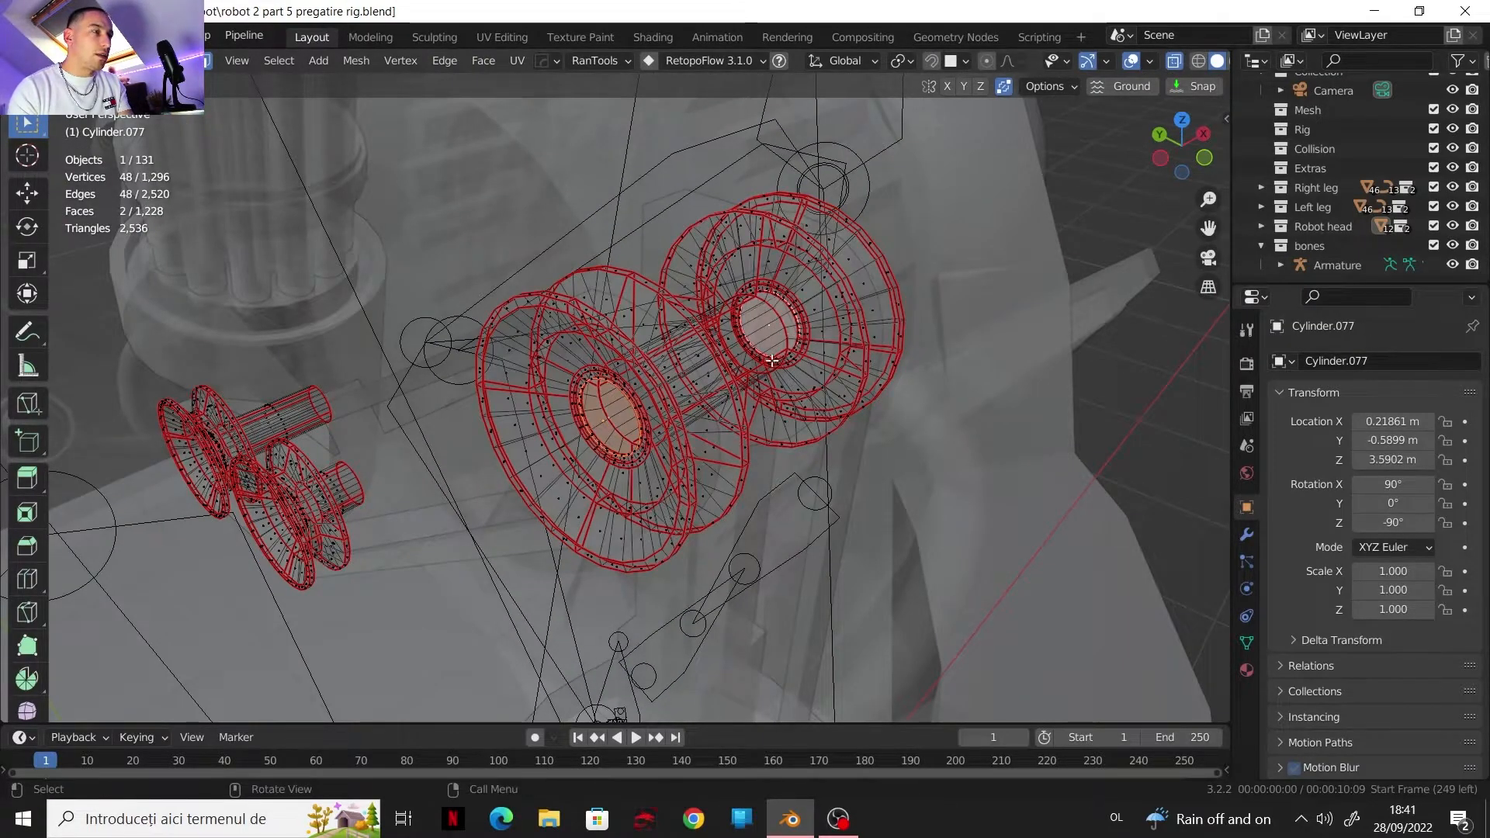
{"action": "middle_click_drag", "start_coordinate": [773, 361], "coordinate": [677, 322]}
{"action": "middle_click_drag", "start_coordinate": [771, 424], "coordinate": [619, 481]}
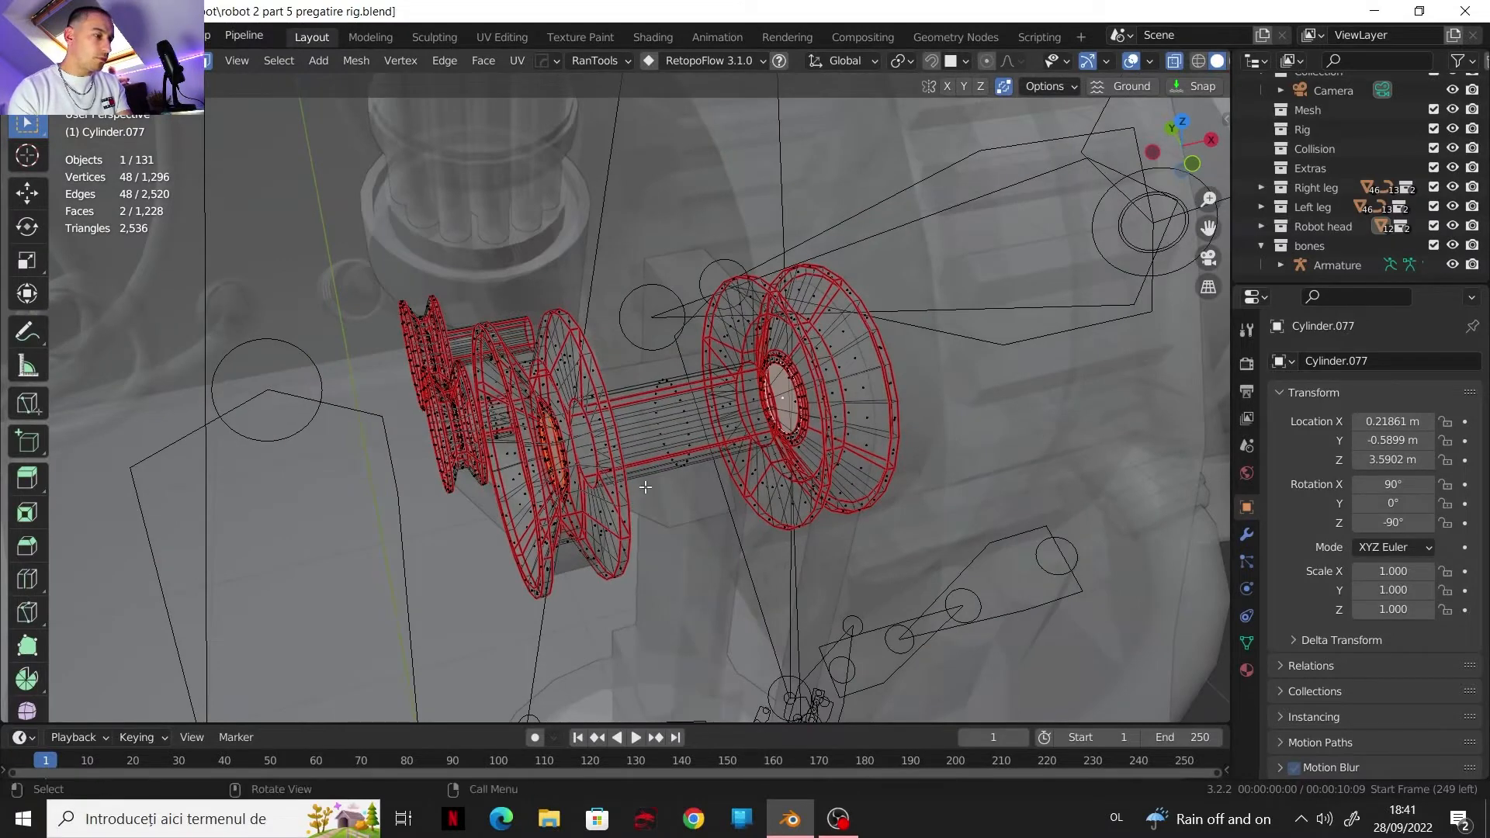
{"action": "key", "text": "shift+s"}
{"action": "left_click", "coordinate": [649, 598]}
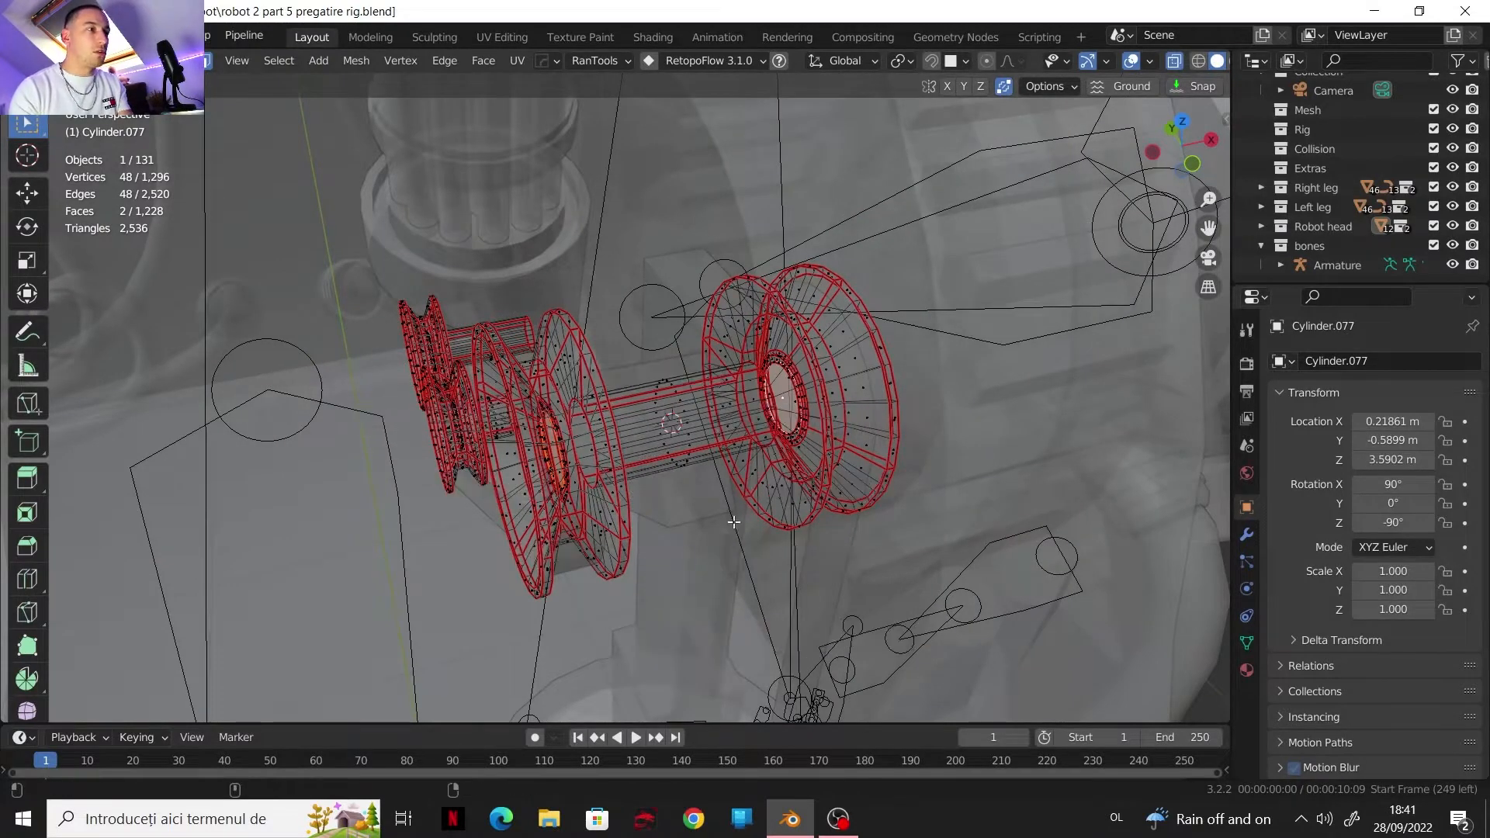
{"action": "key", "text": "Tab"}
Step: Snap the new bone's tip to the 3D cursor at the pulley axle, using Keep Offset
{"action": "scroll", "coordinate": [740, 440], "scroll_direction": "down", "scroll_amount": 3}
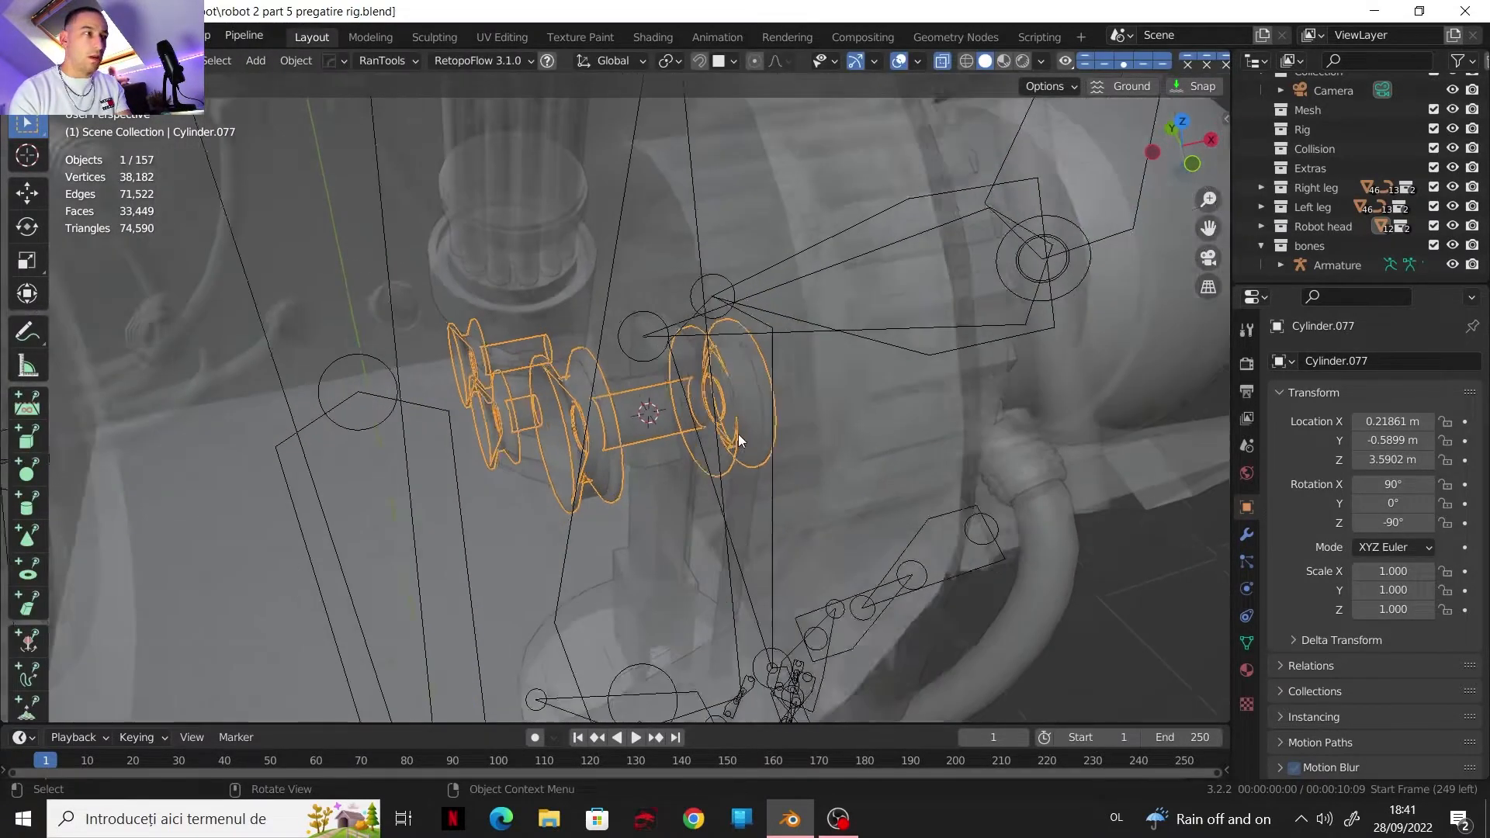
{"action": "middle_click_drag", "start_coordinate": [741, 440], "coordinate": [762, 501], "text": "shift"}
{"action": "left_click", "coordinate": [715, 159]}
{"action": "key", "text": "Tab"}
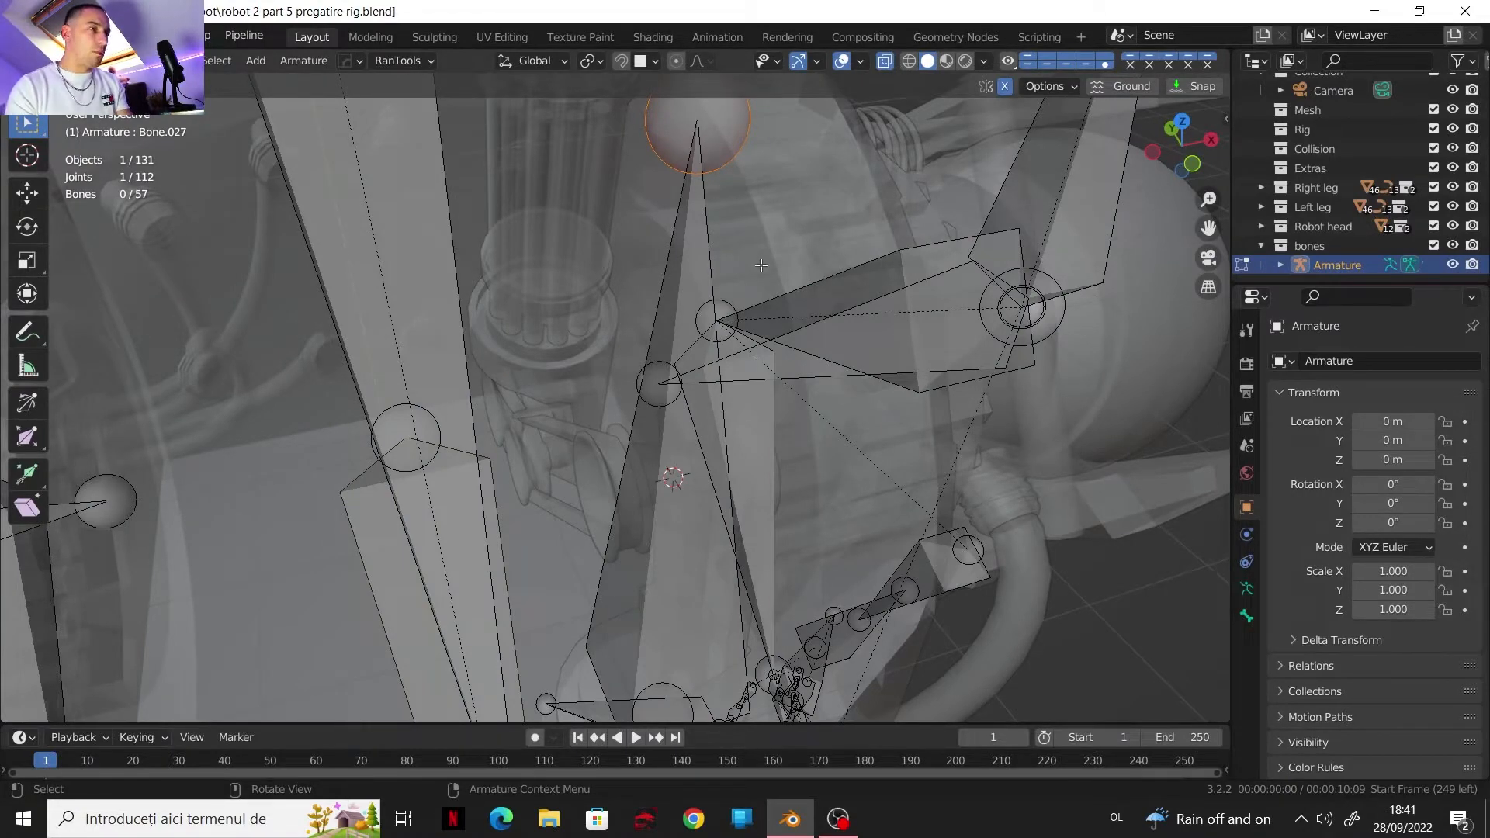
{"action": "key", "text": "shift+s"}
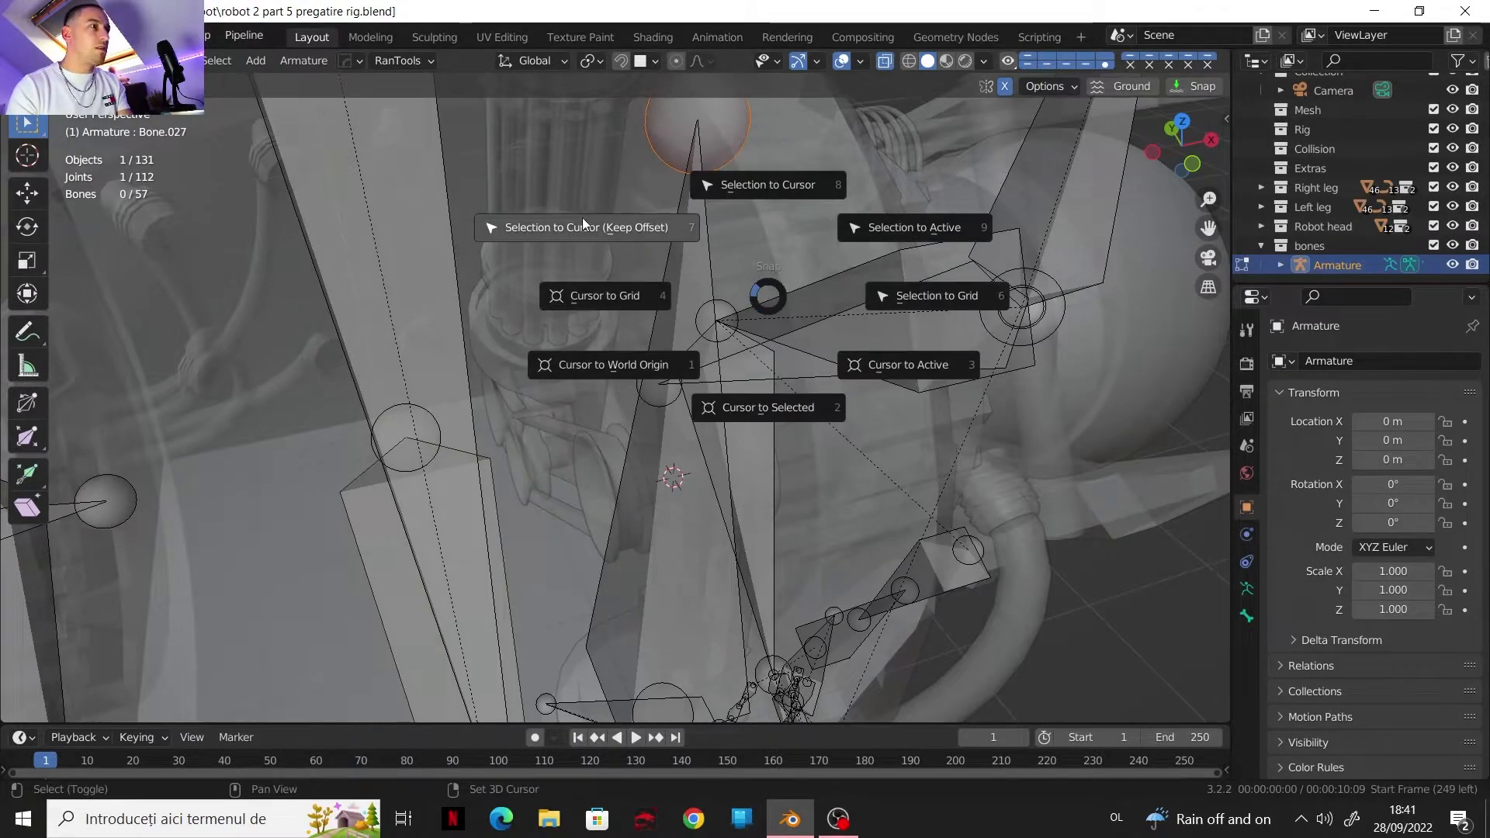
{"action": "left_click", "coordinate": [536, 189]}
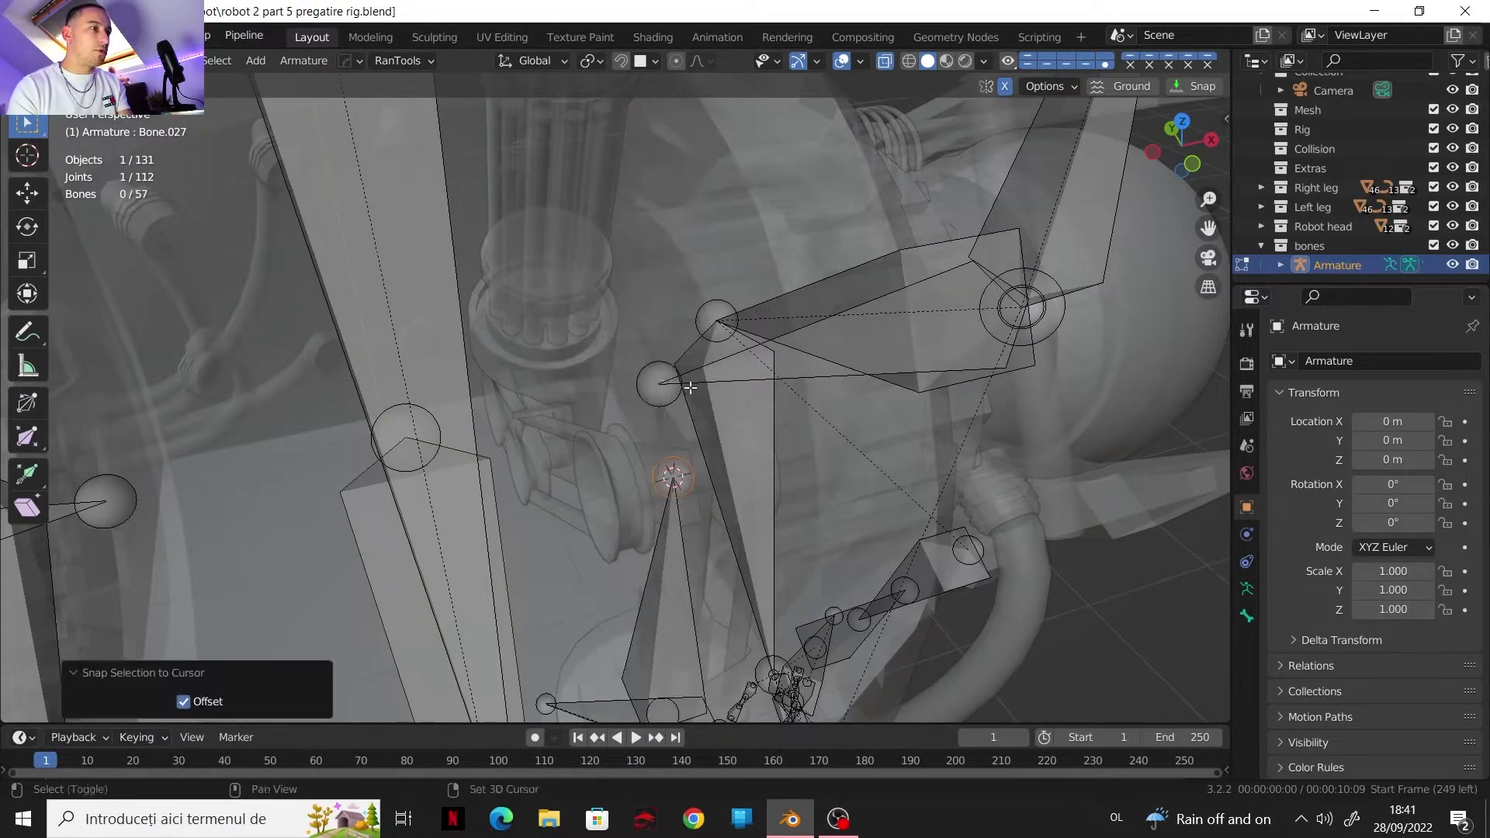
Step: Extrude a second bone from the tip towards the gun's mount, with movement along global X locked
{"action": "middle_click_drag", "start_coordinate": [690, 387], "coordinate": [838, 322]}
{"action": "left_click", "coordinate": [1156, 164]}
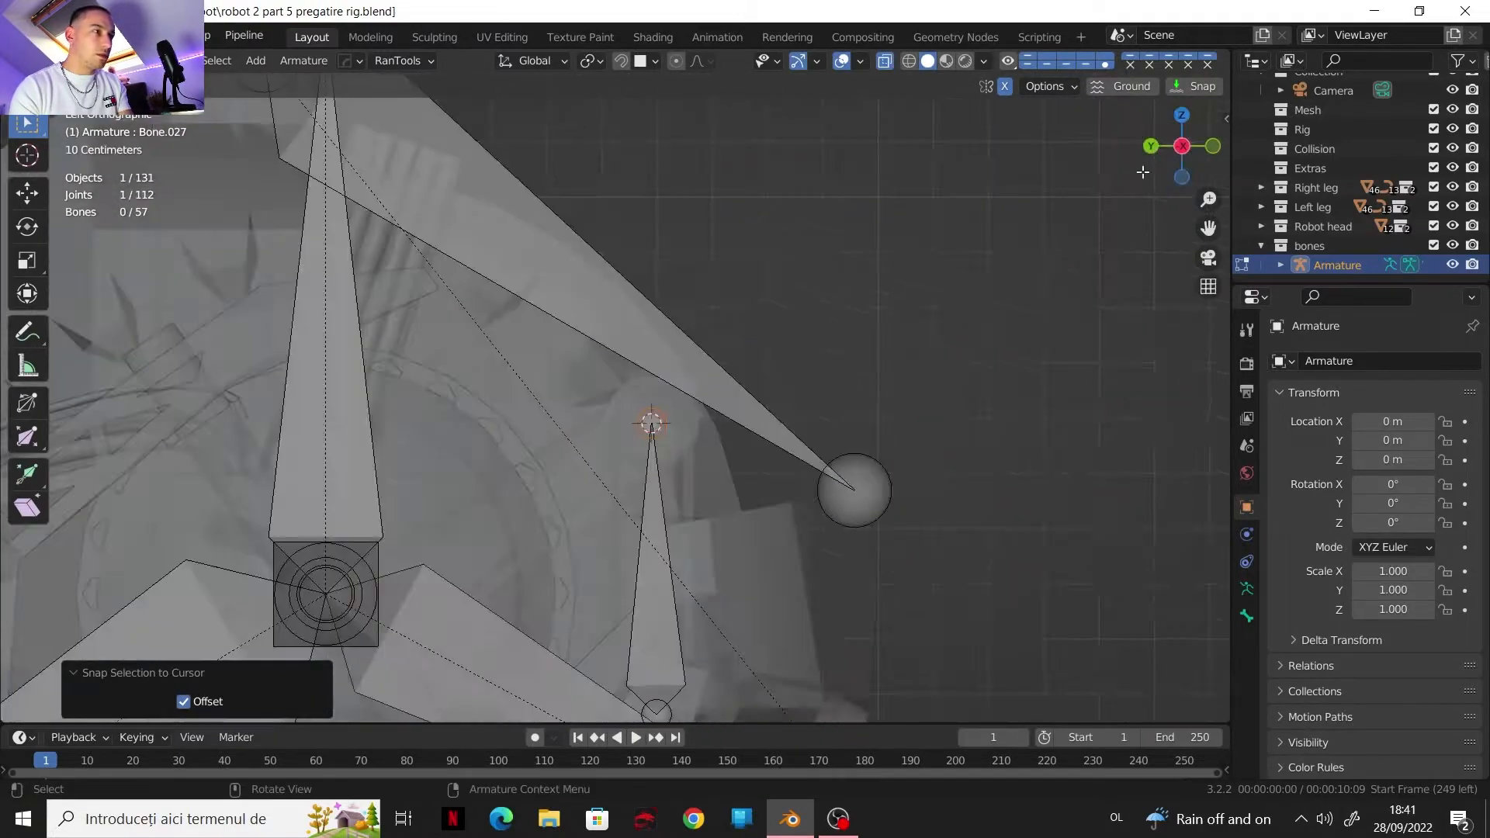
{"action": "middle_click_drag", "start_coordinate": [727, 308], "coordinate": [924, 159], "text": "shift"}
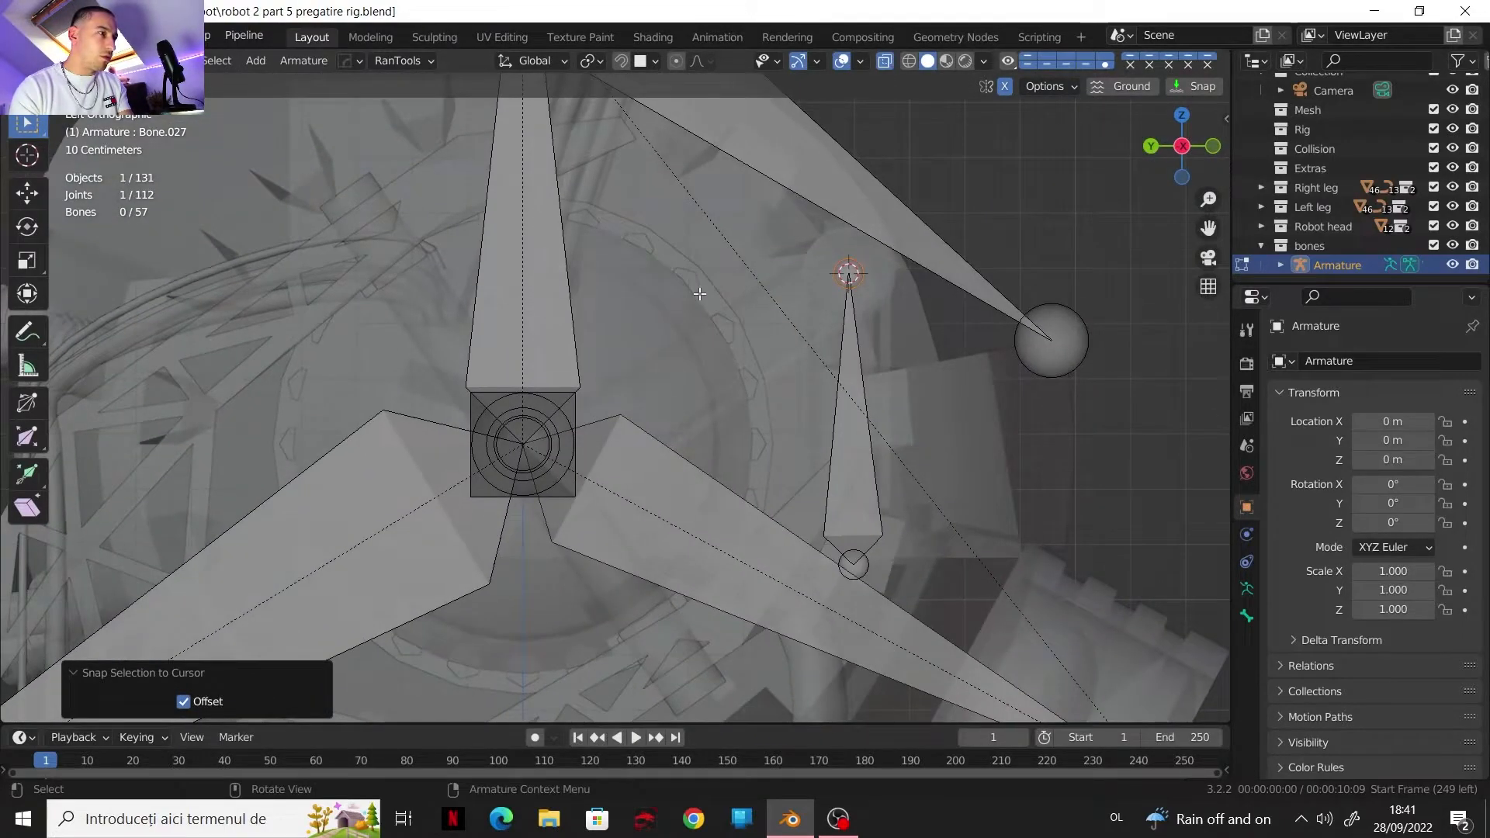
{"action": "mouse_move", "coordinate": [691, 303]}
{"action": "middle_mouse_down"}
{"action": "mouse_move", "coordinate": [671, 376]}
{"action": "mouse_move", "coordinate": [708, 372]}
{"action": "mouse_move", "coordinate": [710, 408]}
{"action": "middle_mouse_up"}
{"action": "key", "text": "alt+z"}
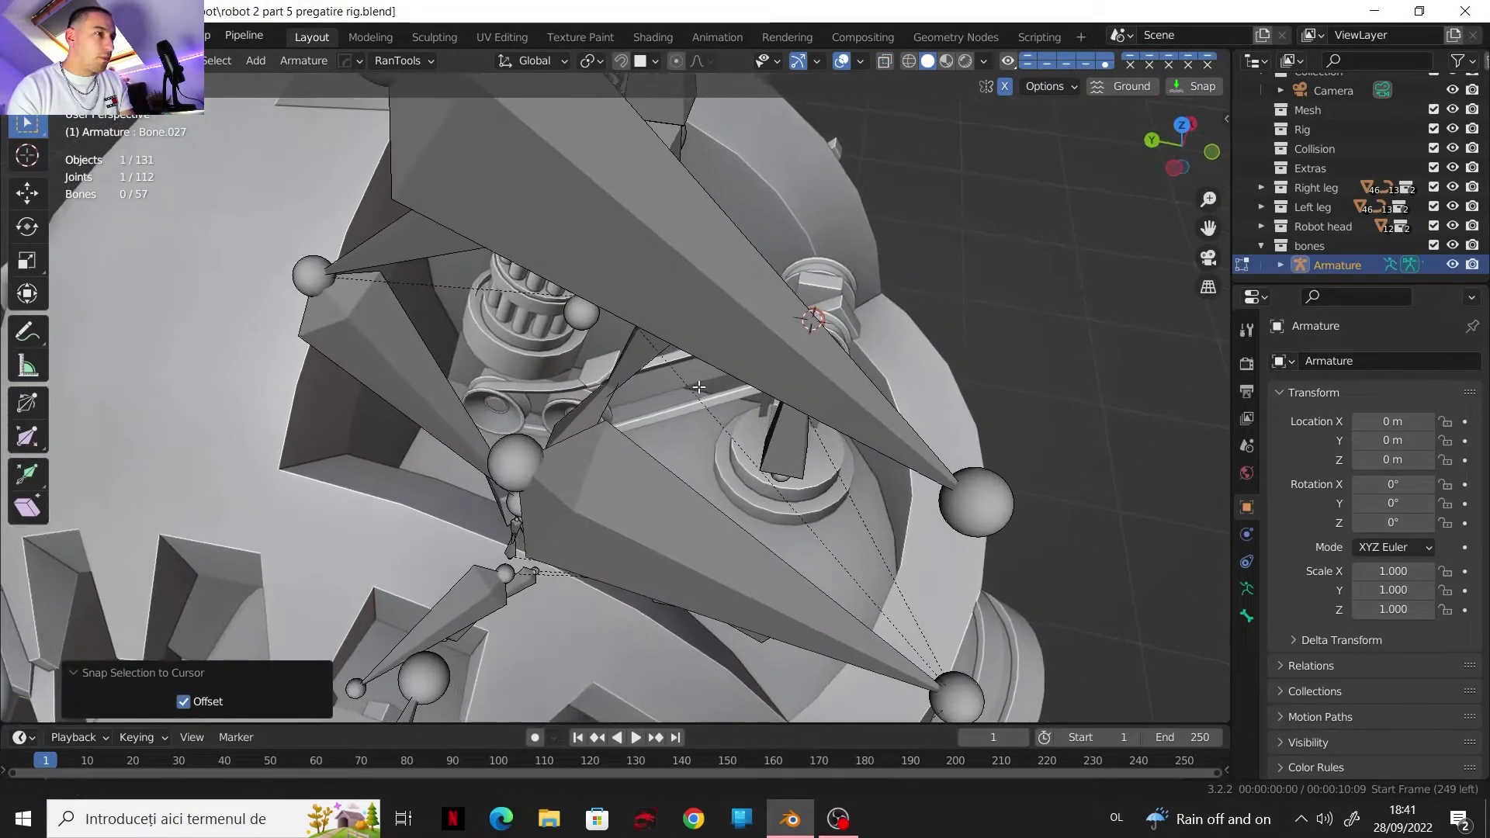
{"action": "key", "text": "e"}
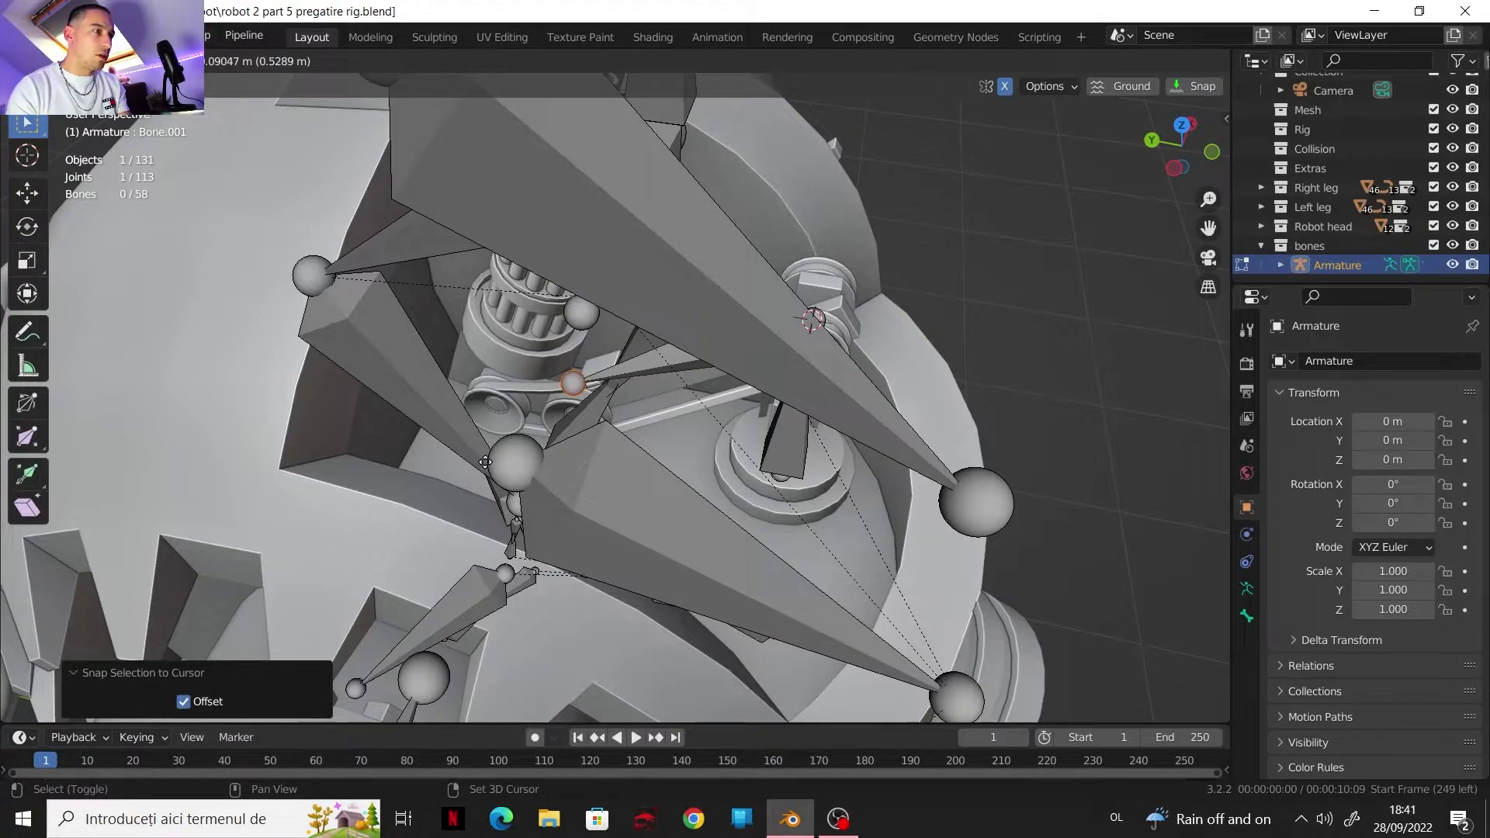
{"action": "key", "text": "shift+x"}
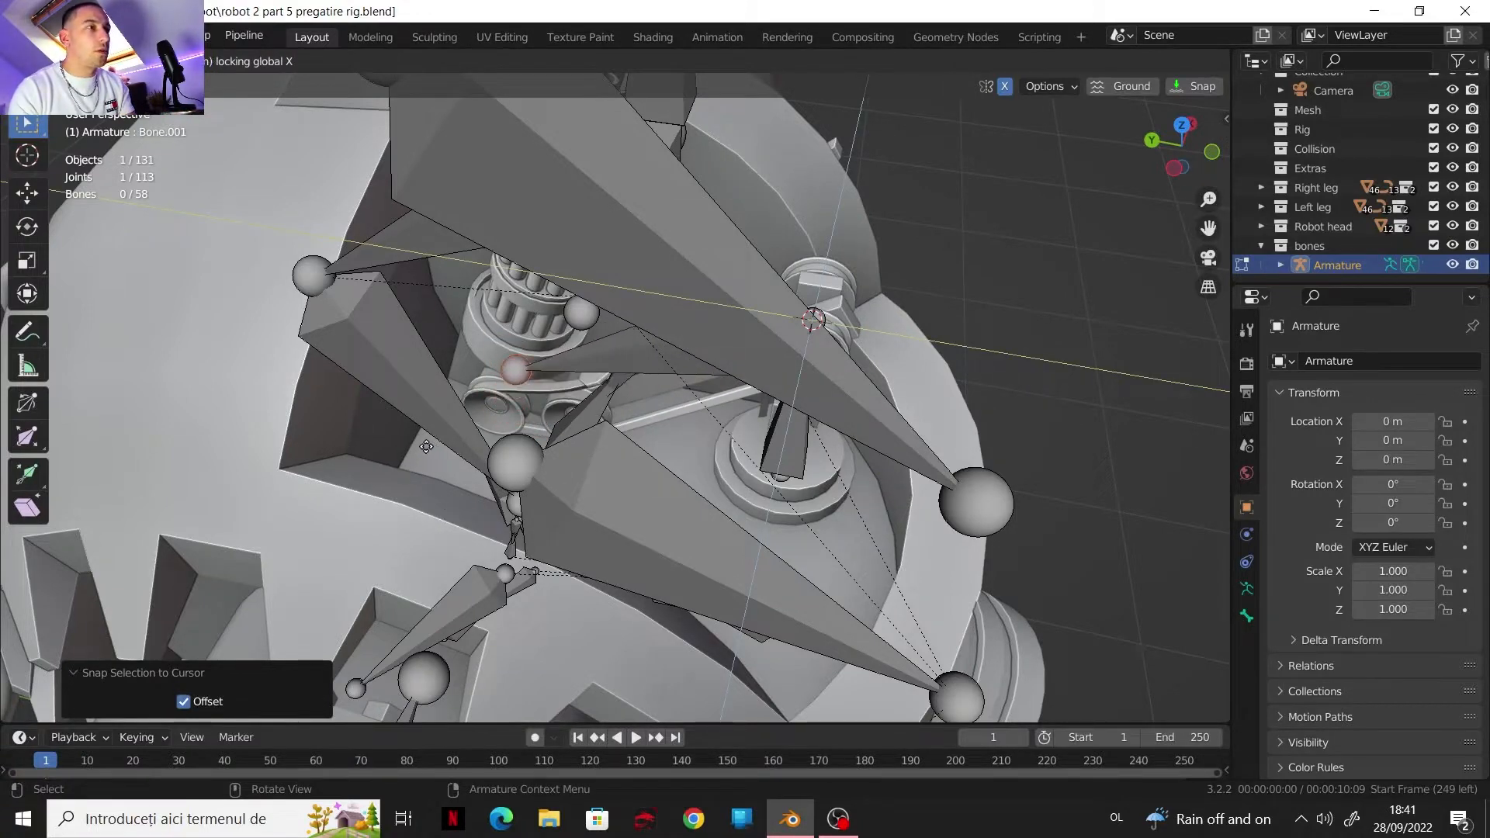
{"action": "left_click", "coordinate": [419, 448]}
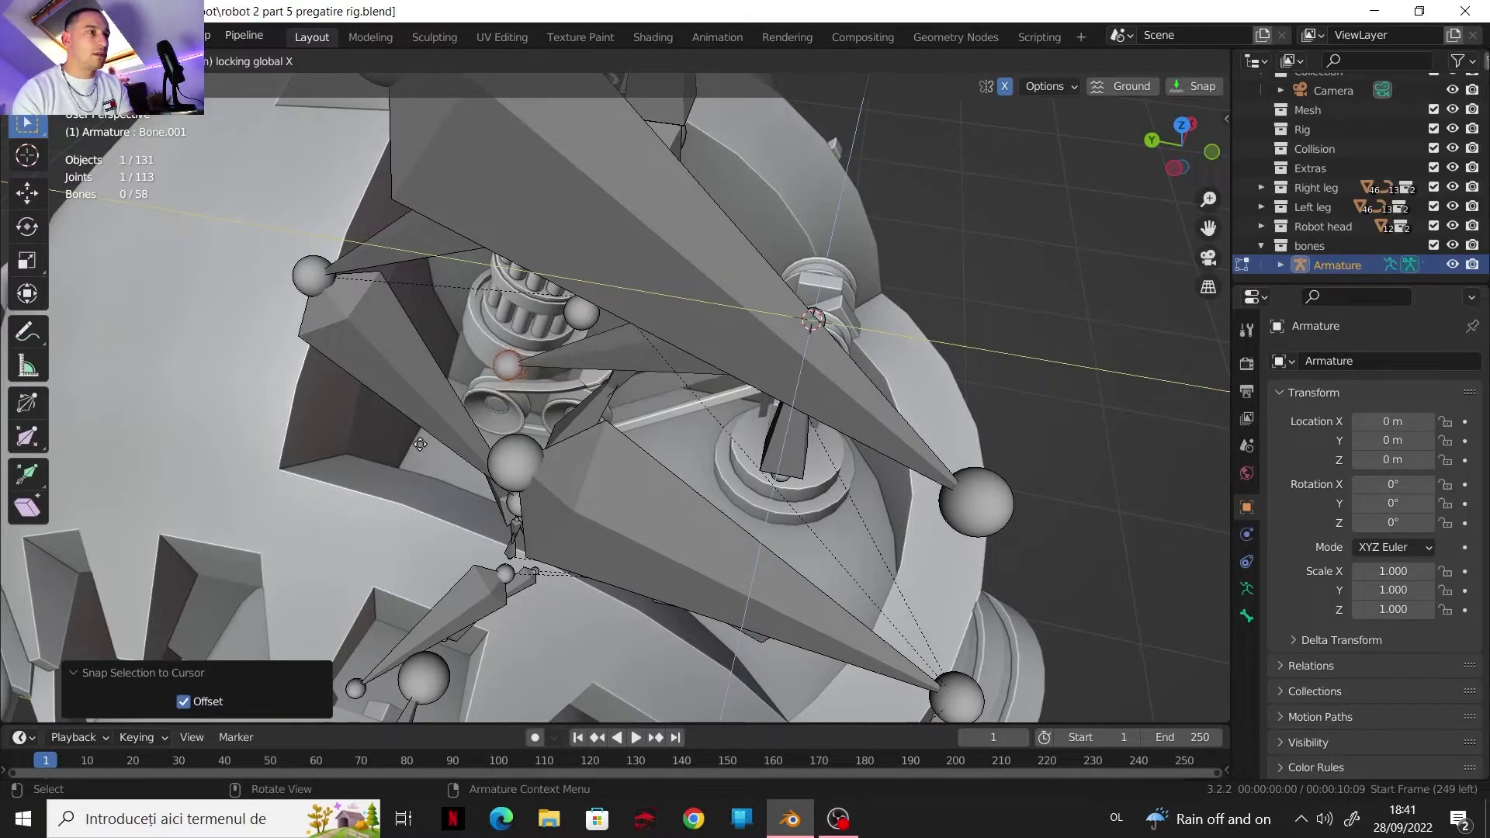
Step: Recalculate the roll of the two gun arm bones to the Global +Z Axis
{"action": "scroll", "coordinate": [508, 454], "scroll_direction": "up", "scroll_amount": 3}
{"action": "middle_click_drag", "start_coordinate": [508, 454], "coordinate": [735, 443]}
{"action": "scroll", "coordinate": [736, 443], "scroll_direction": "up", "scroll_amount": 3}
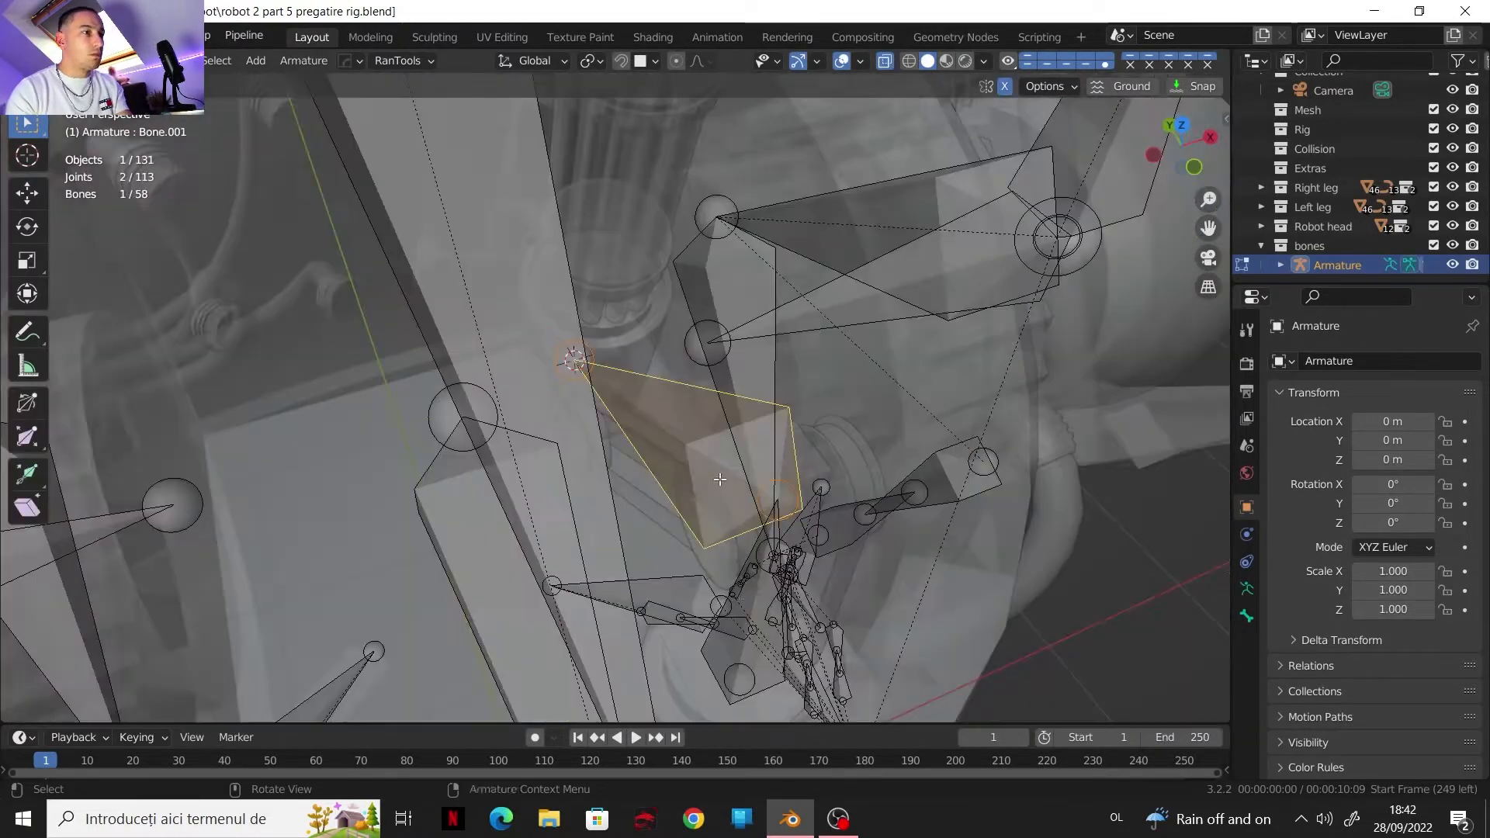
{"action": "left_click", "coordinate": [752, 643], "text": "shift"}
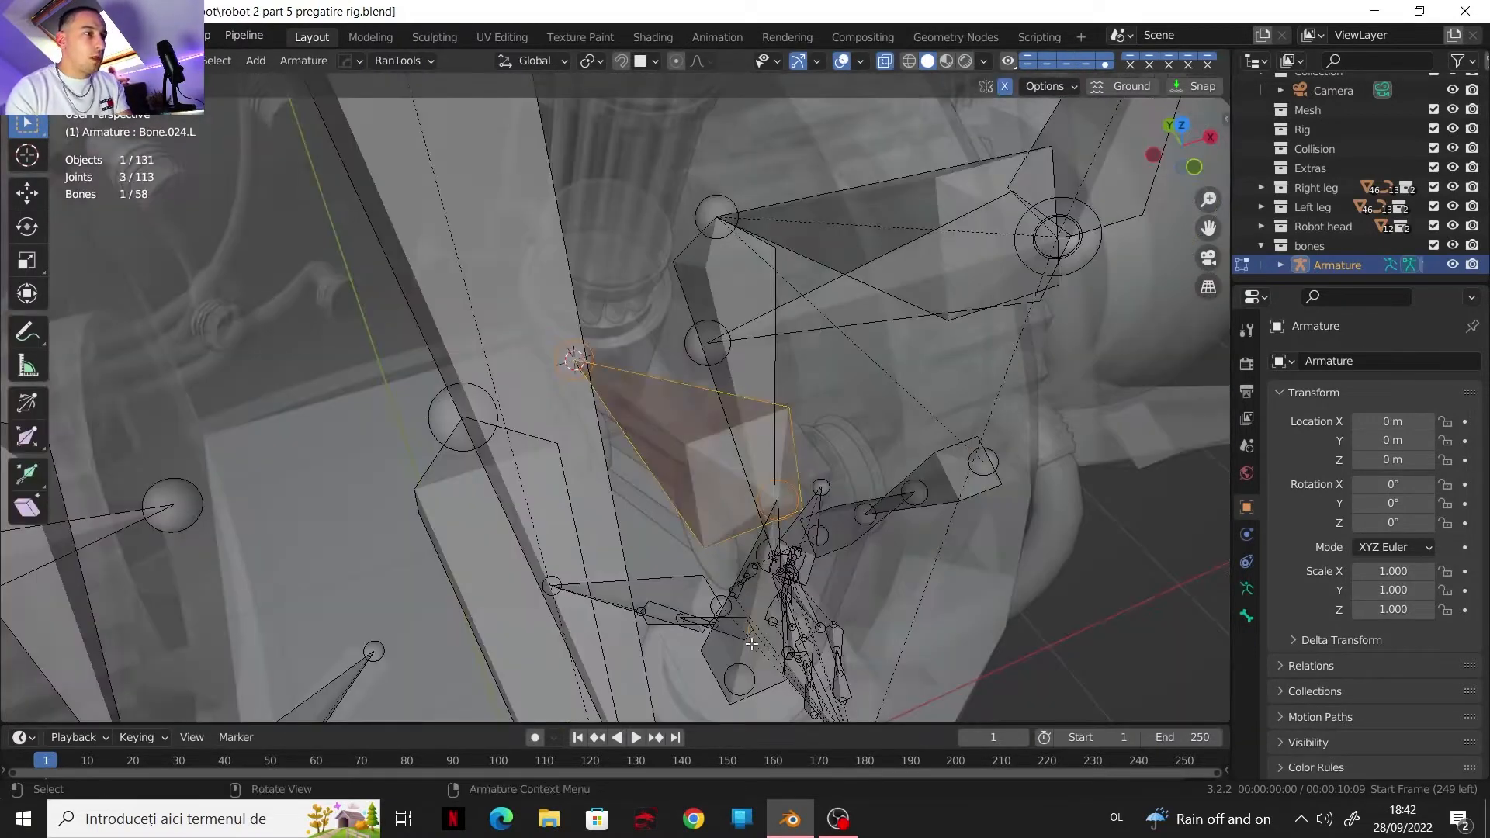
{"action": "left_click", "coordinate": [744, 657]}
{"action": "left_click", "coordinate": [677, 445], "text": "shift"}
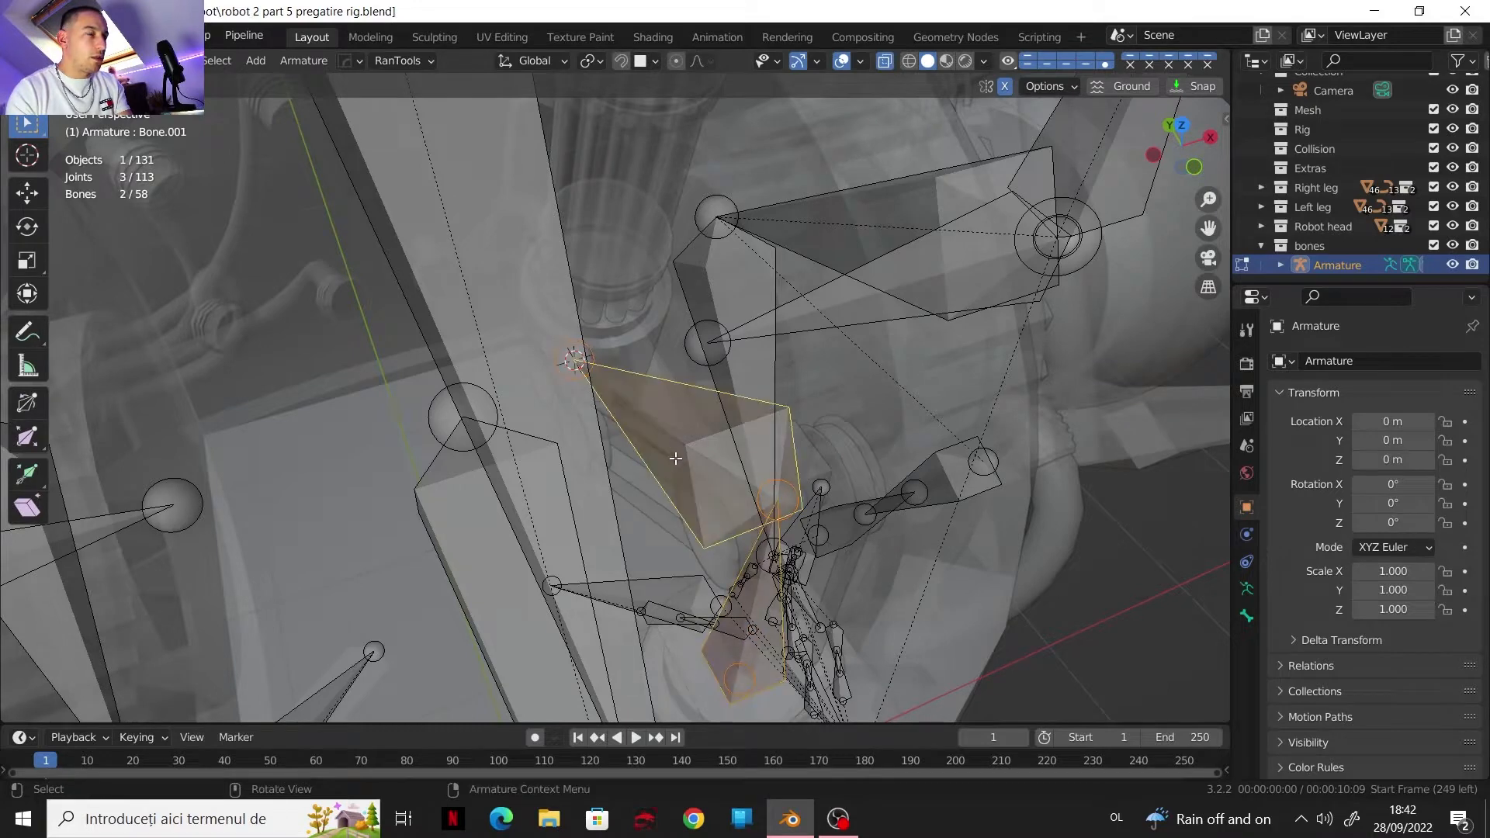
{"action": "key", "text": "shift+n"}
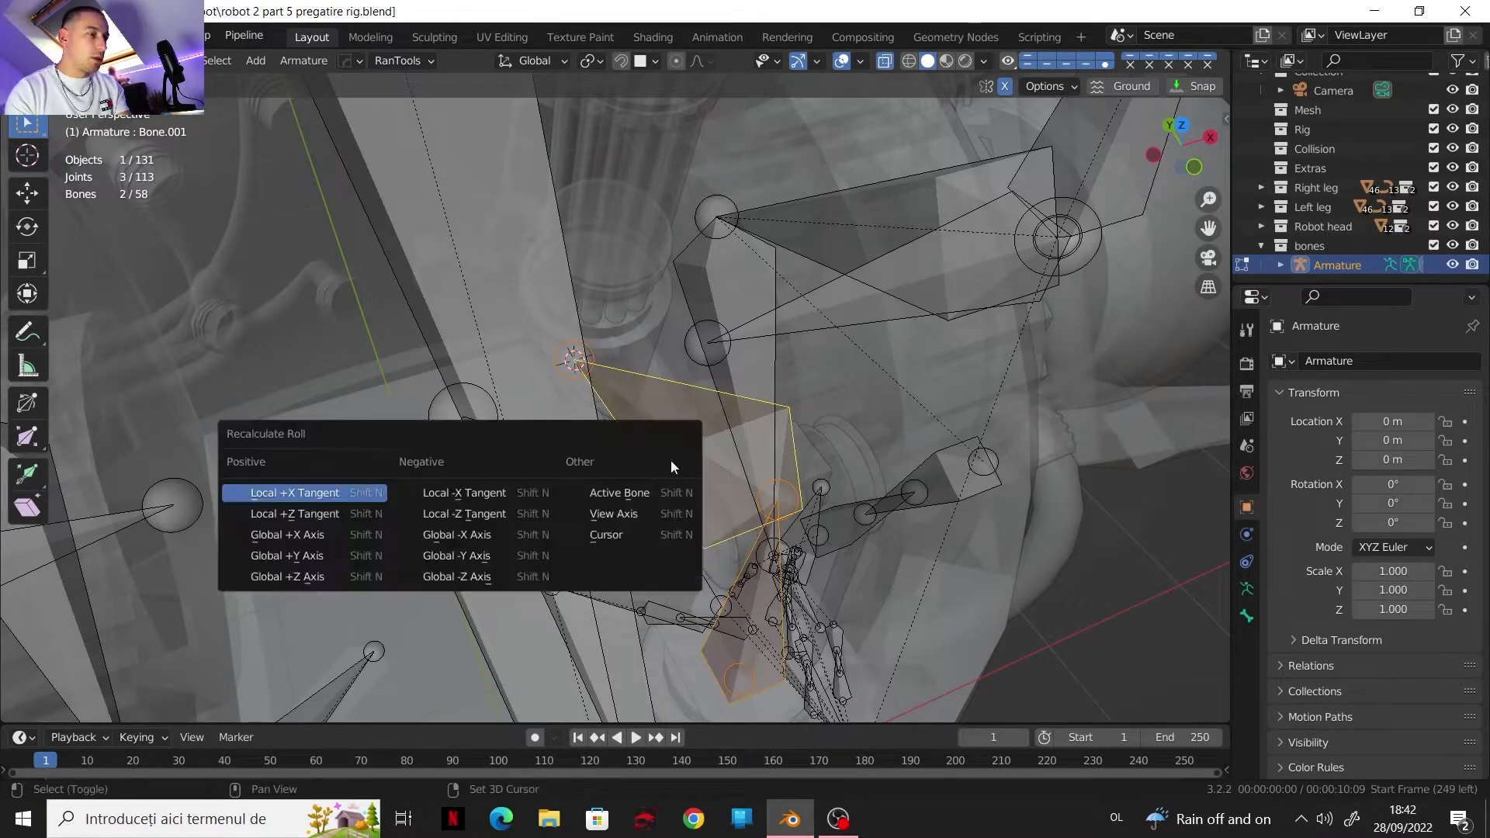
{"action": "left_click", "coordinate": [323, 569]}
Step: Extrude a third bone upward along Z from the second bone's tip at the gun's mount
{"action": "middle_click_drag", "start_coordinate": [323, 569], "coordinate": [537, 574]}
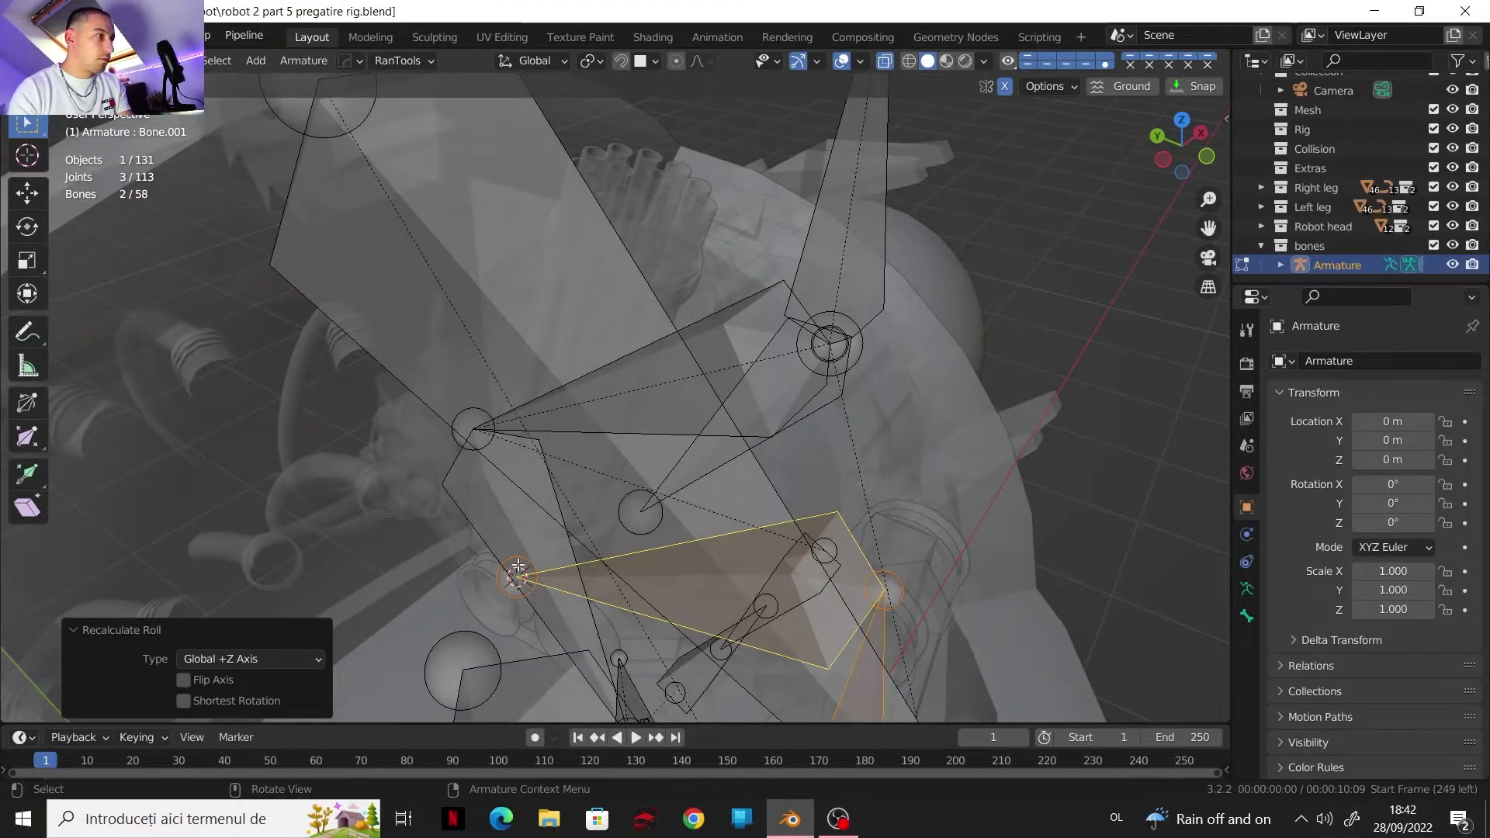
{"action": "left_click", "coordinate": [517, 565]}
{"action": "middle_click_drag", "start_coordinate": [518, 566], "coordinate": [556, 543]}
{"action": "scroll", "coordinate": [546, 504], "scroll_direction": "up", "scroll_amount": 2}
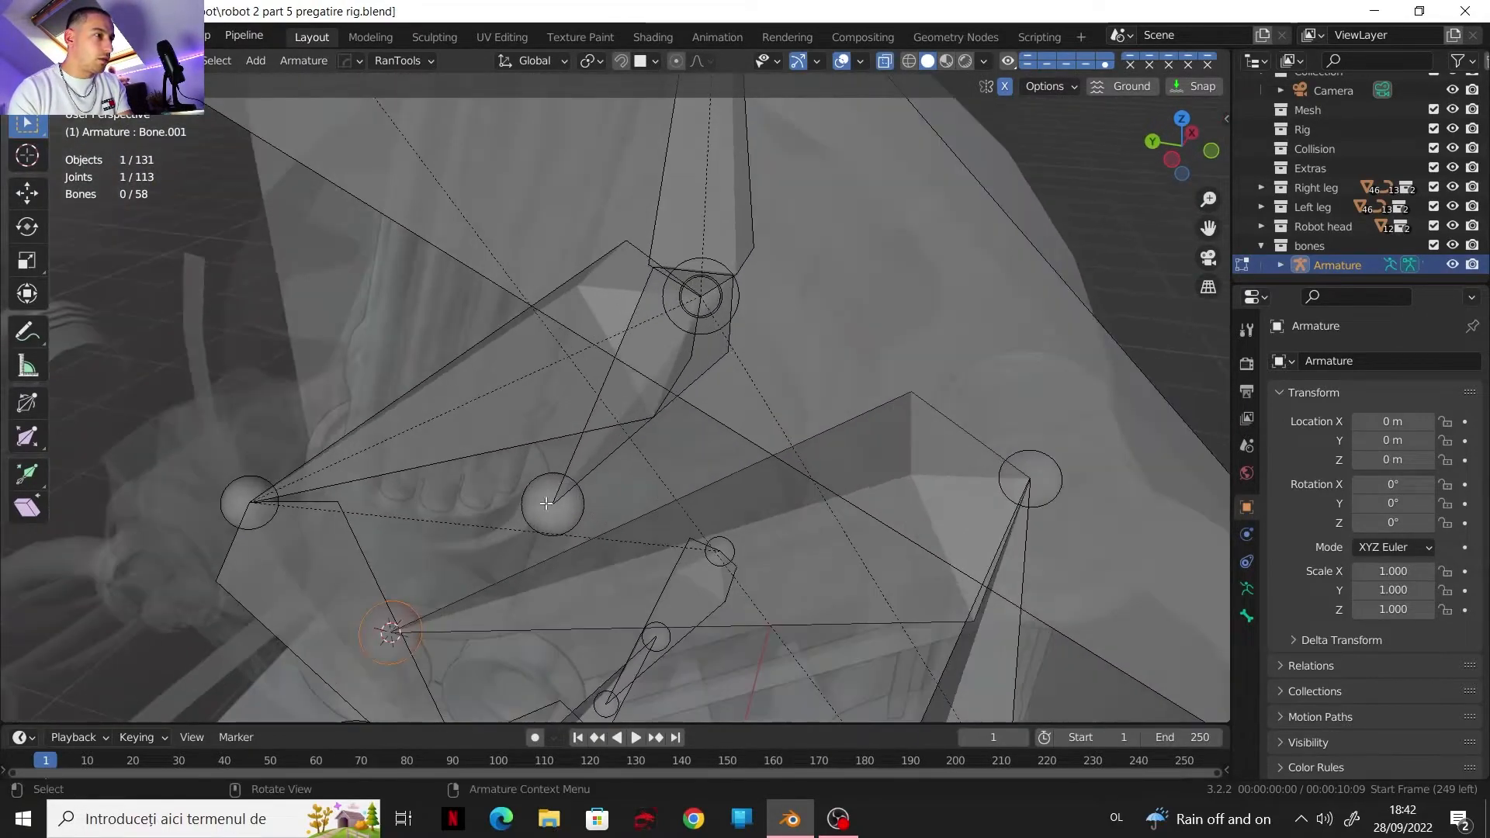
{"action": "key", "text": "e"}
{"action": "key", "text": "z"}
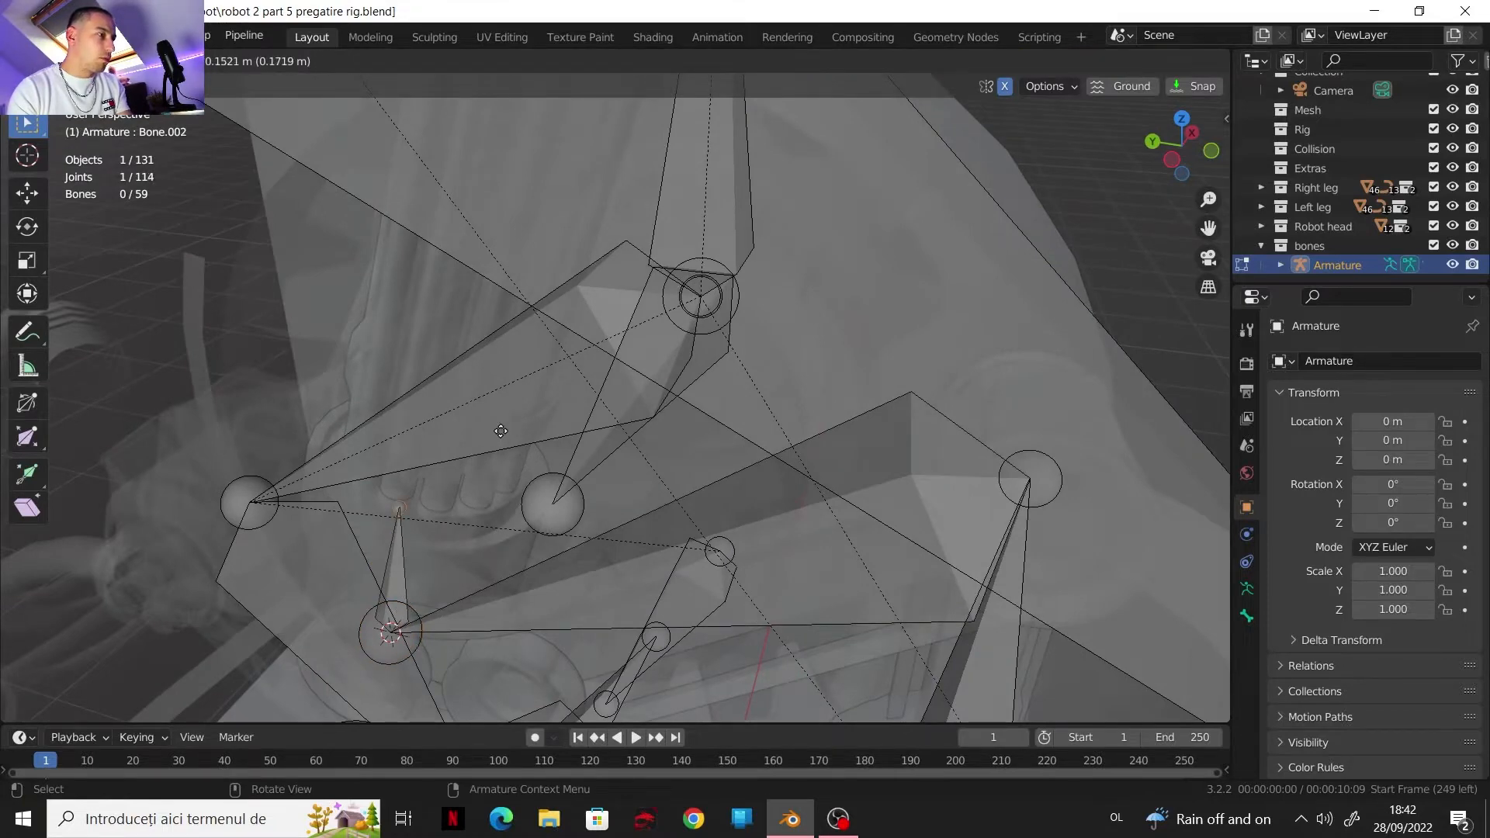
{"action": "left_click", "coordinate": [477, 361]}
Step: Place the 3D cursor at the centre of the inner edge loop of the gun's ring-shaped mount, Cylinder.071
{"action": "key", "text": "Tab"}
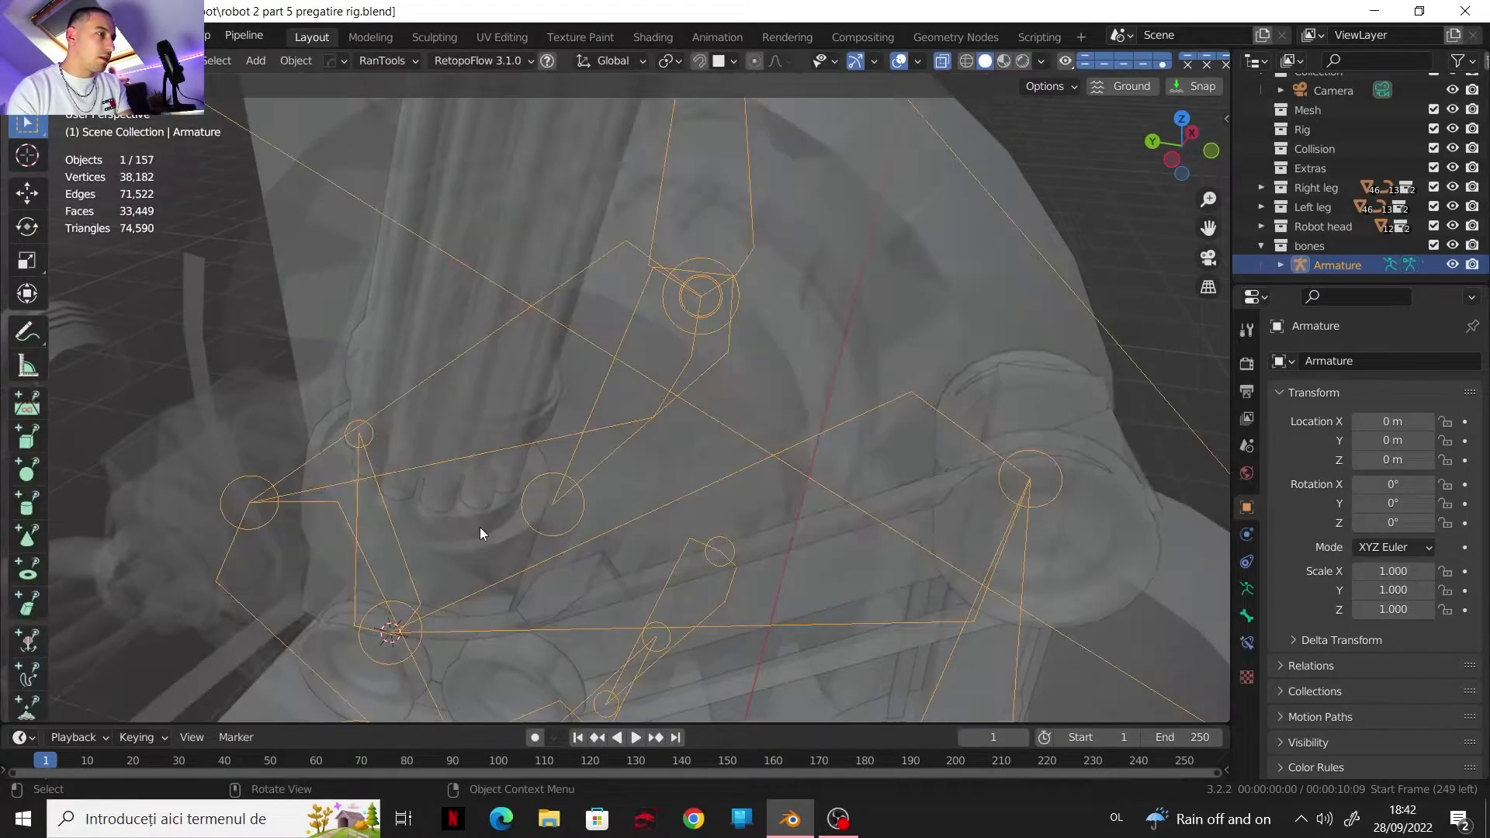
{"action": "left_click", "coordinate": [473, 533]}
{"action": "key", "text": "Tab"}
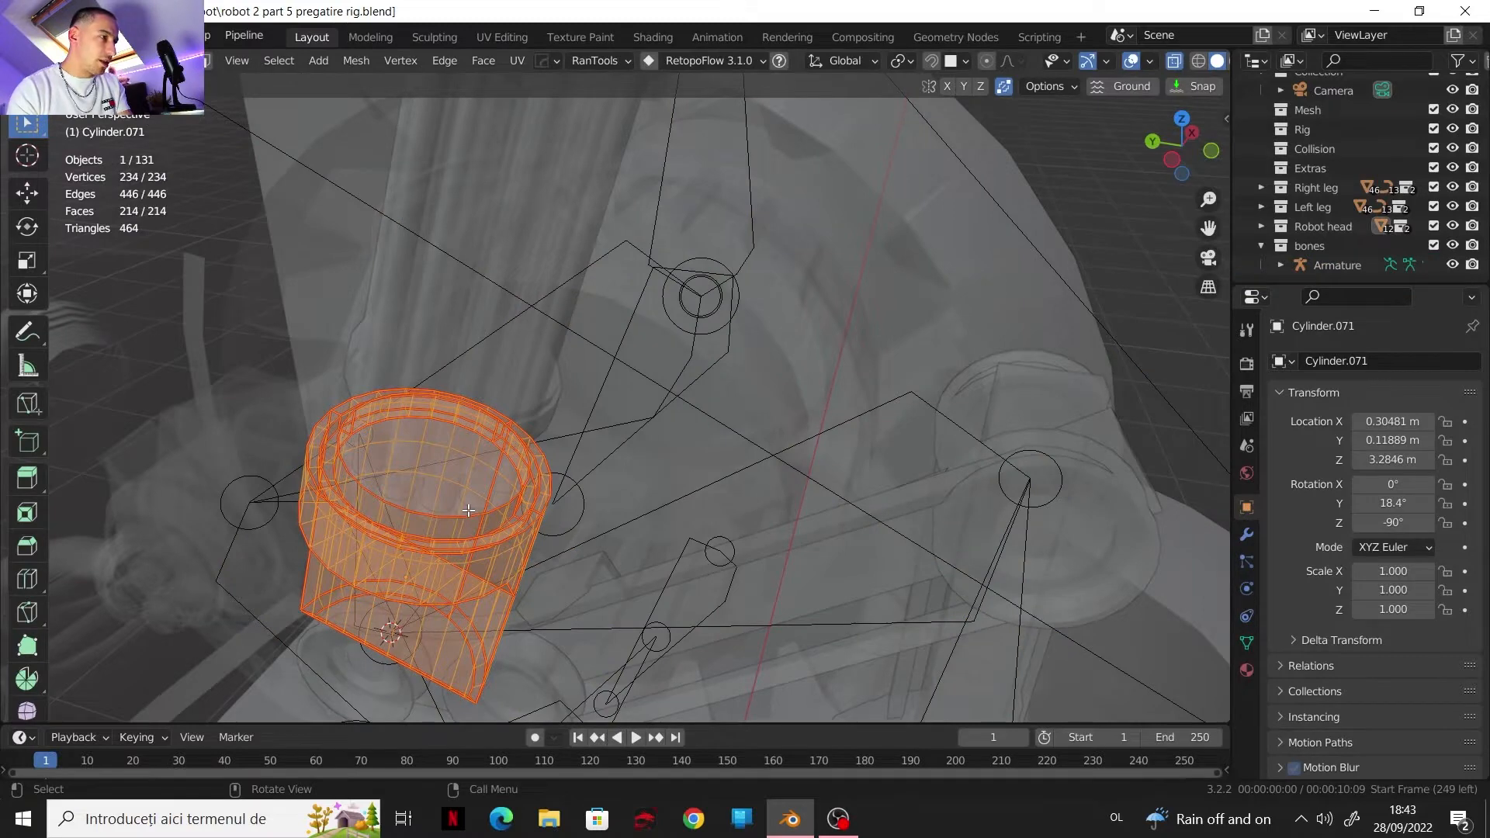
{"action": "left_click", "coordinate": [458, 514], "text": "alt"}
{"action": "key", "text": "shift+s"}
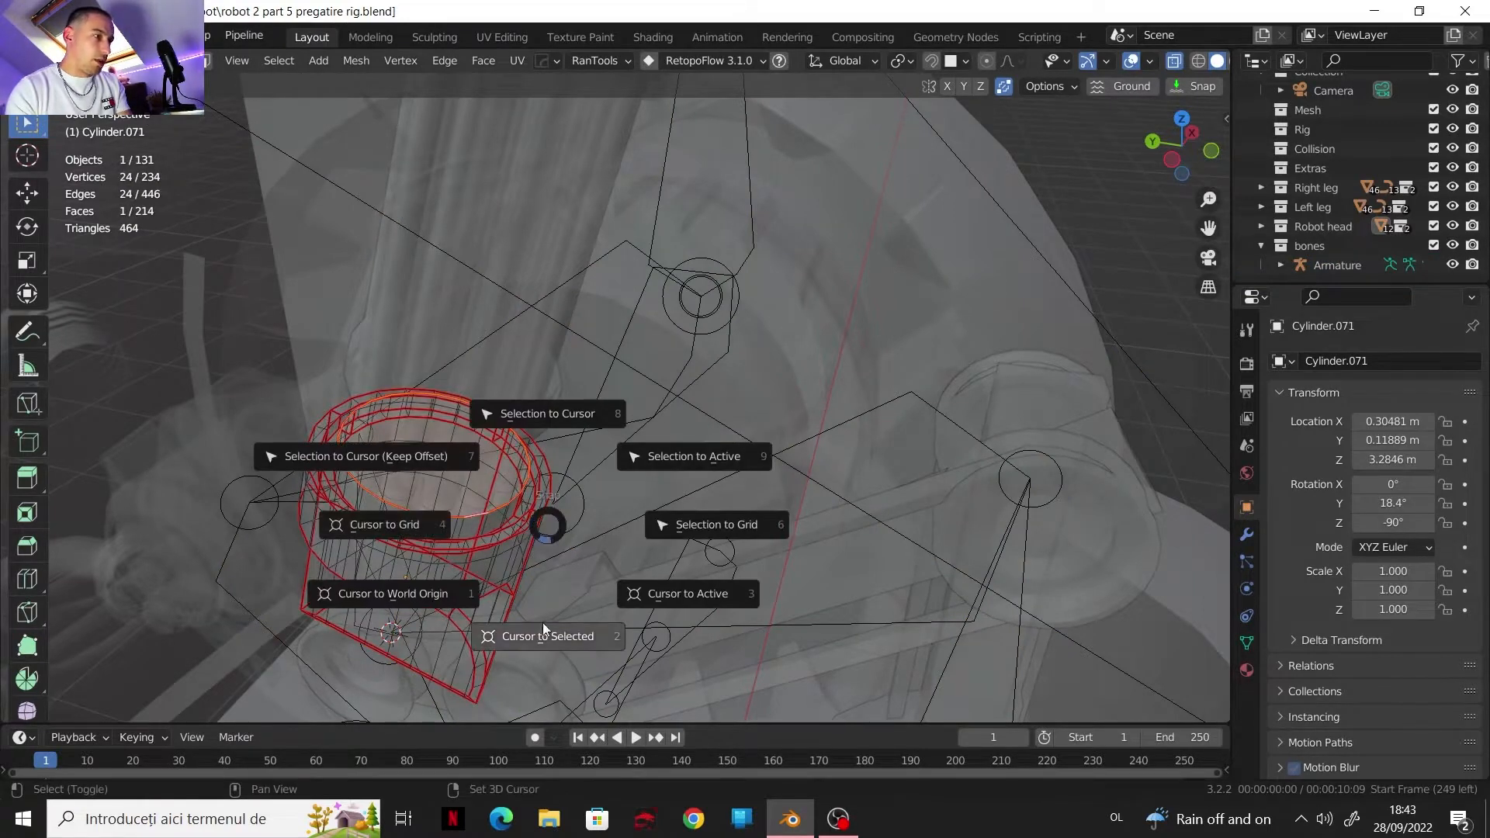
{"action": "left_click", "coordinate": [544, 630]}
{"action": "key", "text": "Tab"}
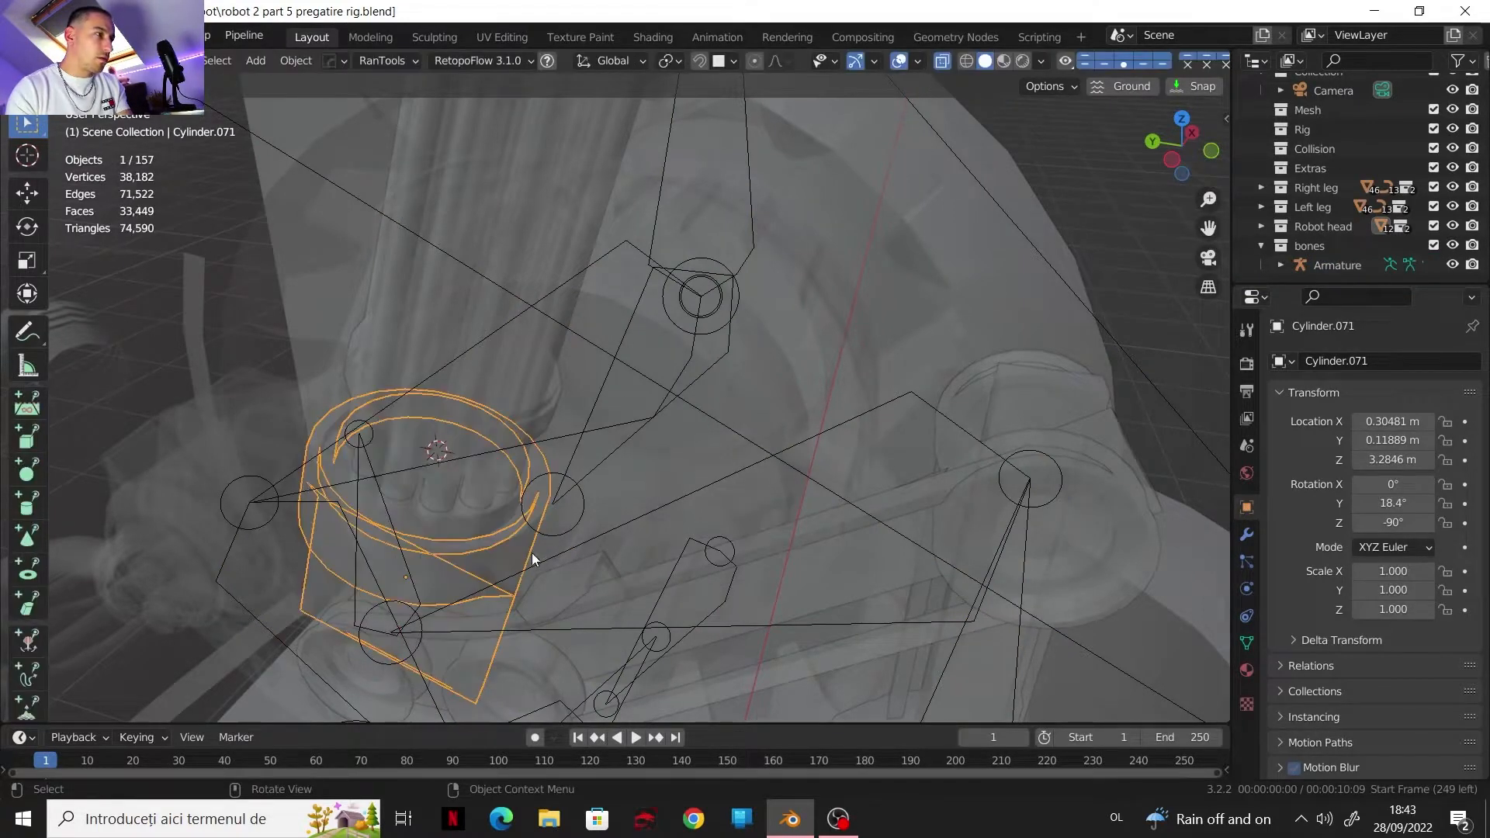
Step: Snap the third gun arm bone's tip to the 3D cursor at the mount's centre, using Keep Offset
{"action": "left_click", "coordinate": [389, 513]}
{"action": "left_click", "coordinate": [385, 515]}
{"action": "key", "text": "Tab"}
{"action": "key", "text": "shift+s"}
{"action": "left_click", "coordinate": [359, 478]}
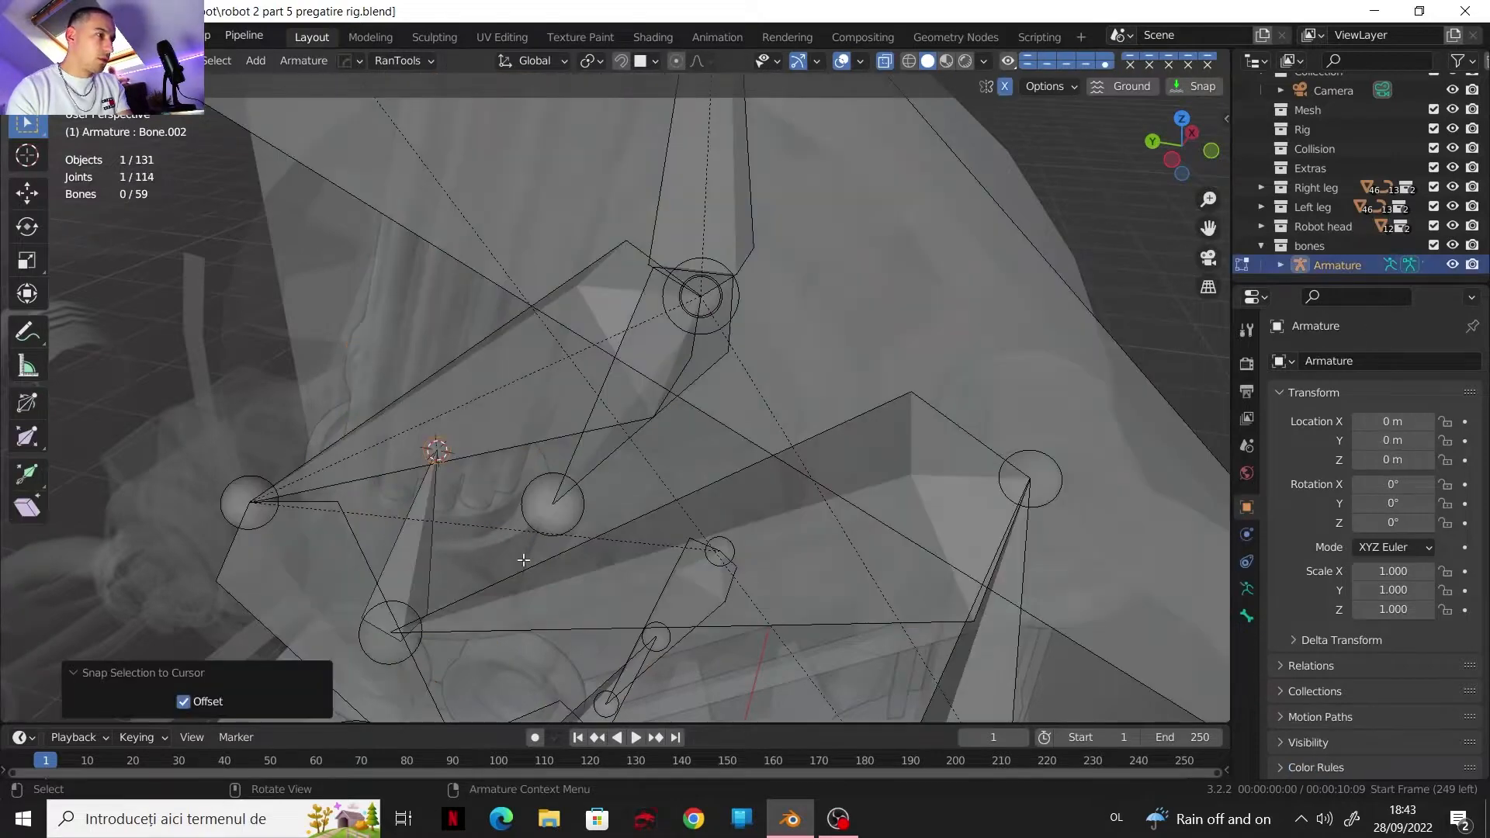
Step: Recalculate the roll of the second and third gun arm bones to the Global +Z Axis
{"action": "left_click", "coordinate": [427, 560]}
{"action": "left_click", "coordinate": [595, 591], "text": "shift"}
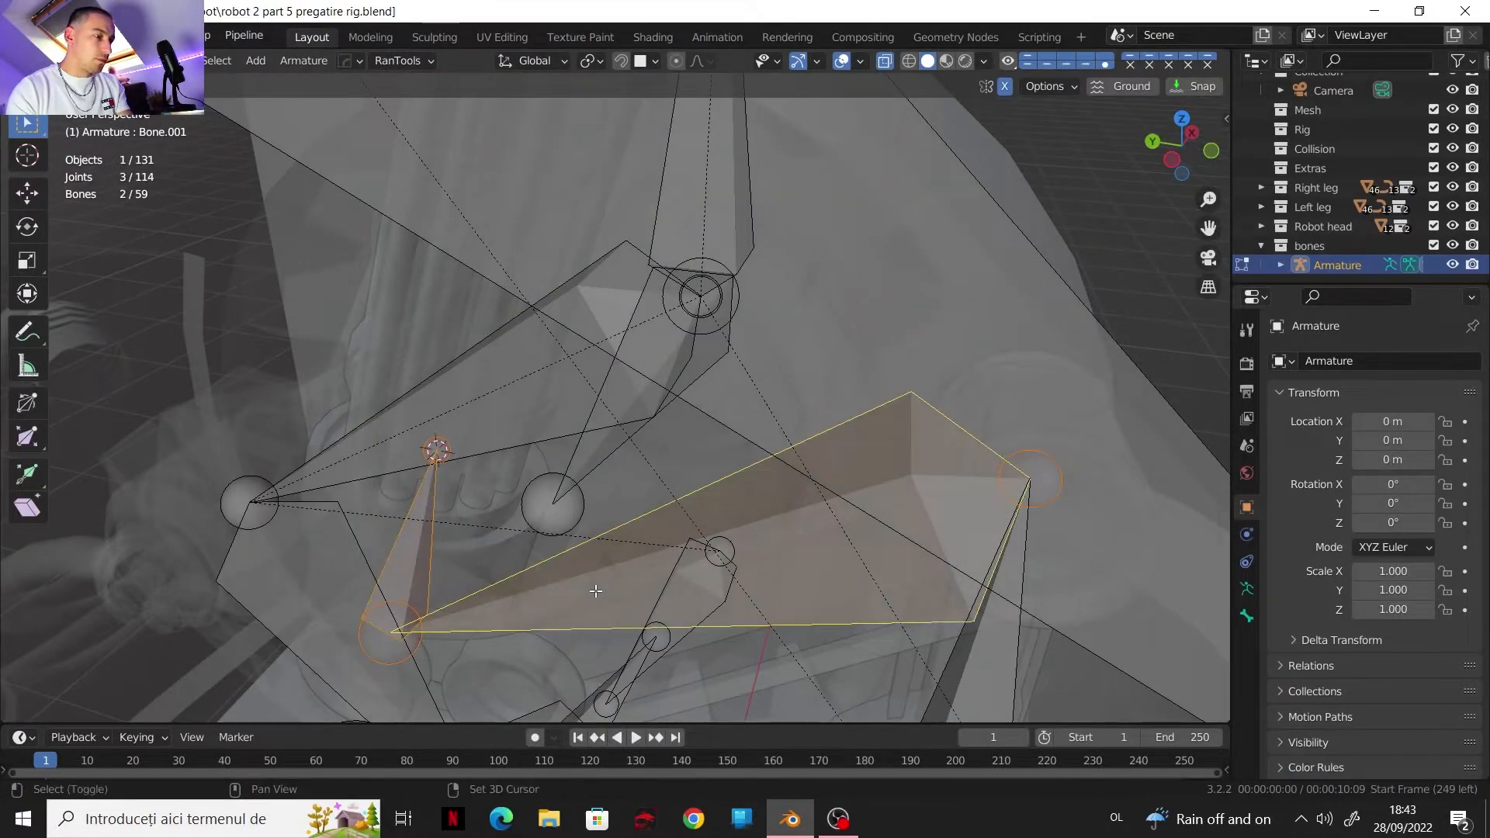
{"action": "key", "text": "ctrl+n"}
{"action": "left_click", "coordinate": [594, 590]}
Step: Place the 3D cursor at the centre of the barrels' upper ends on the gun mesh, Cylinder.083
{"action": "scroll", "coordinate": [526, 494], "scroll_direction": "down", "scroll_amount": 3}
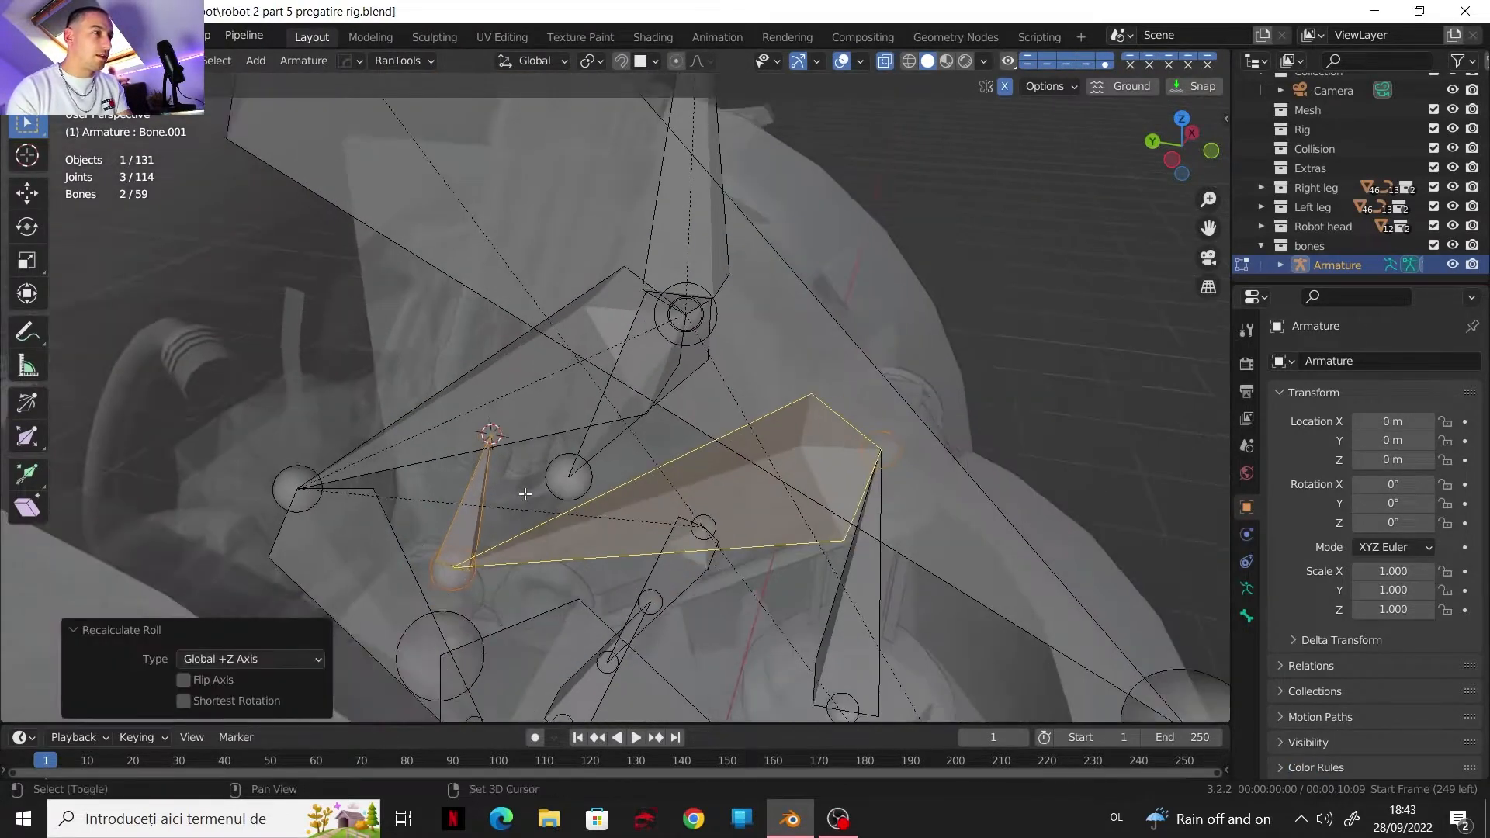
{"action": "middle_click_drag", "start_coordinate": [525, 494], "coordinate": [497, 503]}
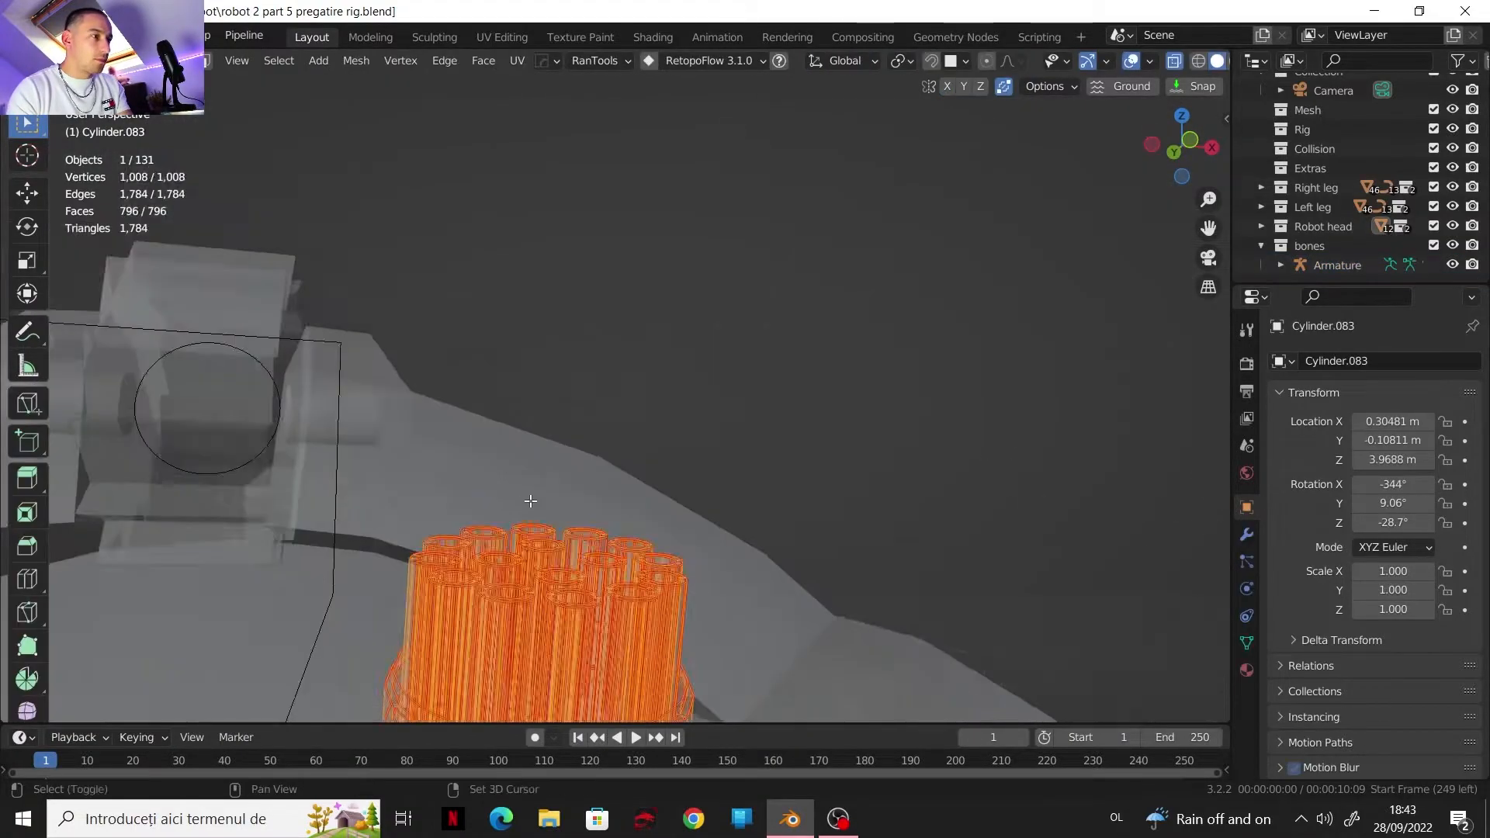
{"action": "scroll", "coordinate": [613, 319], "scroll_direction": "up", "scroll_amount": 5}
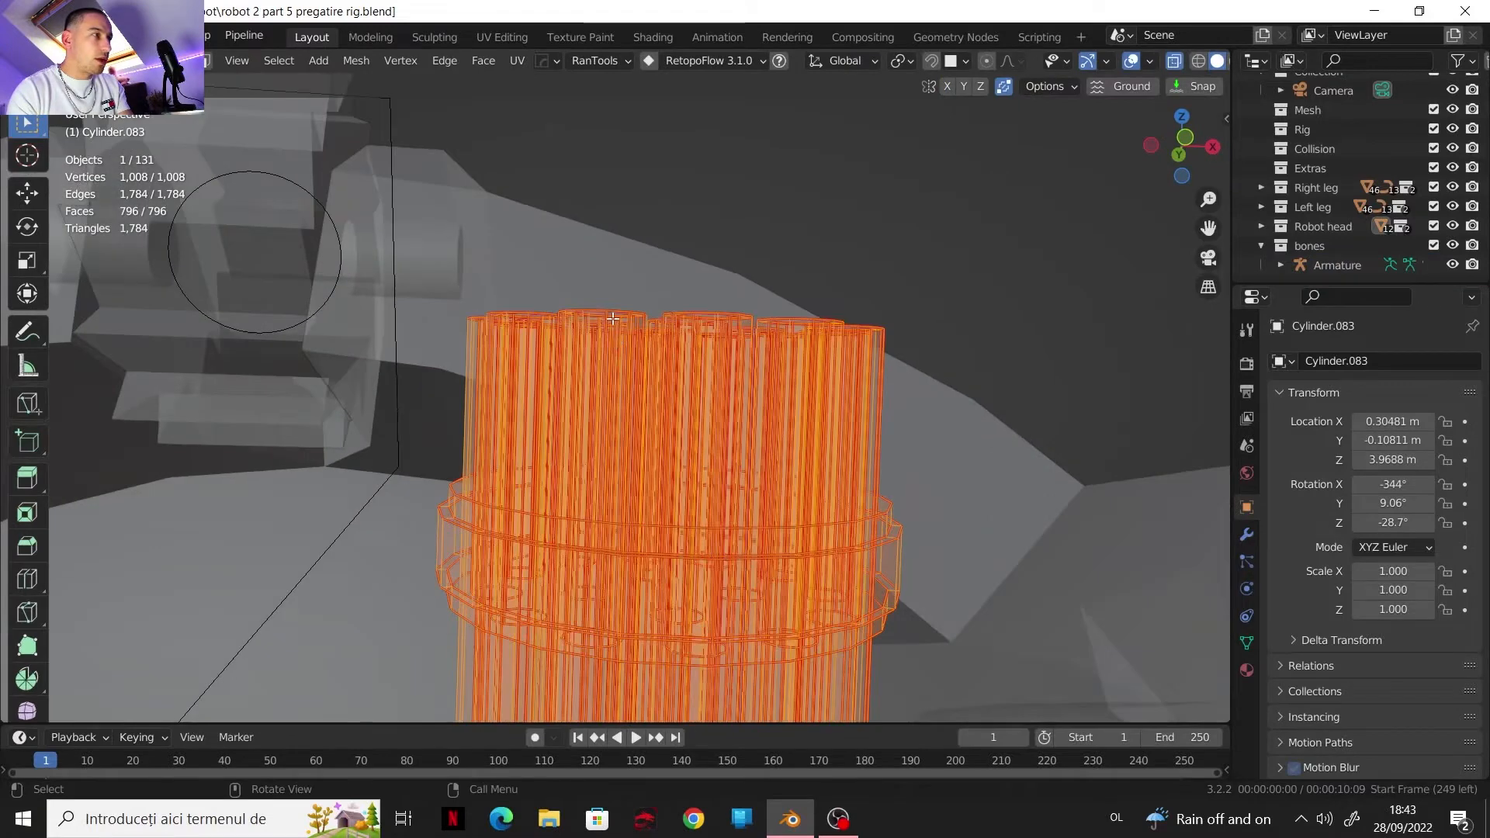
{"action": "left_click", "coordinate": [614, 319]}
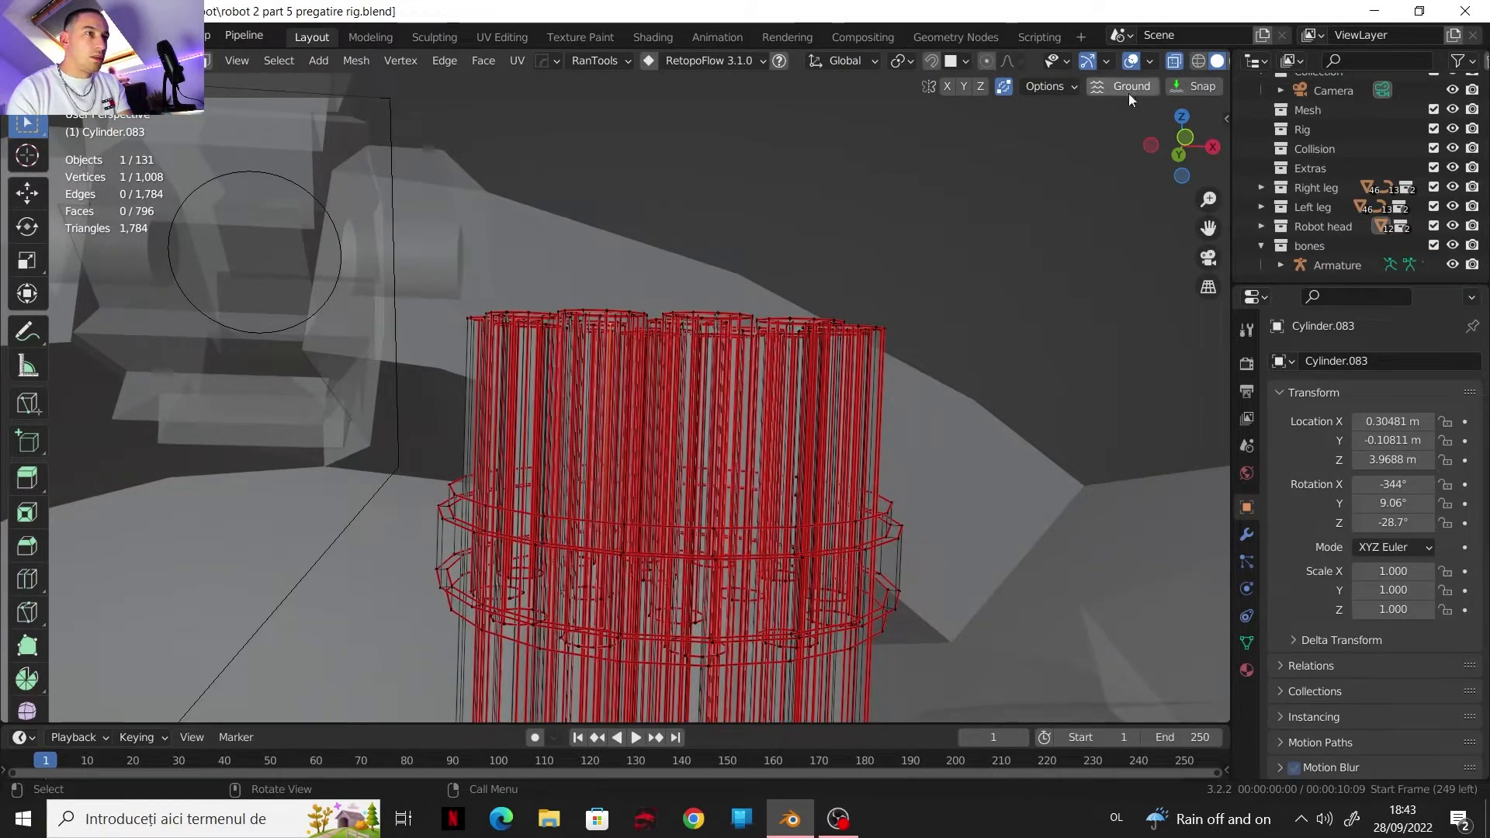
{"action": "key", "text": "b"}
{"action": "left_click_drag", "start_coordinate": [398, 215], "coordinate": [1021, 432]}
{"action": "middle_click_drag", "start_coordinate": [1022, 432], "coordinate": [562, 300]}
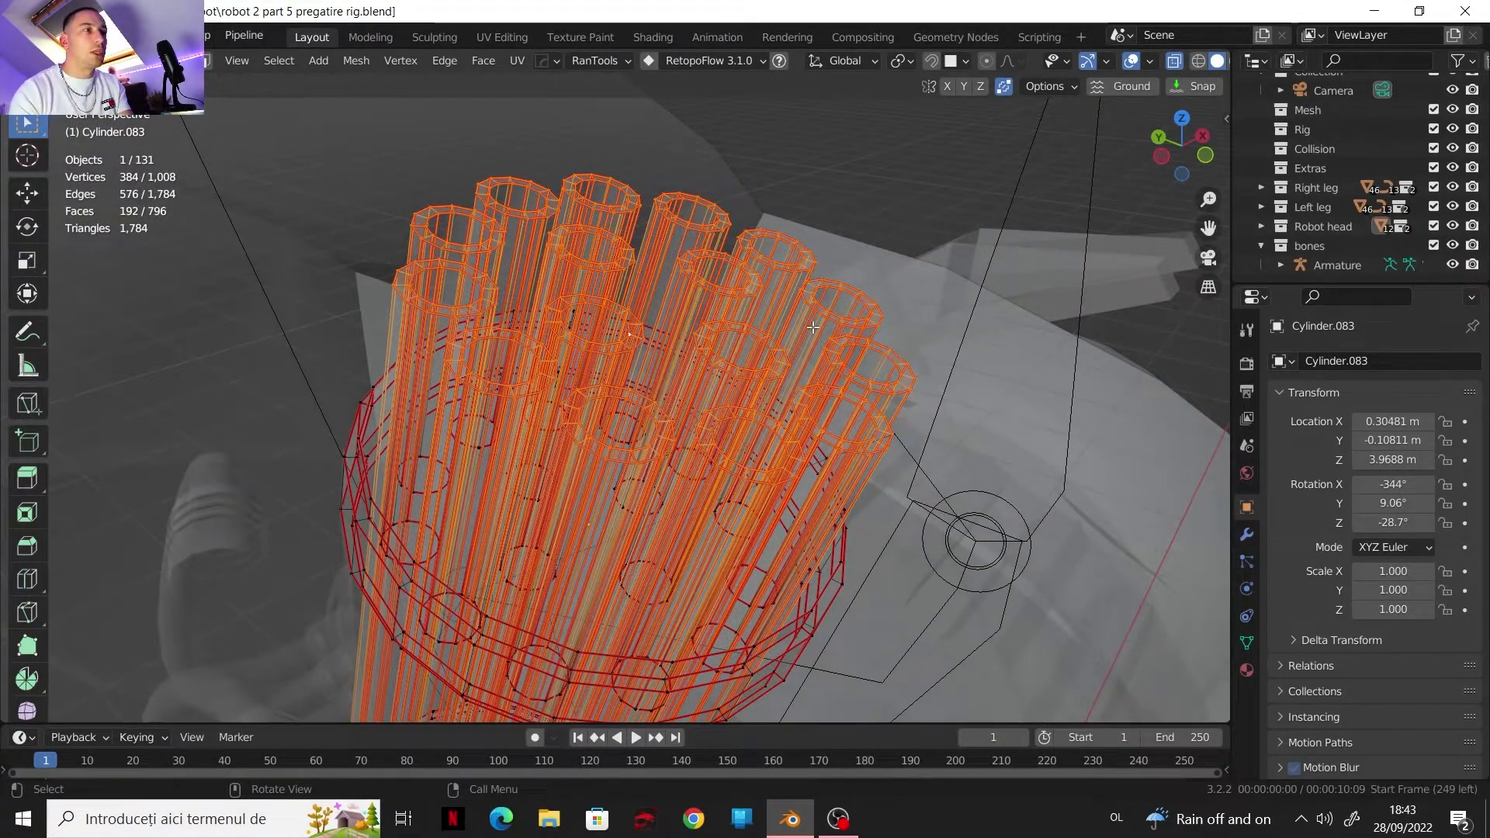
{"action": "key", "text": "shift+s"}
{"action": "left_click", "coordinate": [621, 418]}
{"action": "key", "text": "Tab"}
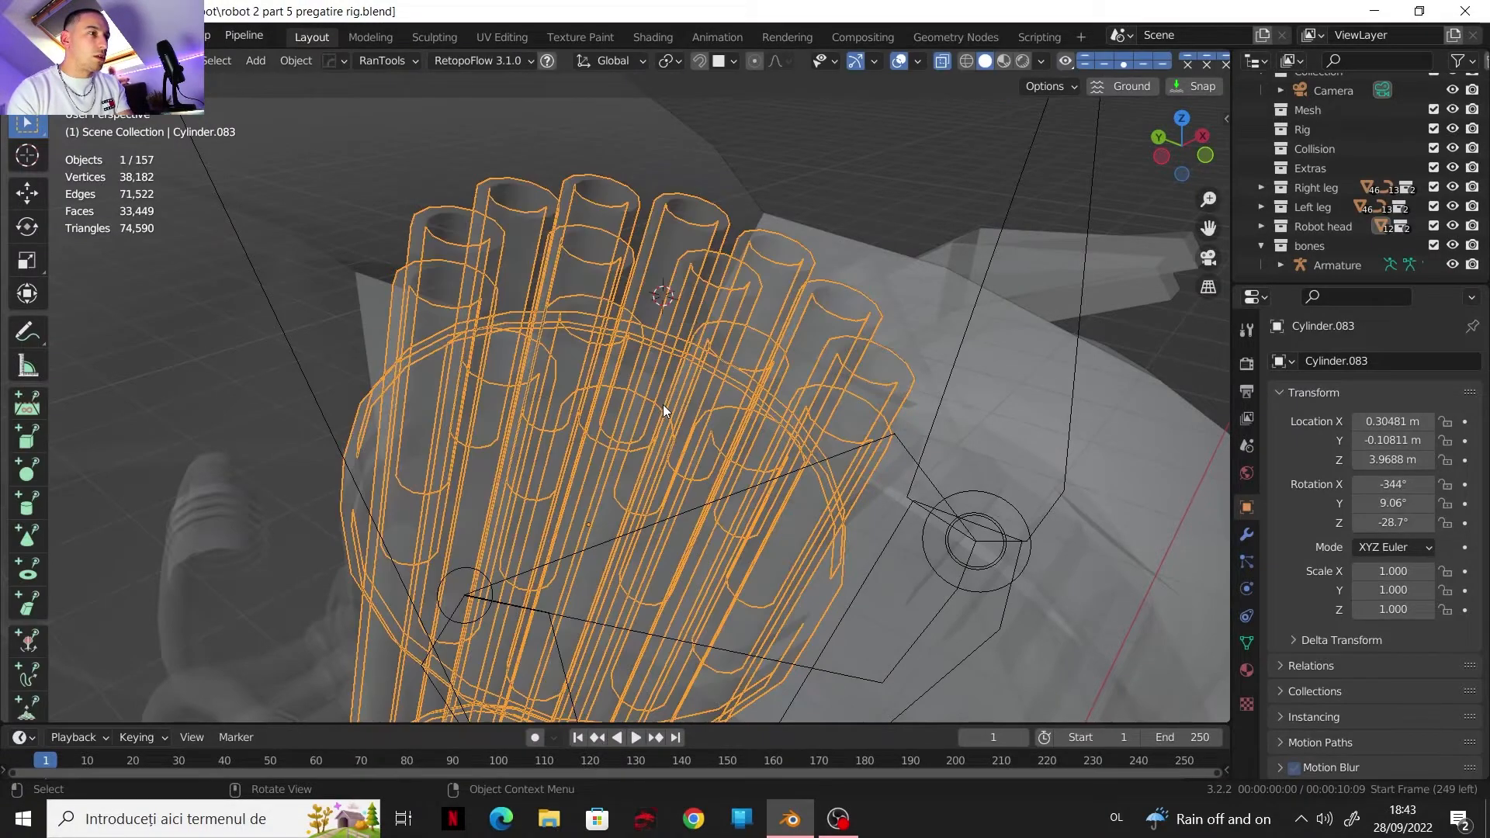
Step: Extrude a fourth bone from the third bone's tip along the gun barrels and snap its tip to the 3D cursor at the muzzle
{"action": "middle_click_drag", "start_coordinate": [663, 404], "coordinate": [590, 388]}
{"action": "left_click", "coordinate": [482, 584]}
{"action": "left_click", "coordinate": [482, 584]}
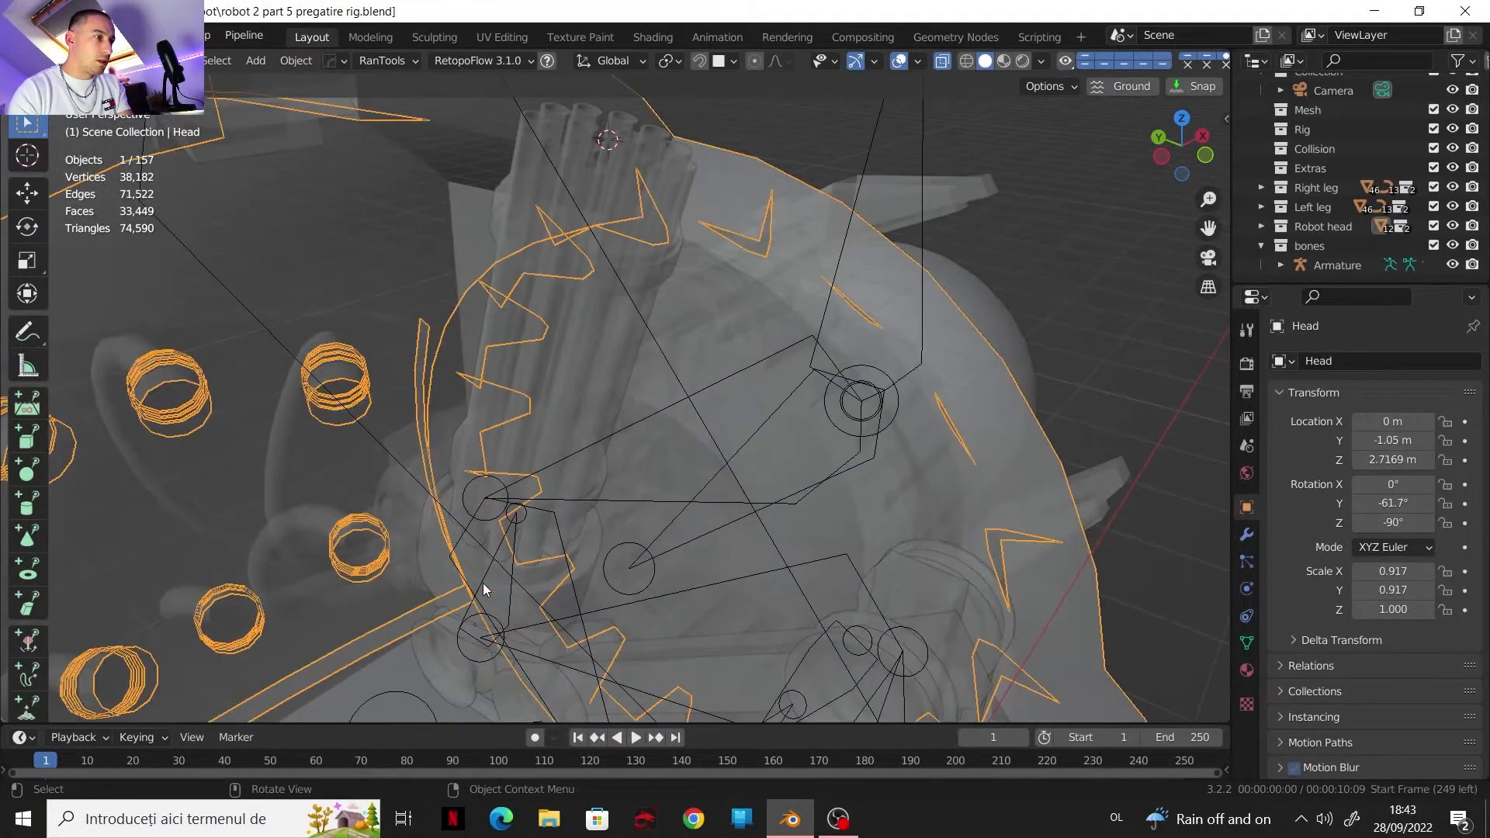
{"action": "left_click", "coordinate": [483, 584]}
{"action": "left_click", "coordinate": [483, 582]}
{"action": "left_click", "coordinate": [483, 582]}
{"action": "left_click", "coordinate": [483, 582]}
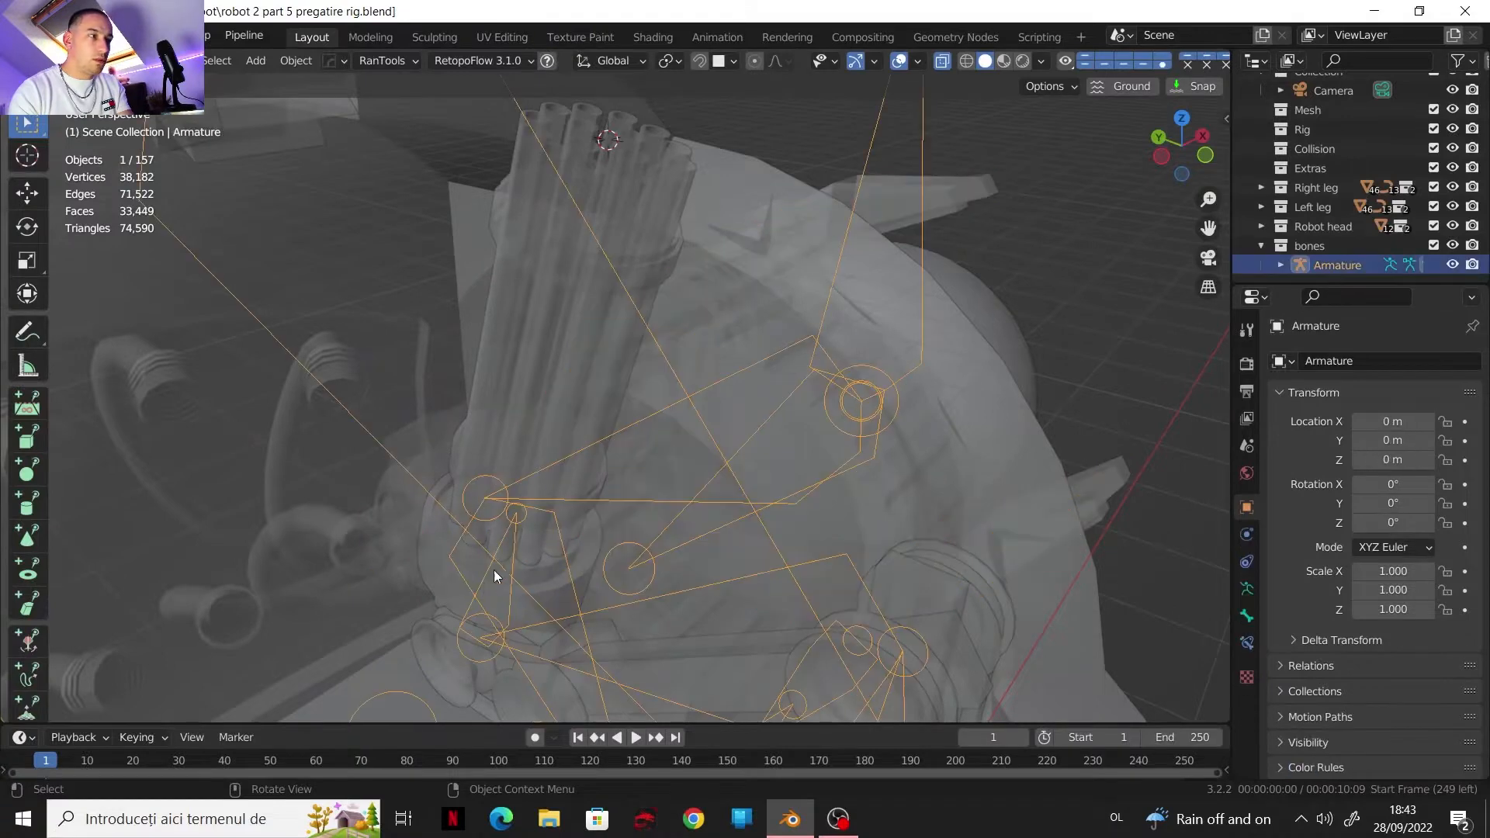
{"action": "key", "text": "Tab"}
{"action": "key", "text": "e"}
{"action": "left_click", "coordinate": [675, 324]}
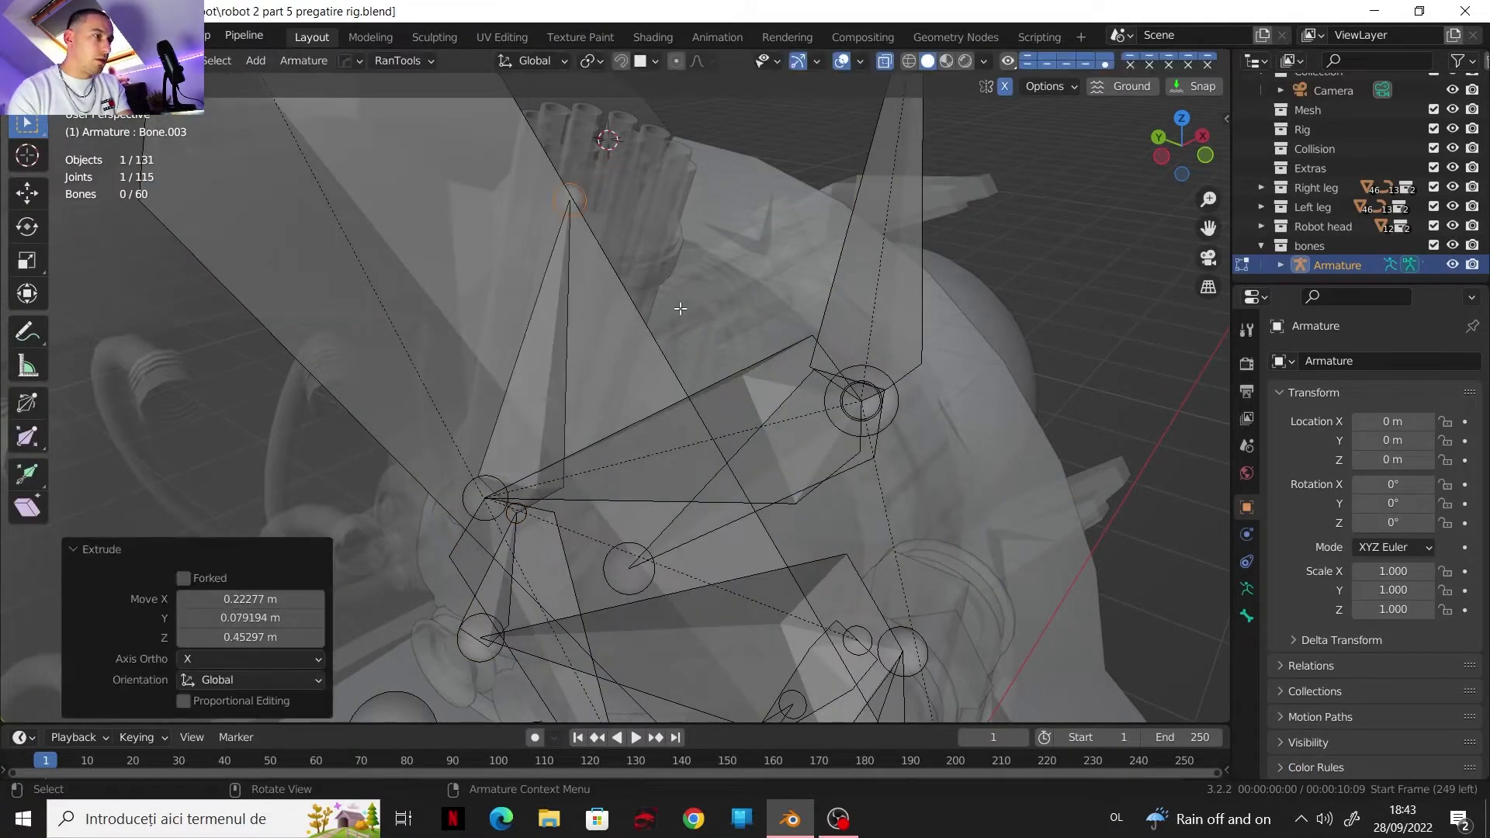
{"action": "key", "text": "shift+s"}
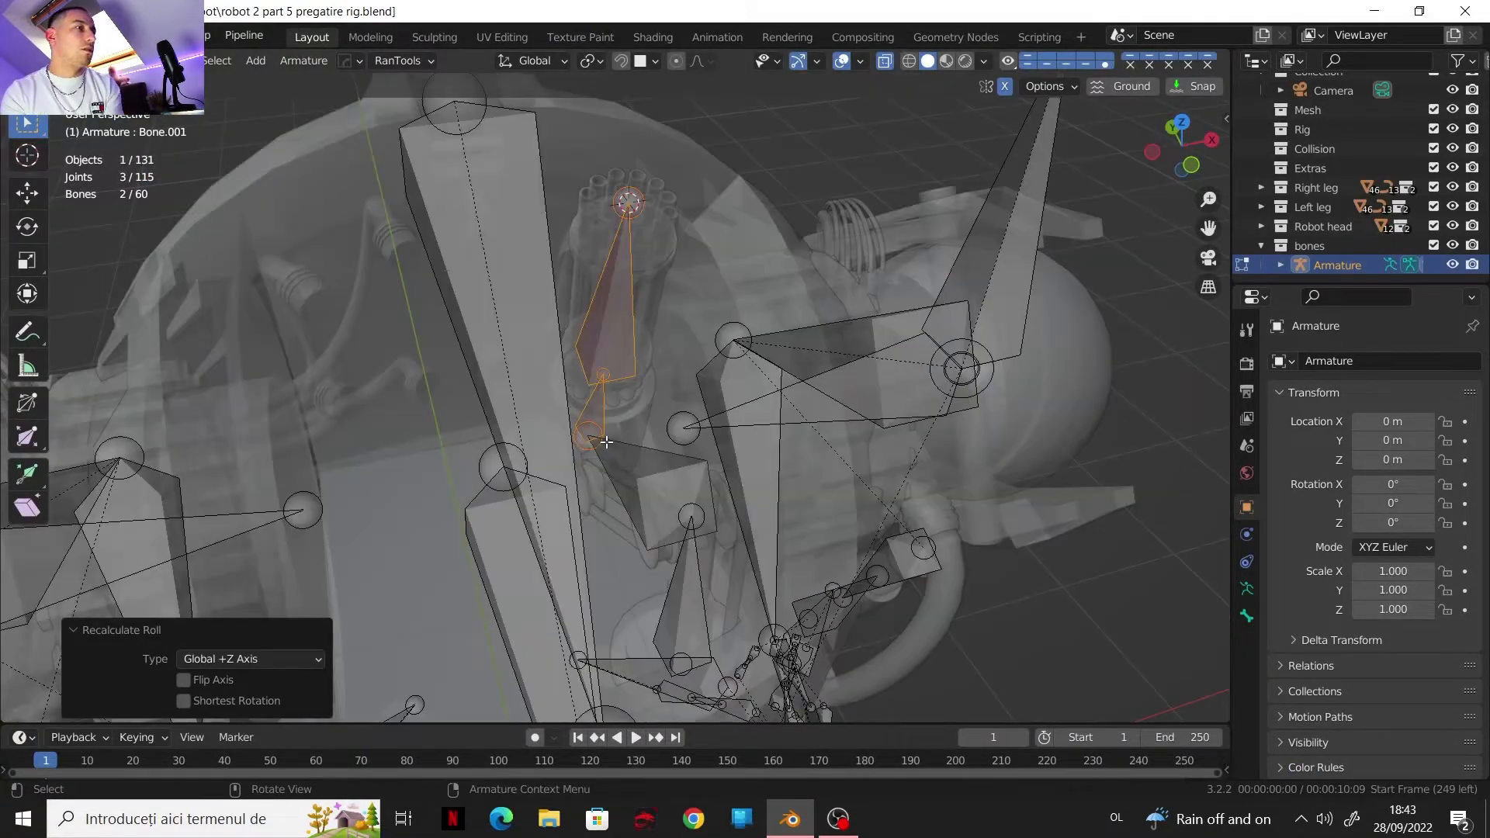
Step: Parent the gun arm's base bone to the robot's head bone, Bone.027, with Keep Offset
{"action": "left_click", "coordinate": [630, 350]}
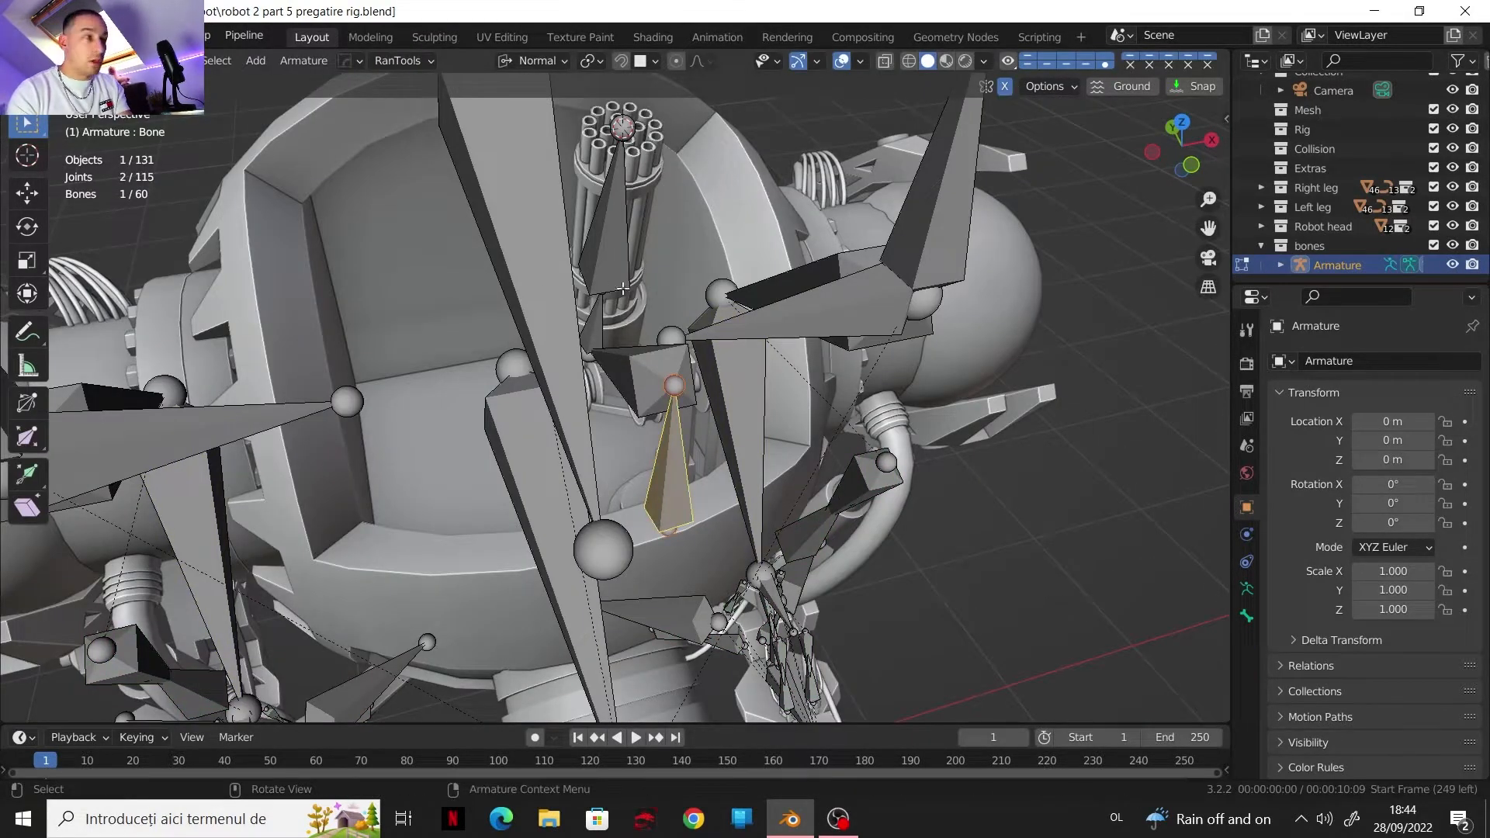
{"action": "middle_click_drag", "start_coordinate": [623, 288], "coordinate": [685, 350]}
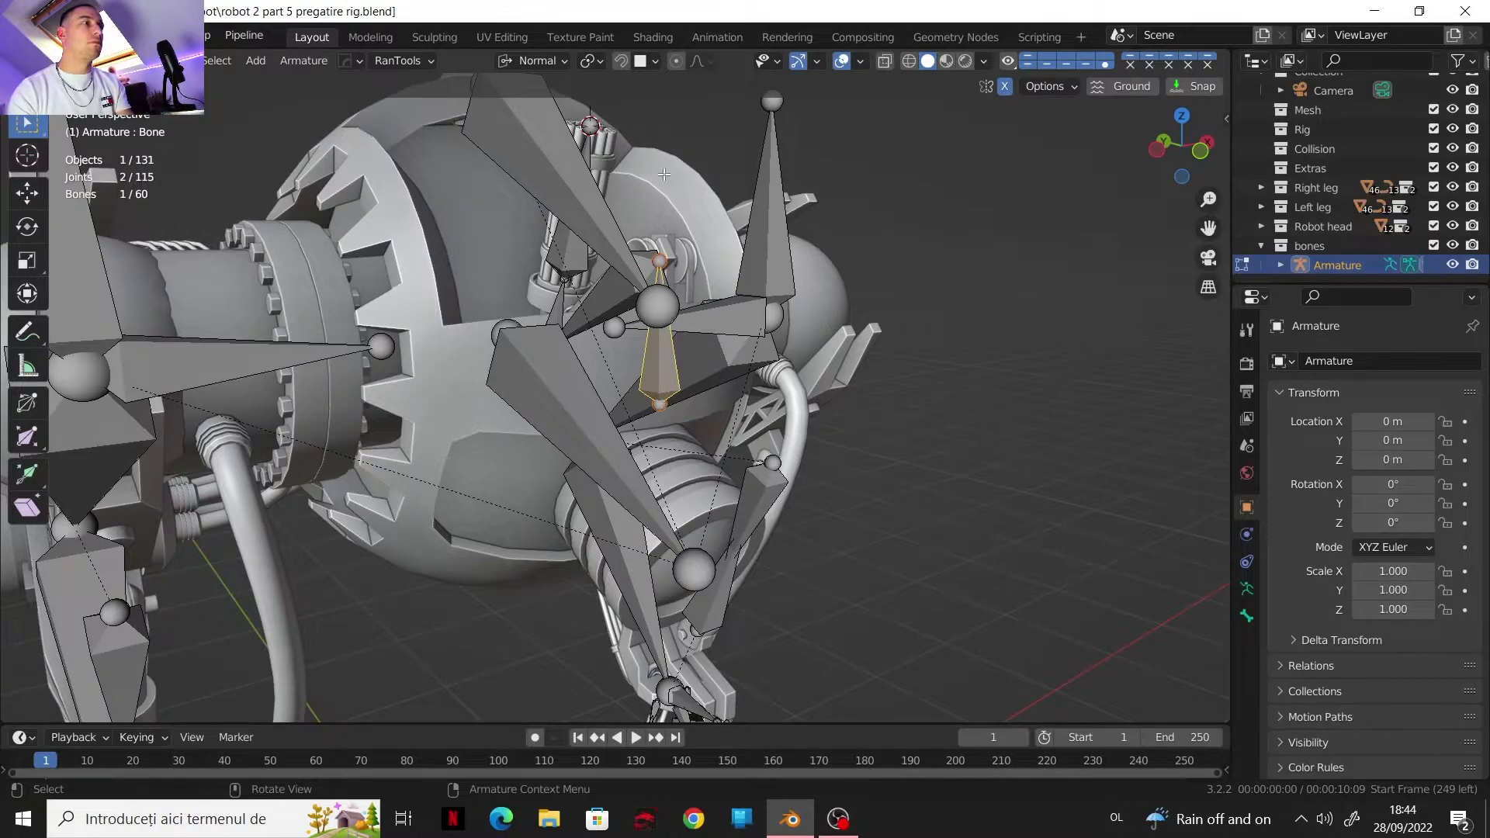
{"action": "left_click", "coordinate": [584, 403], "text": "shift"}
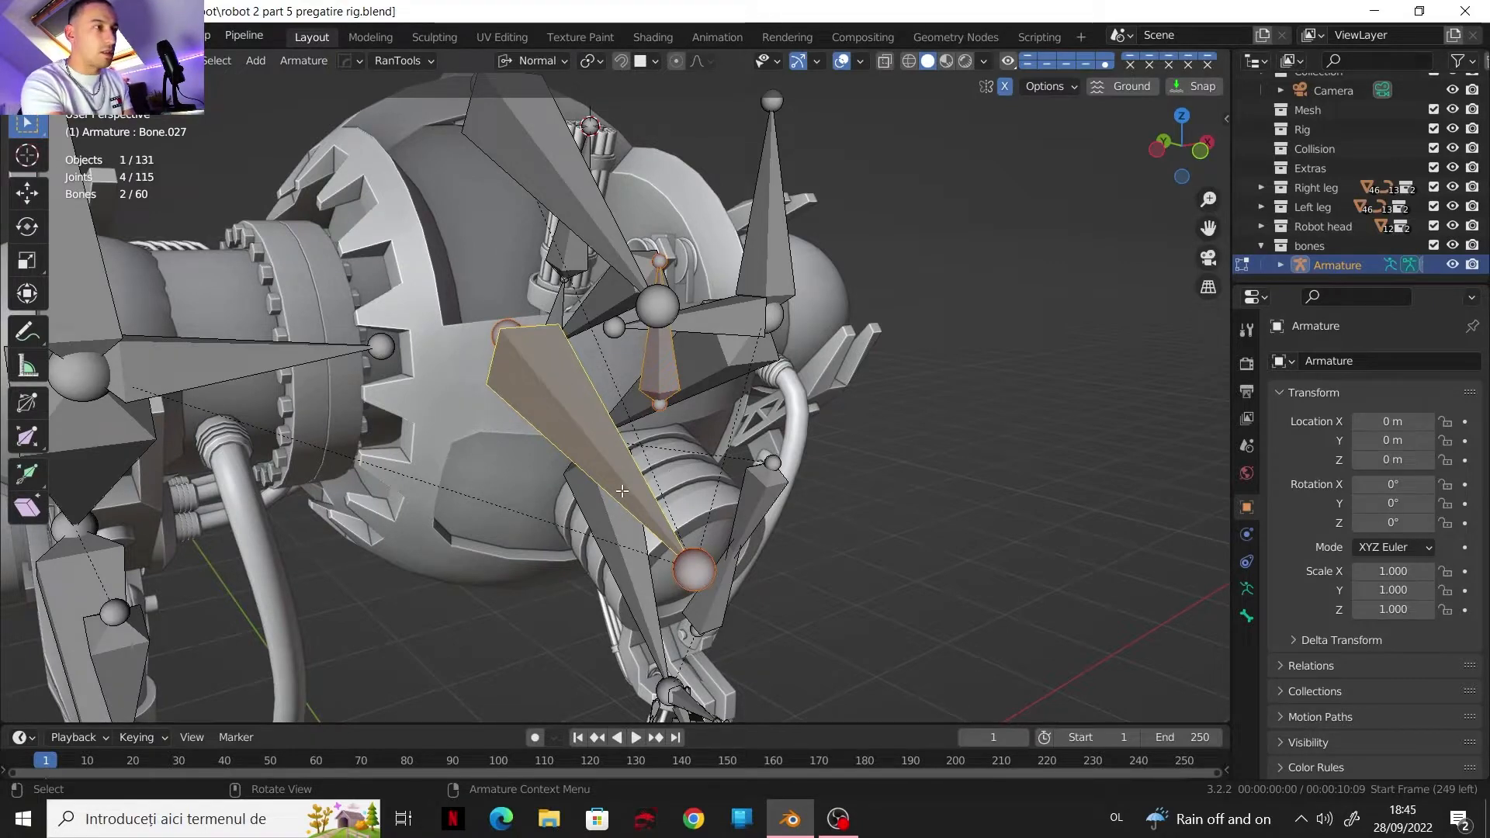
{"action": "key", "text": "ctrl+p"}
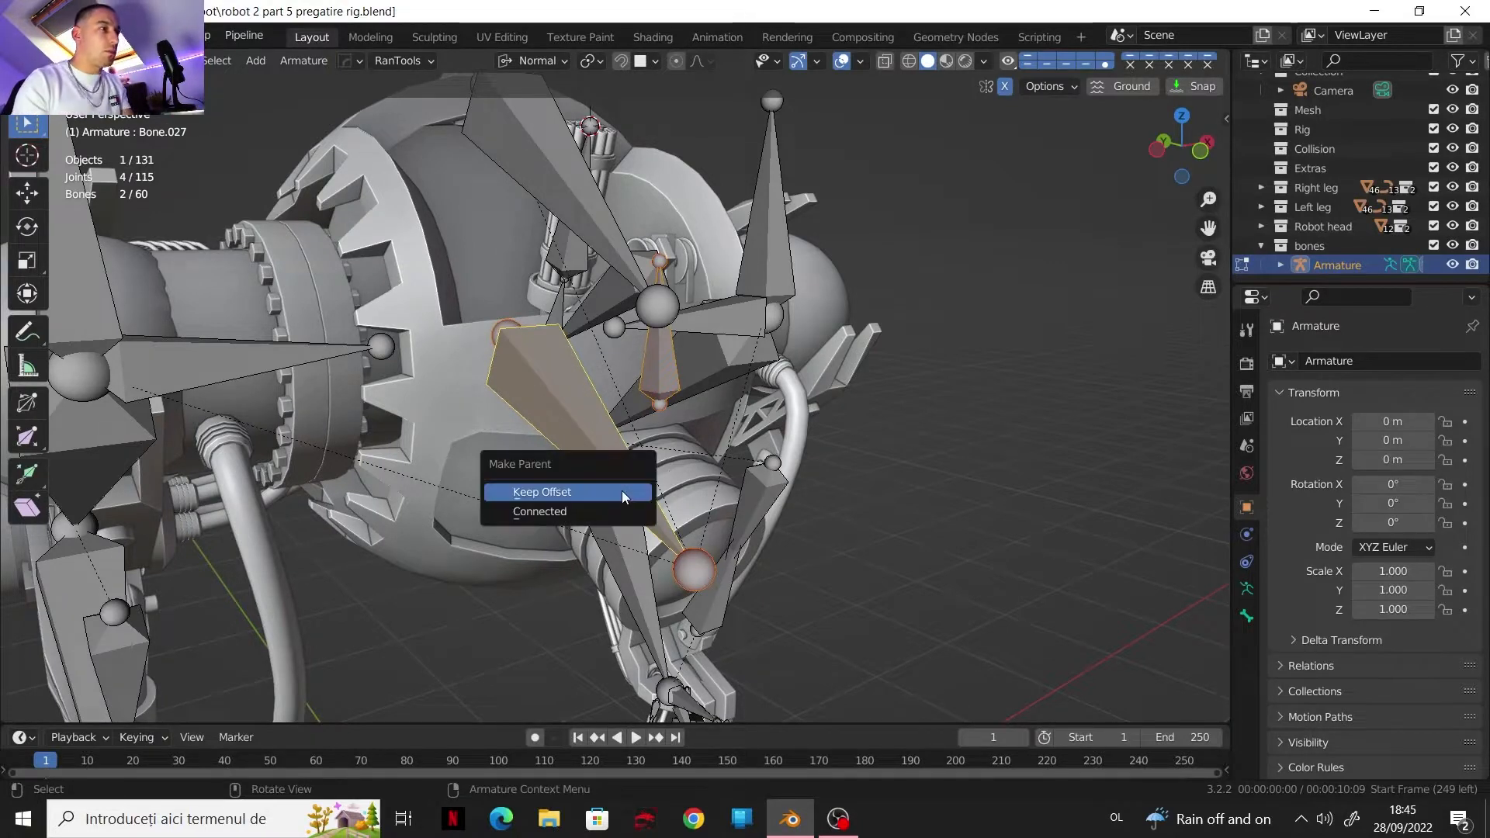
{"action": "left_click", "coordinate": [622, 491]}
Step: Test the new parenting by moving the head bone in Pose Mode, and cancel the move
{"action": "left_click", "coordinate": [82, 60]}
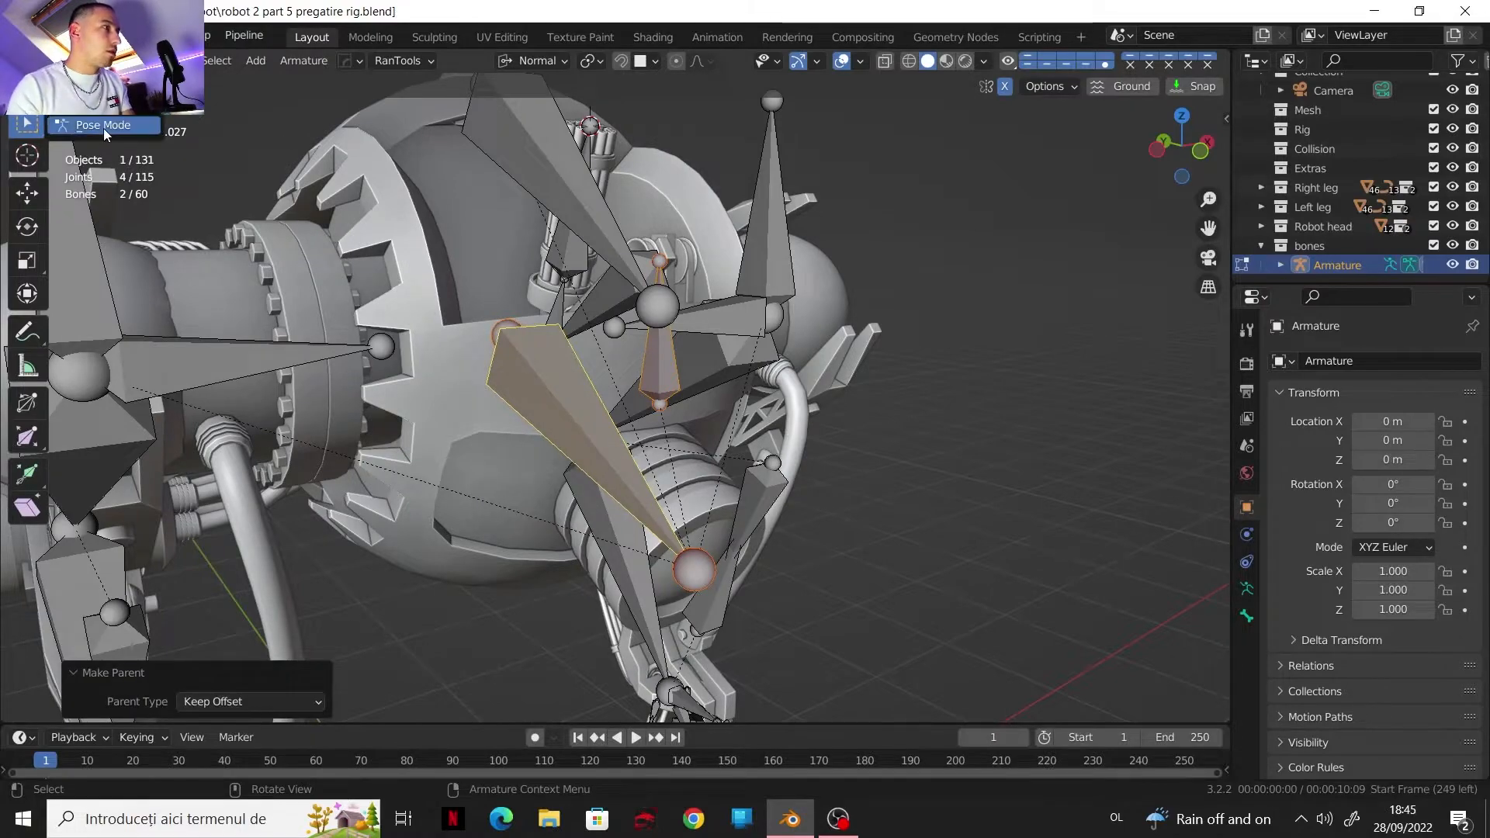
{"action": "left_click", "coordinate": [104, 126]}
{"action": "left_click", "coordinate": [573, 426]}
{"action": "key", "text": "g"}
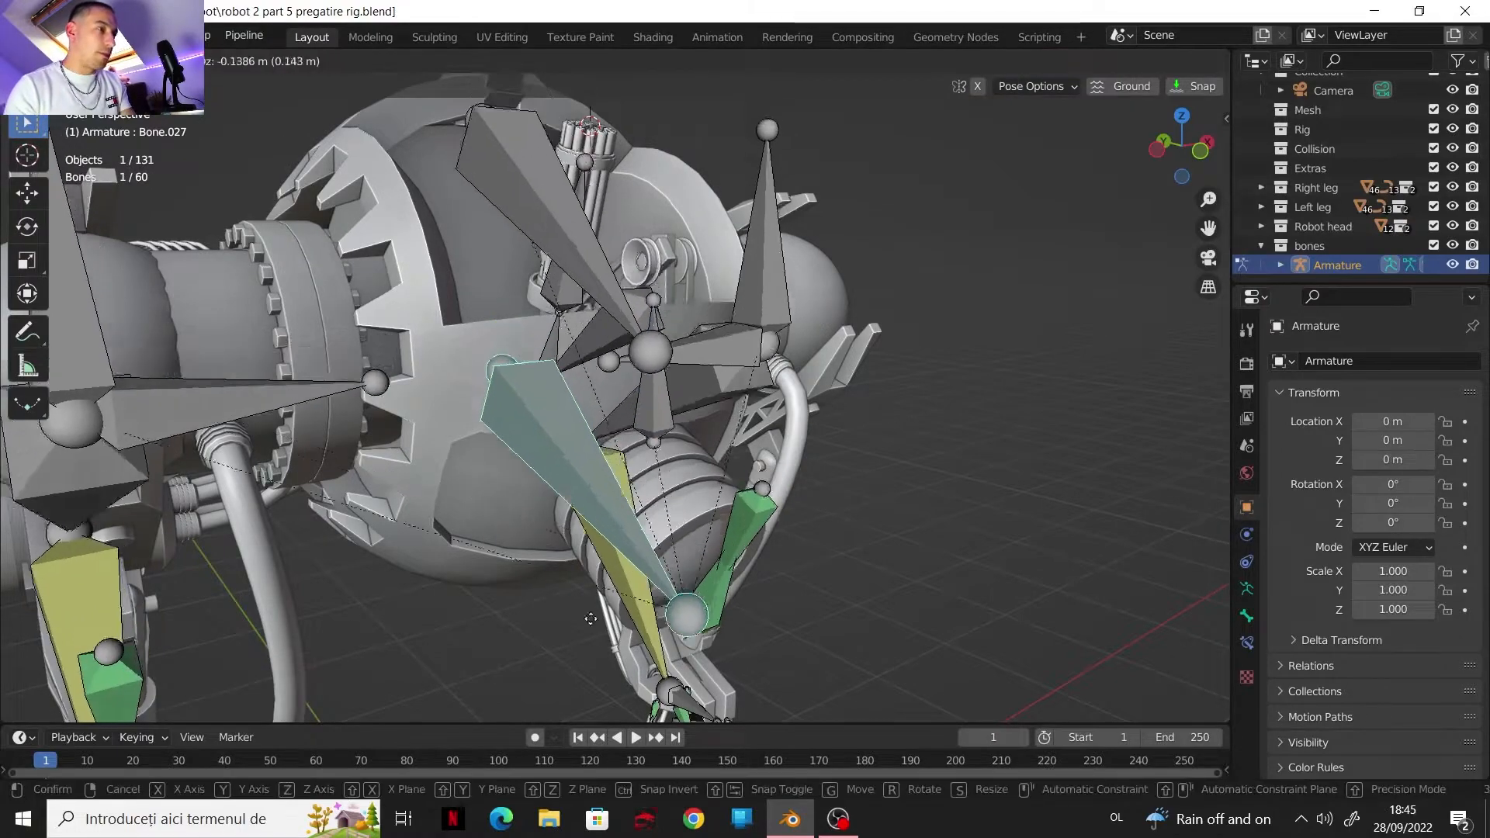
{"action": "right_click", "coordinate": [691, 350]}
Step: Return the armature to Edit Mode with no bones selected and the whole robot in view
{"action": "scroll", "coordinate": [689, 349], "scroll_direction": "down", "scroll_amount": 3}
{"action": "middle_click_drag", "start_coordinate": [696, 342], "coordinate": [678, 380]}
{"action": "scroll", "coordinate": [680, 378], "scroll_direction": "down", "scroll_amount": 3}
{"action": "scroll", "coordinate": [680, 379], "scroll_direction": "up", "scroll_amount": 1}
{"action": "left_click", "coordinate": [82, 61]}
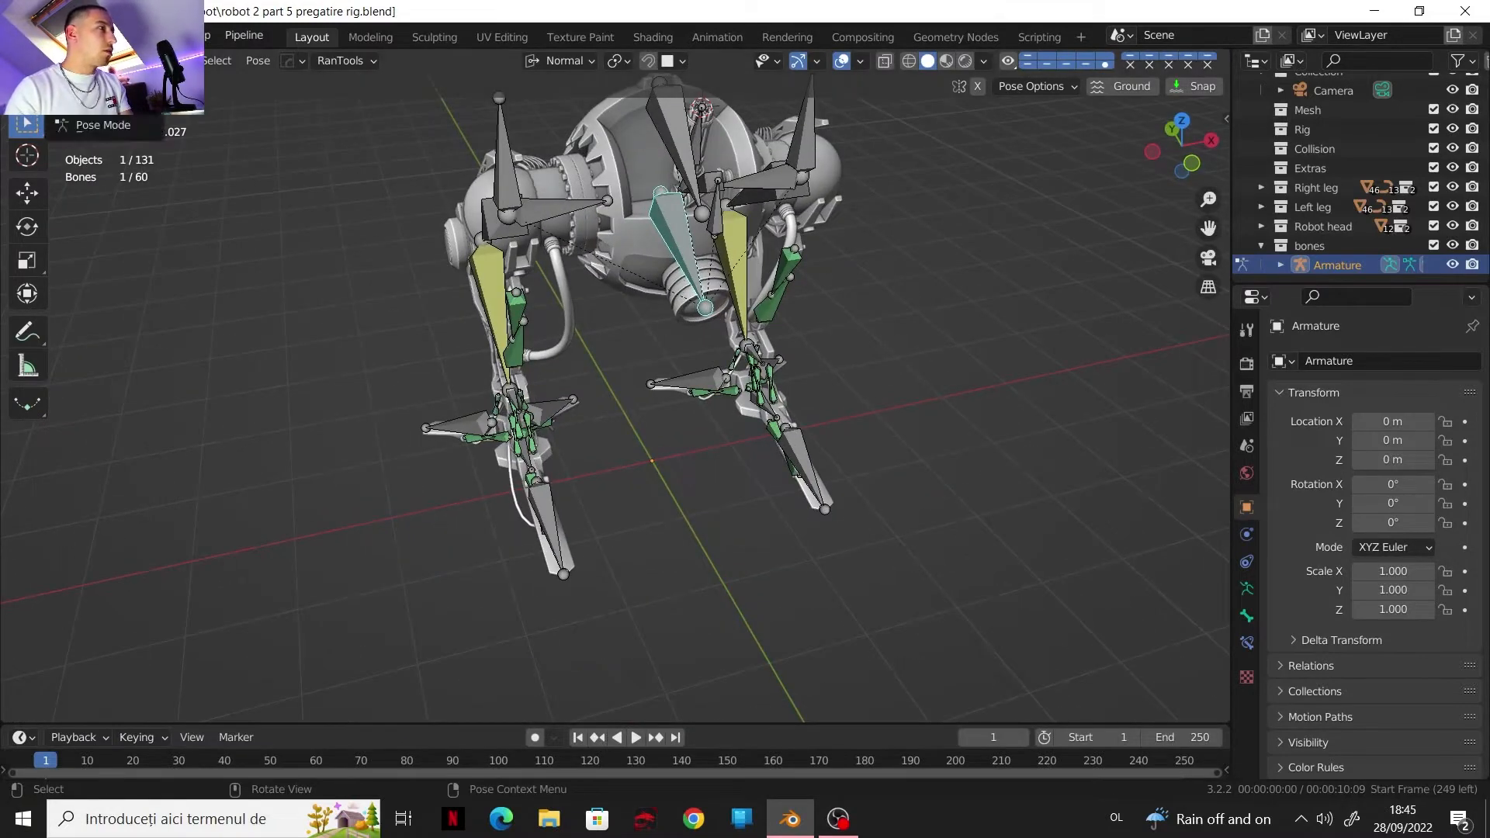
{"action": "left_click", "coordinate": [104, 86]}
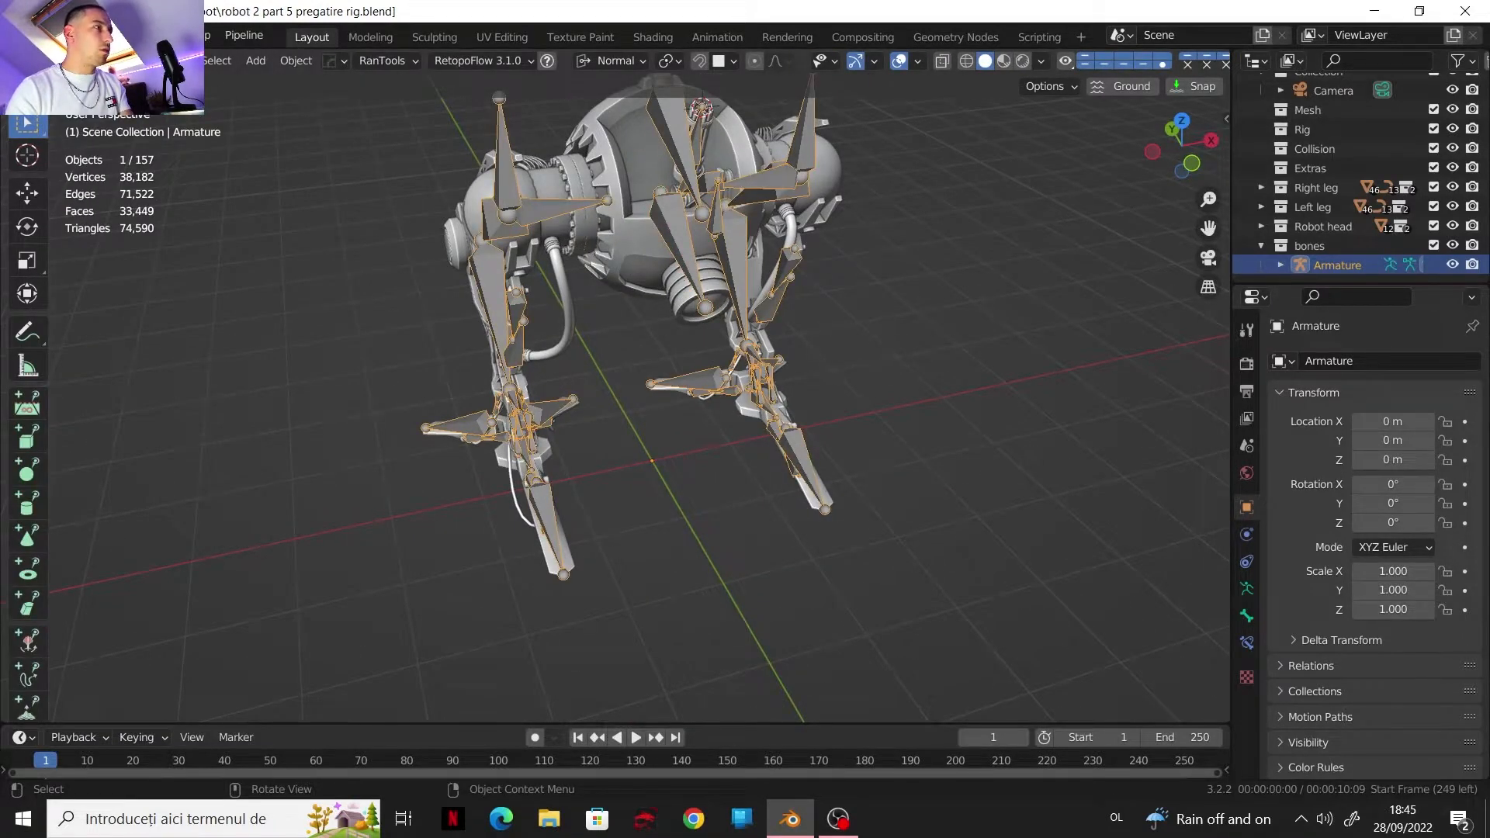
{"action": "left_click", "coordinate": [81, 61]}
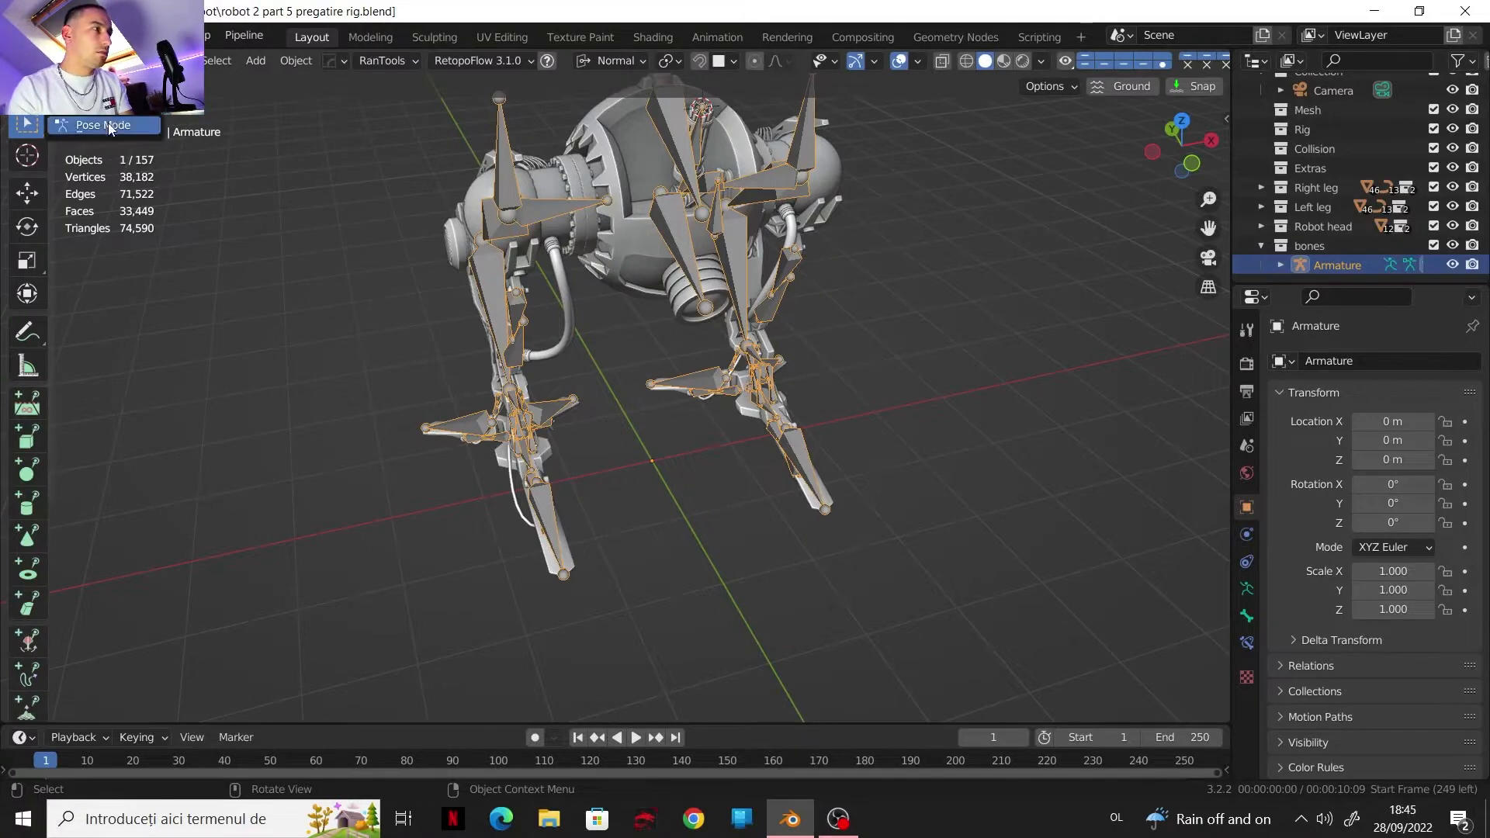
{"action": "left_click", "coordinate": [108, 126]}
{"action": "left_click", "coordinate": [664, 464]}
{"action": "middle_click_drag", "start_coordinate": [623, 464], "coordinate": [608, 497], "text": "shift"}
{"action": "scroll", "coordinate": [579, 526], "scroll_direction": "up", "scroll_amount": 2}
{"action": "scroll", "coordinate": [560, 539], "scroll_direction": "down", "scroll_amount": 1}
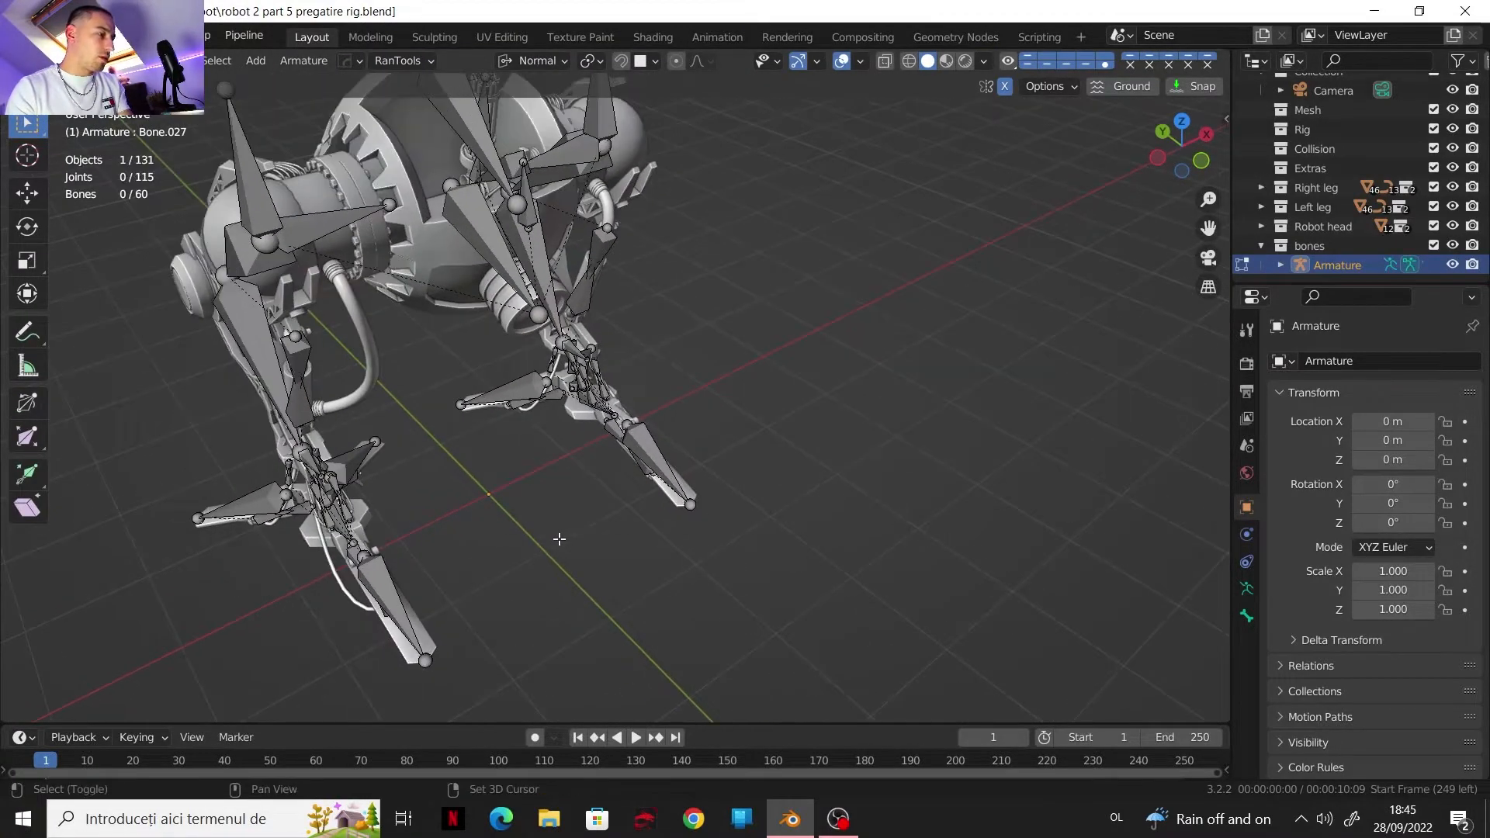
Step: Reset the 3D cursor to the world origin and add a new root bone there
{"action": "key", "text": "shift+s"}
{"action": "left_click", "coordinate": [484, 613]}
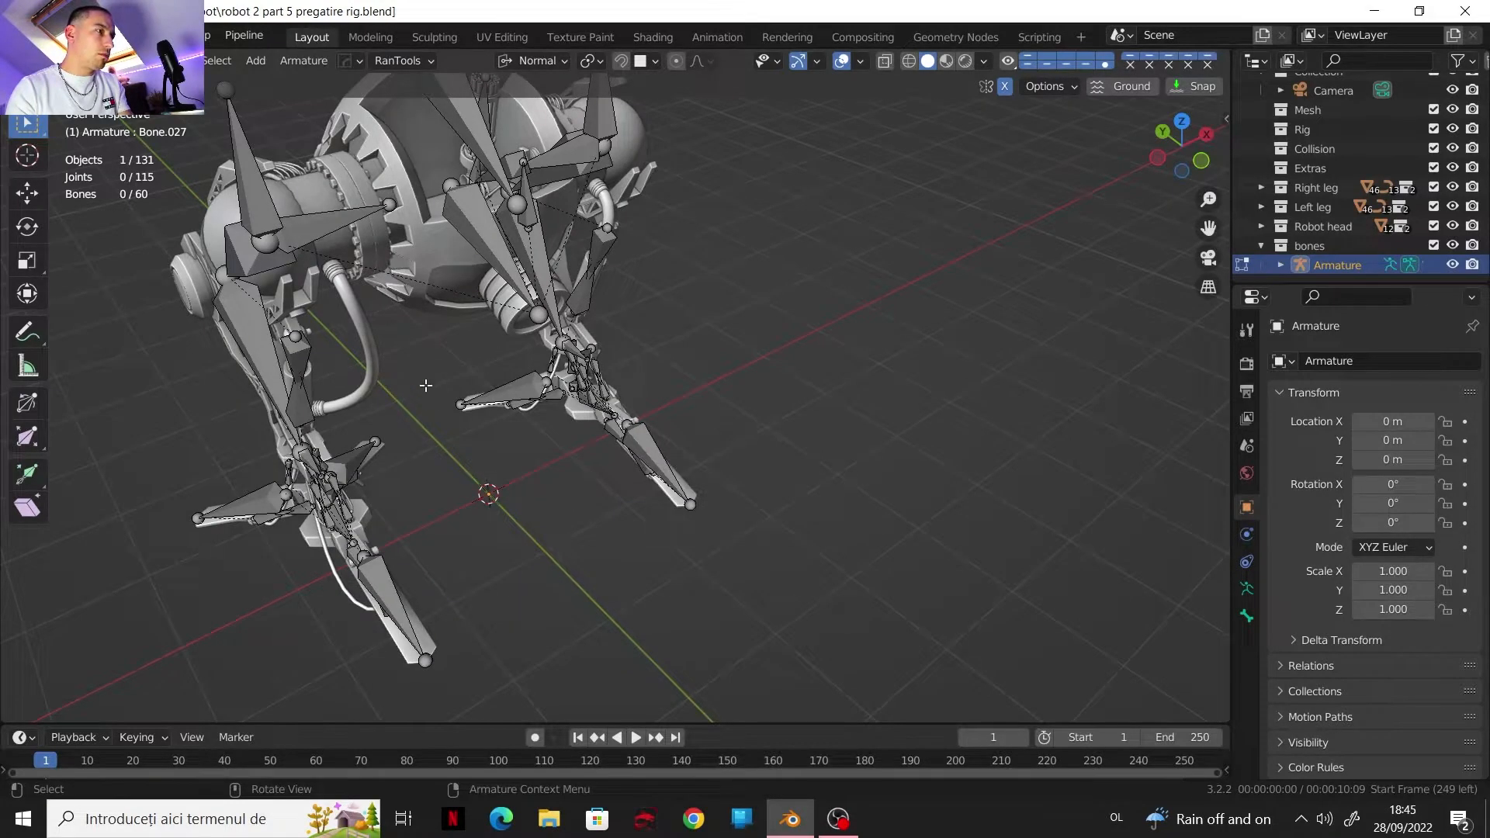
{"action": "scroll", "coordinate": [547, 506], "scroll_direction": "down", "scroll_amount": 1}
{"action": "key", "text": "shift+a"}
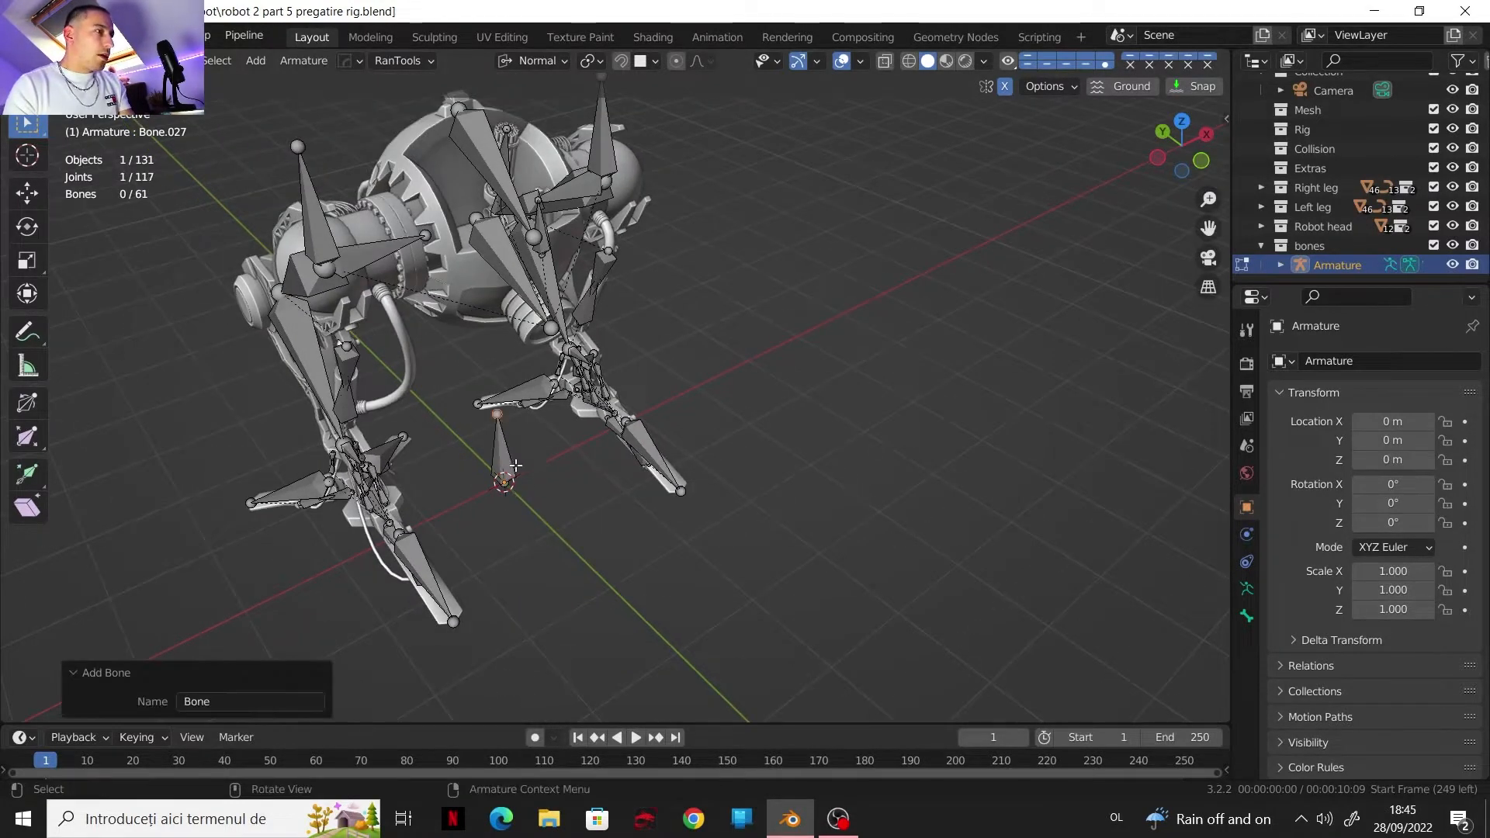
{"action": "left_click", "coordinate": [502, 456]}
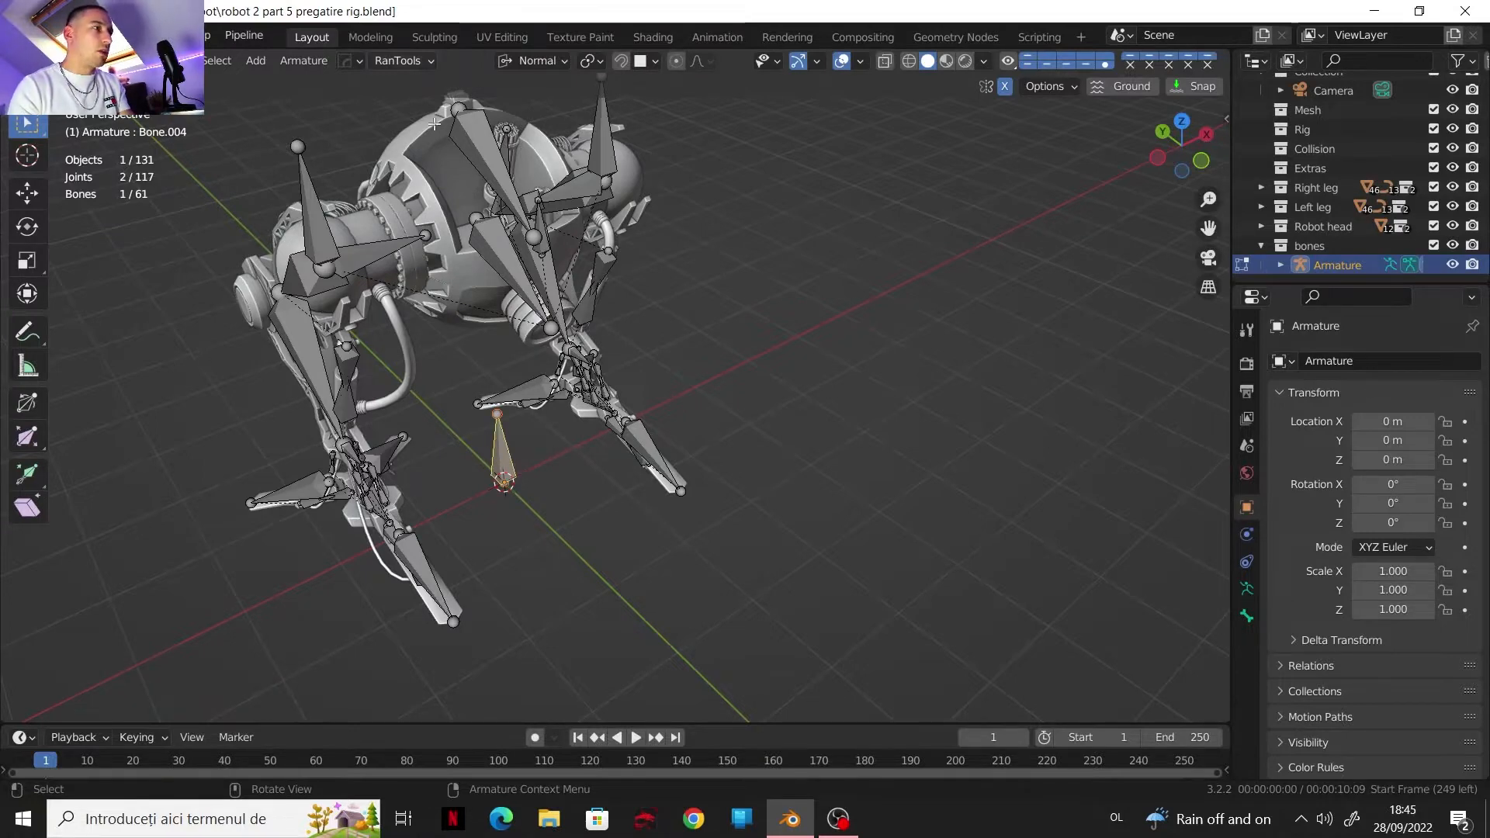
Step: Parent the head bone and both feet's control bones to the new root bone with Keep Offset
{"action": "middle_click_drag", "start_coordinate": [434, 125], "coordinate": [465, 133]}
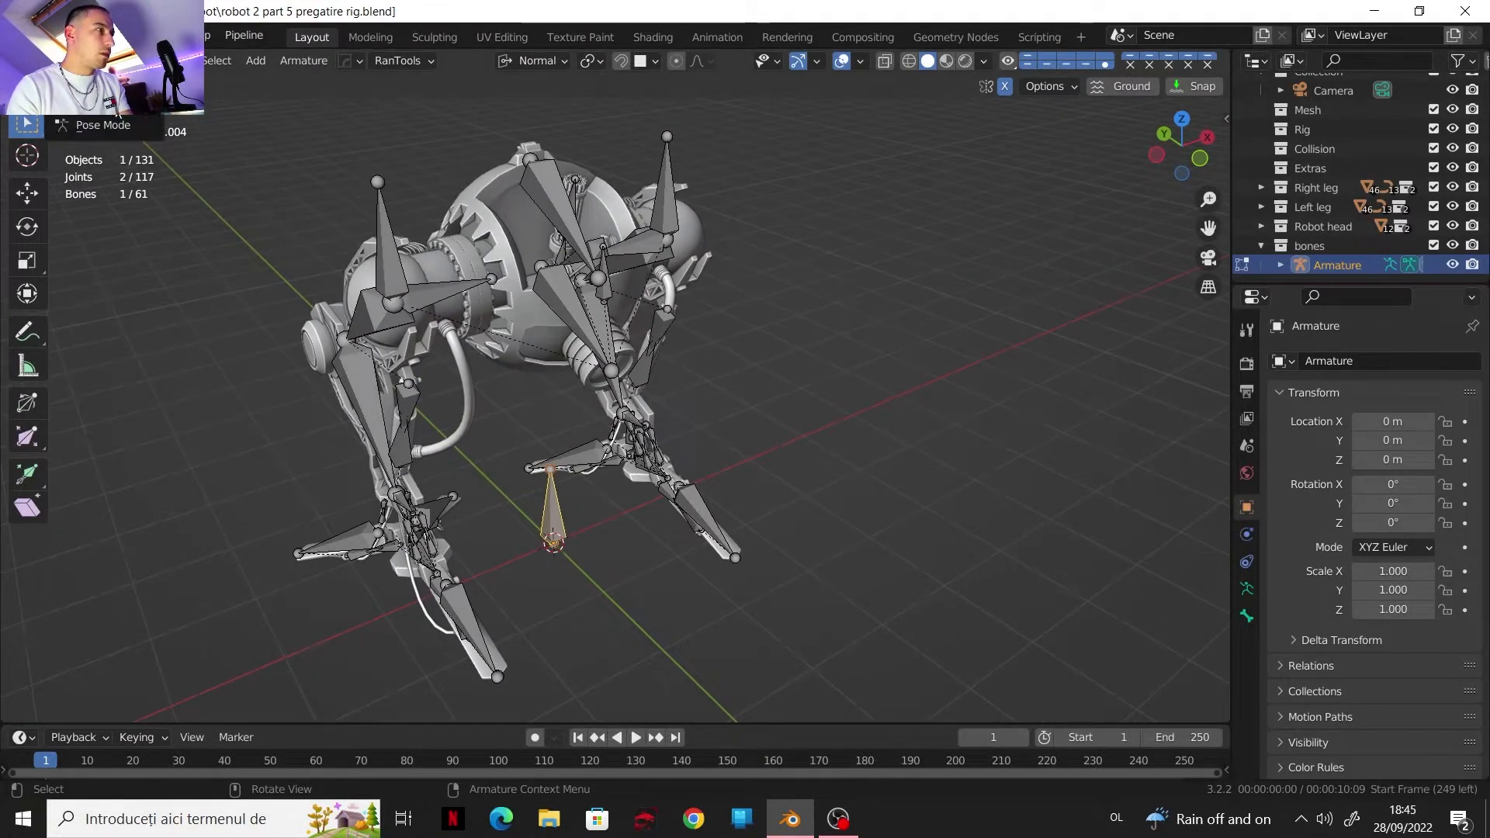
{"action": "left_click", "coordinate": [583, 315]}
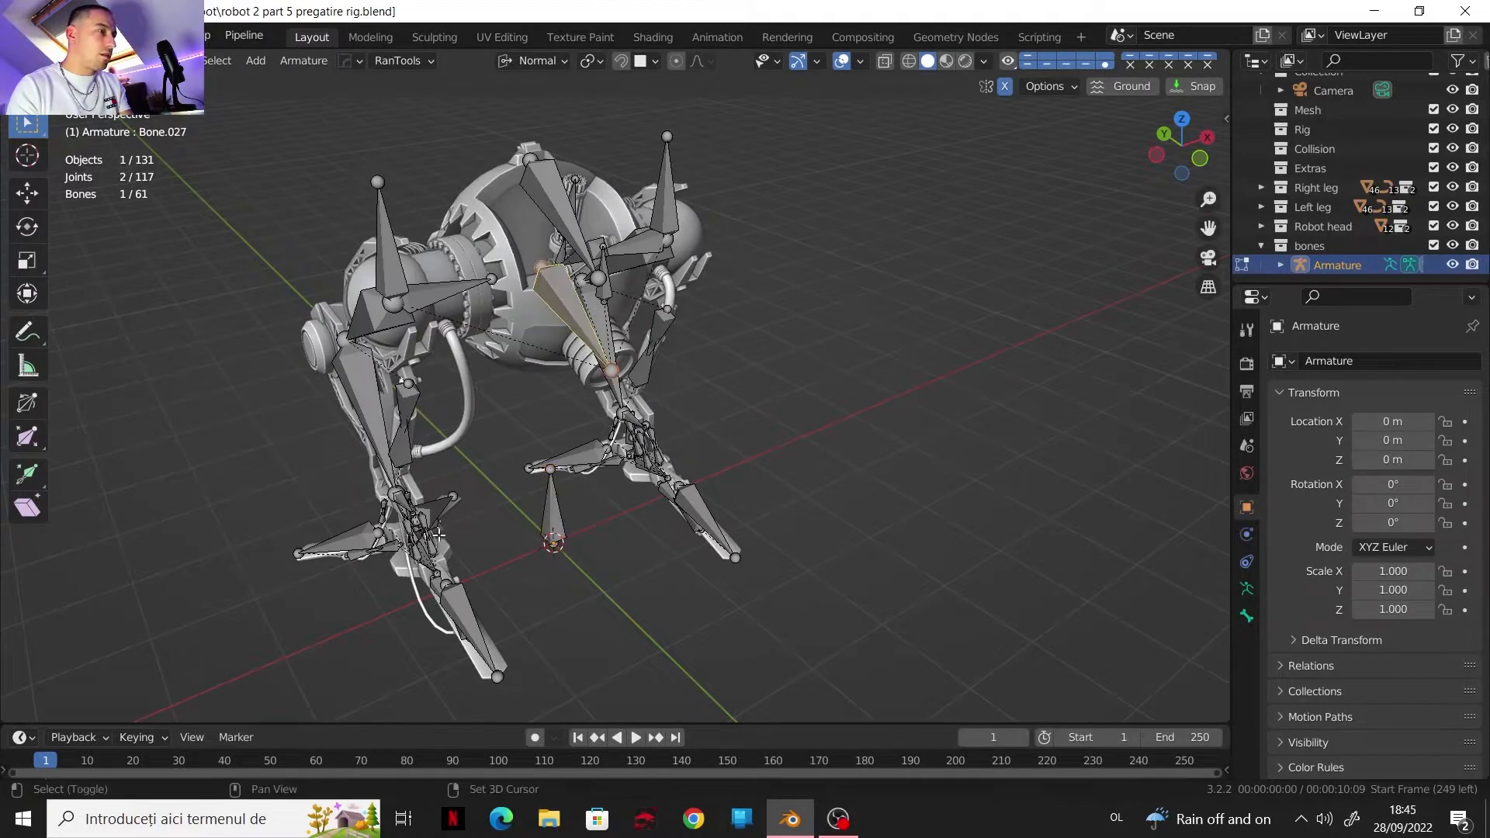
{"action": "middle_click_drag", "start_coordinate": [481, 420], "coordinate": [344, 549]}
{"action": "left_click", "coordinate": [313, 557], "text": "shift"}
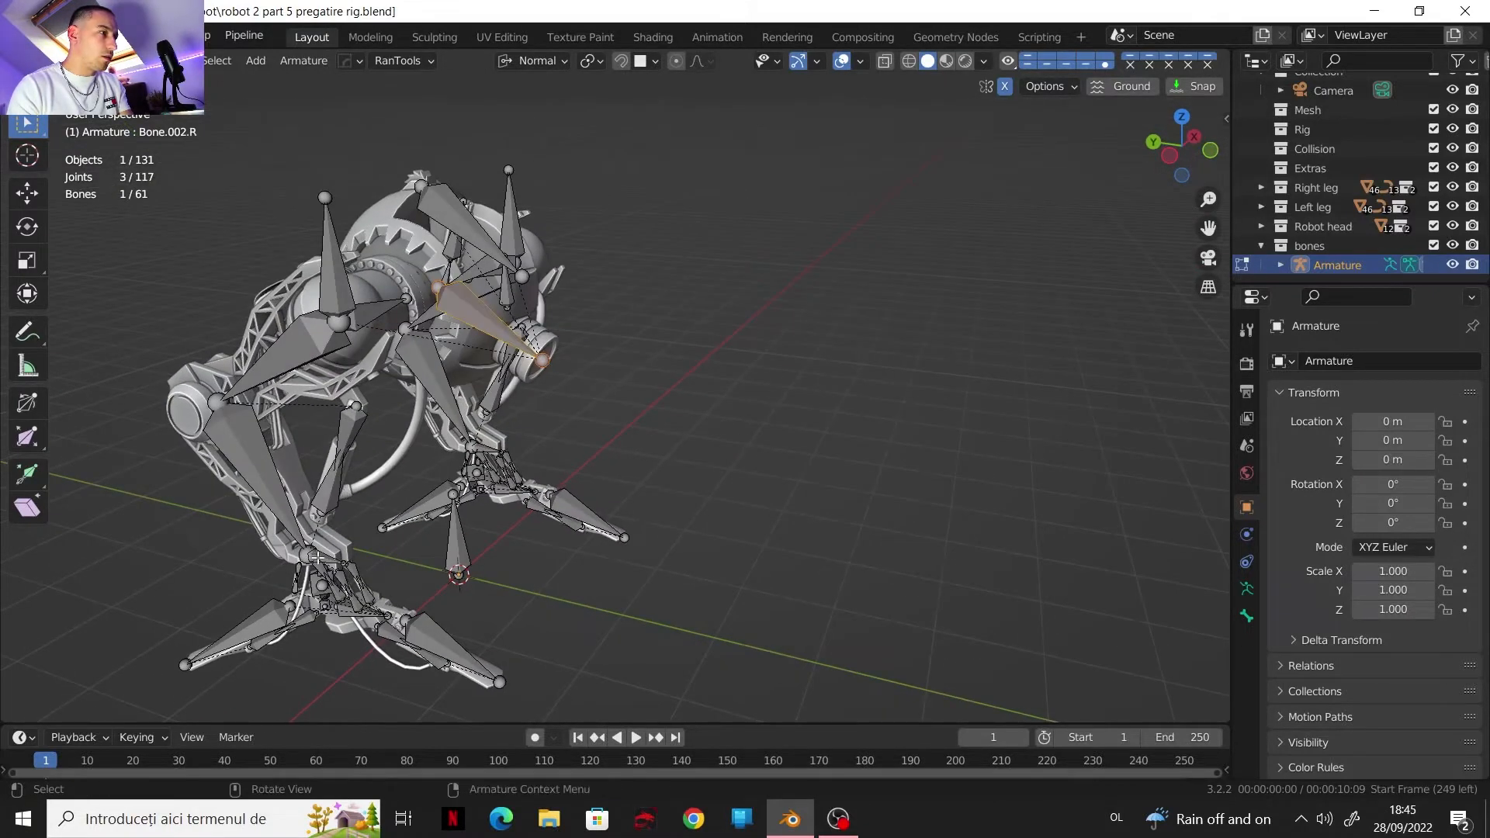
{"action": "left_click", "coordinate": [458, 536], "text": "shift"}
{"action": "key", "text": "ctrl+p"}
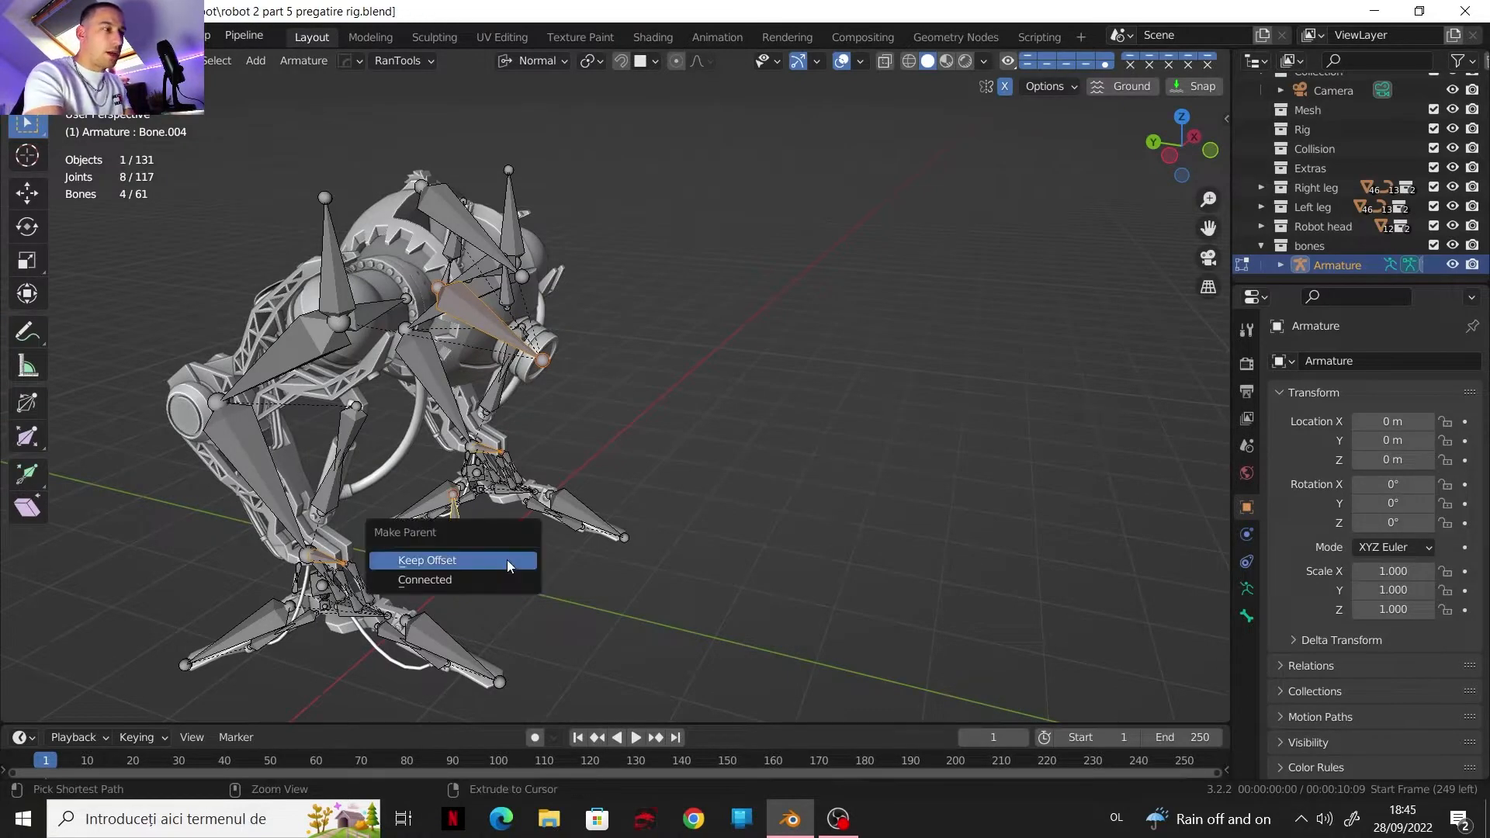
{"action": "left_click", "coordinate": [506, 561]}
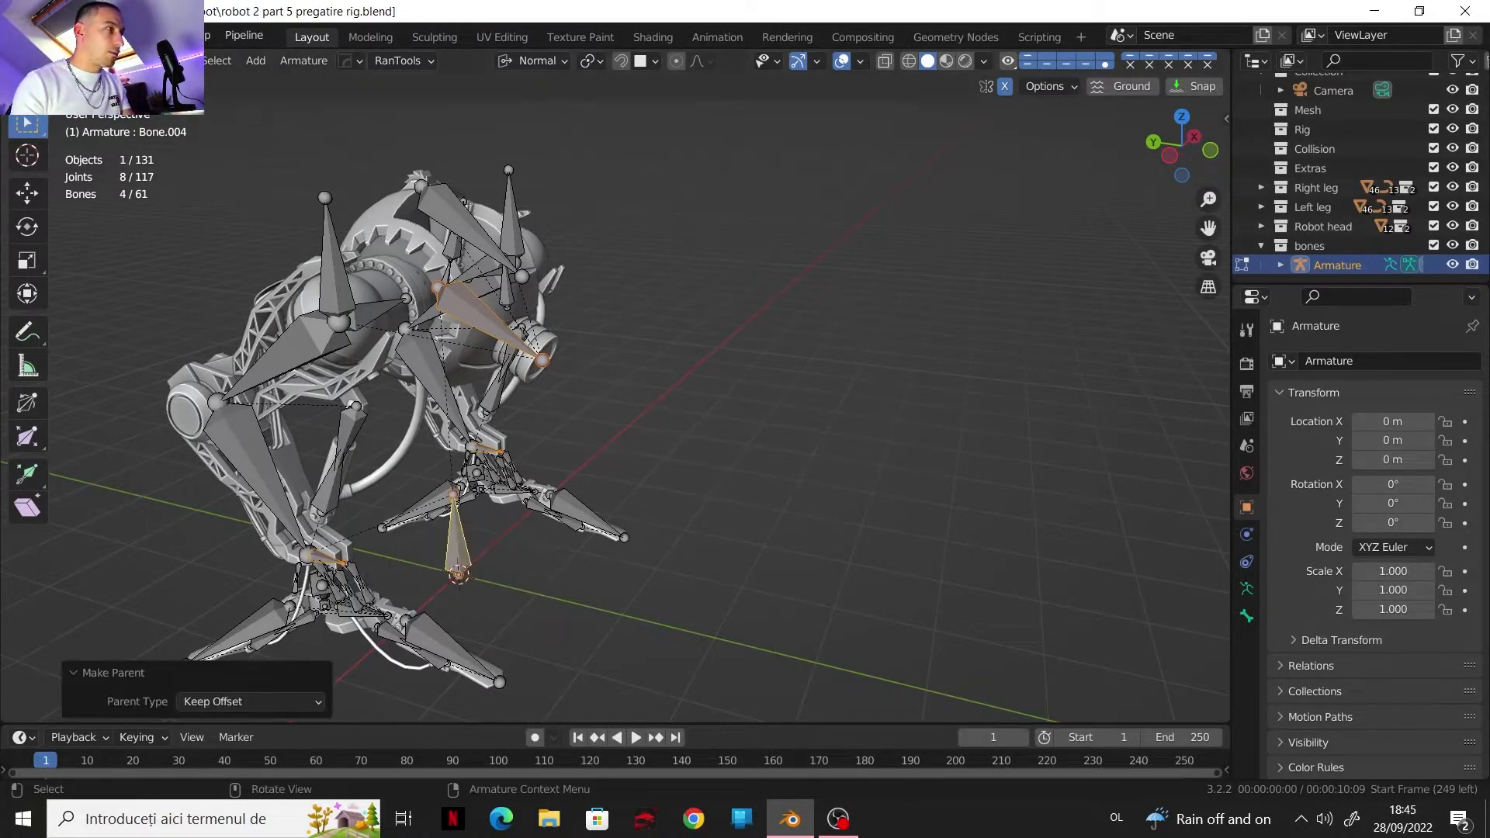
Step: Test the root bone in Pose Mode by moving it with the whole rig, and cancel the move
{"action": "left_click", "coordinate": [113, 128]}
{"action": "left_click", "coordinate": [457, 540]}
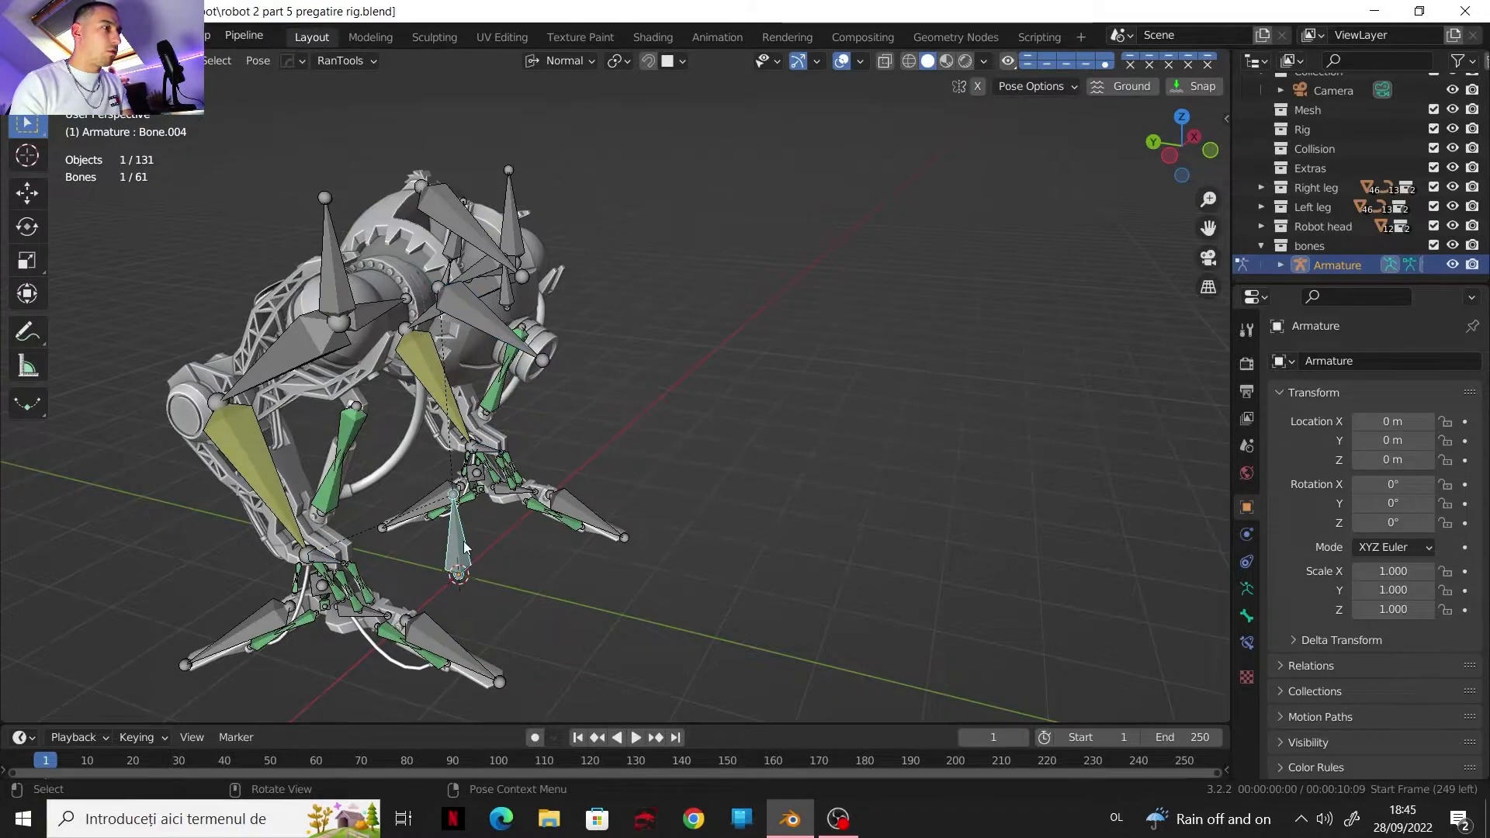
{"action": "key", "text": "g"}
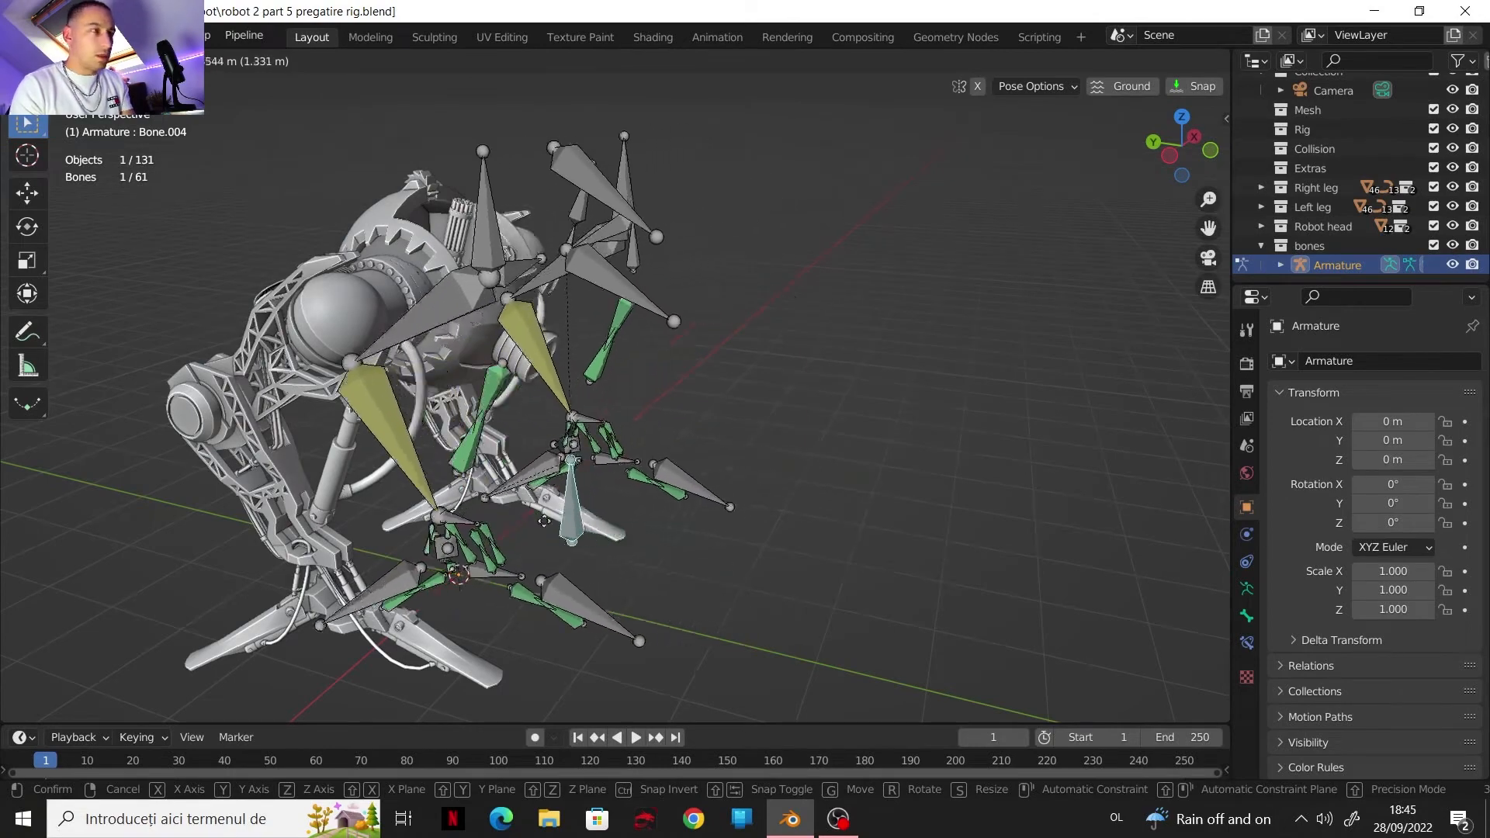
{"action": "right_click", "coordinate": [459, 602]}
Step: Test the head bone by moving it in Pose Mode while the feet stay planted, and cancel the move
{"action": "scroll", "coordinate": [482, 448], "scroll_direction": "down", "scroll_amount": 1}
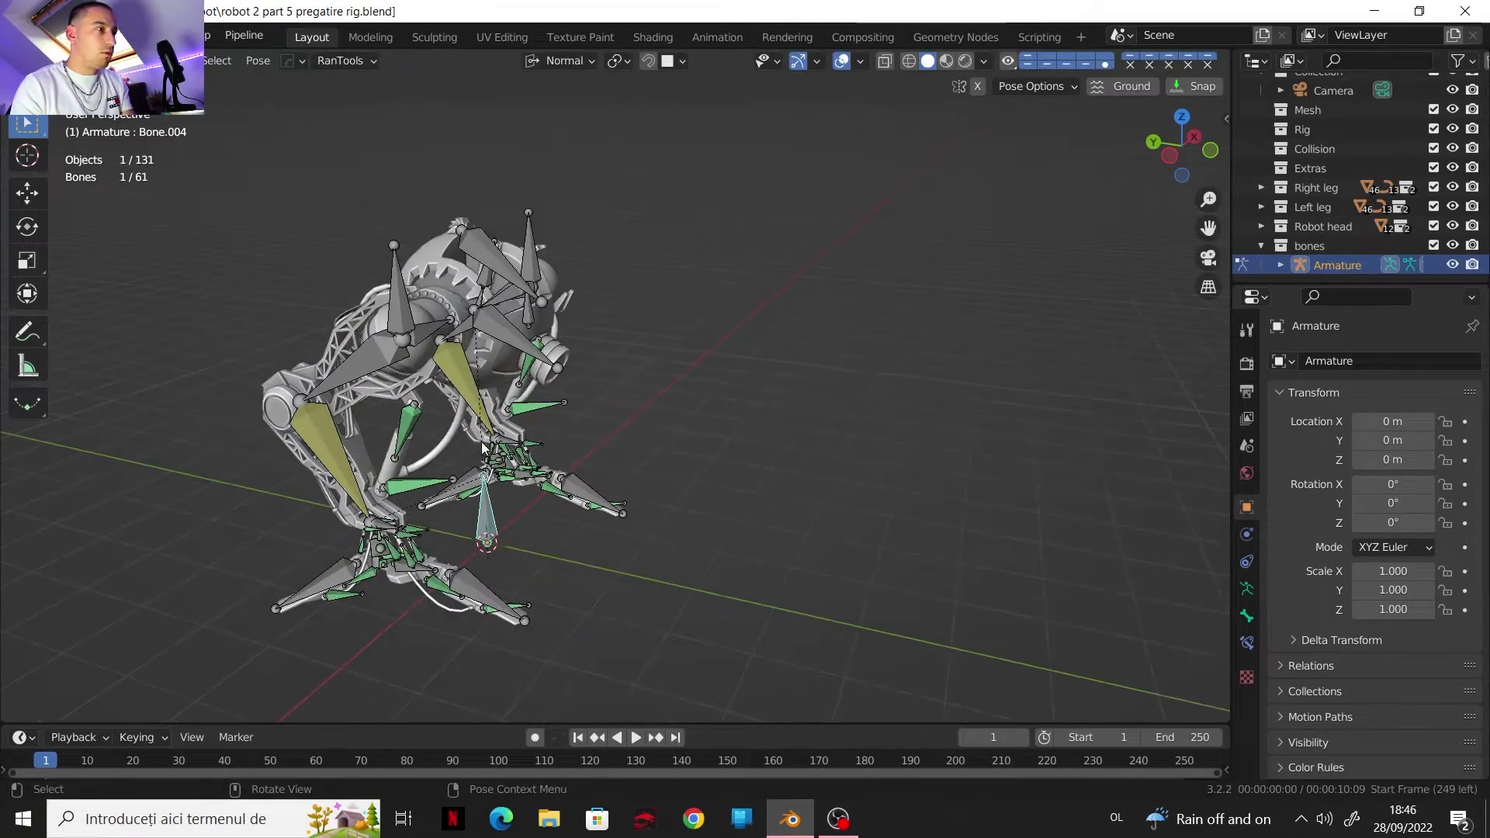
{"action": "left_click", "coordinate": [493, 339]}
{"action": "key", "text": "g"}
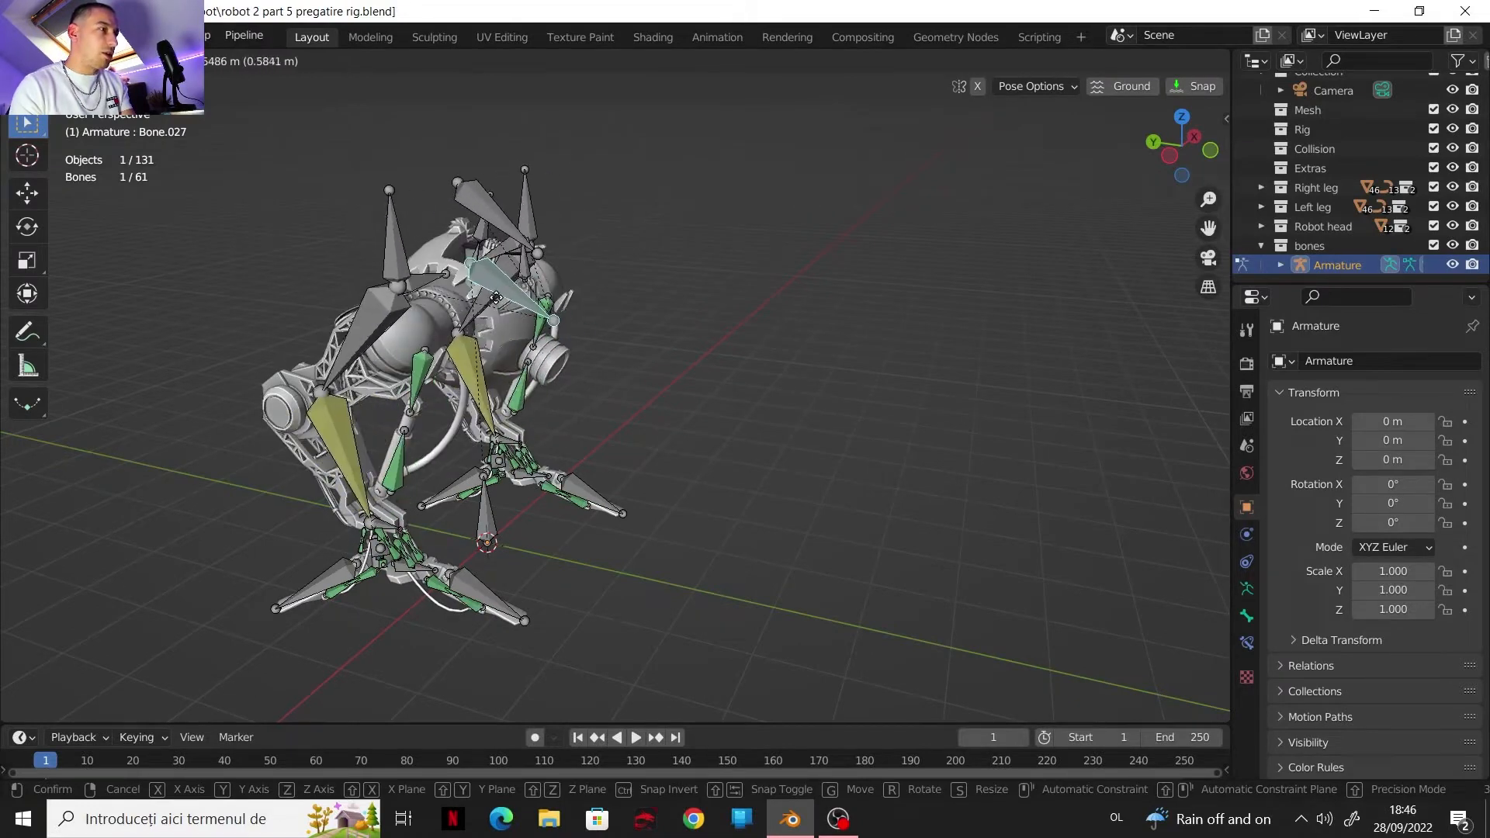
{"action": "right_click", "coordinate": [499, 359]}
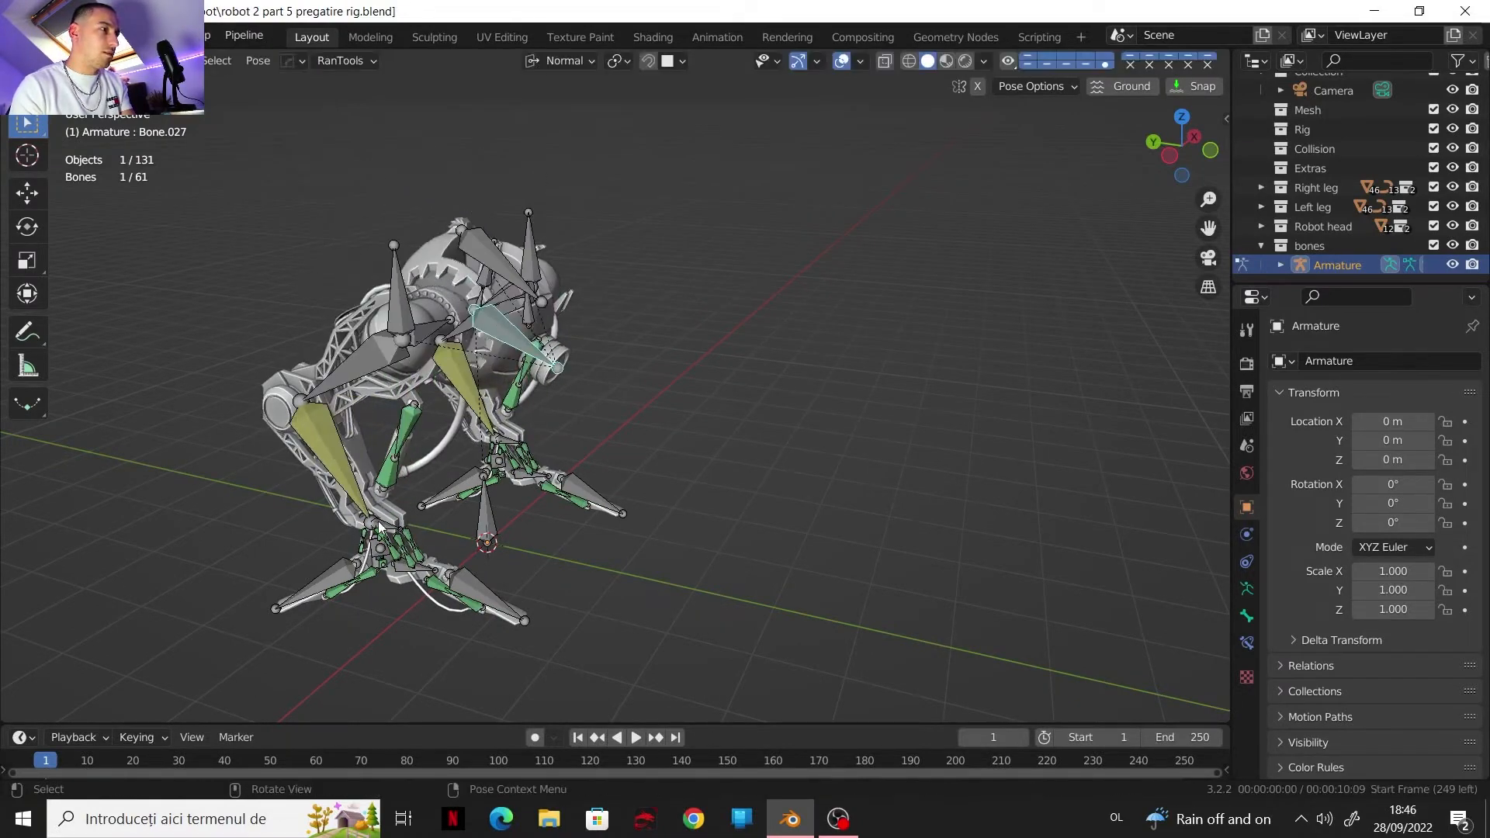
Step: Return the armature to Object Mode and hide the bones collection
{"action": "key", "text": "ctrl+Tab"}
{"action": "scroll", "coordinate": [380, 528], "scroll_direction": "up", "scroll_amount": 3}
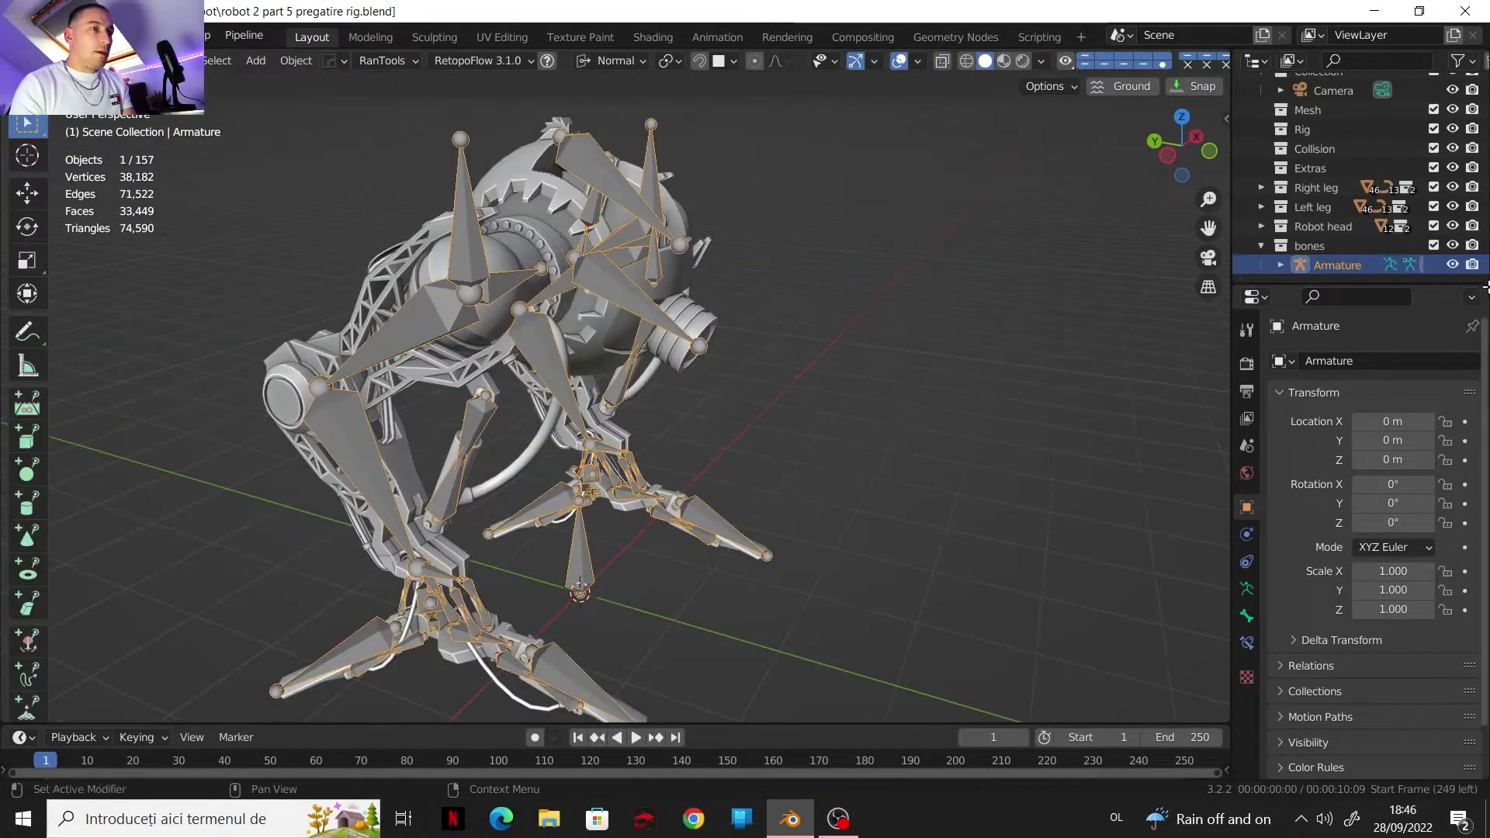
{"action": "left_click", "coordinate": [1453, 246]}
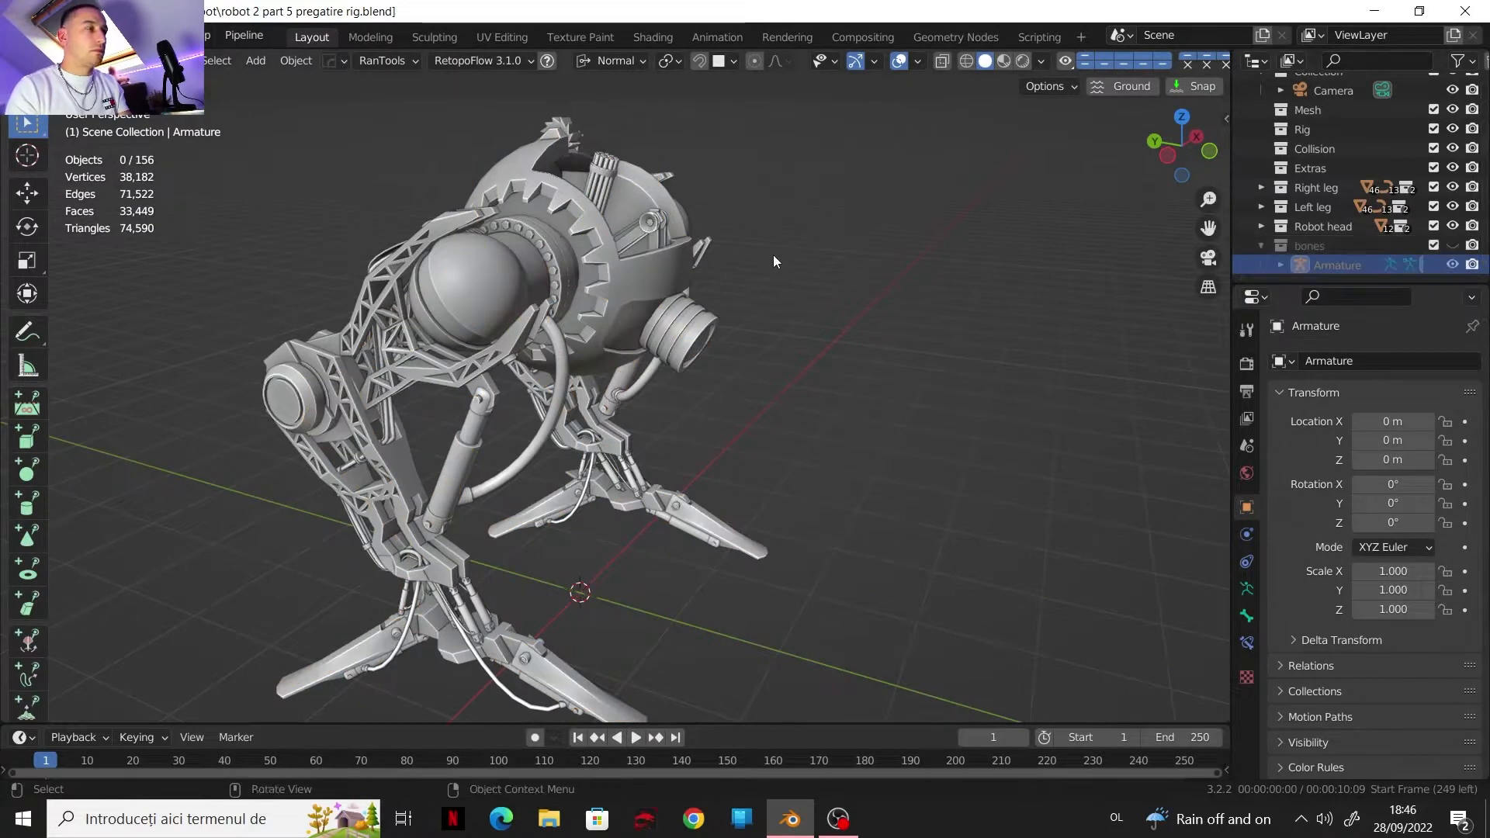
Step: Reveal all hidden robot parts and clear the selection
{"action": "middle_click_drag", "start_coordinate": [773, 254], "coordinate": [804, 346]}
{"action": "key", "text": "alt+h"}
{"action": "left_click", "coordinate": [482, 171]}
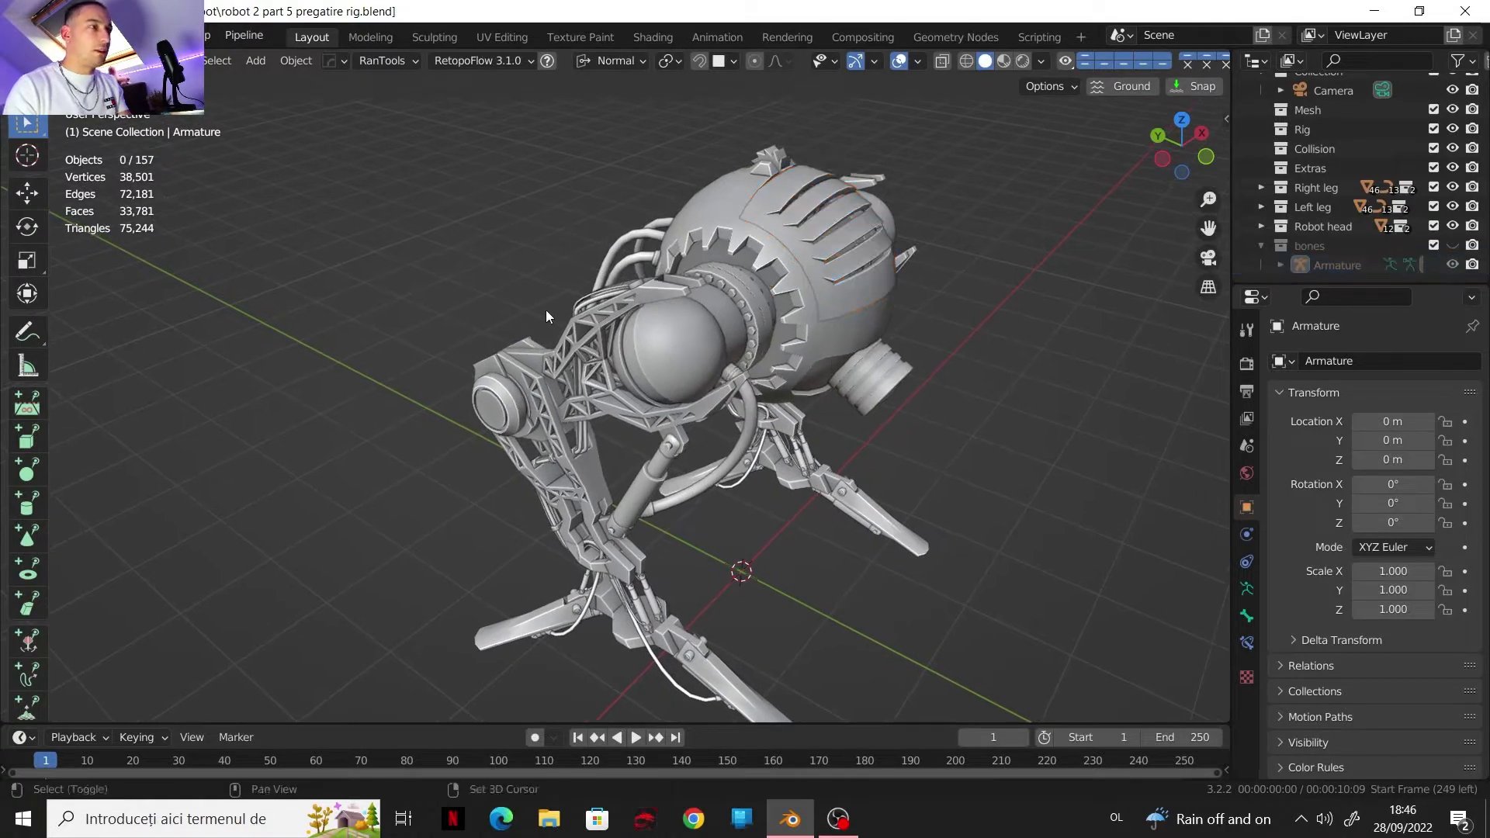
Step: Hook the upper end control point of the right leg's front hose curve to a new empty
{"action": "mouse_move", "coordinate": [547, 310]}
{"action": "middle_mouse_down"}
{"action": "mouse_move", "coordinate": [716, 320]}
{"action": "mouse_move", "coordinate": [549, 324]}
{"action": "middle_mouse_up"}
{"action": "scroll", "coordinate": [646, 388], "scroll_direction": "up", "scroll_amount": 3}
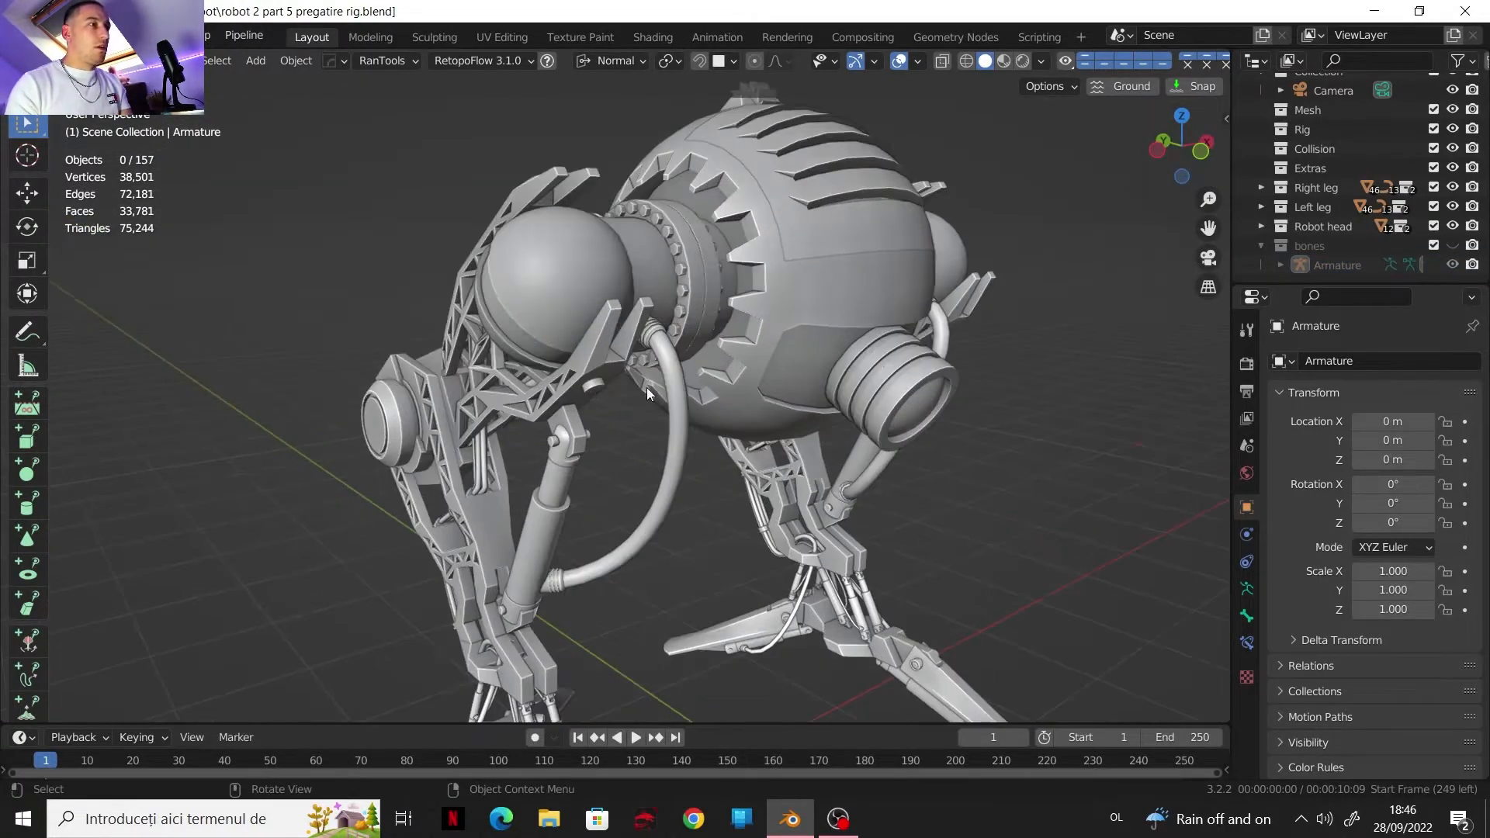
{"action": "middle_click_drag", "start_coordinate": [694, 305], "coordinate": [621, 319]}
{"action": "left_click", "coordinate": [621, 319]}
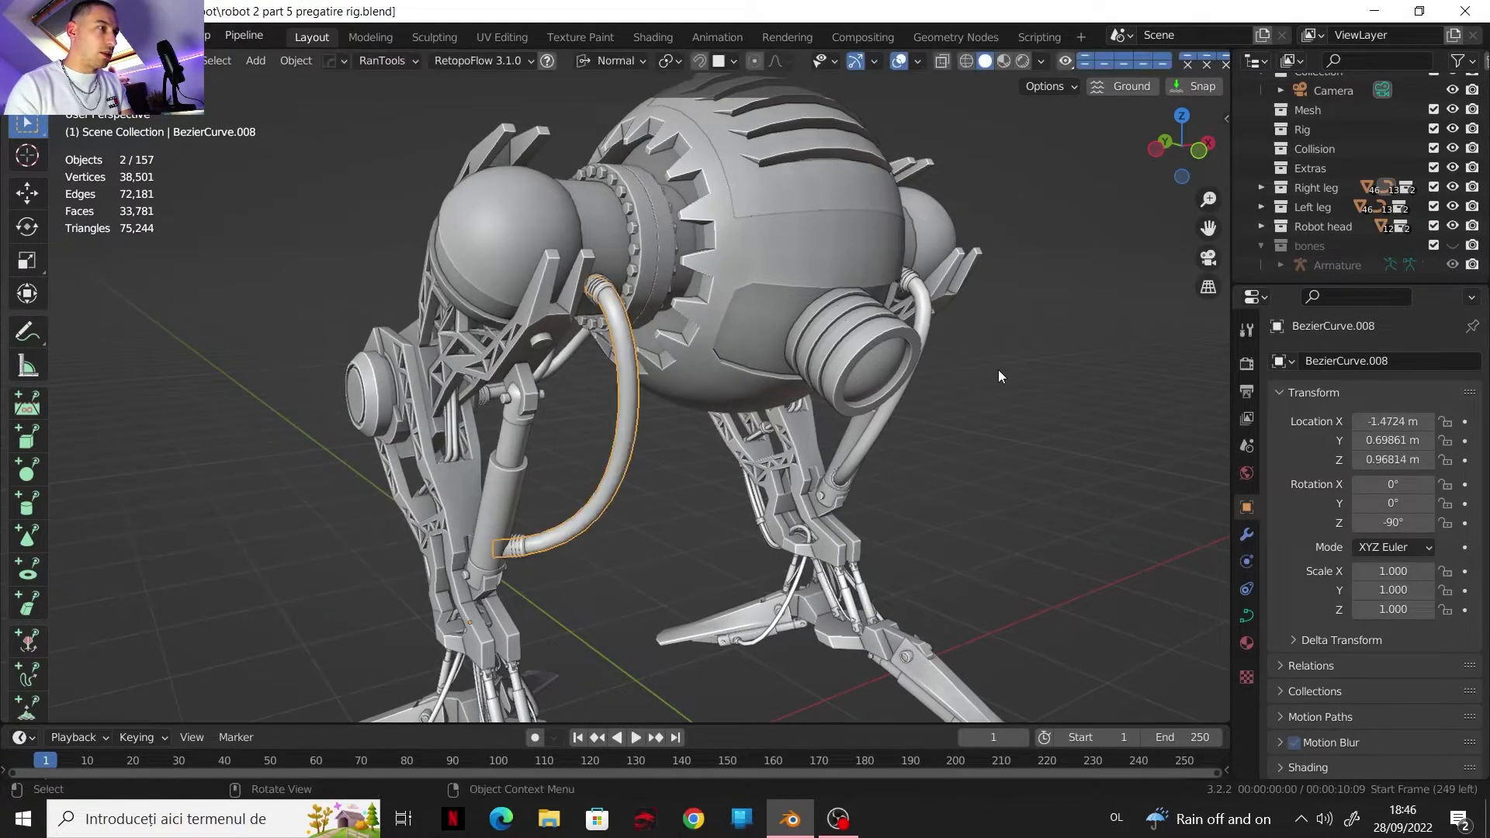
{"action": "middle_click_drag", "start_coordinate": [672, 374], "coordinate": [642, 329]}
{"action": "scroll", "coordinate": [674, 382], "scroll_direction": "up", "scroll_amount": 2}
{"action": "key", "text": "Tab"}
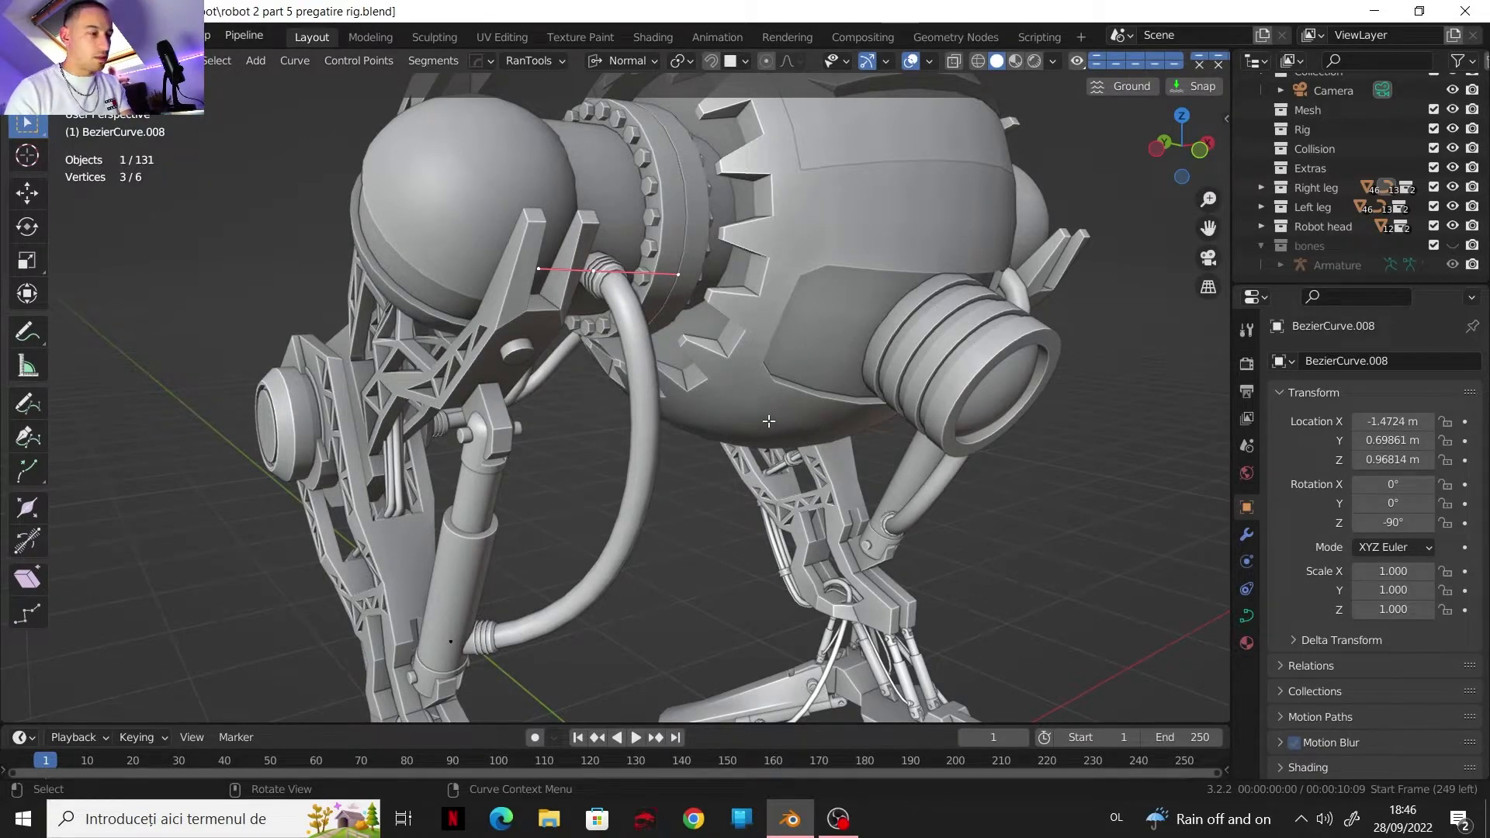
{"action": "key", "text": "ctrl+h"}
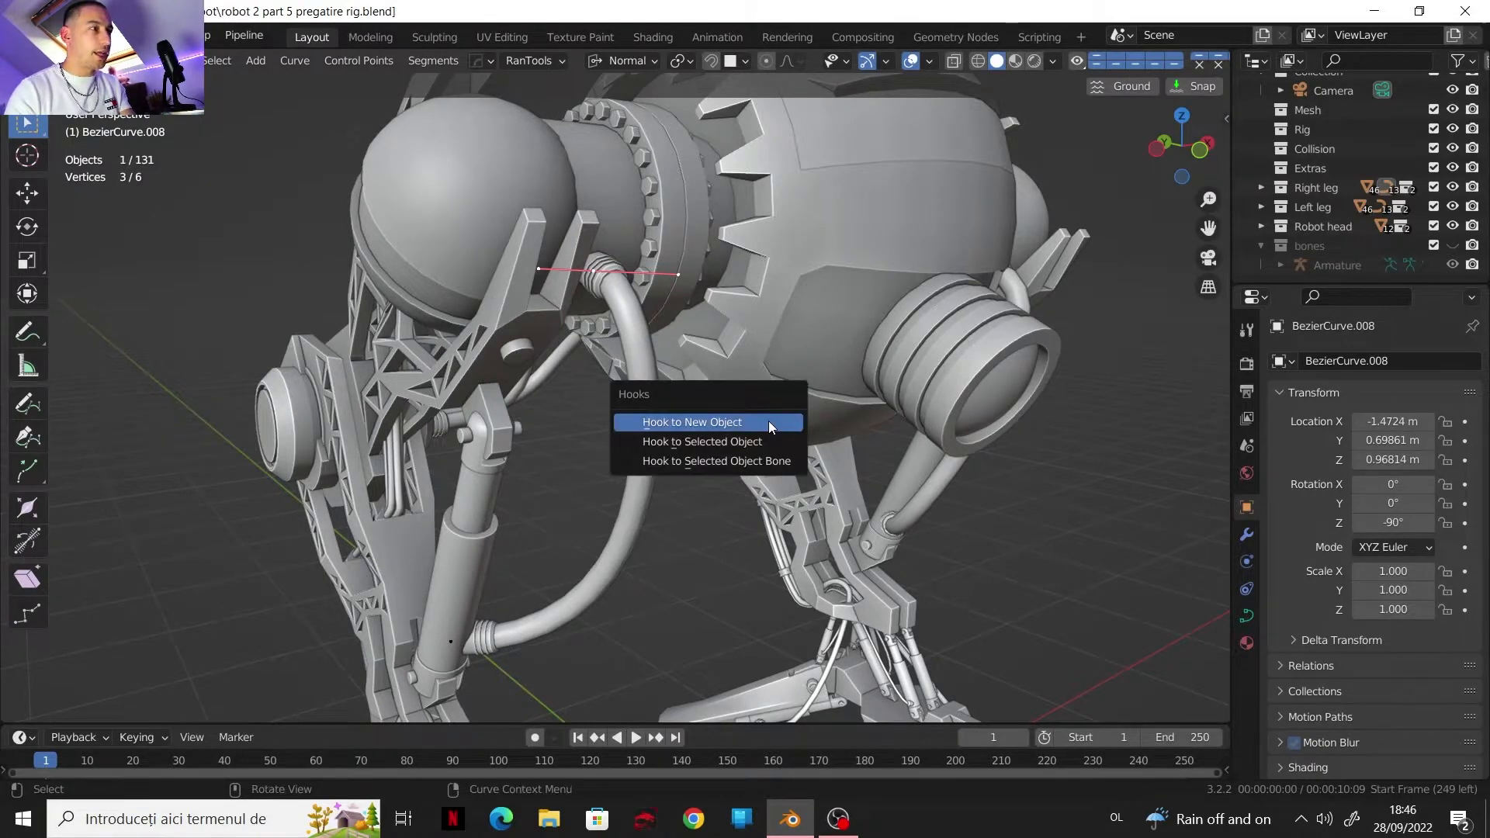
{"action": "left_click", "coordinate": [700, 424]}
{"action": "key", "text": "Tab"}
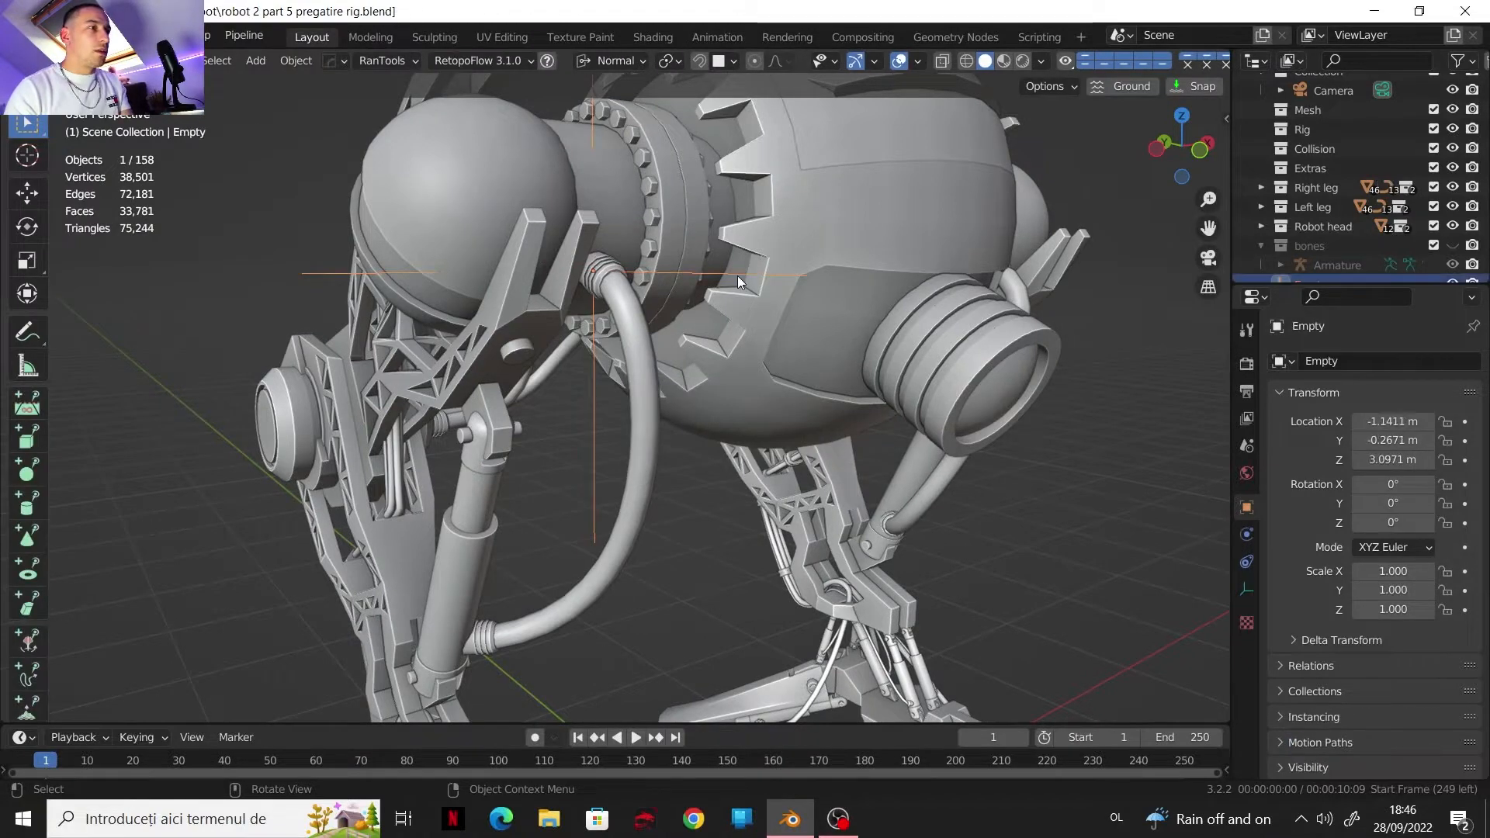
Step: Display the upper hose empty as a cube with a size of 0.08 m
{"action": "left_click", "coordinate": [1247, 591]}
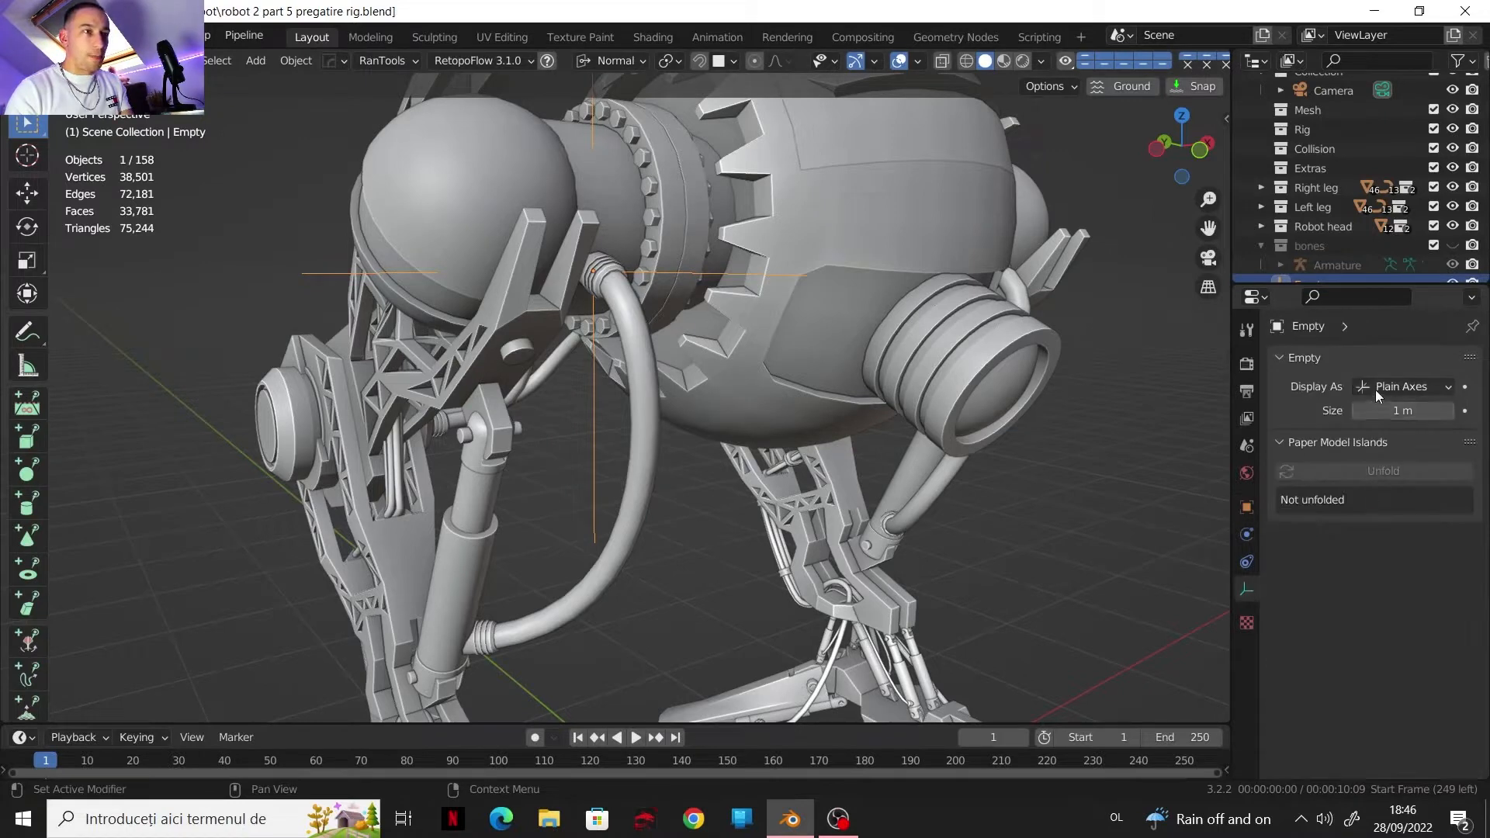
{"action": "left_click", "coordinate": [1375, 388]}
{"action": "left_click", "coordinate": [1354, 494]}
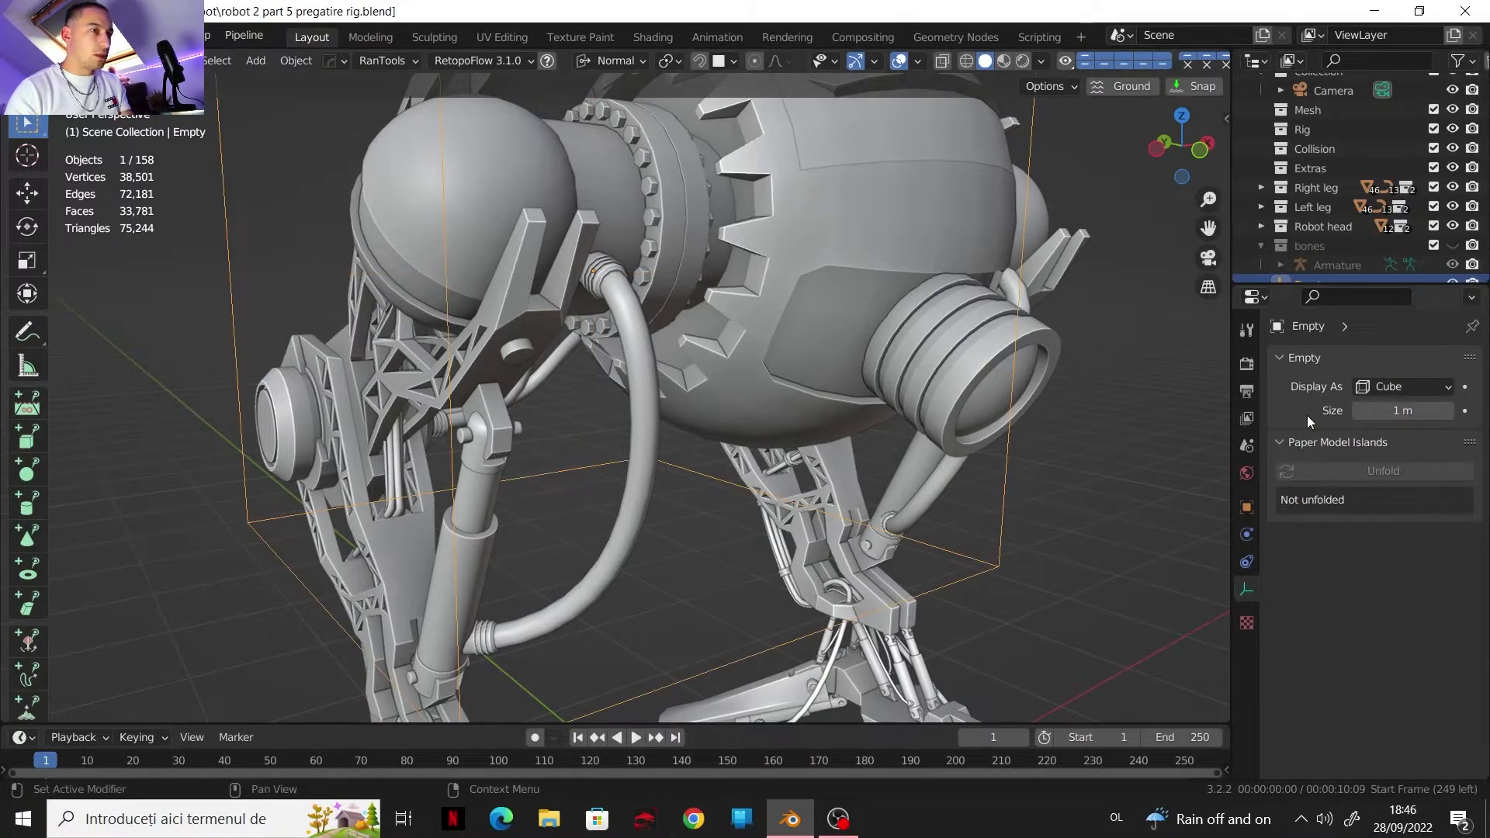
{"action": "left_click_drag", "start_coordinate": [1389, 411], "coordinate": [1319, 411]}
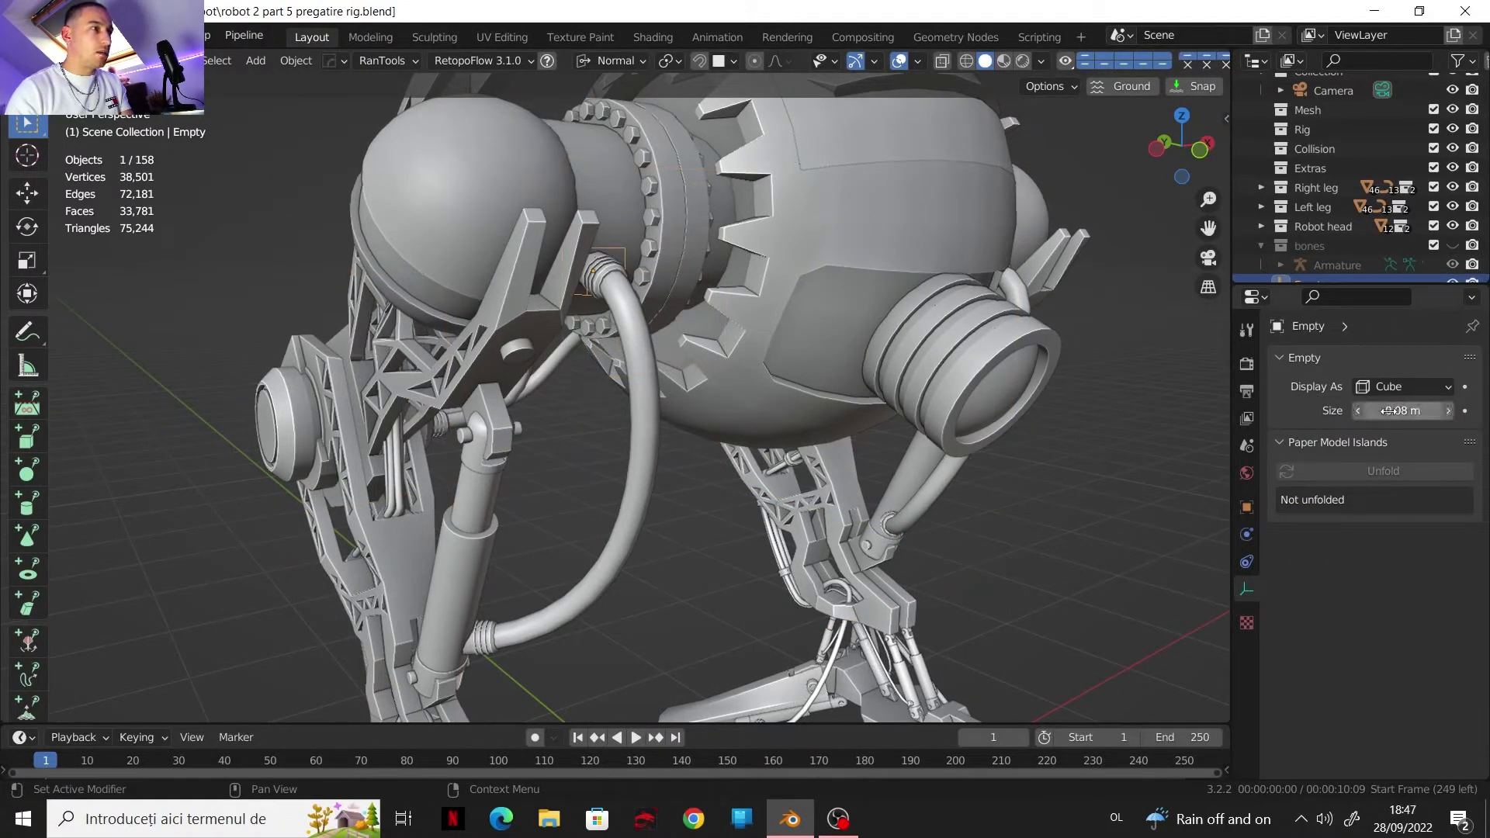
Step: Test the hook by moving the upper empty with the hose end, and cancel the move
{"action": "middle_click_drag", "start_coordinate": [803, 290], "coordinate": [748, 342]}
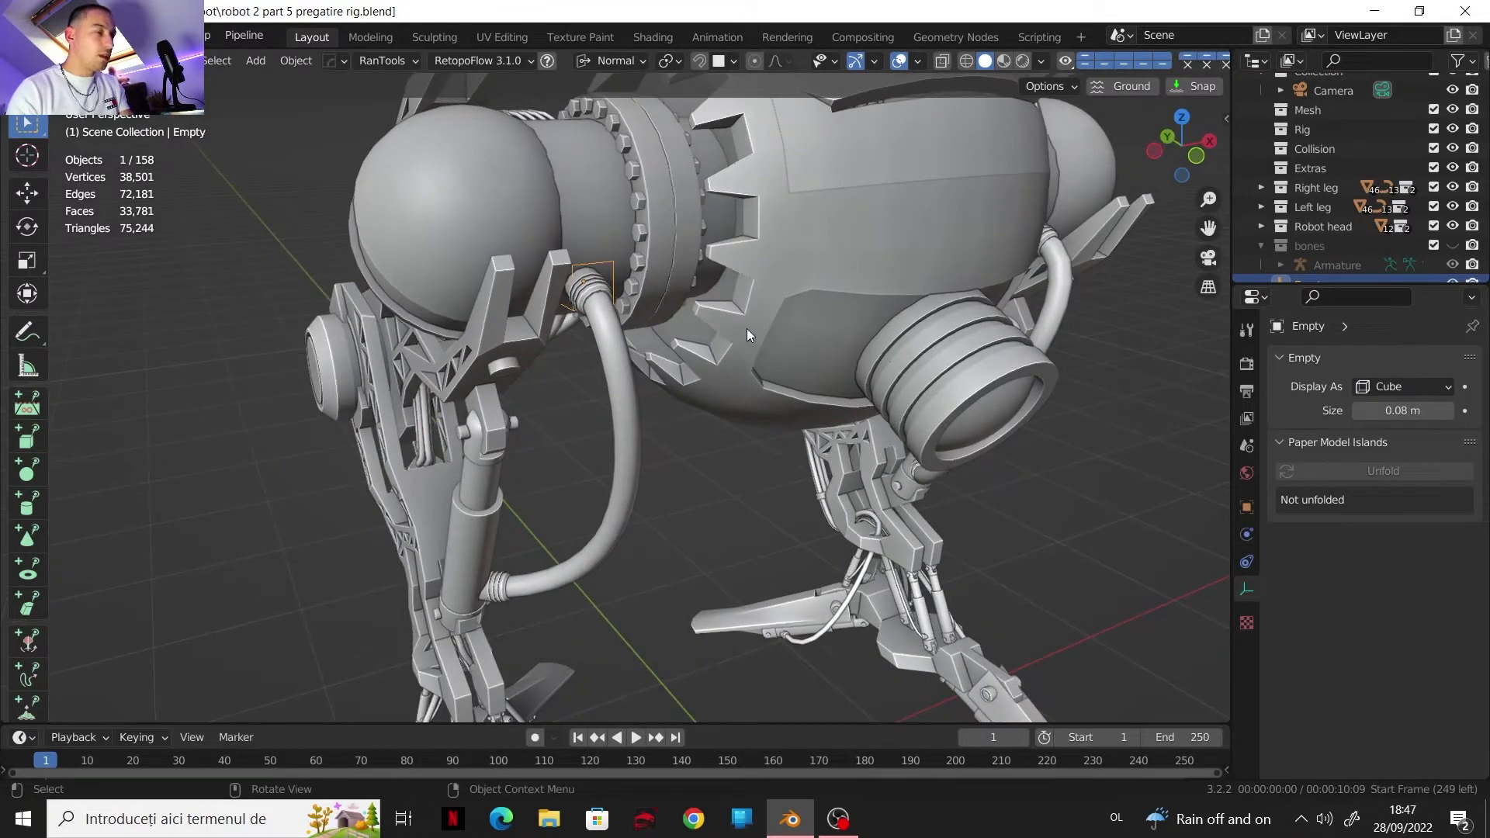
{"action": "key", "text": "g"}
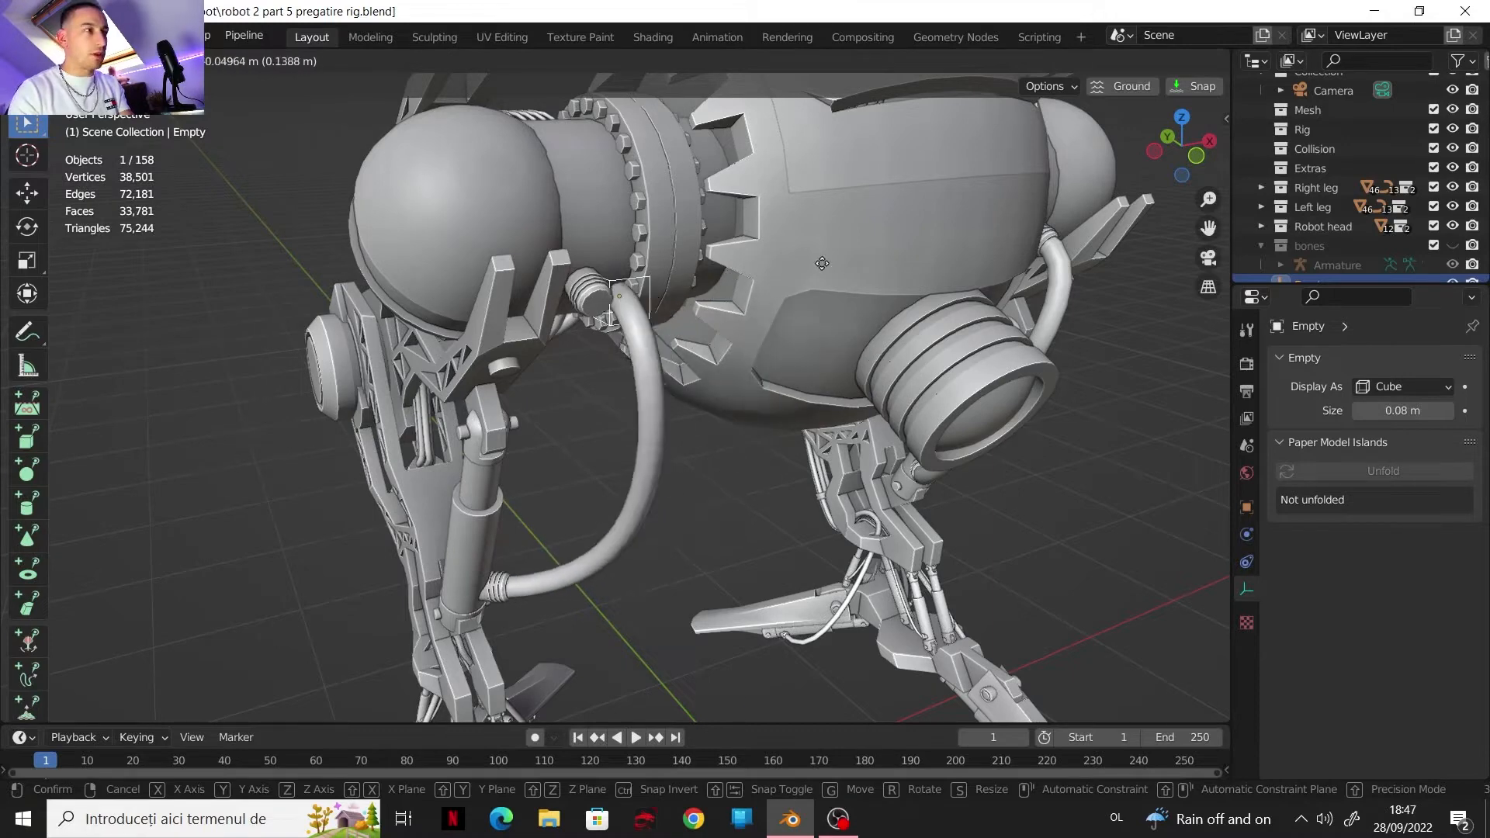
{"action": "right_click", "coordinate": [744, 295]}
Step: Parent the upper hose empty to the right hip sphere using the Object parent type
{"action": "middle_click_drag", "start_coordinate": [607, 241], "coordinate": [603, 291], "text": "shift"}
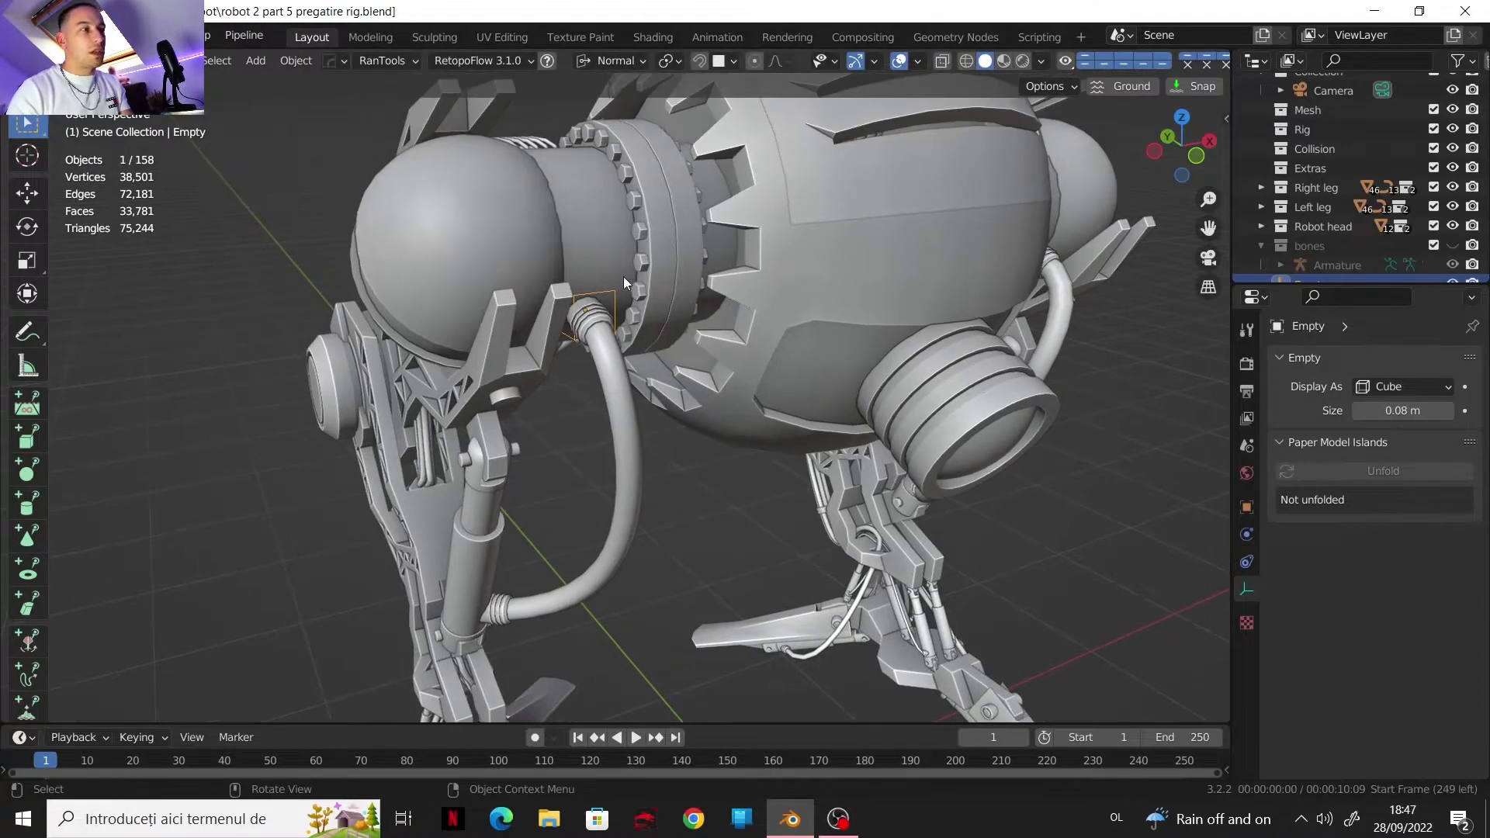
{"action": "left_click", "coordinate": [492, 255]}
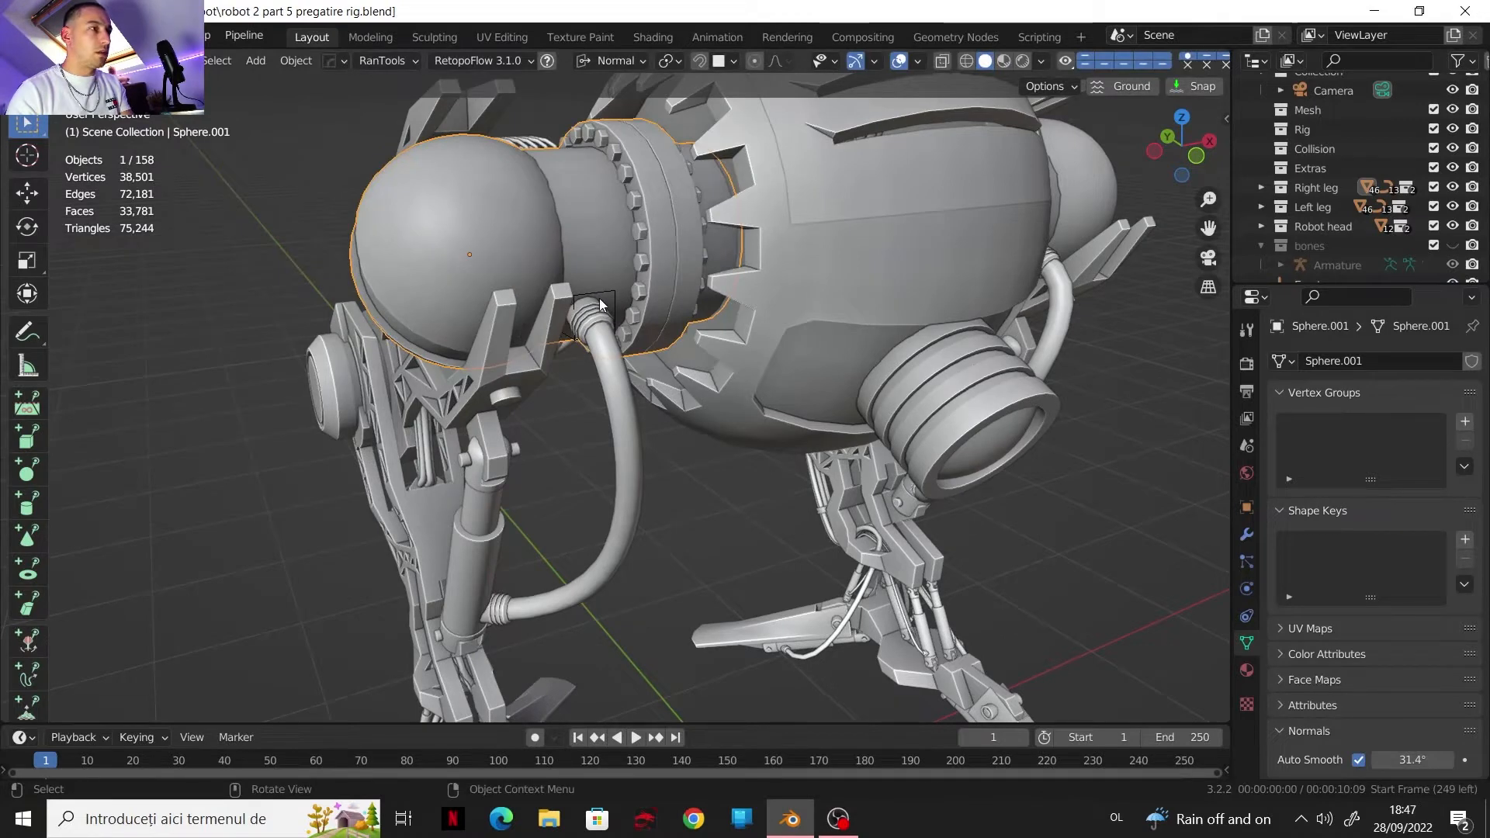
{"action": "left_click", "coordinate": [598, 303]}
{"action": "left_click", "coordinate": [503, 247], "text": "shift"}
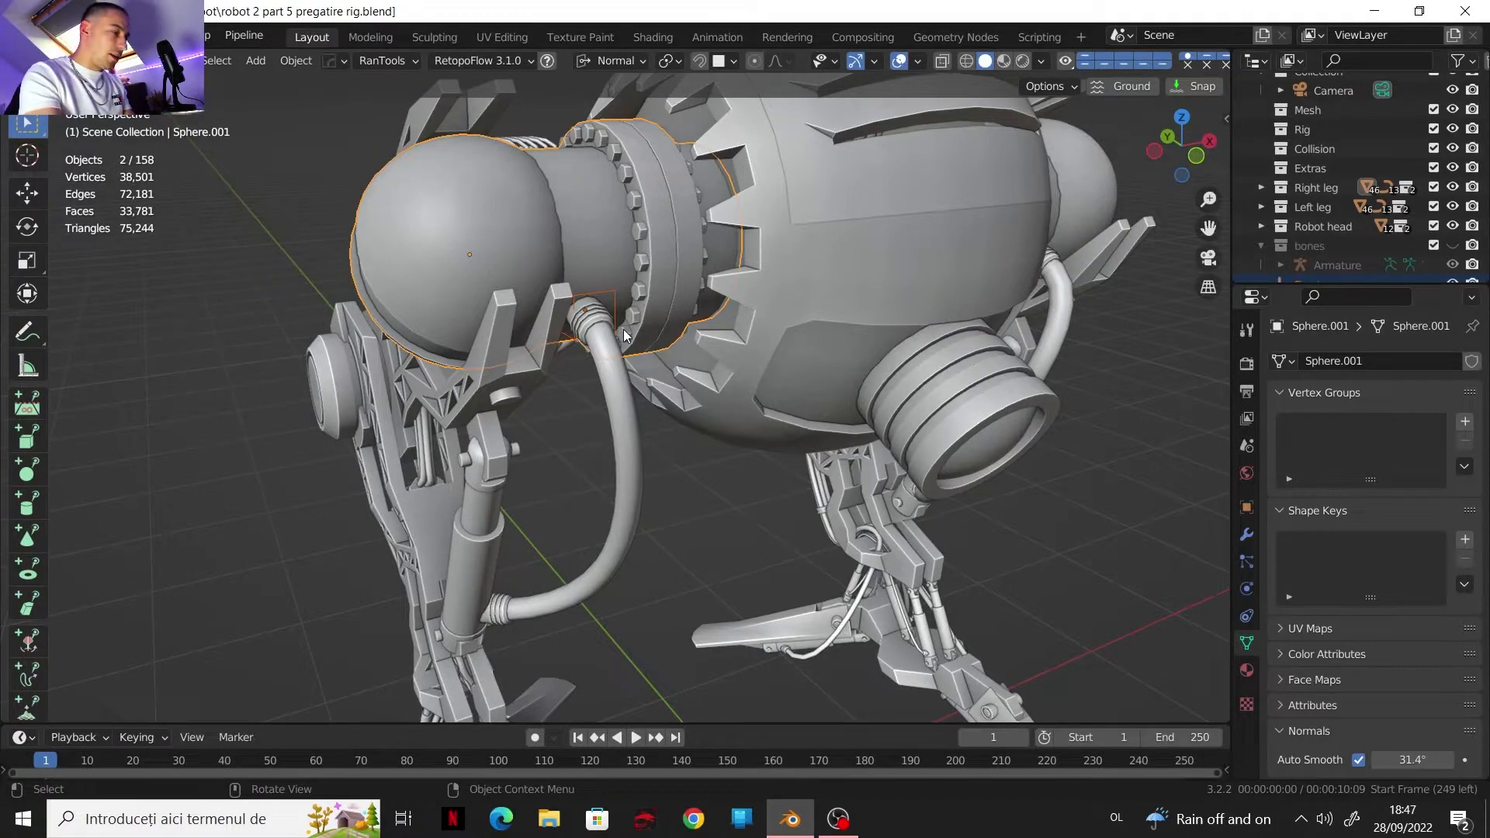
{"action": "key", "text": "ctrl+p"}
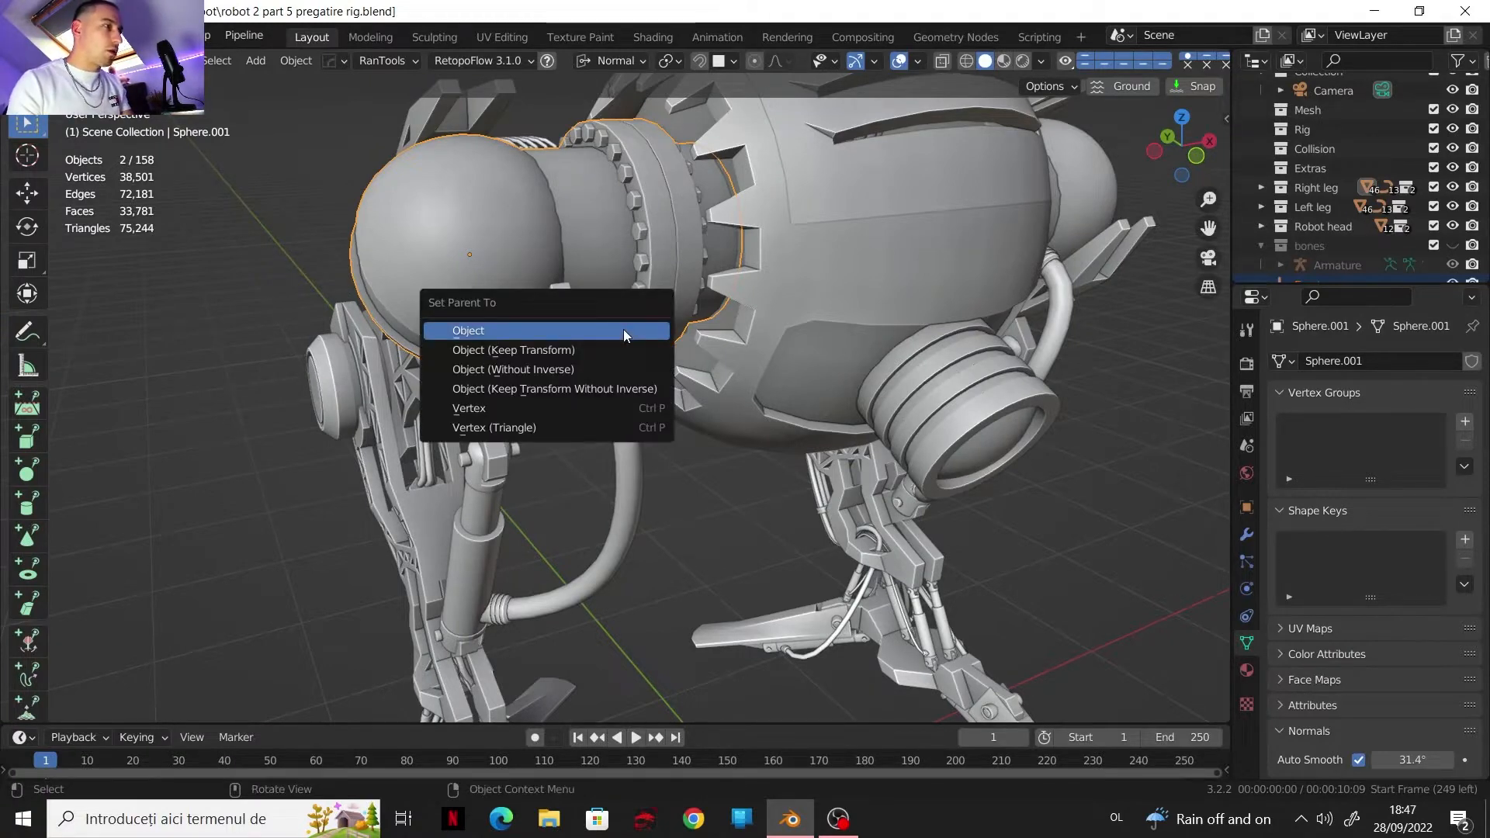
{"action": "left_click", "coordinate": [622, 330]}
Step: Test the parenting by moving the right hip sphere, and cancel the move
{"action": "left_click", "coordinate": [595, 234]}
{"action": "key", "text": "g"}
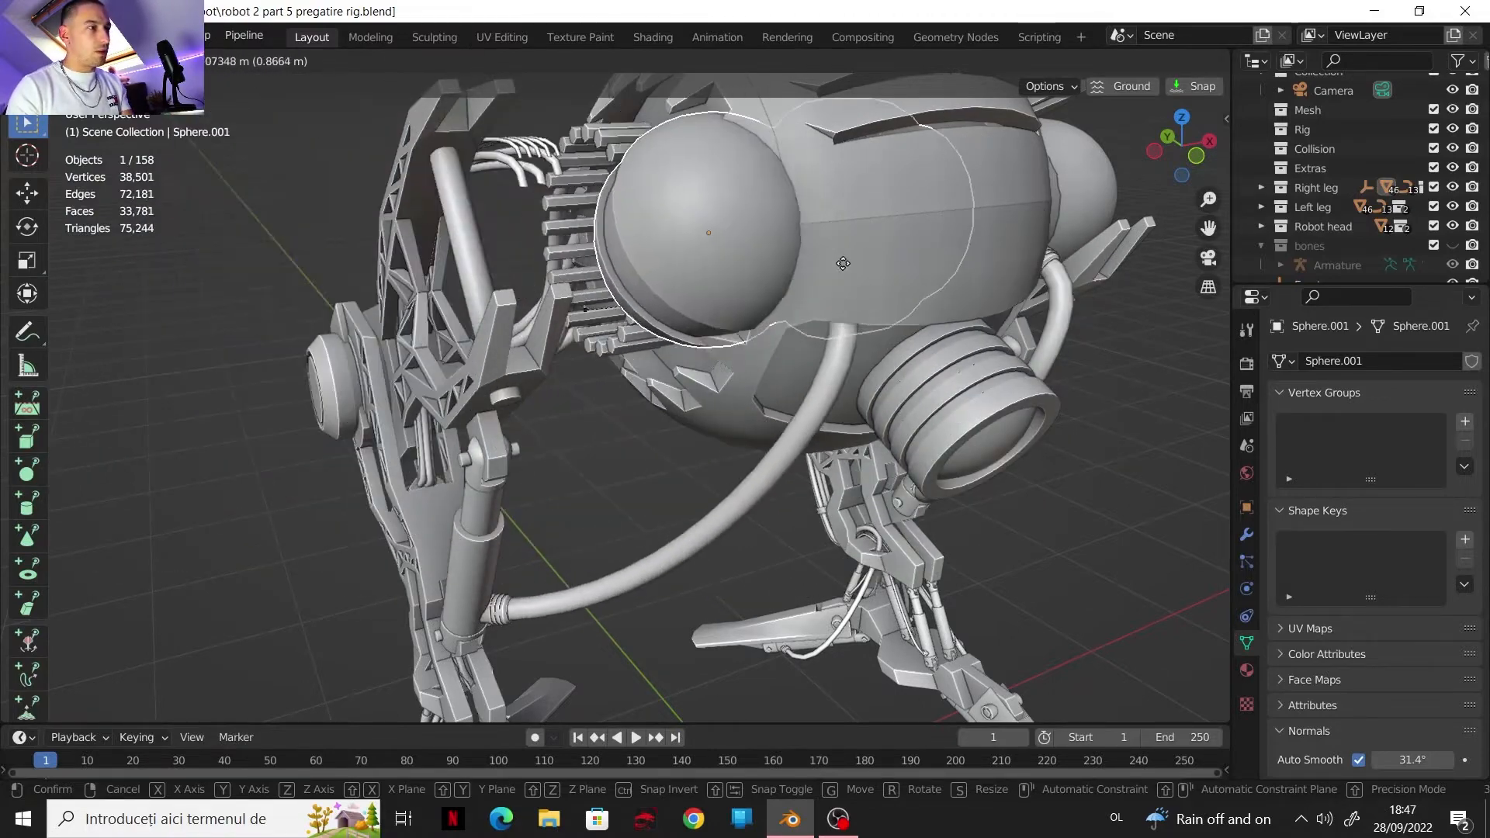
{"action": "right_click", "coordinate": [648, 225]}
Step: Hook the lower end control point of the same hose curve, at the piston, to another new empty
{"action": "middle_click_drag", "start_coordinate": [676, 402], "coordinate": [596, 356]}
{"action": "scroll", "coordinate": [667, 342], "scroll_direction": "up", "scroll_amount": 2}
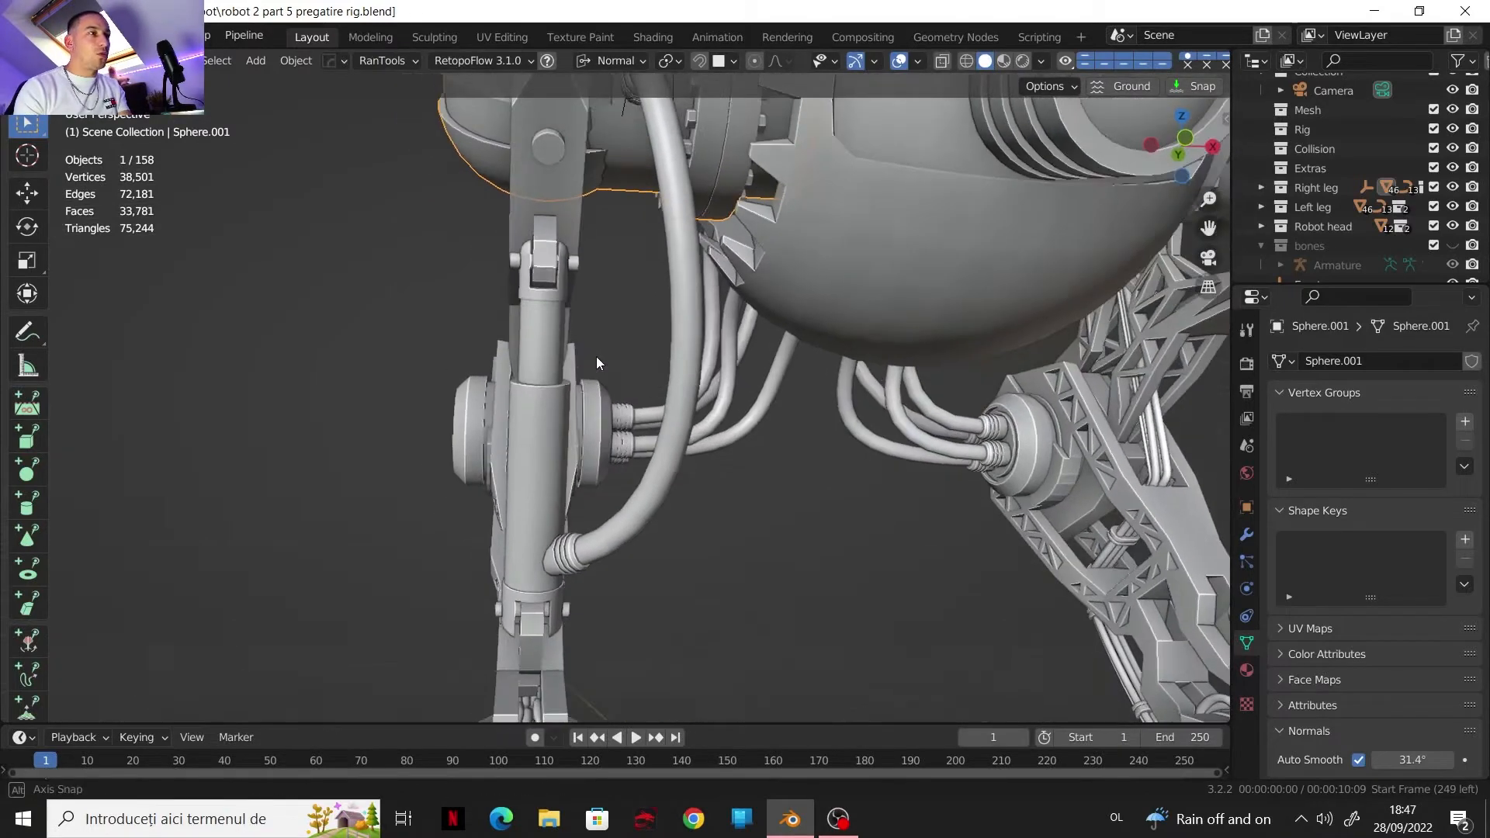
{"action": "scroll", "coordinate": [596, 357], "scroll_direction": "up", "scroll_amount": 2}
{"action": "left_click", "coordinate": [675, 525]}
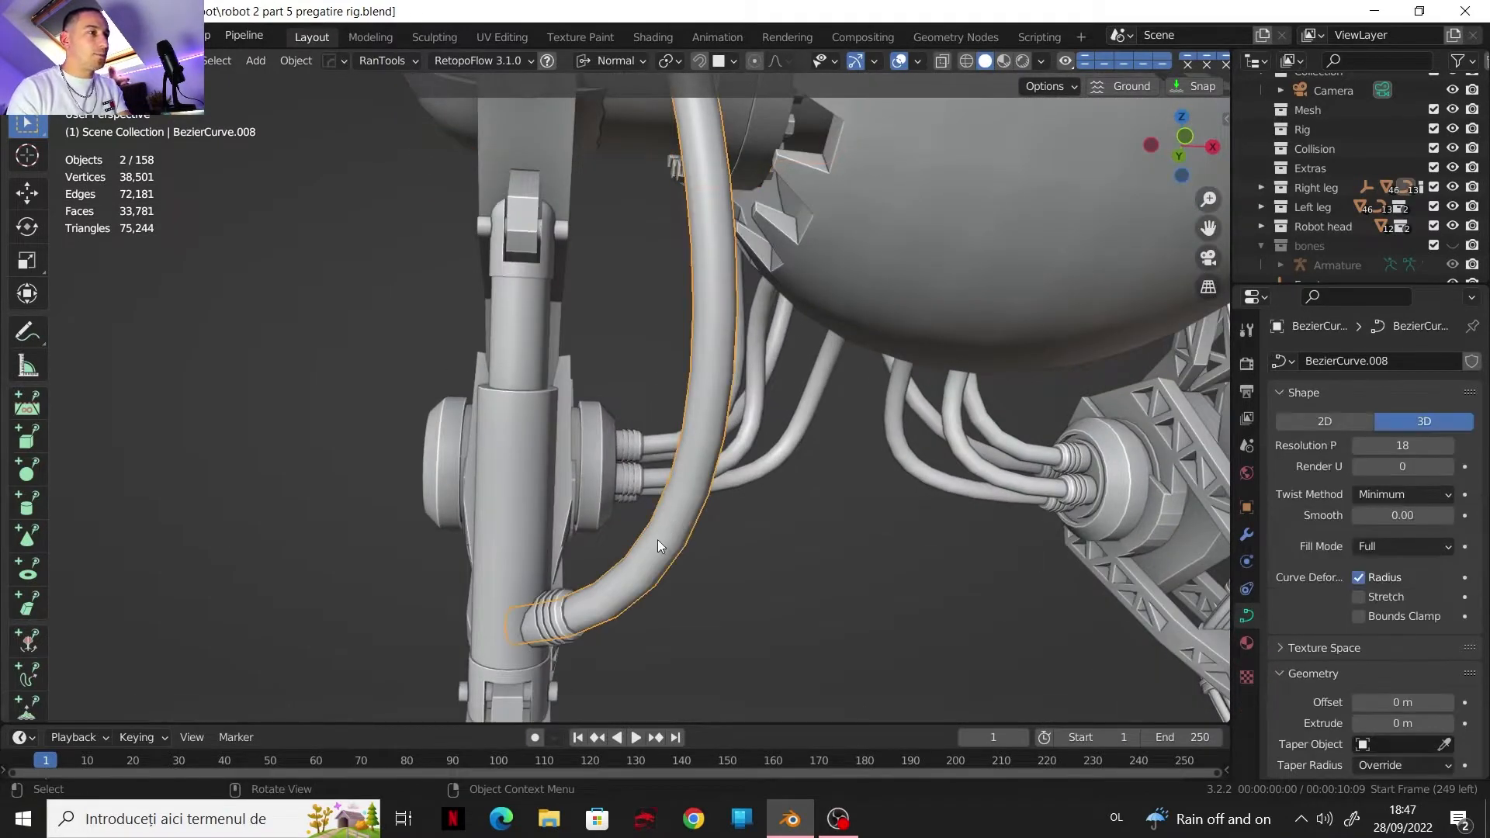
{"action": "key", "text": "Tab"}
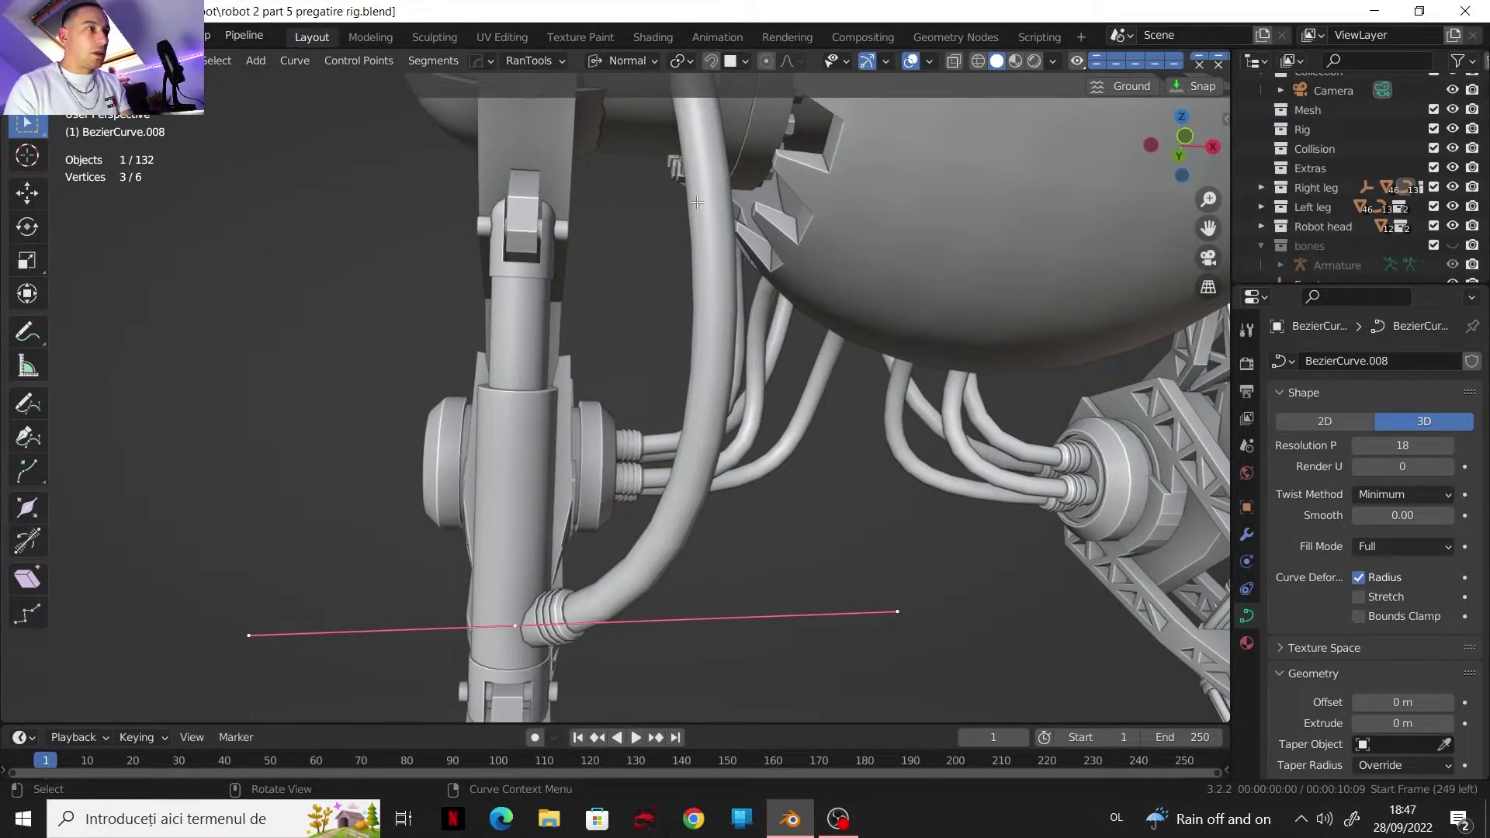
{"action": "scroll", "coordinate": [698, 203], "scroll_direction": "down", "scroll_amount": 4}
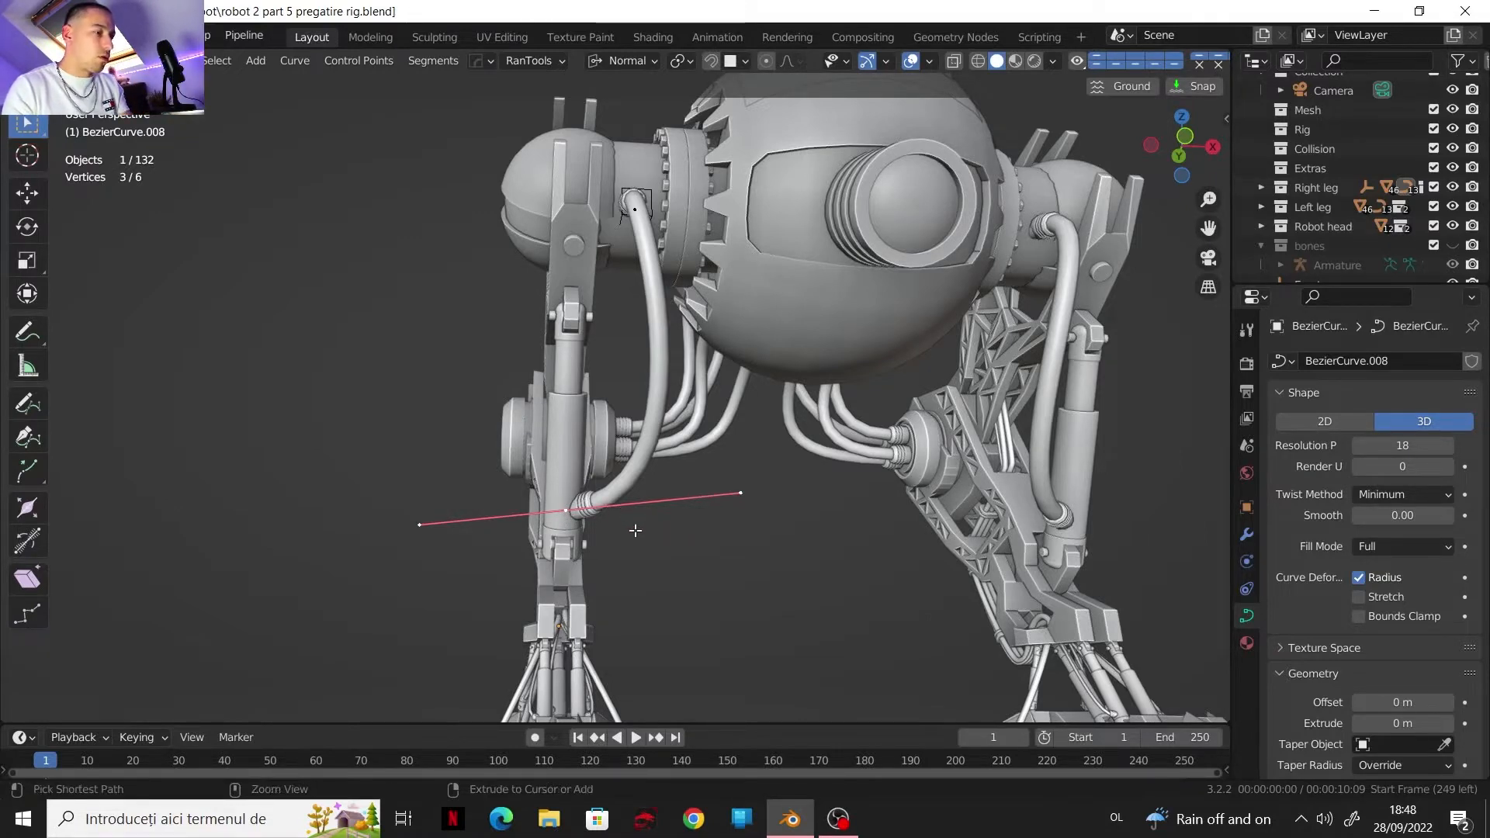
{"action": "key", "text": "ctrl+h"}
{"action": "left_click", "coordinate": [608, 527]}
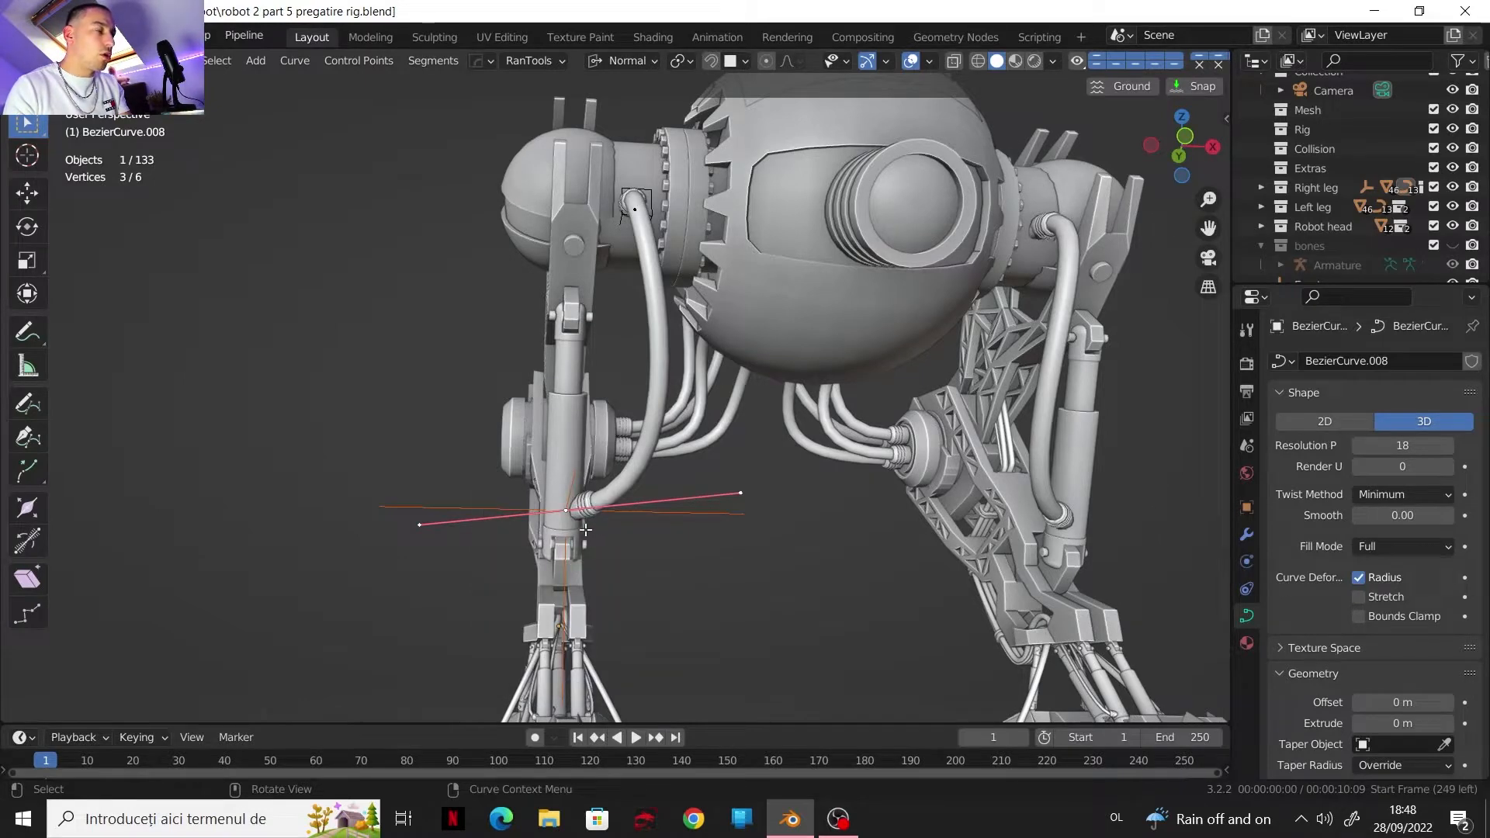
{"action": "key", "text": "Tab"}
Step: Display the lower hose empty as a small cube
{"action": "left_click", "coordinate": [636, 511]}
{"action": "left_click", "coordinate": [1371, 389]}
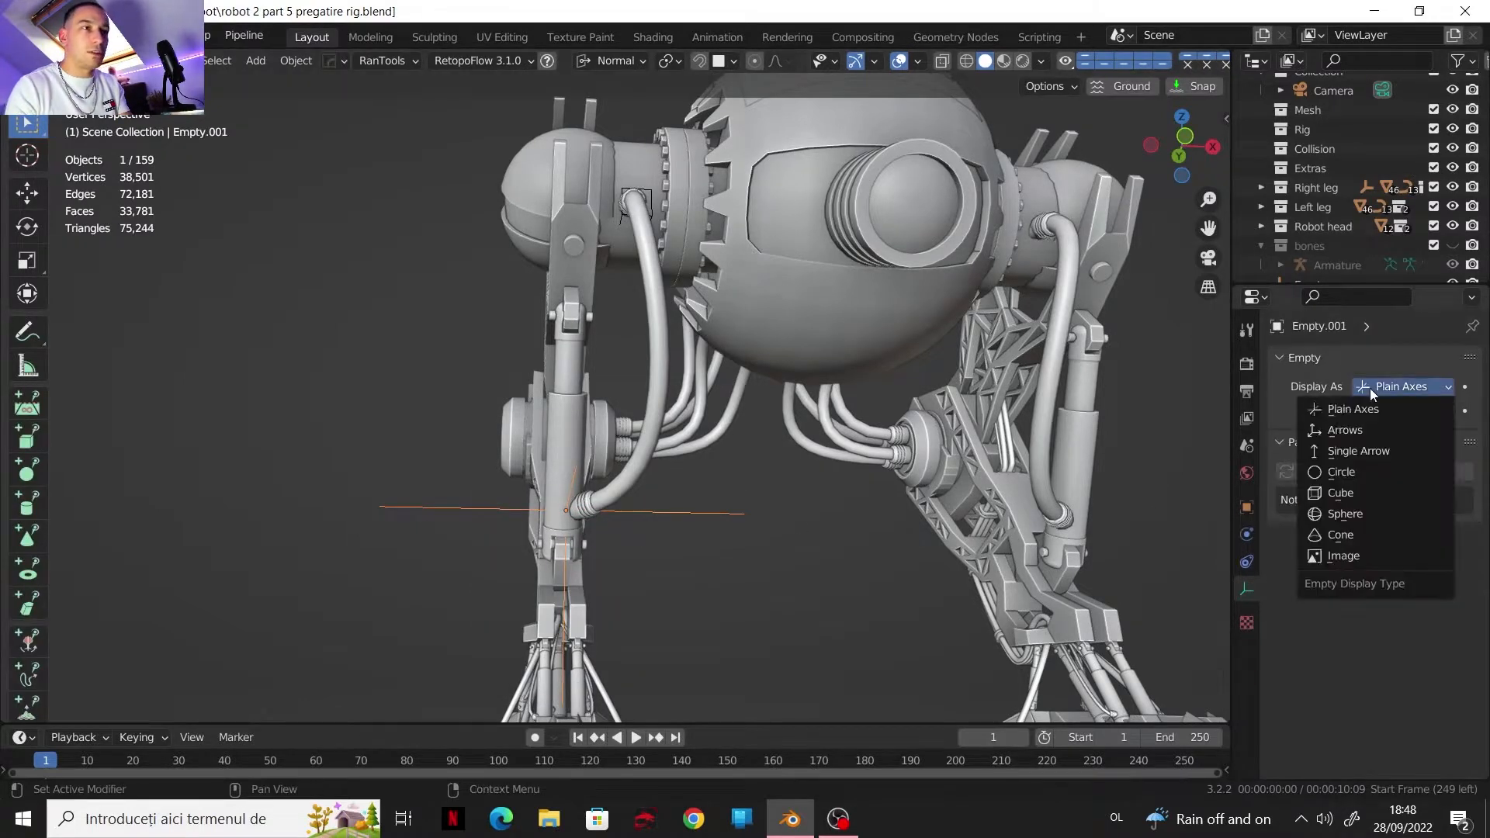
{"action": "left_click", "coordinate": [1371, 486]}
Step: Examine the cable bundle that runs along the right leg down to the foot
{"action": "middle_click_drag", "start_coordinate": [746, 481], "coordinate": [607, 343]}
{"action": "left_click", "coordinate": [627, 518], "text": "shift"}
{"action": "left_click", "coordinate": [638, 509], "text": "shift"}
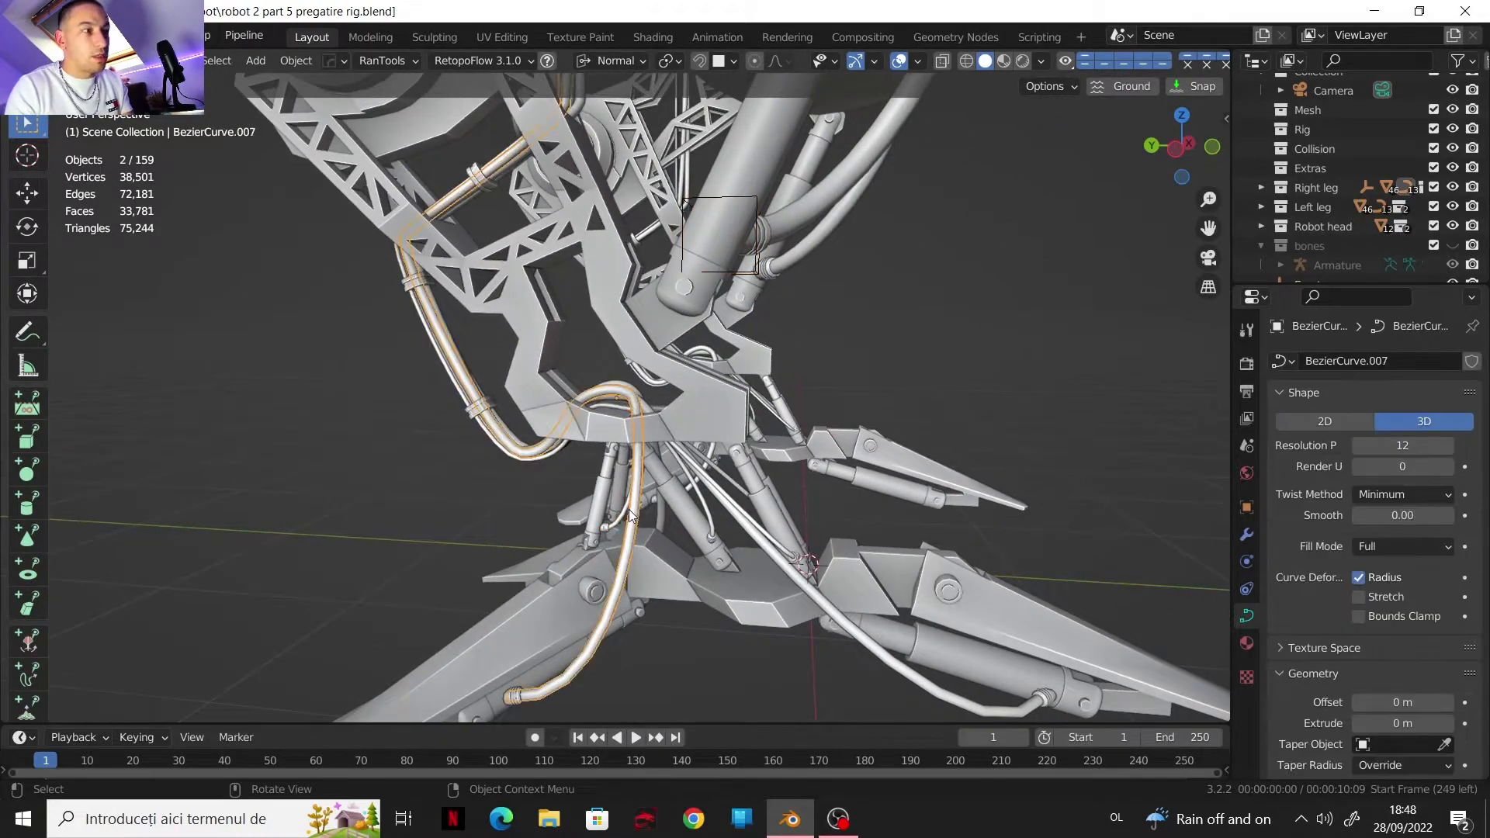
{"action": "middle_click_drag", "start_coordinate": [511, 361], "coordinate": [649, 475]}
{"action": "scroll", "coordinate": [588, 325], "scroll_direction": "down", "scroll_amount": 2}
{"action": "scroll", "coordinate": [649, 475], "scroll_direction": "up", "scroll_amount": 4}
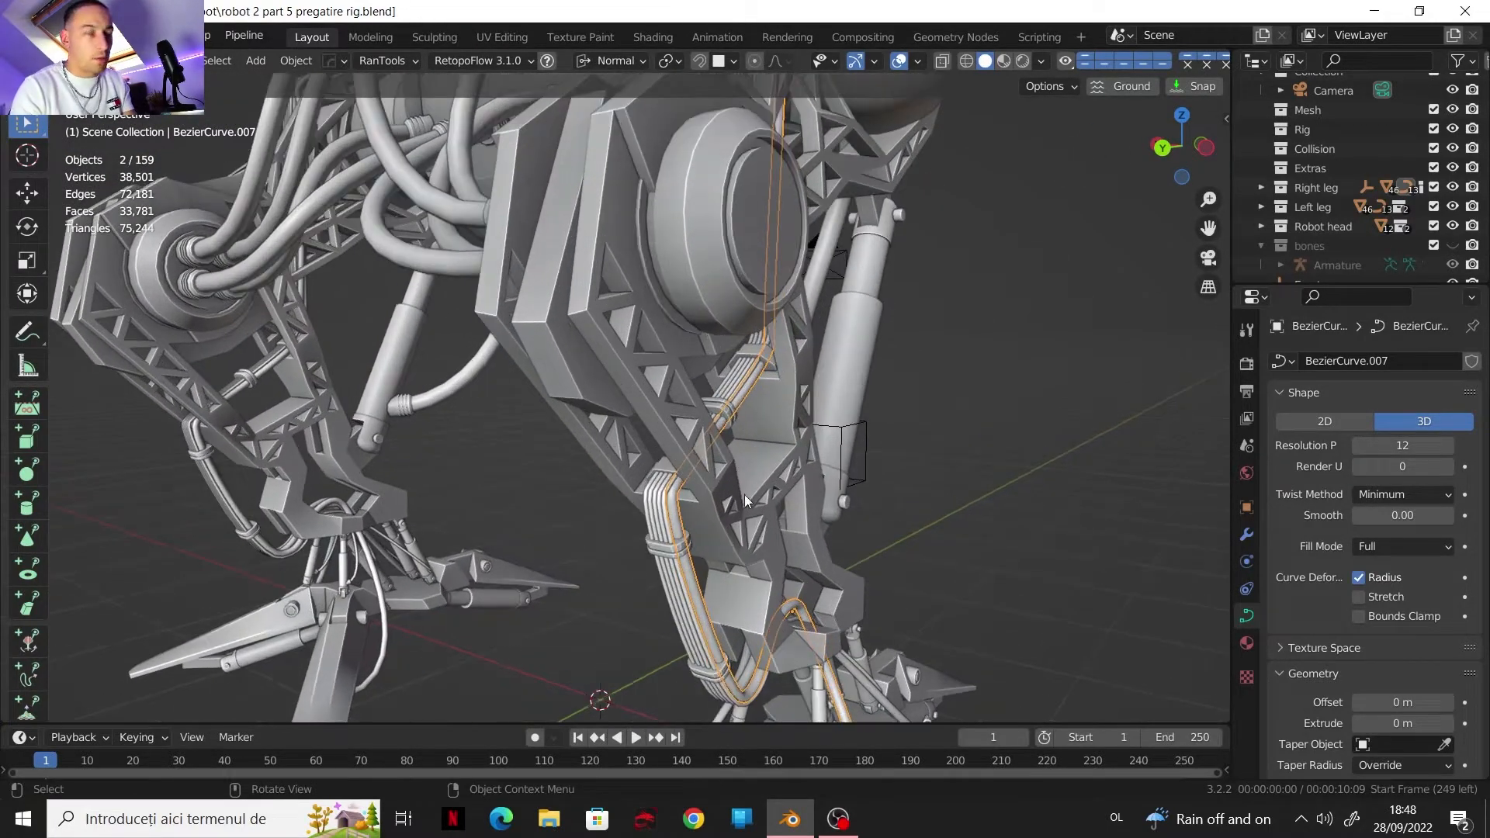
{"action": "scroll", "coordinate": [694, 458], "scroll_direction": "down", "scroll_amount": 3}
{"action": "middle_click_drag", "start_coordinate": [602, 356], "coordinate": [732, 504], "text": "shift"}
{"action": "scroll", "coordinate": [575, 342], "scroll_direction": "up", "scroll_amount": 2}
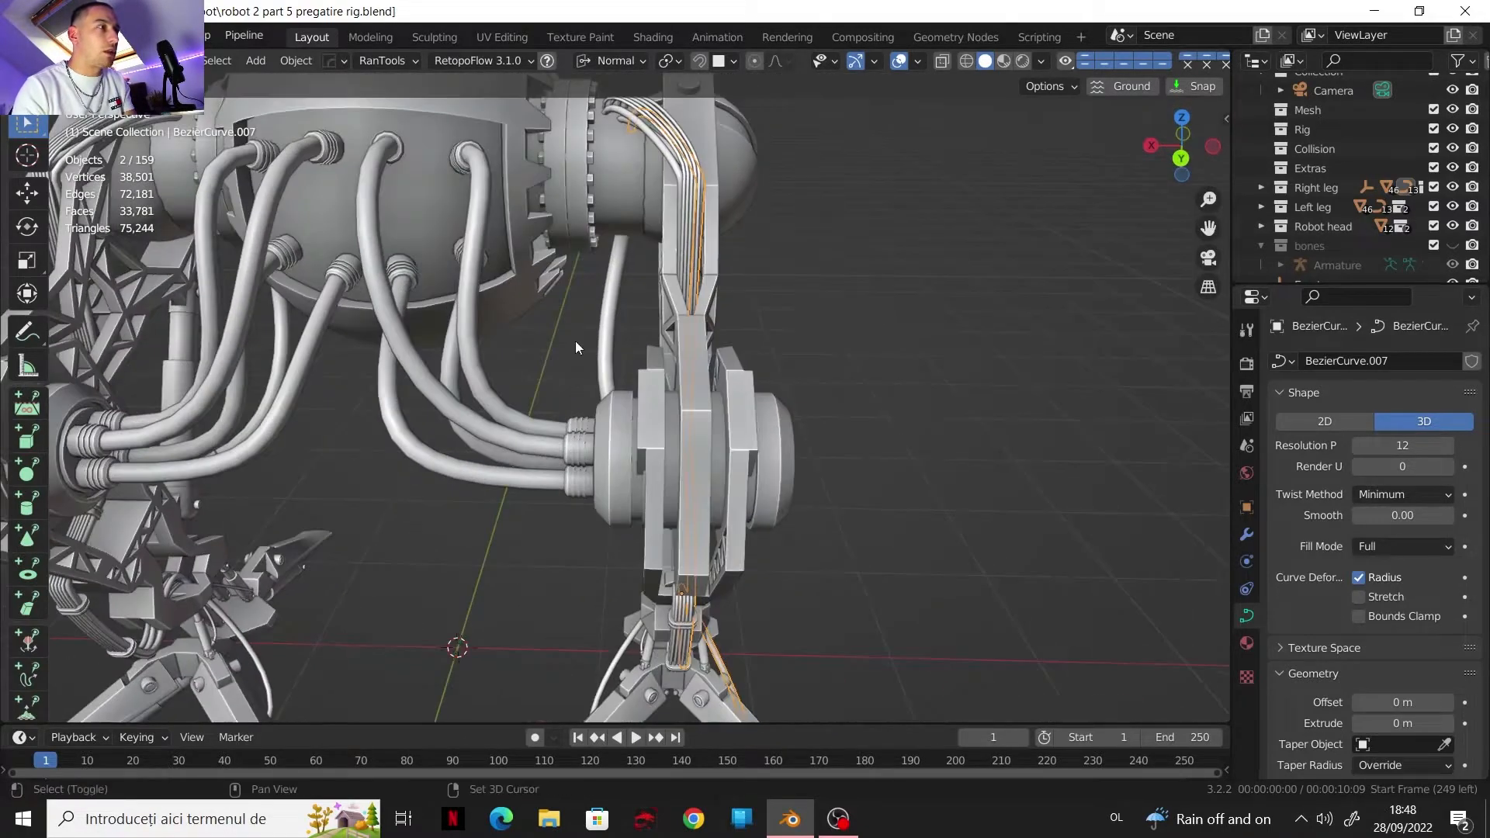
Step: Examine the individual hoses between the back of the body and the right knee, and the lower leg cables
{"action": "middle_click_drag", "start_coordinate": [526, 272], "coordinate": [566, 329], "text": "shift"}
{"action": "left_click", "coordinate": [538, 286]}
{"action": "left_click", "coordinate": [542, 263]}
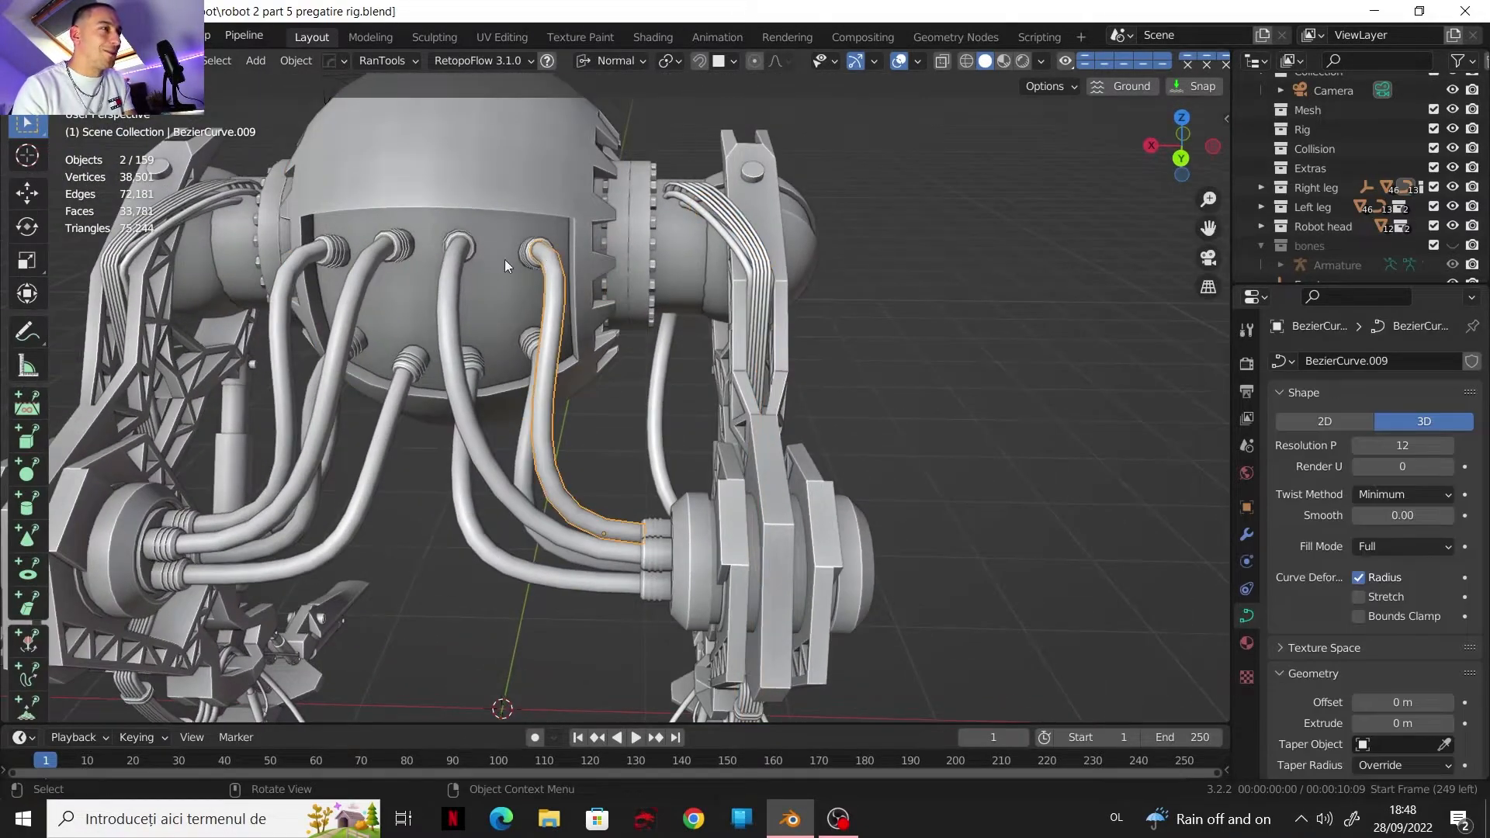
{"action": "left_click", "coordinate": [453, 267]}
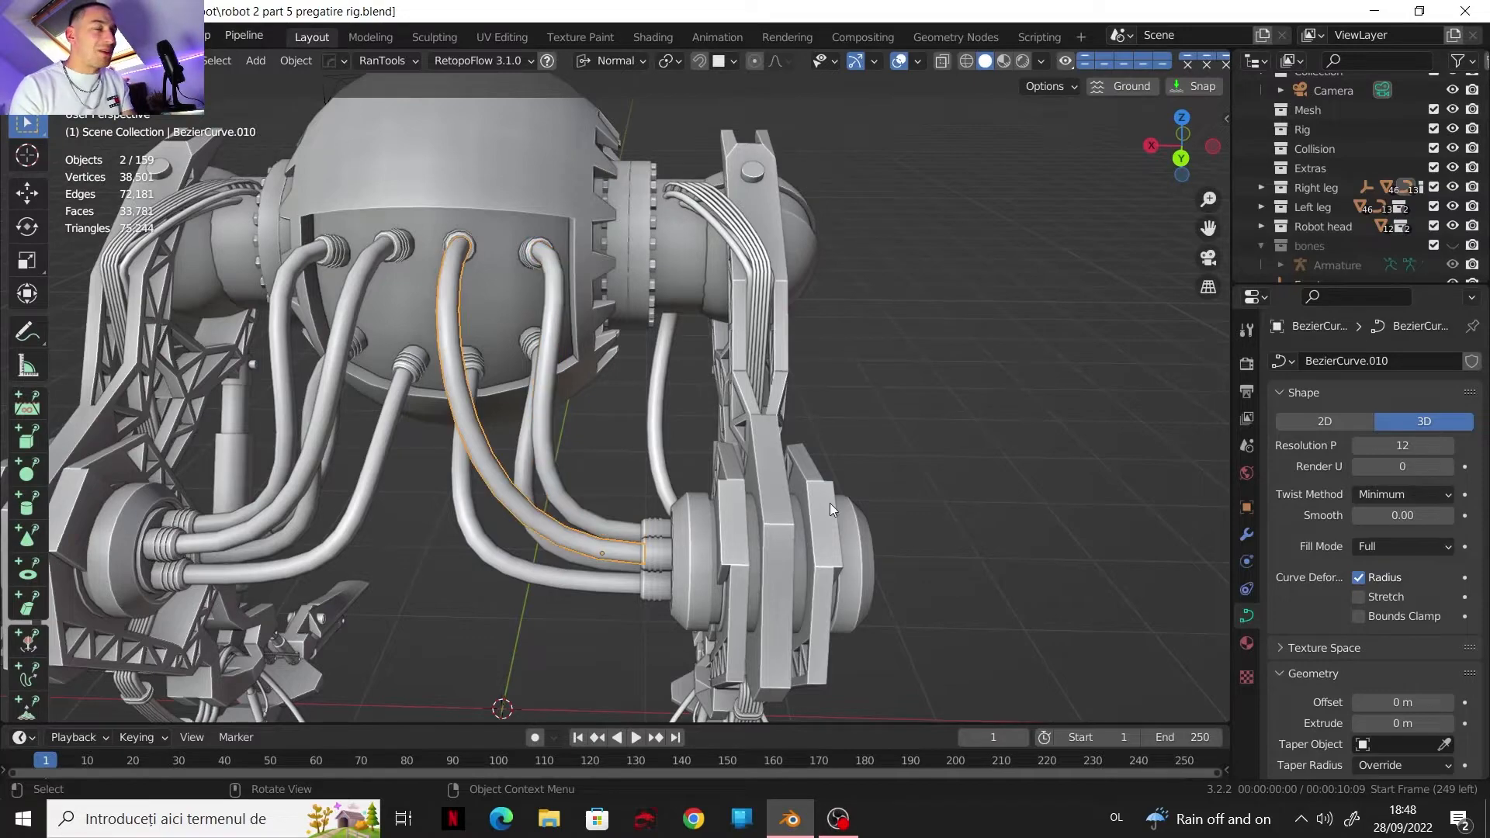
{"action": "middle_click_drag", "start_coordinate": [812, 595], "coordinate": [562, 280]}
{"action": "scroll", "coordinate": [562, 286], "scroll_direction": "up", "scroll_amount": 2}
{"action": "middle_click_drag", "start_coordinate": [602, 497], "coordinate": [631, 343], "text": "shift"}
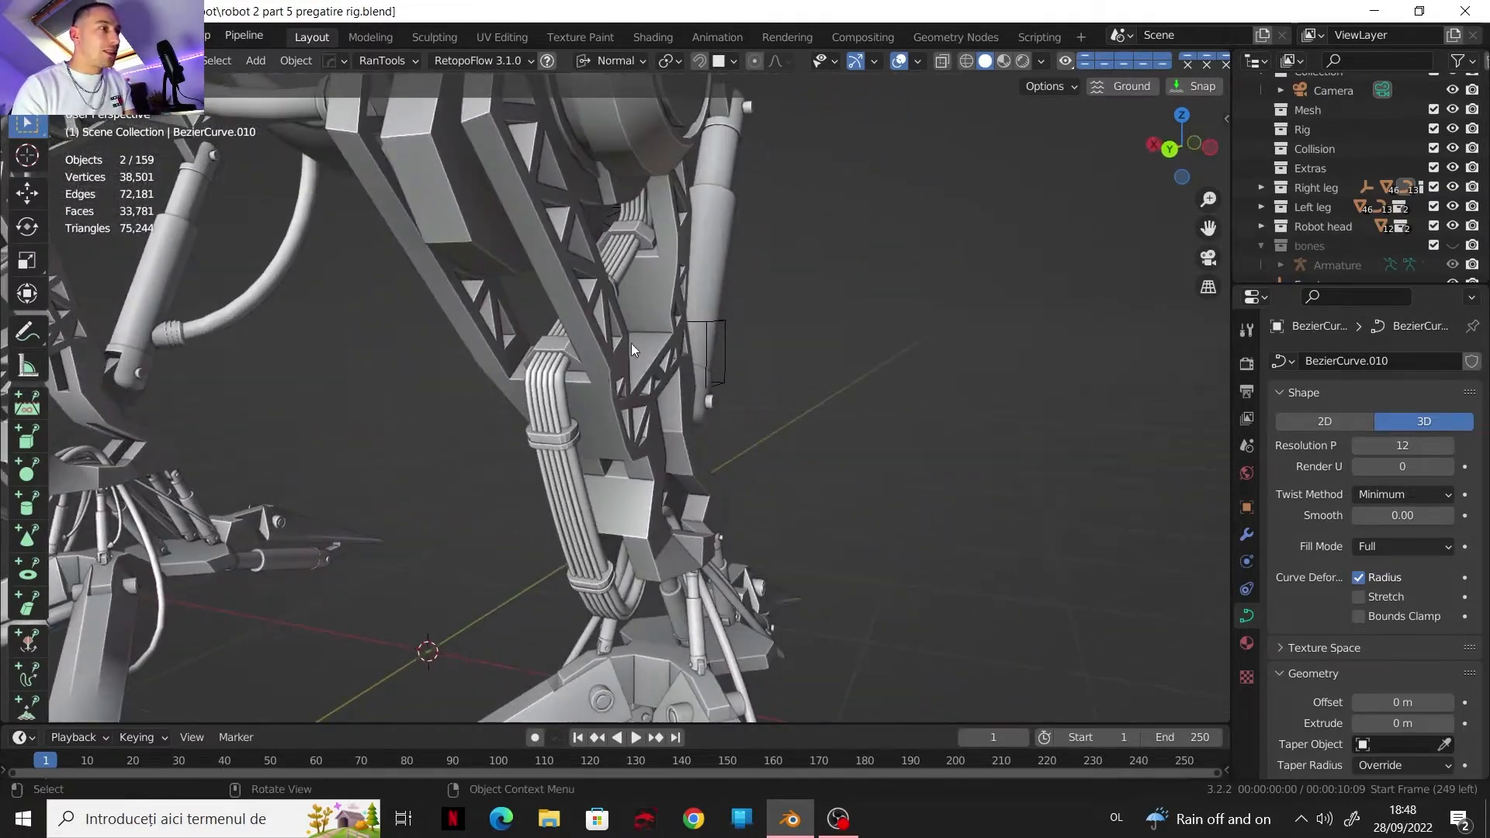
Step: Hook the bend control point of the third cable in the knee bundle to a new empty object
{"action": "scroll", "coordinate": [507, 380], "scroll_direction": "up", "scroll_amount": 4}
{"action": "middle_click_drag", "start_coordinate": [506, 380], "coordinate": [658, 435]}
{"action": "left_click", "coordinate": [658, 435]}
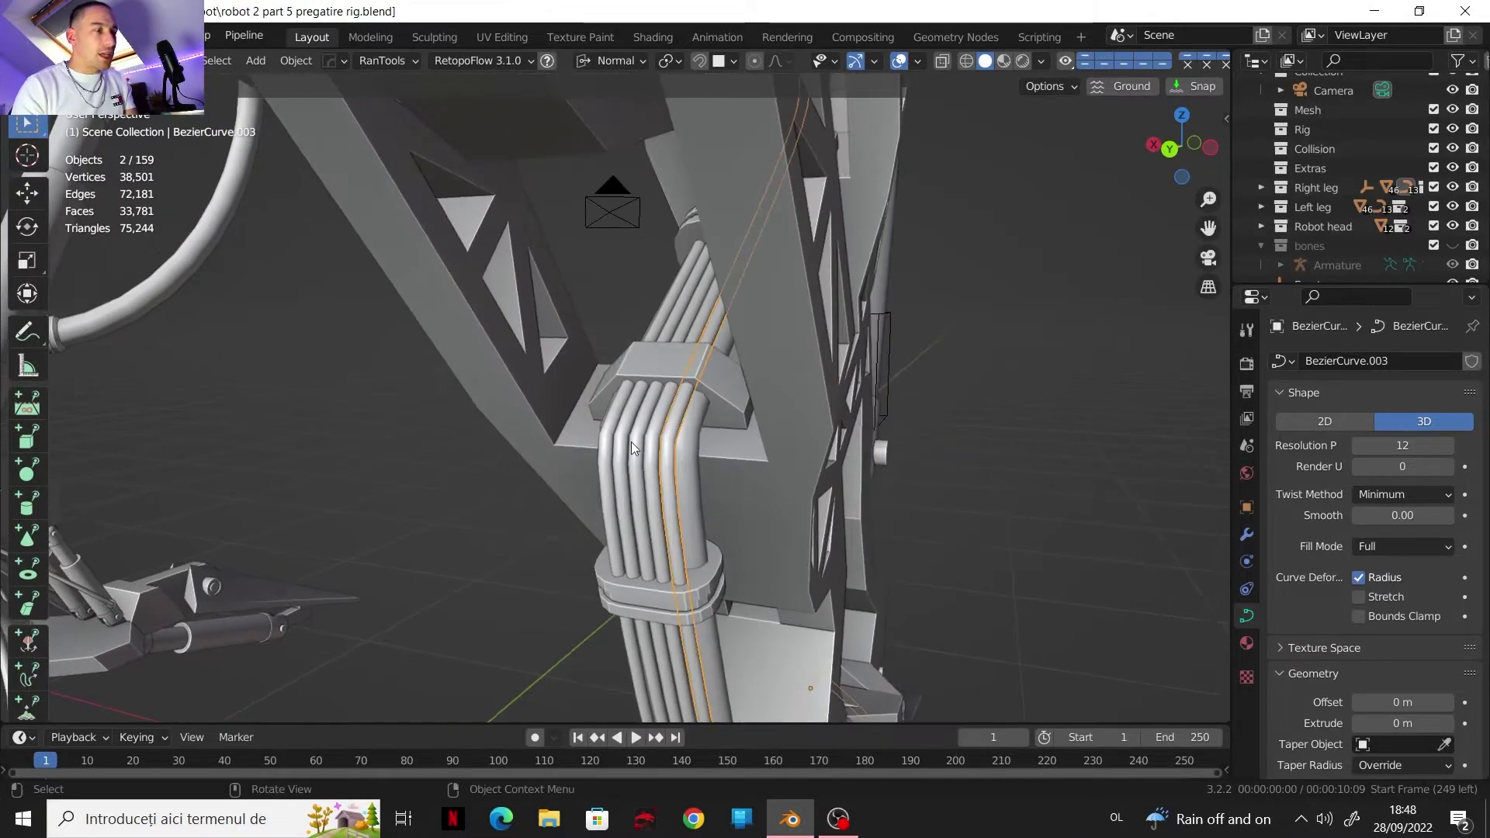
{"action": "left_click", "coordinate": [635, 435]}
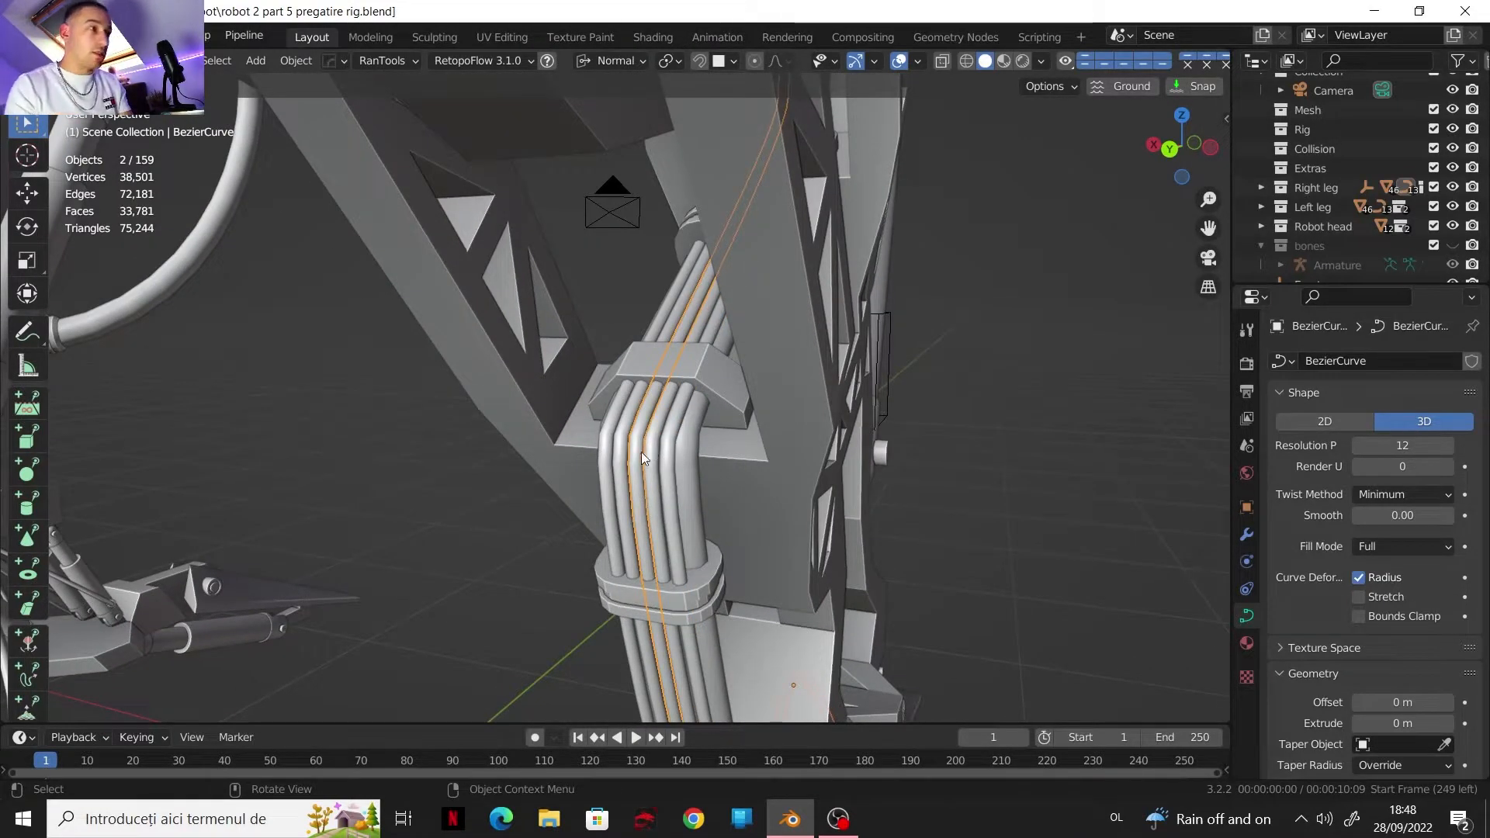
{"action": "key", "text": "Tab"}
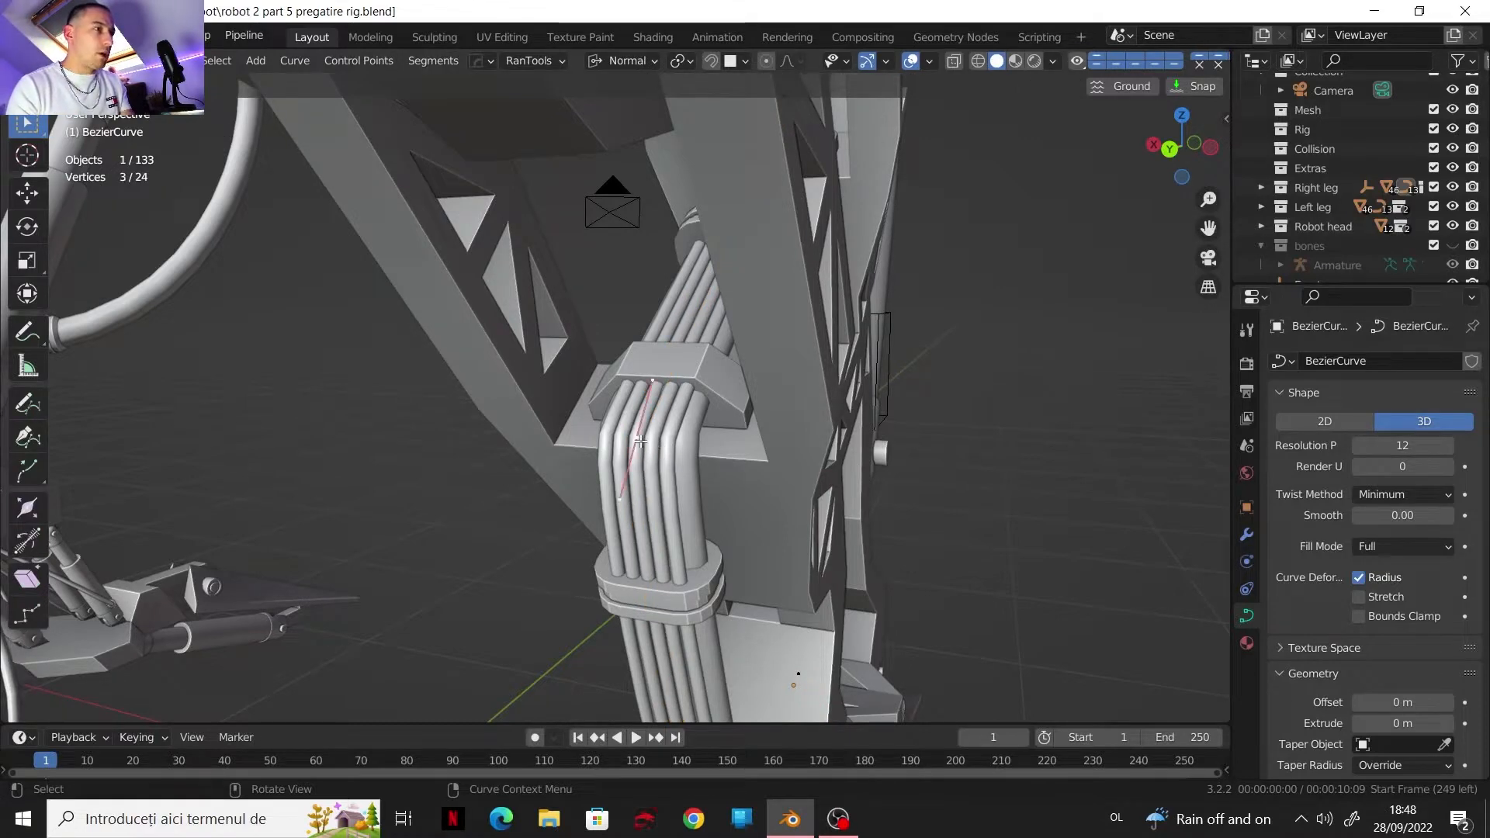
{"action": "middle_click_drag", "start_coordinate": [666, 420], "coordinate": [640, 422]}
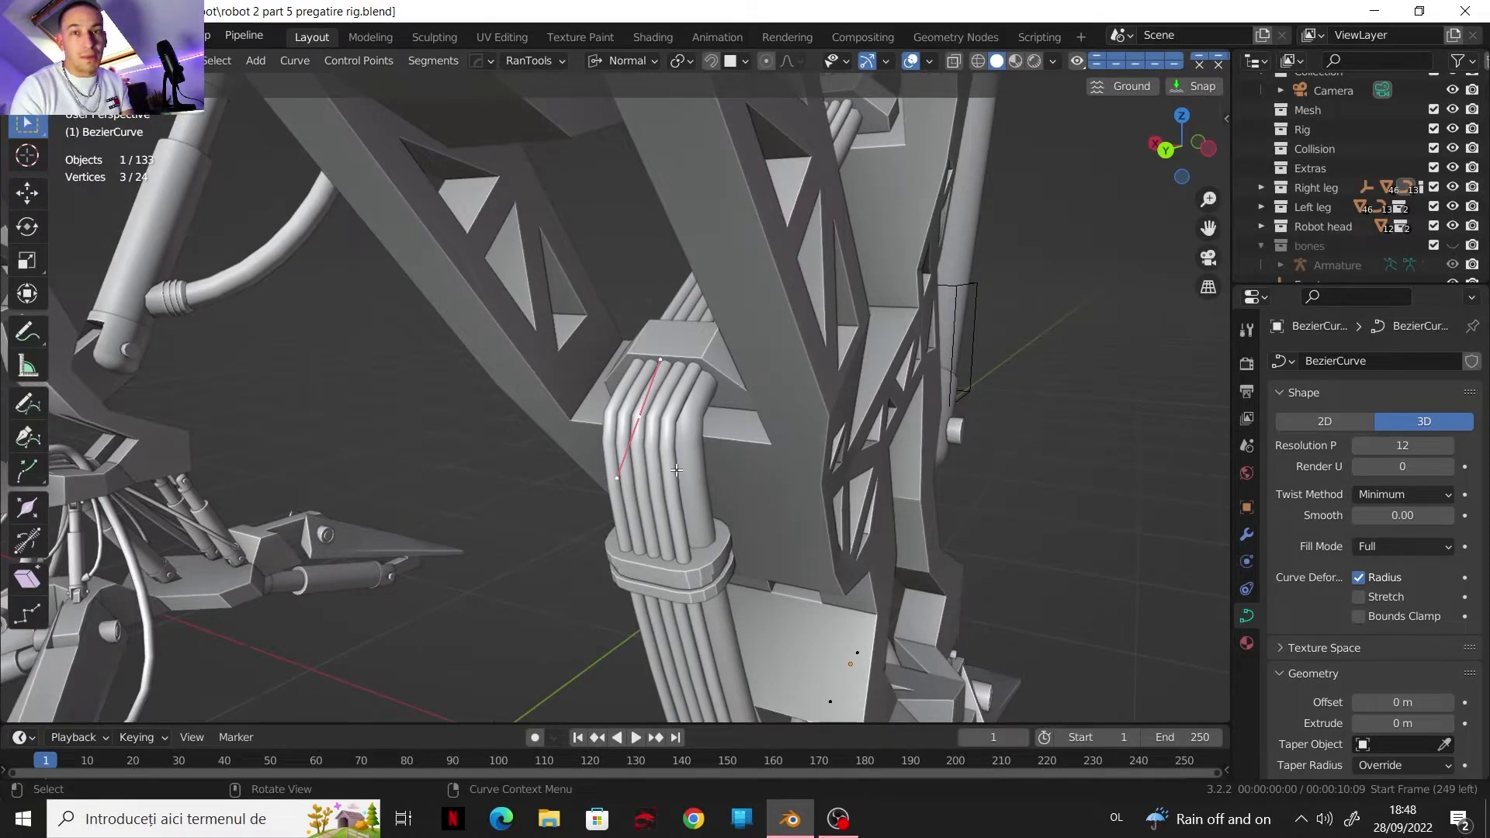
{"action": "key", "text": "ctrl+h"}
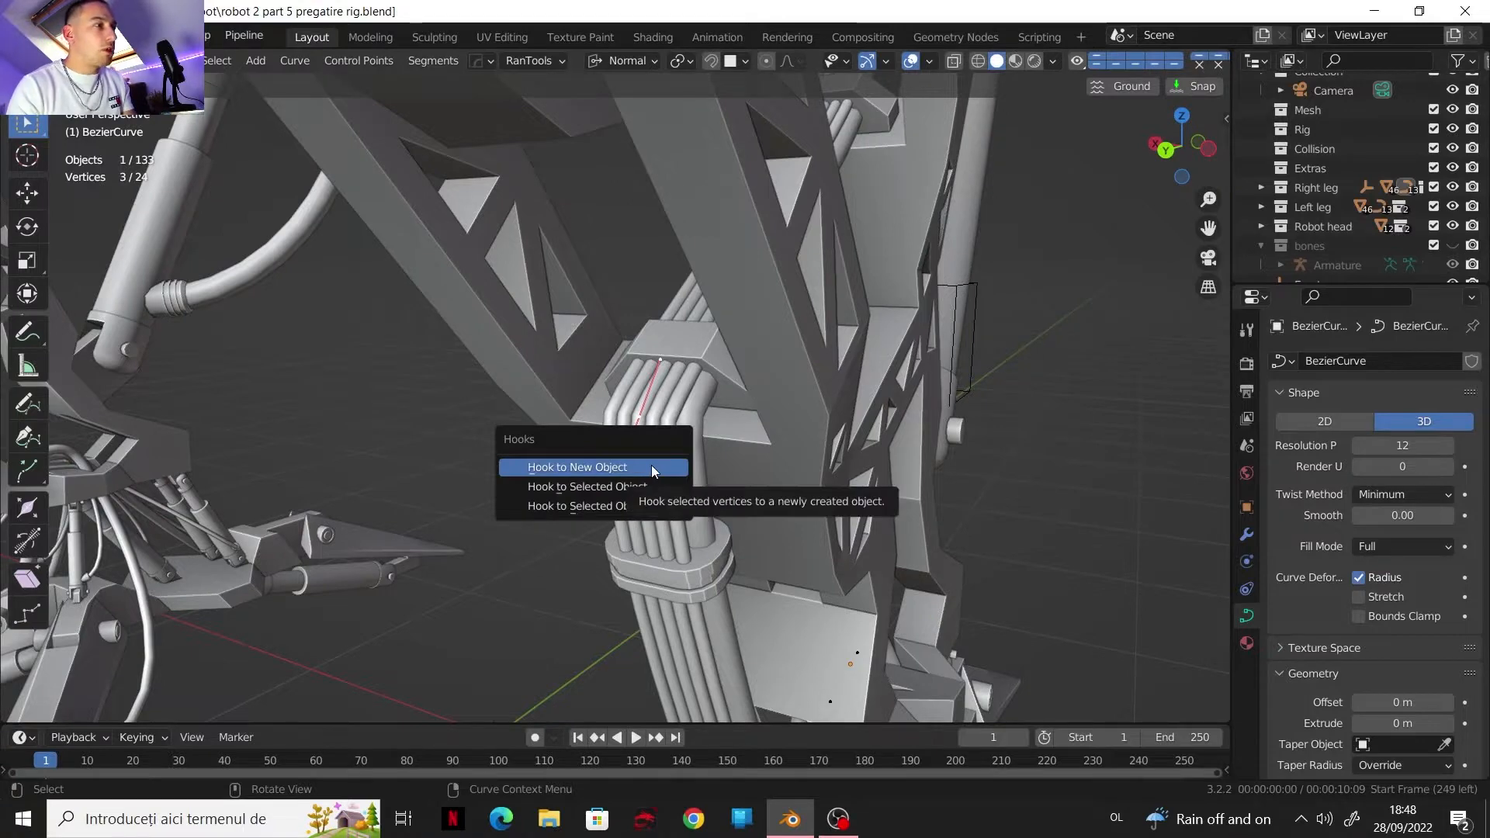
{"action": "left_click", "coordinate": [650, 464]}
{"action": "key", "text": "Tab"}
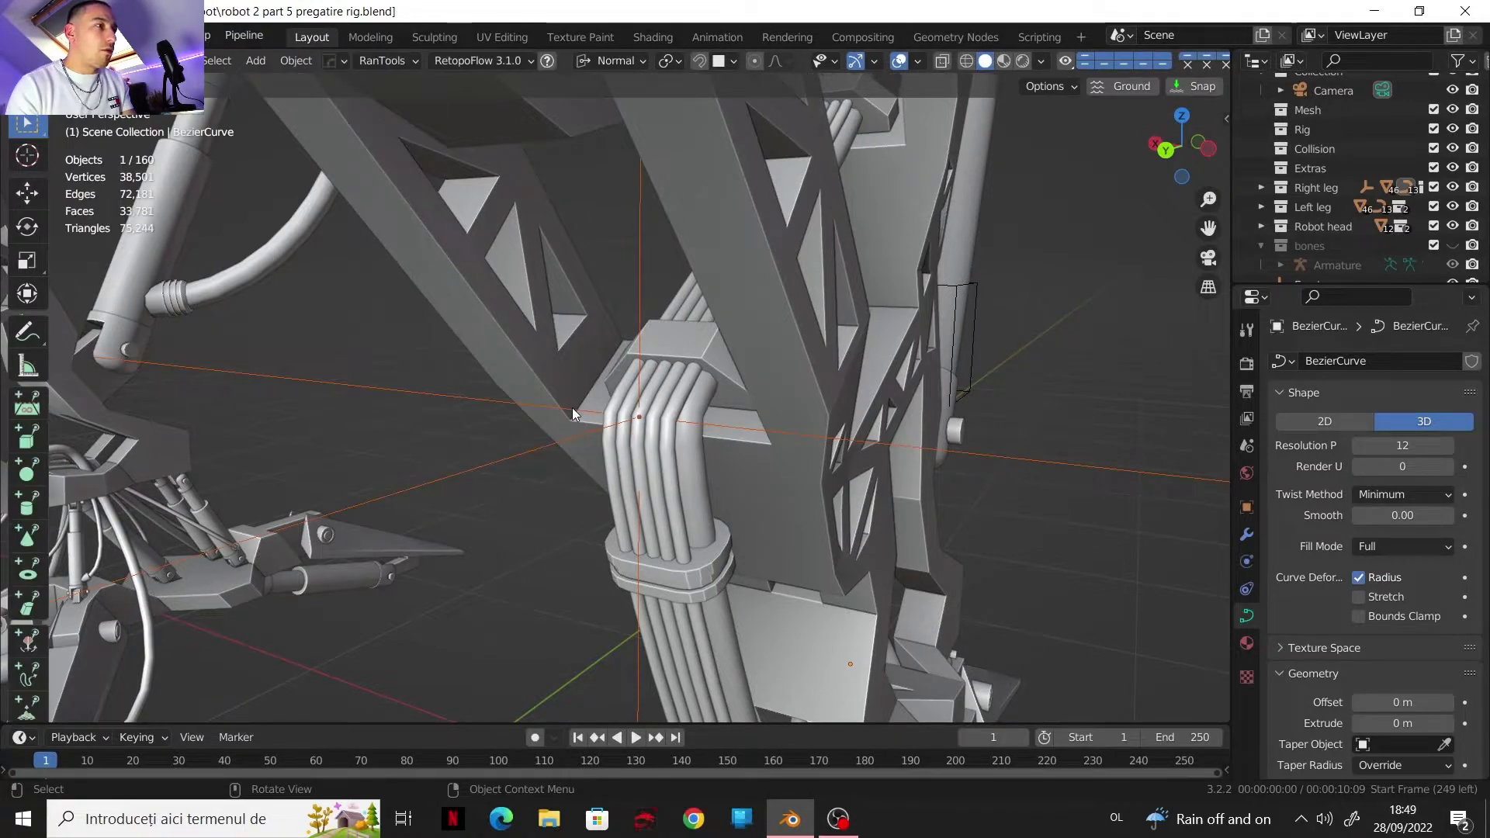
Step: Display the new knee empty as a sphere with a size of 0.1 m
{"action": "left_click", "coordinate": [571, 408]}
{"action": "left_click", "coordinate": [1384, 392]}
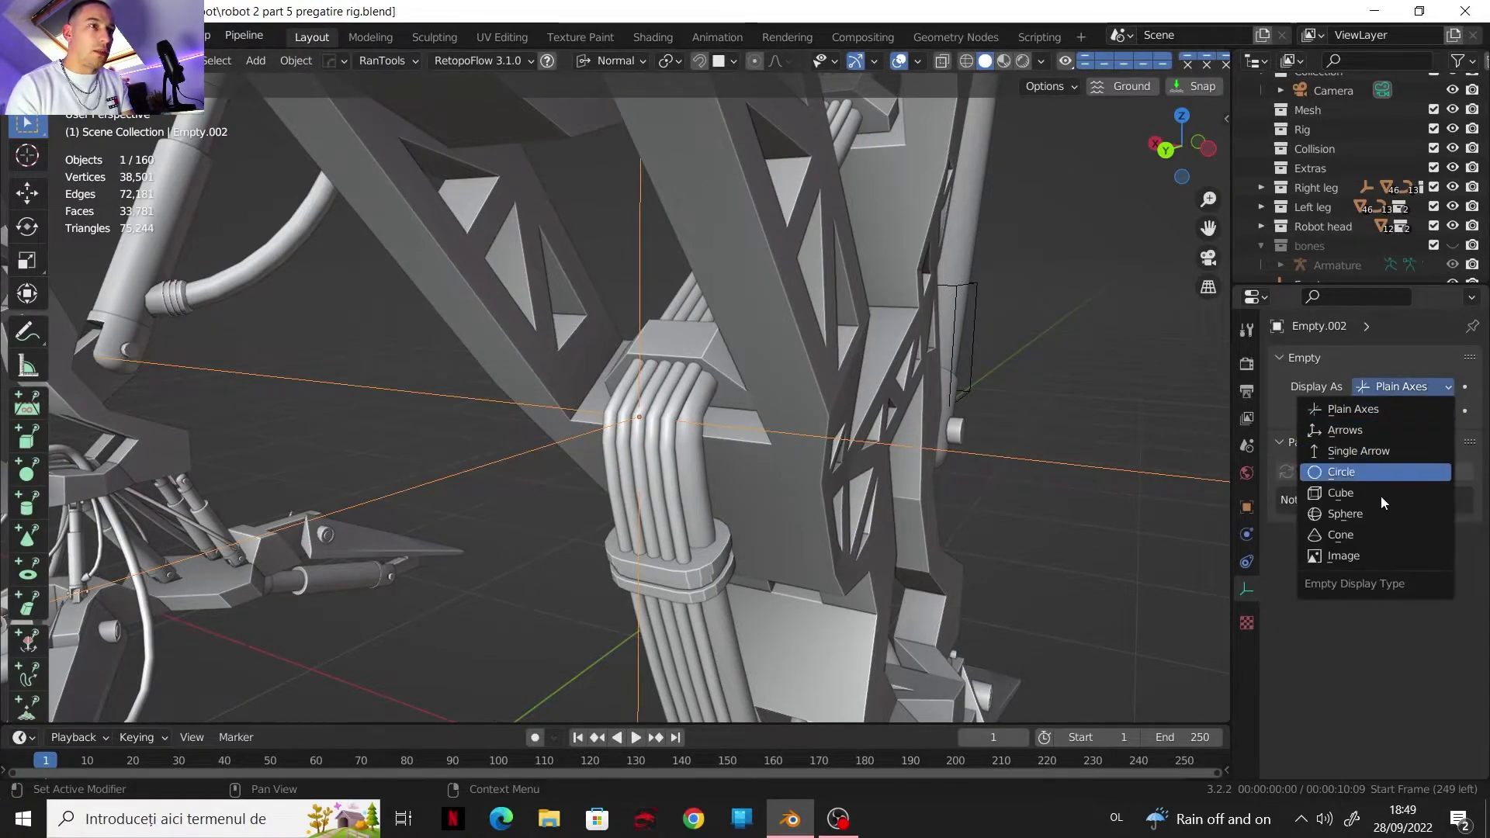
{"action": "left_click", "coordinate": [1364, 512]}
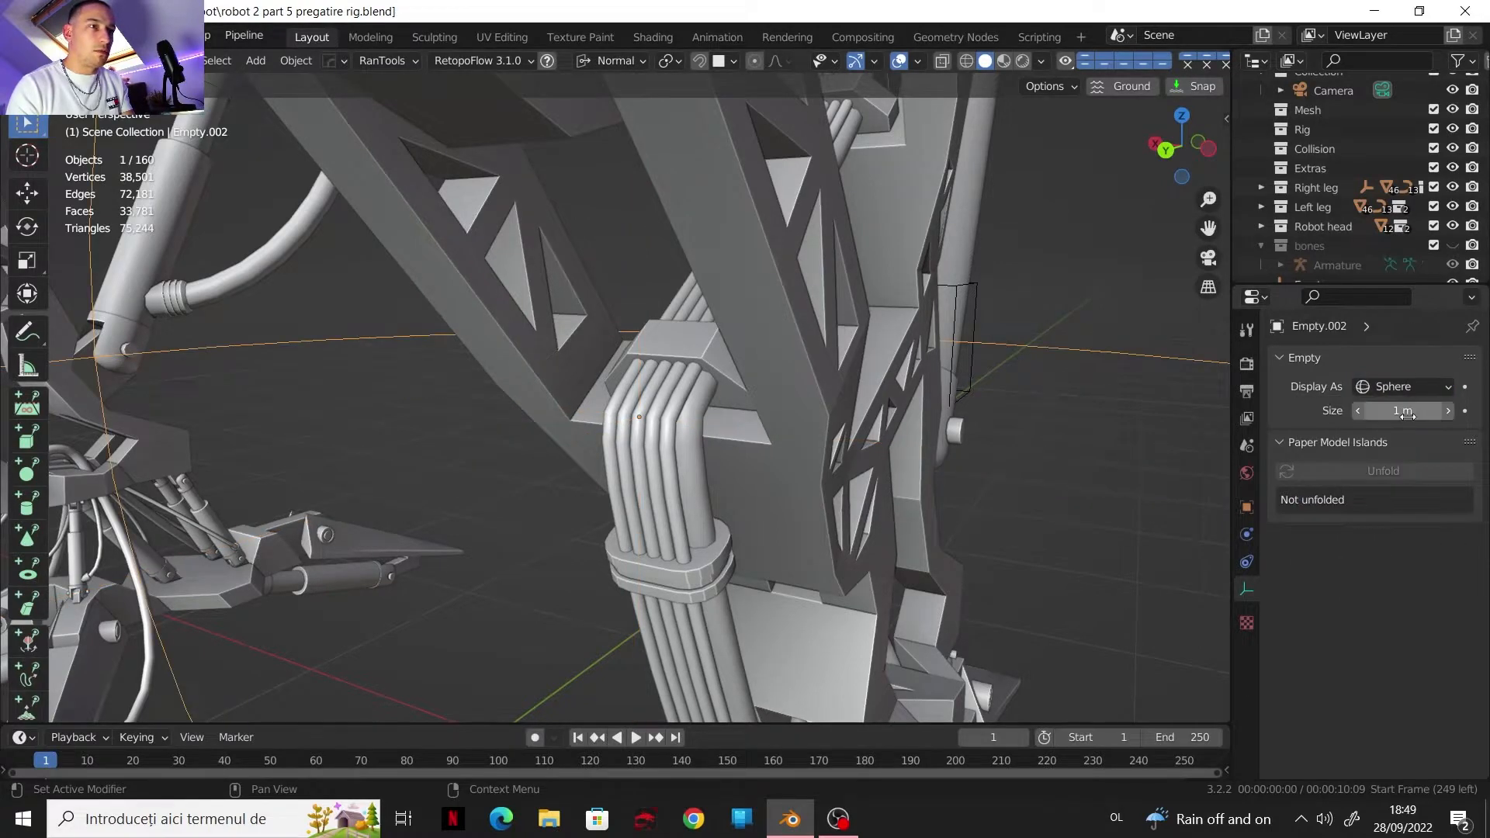
{"action": "mouse_move", "coordinate": [1399, 420]}
{"action": "left_mouse_down"}
{"action": "mouse_move", "coordinate": [1370, 419]}
{"action": "mouse_move", "coordinate": [1399, 419]}
{"action": "left_mouse_up"}
{"action": "scroll", "coordinate": [701, 427], "scroll_direction": "up", "scroll_amount": 2}
{"action": "middle_click_drag", "start_coordinate": [701, 427], "coordinate": [680, 475]}
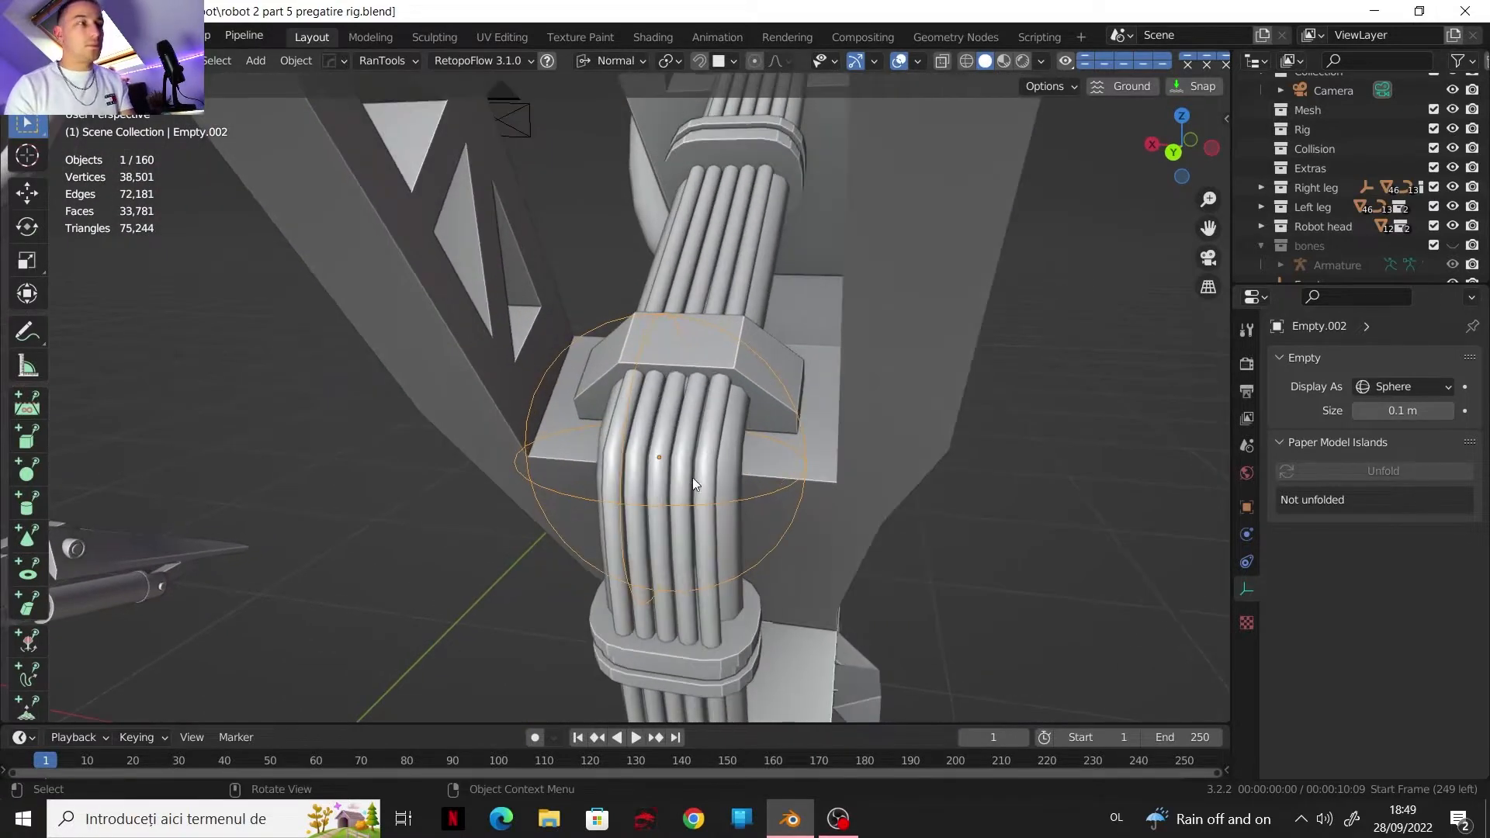
Step: Test the hook on the third cable by moving the sphere empty, and cancel the move
{"action": "scroll", "coordinate": [798, 474], "scroll_direction": "down", "scroll_amount": 2}
{"action": "key", "text": "g"}
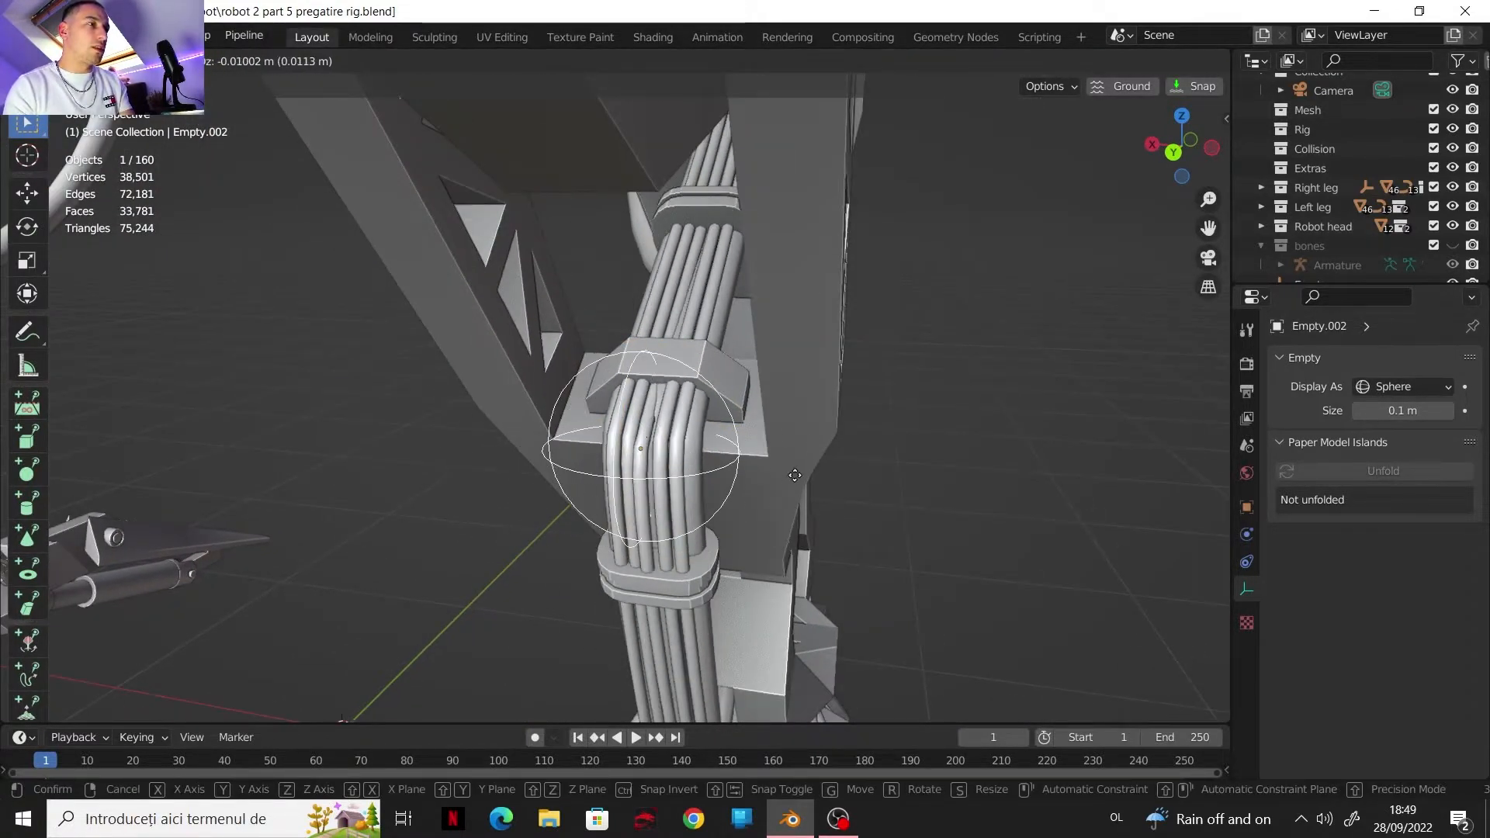
{"action": "right_click", "coordinate": [609, 427]}
{"action": "scroll", "coordinate": [649, 436], "scroll_direction": "up", "scroll_amount": 3}
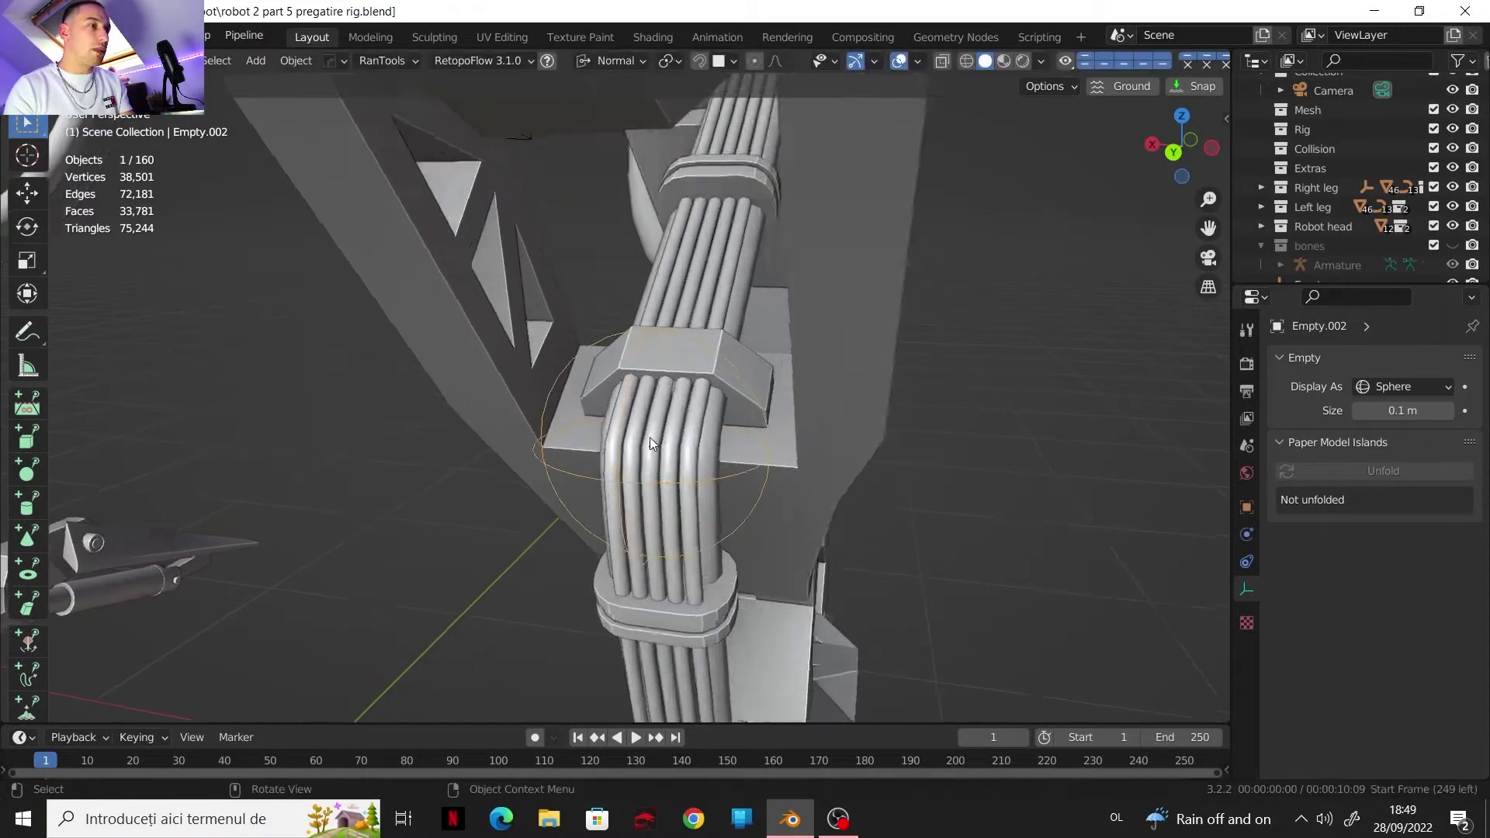
{"action": "left_click", "coordinate": [695, 474]}
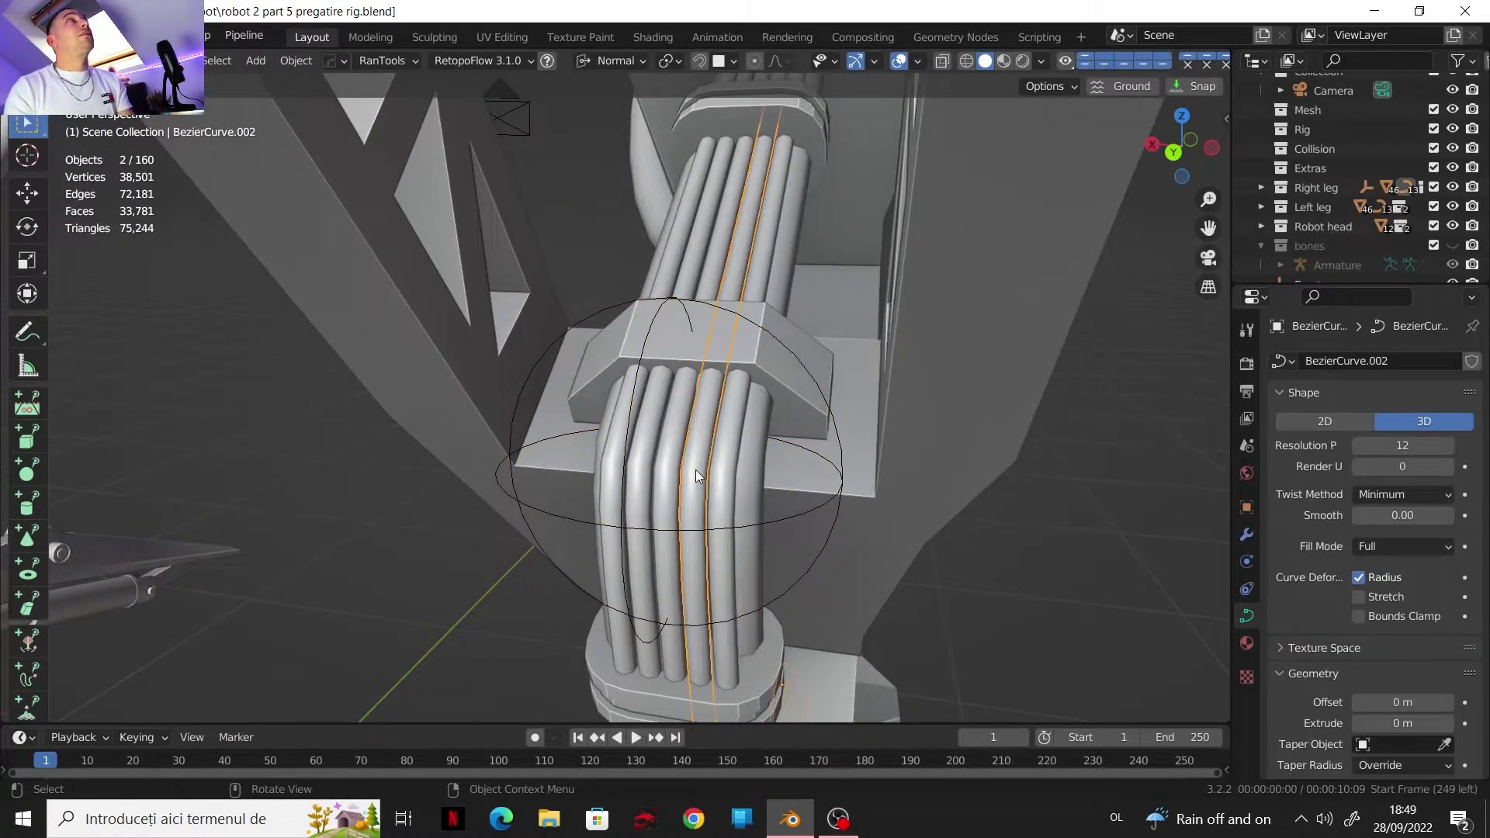
{"action": "middle_click_drag", "start_coordinate": [696, 476], "coordinate": [676, 547]}
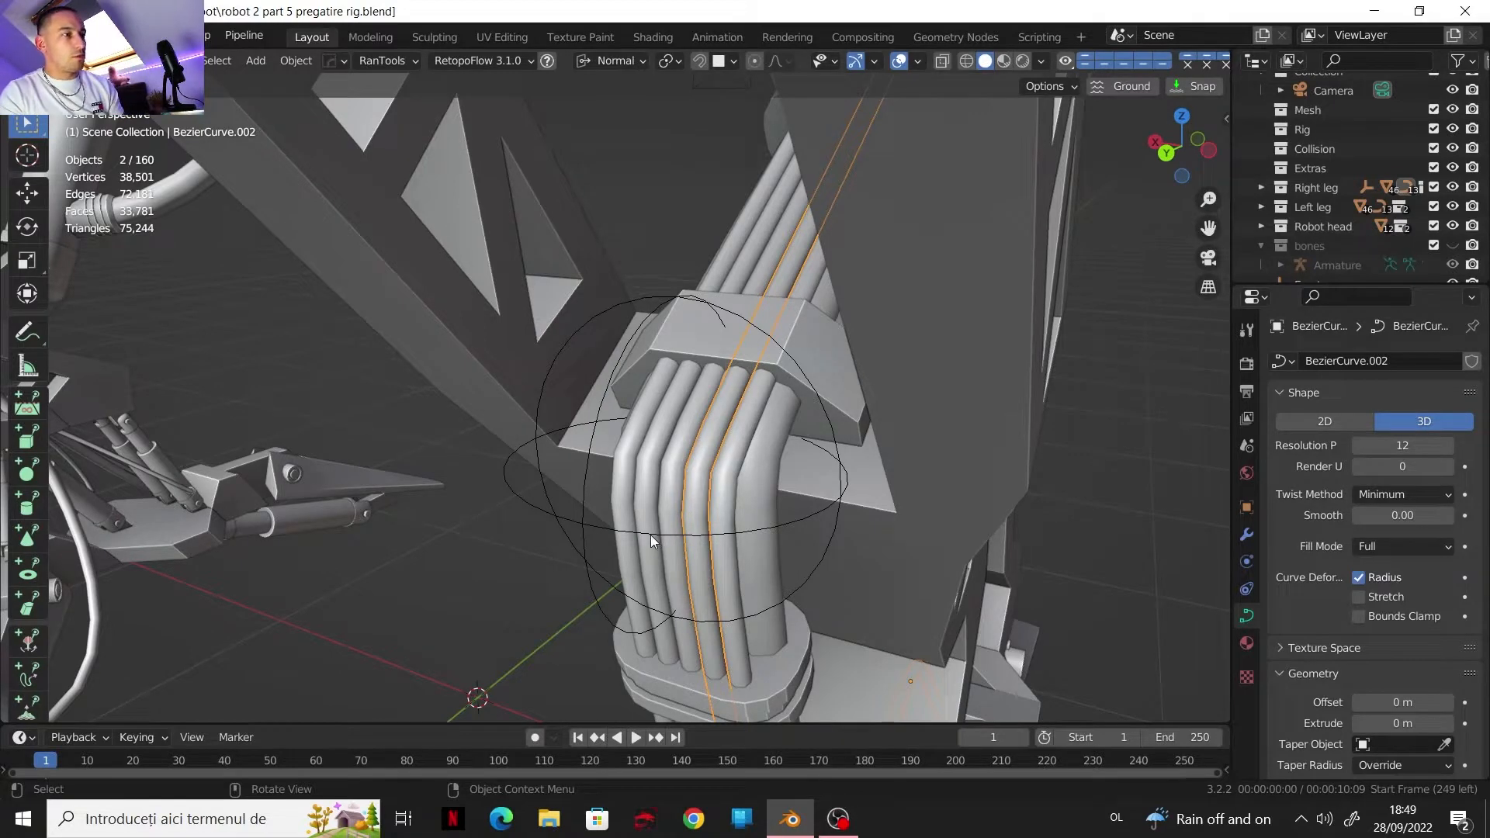
{"action": "left_click", "coordinate": [654, 536]}
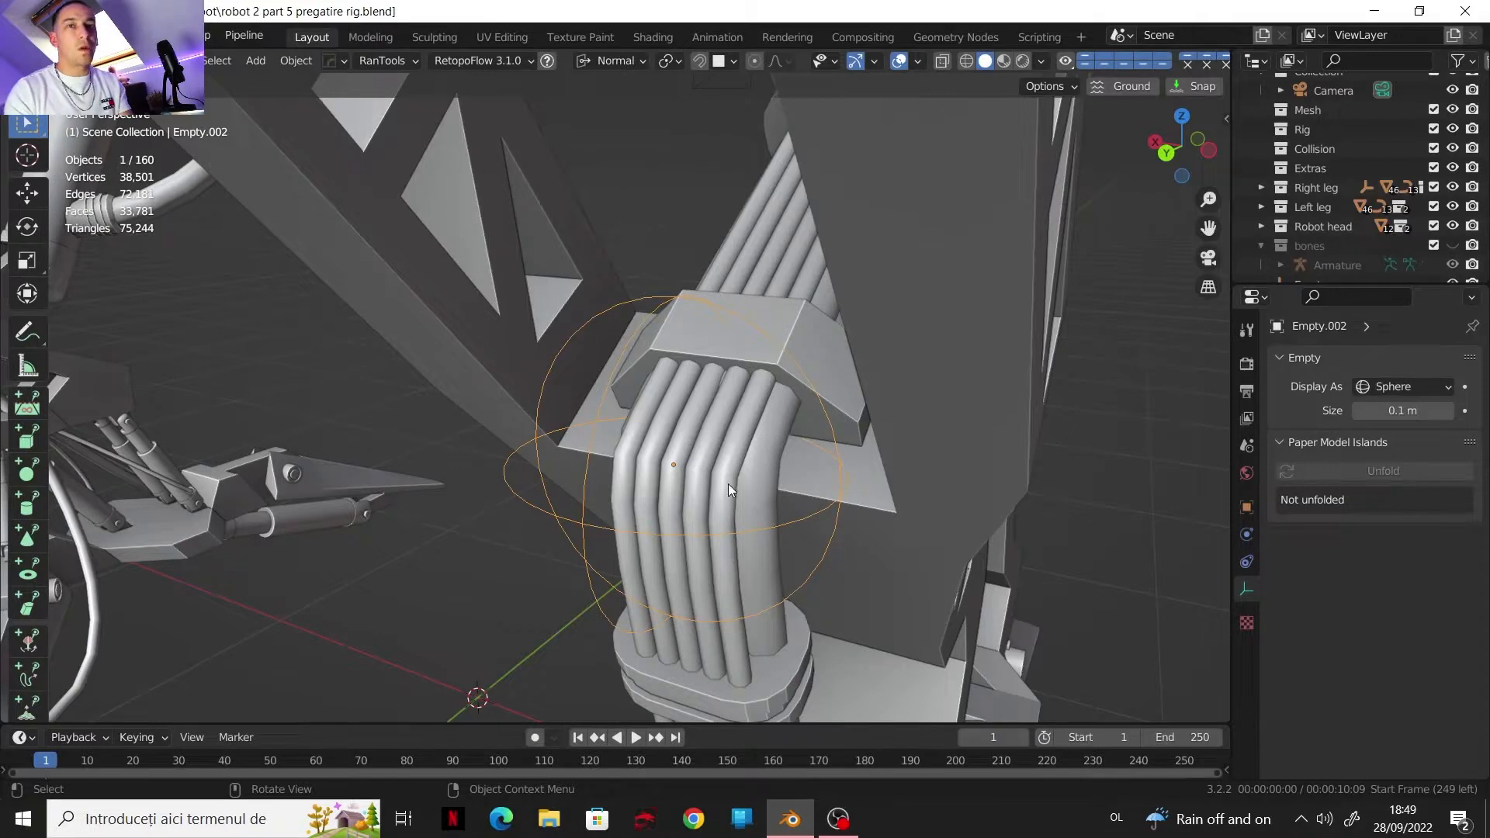
{"action": "left_click", "coordinate": [681, 486], "text": "shift"}
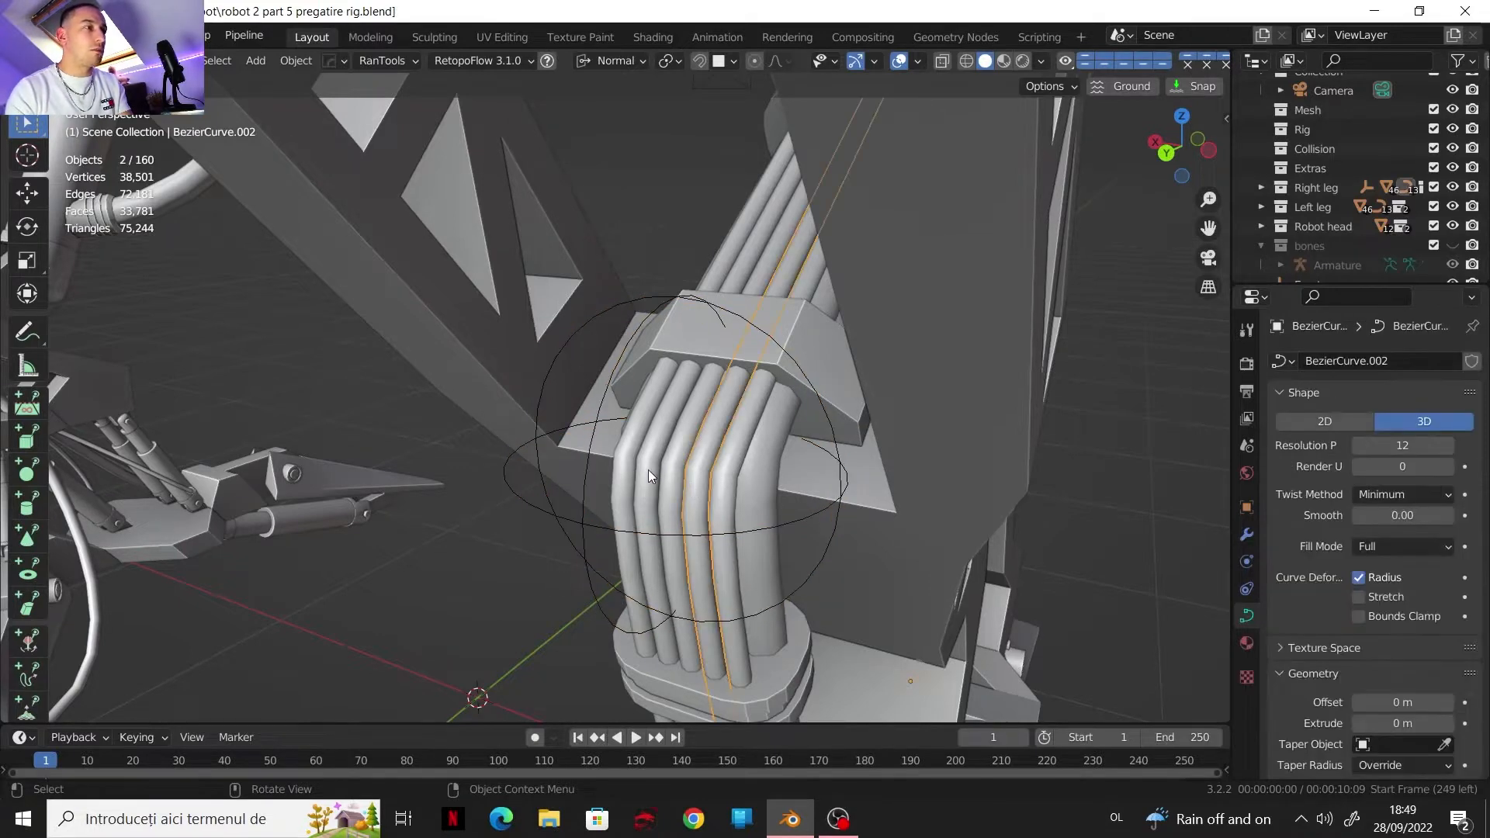
{"action": "key", "text": "ctrl+z"}
{"action": "left_click", "coordinate": [621, 461], "text": "shift"}
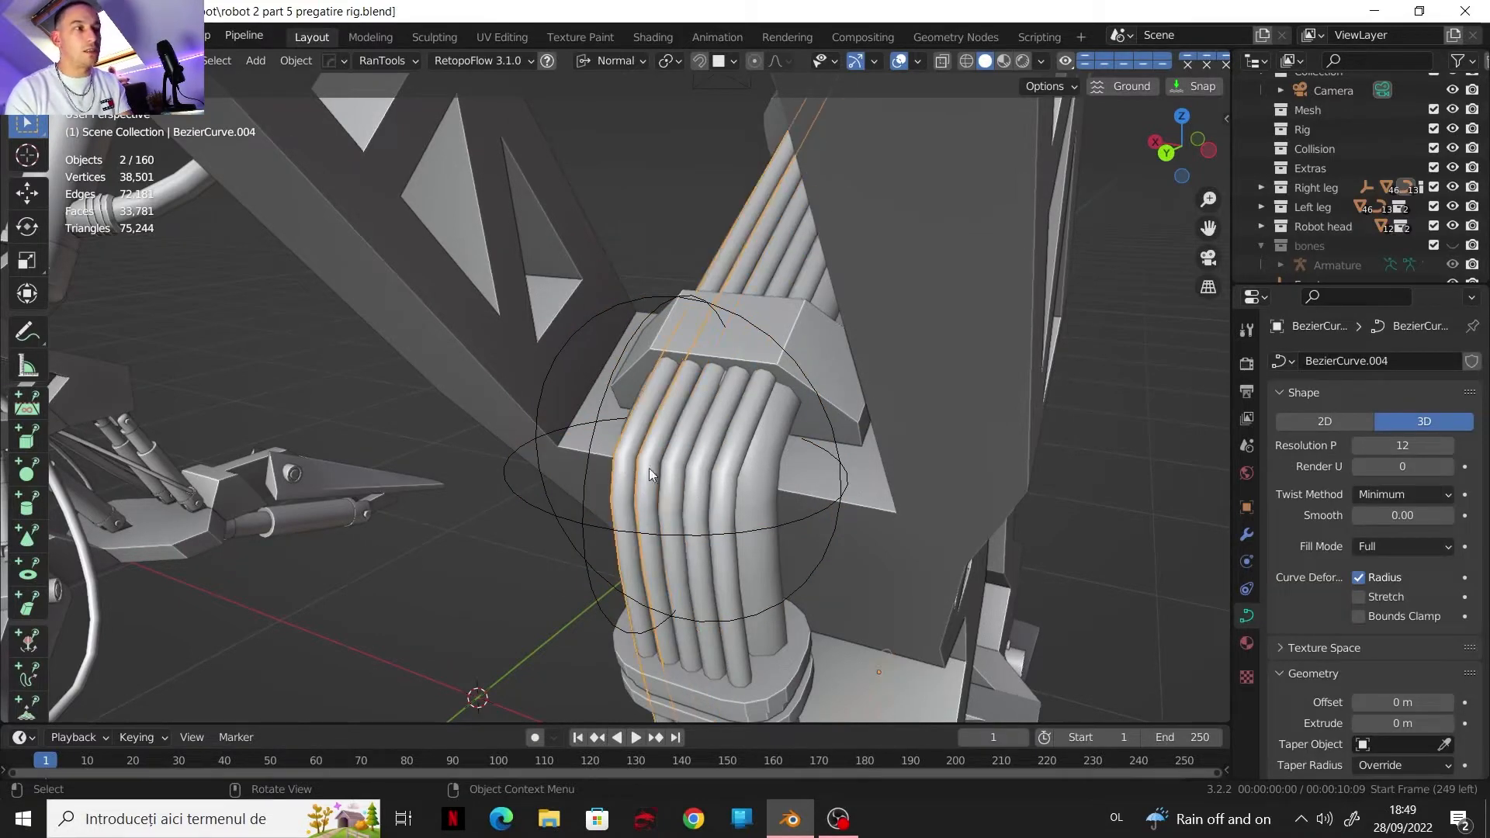
{"action": "left_click", "coordinate": [690, 534]}
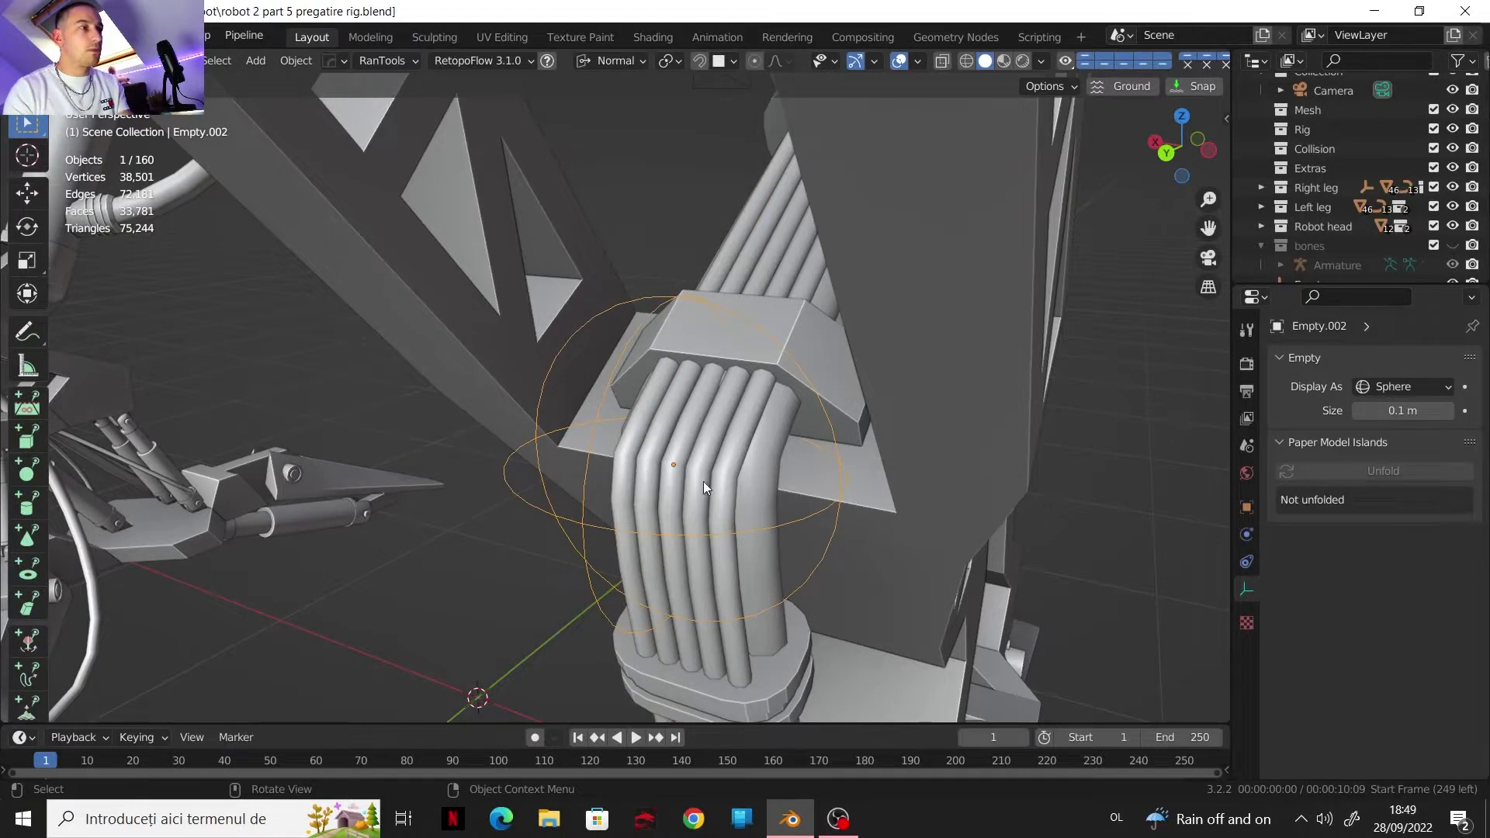
Step: Select all the cables of the knee bundle, including the thick ones behind it, and open them for point editing
{"action": "left_click", "coordinate": [628, 478]}
{"action": "left_click", "coordinate": [673, 486], "text": "shift"}
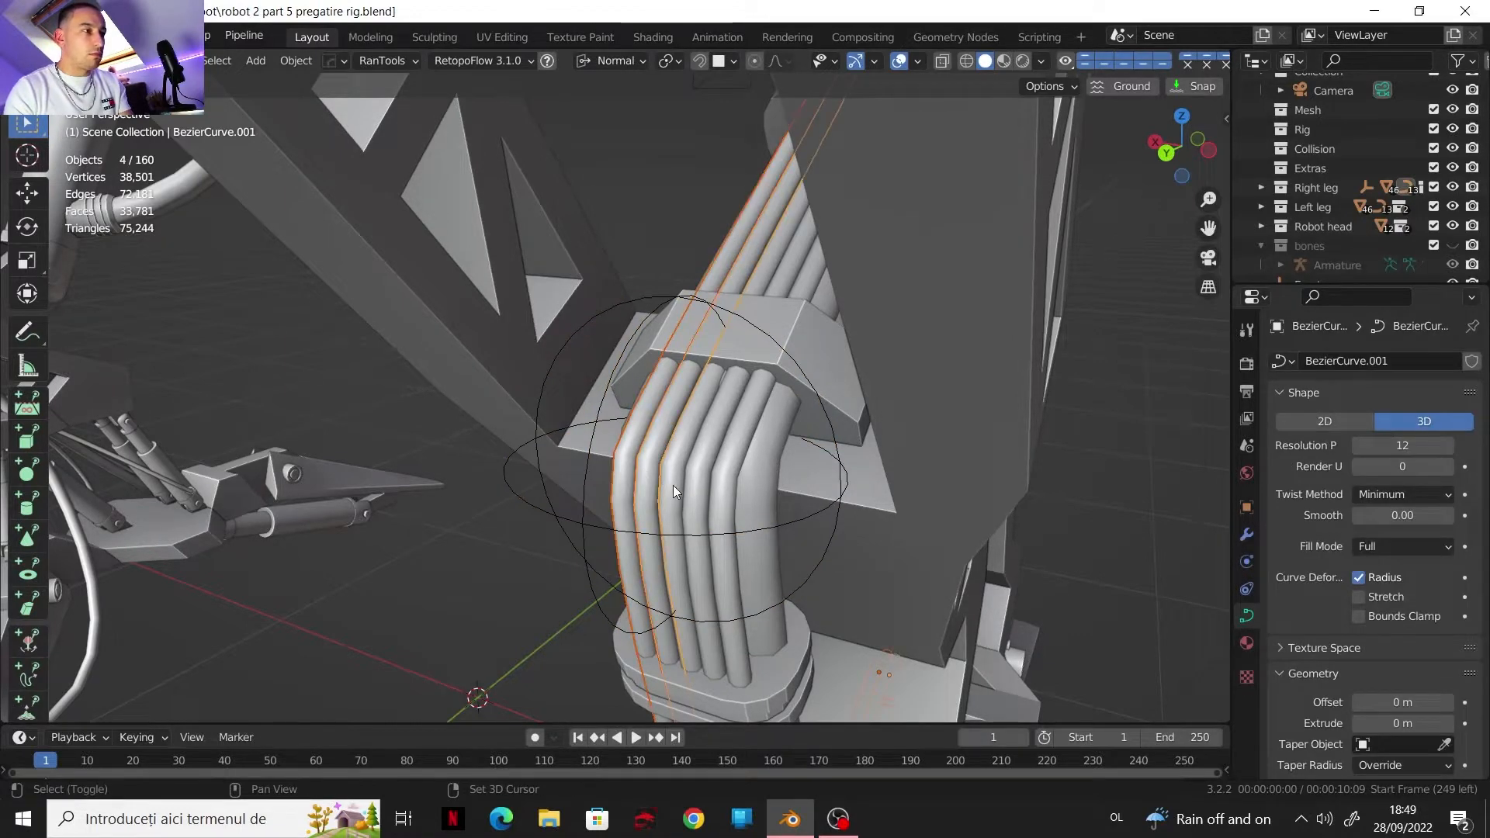
{"action": "left_click", "coordinate": [673, 486], "text": "shift"}
{"action": "left_click", "coordinate": [690, 487], "text": "shift"}
{"action": "left_click", "coordinate": [719, 491], "text": "shift"}
{"action": "left_click", "coordinate": [748, 487], "text": "shift"}
{"action": "middle_click_drag", "start_coordinate": [747, 487], "coordinate": [858, 446]}
{"action": "left_click", "coordinate": [609, 537], "text": "shift"}
{"action": "left_click", "coordinate": [621, 539], "text": "shift"}
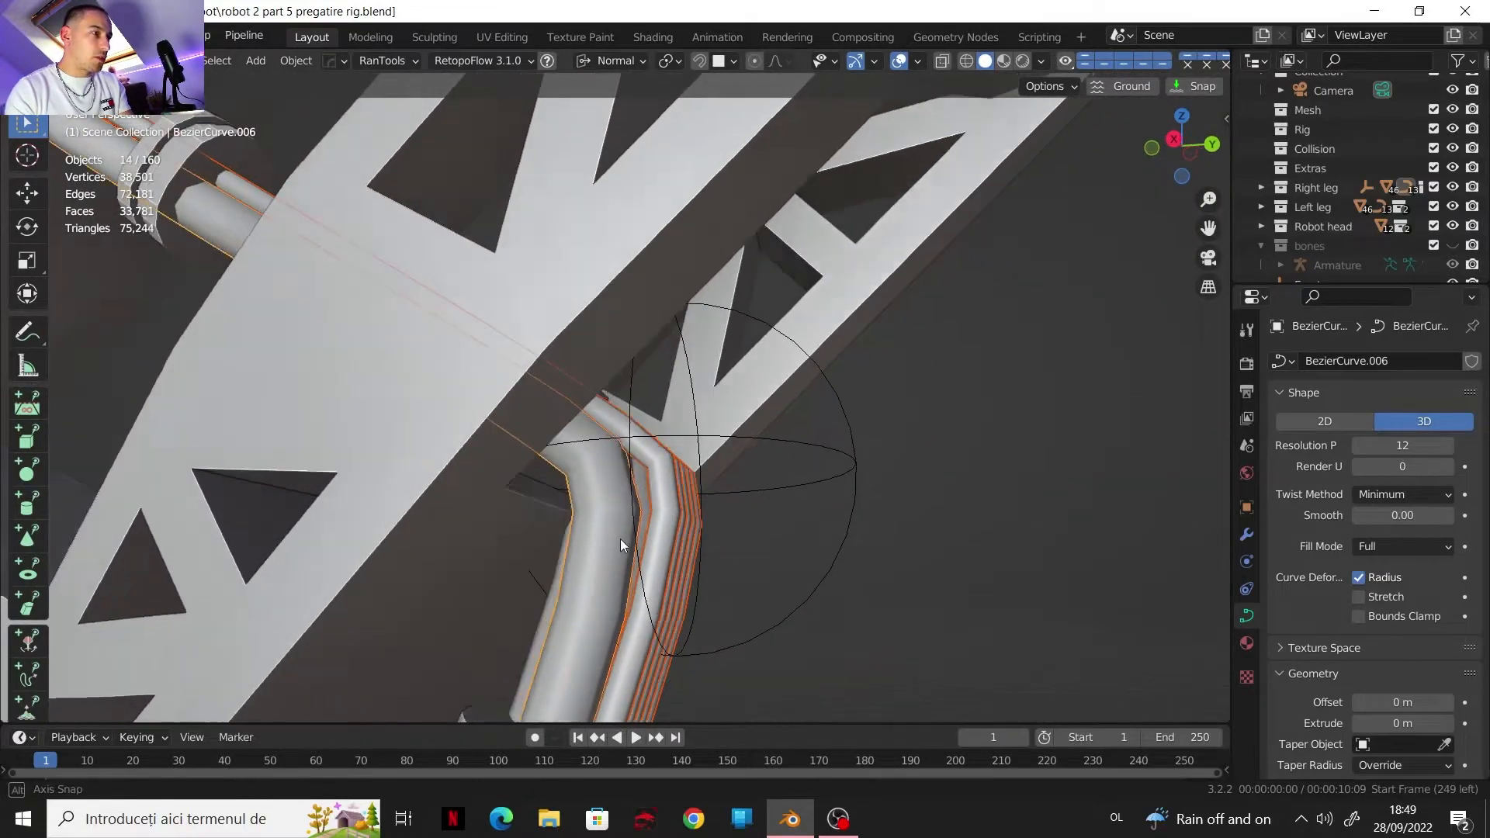
{"action": "middle_click_drag", "start_coordinate": [621, 539], "coordinate": [528, 547]}
{"action": "left_click", "coordinate": [533, 572], "text": "shift"}
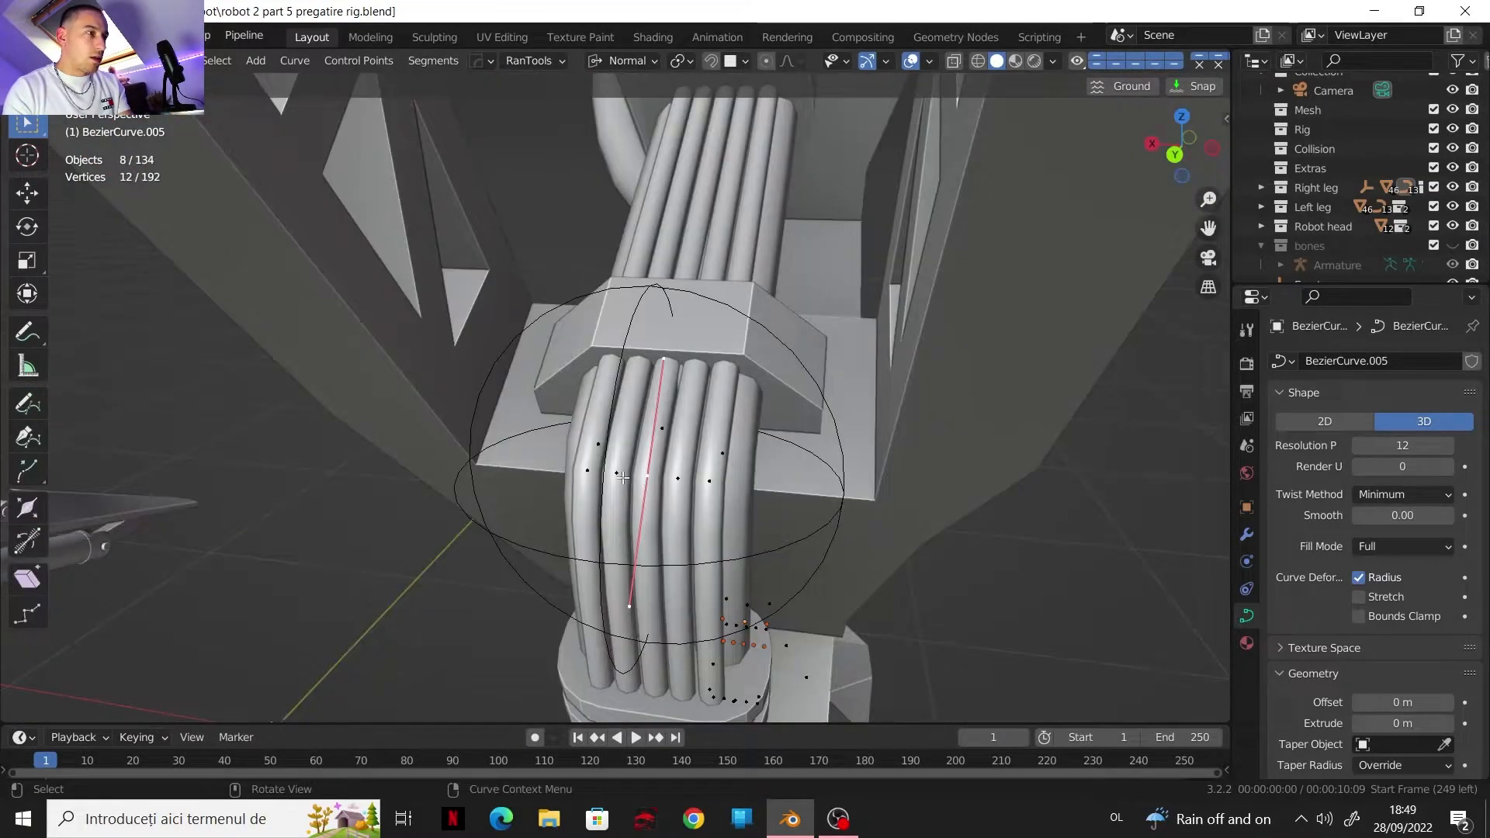
Step: Circle-select the bend control points of all the cables at the knee clamp and return to object mode
{"action": "left_click", "coordinate": [622, 478]}
{"action": "middle_click_drag", "start_coordinate": [652, 489], "coordinate": [585, 452]}
{"action": "key", "text": "c"}
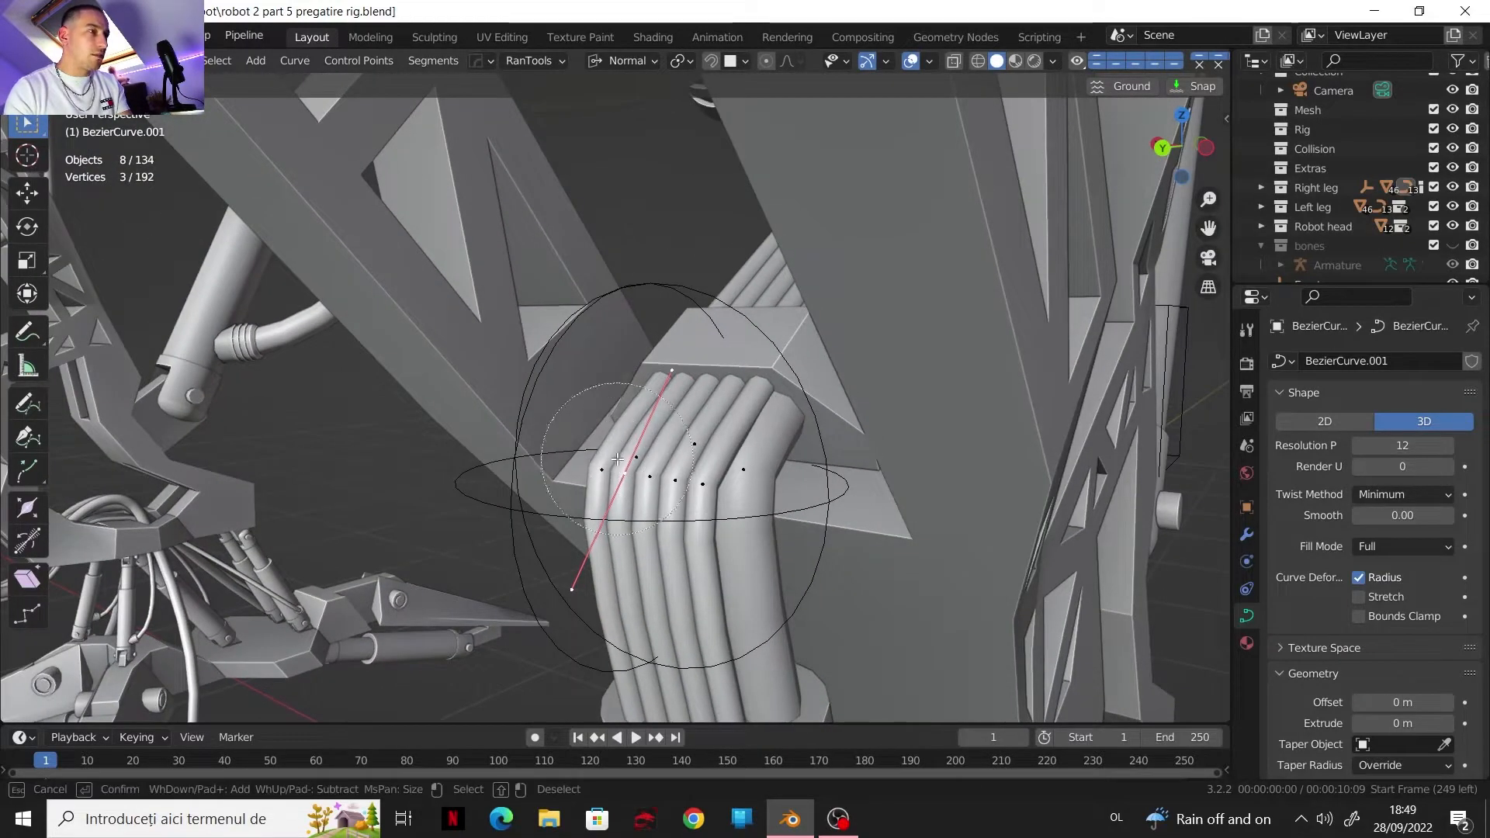
{"action": "mouse_move", "coordinate": [617, 466]}
{"action": "left_mouse_down"}
{"action": "mouse_move", "coordinate": [673, 544]}
{"action": "mouse_move", "coordinate": [552, 543]}
{"action": "left_mouse_up"}
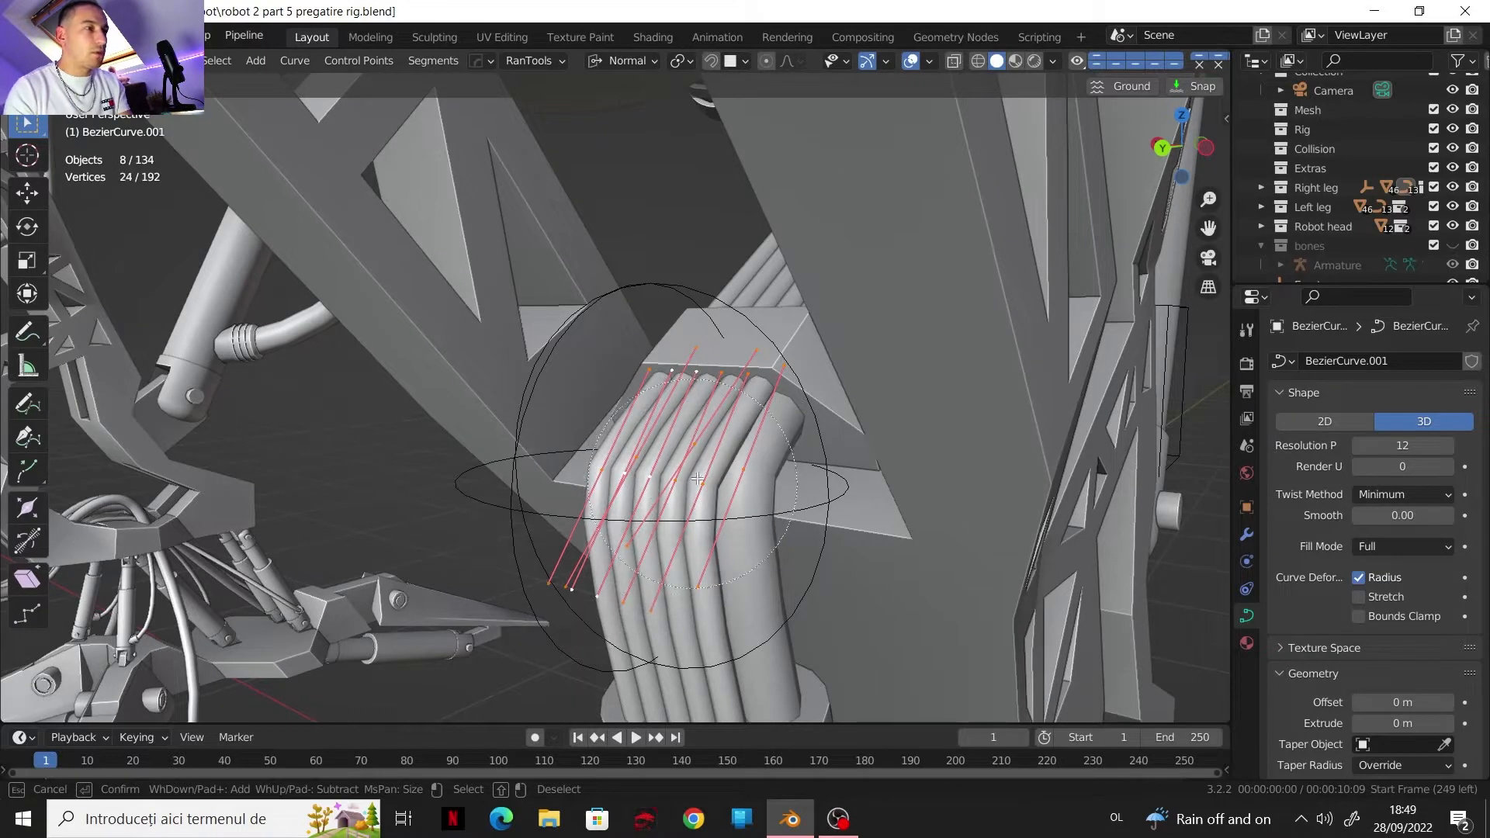
{"action": "key", "text": "Escape"}
{"action": "key", "text": "Tab"}
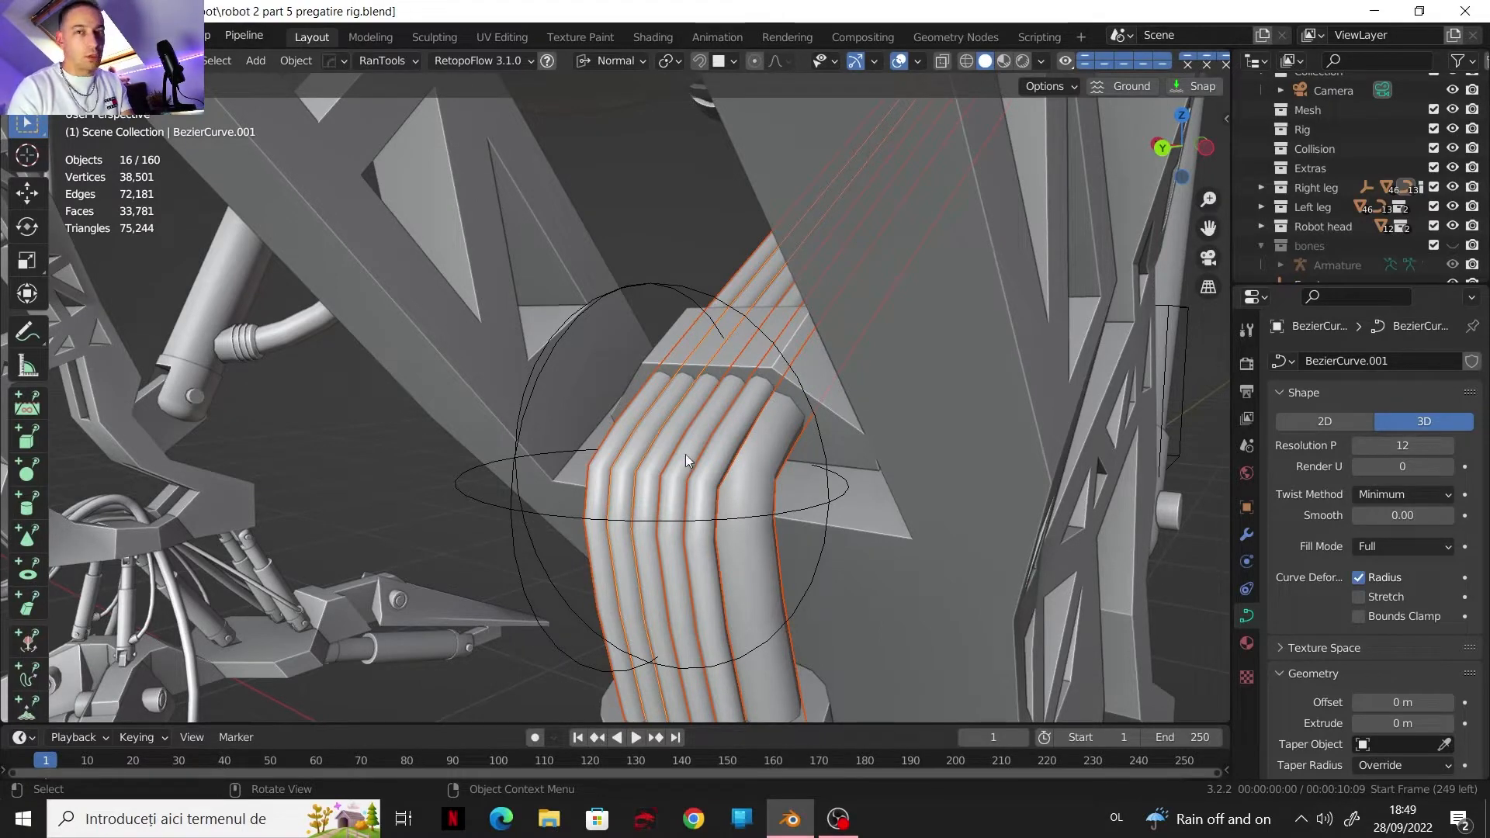
Step: Hook the bend control point of the fourth cable, BezierCurve.002, to the existing sphere empty
{"action": "mouse_move", "coordinate": [675, 481]}
{"action": "middle_mouse_down"}
{"action": "mouse_move", "coordinate": [725, 513]}
{"action": "mouse_move", "coordinate": [678, 483]}
{"action": "middle_mouse_up"}
{"action": "left_click", "coordinate": [678, 483]}
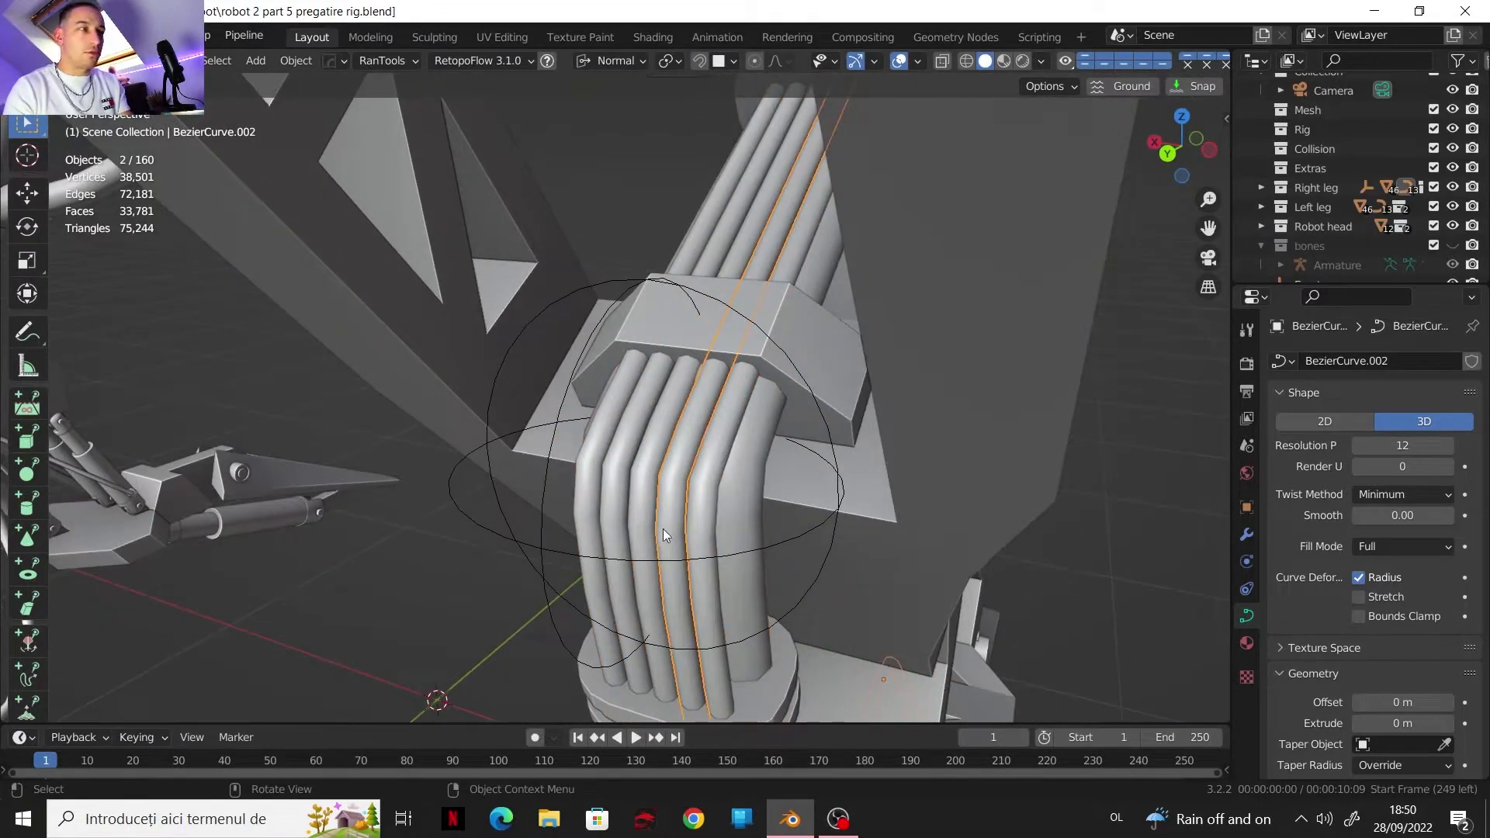
{"action": "left_click", "coordinate": [539, 559]}
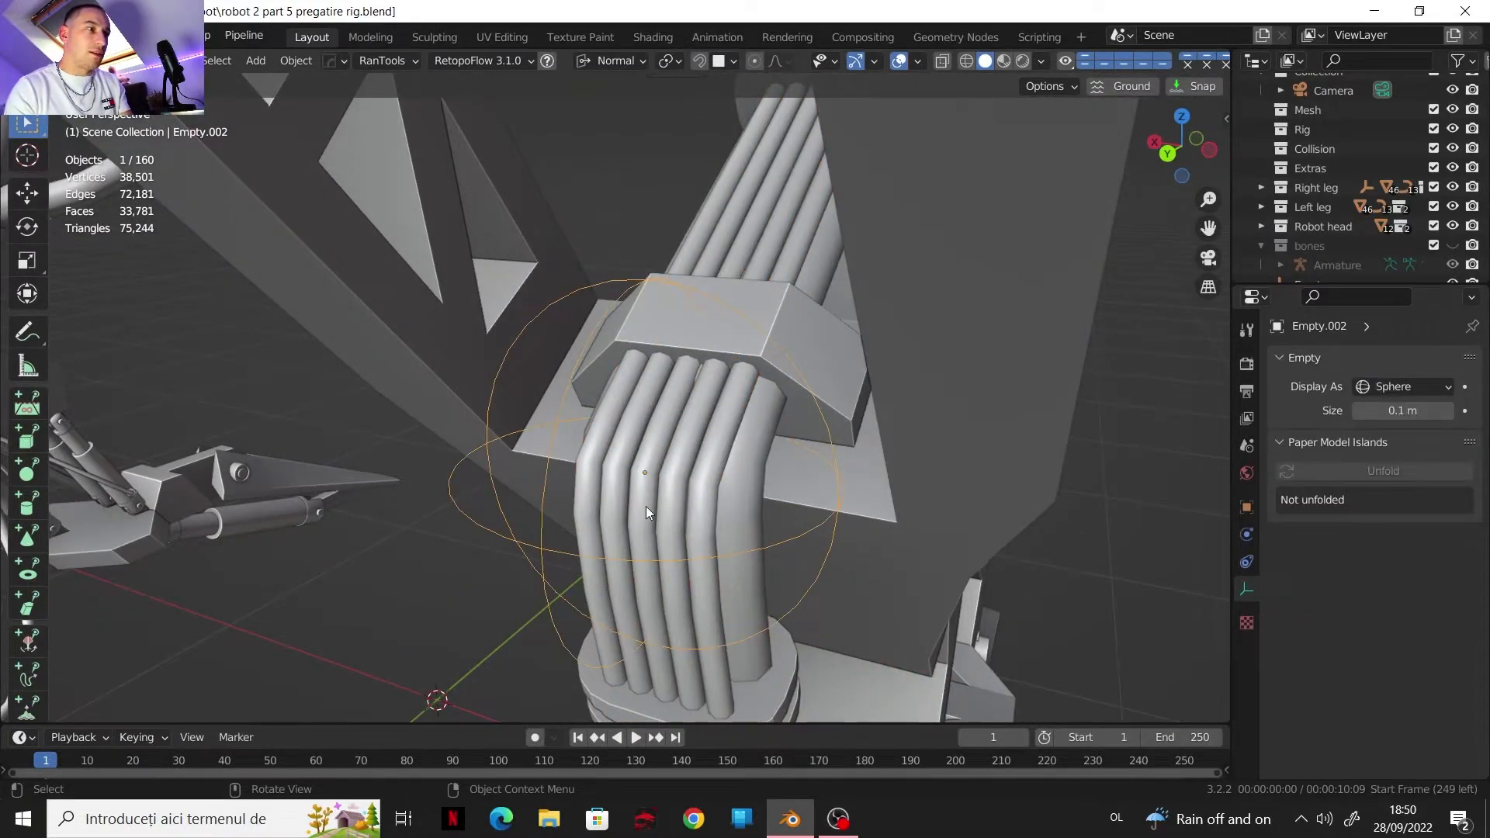
{"action": "left_click", "coordinate": [677, 486], "text": "shift"}
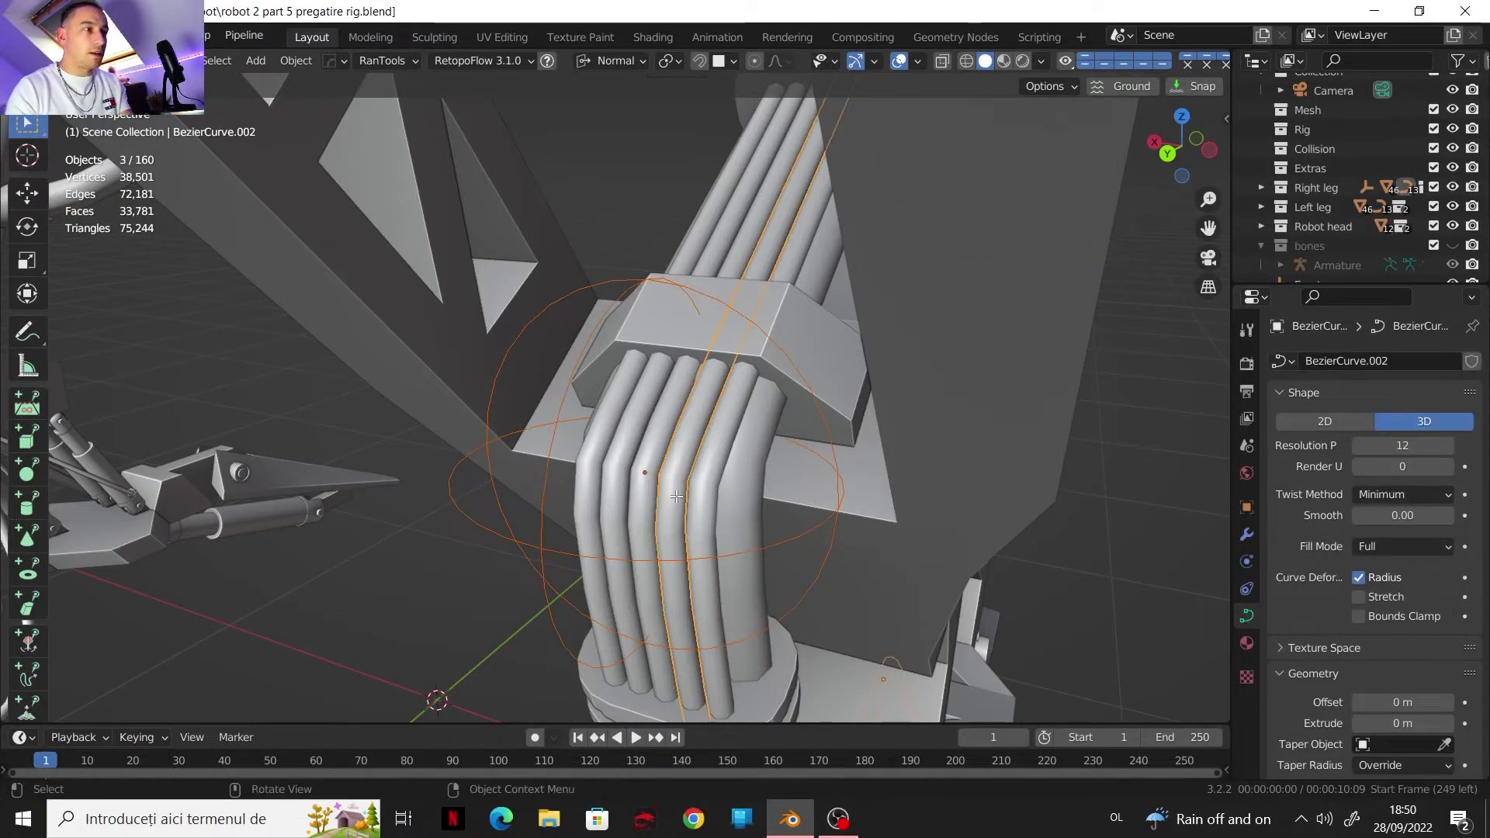
{"action": "key", "text": "Tab"}
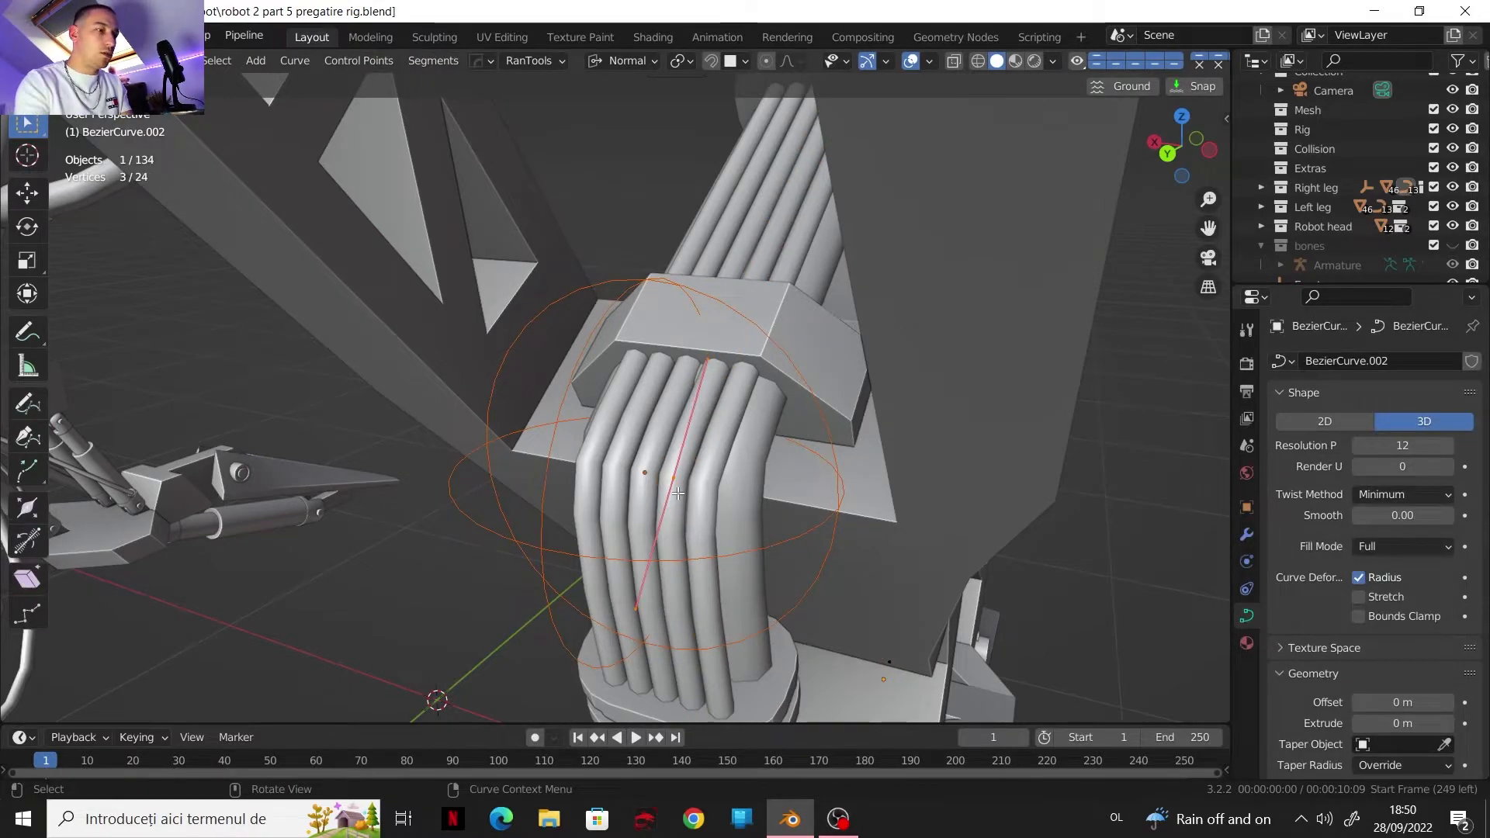
{"action": "key", "text": "ctrl+h"}
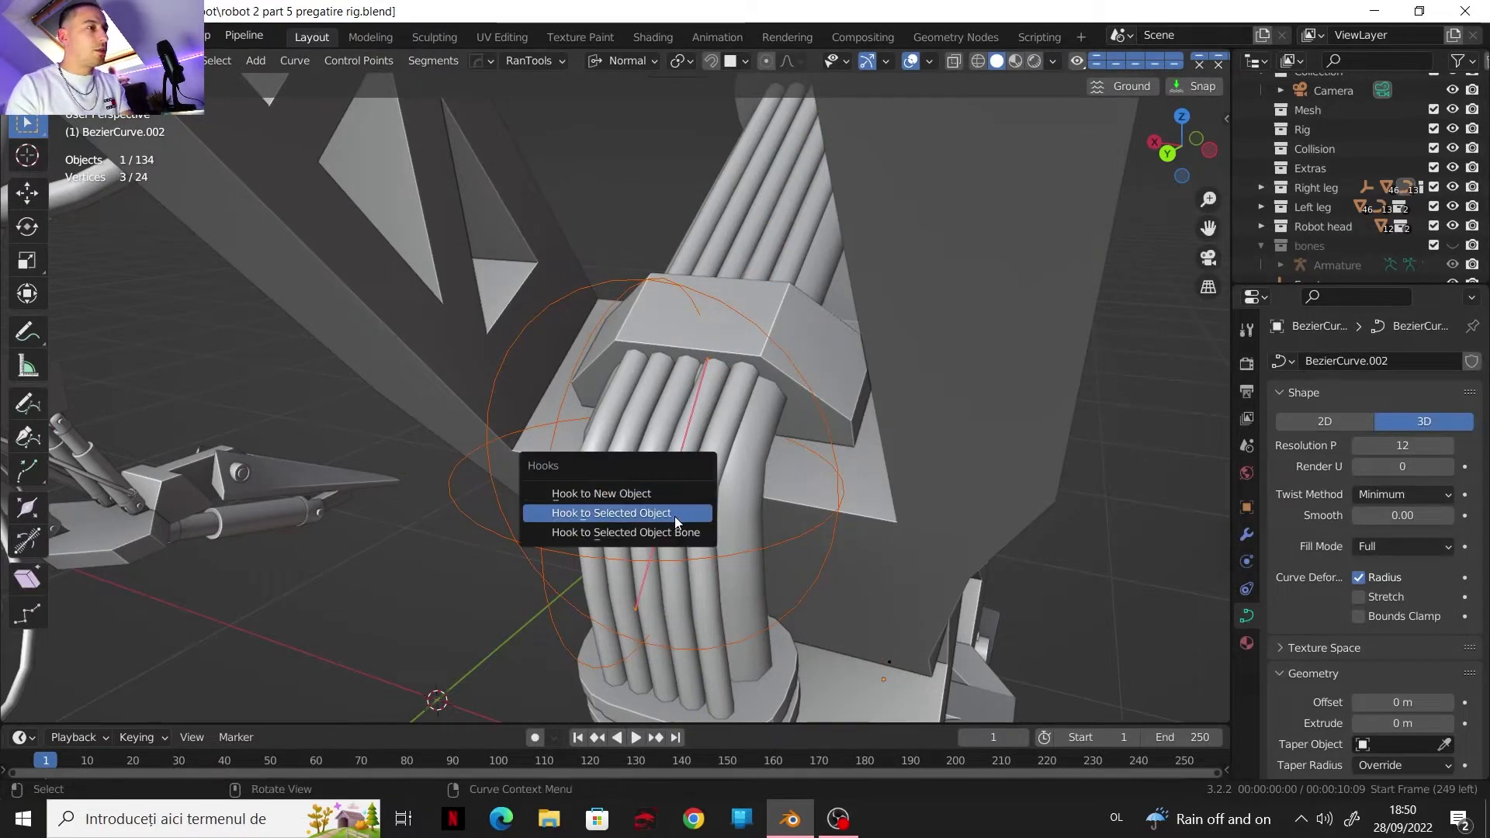
{"action": "left_click", "coordinate": [658, 514]}
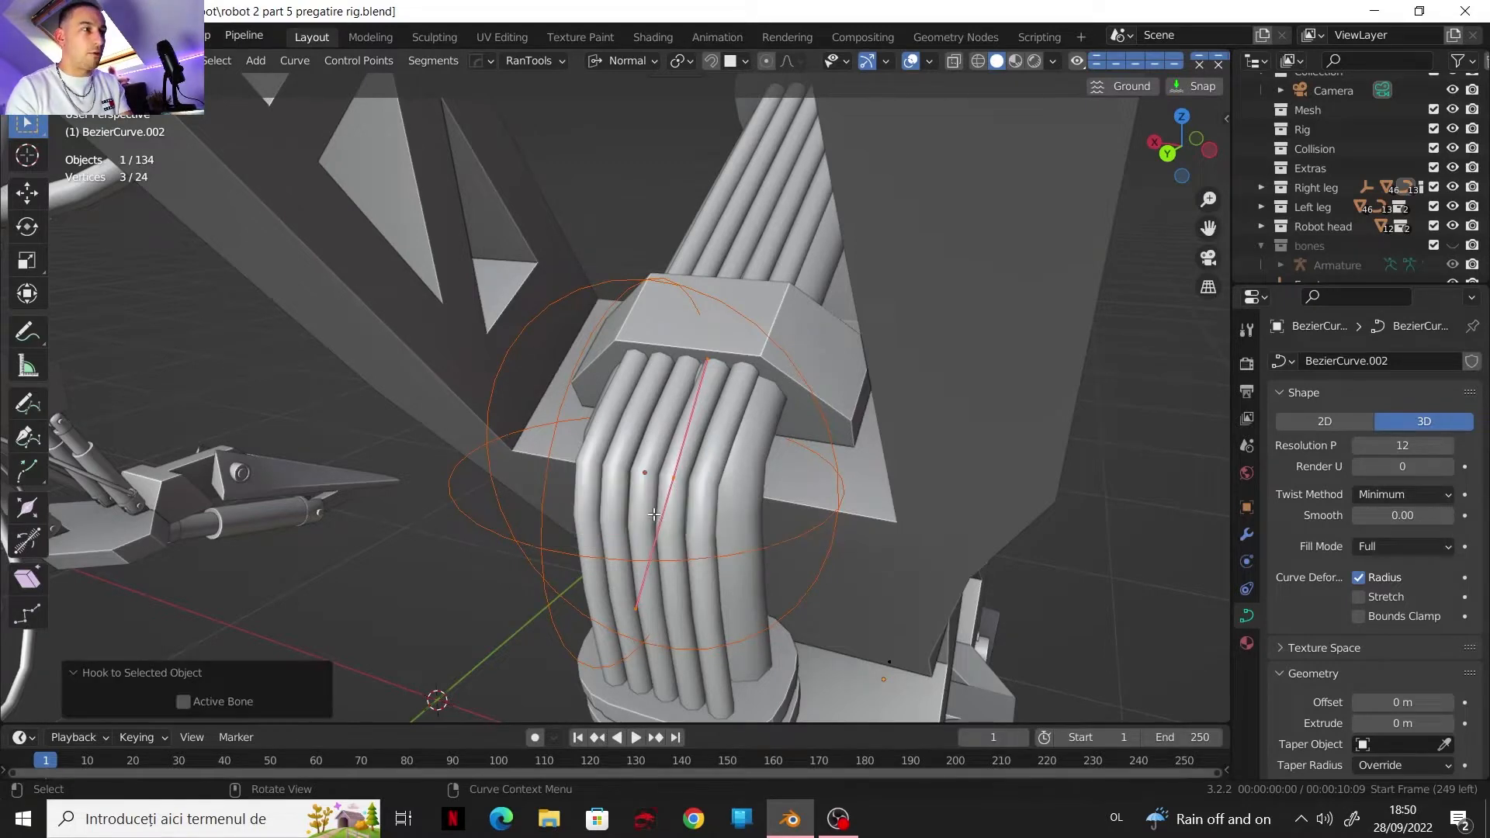
{"action": "key", "text": "Tab"}
Step: Move the sphere empty briefly to check that both hooked cables follow it, and restore its position
{"action": "left_click", "coordinate": [543, 543]}
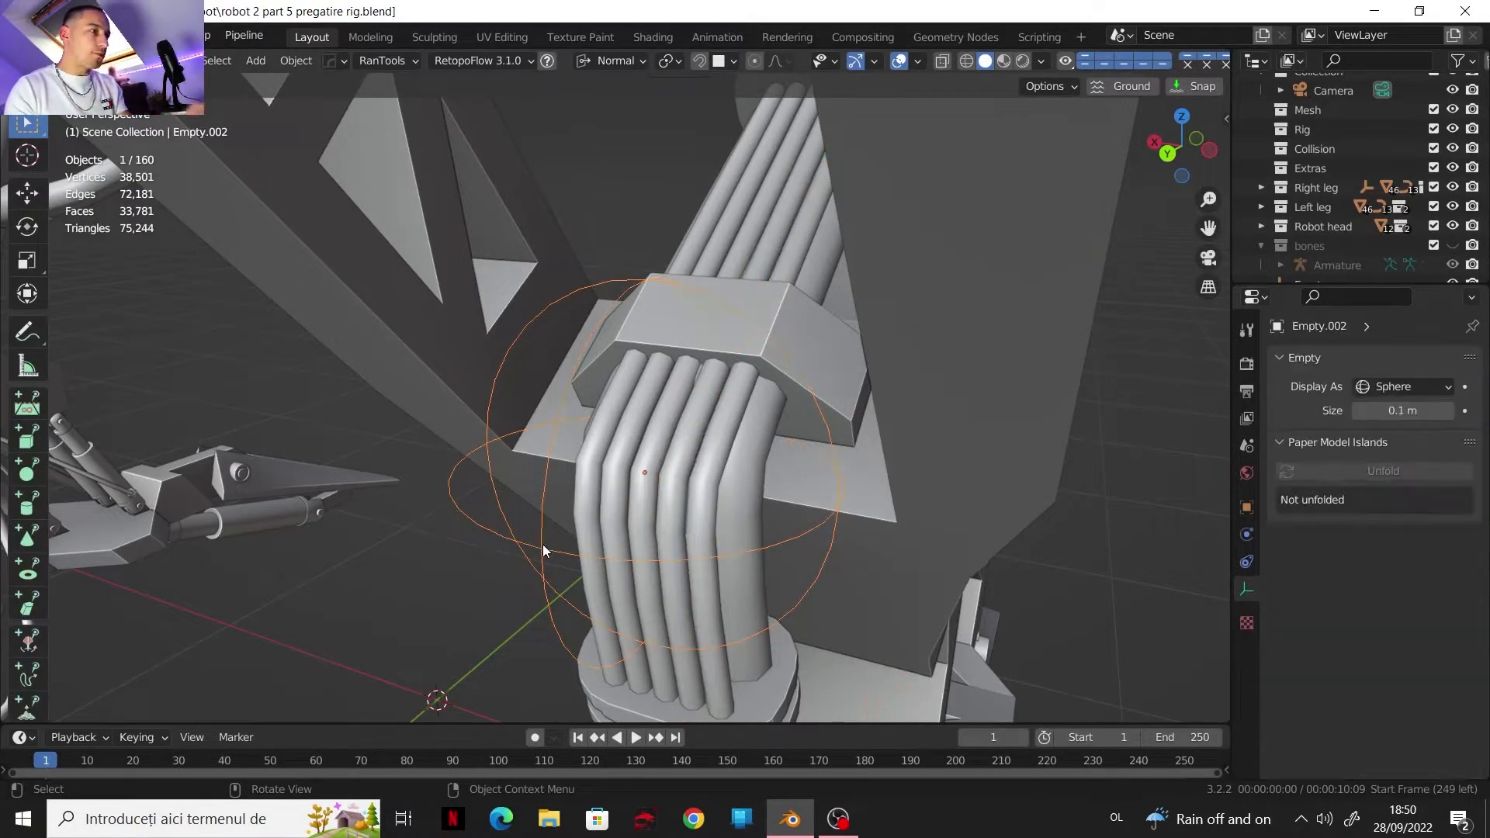
{"action": "key", "text": "g"}
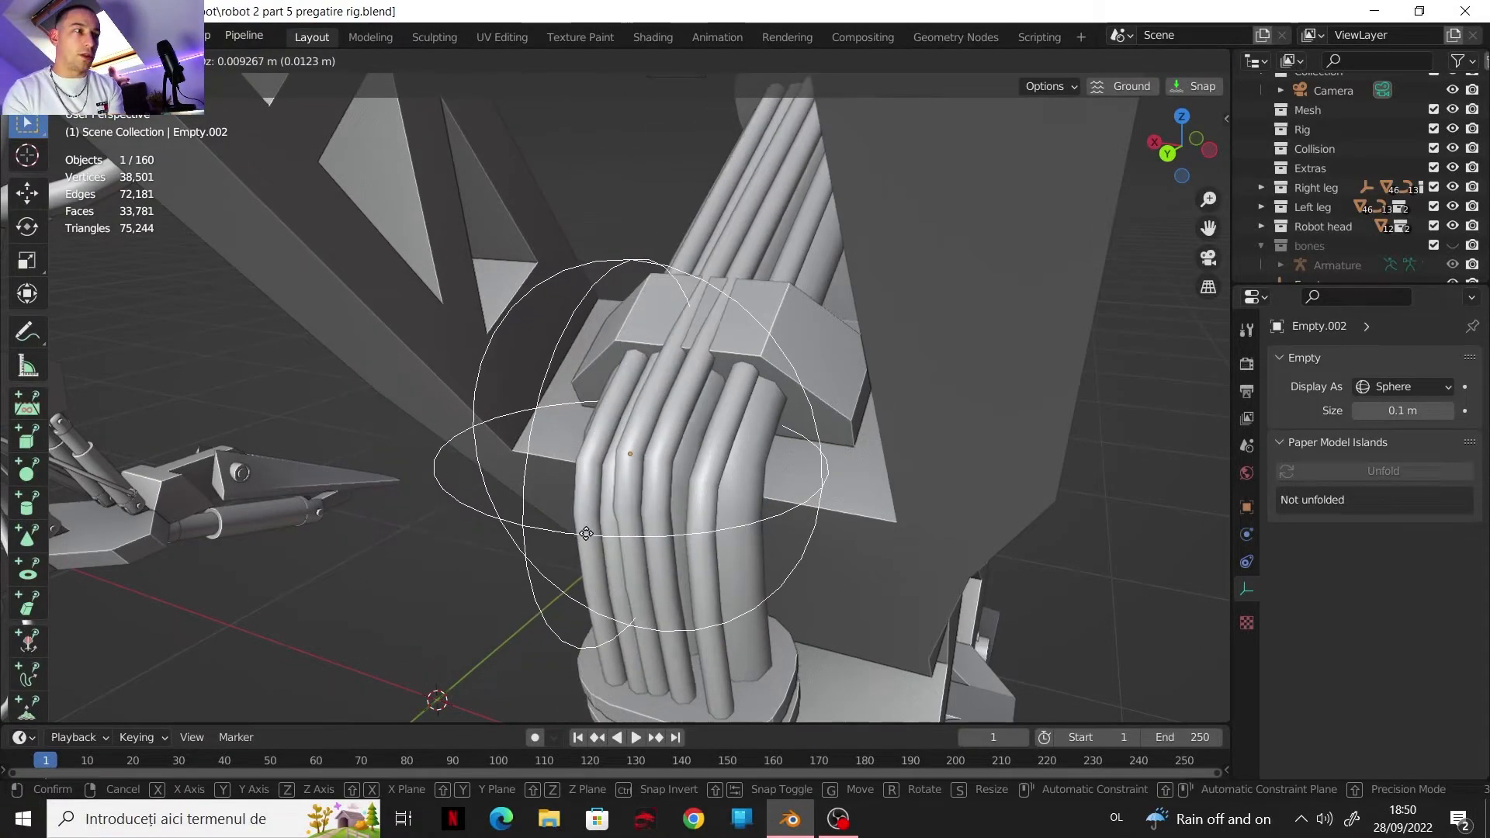
{"action": "left_click", "coordinate": [604, 551]}
Step: Hook the bend control point of the second cable, BezierCurve.001, to the same sphere empty
{"action": "left_click", "coordinate": [579, 514]}
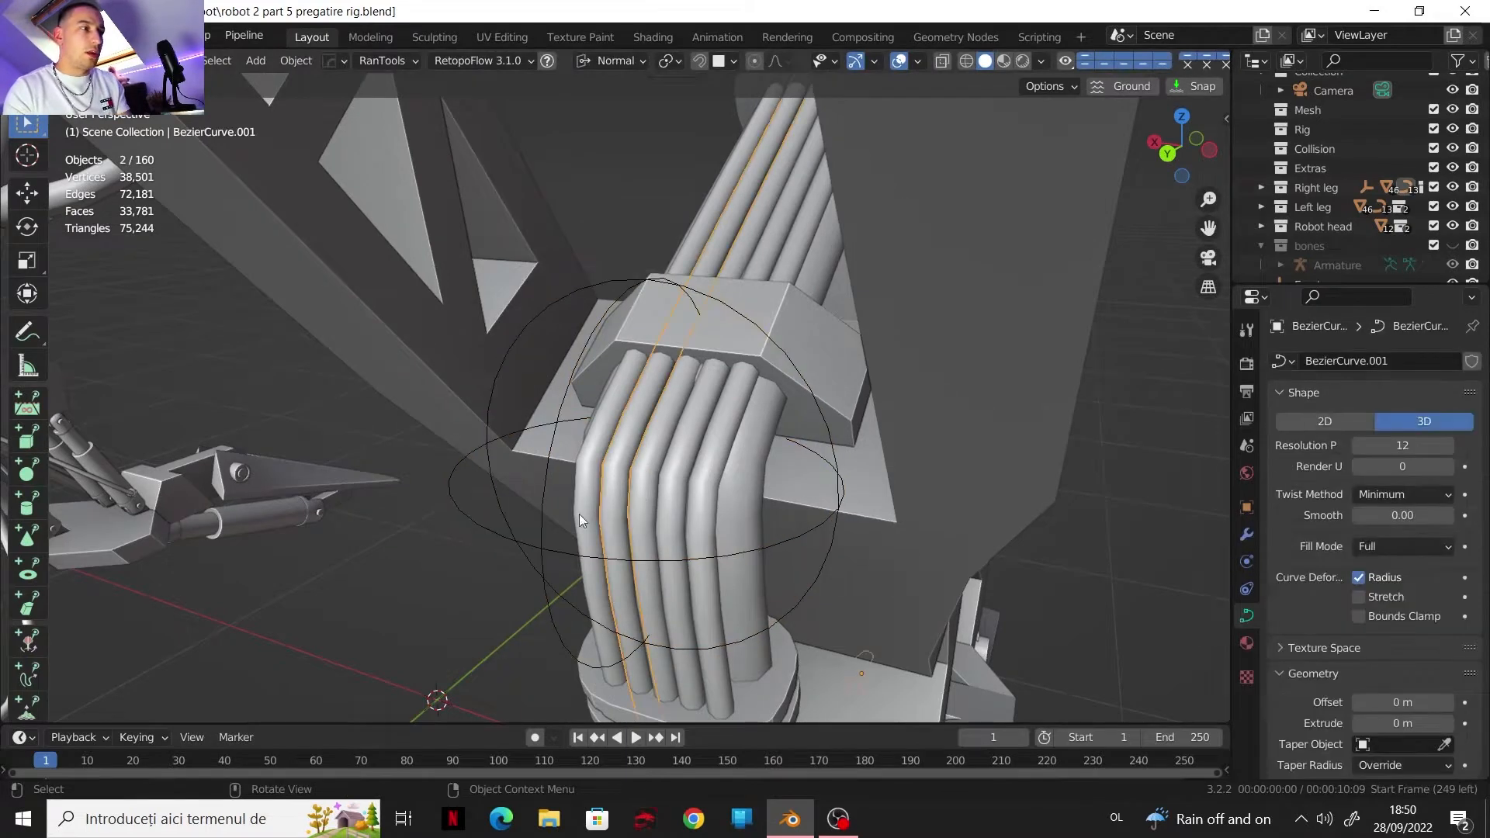
{"action": "left_click", "coordinate": [546, 547]}
{"action": "left_click", "coordinate": [608, 485], "text": "shift"}
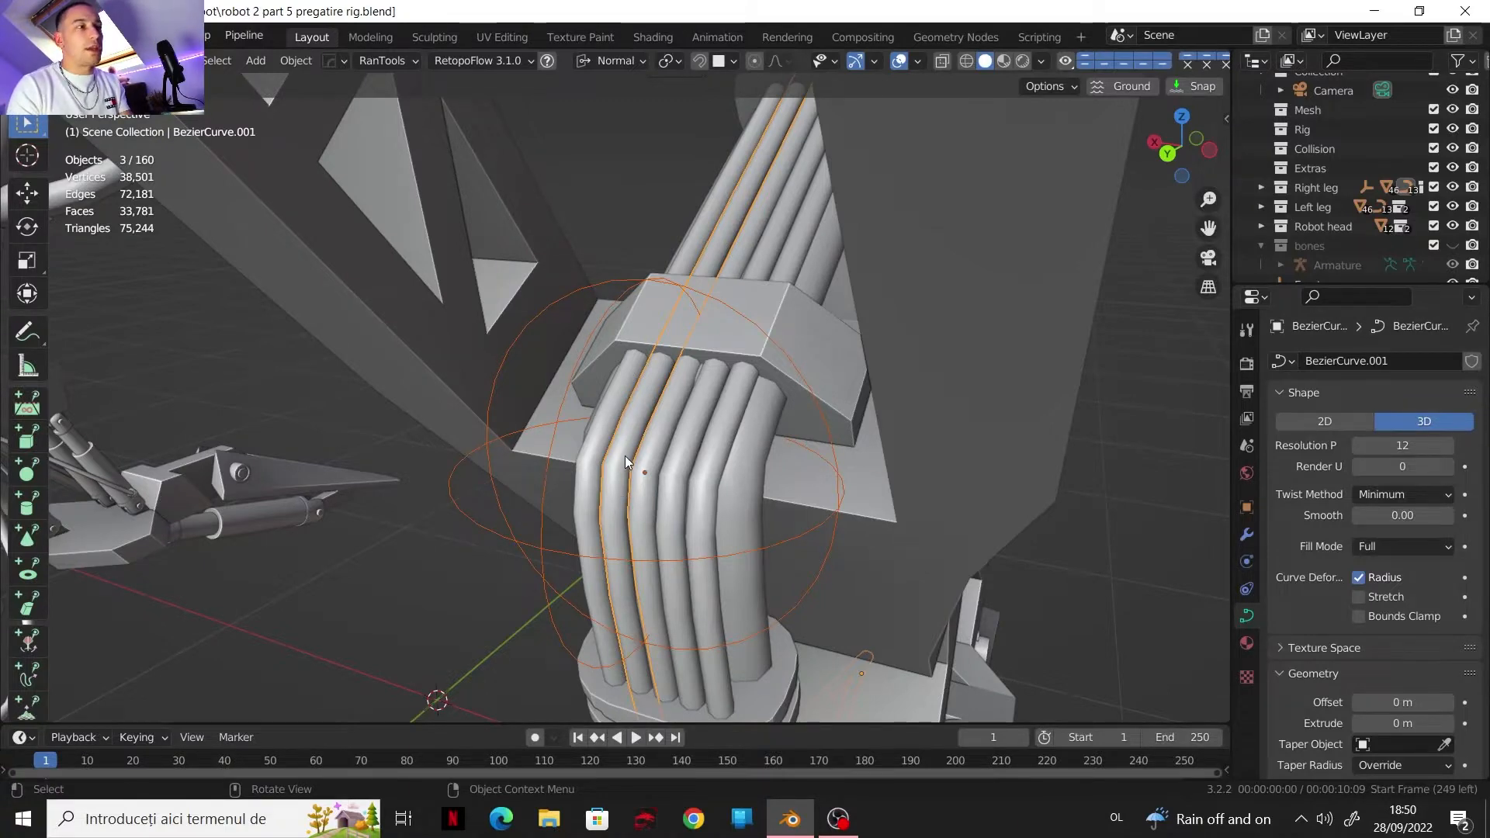
{"action": "key", "text": "Tab"}
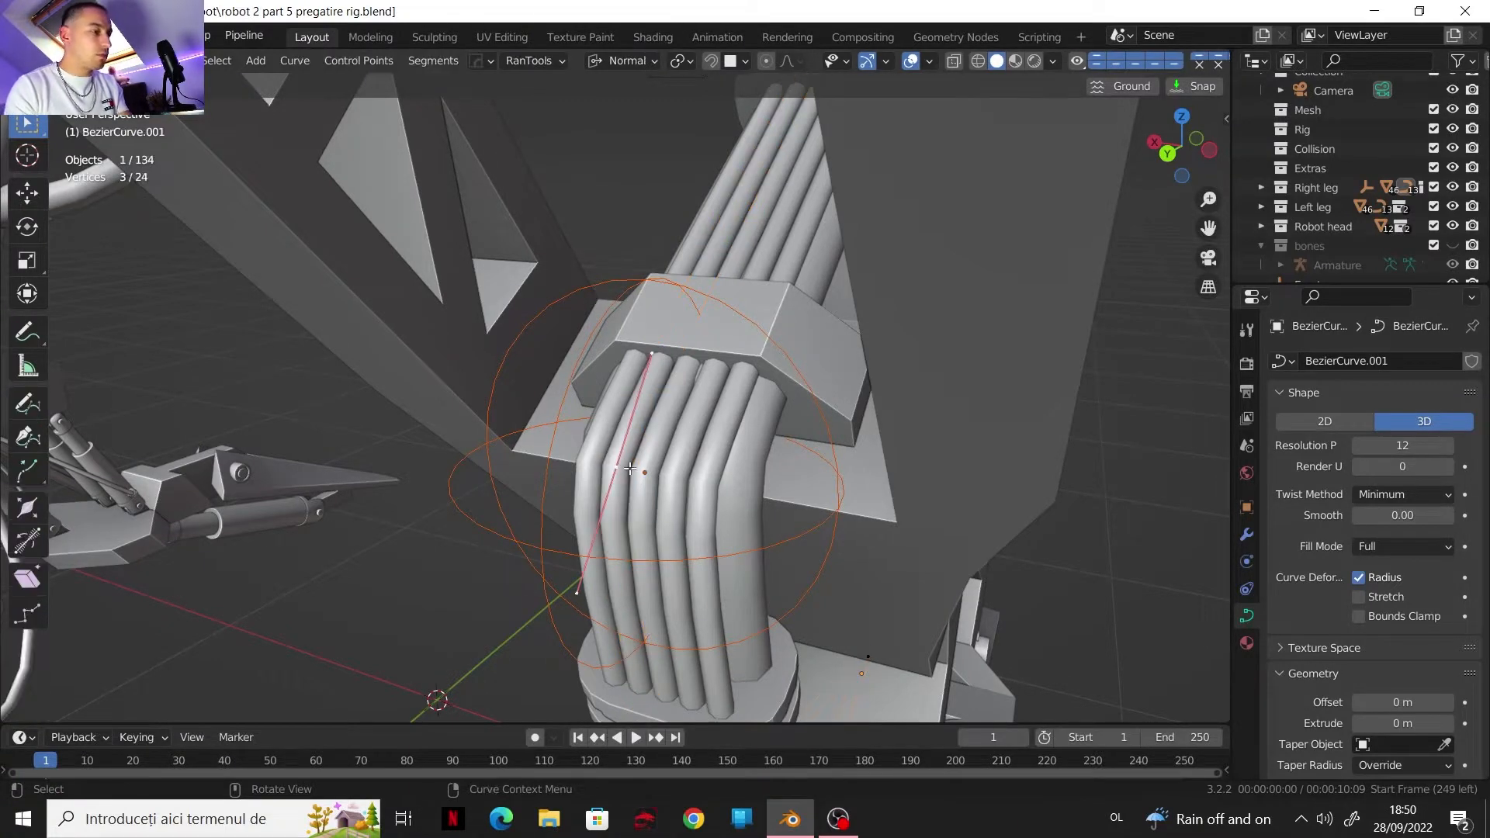
{"action": "key", "text": "ctrl+h"}
{"action": "left_click", "coordinate": [626, 468]}
{"action": "key", "text": "Tab"}
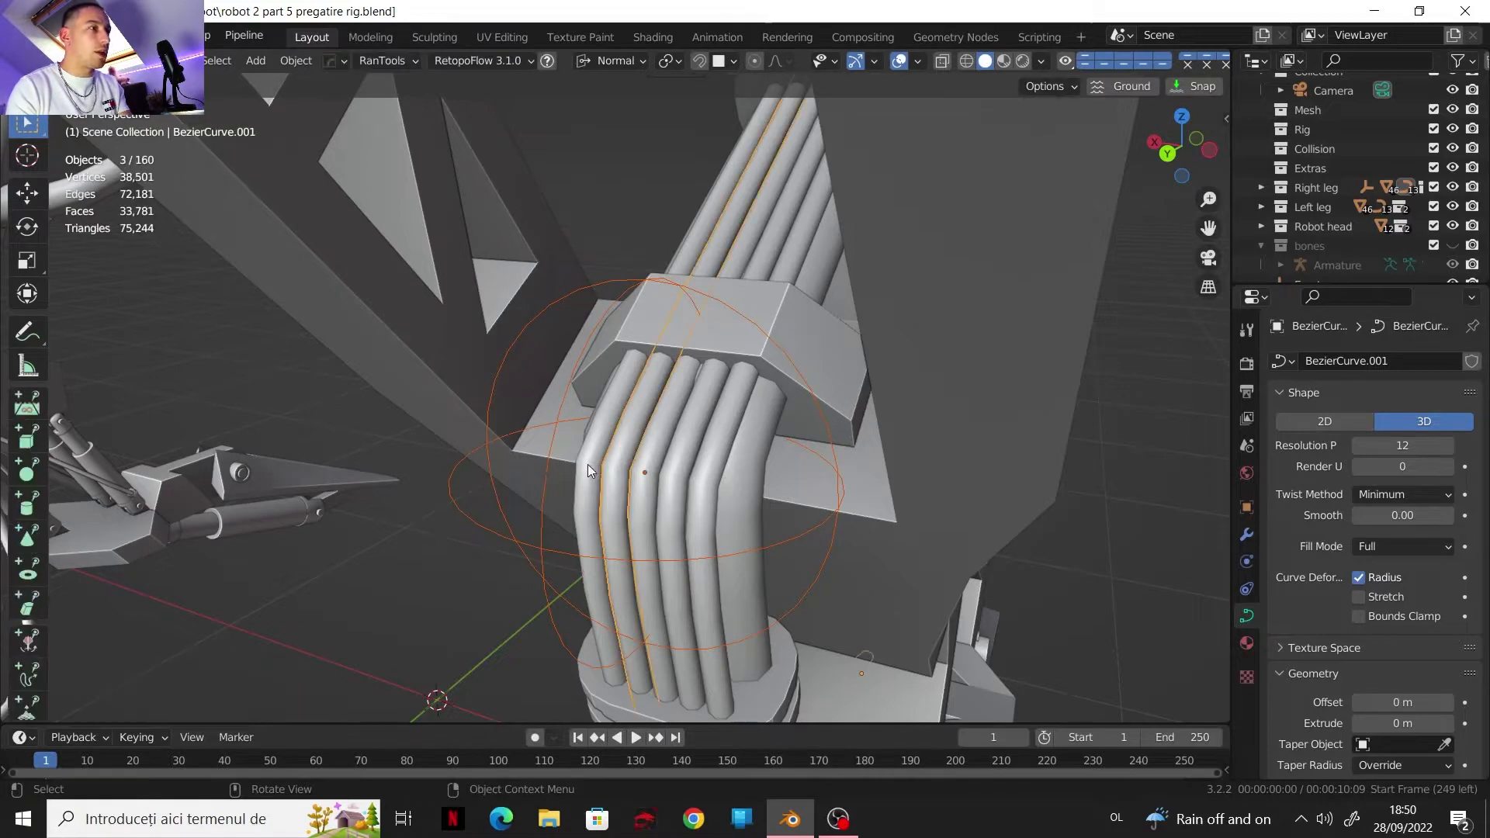
Step: Move the knee clamp's sphere empty briefly to check that all the hooked cables follow it
{"action": "left_click", "coordinate": [621, 562]}
{"action": "key", "text": "g"}
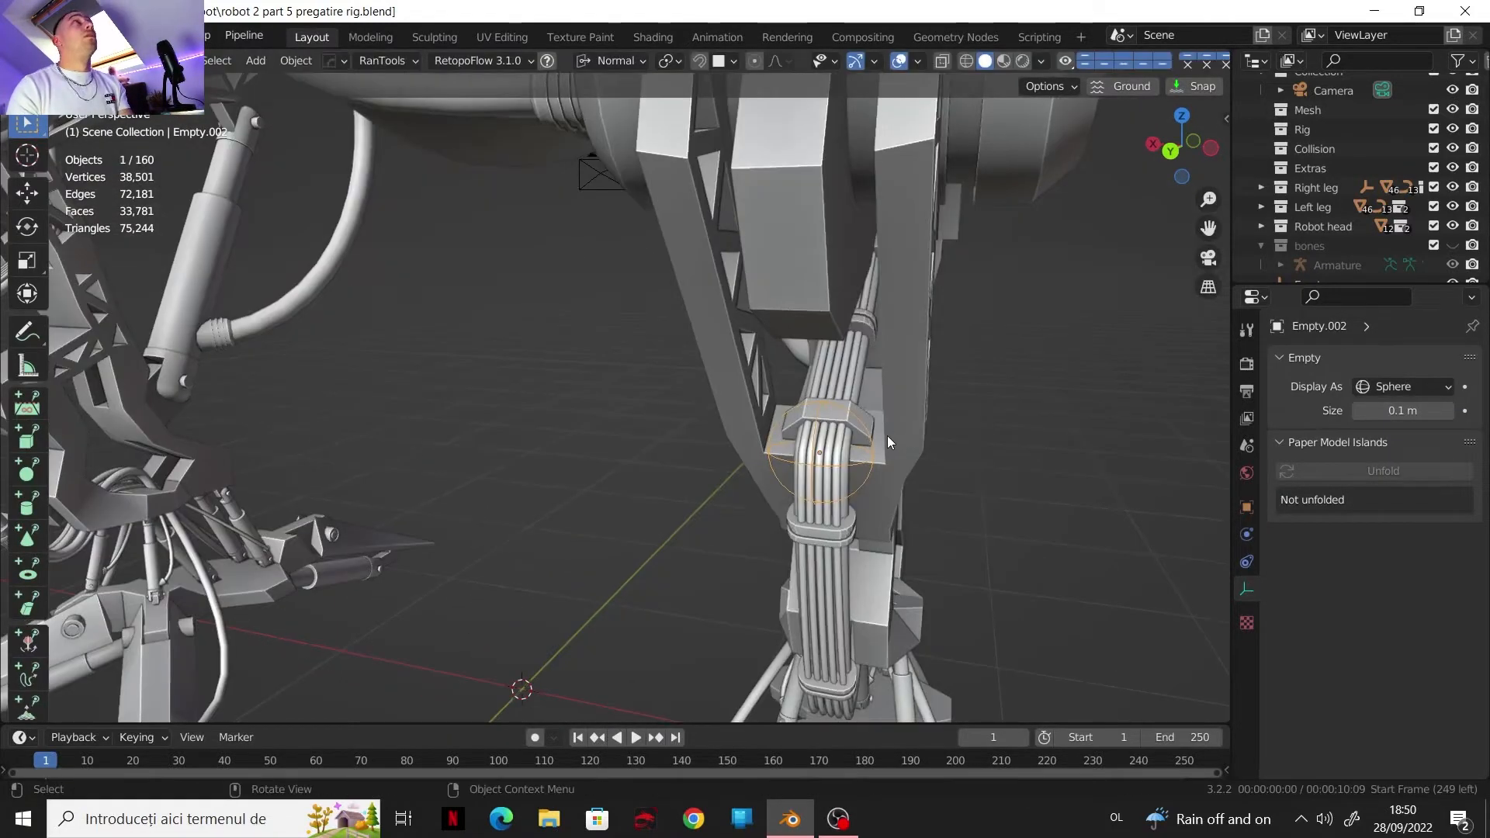
{"action": "scroll", "coordinate": [887, 436], "scroll_direction": "up", "scroll_amount": 1}
{"action": "scroll", "coordinate": [890, 442], "scroll_direction": "up", "scroll_amount": 1}
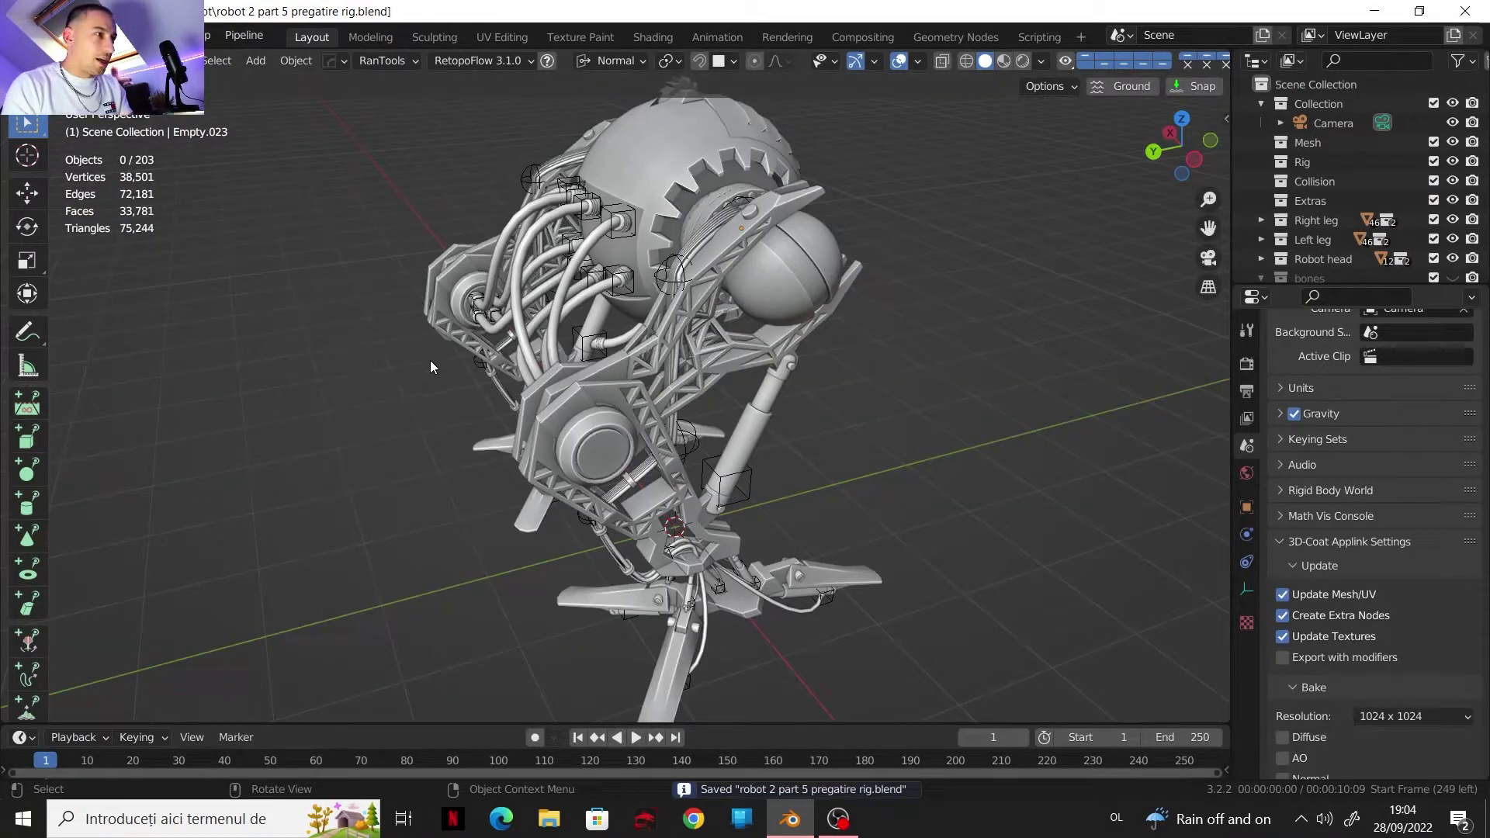
Step: Test-move the cube empties at the body's upper hose connectors to check that the hoses follow, restoring their positions
{"action": "middle_click_drag", "start_coordinate": [425, 324], "coordinate": [645, 379]}
{"action": "scroll", "coordinate": [649, 376], "scroll_direction": "up", "scroll_amount": 3}
{"action": "middle_click_drag", "start_coordinate": [727, 315], "coordinate": [680, 447], "text": "shift"}
{"action": "scroll", "coordinate": [687, 434], "scroll_direction": "up", "scroll_amount": 2}
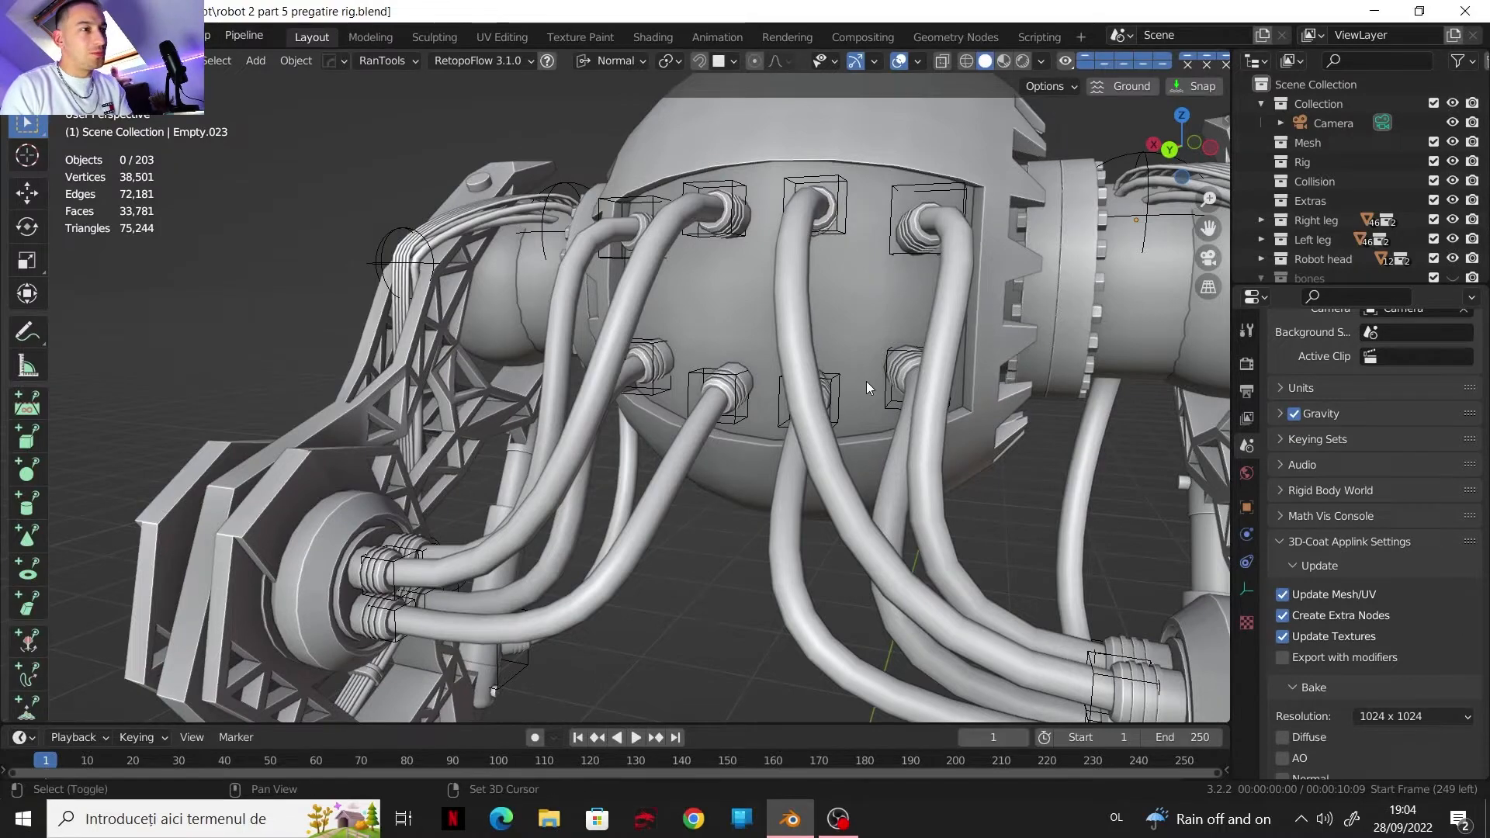
{"action": "middle_click_drag", "start_coordinate": [866, 380], "coordinate": [741, 529], "text": "shift"}
{"action": "scroll", "coordinate": [741, 504], "scroll_direction": "down", "scroll_amount": 2}
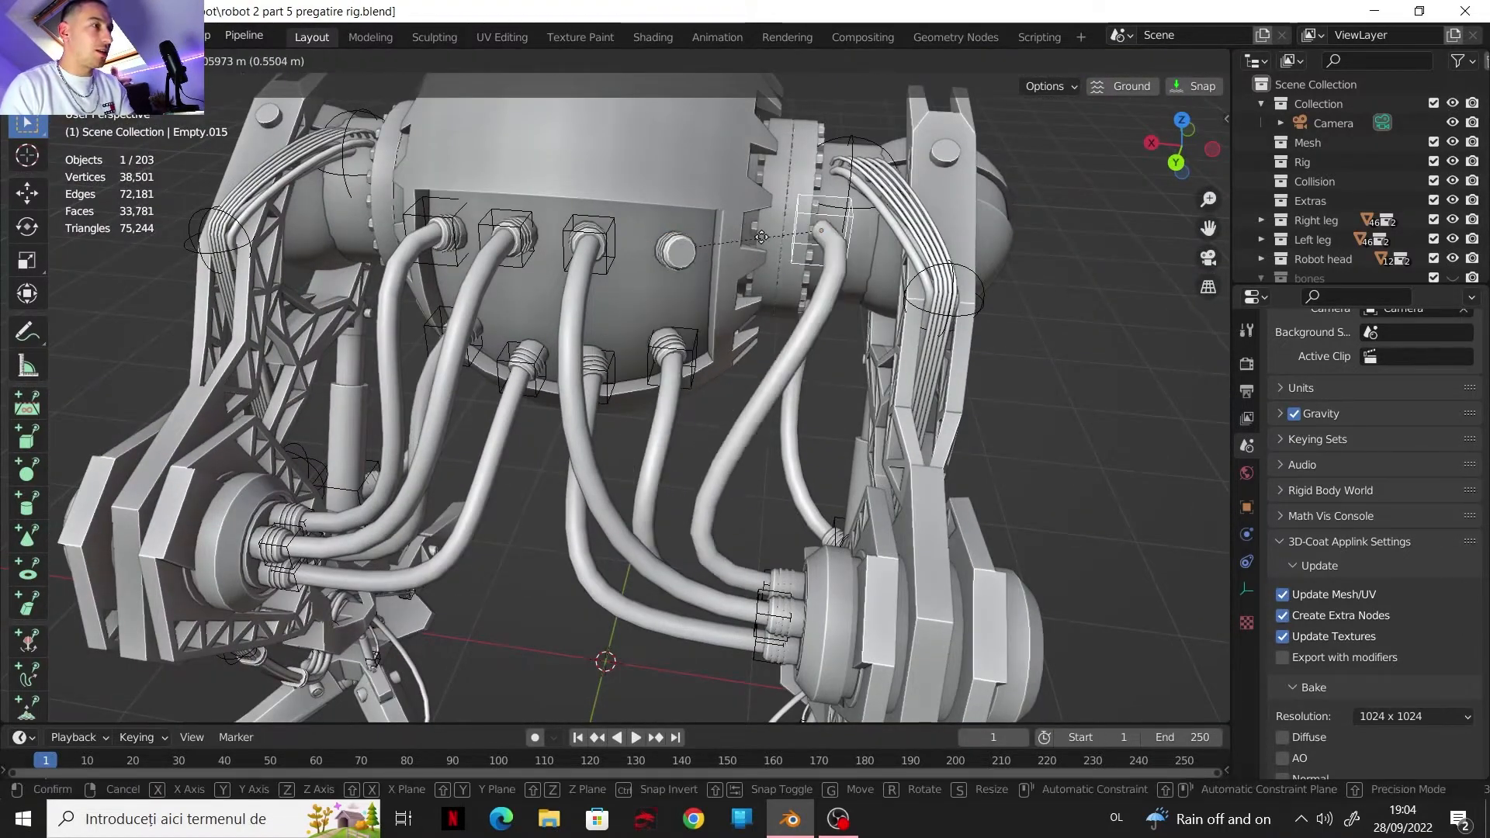
{"action": "left_click", "coordinate": [652, 255]}
{"action": "left_click", "coordinate": [557, 231]}
{"action": "left_click", "coordinate": [561, 236]}
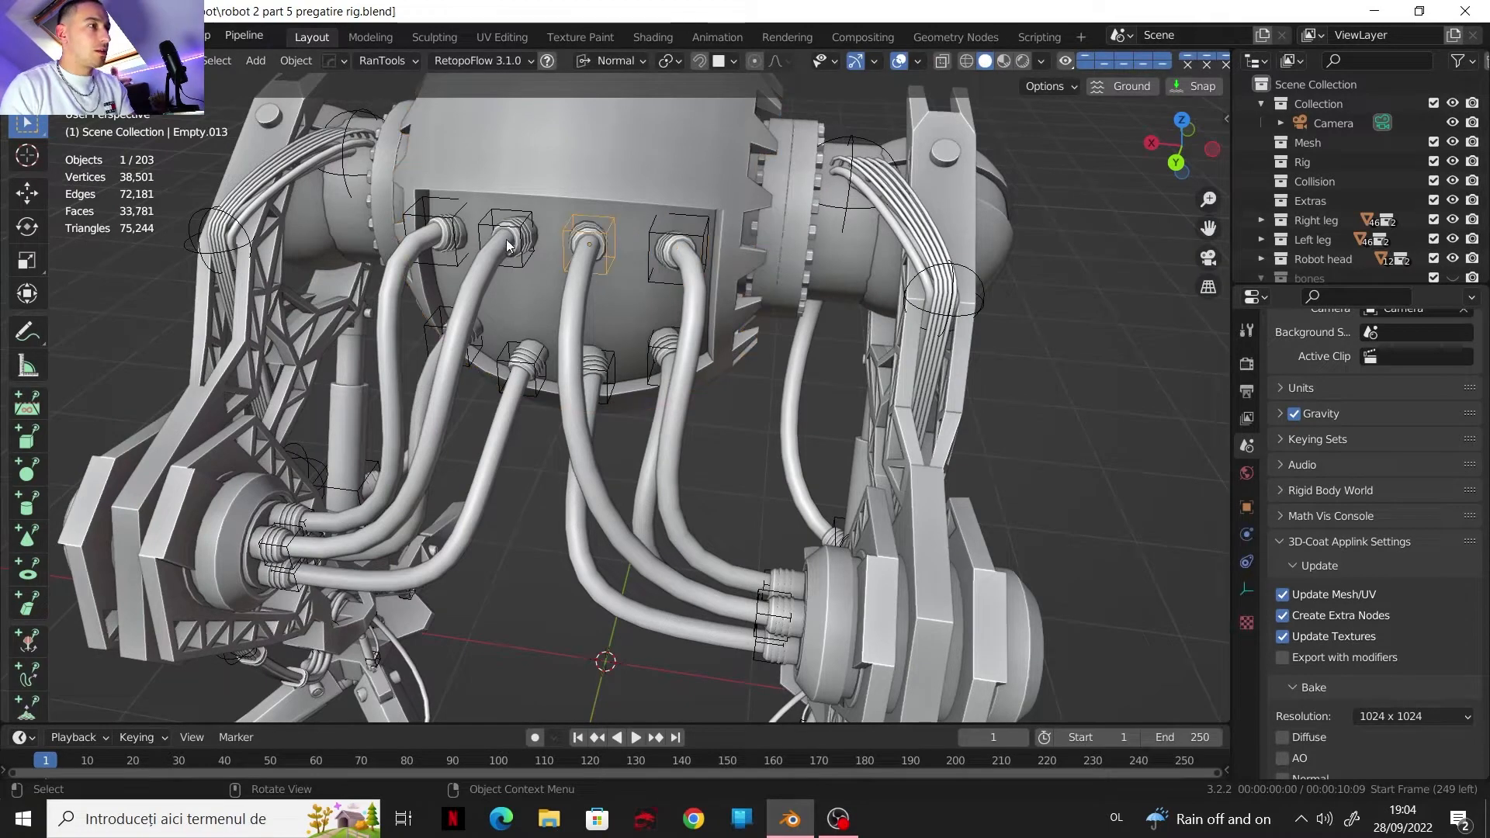
{"action": "left_click", "coordinate": [499, 233]}
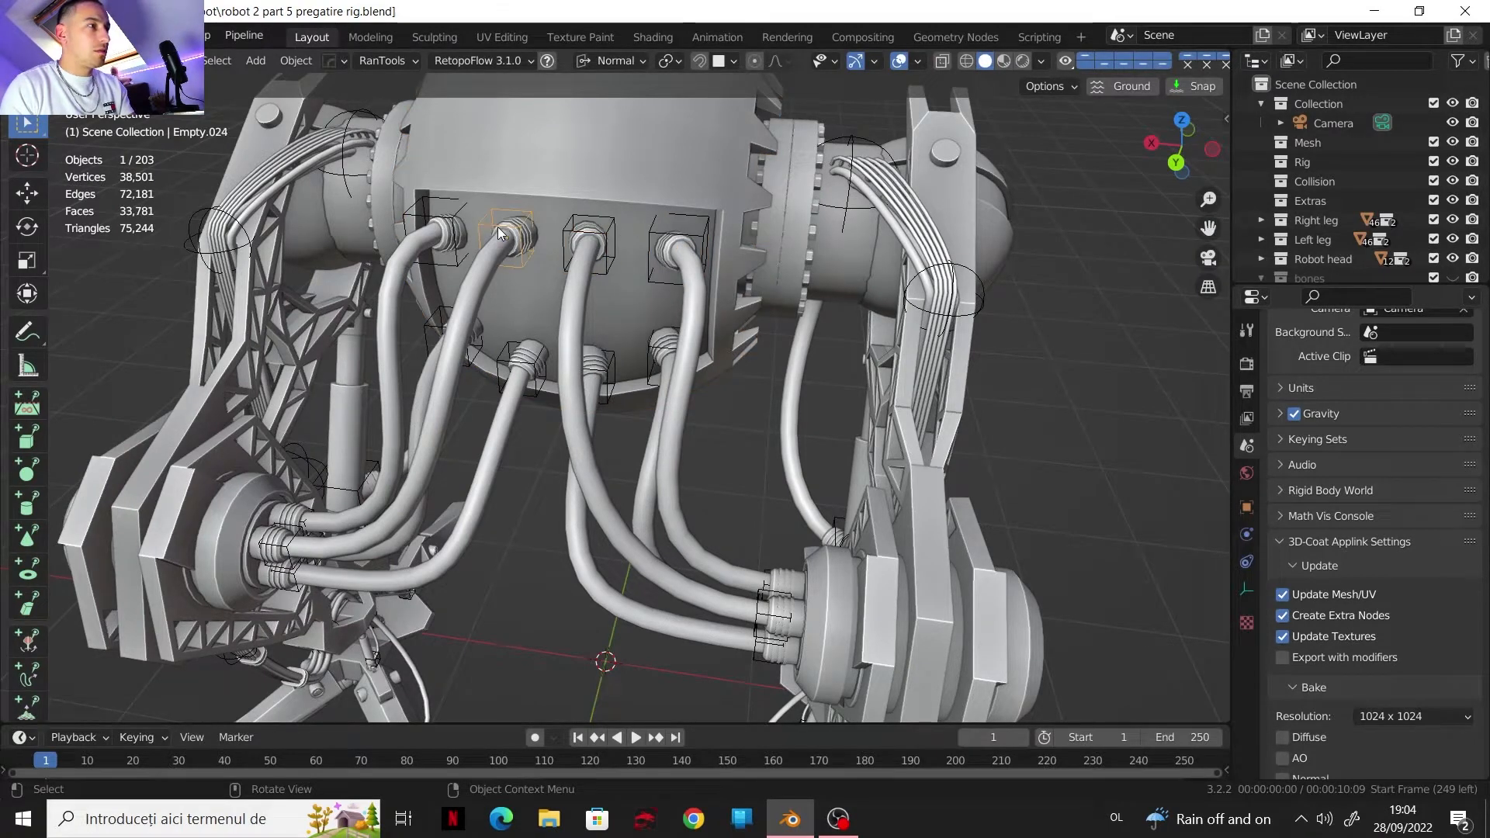
Step: Test-move the sphere empty at the bend of the upper-leg cable bundle and restore its position
{"action": "left_click", "coordinate": [915, 287]}
{"action": "left_click", "coordinate": [911, 286]}
{"action": "key", "text": "g"}
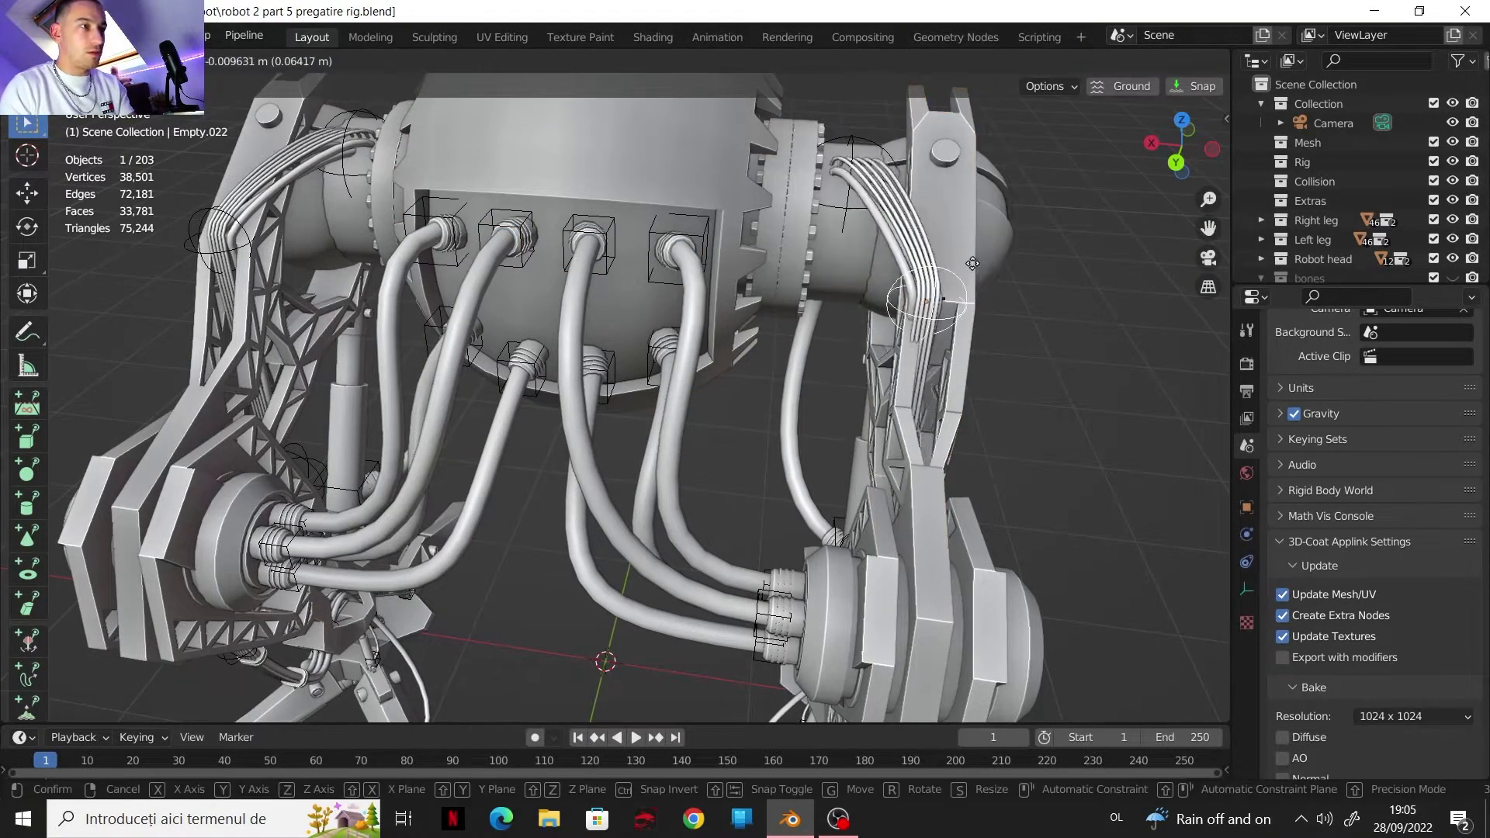
{"action": "right_click", "coordinate": [929, 283]}
Step: Examine the leg's hydraulic piston and the cube empty at its hose connection
{"action": "scroll", "coordinate": [929, 289], "scroll_direction": "down", "scroll_amount": 5}
{"action": "middle_click_drag", "start_coordinate": [916, 285], "coordinate": [731, 233]}
{"action": "middle_click_drag", "start_coordinate": [731, 233], "coordinate": [748, 292], "text": "shift"}
{"action": "middle_click_drag", "start_coordinate": [830, 372], "coordinate": [654, 318]}
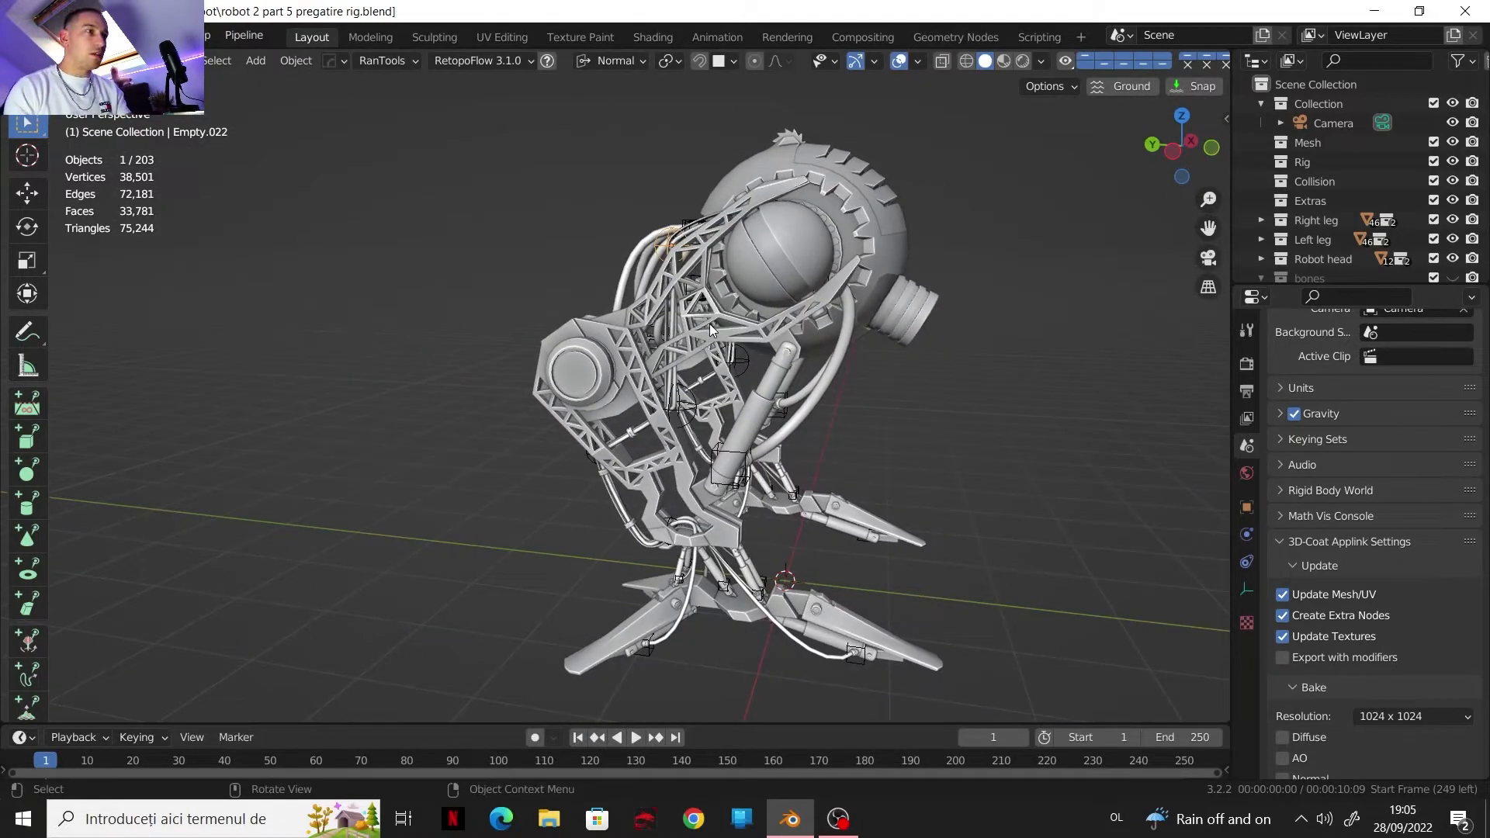
{"action": "scroll", "coordinate": [776, 420], "scroll_direction": "up", "scroll_amount": 3}
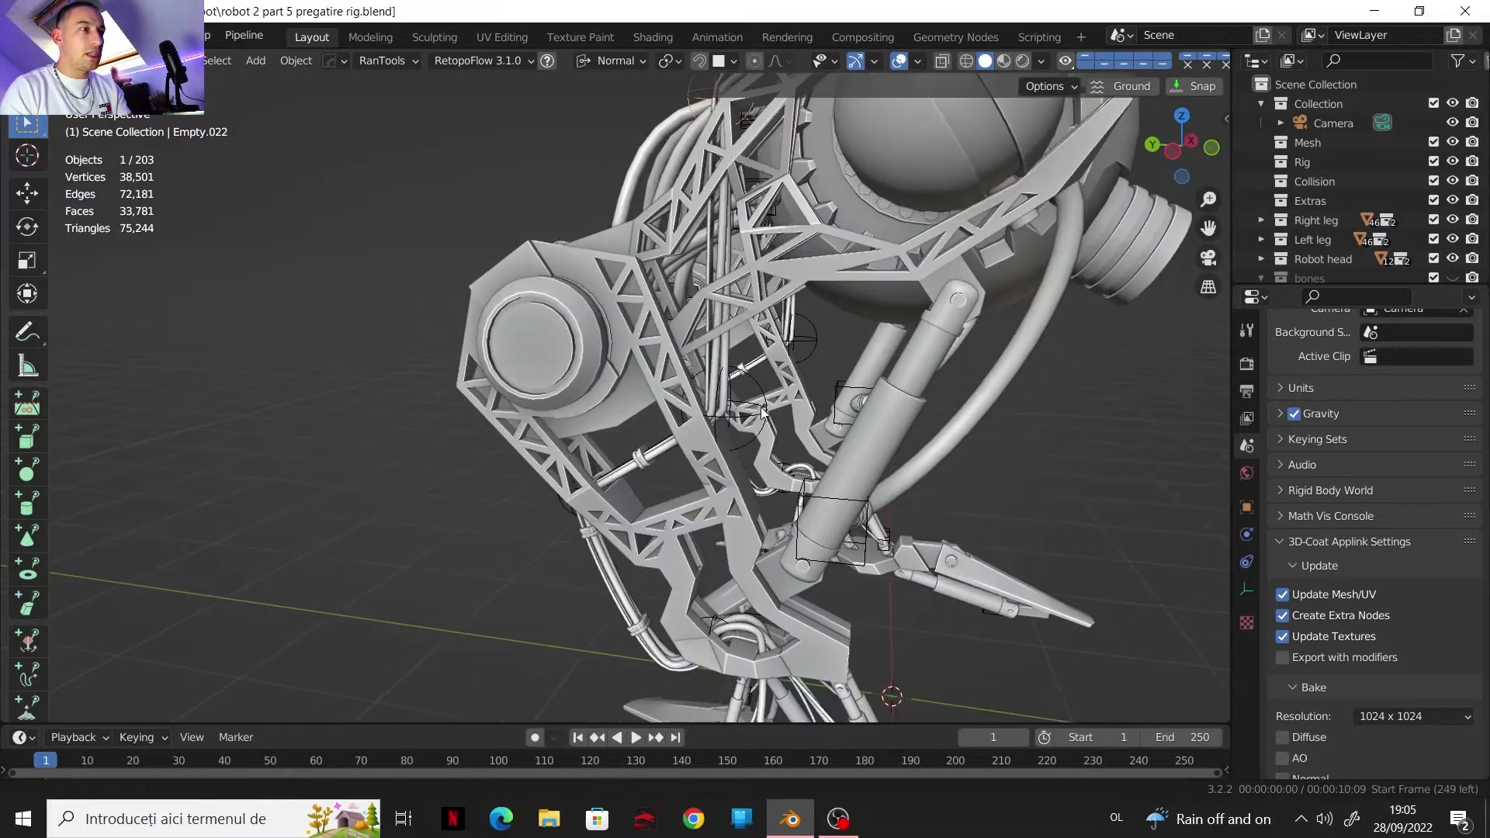
{"action": "middle_click_drag", "start_coordinate": [809, 456], "coordinate": [720, 385], "text": "shift"}
{"action": "scroll", "coordinate": [658, 294], "scroll_direction": "up", "scroll_amount": 2}
{"action": "scroll", "coordinate": [737, 392], "scroll_direction": "up", "scroll_amount": 1}
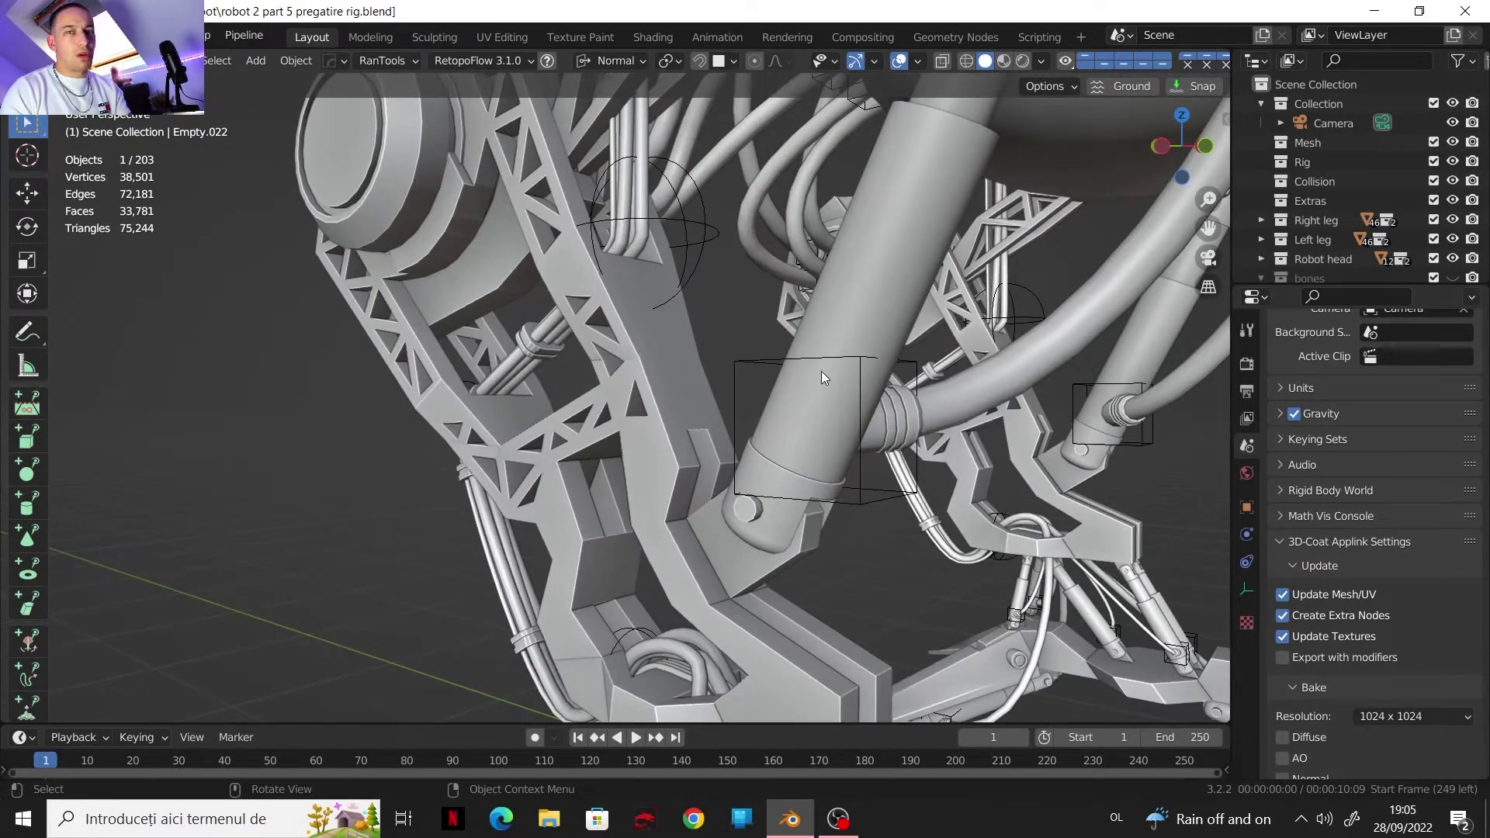
{"action": "scroll", "coordinate": [839, 341], "scroll_direction": "down", "scroll_amount": 2}
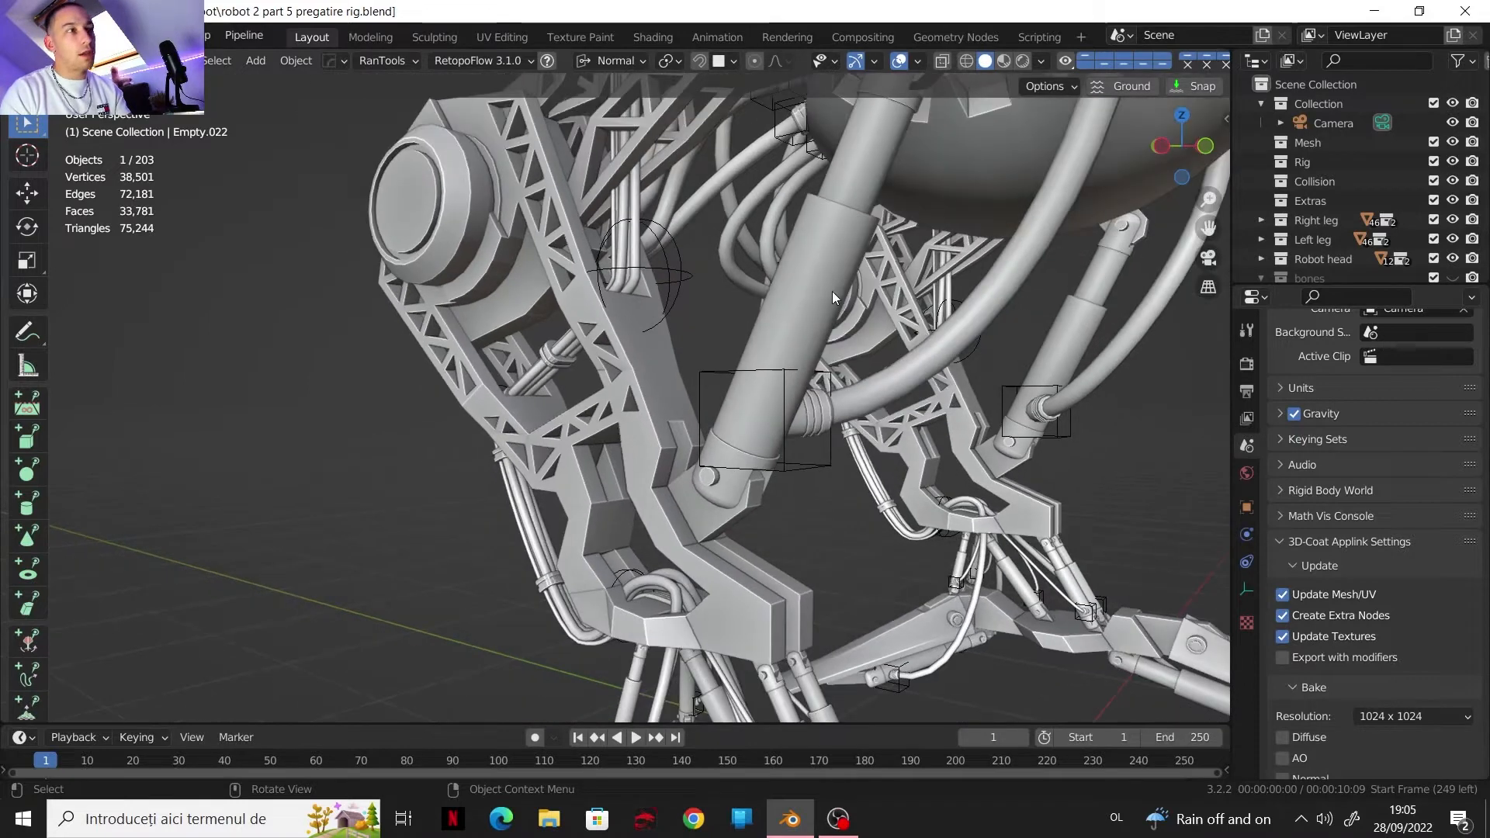
Step: Parent the hydraulic piston's outer cylinder and its hose-end cube empty to the lower mounting end, Cylinder.012, with the Object option
{"action": "left_click", "coordinate": [797, 303]}
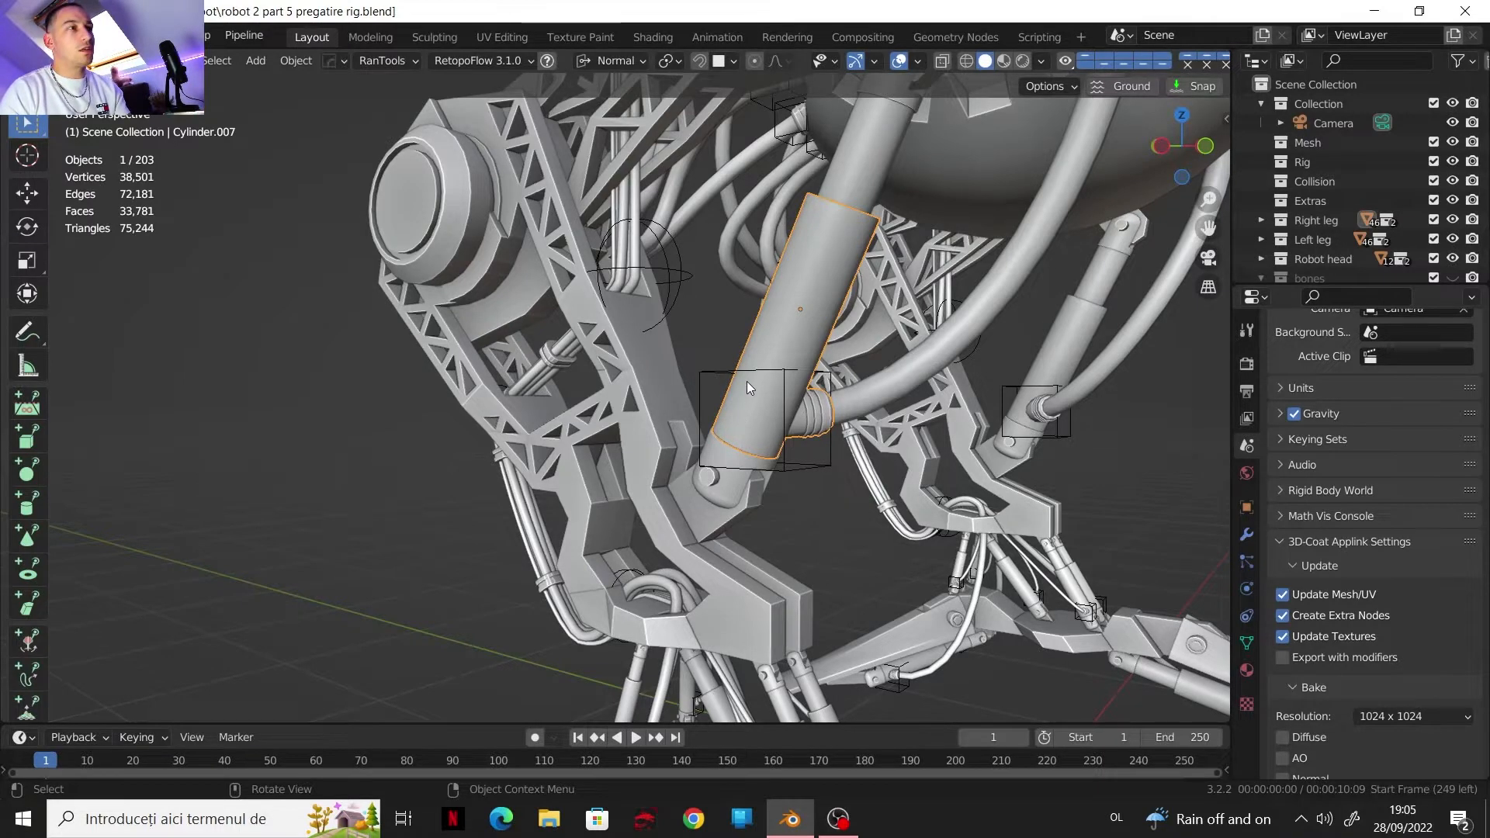
{"action": "middle_click_drag", "start_coordinate": [766, 355], "coordinate": [785, 309]}
{"action": "scroll", "coordinate": [767, 381], "scroll_direction": "up", "scroll_amount": 2}
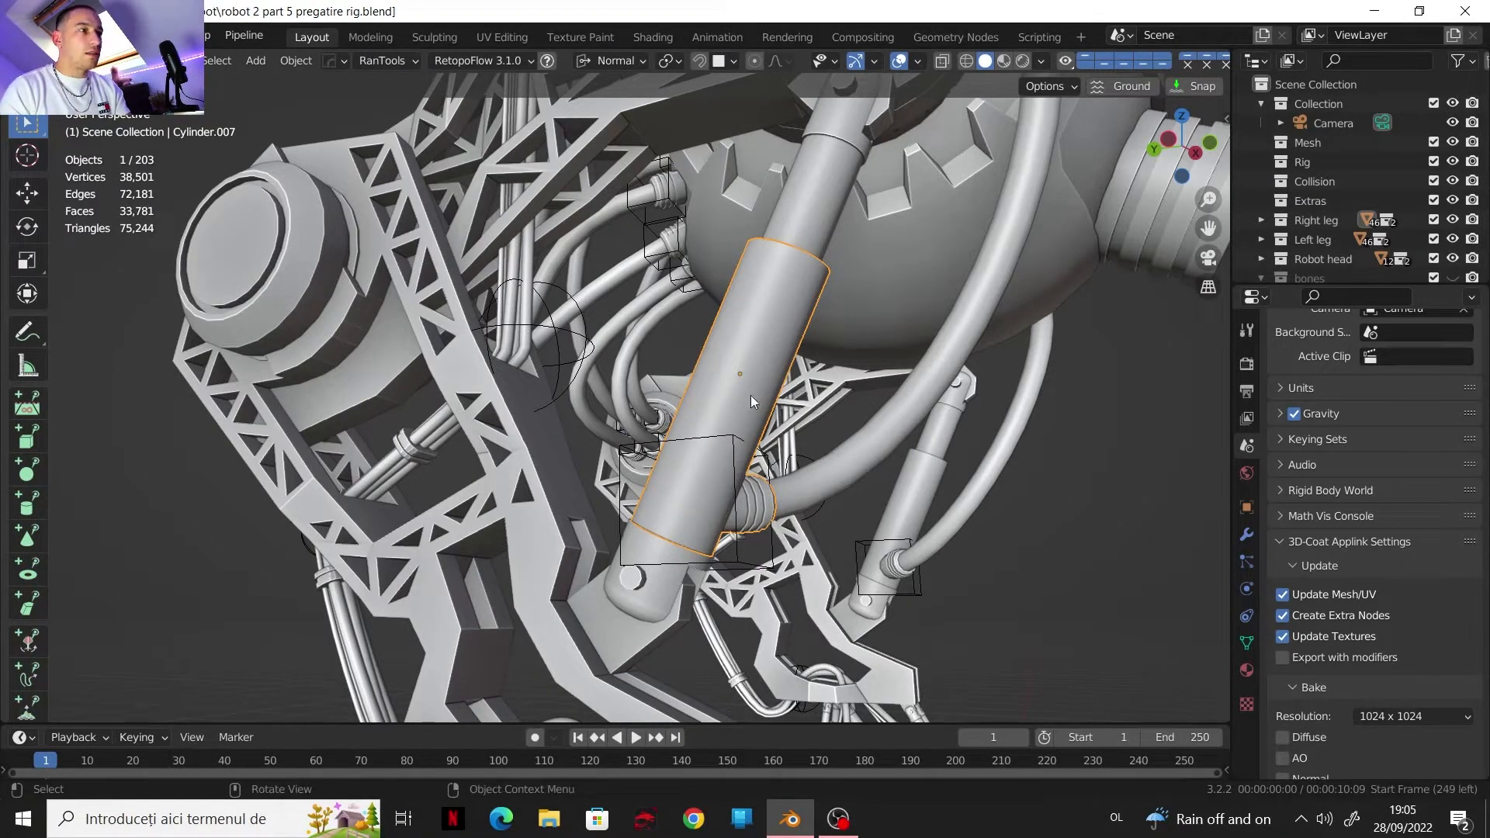
{"action": "left_click", "coordinate": [697, 445], "text": "shift"}
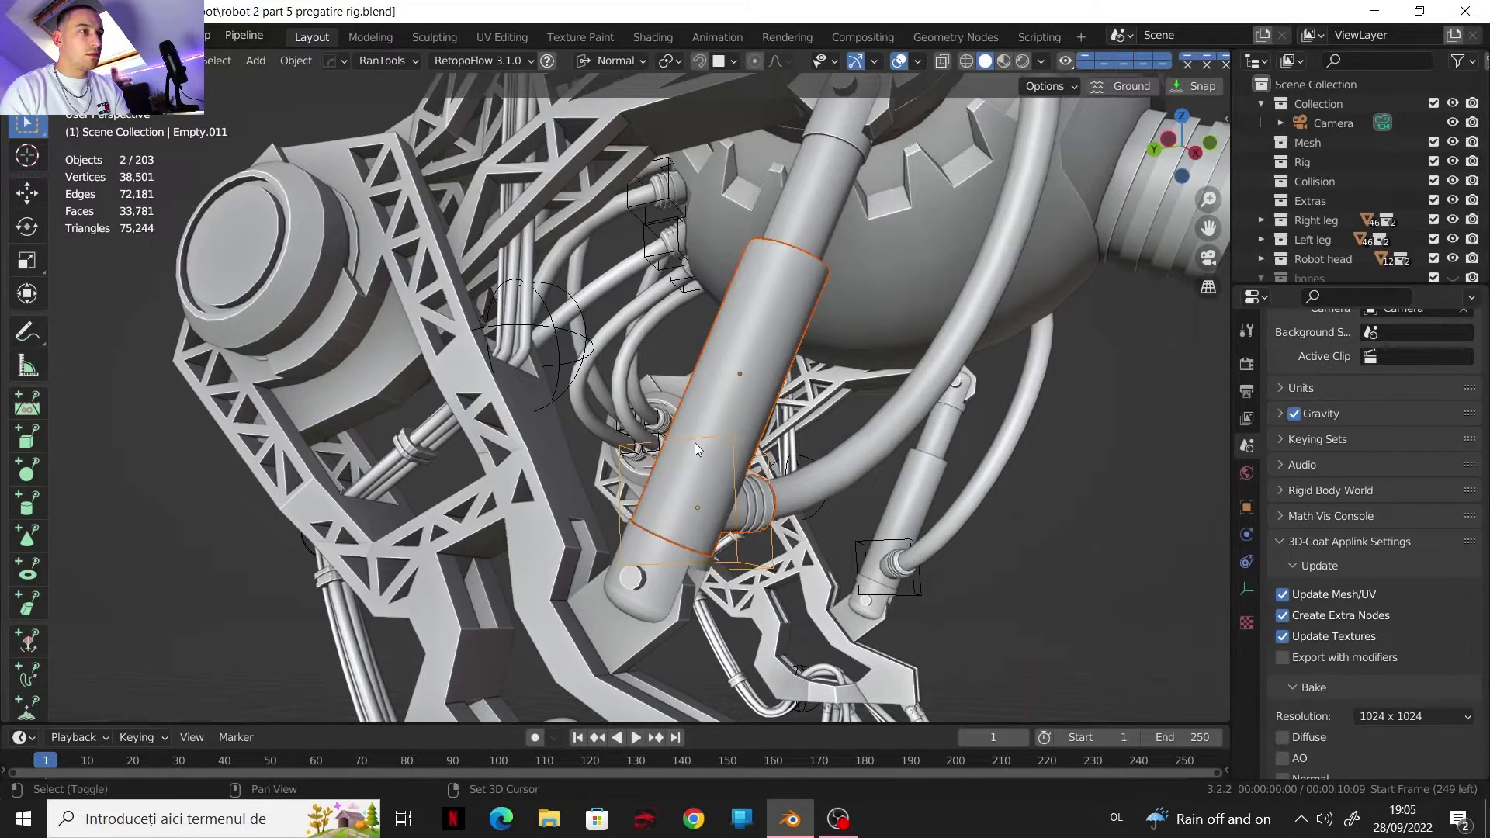
{"action": "left_click", "coordinate": [649, 585], "text": "shift"}
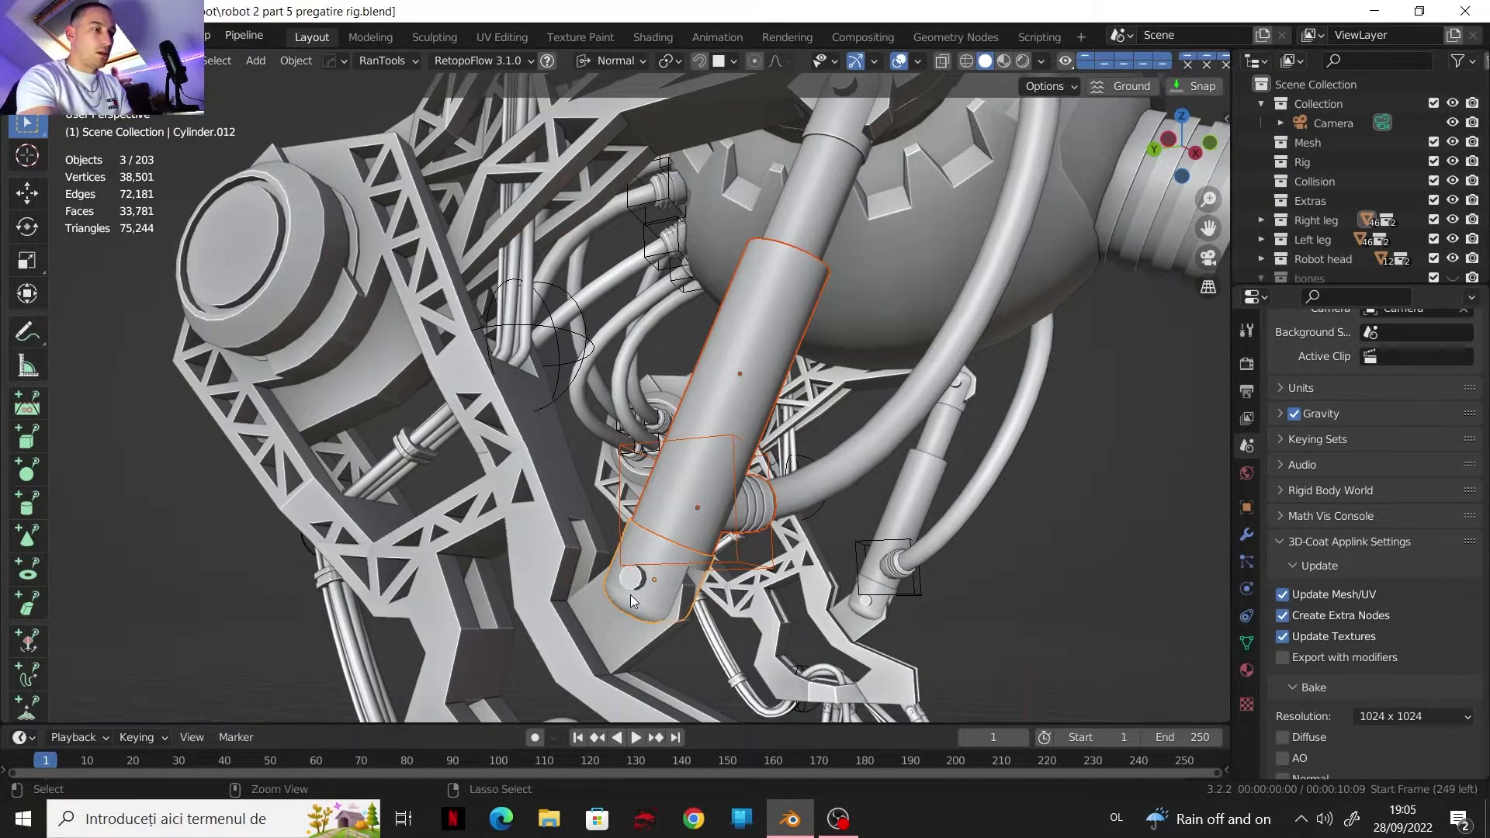
{"action": "key", "text": "ctrl+p"}
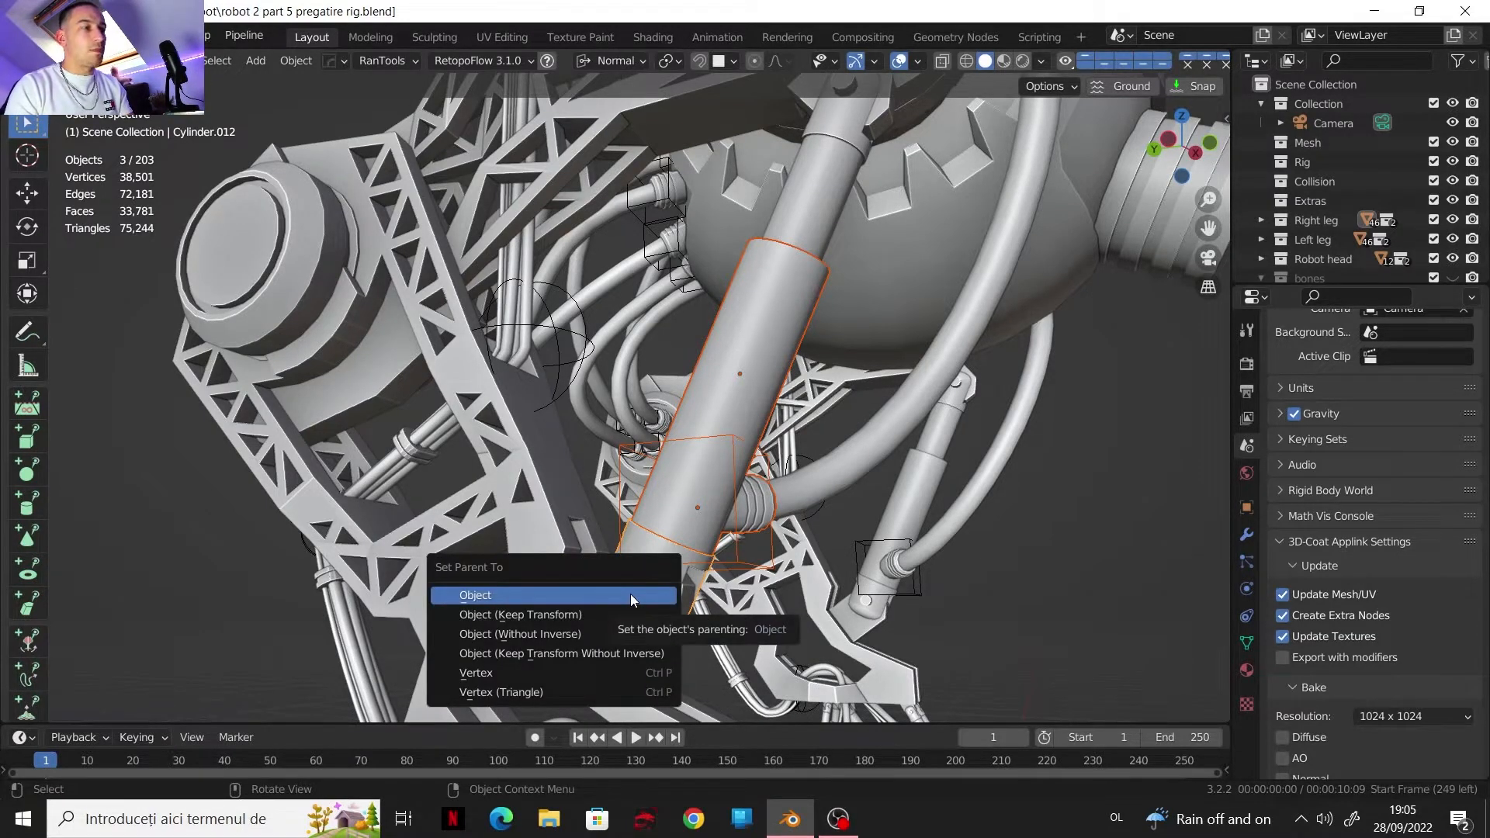
{"action": "left_click", "coordinate": [630, 593]}
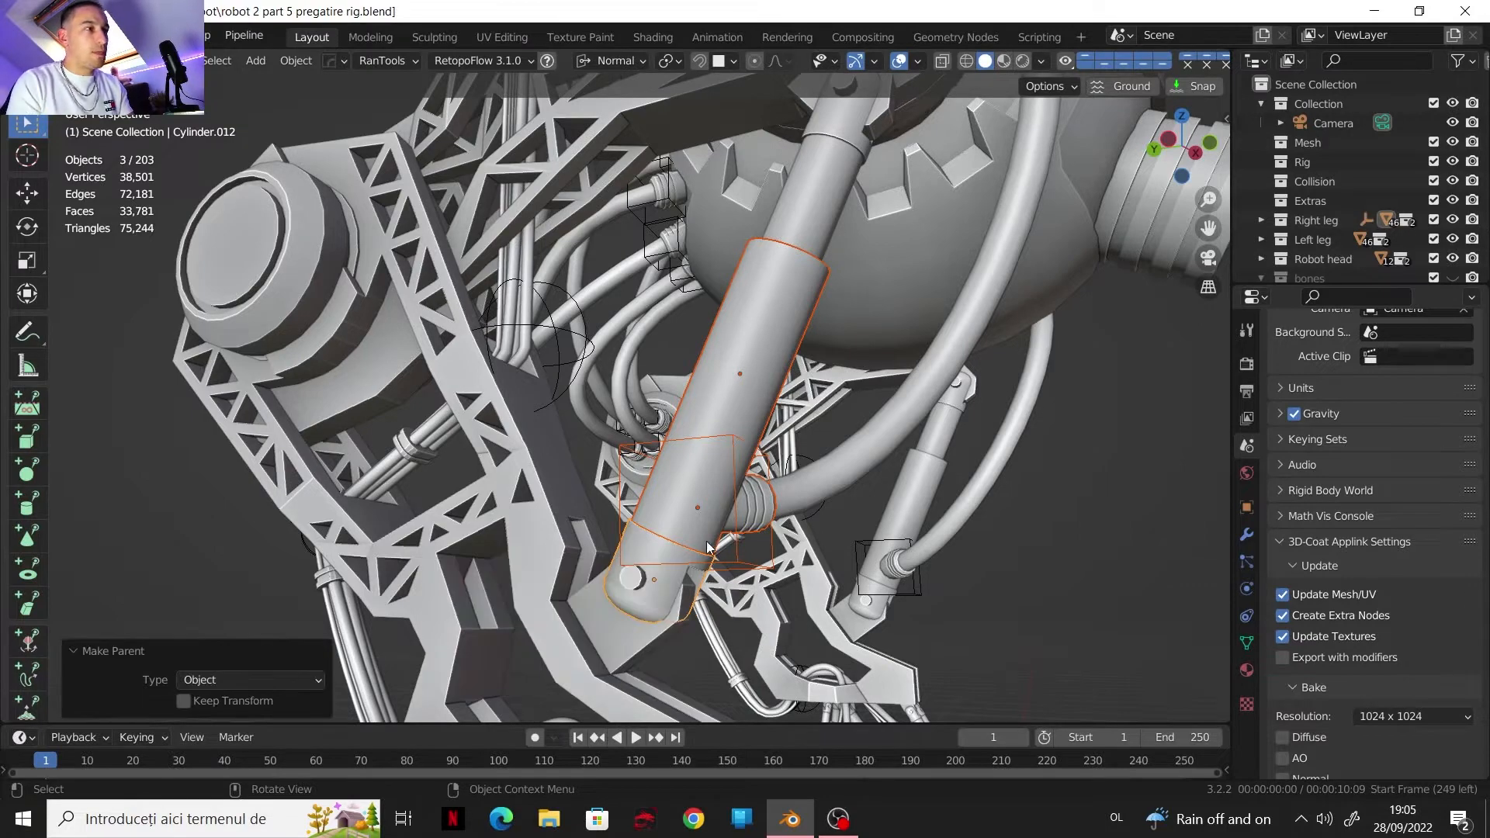
Step: Move the piston's lower mounting end briefly to check that the cylinder, empty and hose follow, and restore it
{"action": "left_click", "coordinate": [644, 582]}
{"action": "key", "text": "g"}
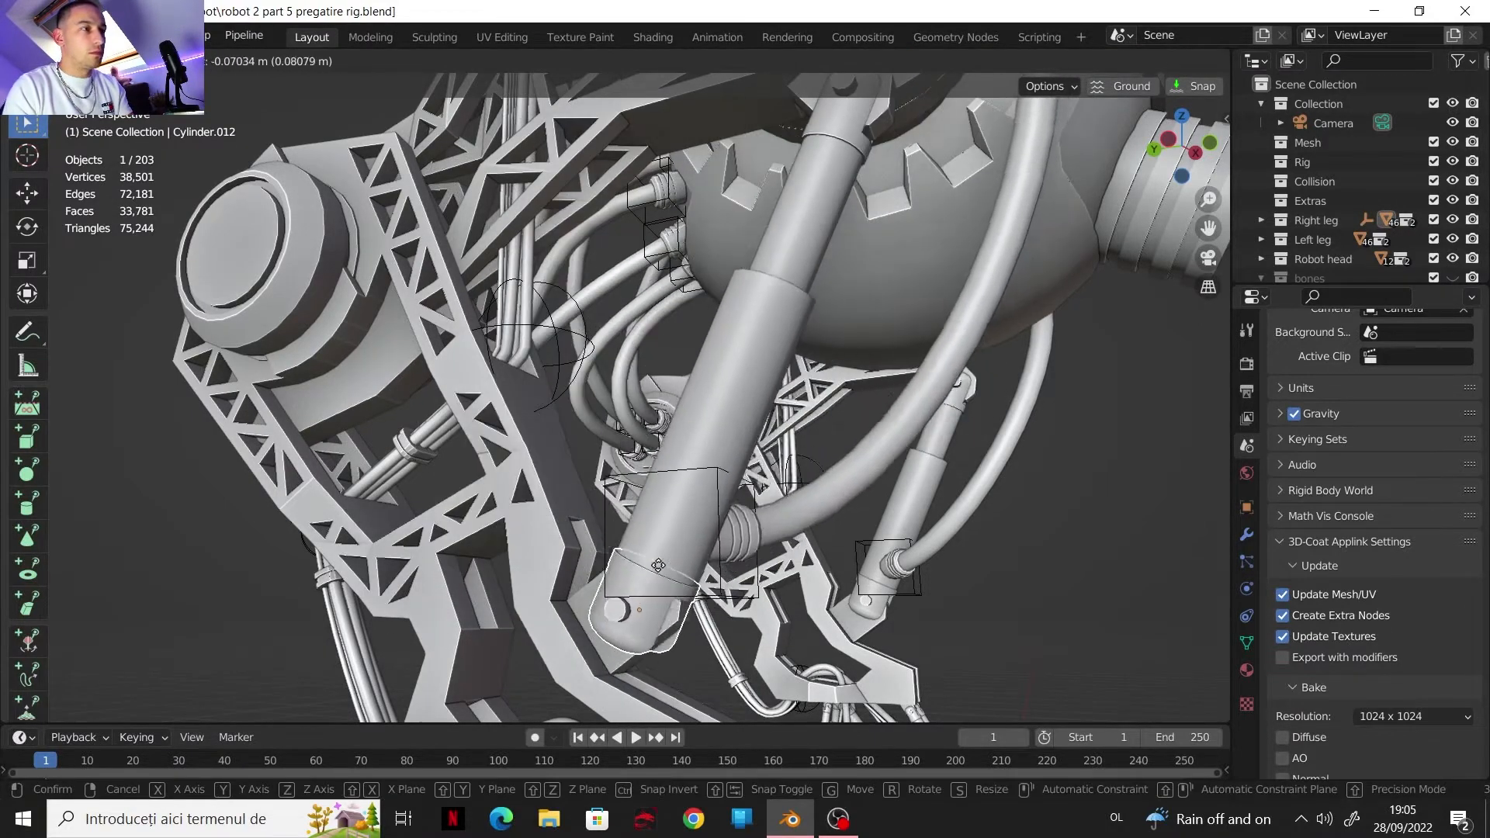
{"action": "left_click", "coordinate": [660, 564]}
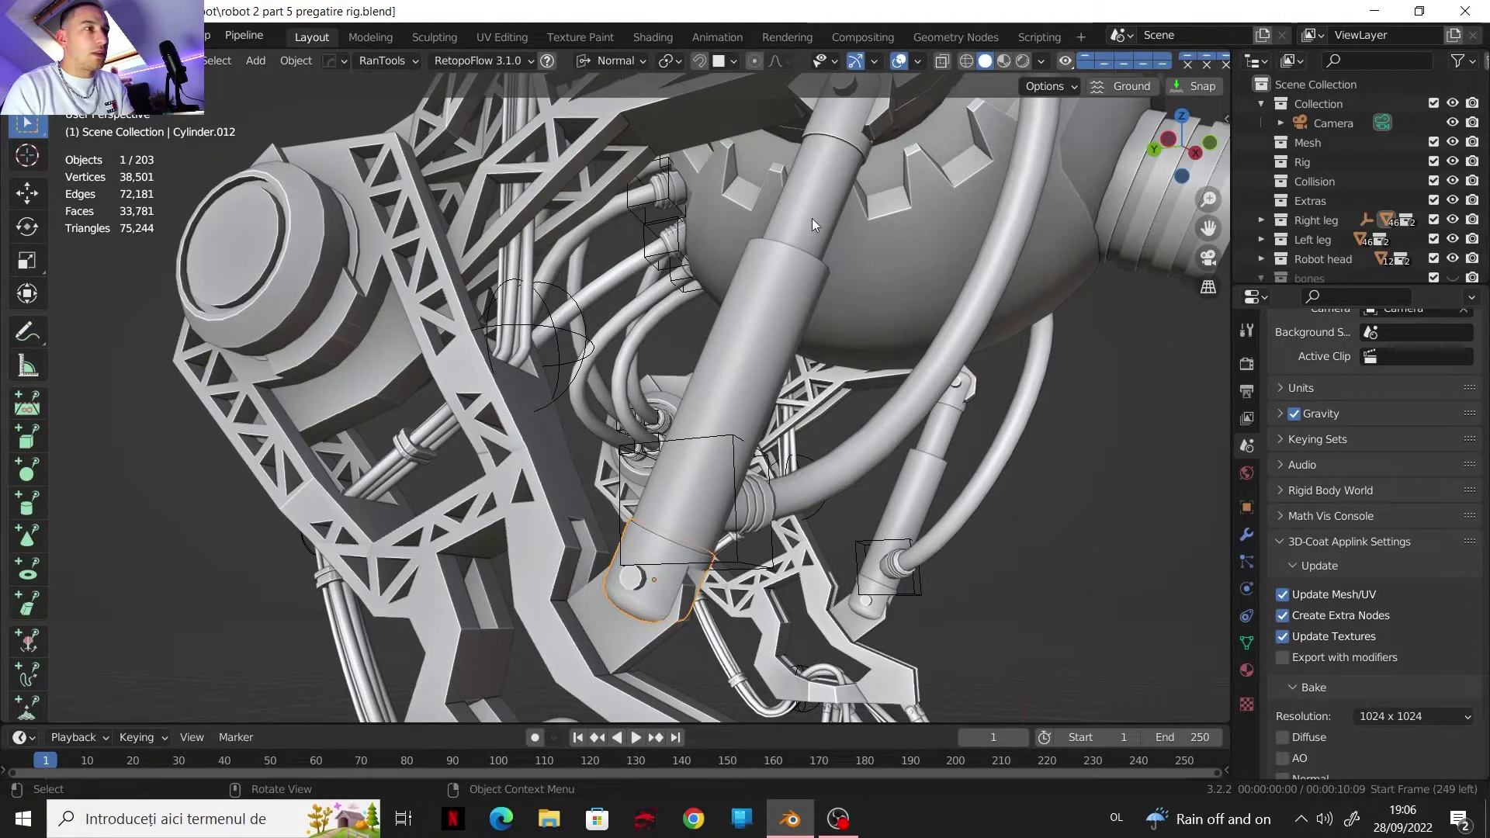
Step: Parent the hydraulic piston's inner rod, Cylinder.008, to its upper mounting end, Cylinder.011, with the Object option
{"action": "middle_click_drag", "start_coordinate": [793, 247], "coordinate": [661, 389]}
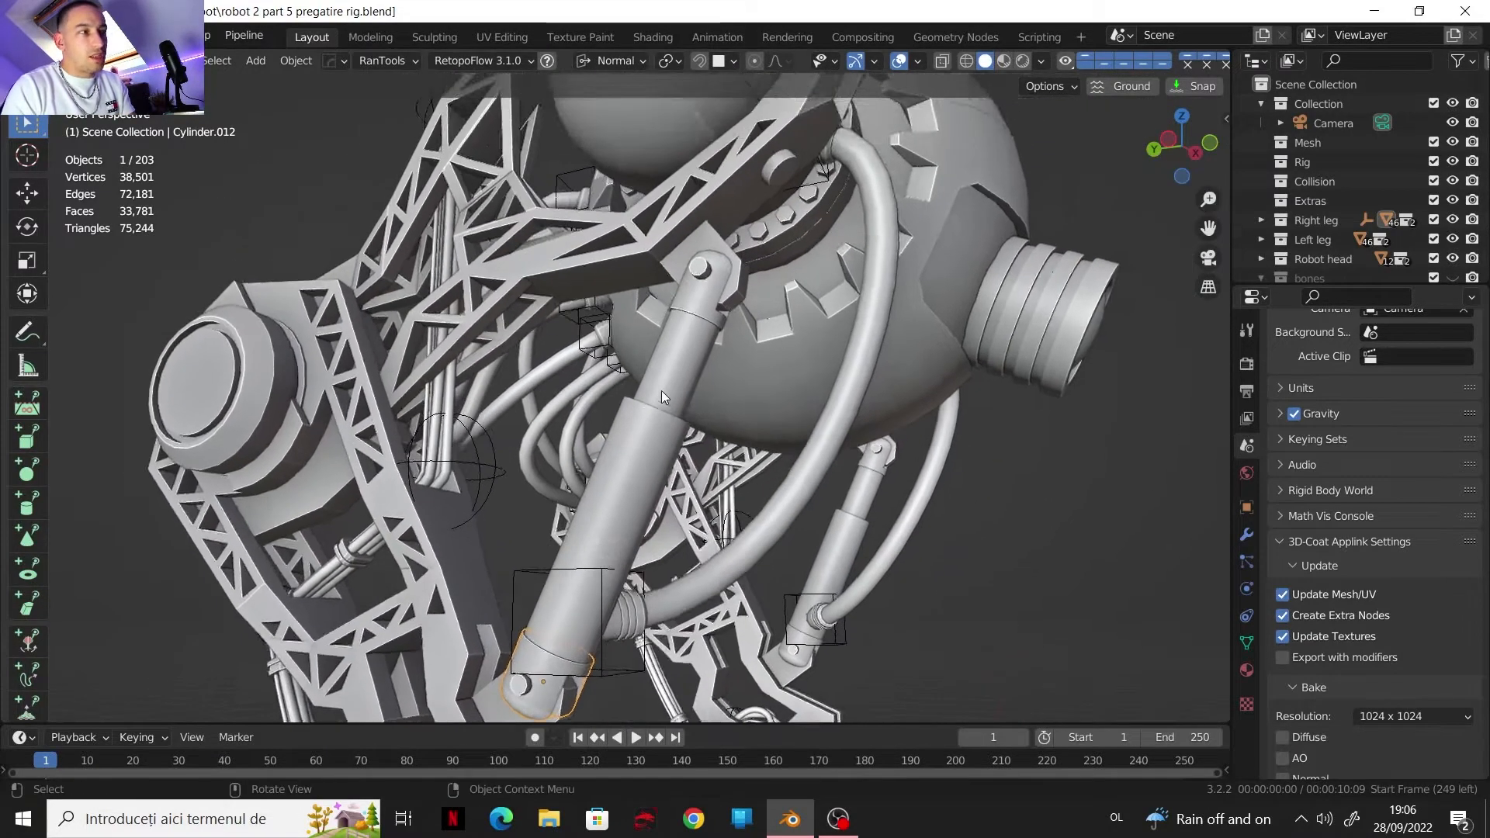
{"action": "scroll", "coordinate": [662, 390], "scroll_direction": "up", "scroll_amount": 2}
{"action": "left_click", "coordinate": [710, 329]}
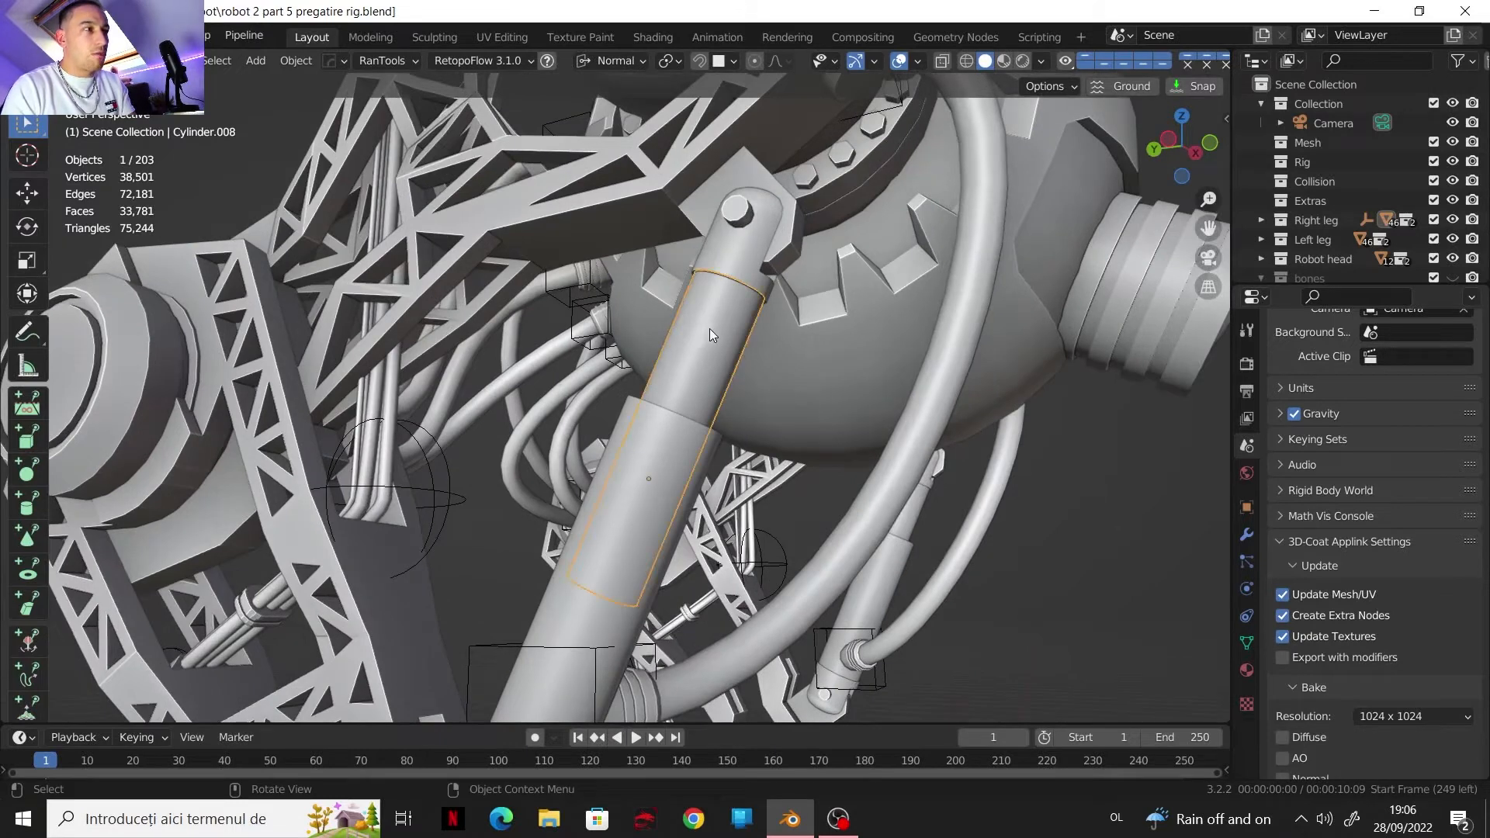
{"action": "left_click", "coordinate": [738, 239], "text": "shift"}
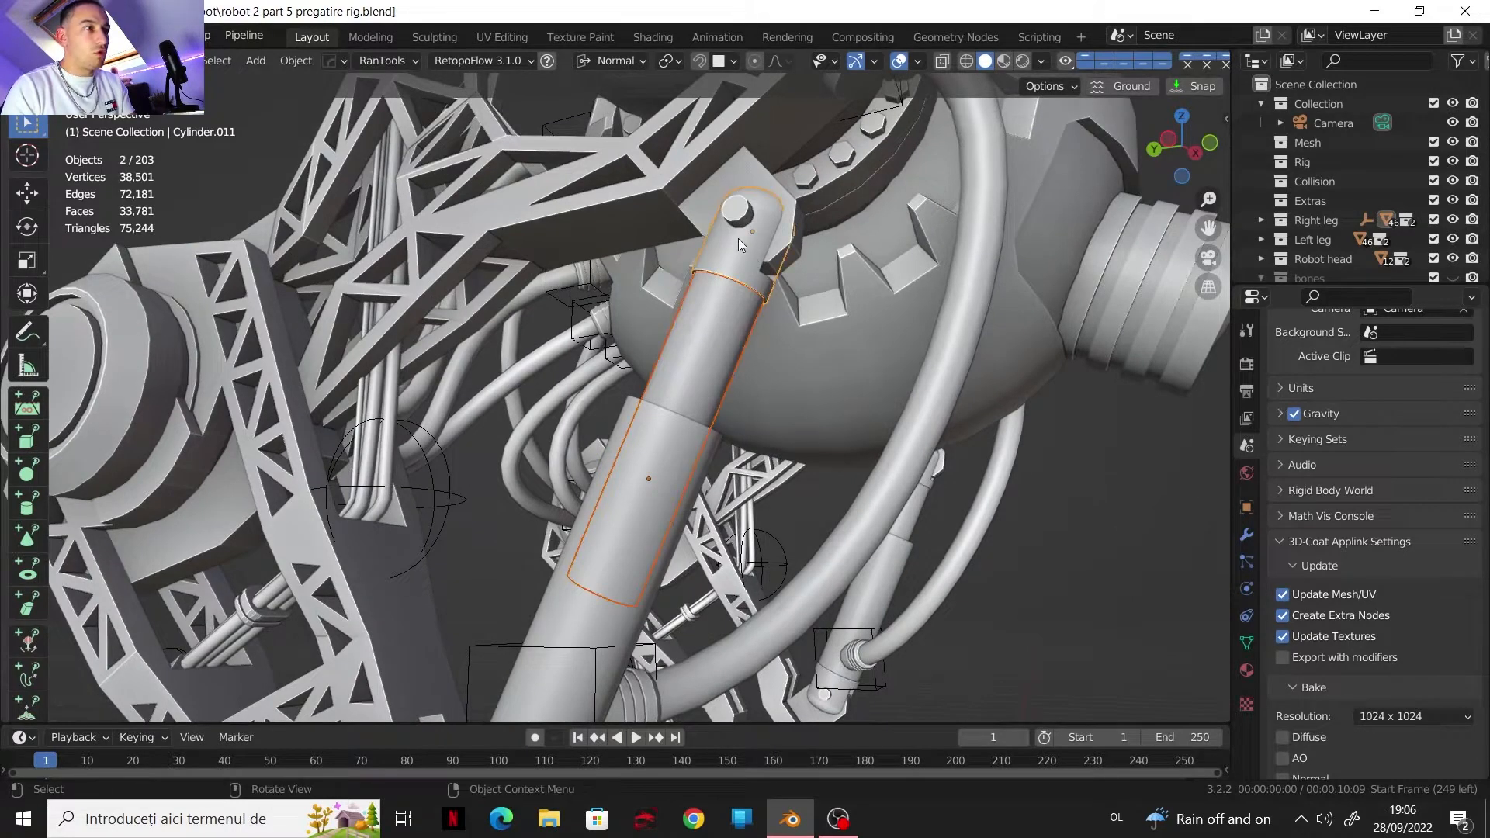
{"action": "left_click", "coordinate": [714, 318]}
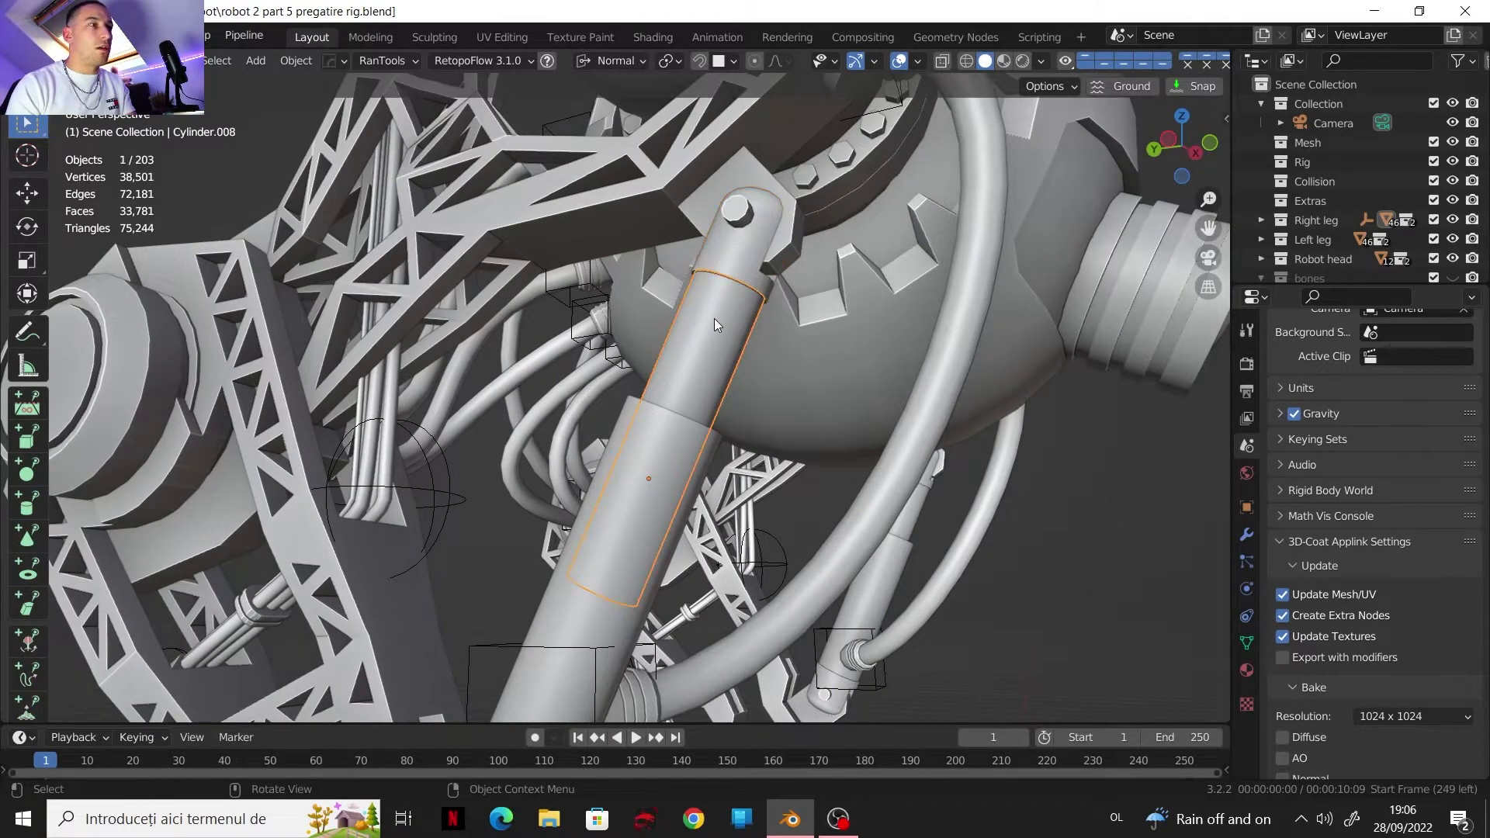
{"action": "left_click", "coordinate": [737, 227], "text": "shift"}
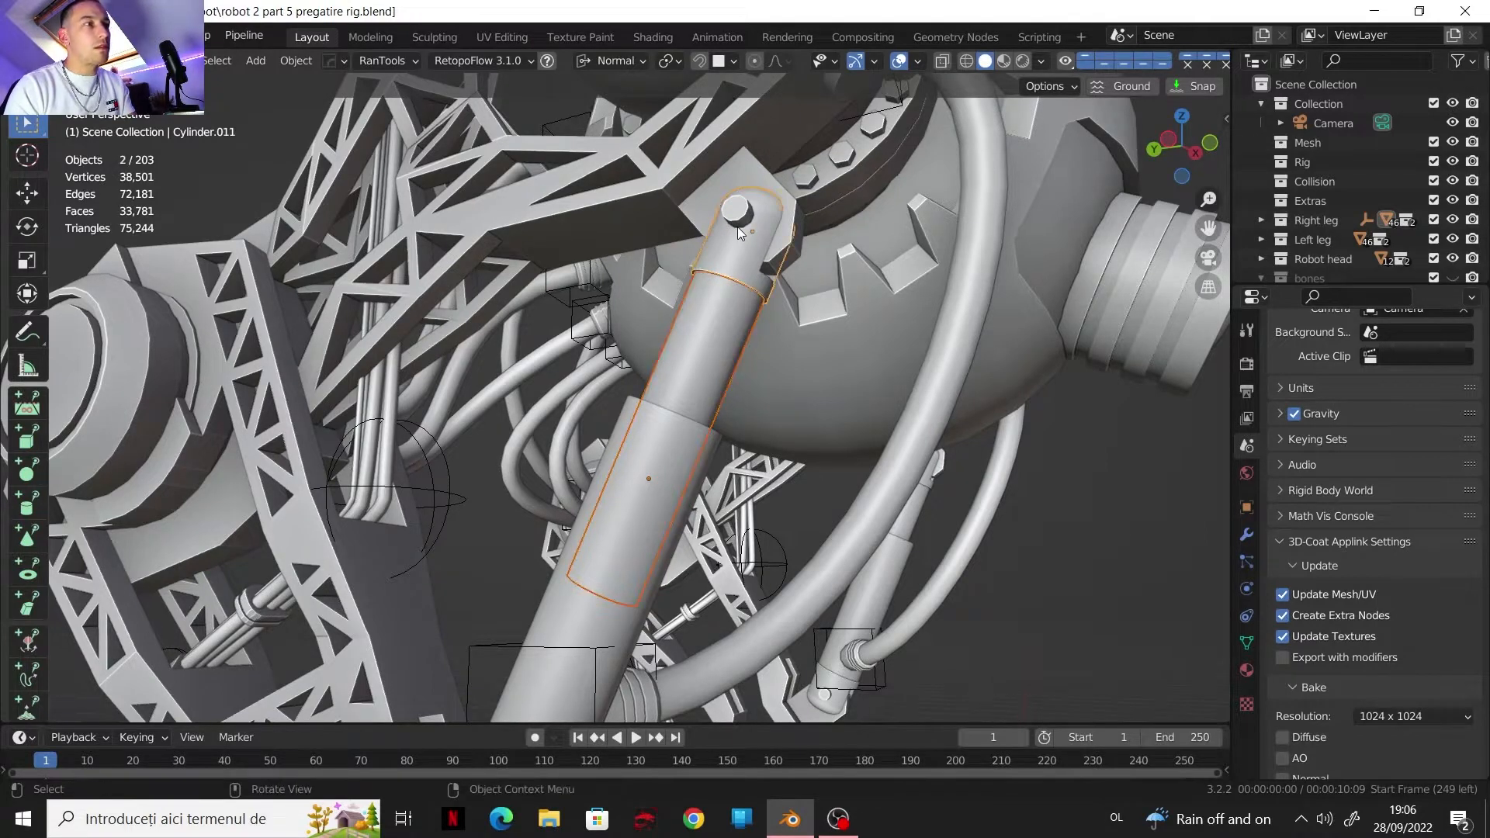
{"action": "key", "text": "ctrl+p"}
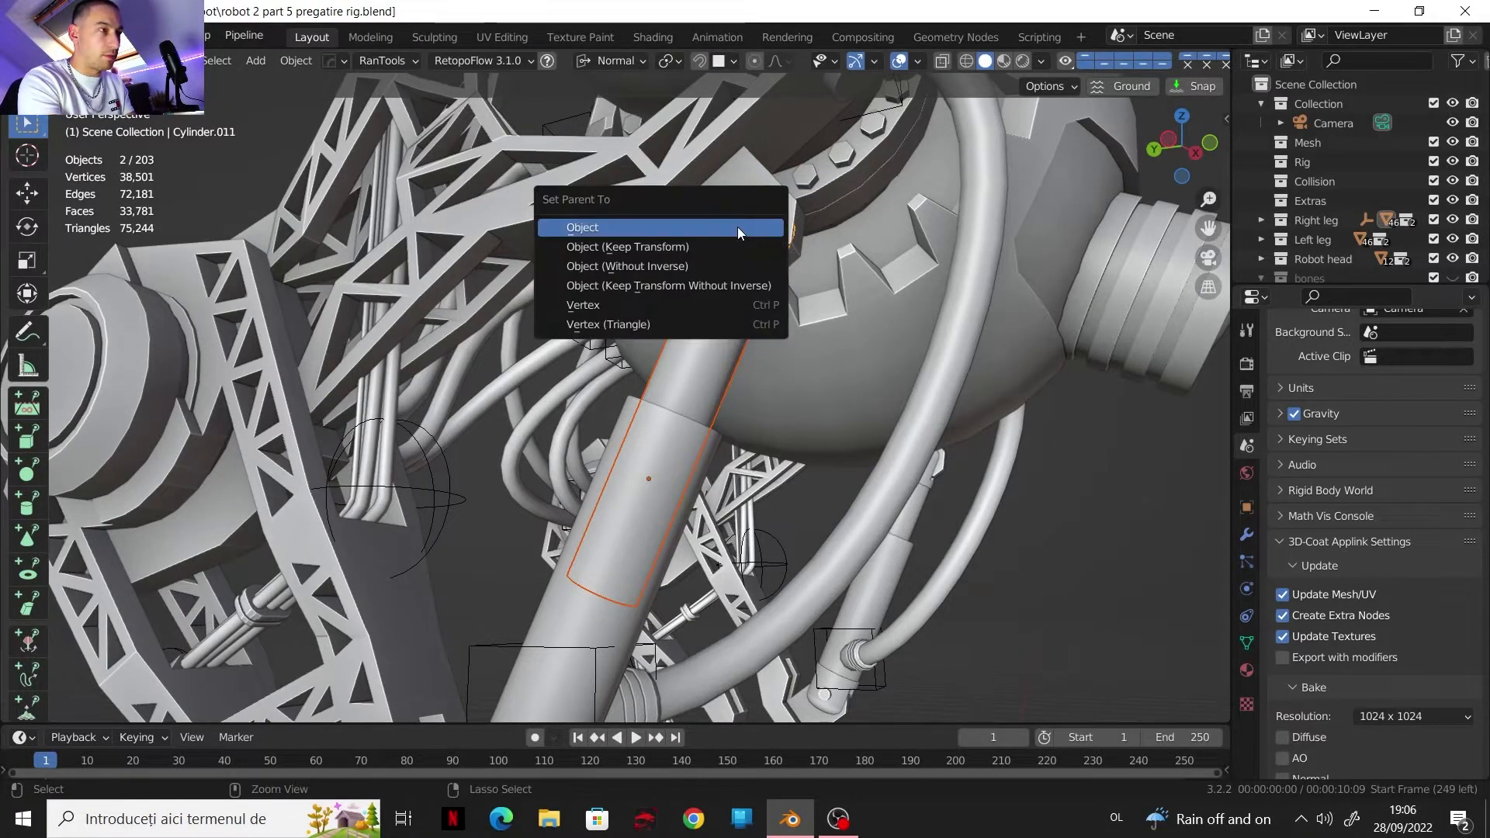
{"action": "left_click", "coordinate": [737, 227]}
Step: Test-move the ball-shaped hip joint to see which neighbouring parts follow it, and restore its position
{"action": "scroll", "coordinate": [802, 274], "scroll_direction": "down", "scroll_amount": 4}
{"action": "middle_click_drag", "start_coordinate": [872, 323], "coordinate": [732, 497]}
{"action": "left_click", "coordinate": [733, 503]}
{"action": "scroll", "coordinate": [763, 495], "scroll_direction": "up", "scroll_amount": 5}
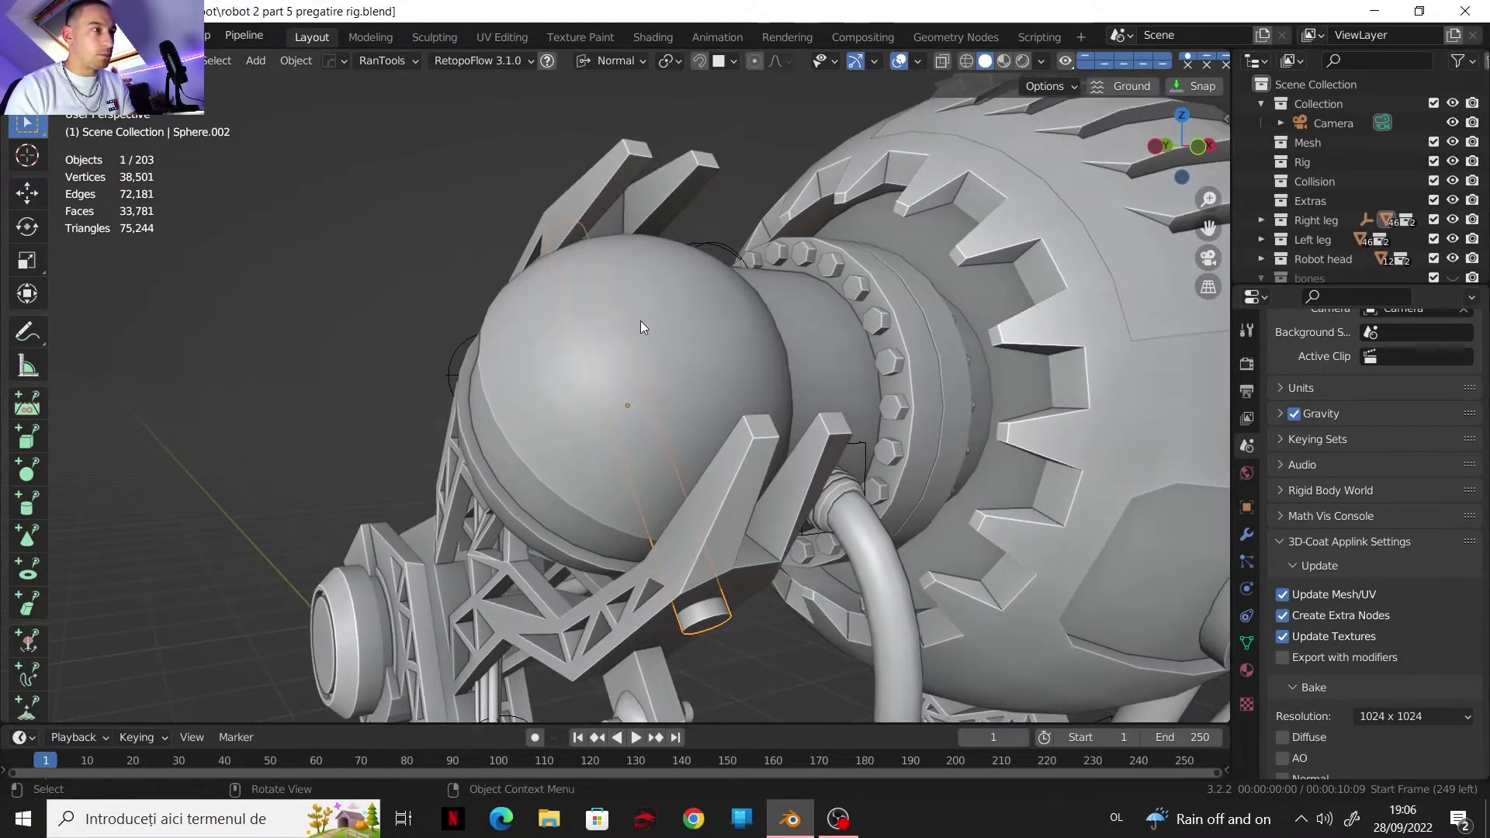
{"action": "left_click", "coordinate": [640, 320]}
{"action": "key", "text": "g"}
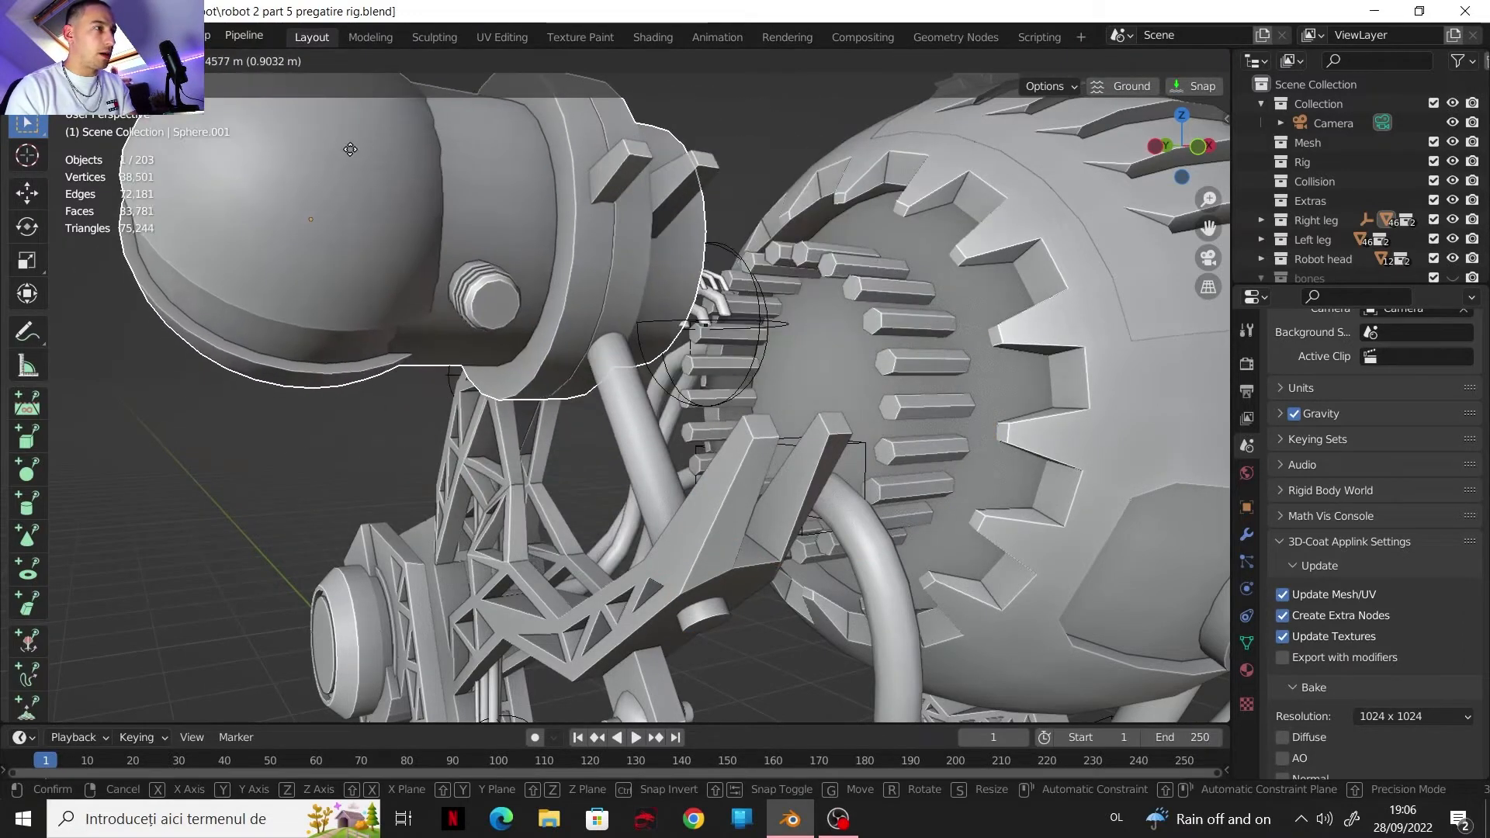
{"action": "key", "text": "Escape"}
Step: Parent the hip pin, the bolt ring, the hose's cube empty and the cables' sphere empty to the hip joint, Sphere.001, as Object
{"action": "left_click", "coordinate": [706, 623]}
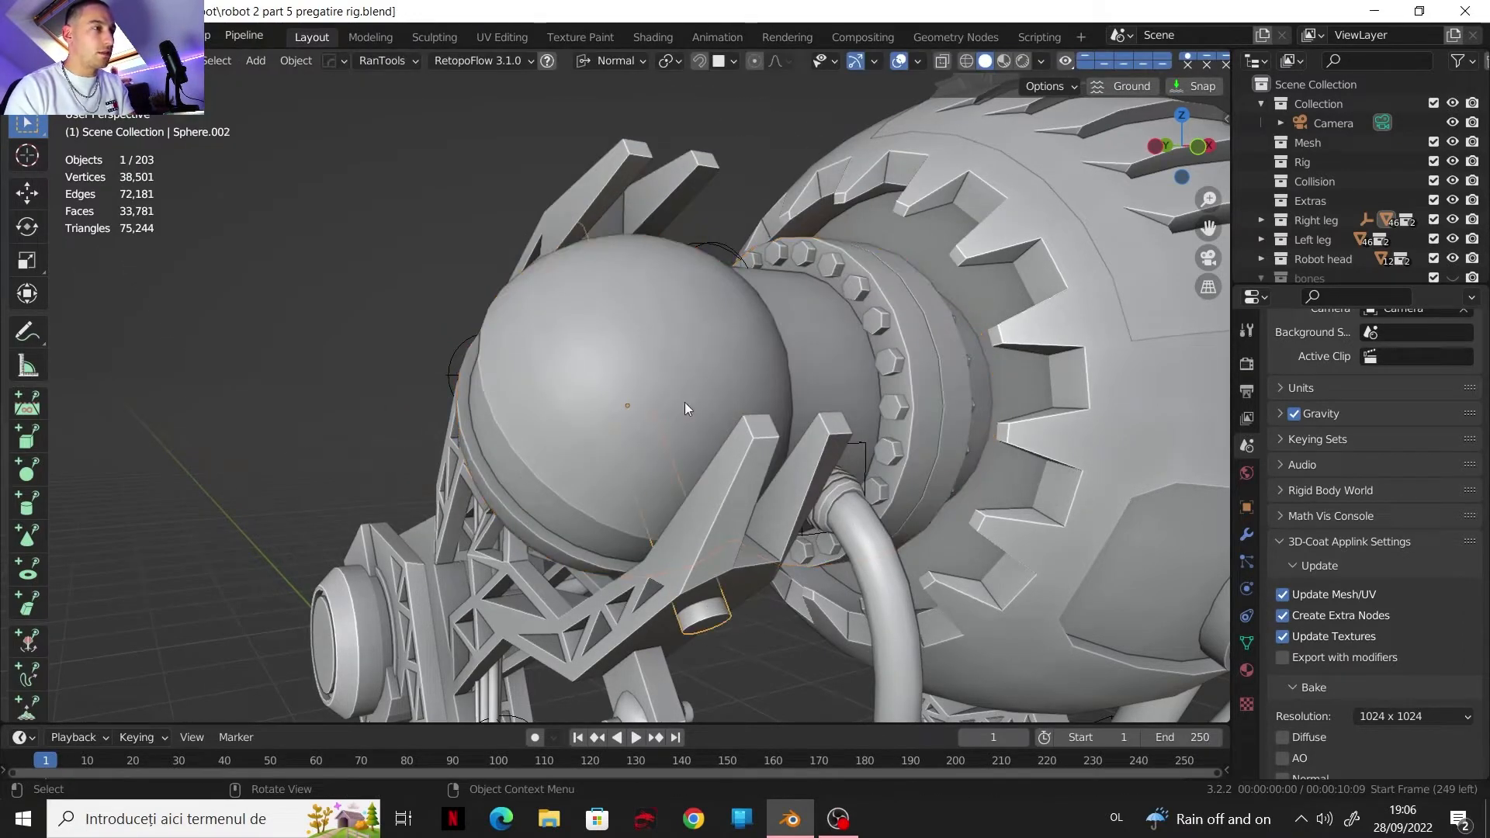
{"action": "left_click", "coordinate": [869, 324], "text": "shift"}
{"action": "middle_click_drag", "start_coordinate": [831, 319], "coordinate": [680, 275]}
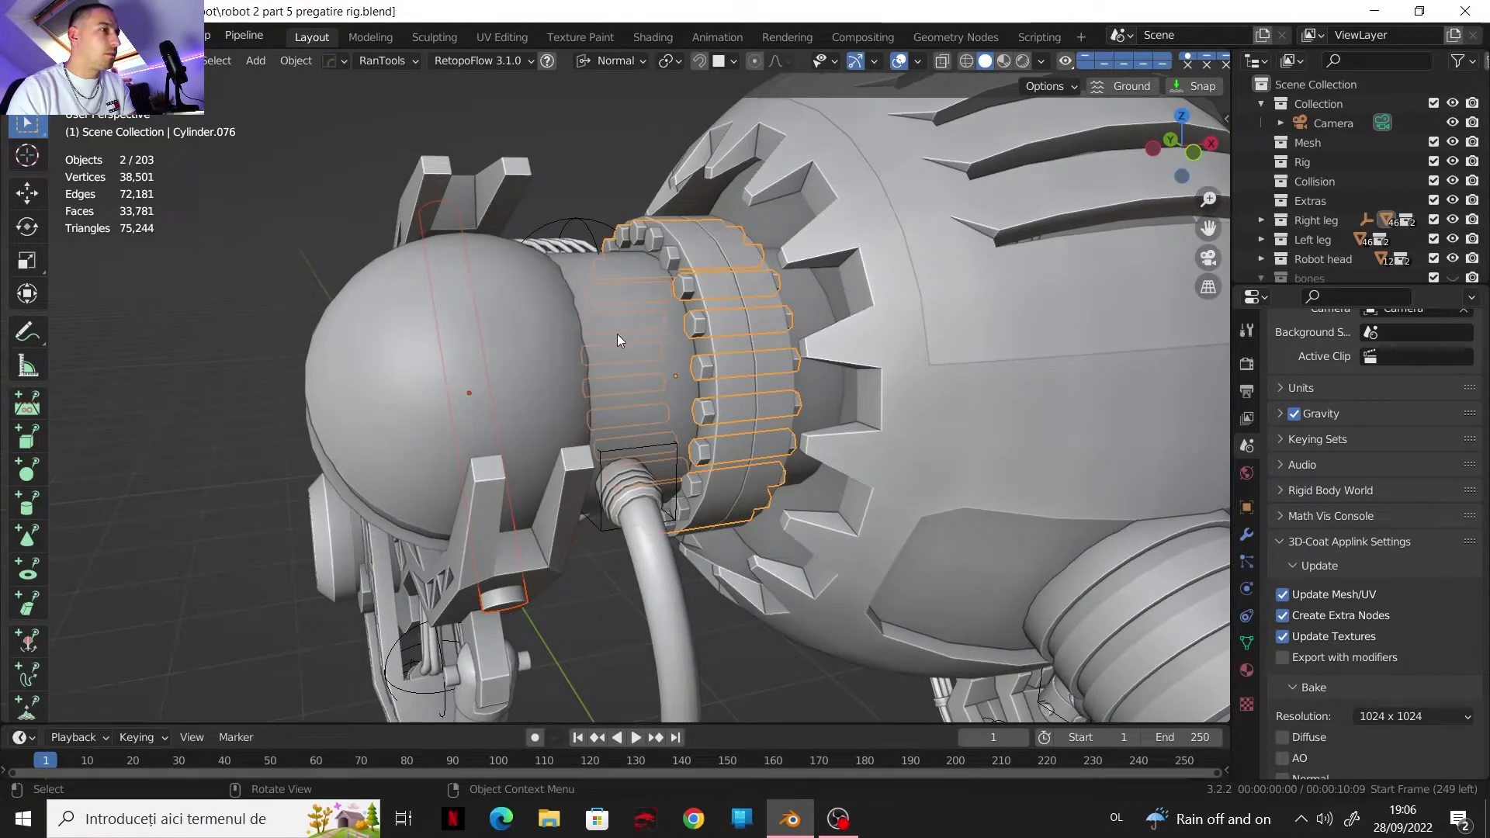
{"action": "left_click", "coordinate": [673, 464], "text": "shift"}
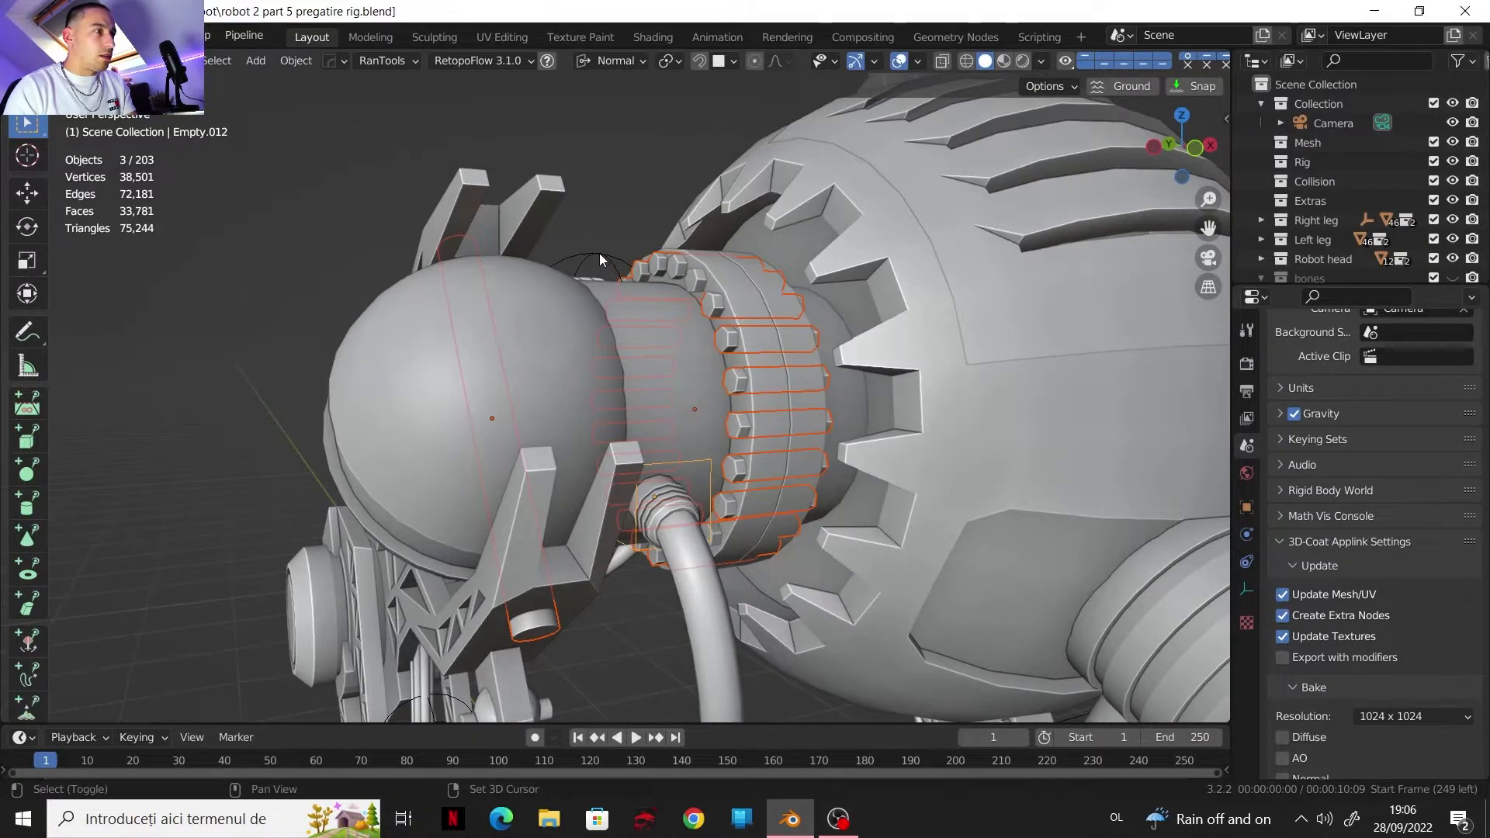
{"action": "left_click", "coordinate": [599, 253], "text": "shift"}
{"action": "left_click", "coordinate": [670, 371], "text": "shift"}
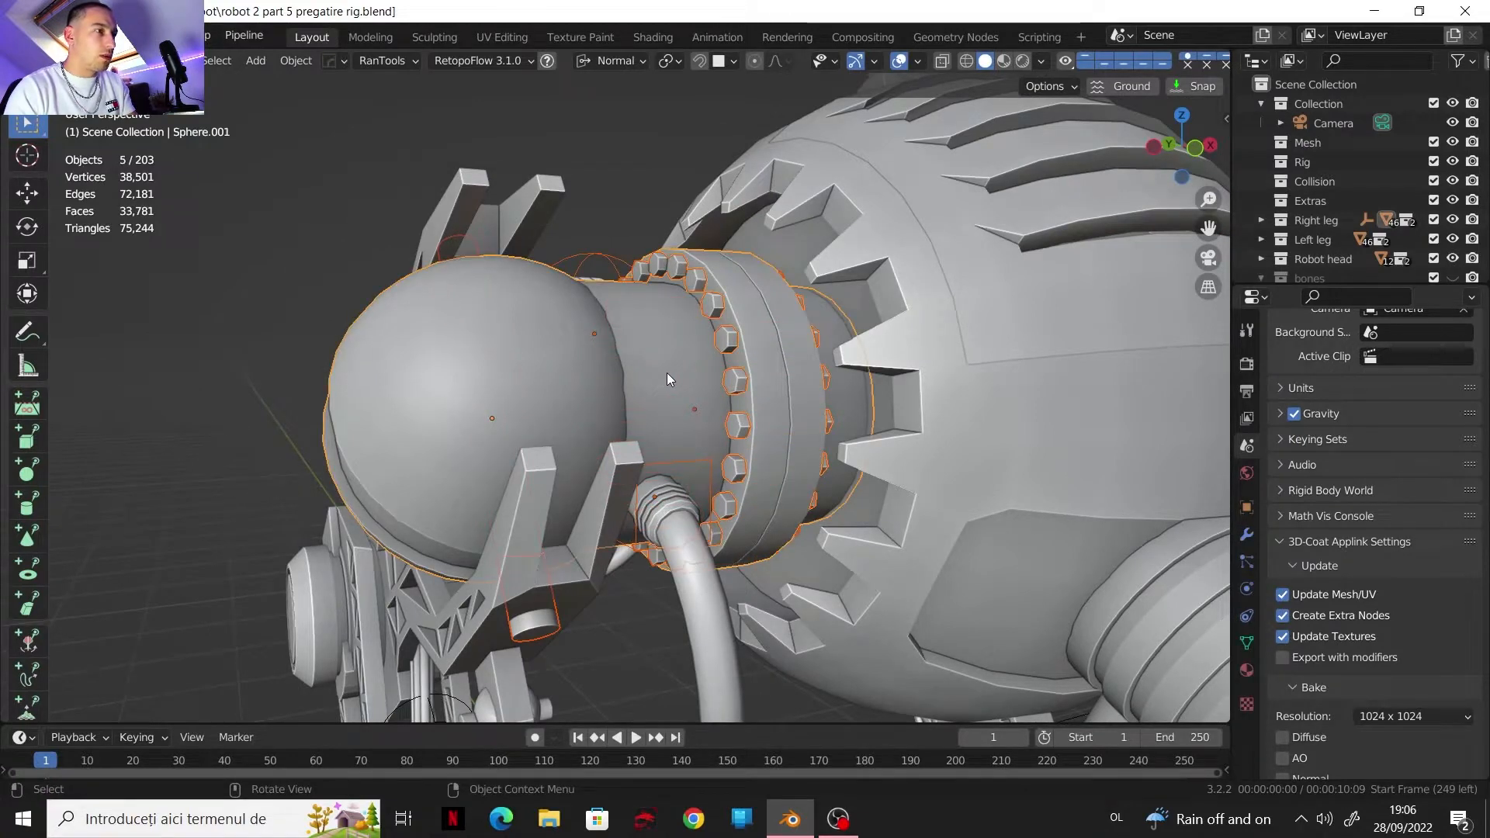
{"action": "key", "text": "ctrl+p"}
{"action": "left_click", "coordinate": [667, 372]}
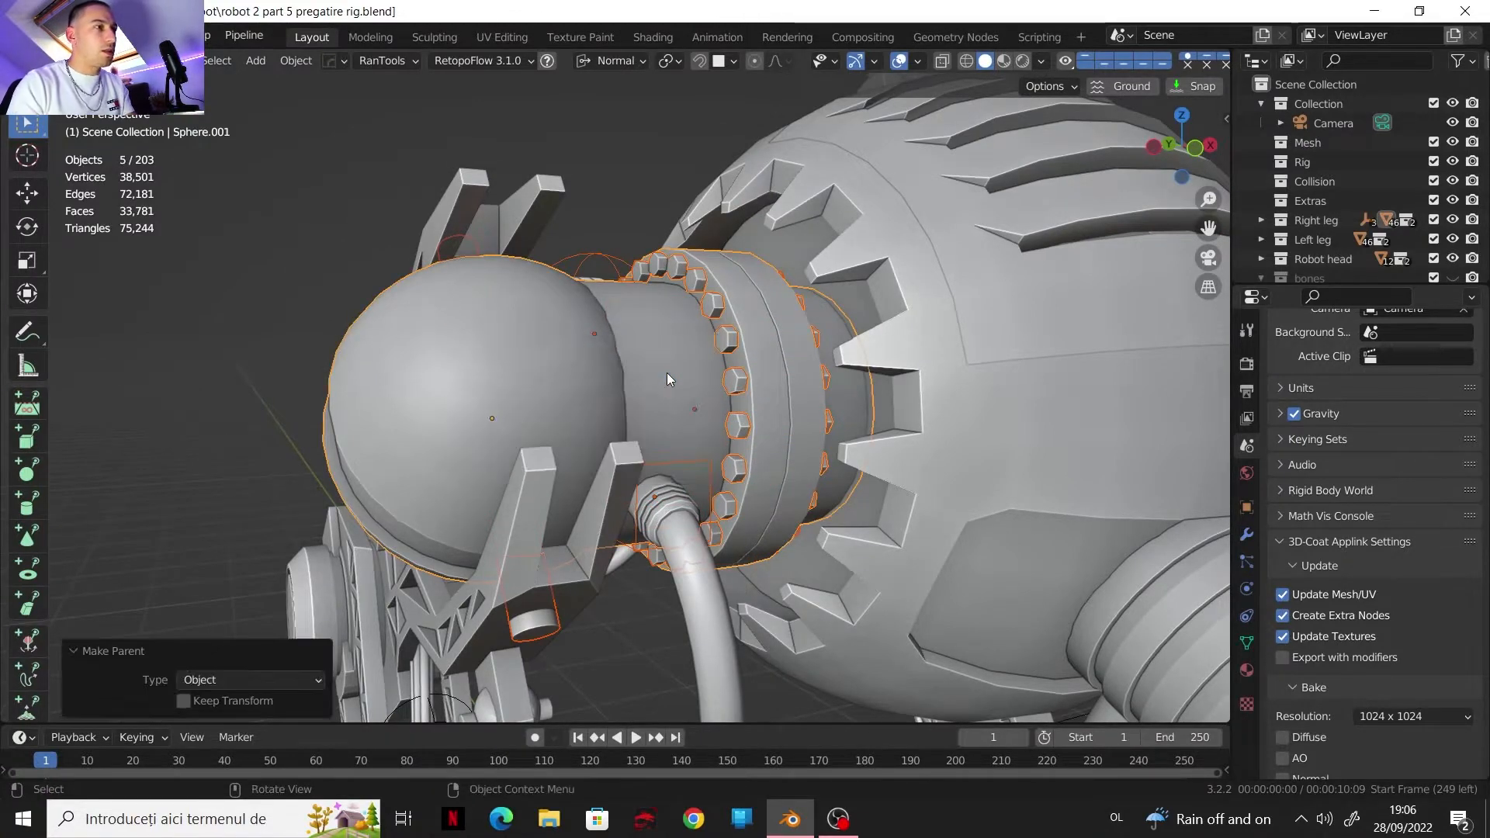
Step: Move the hip joint briefly to check that the pin, bolts and empties follow it, and restore its position
{"action": "left_click", "coordinate": [656, 350]}
{"action": "key", "text": "g"}
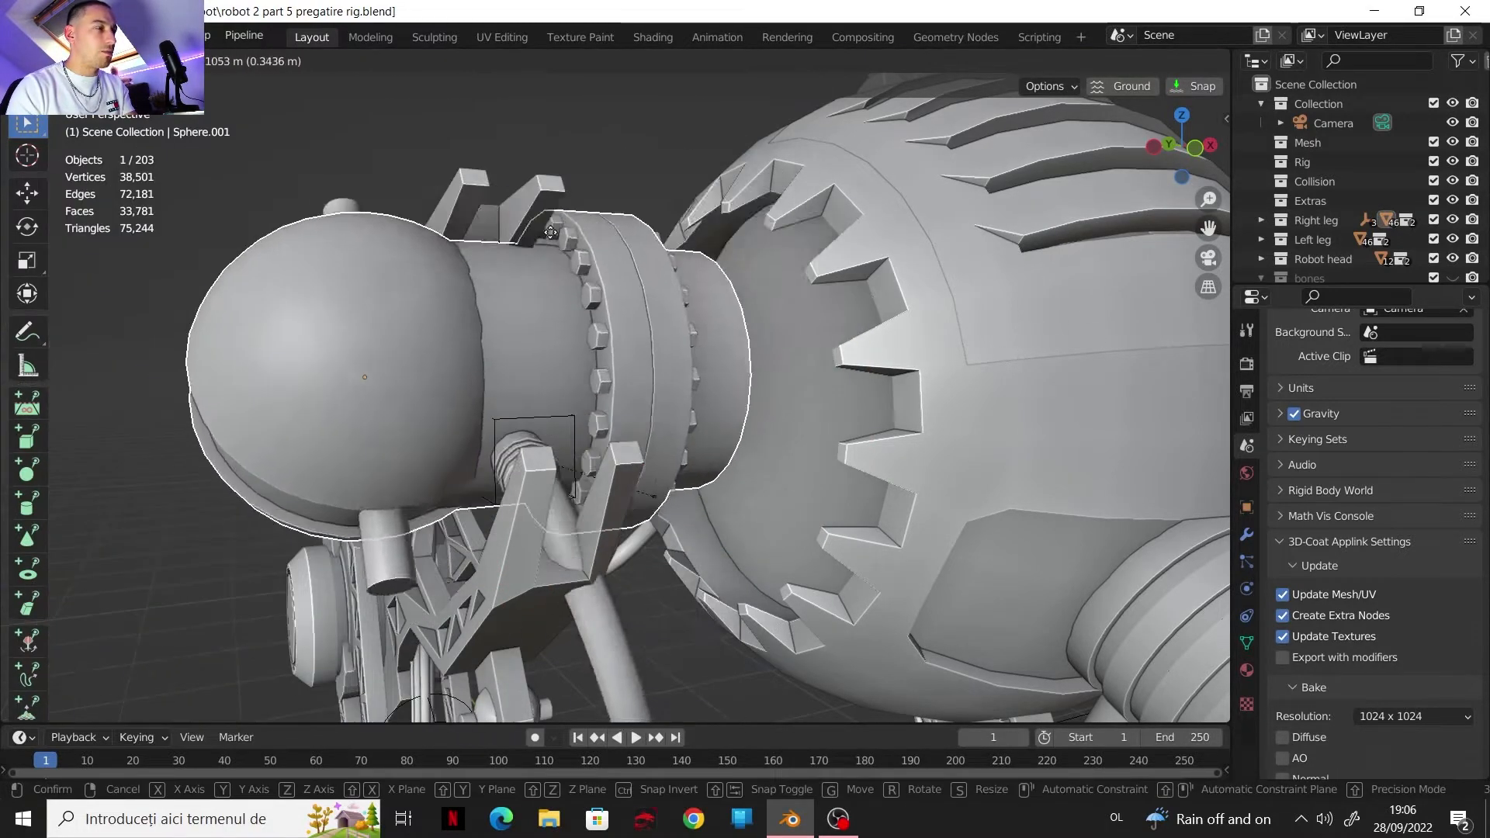
{"action": "right_click", "coordinate": [642, 237]}
Step: Parent the cable bundle's sphere empty on the upper leg, Empty.022, to the upper leg frame, Cube
{"action": "middle_click_drag", "start_coordinate": [641, 236], "coordinate": [816, 444]}
{"action": "left_click", "coordinate": [772, 306]}
{"action": "scroll", "coordinate": [770, 346], "scroll_direction": "down", "scroll_amount": 1}
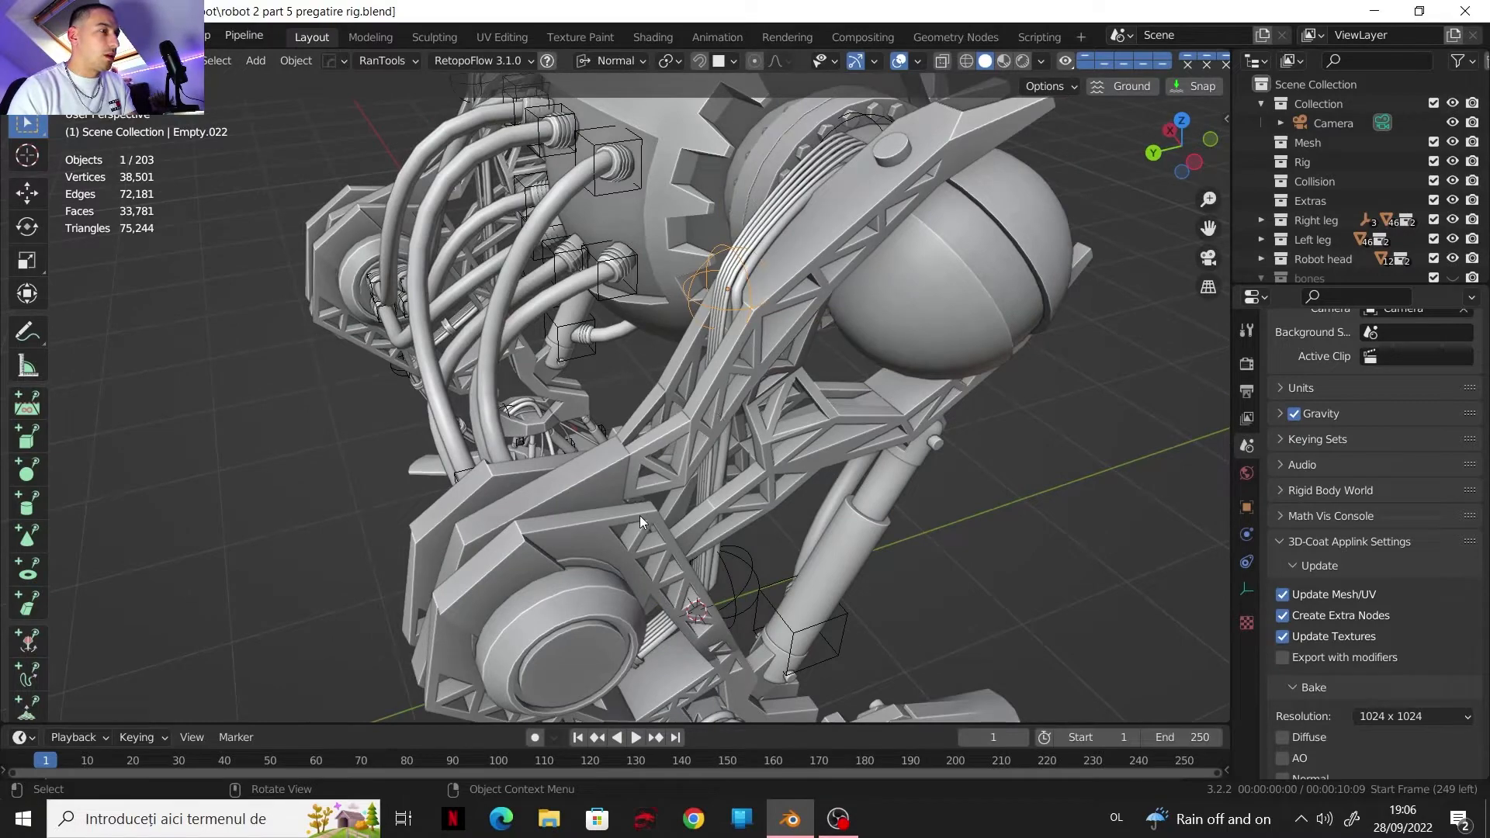
{"action": "left_click", "coordinate": [754, 338], "text": "shift"}
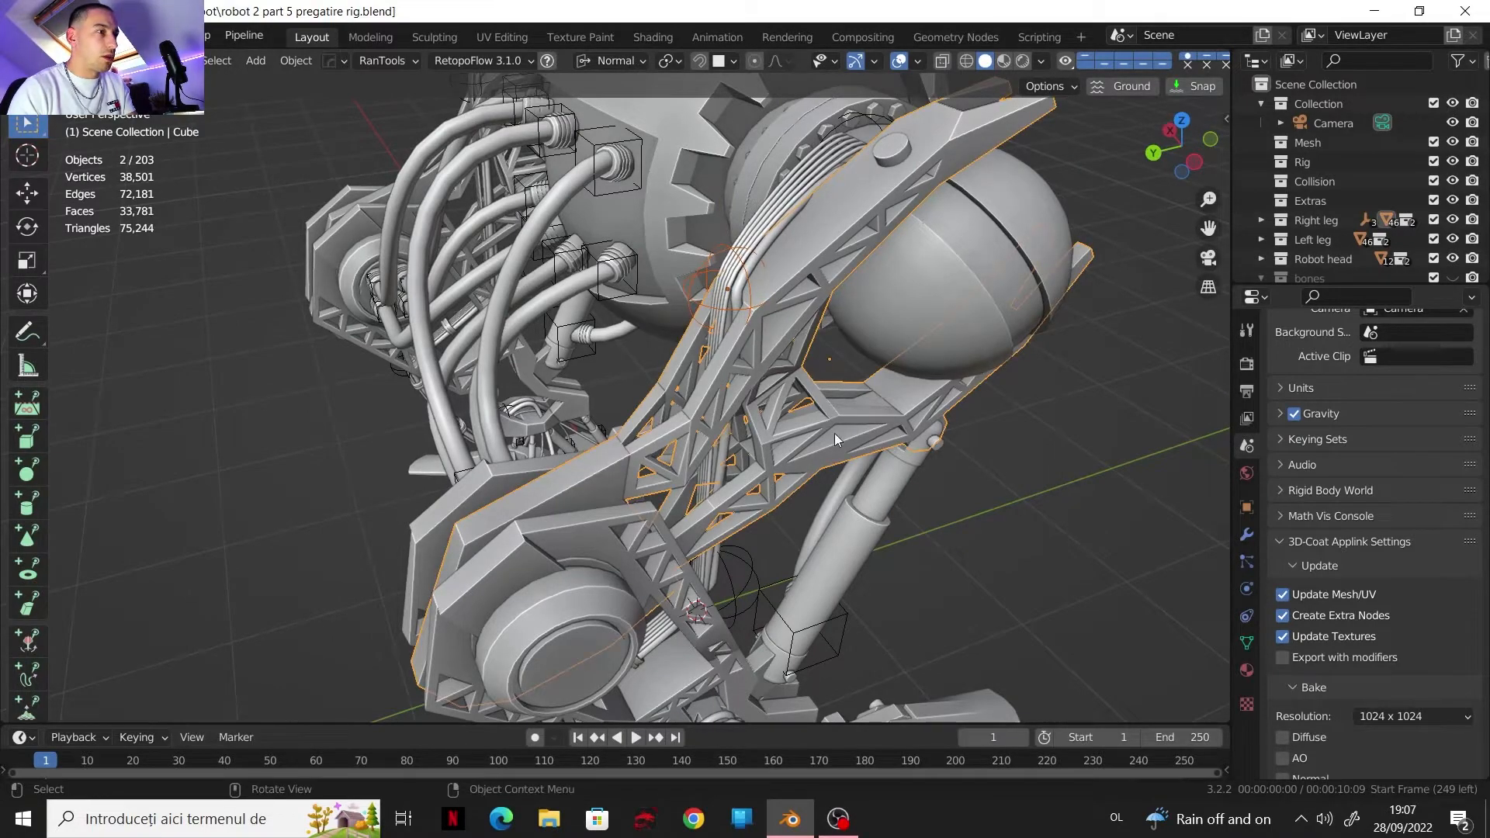
Step: Parent the four hose-end cube empties at the knee and the round knee cylinder to the lower leg frame, Cube.001, as Object
{"action": "middle_click_drag", "start_coordinate": [836, 433], "coordinate": [710, 284], "text": "shift"}
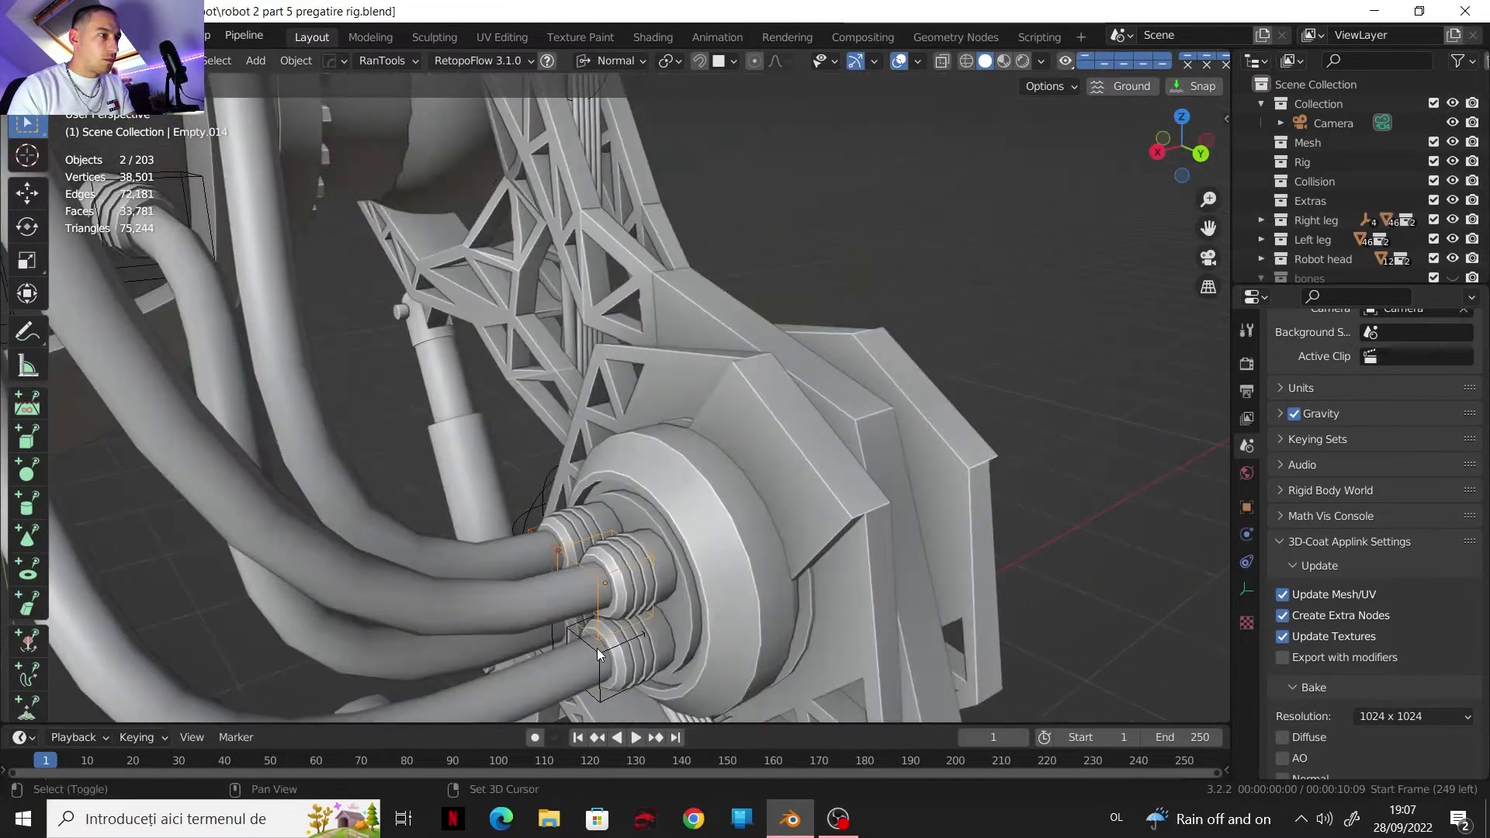
{"action": "left_click", "coordinate": [598, 655], "text": "shift"}
{"action": "left_click", "coordinate": [552, 631], "text": "shift"}
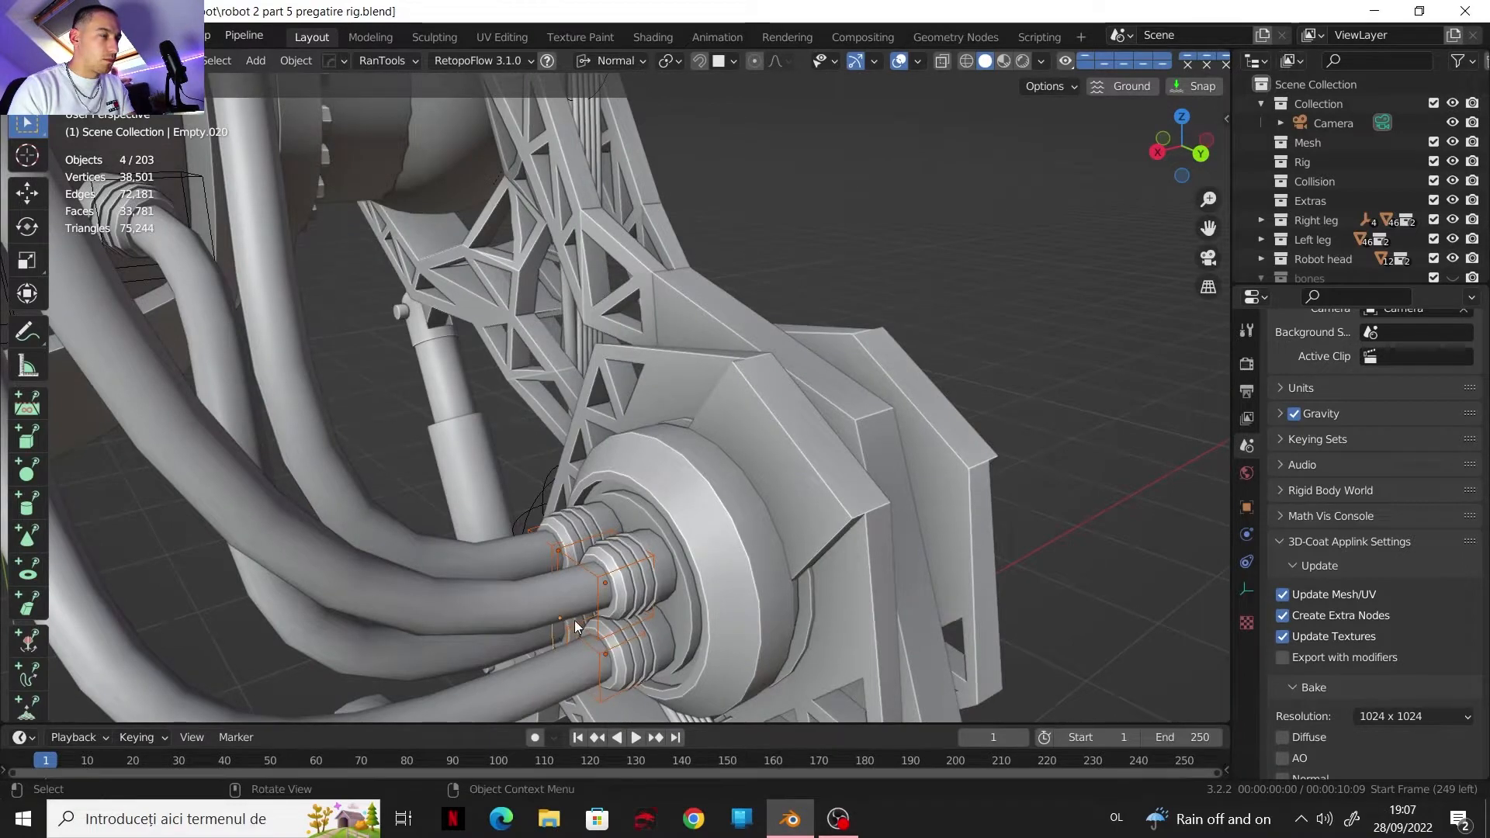
{"action": "left_click_drag", "start_coordinate": [725, 527], "coordinate": [726, 529], "text": "shift"}
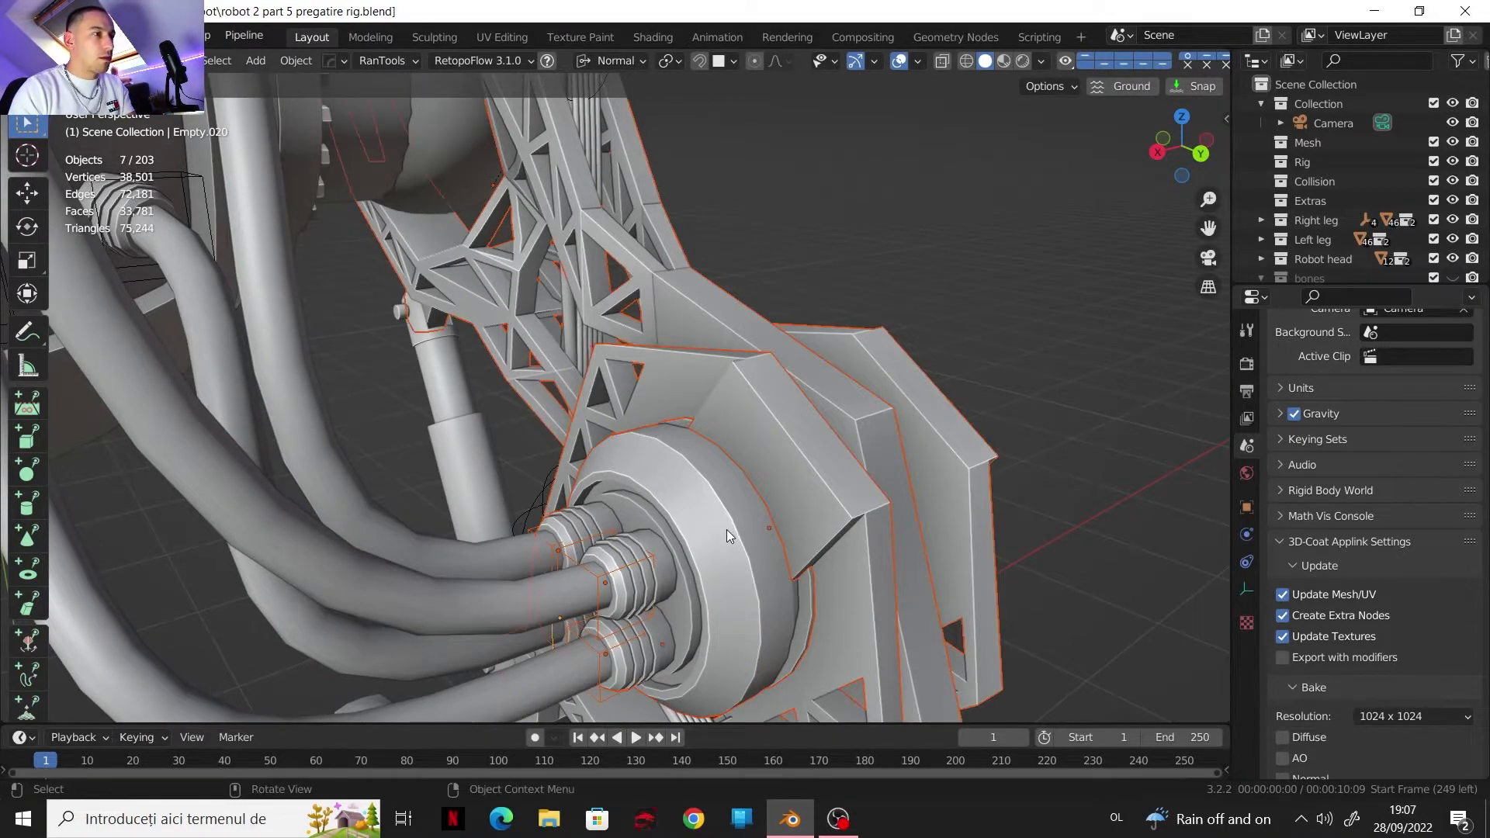
{"action": "key", "text": "ctrl+z"}
{"action": "left_click", "coordinate": [723, 521], "text": "shift"}
{"action": "middle_click_drag", "start_coordinate": [724, 522], "coordinate": [377, 264]}
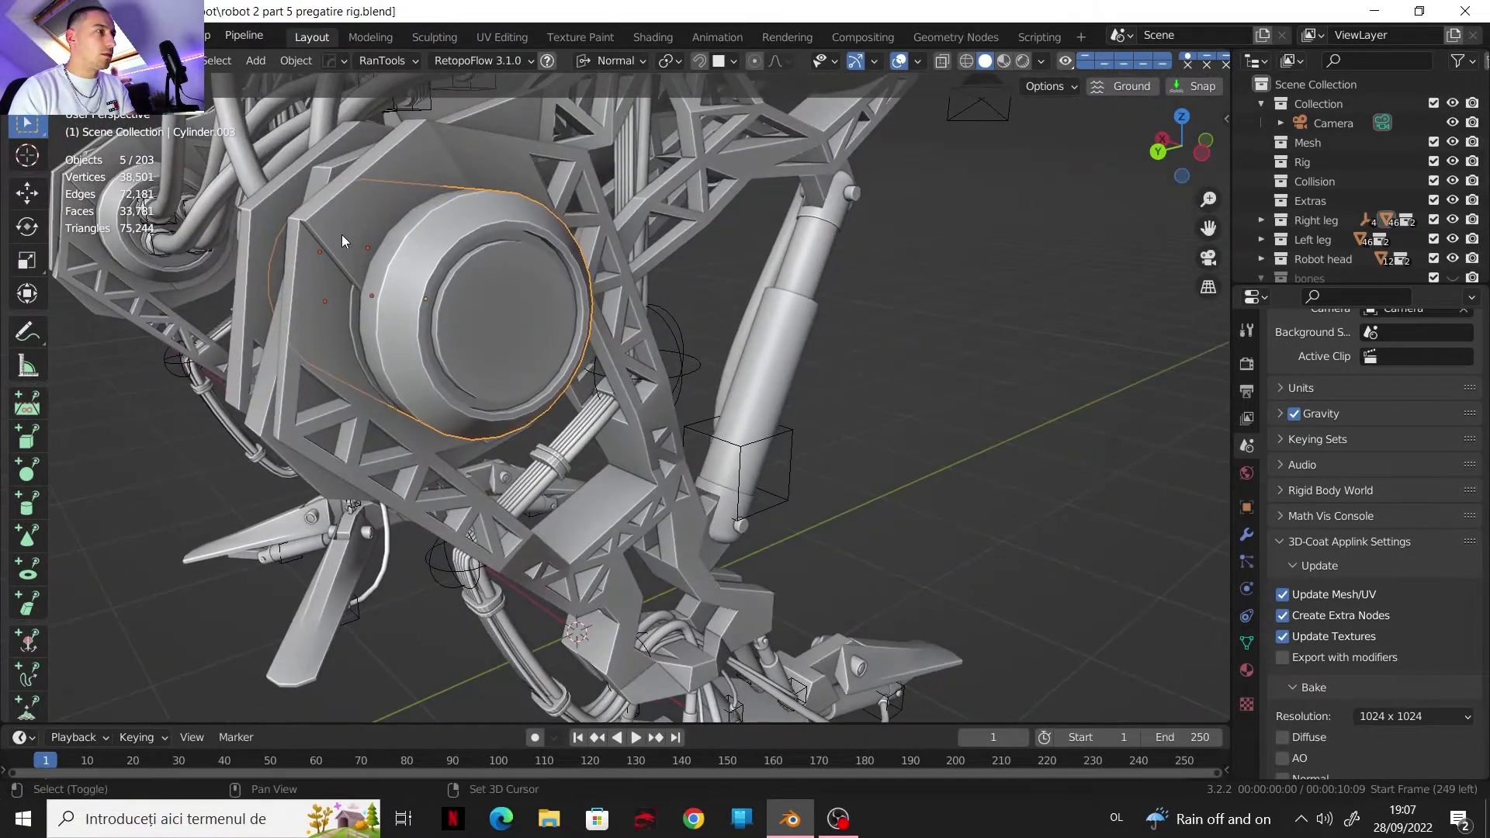
{"action": "left_click", "coordinate": [371, 257], "text": "shift"}
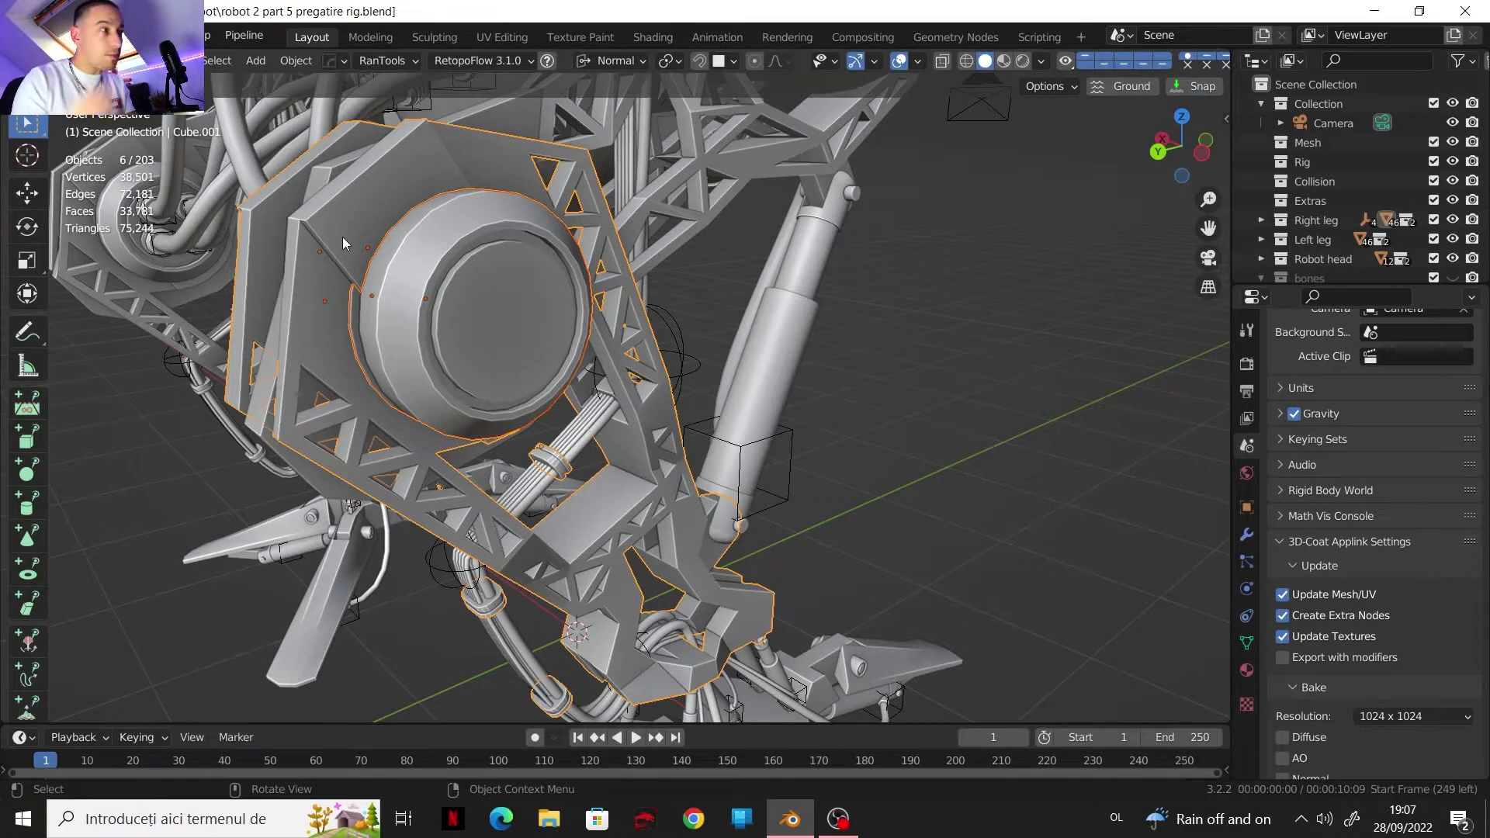
{"action": "middle_click_drag", "start_coordinate": [595, 320], "coordinate": [435, 309]}
{"action": "key", "text": "ctrl+p"}
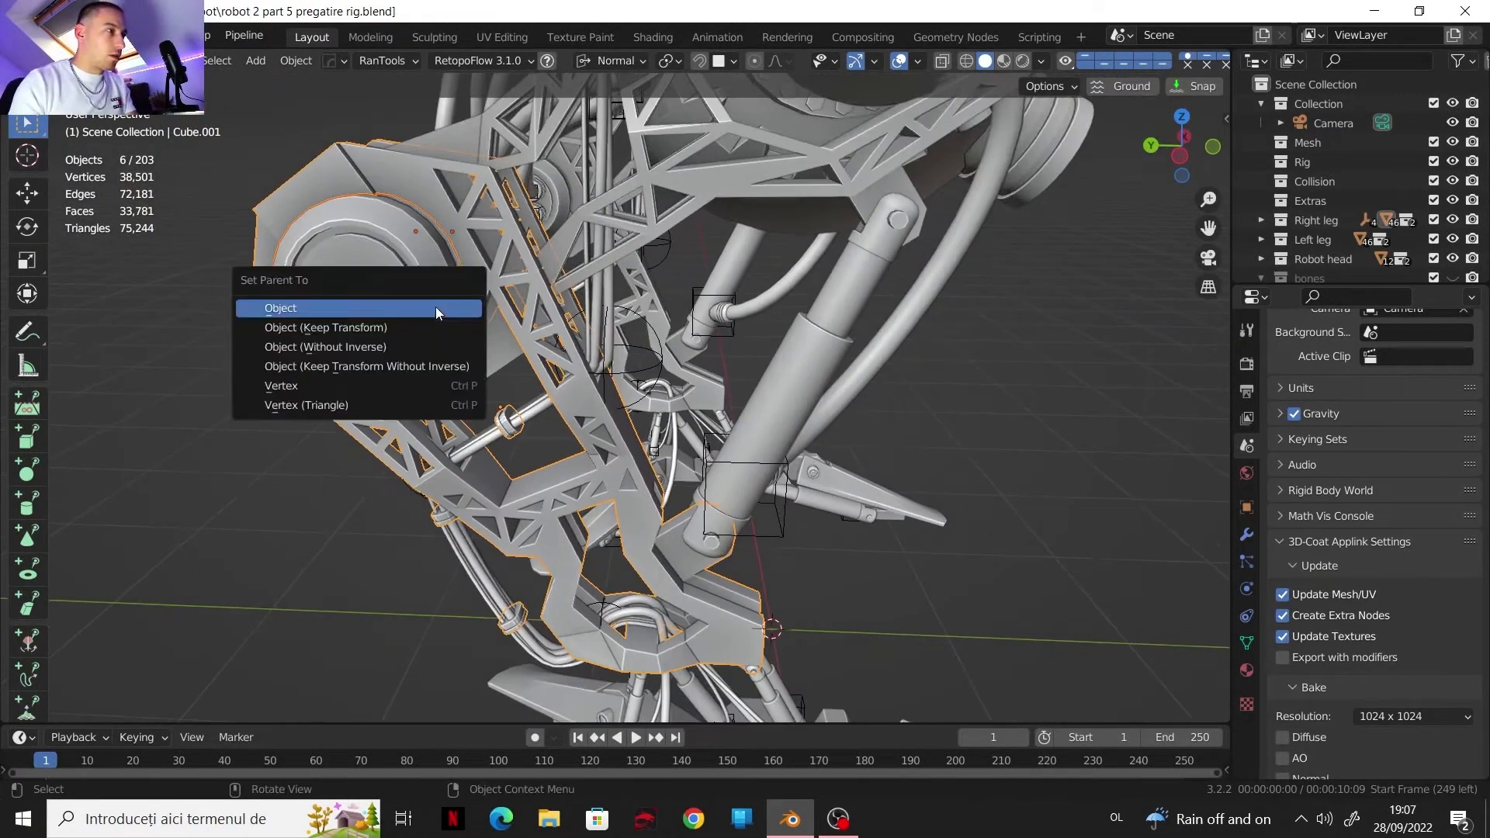
{"action": "left_click", "coordinate": [436, 305]}
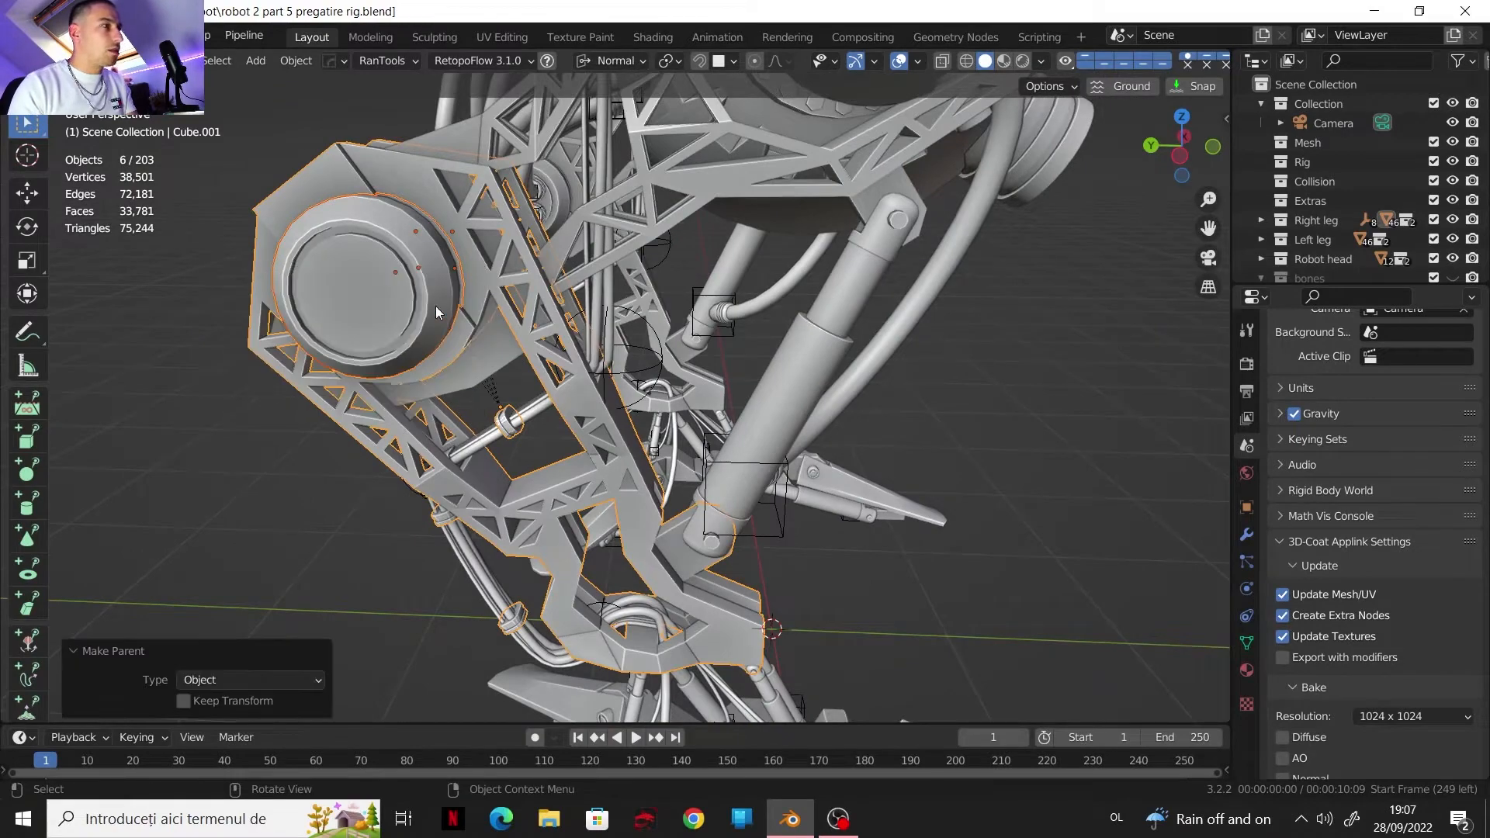
Step: Parent the lower leg's three cable sphere empties, including Empty.021 and Empty.001, to the lower leg frame, Cube.001, as Object
{"action": "left_click", "coordinate": [636, 372]}
{"action": "middle_click_drag", "start_coordinate": [617, 390], "coordinate": [582, 395], "text": "shift"}
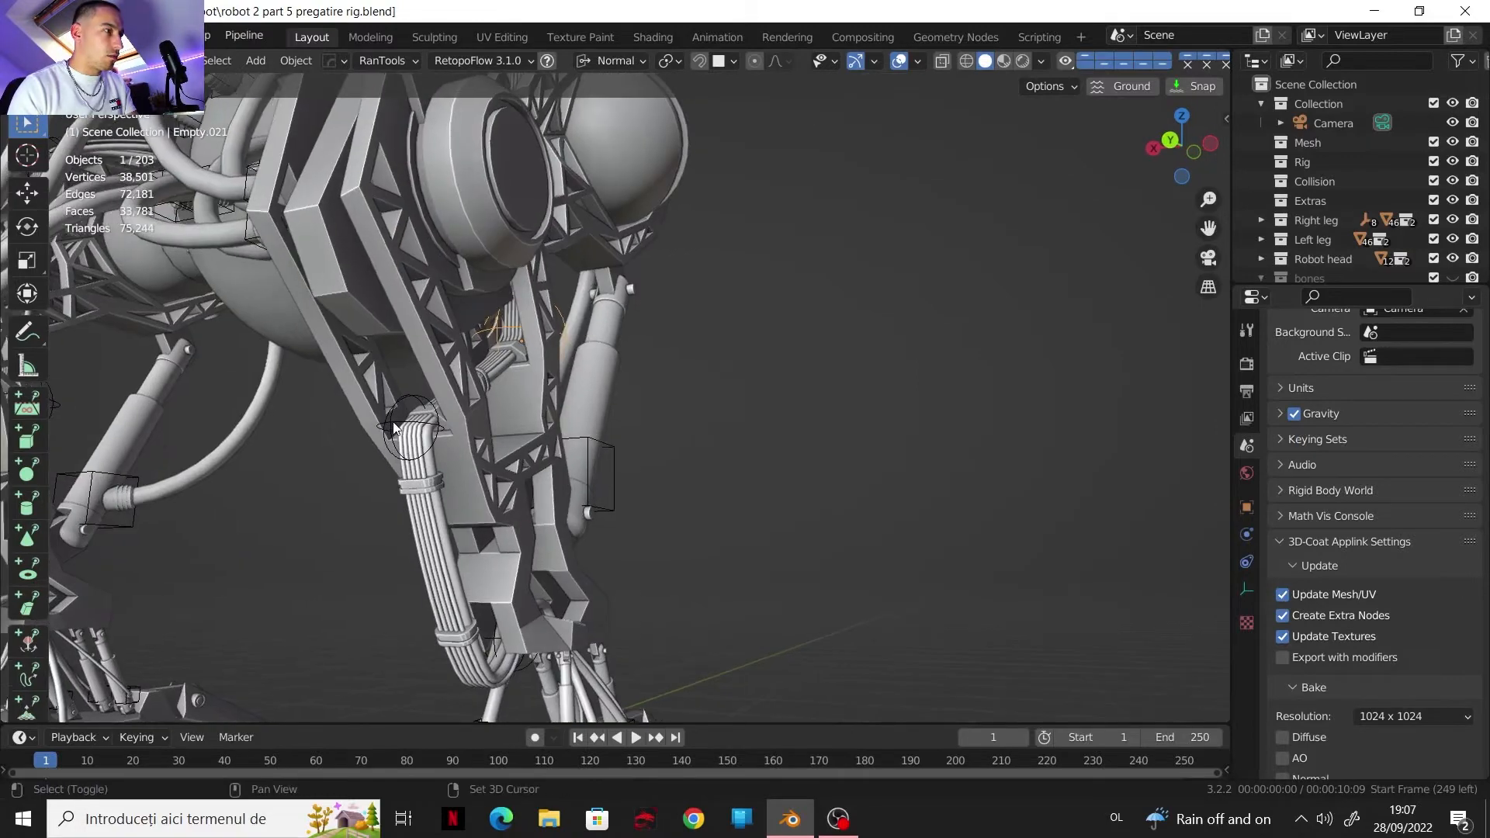
{"action": "left_click", "coordinate": [392, 425], "text": "shift"}
{"action": "middle_click_drag", "start_coordinate": [519, 452], "coordinate": [347, 421], "text": "shift"}
{"action": "left_click", "coordinate": [386, 404], "text": "shift"}
{"action": "scroll", "coordinate": [516, 373], "scroll_direction": "up", "scroll_amount": 5}
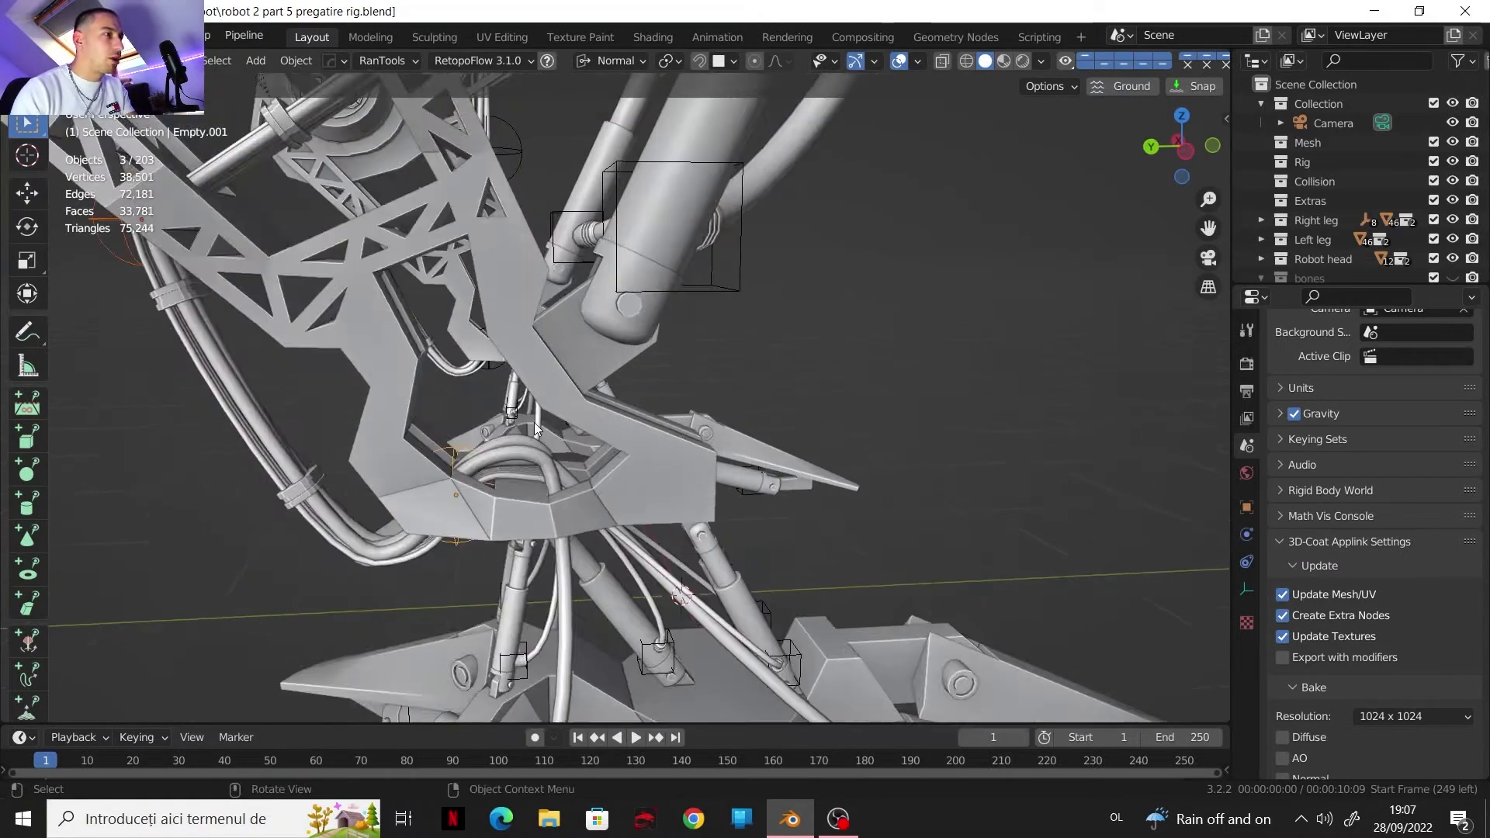
{"action": "scroll", "coordinate": [534, 436], "scroll_direction": "down", "scroll_amount": 3}
{"action": "middle_click_drag", "start_coordinate": [593, 436], "coordinate": [571, 420]}
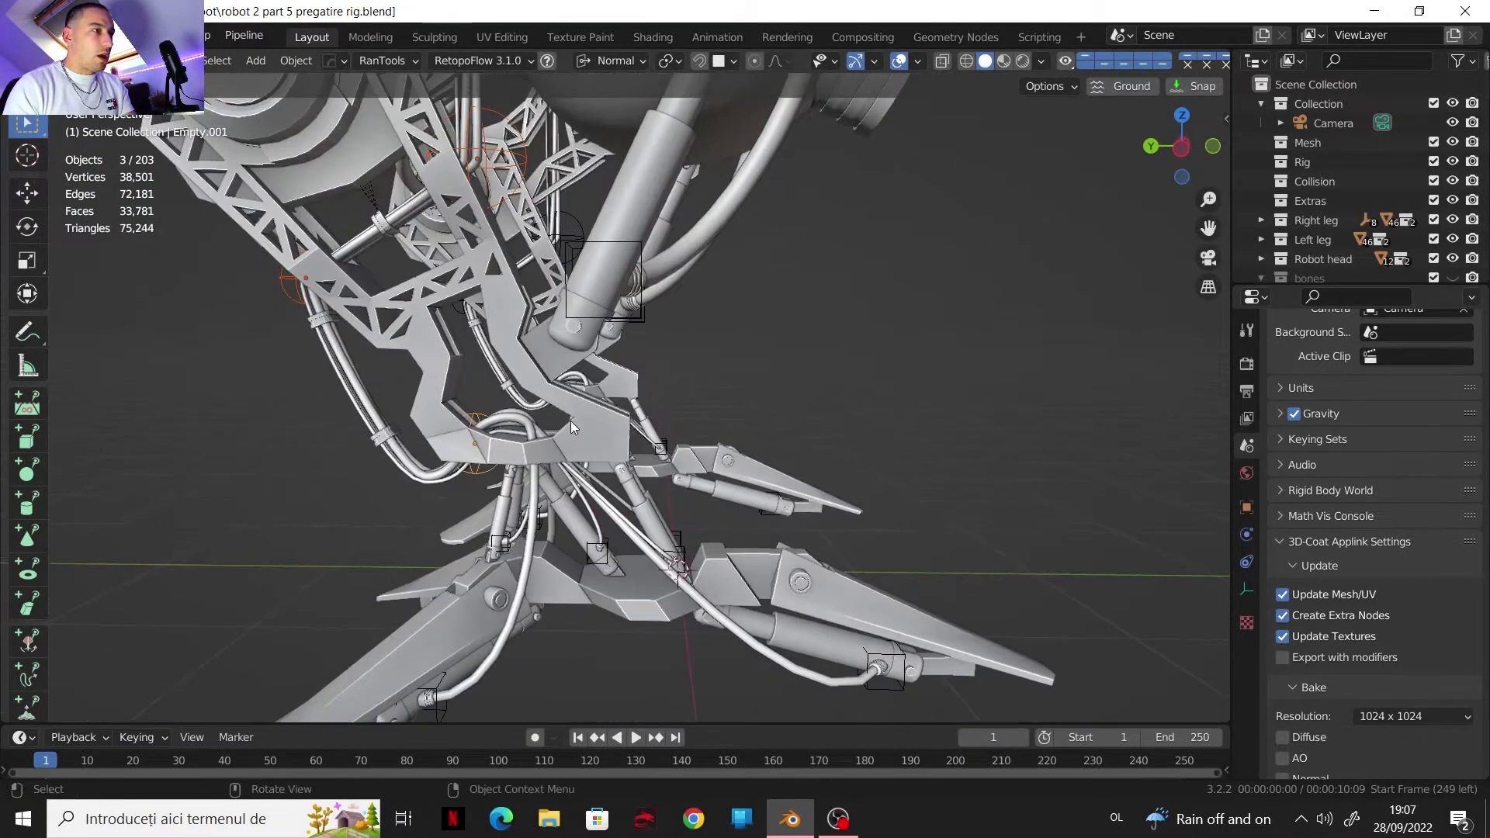
{"action": "left_click", "coordinate": [506, 333], "text": "shift"}
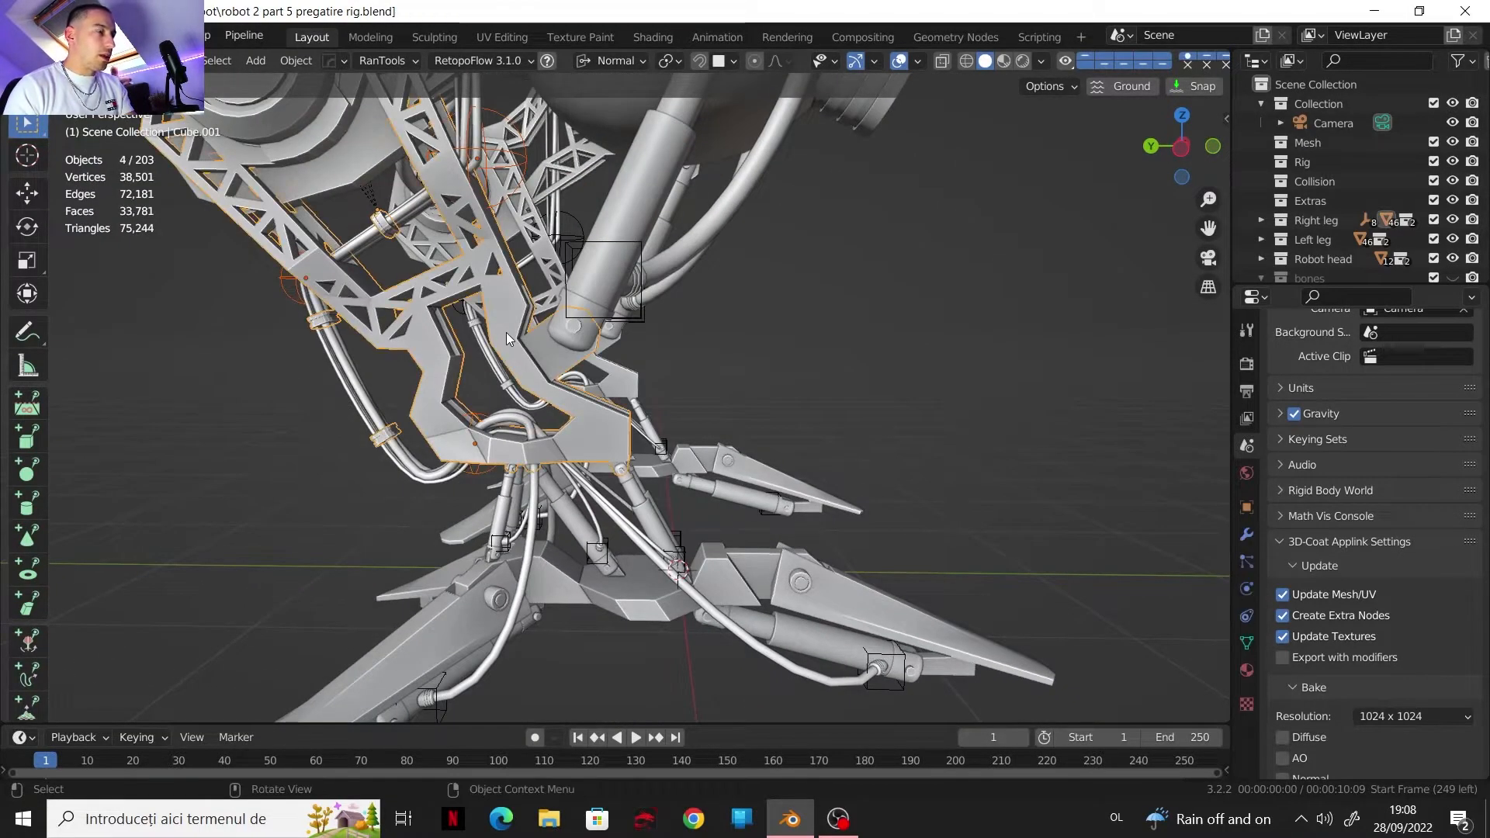
{"action": "key", "text": "ctrl+p"}
{"action": "left_click", "coordinate": [506, 333]}
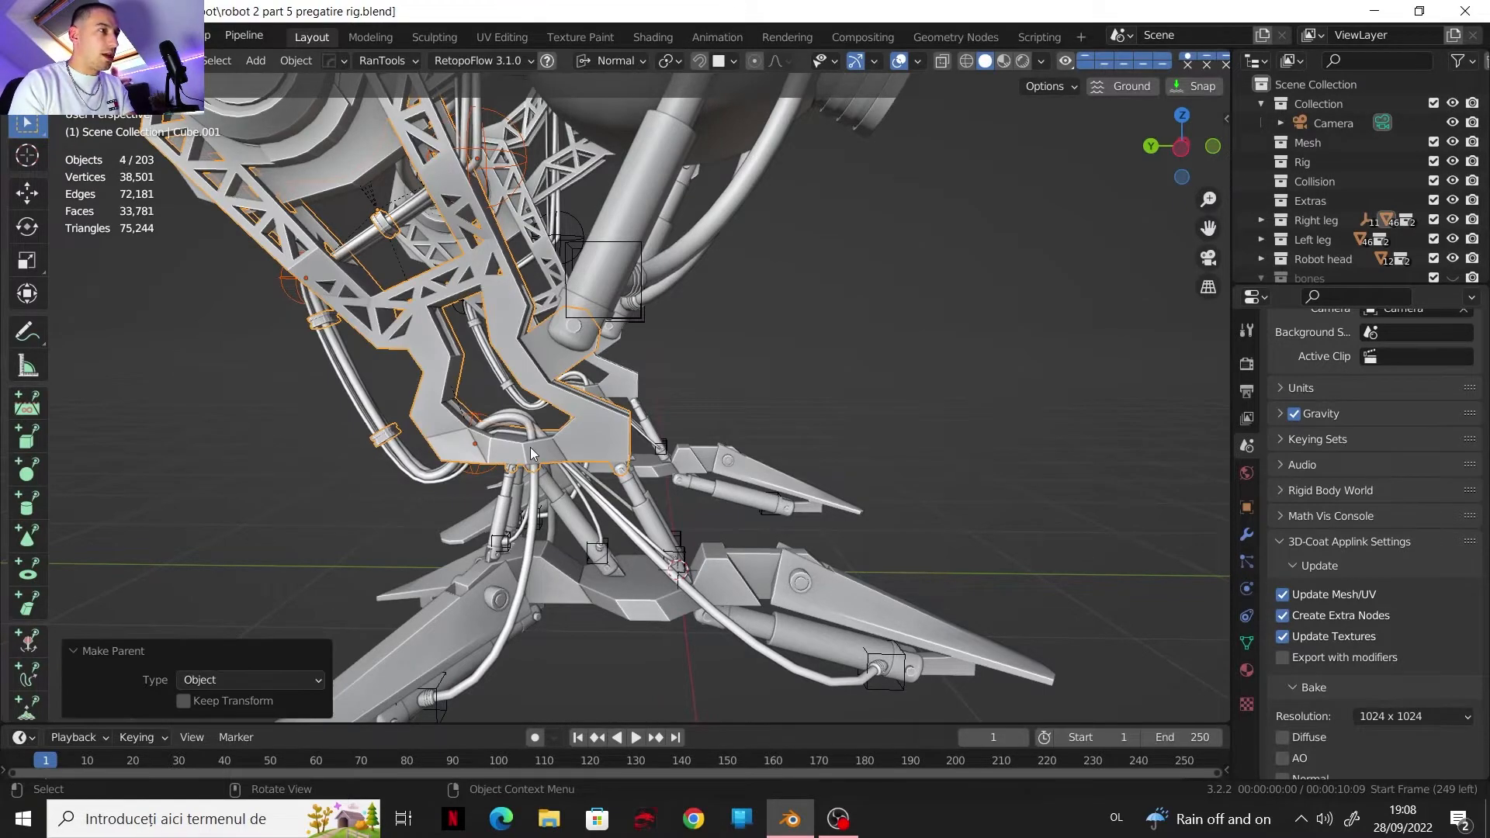
Step: Parent the eye's front lens, Cylinder.090, and the inner Sphere.004 to Head as Object, and test-move the head before restoring its position
{"action": "scroll", "coordinate": [562, 487], "scroll_direction": "up", "scroll_amount": 6}
{"action": "middle_click_drag", "start_coordinate": [564, 327], "coordinate": [602, 426]}
{"action": "scroll", "coordinate": [514, 395], "scroll_direction": "down", "scroll_amount": 7}
{"action": "scroll", "coordinate": [644, 475], "scroll_direction": "up", "scroll_amount": 3}
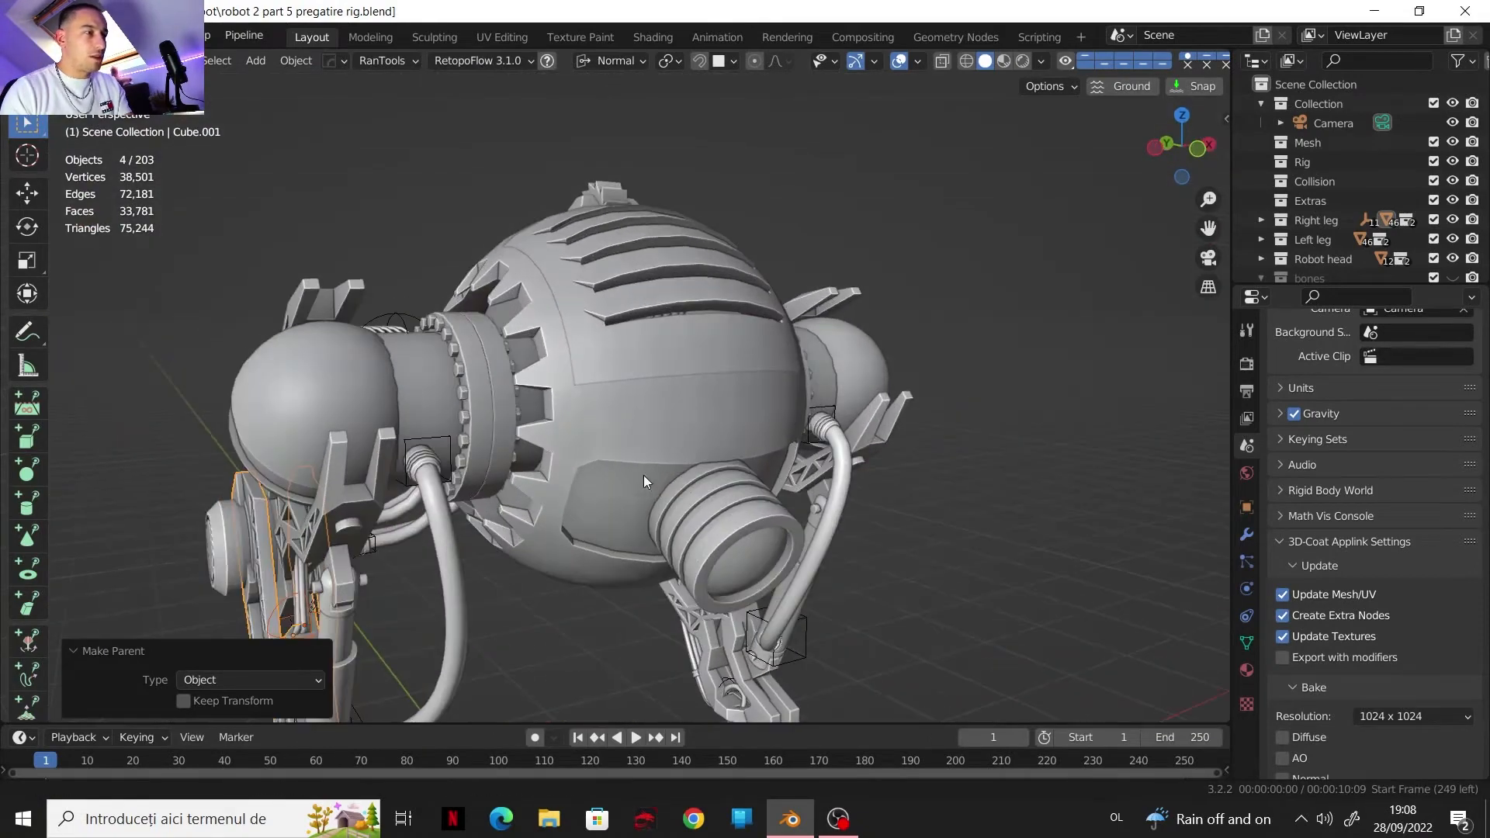
{"action": "middle_click_drag", "start_coordinate": [644, 475], "coordinate": [578, 353], "text": "shift"}
{"action": "scroll", "coordinate": [577, 353], "scroll_direction": "up", "scroll_amount": 3}
{"action": "middle_click_drag", "start_coordinate": [698, 532], "coordinate": [675, 499]}
{"action": "left_click", "coordinate": [675, 504]}
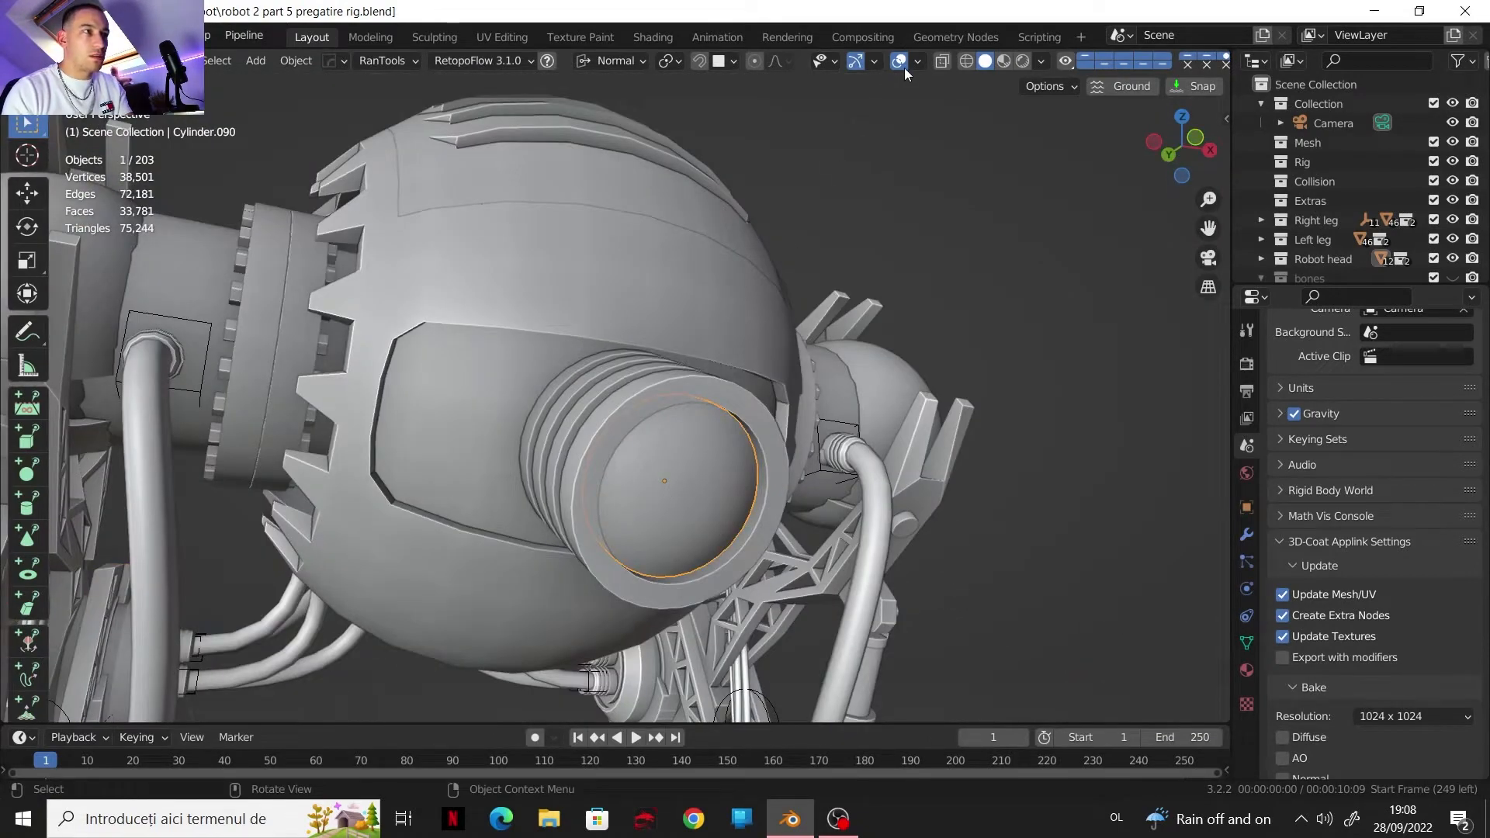
{"action": "left_click", "coordinate": [942, 63]}
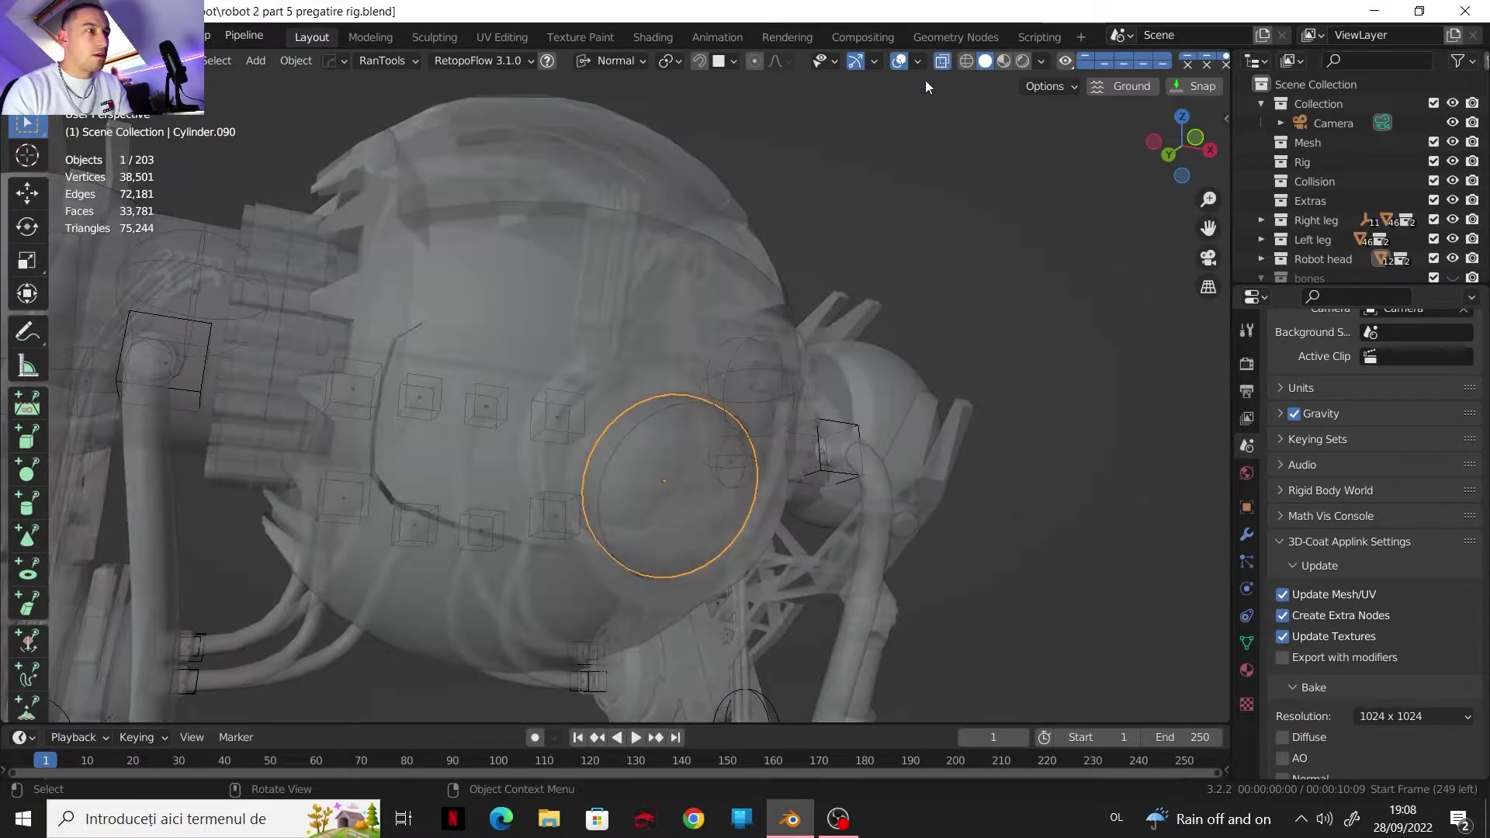
{"action": "left_click", "coordinate": [649, 472], "text": "shift"}
{"action": "middle_click_drag", "start_coordinate": [649, 472], "coordinate": [705, 487]}
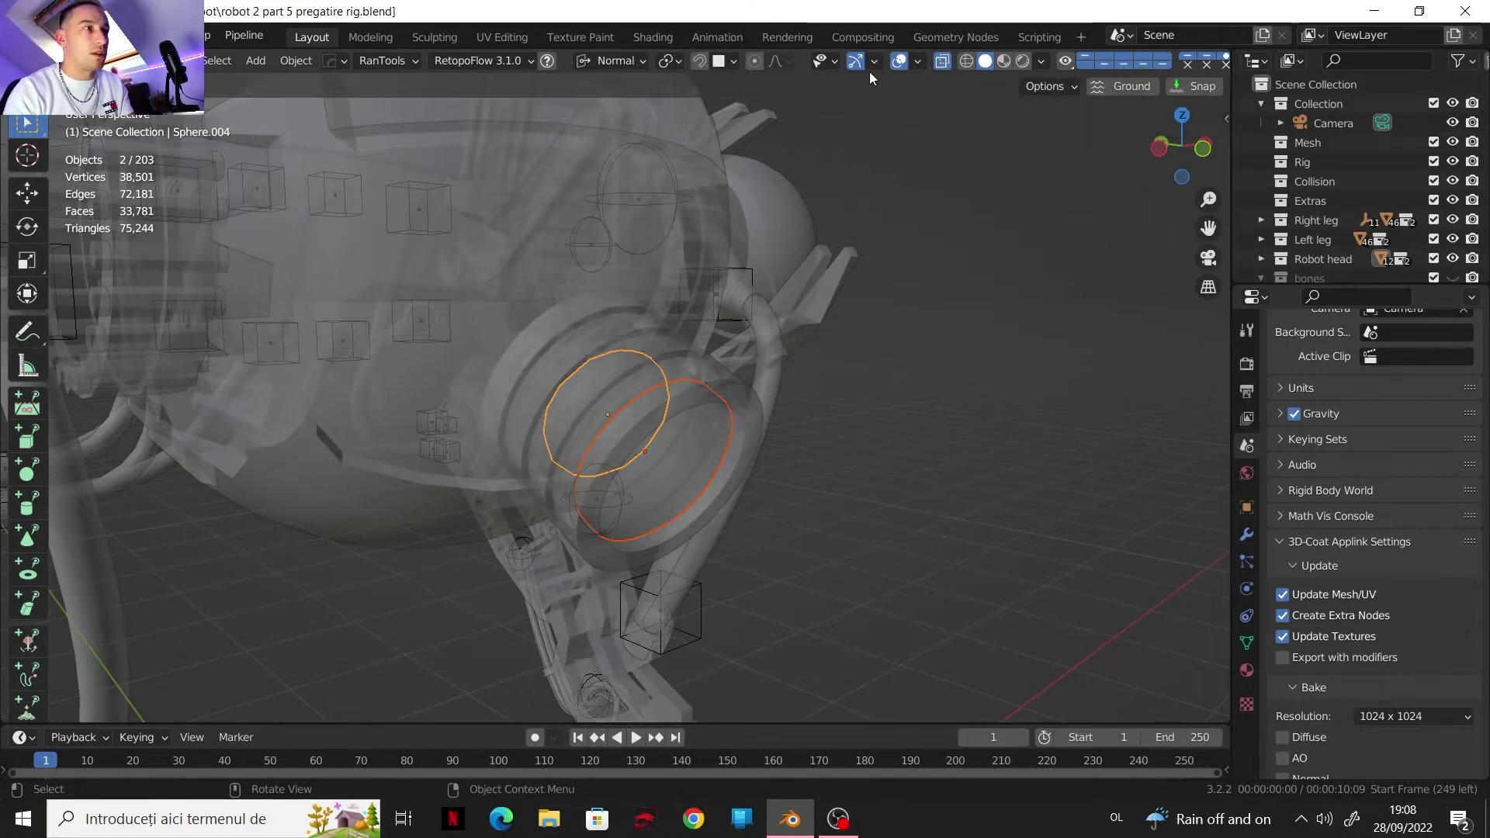
{"action": "left_click", "coordinate": [941, 65]}
{"action": "left_click", "coordinate": [534, 327], "text": "shift"}
{"action": "middle_click_drag", "start_coordinate": [534, 327], "coordinate": [537, 420]}
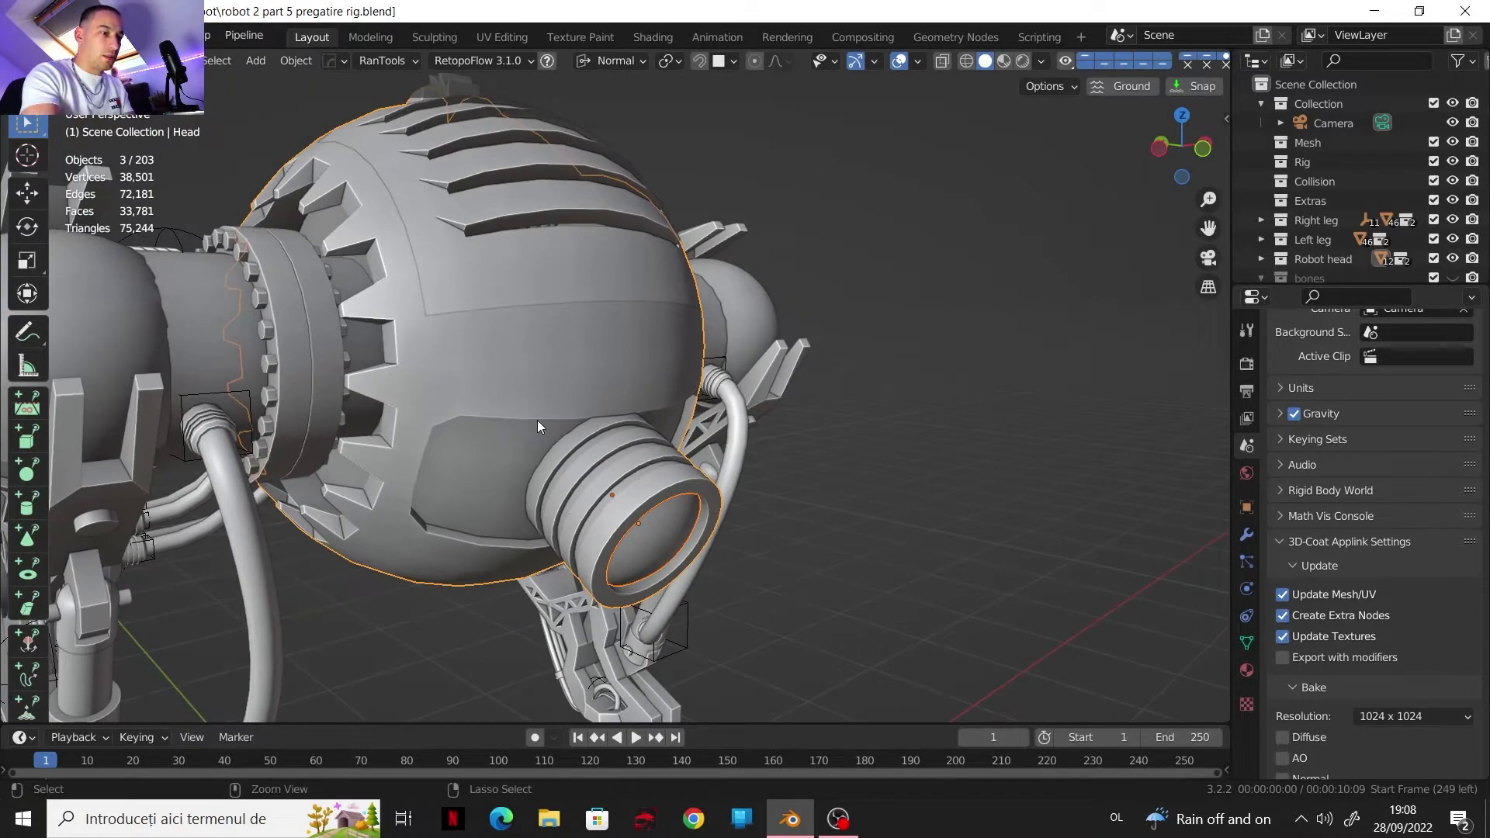
{"action": "key", "text": "ctrl+p"}
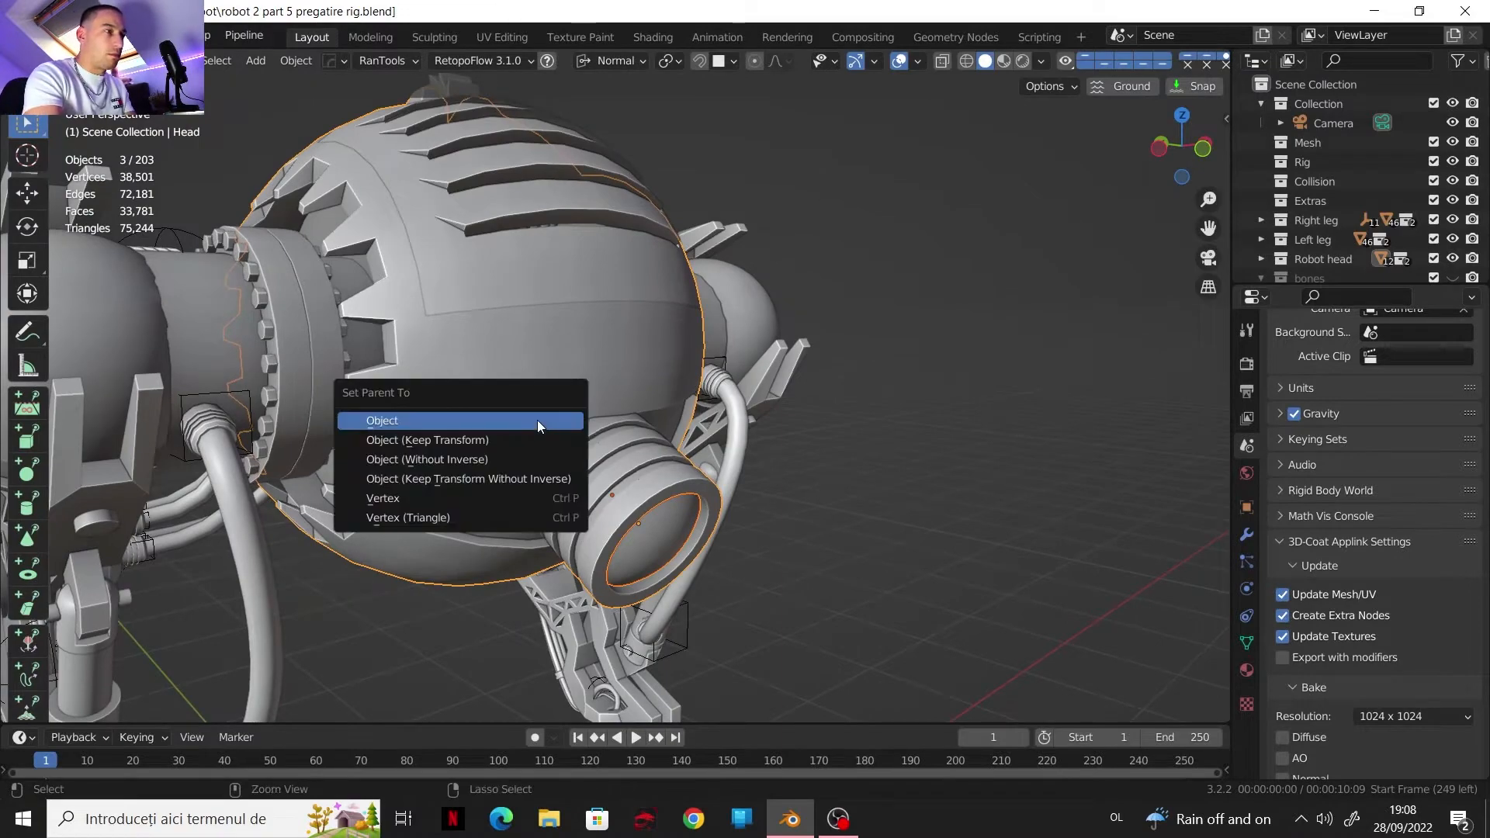
{"action": "left_click", "coordinate": [487, 421]}
{"action": "key", "text": "g"}
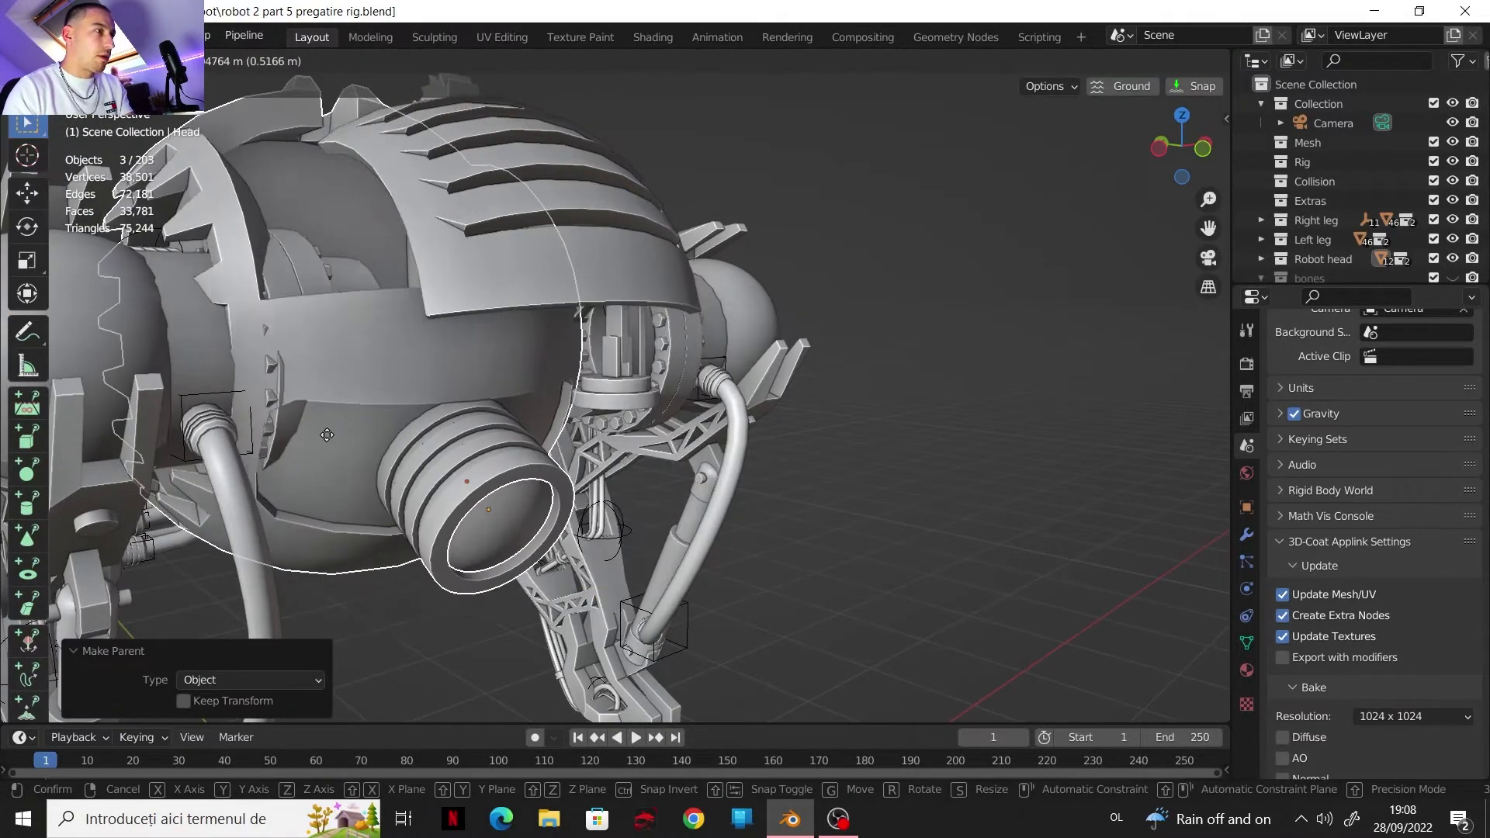
{"action": "right_click", "coordinate": [399, 482]}
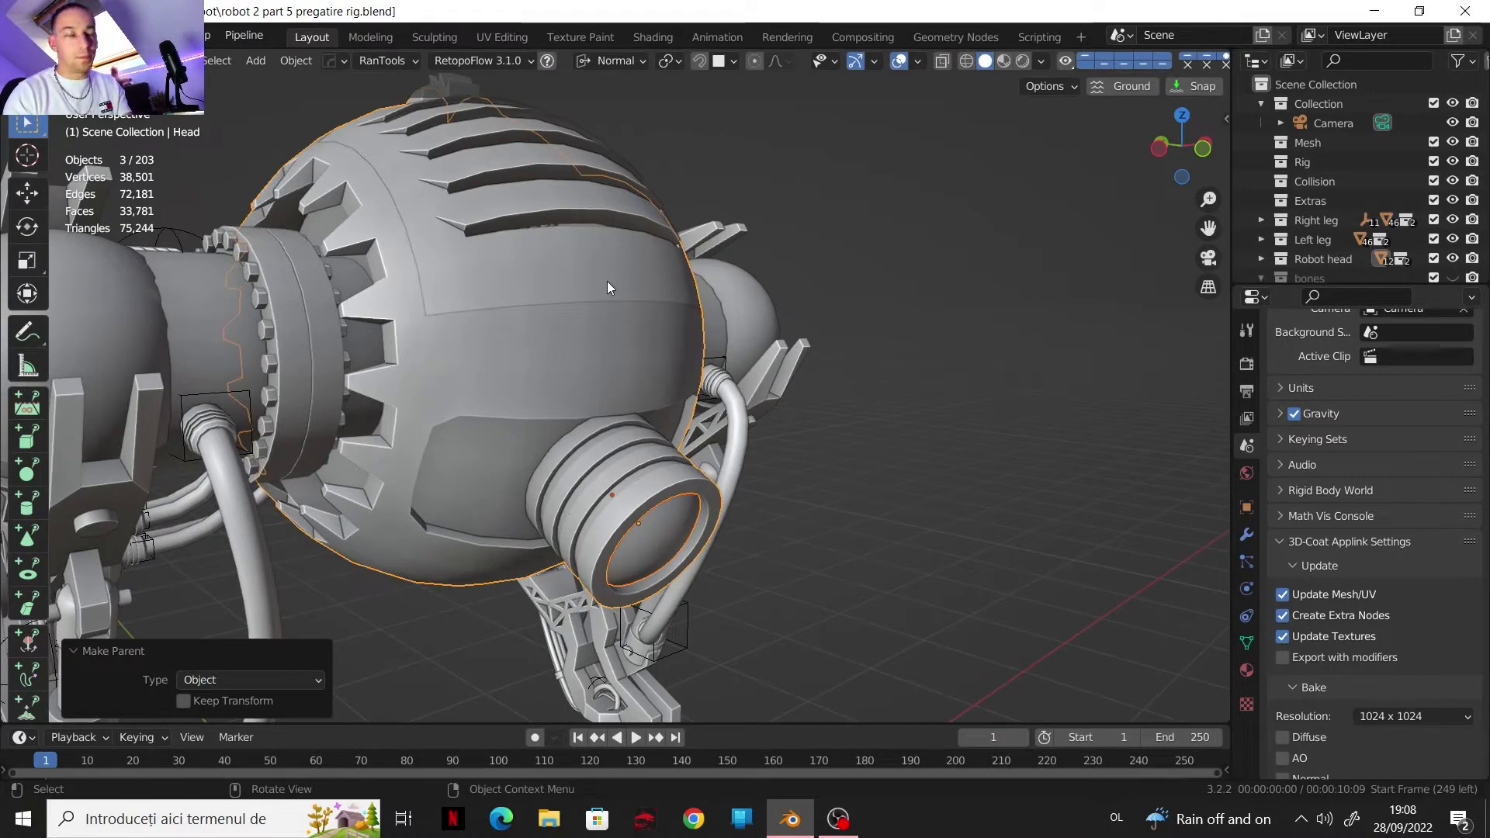
Step: Parent the hinge on top of the head, Cylinder.082, to the slotted head cover, Sphere.003, as Object, and clear the selection
{"action": "scroll", "coordinate": [570, 283], "scroll_direction": "down", "scroll_amount": 3}
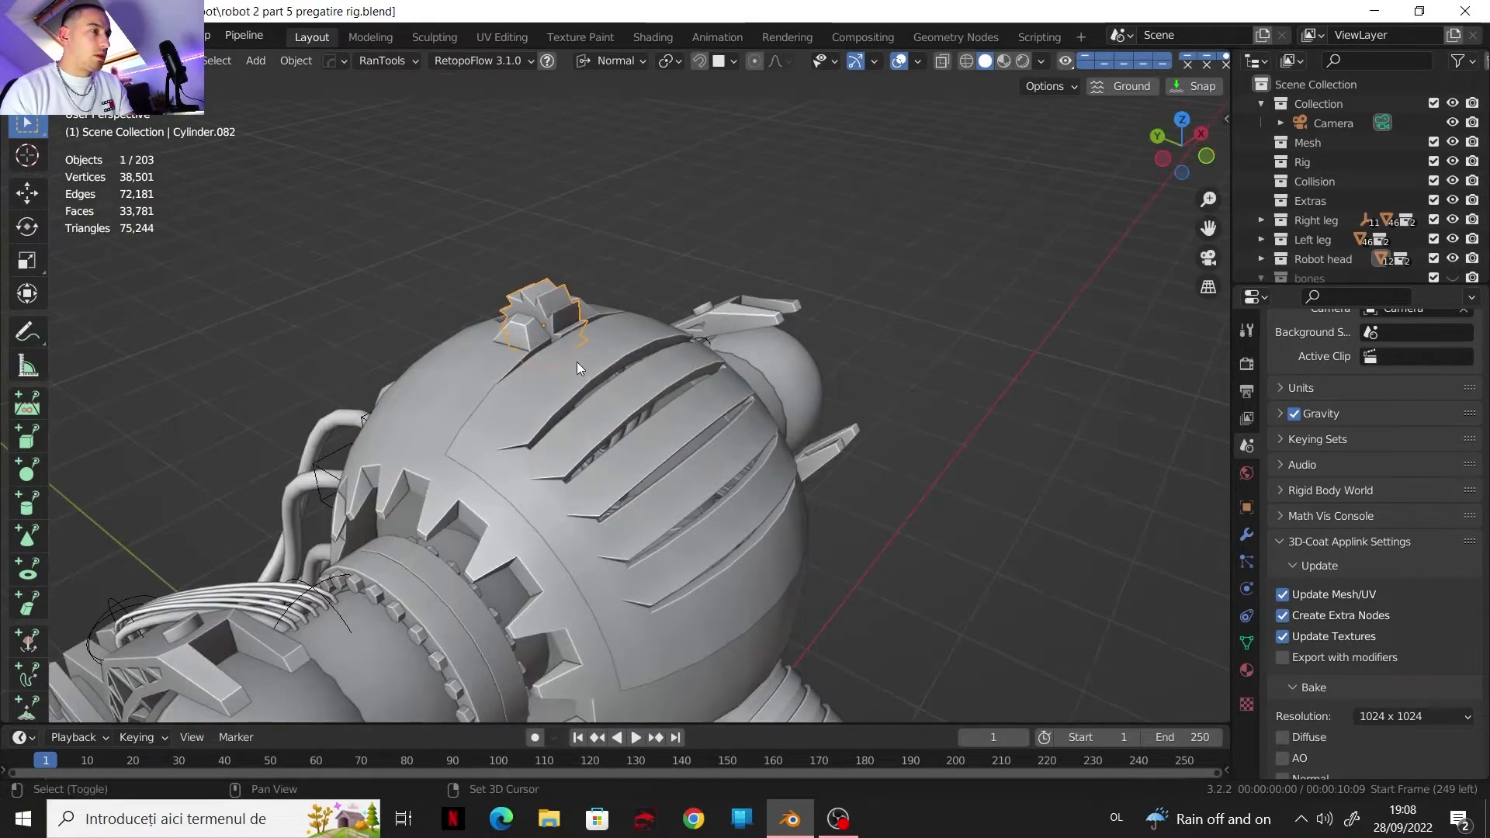
{"action": "left_click", "coordinate": [576, 362], "text": "shift"}
{"action": "key", "text": "ctrl+p"}
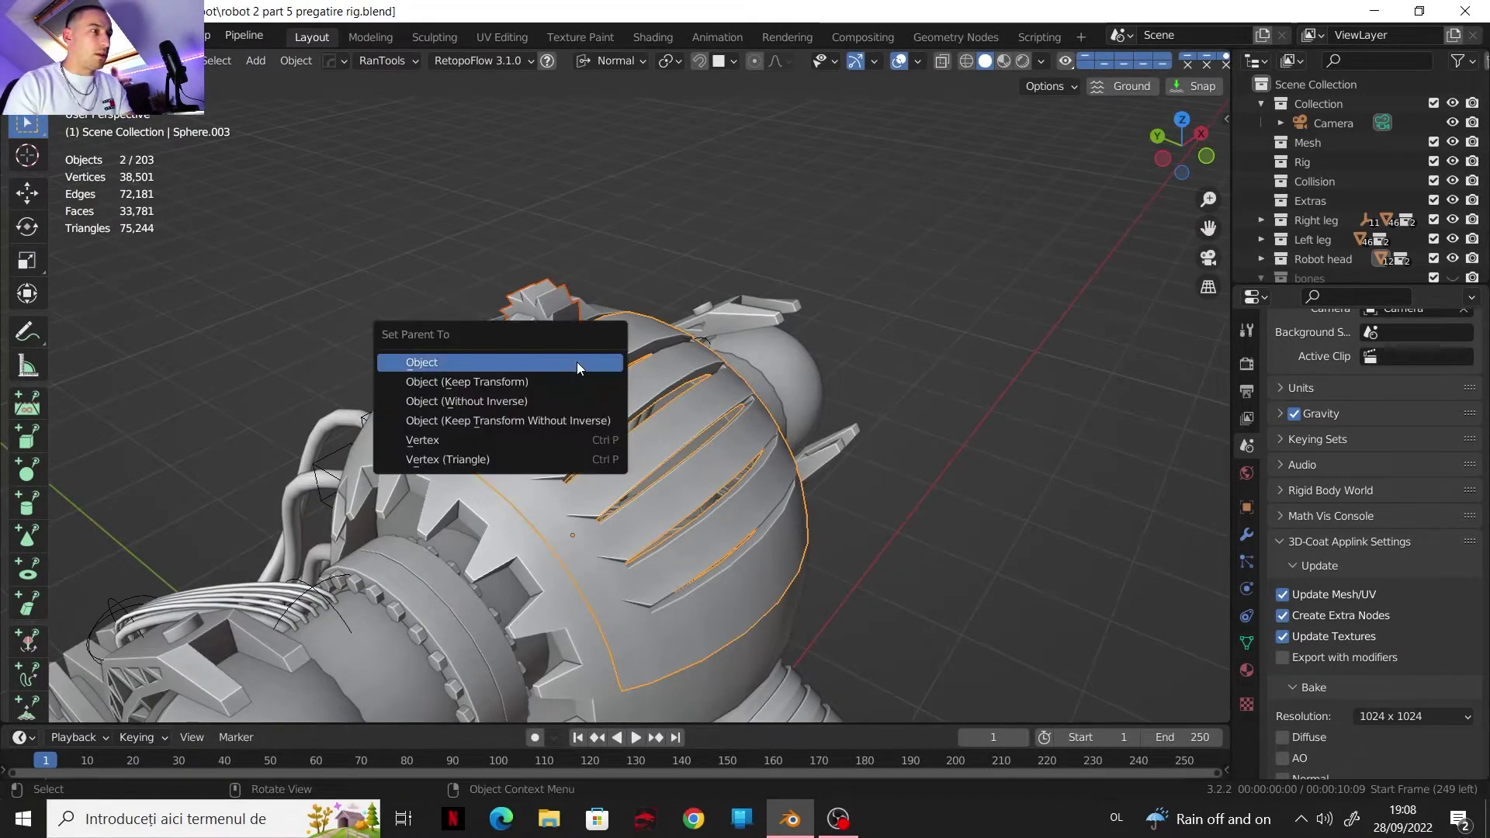
{"action": "left_click", "coordinate": [576, 362]}
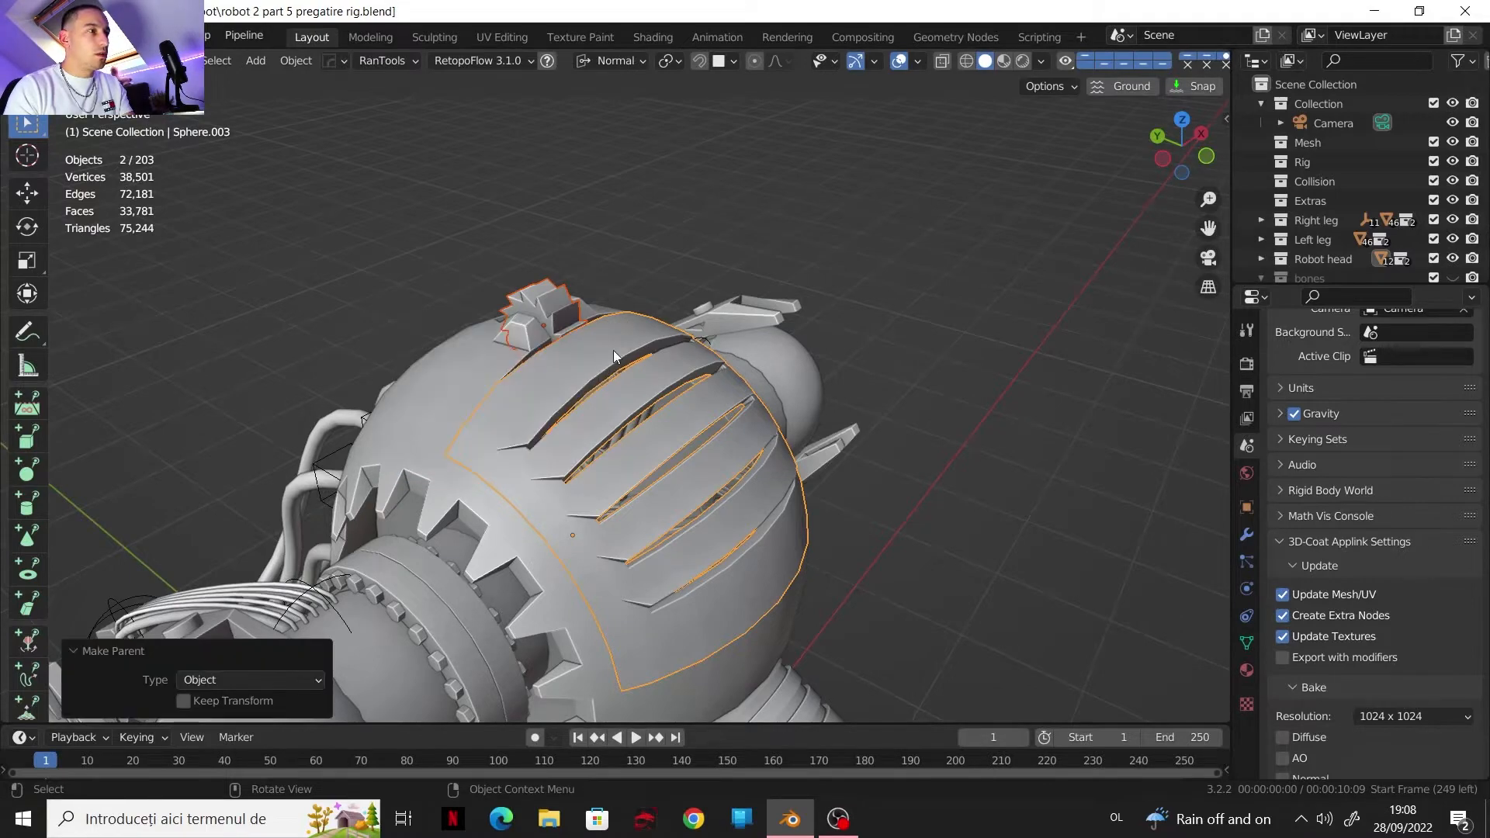
{"action": "left_click", "coordinate": [598, 242]}
Step: Parent the eight hose cube empties on the back of the head to Head with the Object option
{"action": "scroll", "coordinate": [497, 381], "scroll_direction": "down", "scroll_amount": 2}
{"action": "middle_click_drag", "start_coordinate": [456, 446], "coordinate": [726, 281], "text": "shift"}
{"action": "scroll", "coordinate": [629, 440], "scroll_direction": "up", "scroll_amount": 3}
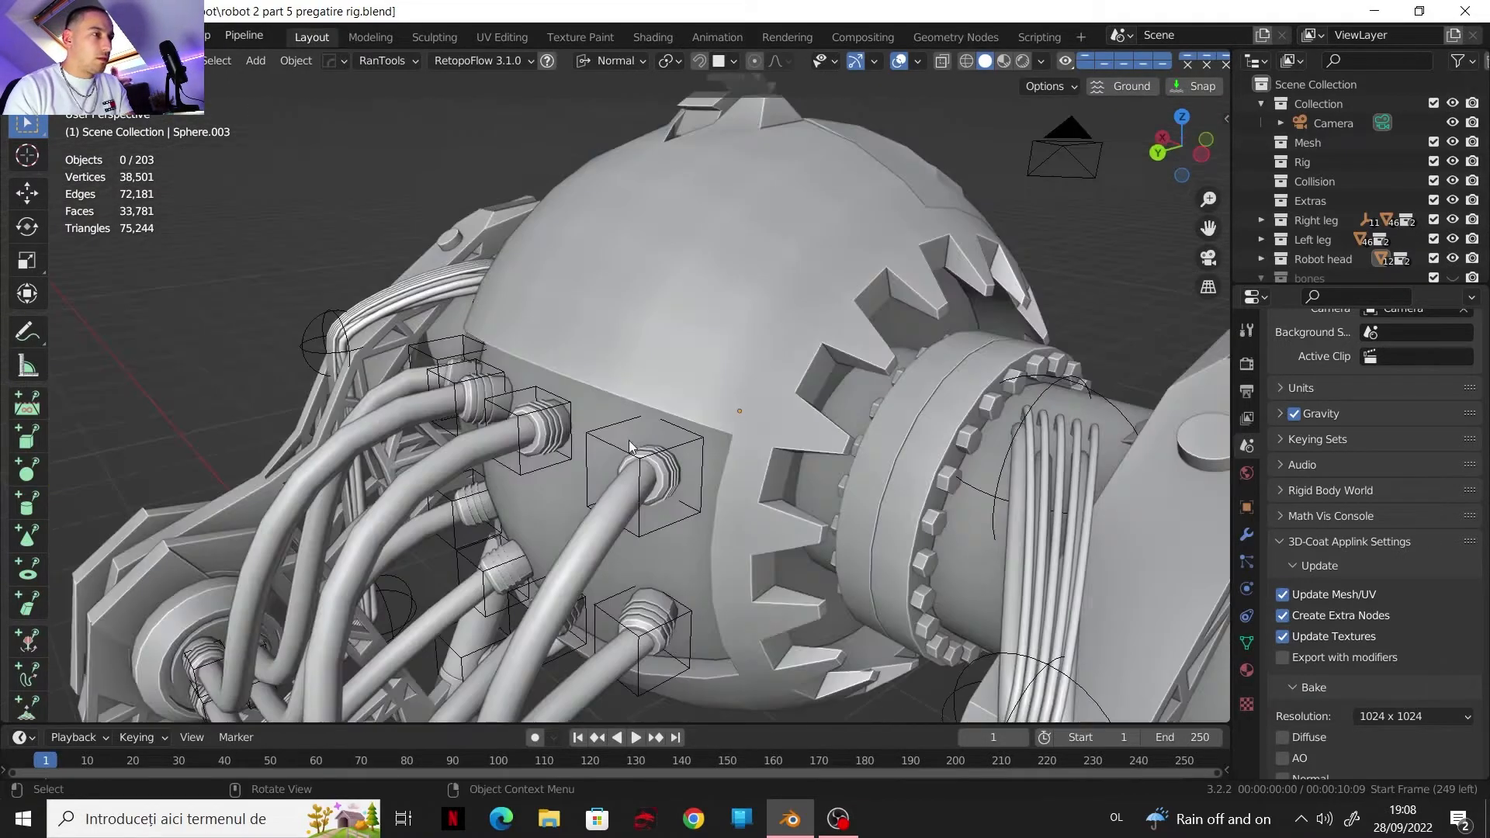
{"action": "left_click", "coordinate": [608, 439]}
{"action": "left_click", "coordinate": [543, 424], "text": "shift"}
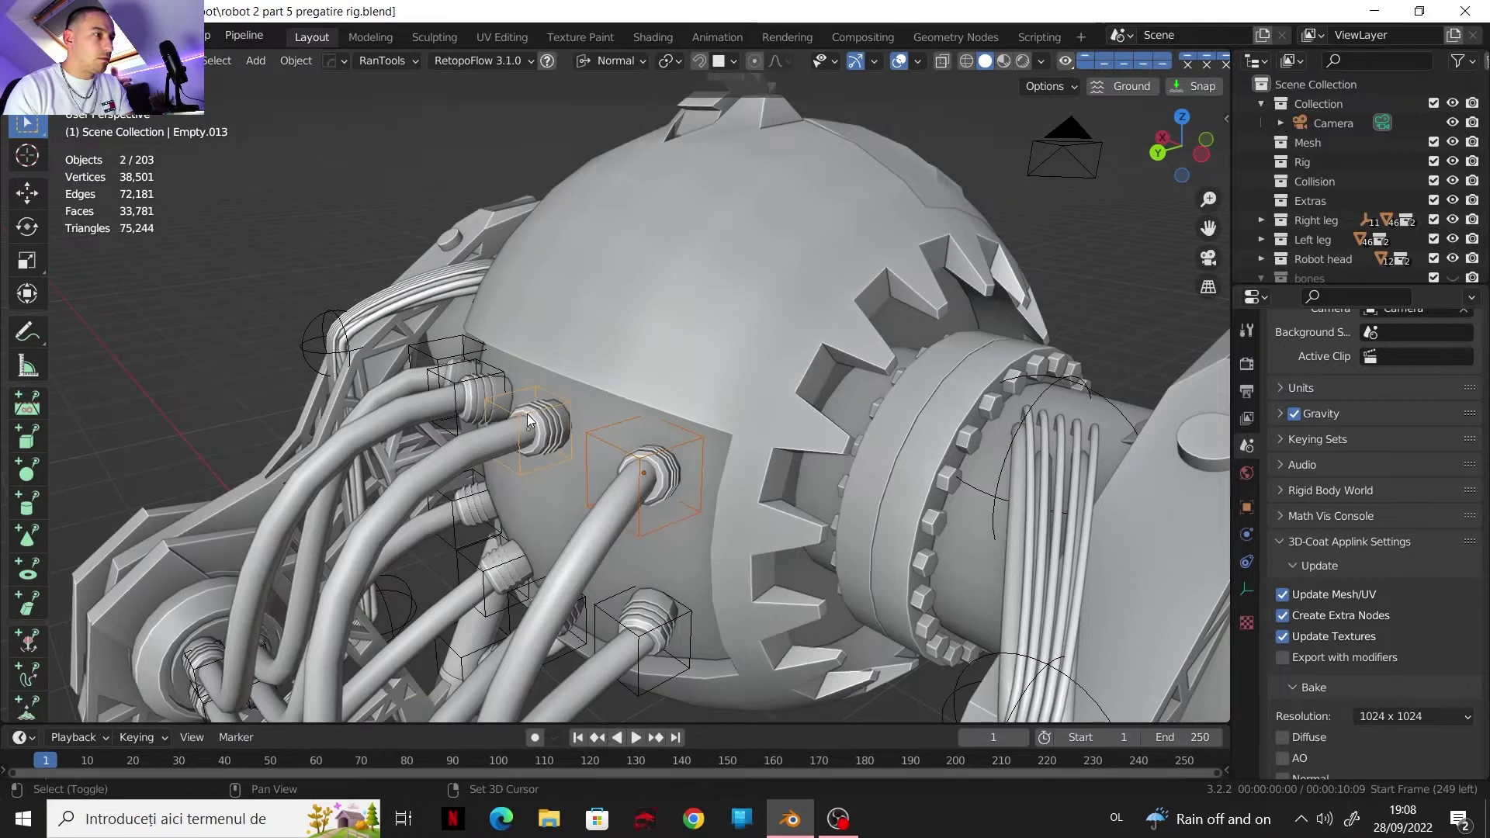
{"action": "left_click", "coordinate": [605, 618], "text": "shift"}
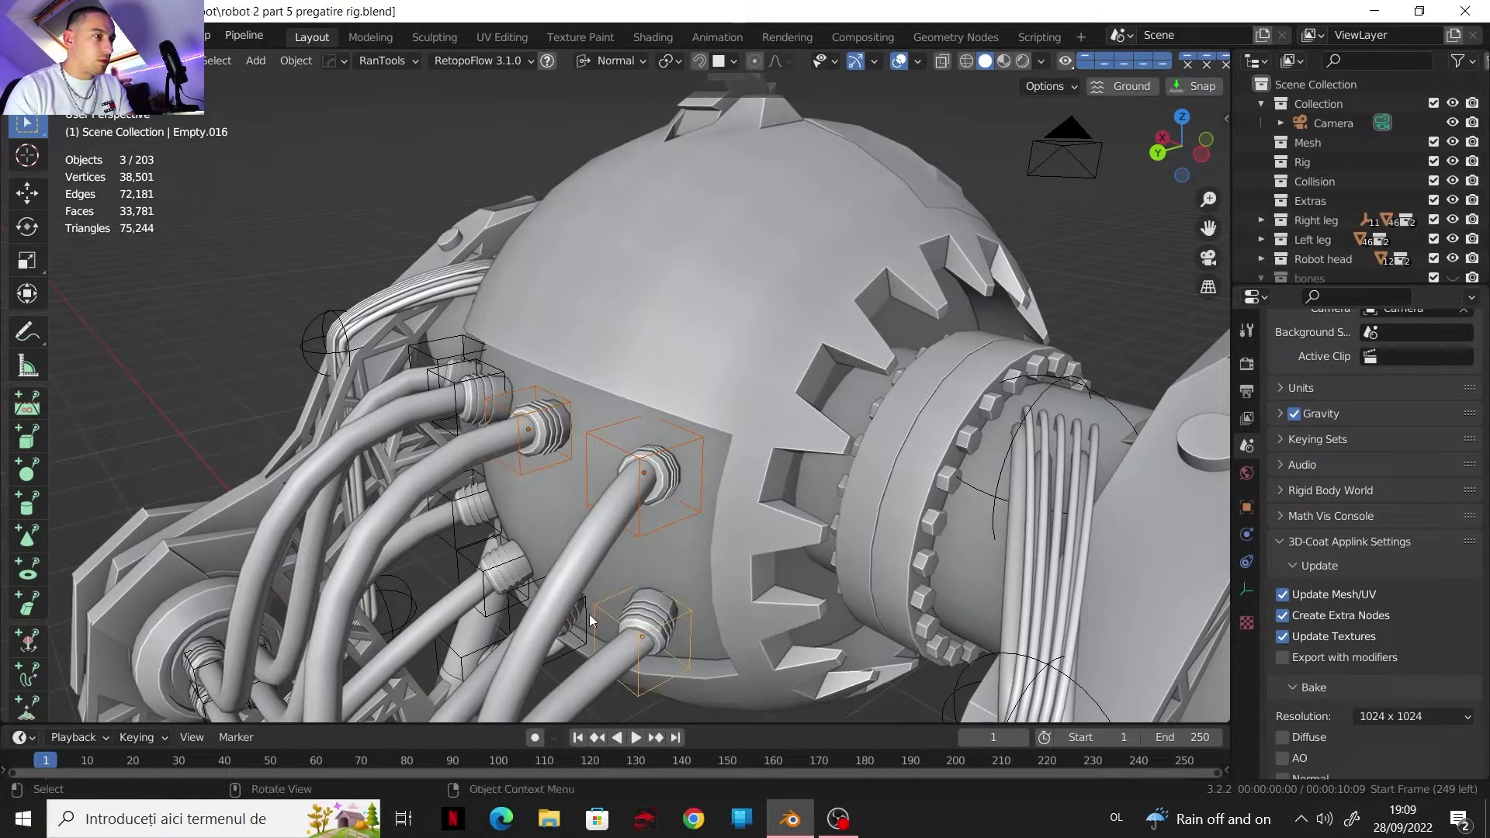
{"action": "left_click", "coordinate": [511, 598], "text": "shift"}
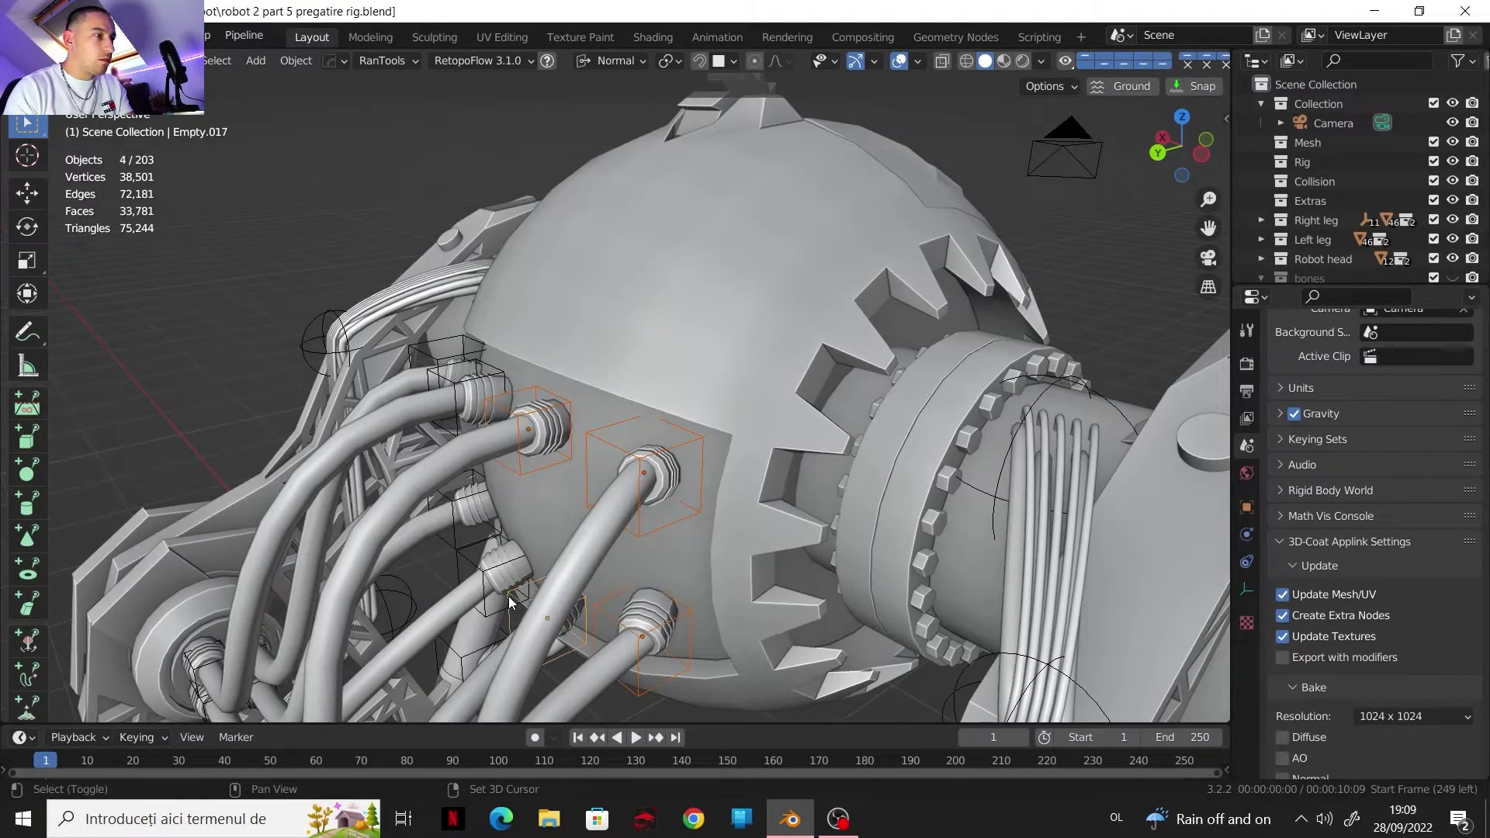
{"action": "left_click", "coordinate": [464, 559], "text": "shift"}
{"action": "left_click", "coordinate": [454, 515], "text": "shift"}
{"action": "left_click", "coordinate": [455, 386], "text": "shift"}
{"action": "left_click", "coordinate": [433, 354], "text": "shift"}
{"action": "middle_click_drag", "start_coordinate": [433, 354], "coordinate": [630, 481]}
{"action": "left_click", "coordinate": [616, 323], "text": "shift"}
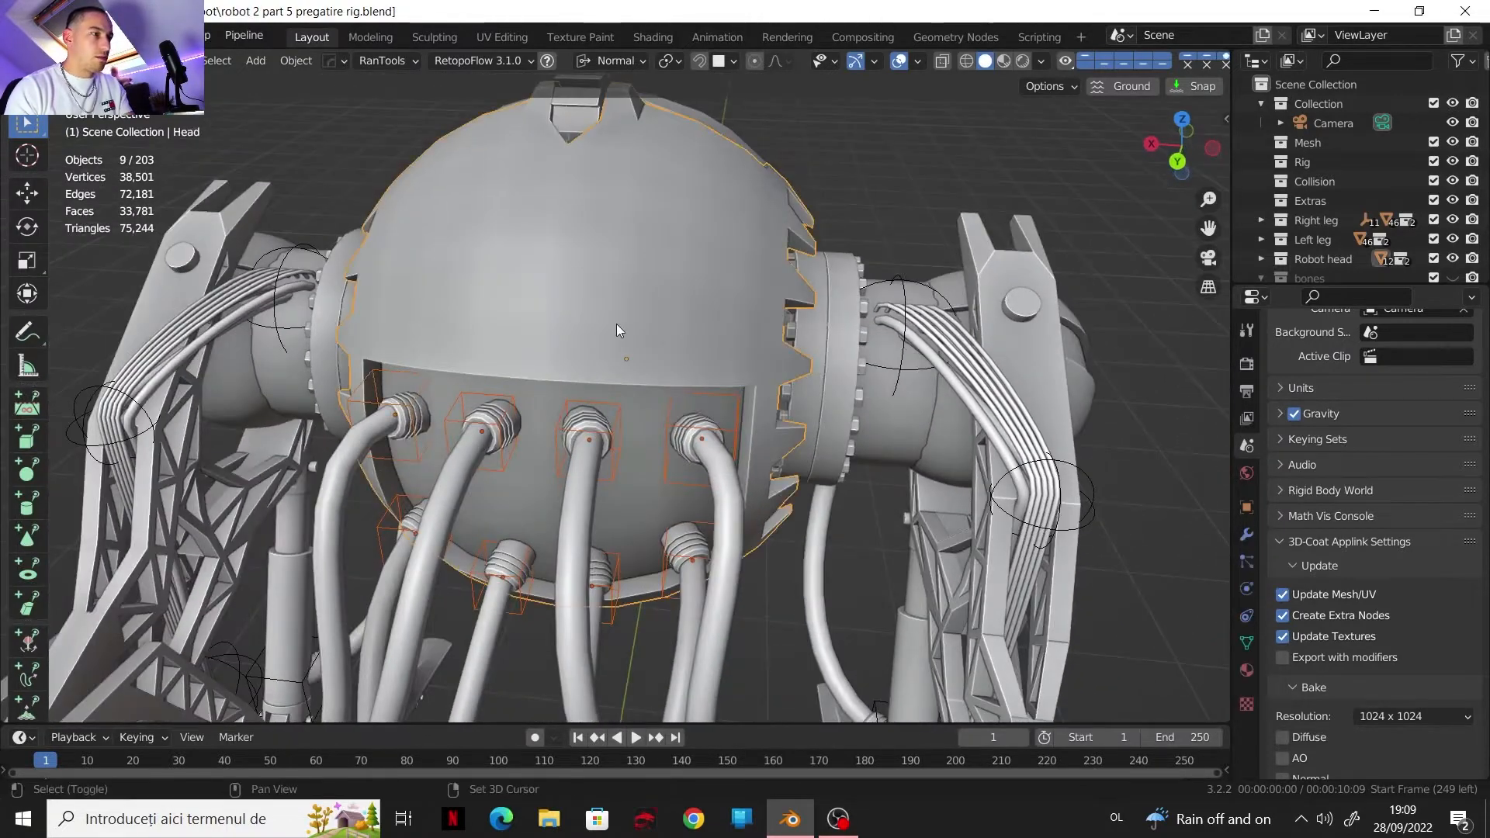
{"action": "key", "text": "ctrl+p"}
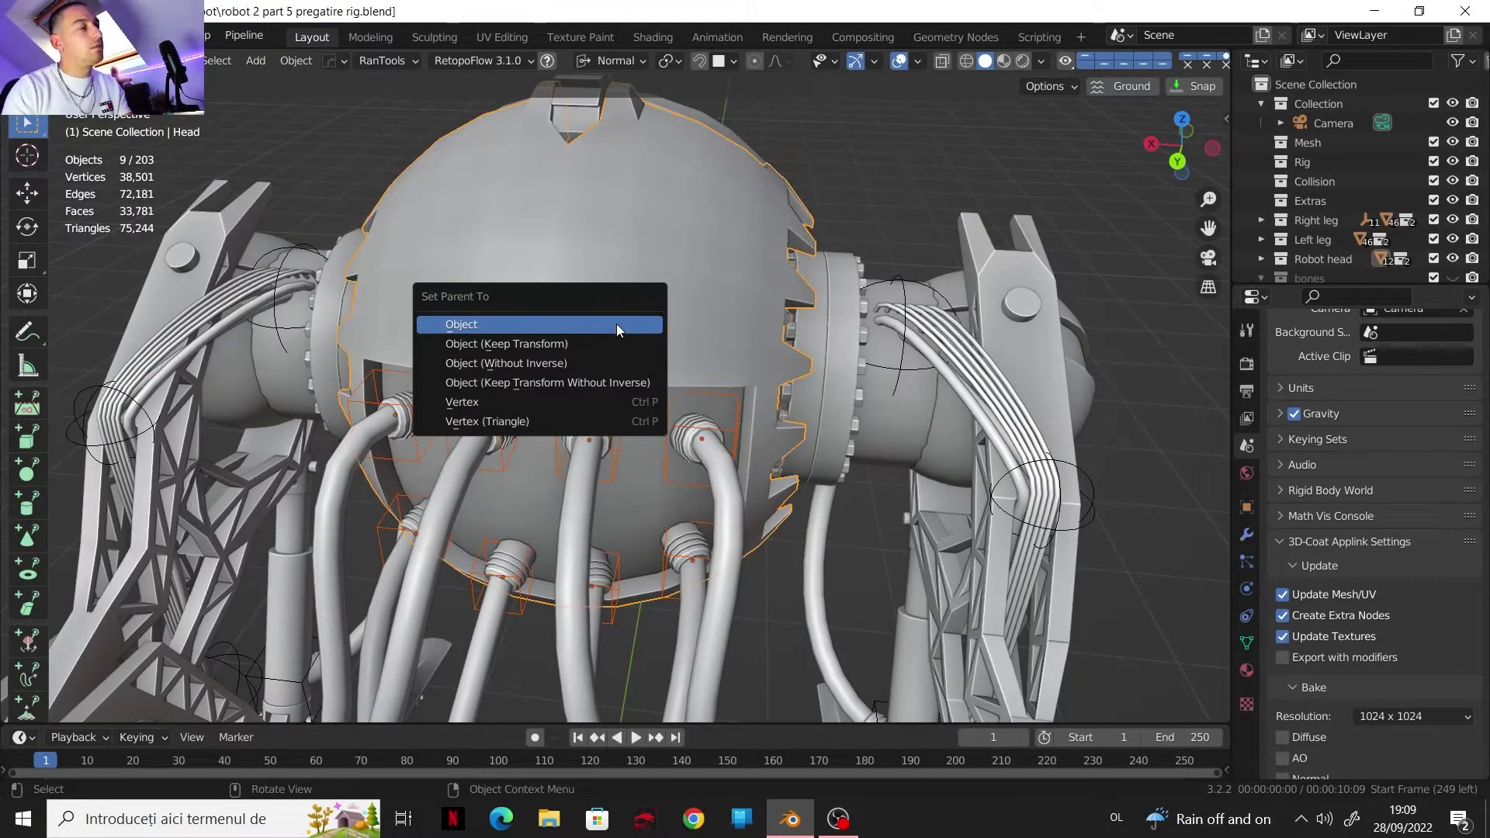
{"action": "left_click", "coordinate": [616, 324]}
Step: Move the head briefly to check that the hose empties and hoses follow it, and restore its position
{"action": "scroll", "coordinate": [622, 402], "scroll_direction": "down", "scroll_amount": 5}
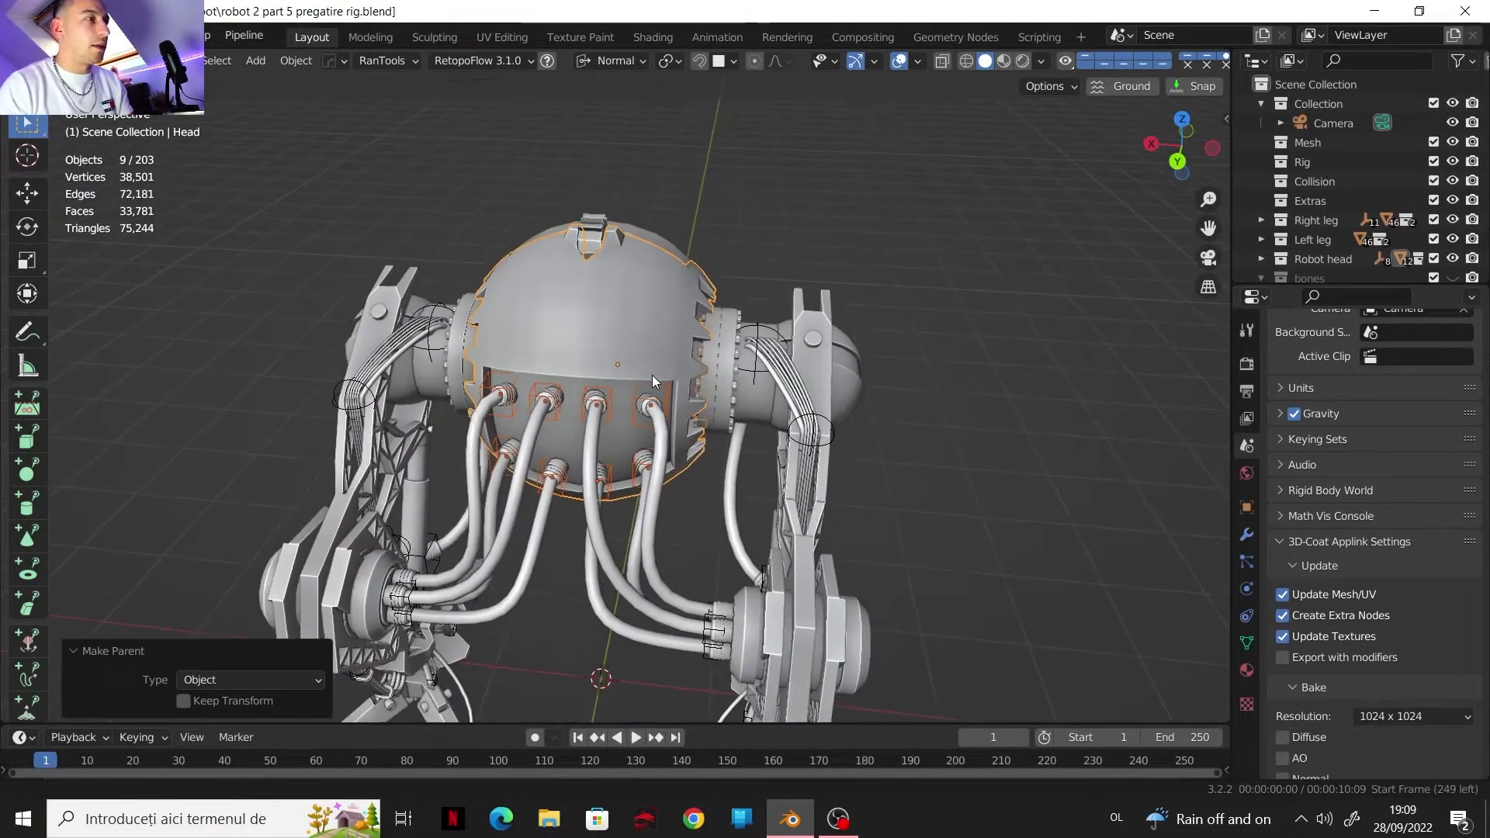
{"action": "scroll", "coordinate": [652, 375], "scroll_direction": "up", "scroll_amount": 2}
{"action": "left_click", "coordinate": [614, 256]}
{"action": "key", "text": "g"}
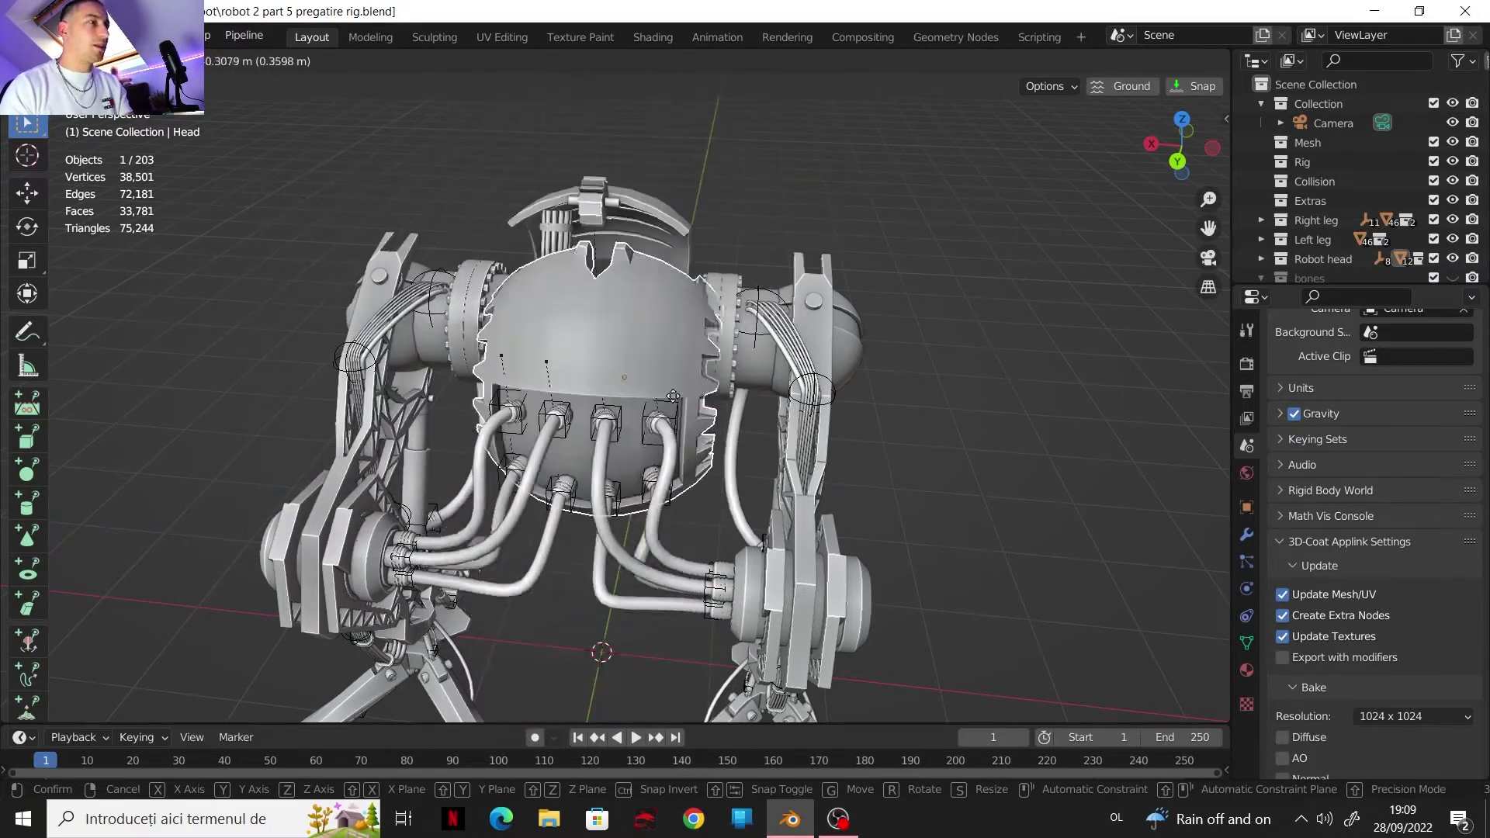
{"action": "right_click", "coordinate": [679, 380]}
Step: Test-move the shoulder sphere, Sphere.001, to check that its attached parts follow, and restore its position
{"action": "scroll", "coordinate": [586, 342], "scroll_direction": "down", "scroll_amount": 2}
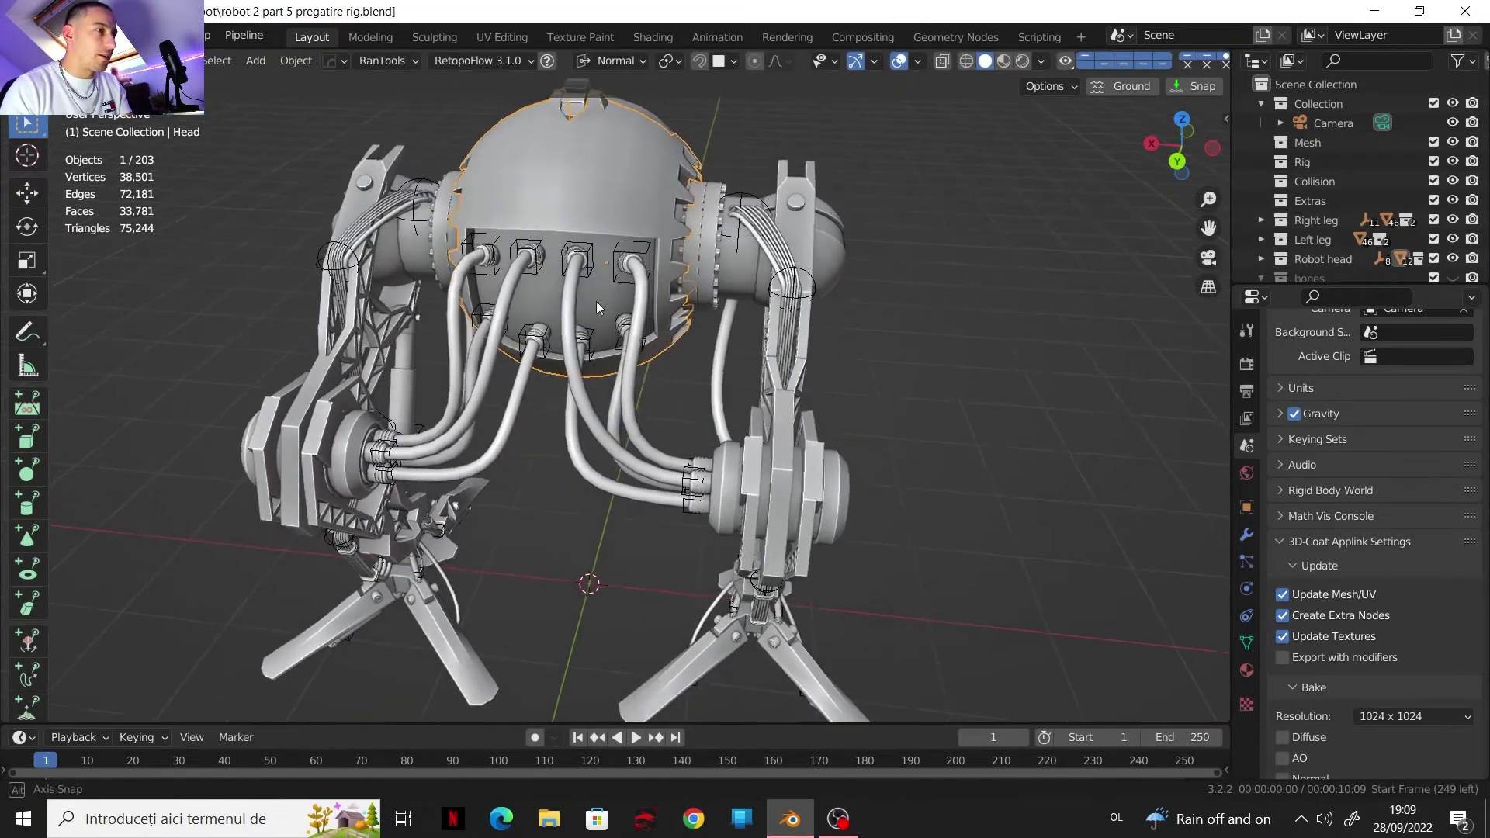
{"action": "middle_click_drag", "start_coordinate": [596, 301], "coordinate": [516, 342]}
{"action": "middle_click_drag", "start_coordinate": [687, 358], "coordinate": [613, 192], "text": "shift"}
{"action": "left_click", "coordinate": [640, 197]}
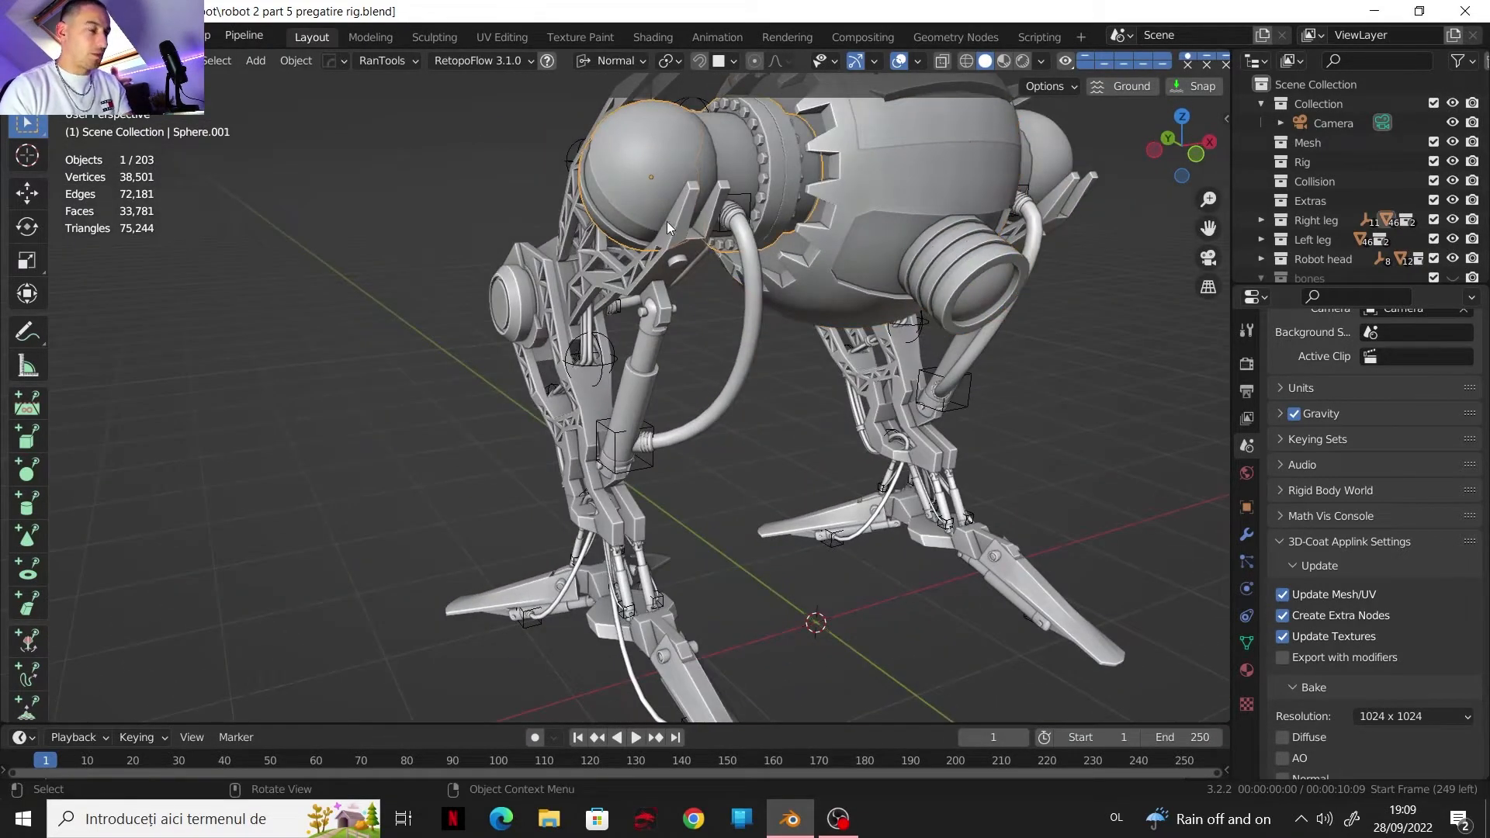
{"action": "key", "text": "g"}
{"action": "right_click", "coordinate": [725, 334]}
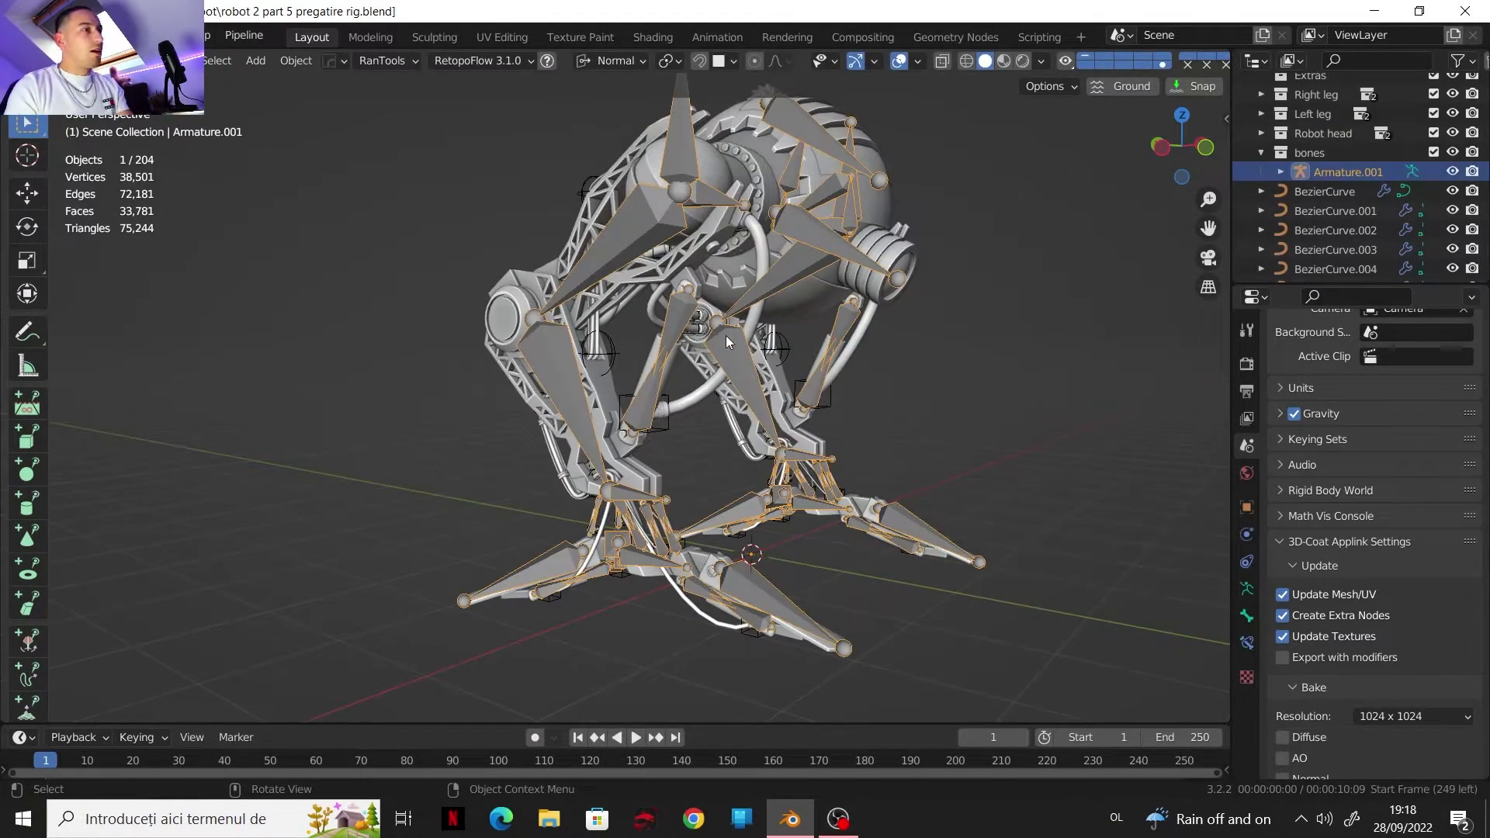
Step: Parent the shoulder sphere to the upper-leg bone Bone.R of Armature.001 in Pose Mode, using the Bone option
{"action": "middle_click_drag", "start_coordinate": [725, 335], "coordinate": [742, 376]}
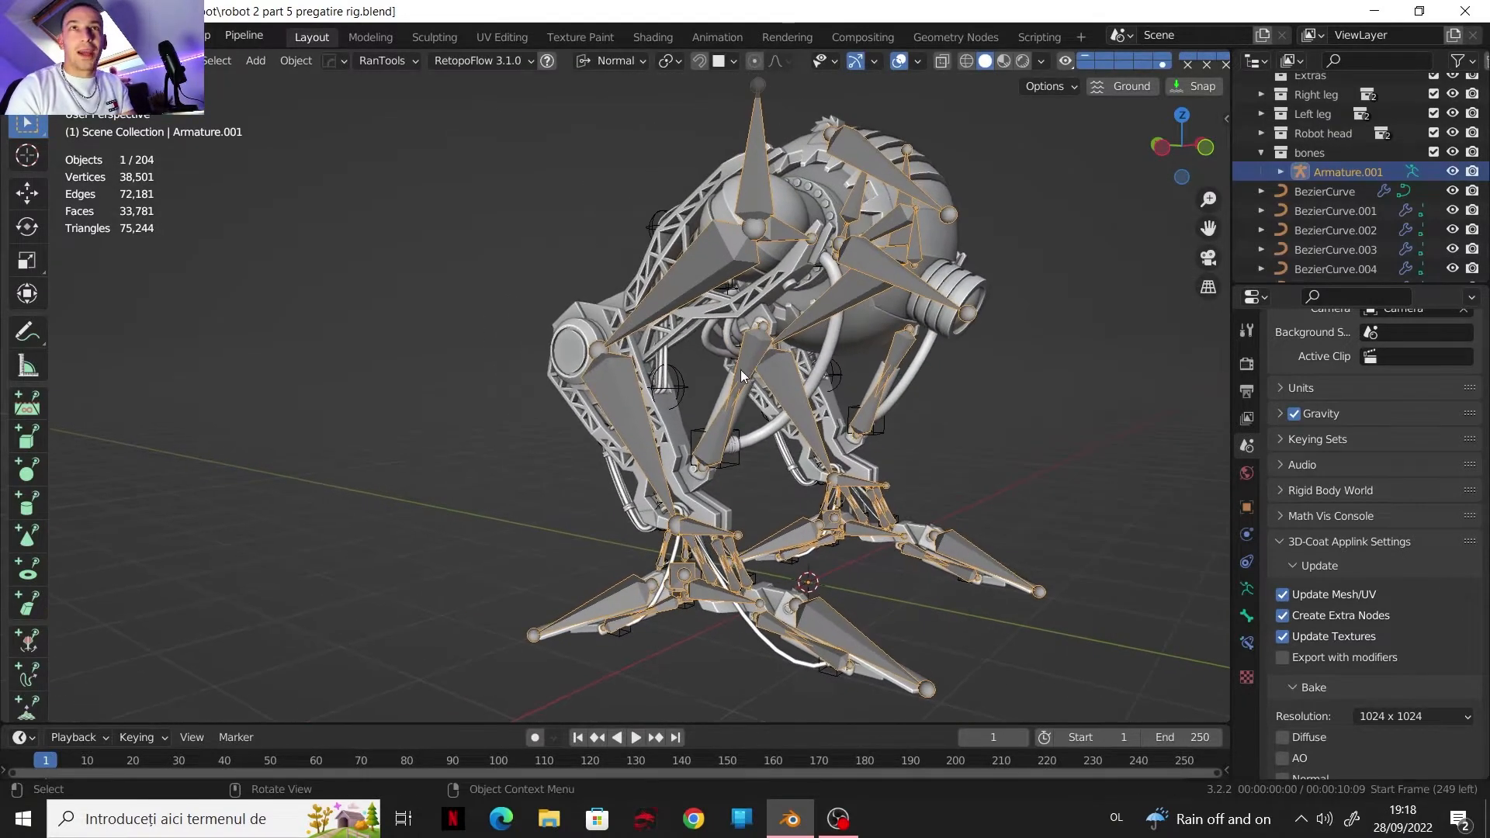
{"action": "middle_click_drag", "start_coordinate": [659, 347], "coordinate": [666, 296]}
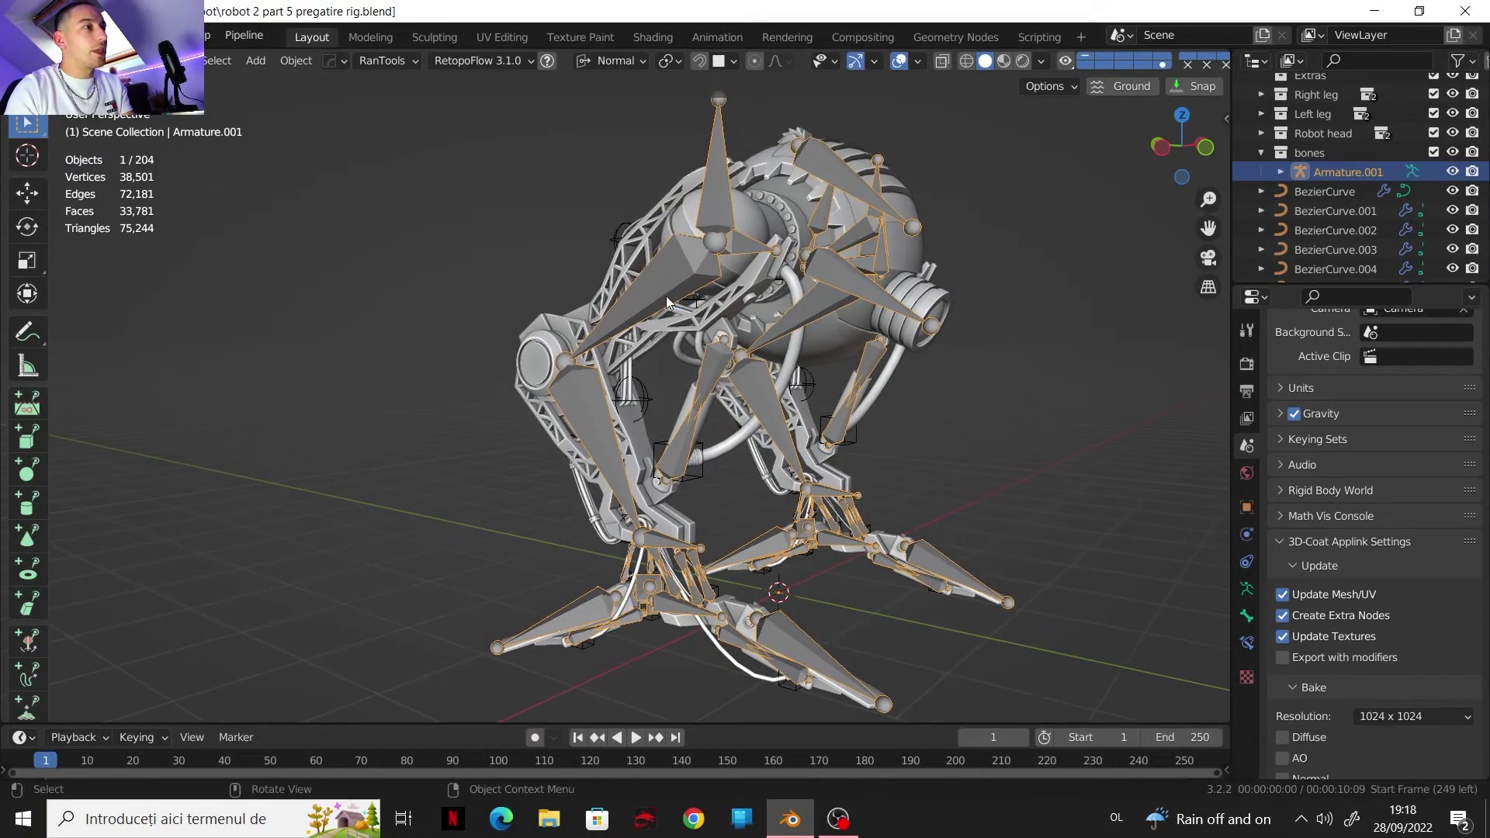
{"action": "scroll", "coordinate": [712, 283], "scroll_direction": "up", "scroll_amount": 5}
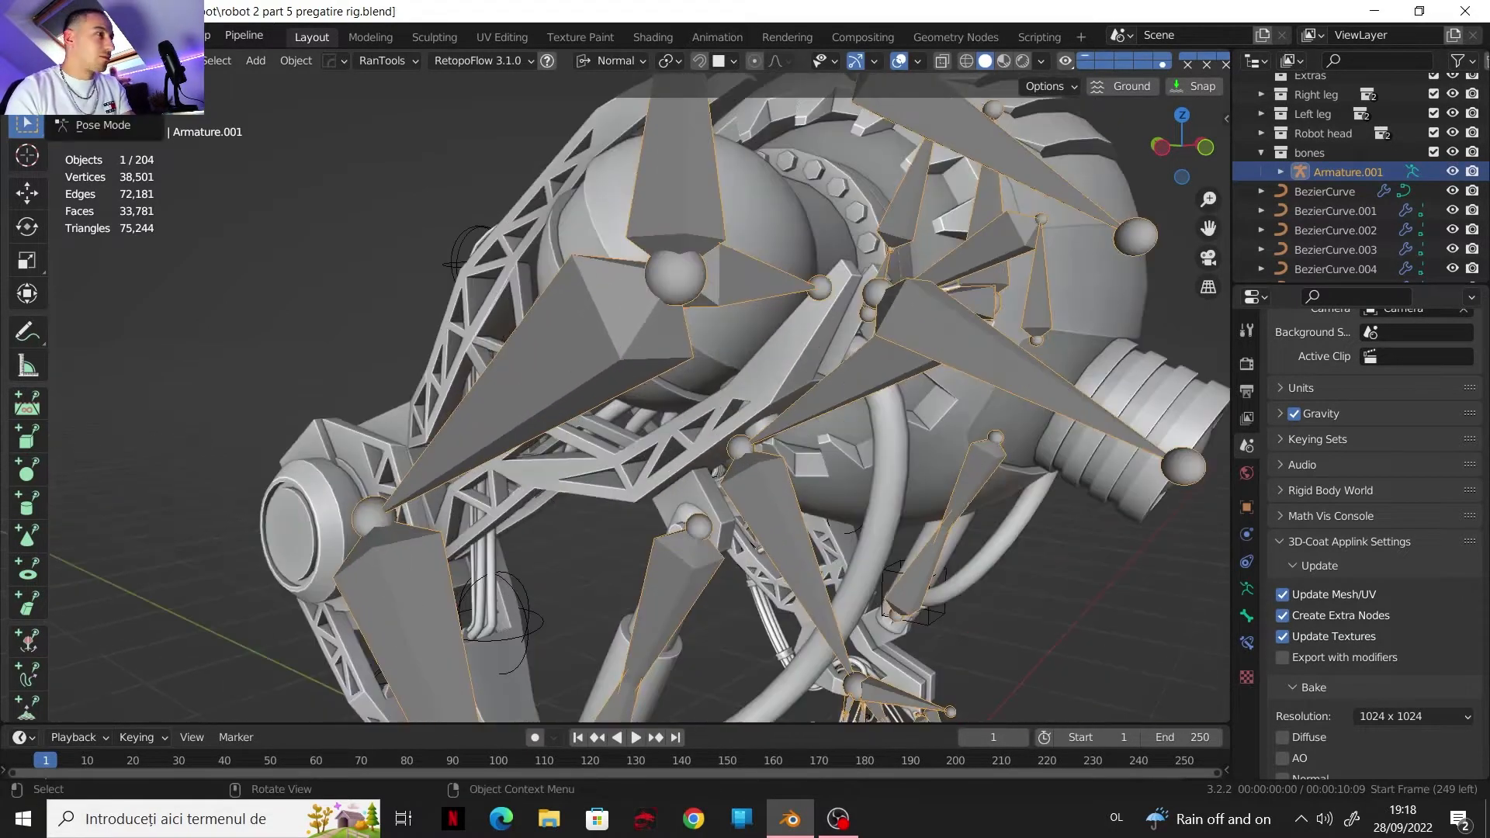
{"action": "middle_click_drag", "start_coordinate": [613, 225], "coordinate": [598, 390]}
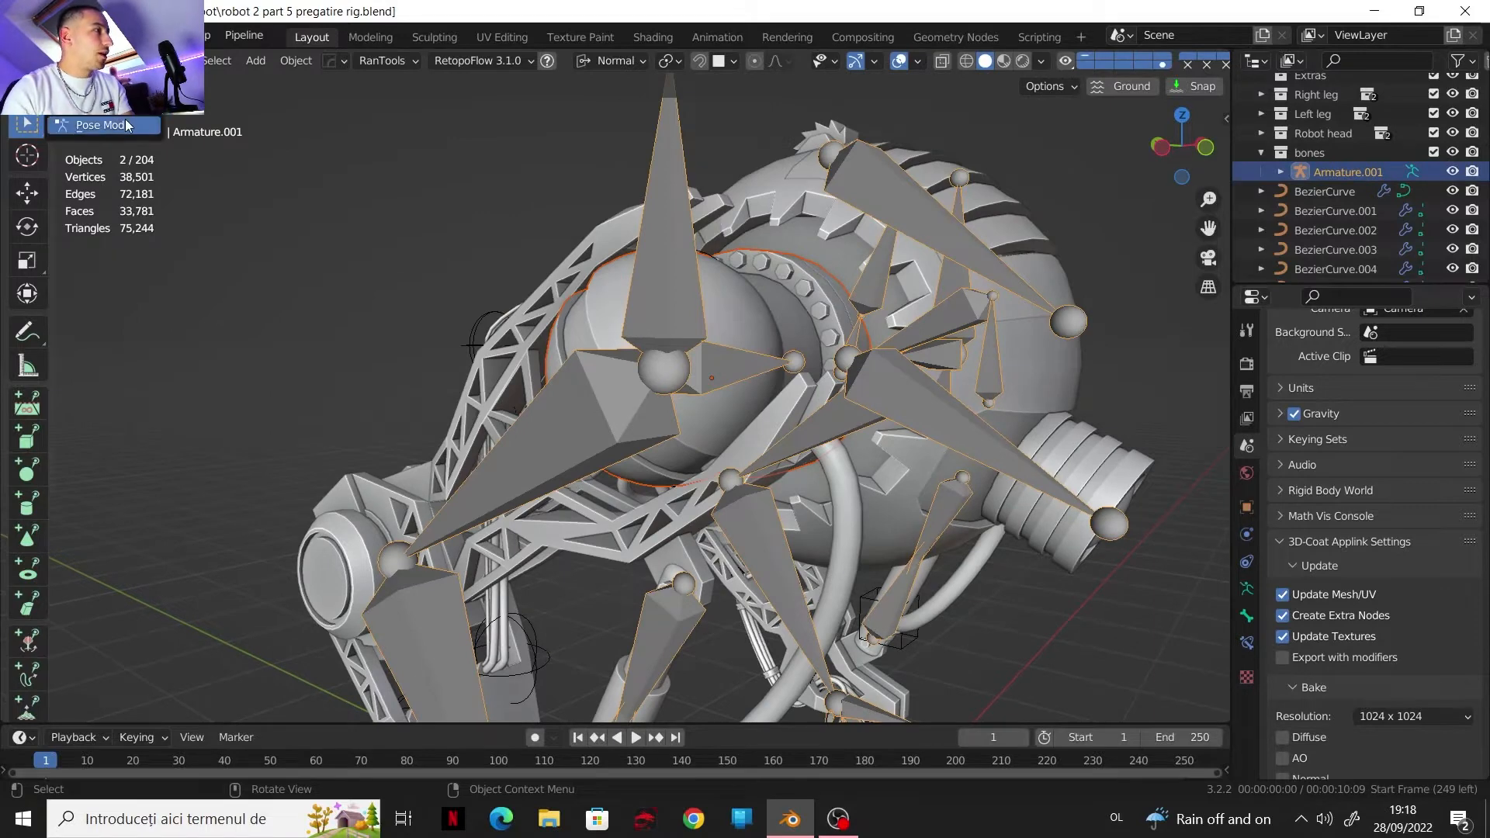
{"action": "left_click", "coordinate": [124, 125]}
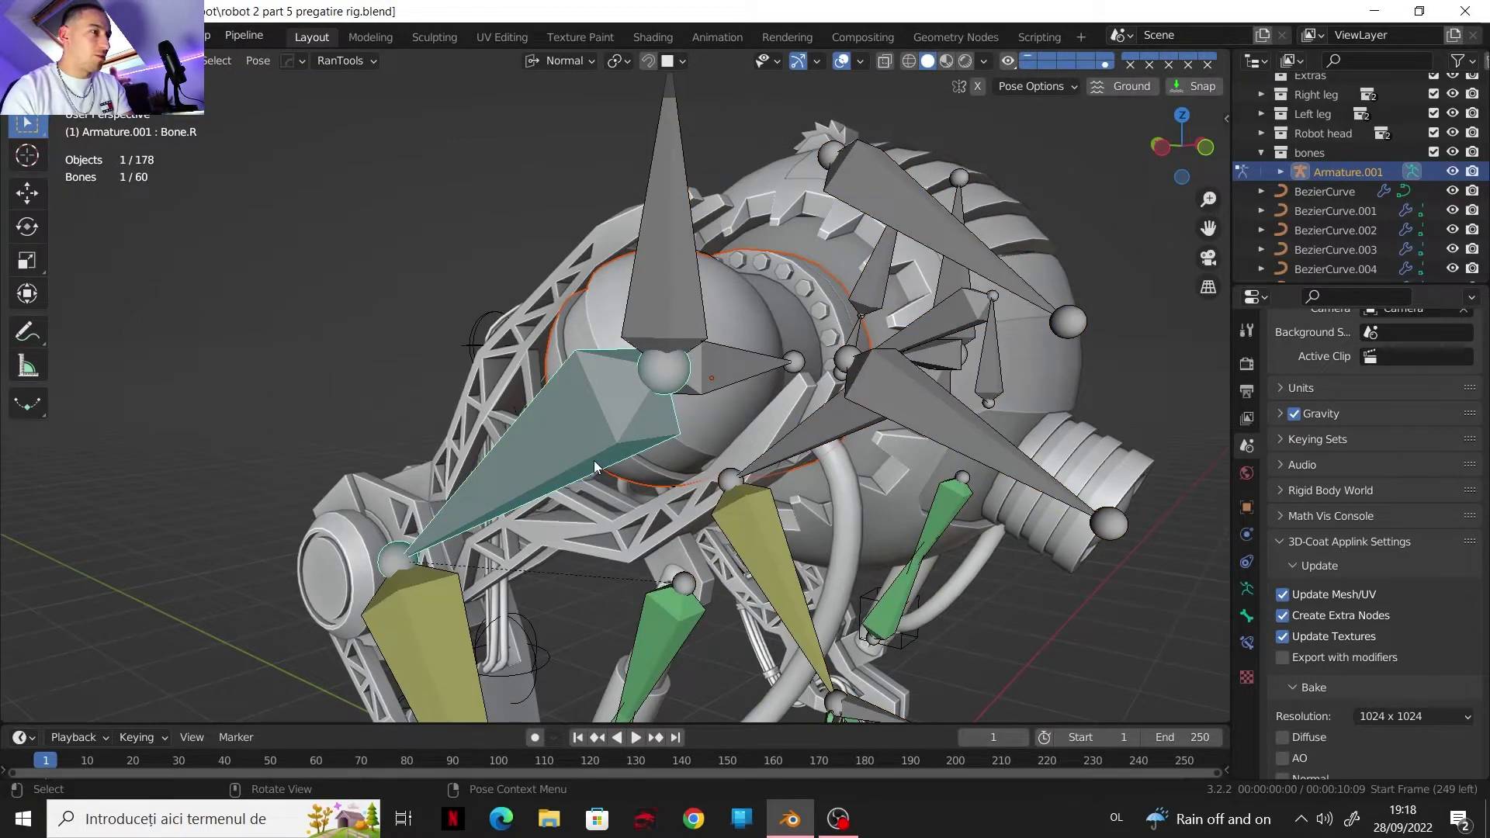
{"action": "key", "text": "ctrl+p"}
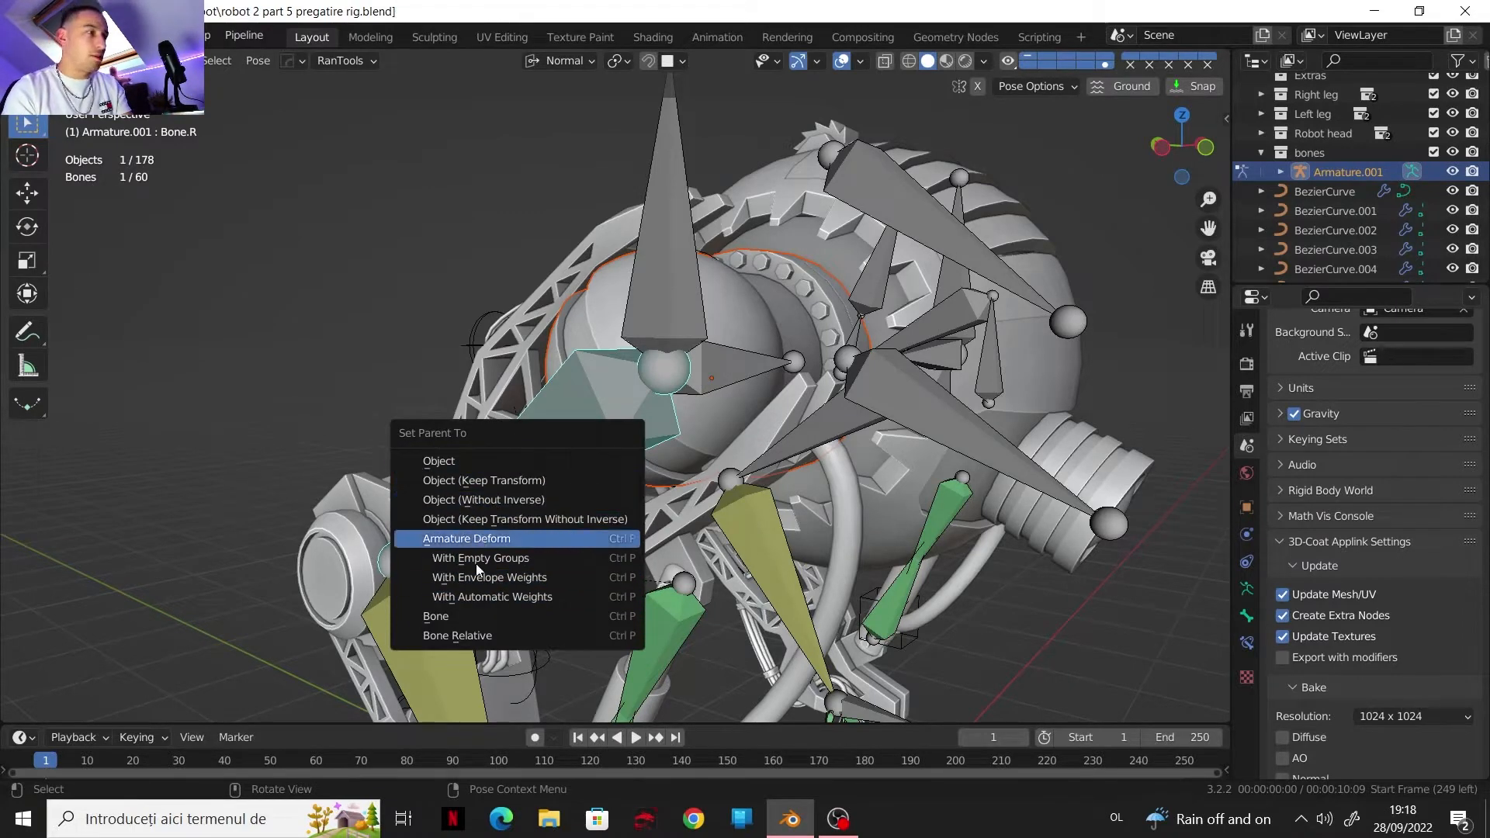
{"action": "left_click", "coordinate": [467, 619]}
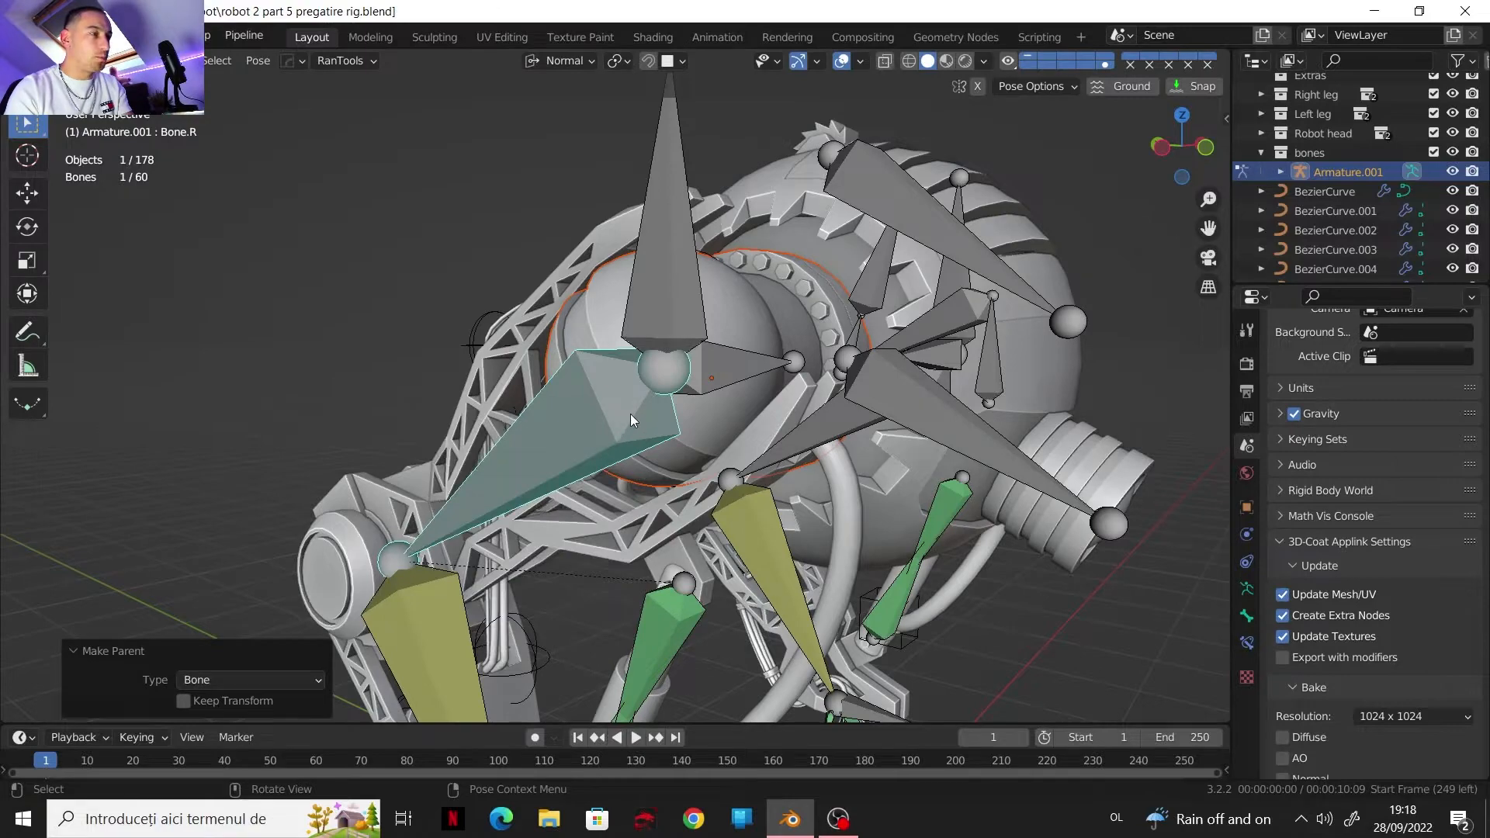
Step: Test-move Bone.R to check that the shoulder sphere follows it, and restore the pose
{"action": "scroll", "coordinate": [621, 388], "scroll_direction": "down", "scroll_amount": 2}
{"action": "key", "text": "g"}
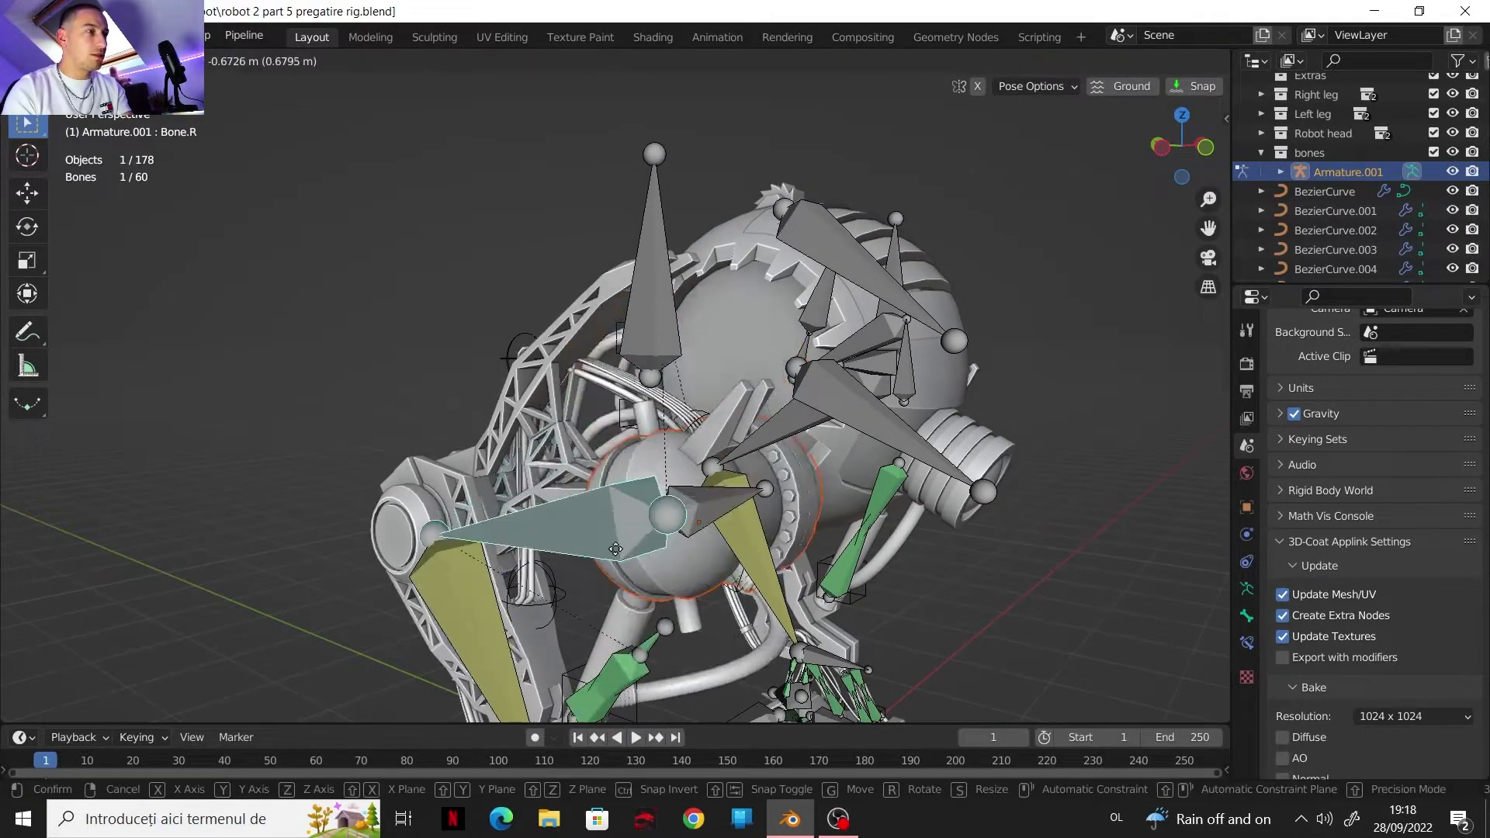
{"action": "key", "text": "z"}
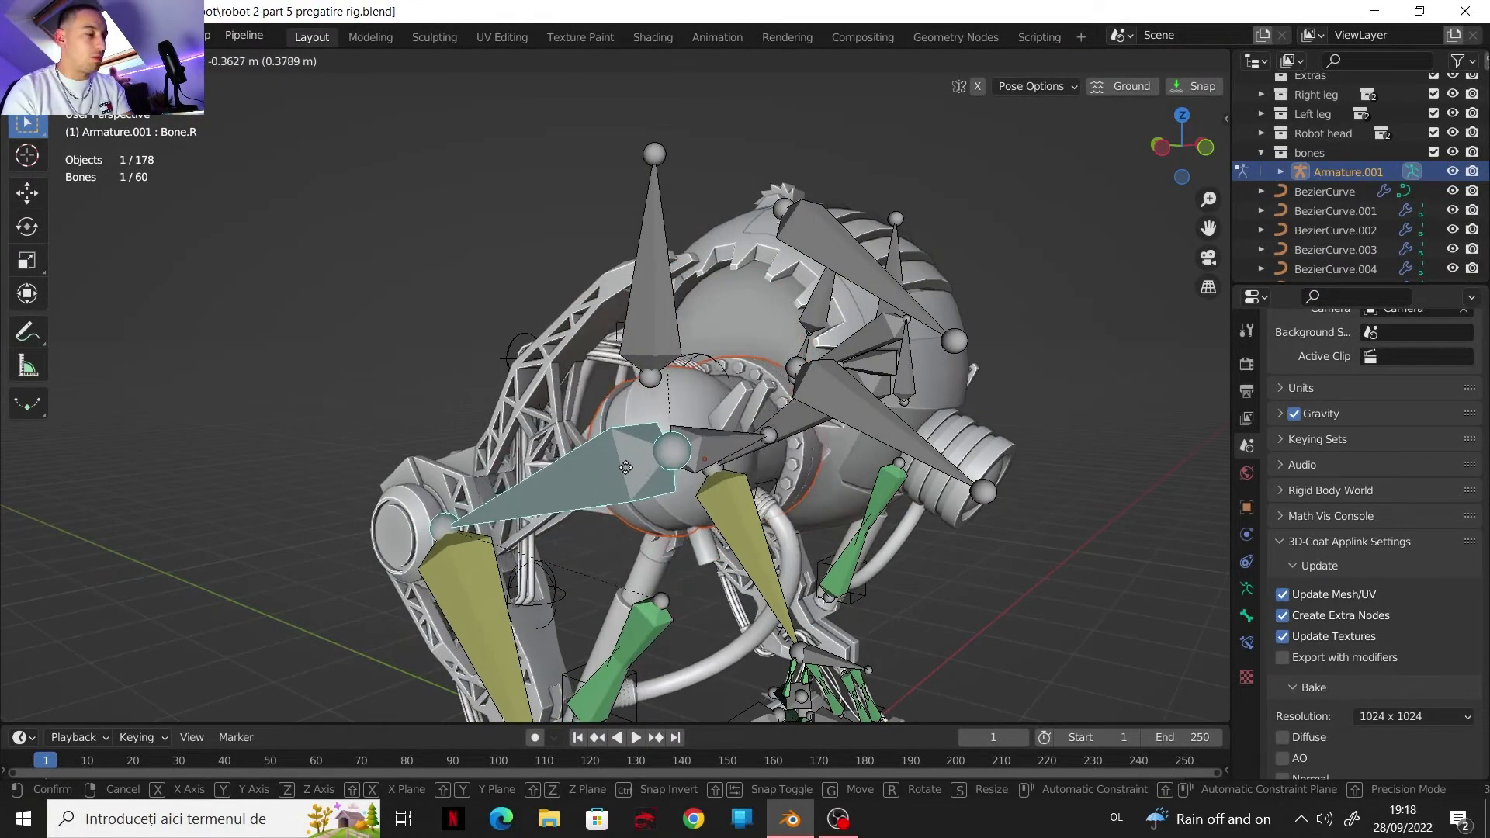
{"action": "left_click", "coordinate": [546, 458]}
{"action": "scroll", "coordinate": [368, 268], "scroll_direction": "up", "scroll_amount": 1}
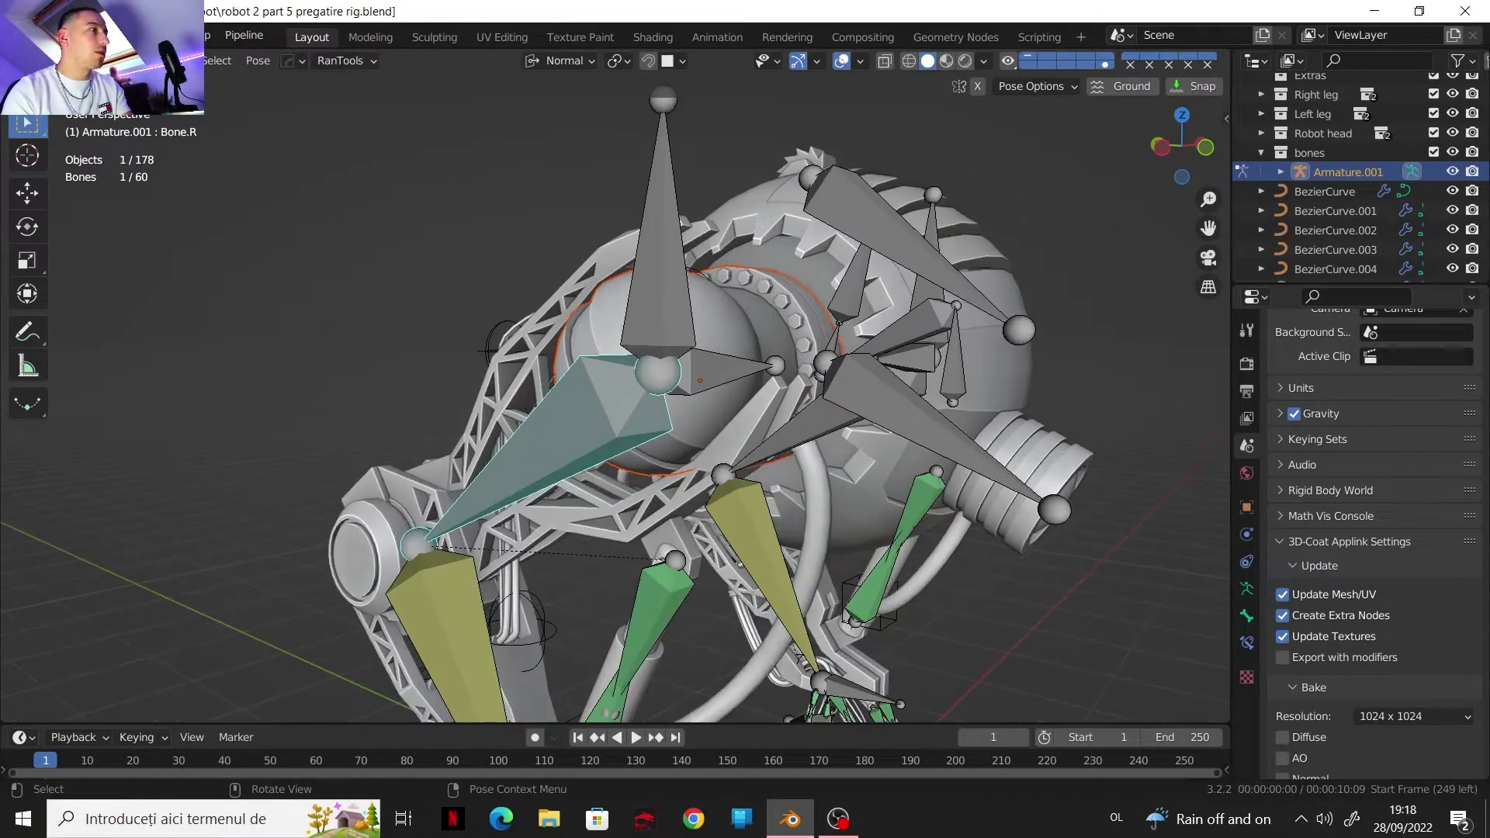
Step: Parent the upper leg's lattice frame, Cube, to Bone.R of Armature.001 in Pose Mode with the Bone option
{"action": "key", "text": "ctrl+Tab"}
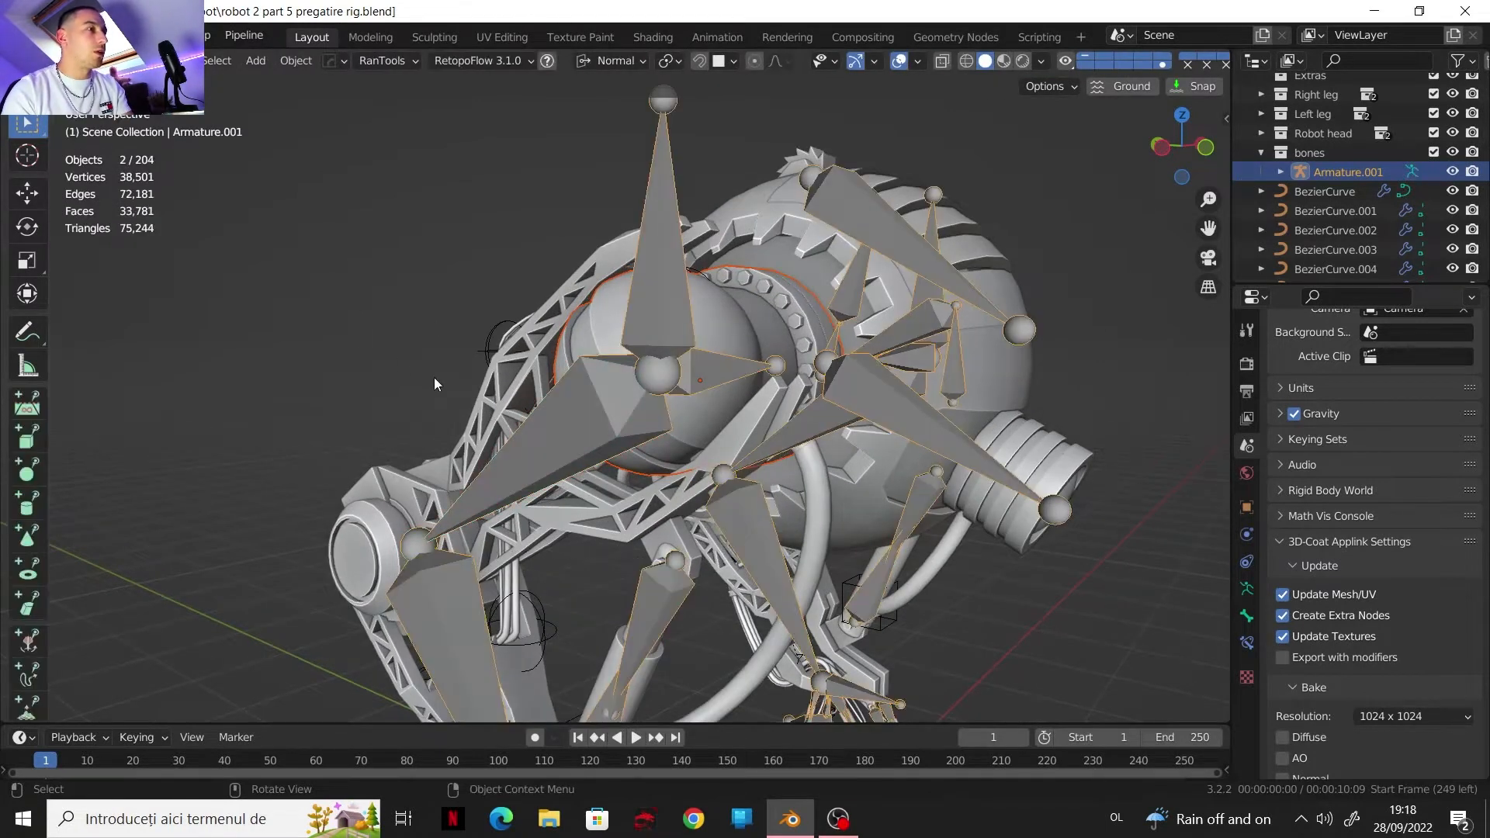
{"action": "left_click", "coordinate": [494, 402]}
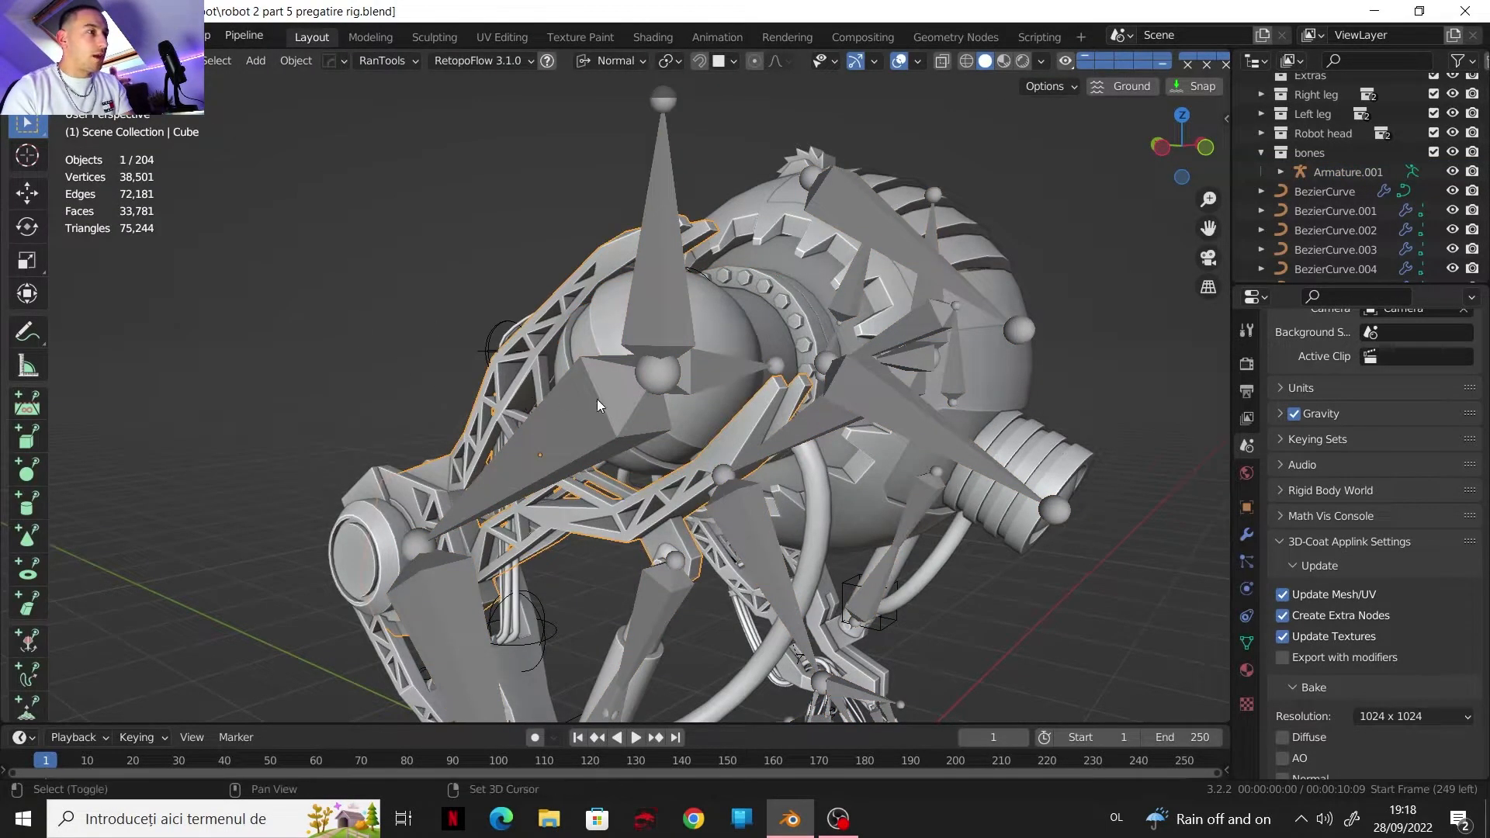
{"action": "middle_click_drag", "start_coordinate": [598, 399], "coordinate": [744, 371]}
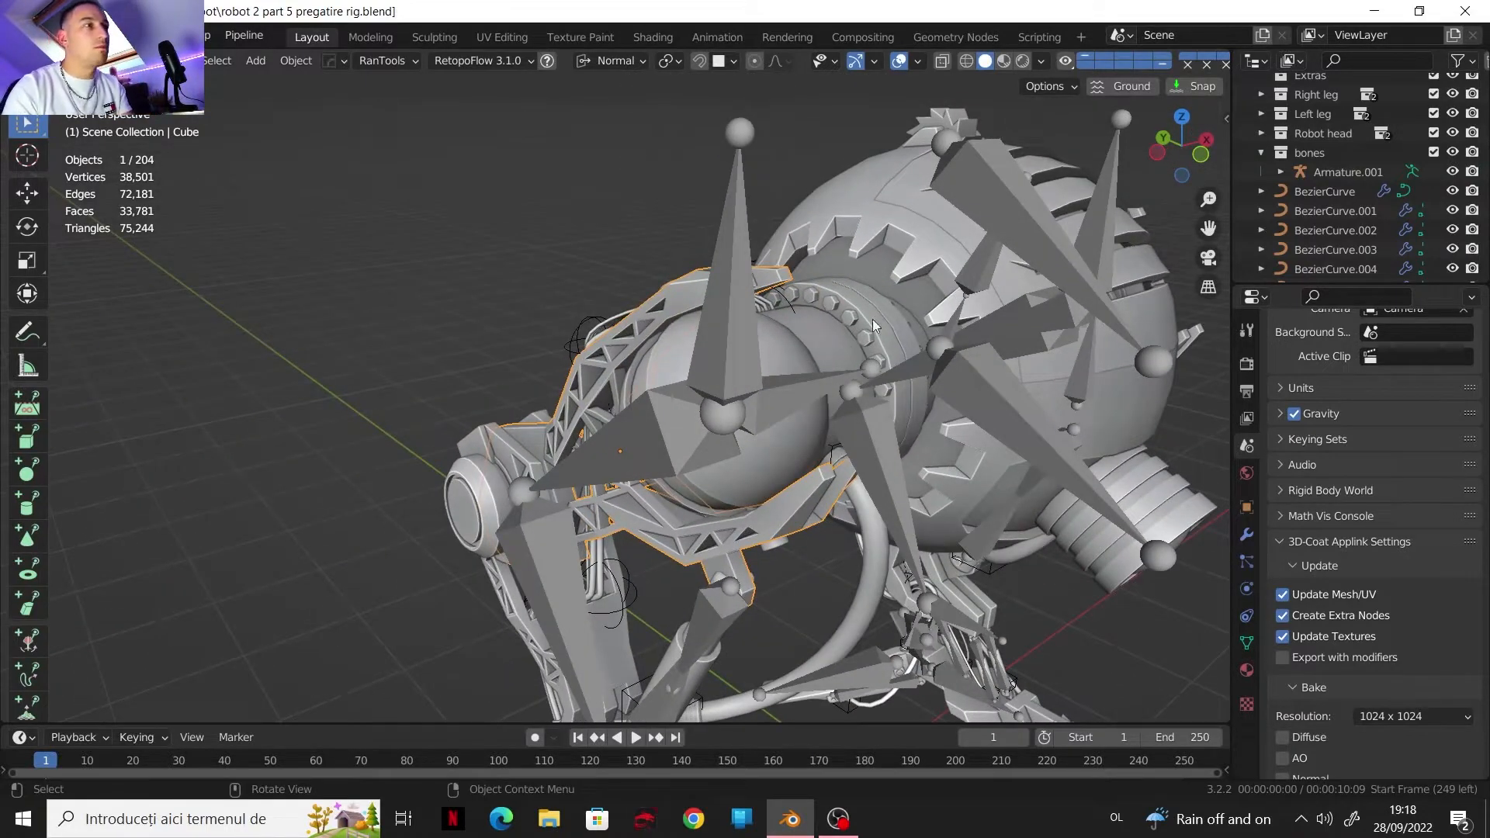
{"action": "middle_click_drag", "start_coordinate": [812, 351], "coordinate": [631, 412]}
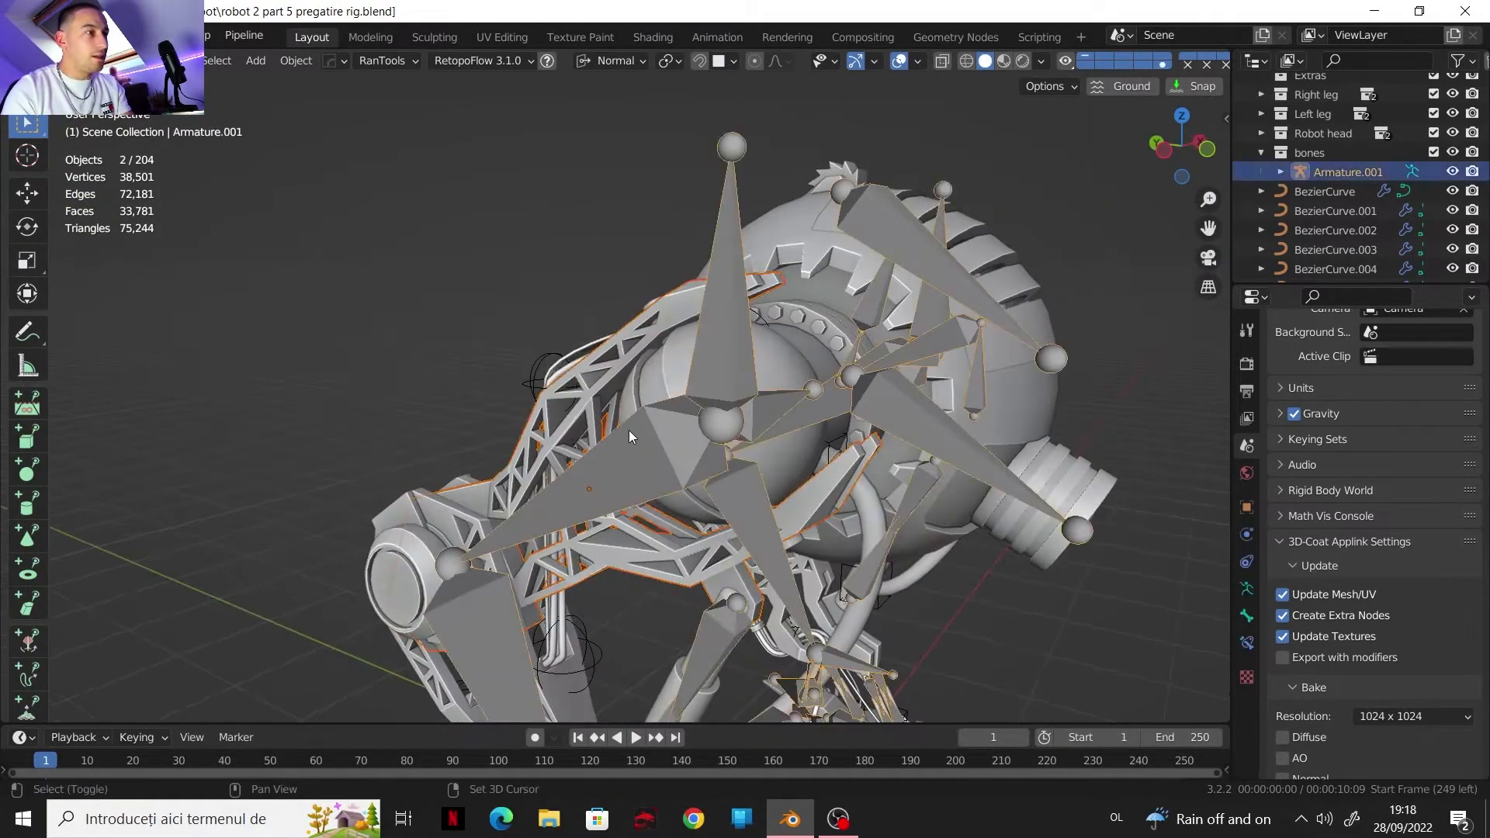
{"action": "left_click", "coordinate": [96, 126]}
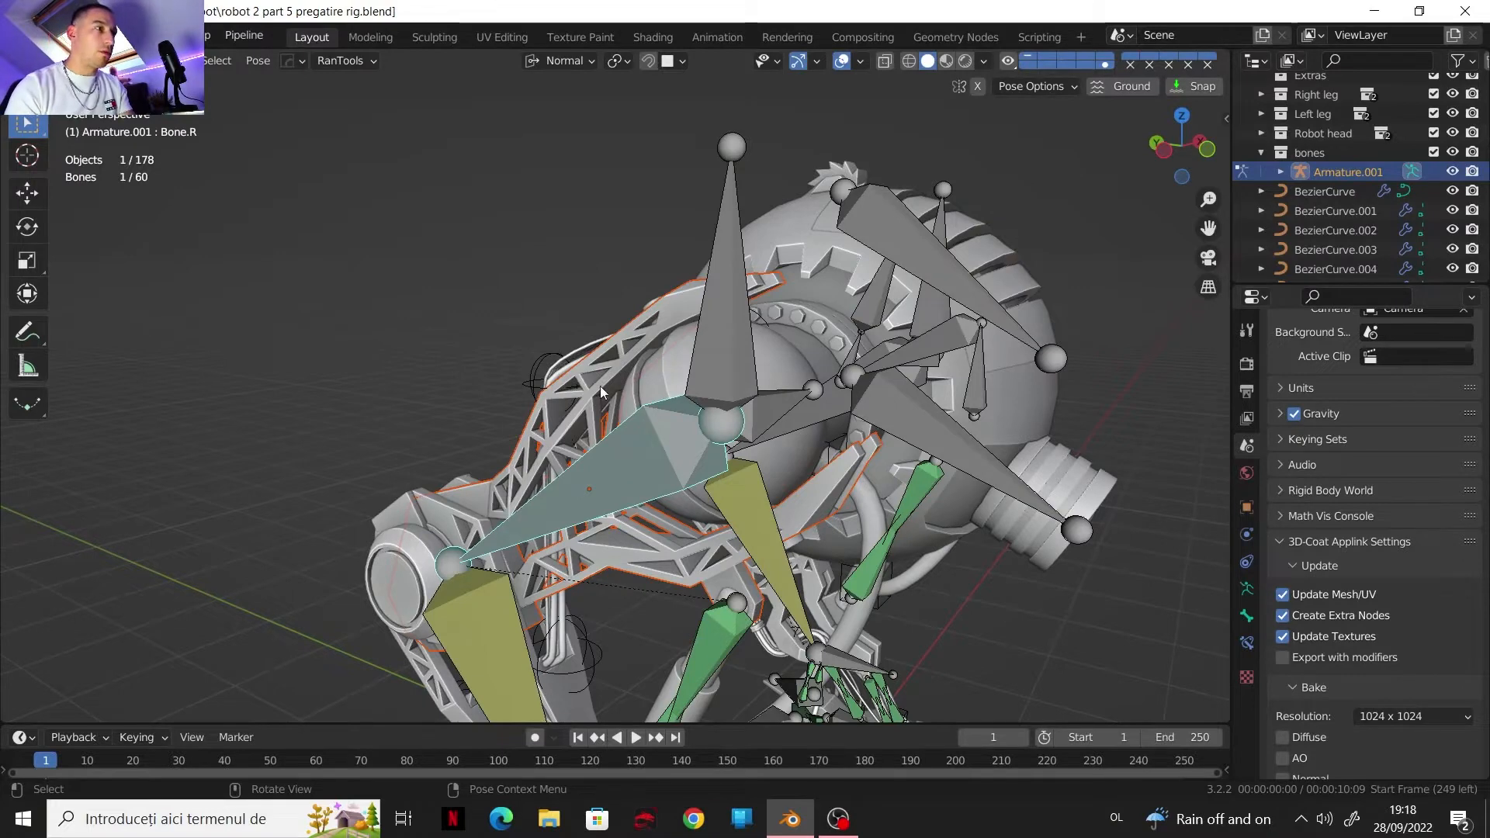
{"action": "key", "text": "ctrl+p"}
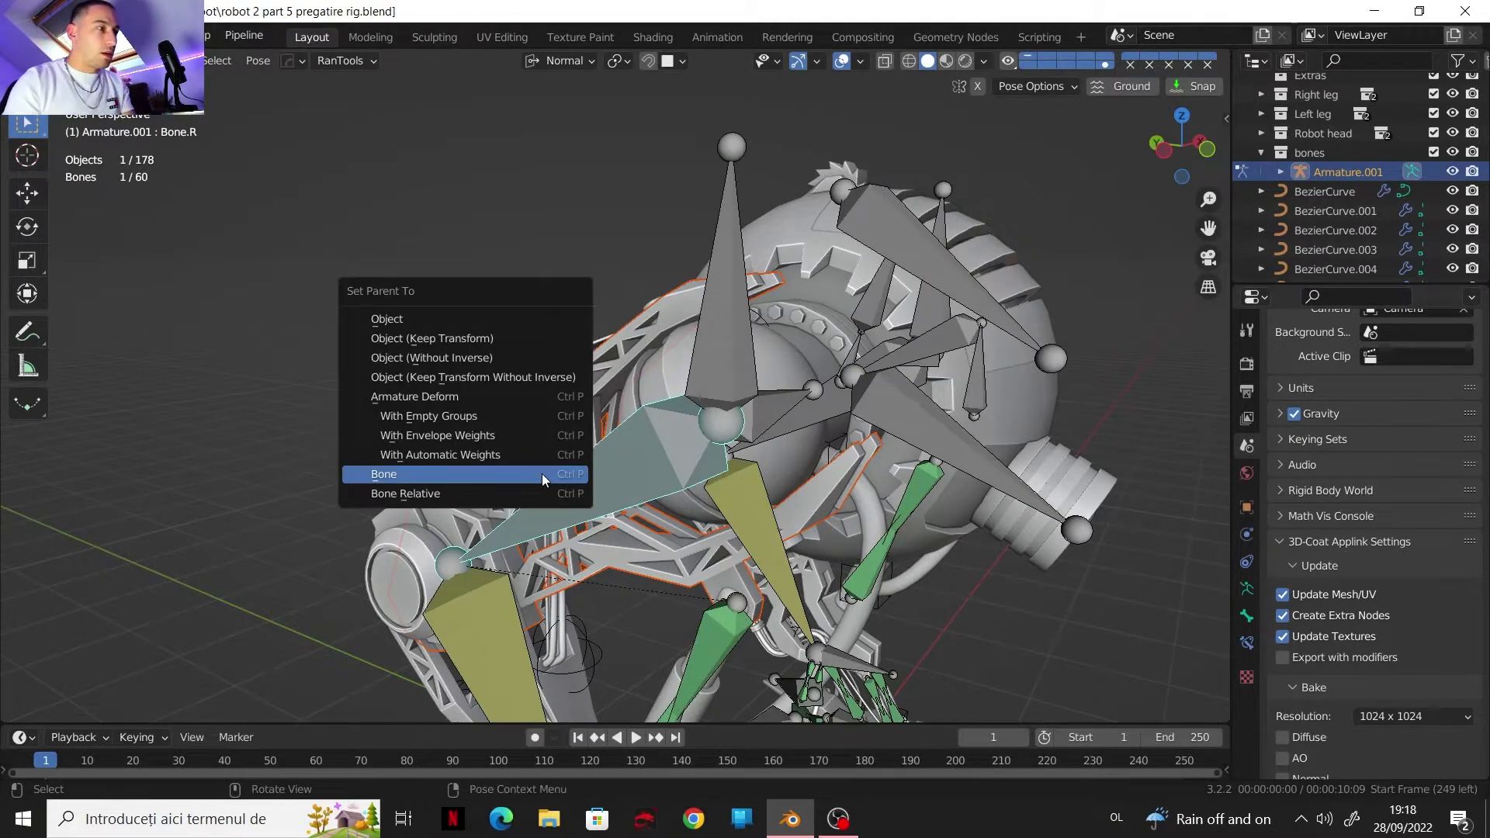
{"action": "left_click", "coordinate": [541, 473]}
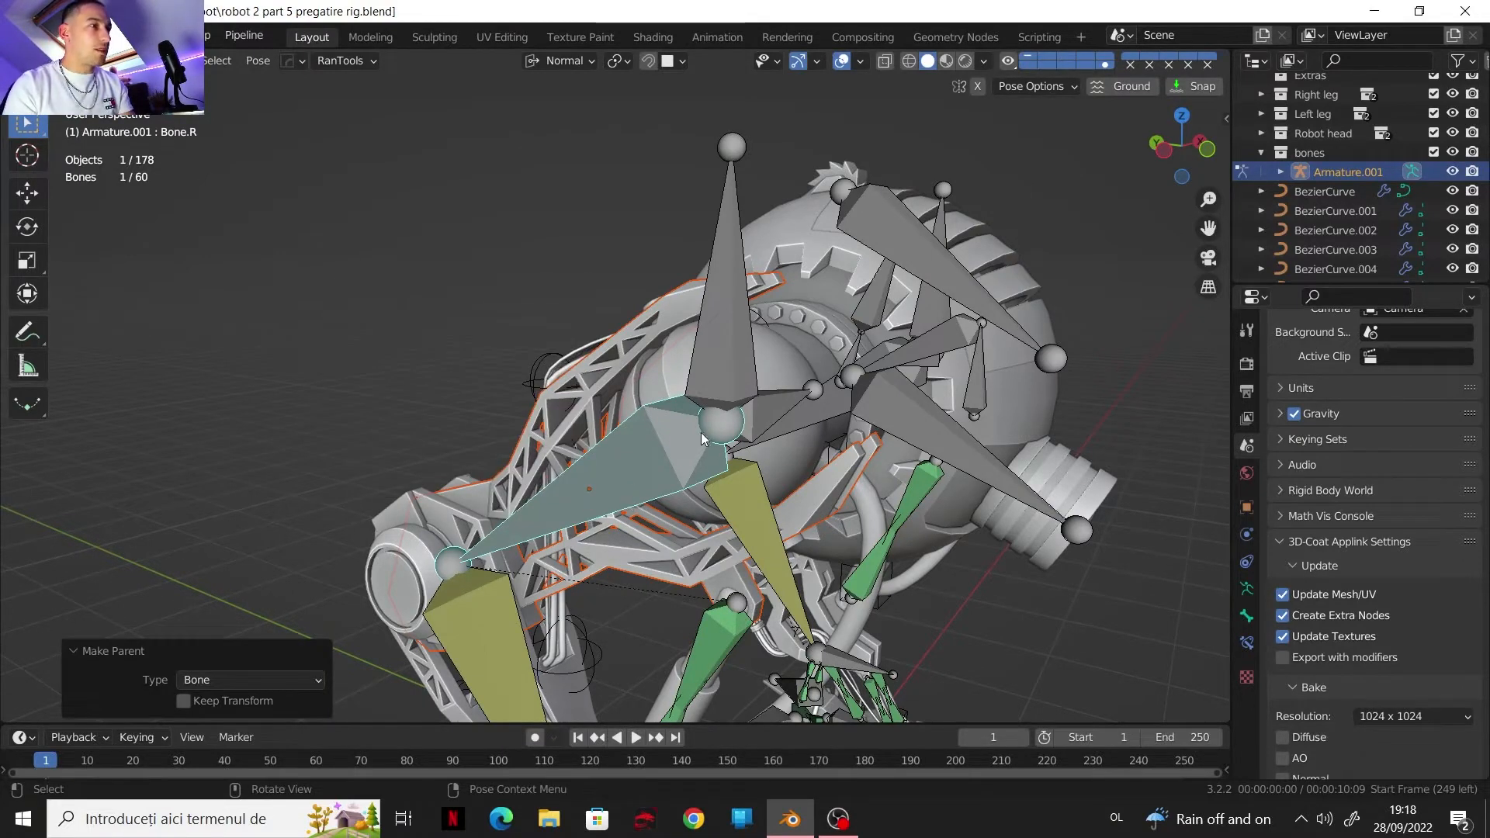
Step: Test-move the ankle bone Bone.019.R to check how the upper-leg frame follows, and cancel the move
{"action": "scroll", "coordinate": [703, 432], "scroll_direction": "down", "scroll_amount": 4}
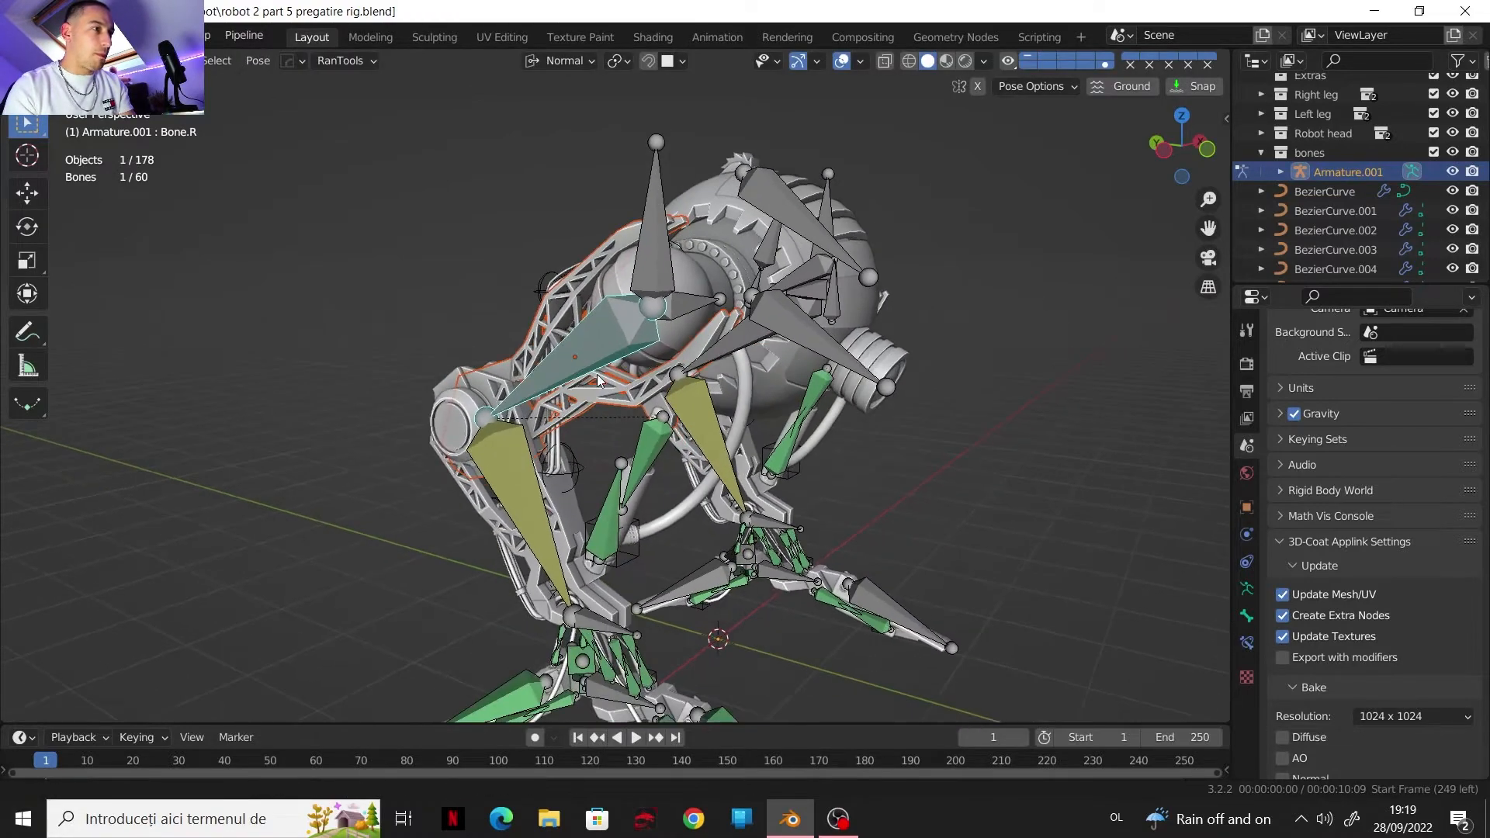
{"action": "middle_click_drag", "start_coordinate": [598, 375], "coordinate": [635, 612]}
{"action": "key", "text": "g"}
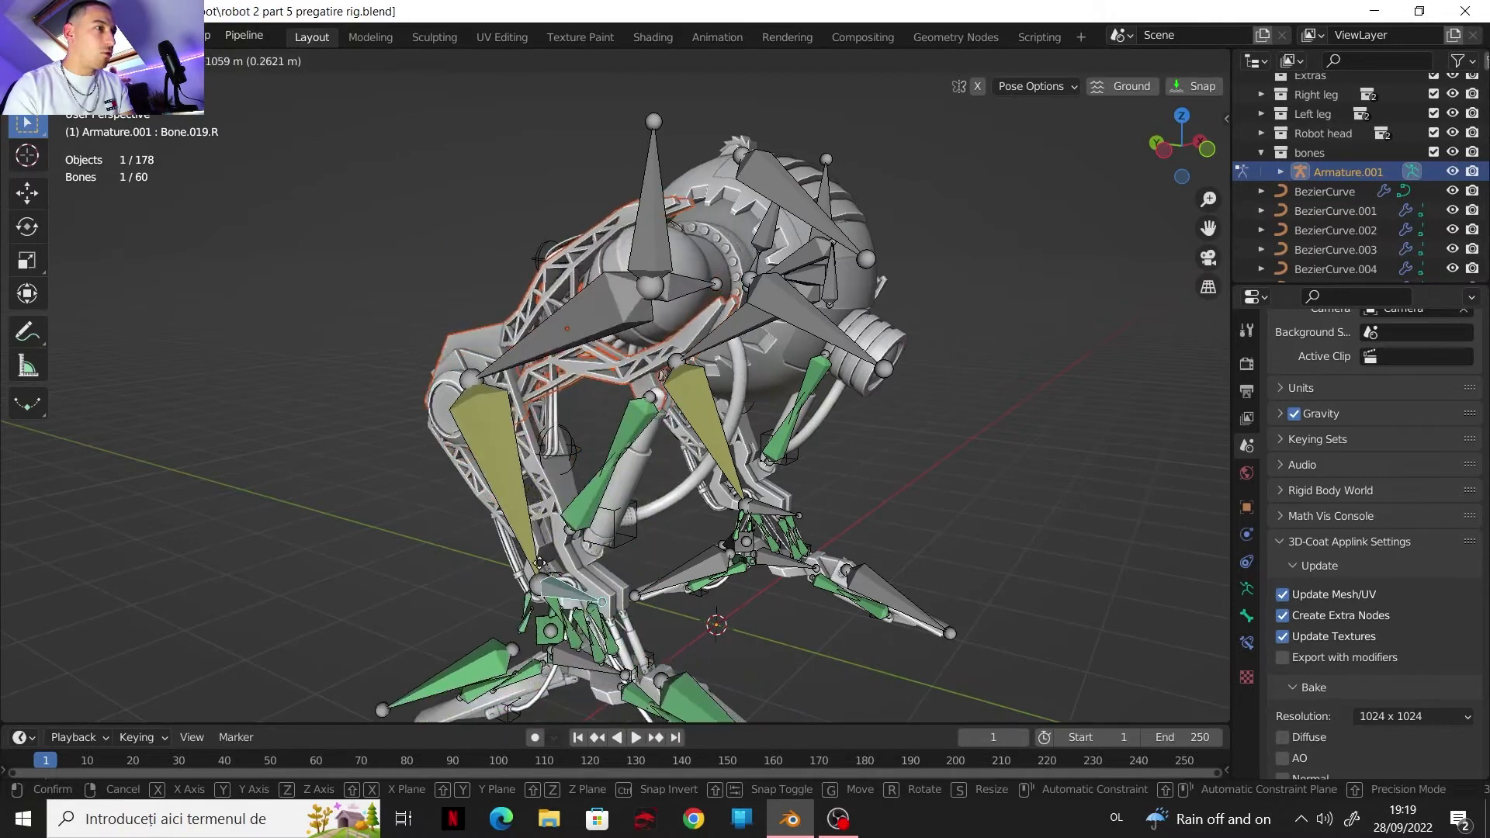
{"action": "right_click", "coordinate": [583, 380]}
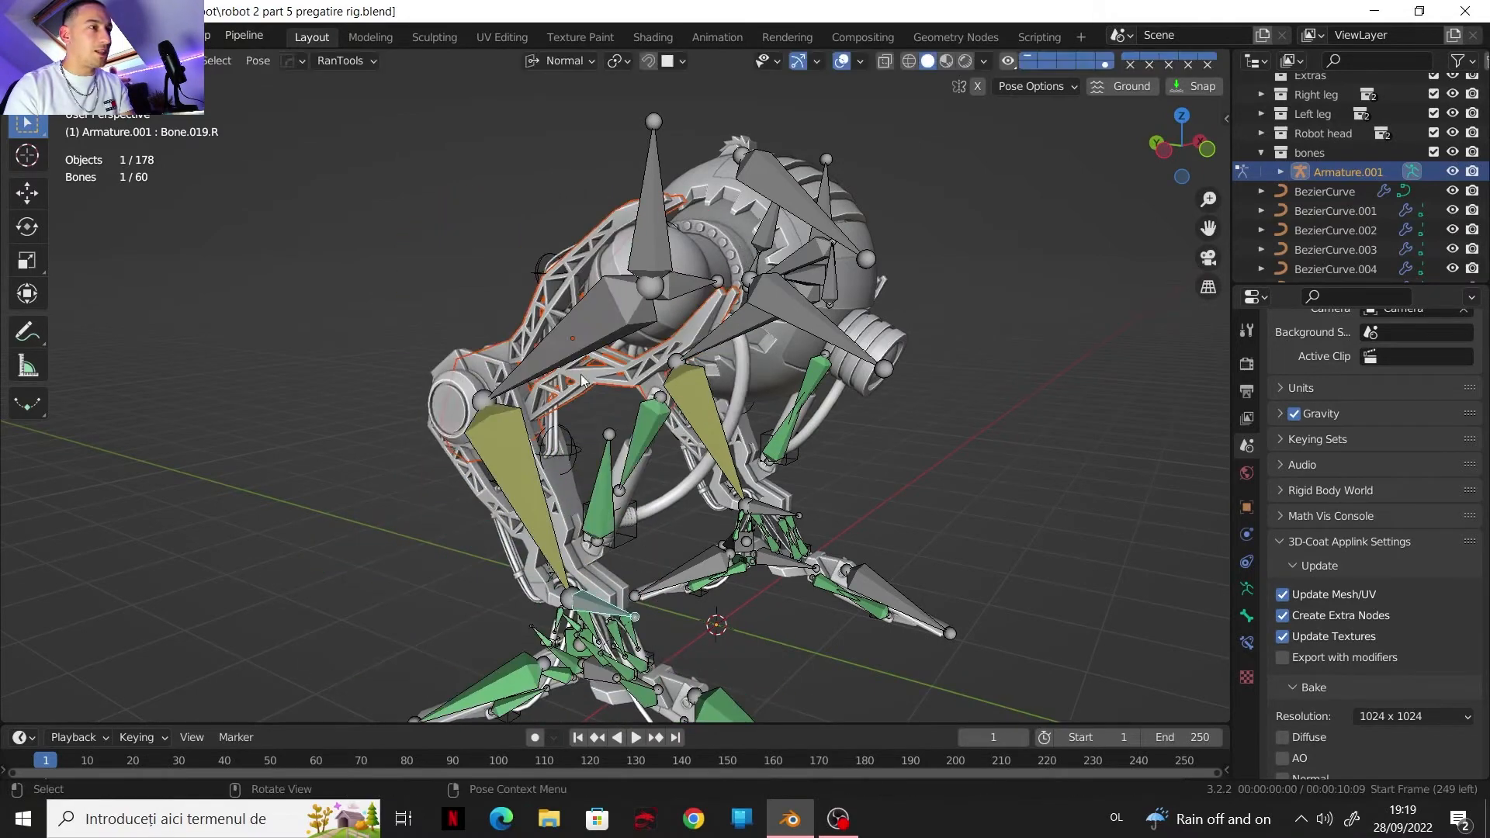
Step: Hide the viewport overlays, test-move Bone.019.R with the X axis locked, cancel the move and show the overlays again
{"action": "left_click", "coordinate": [845, 61]}
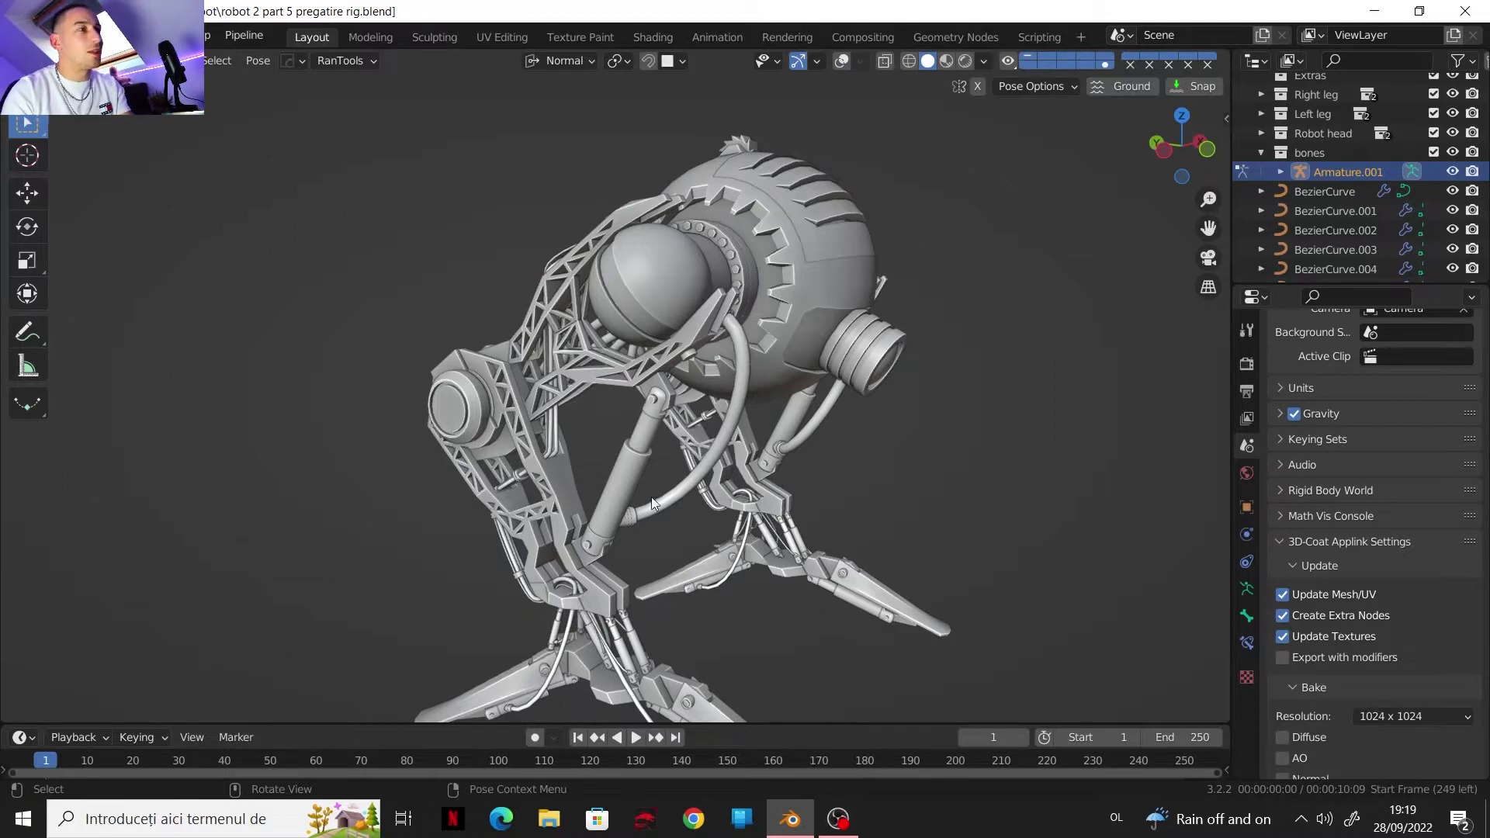
{"action": "key", "text": "g"}
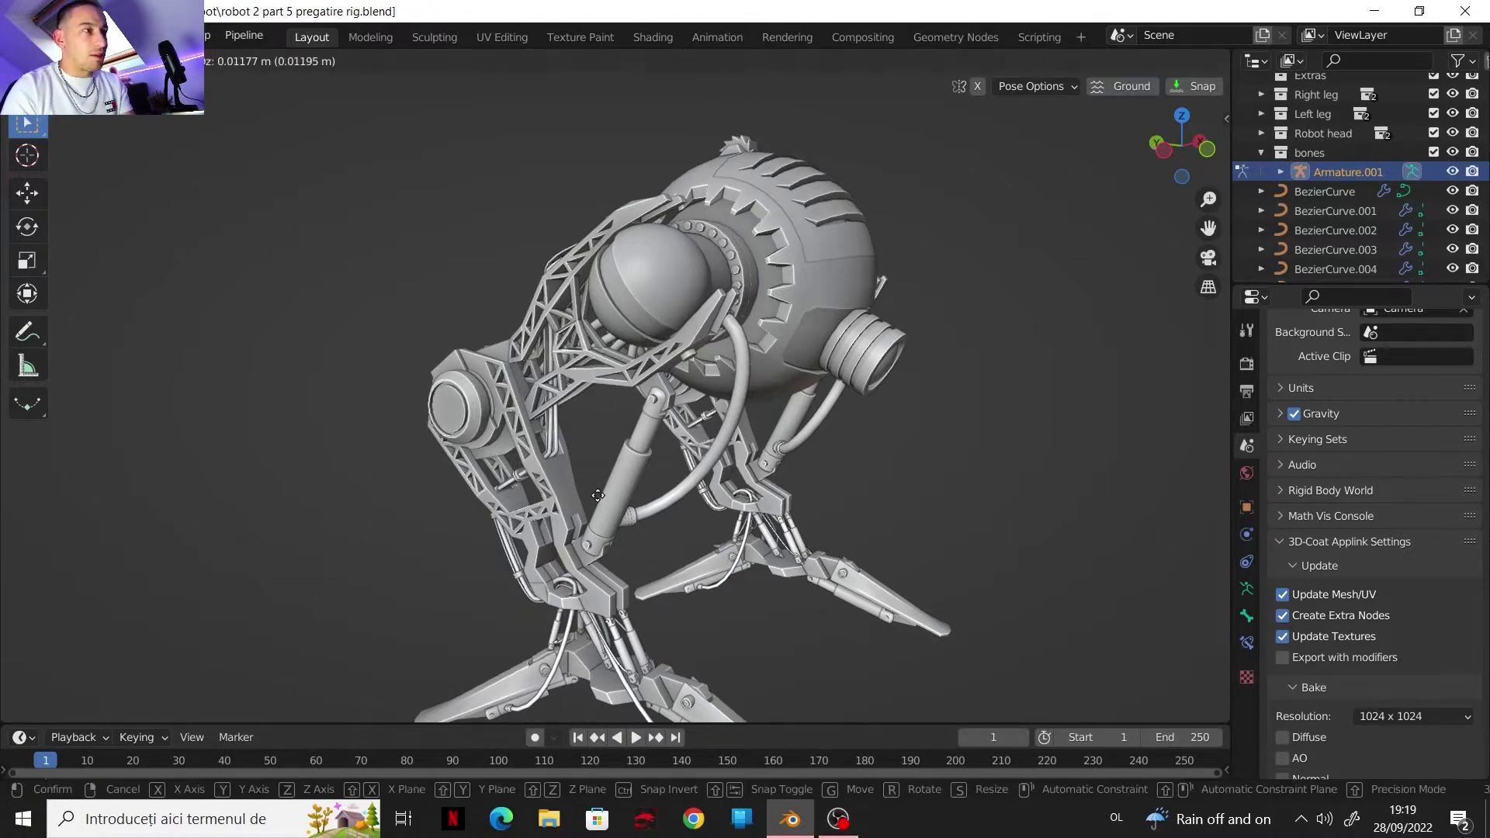
{"action": "key", "text": "shift+x"}
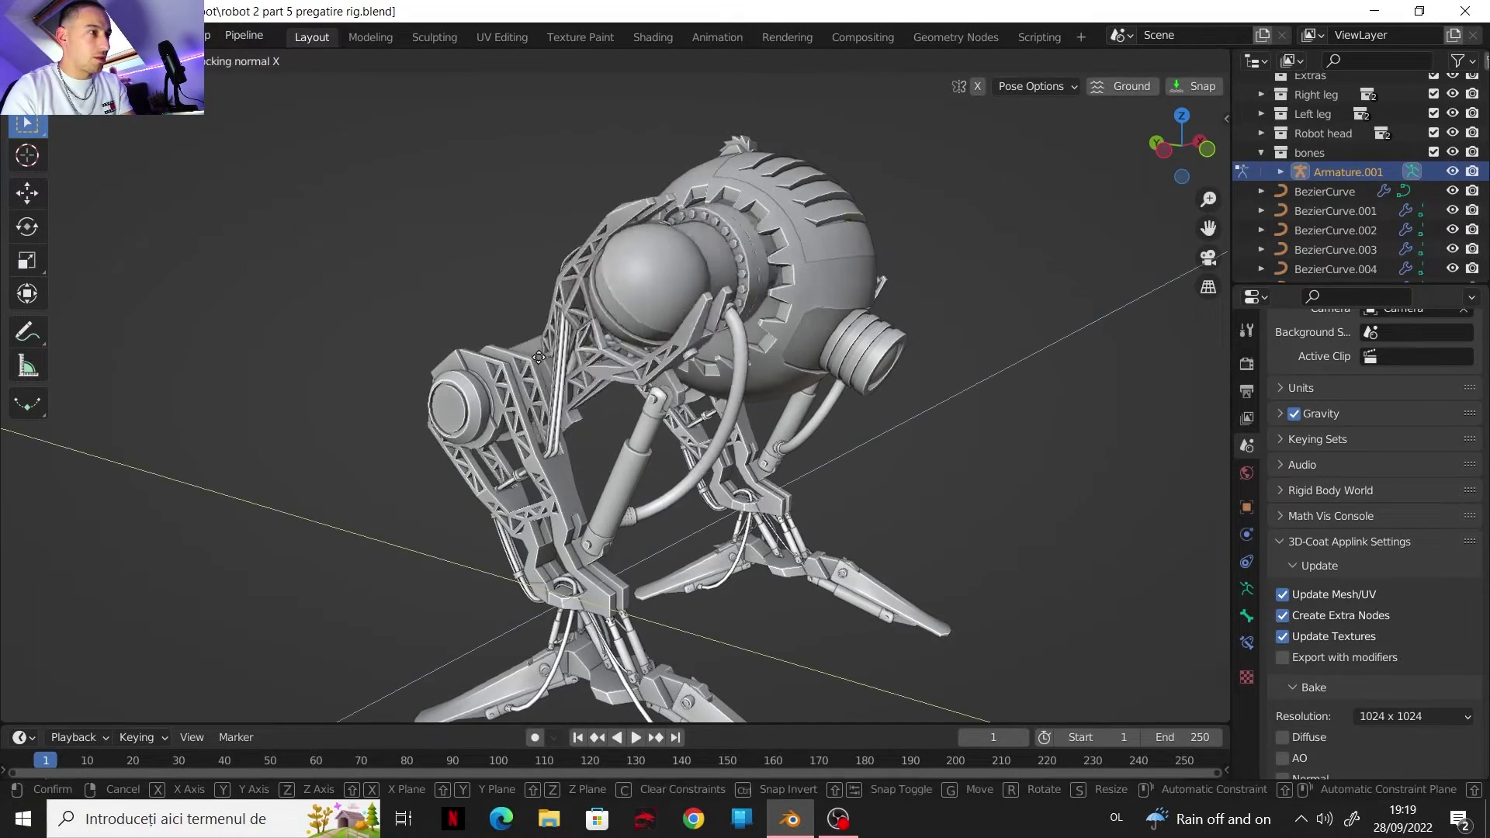
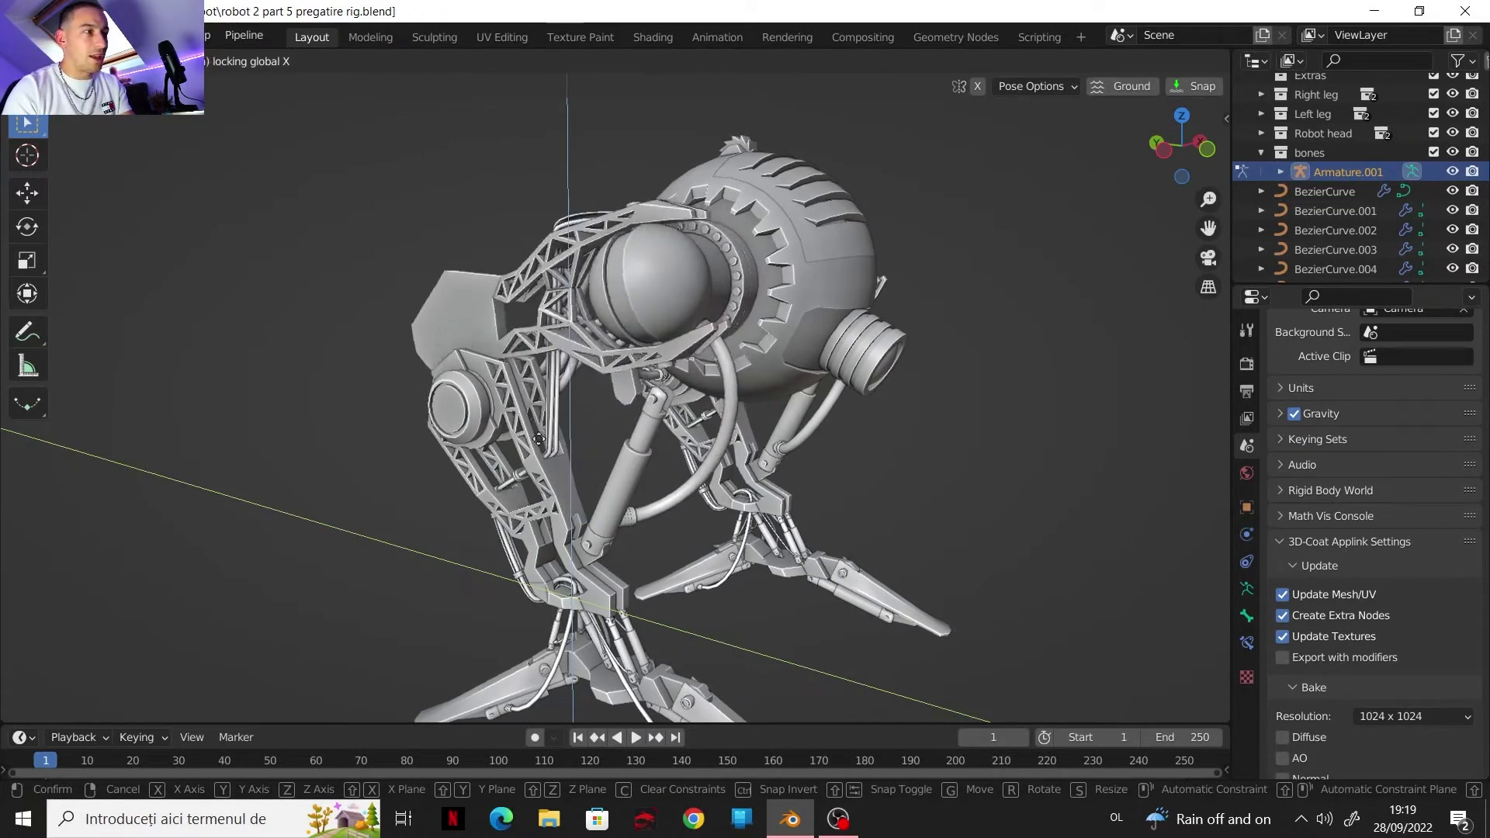
{"action": "right_click", "coordinate": [533, 358]}
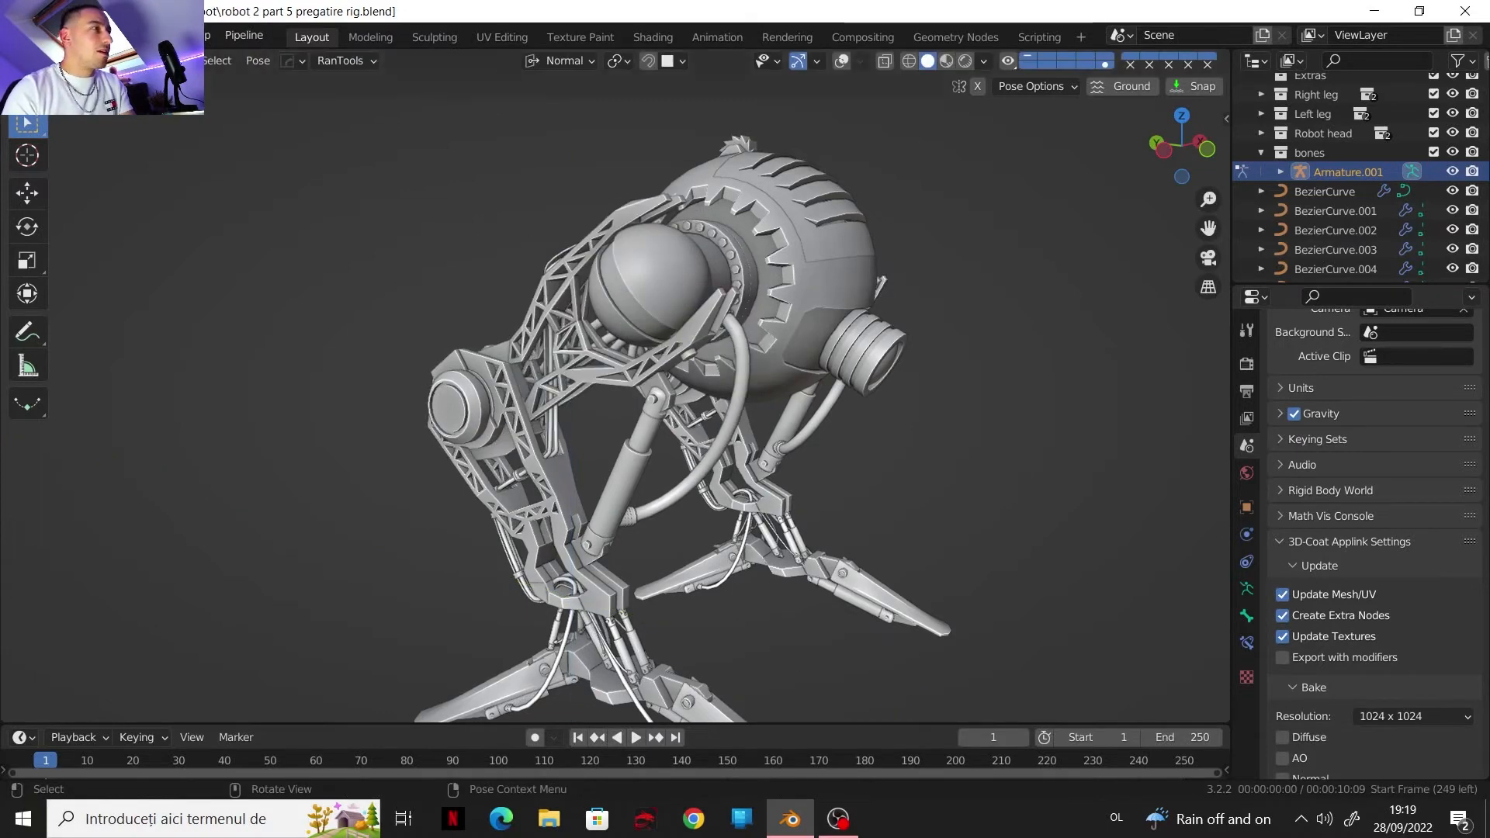
{"action": "left_click", "coordinate": [846, 61]}
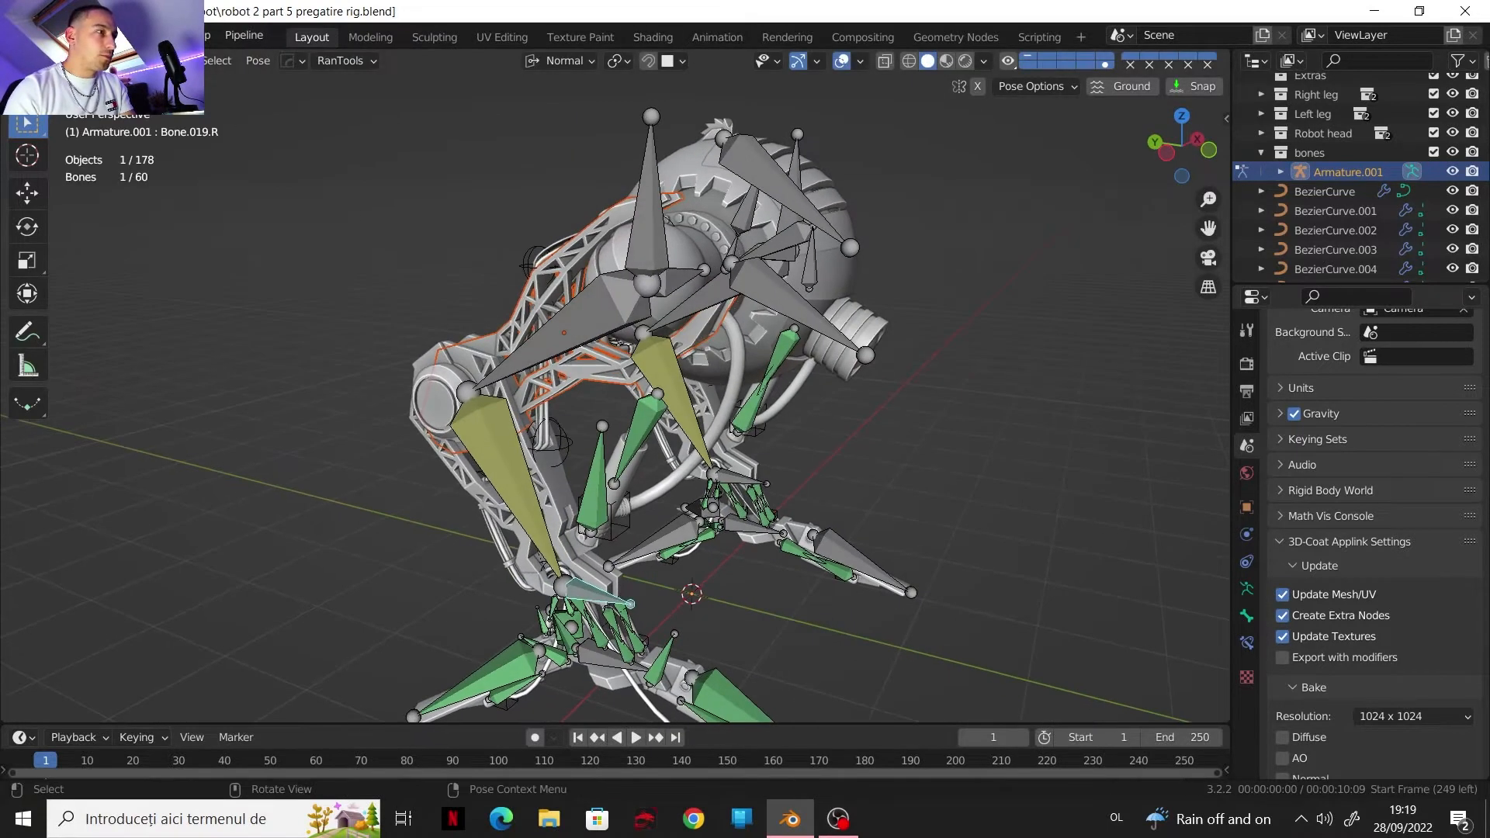
Step: Parent the lower leg's frame to Bone.001.R of Armature.001 in Pose Mode, using the Bone option
{"action": "key", "text": "ctrl+Tab"}
{"action": "scroll", "coordinate": [545, 329], "scroll_direction": "up", "scroll_amount": 3}
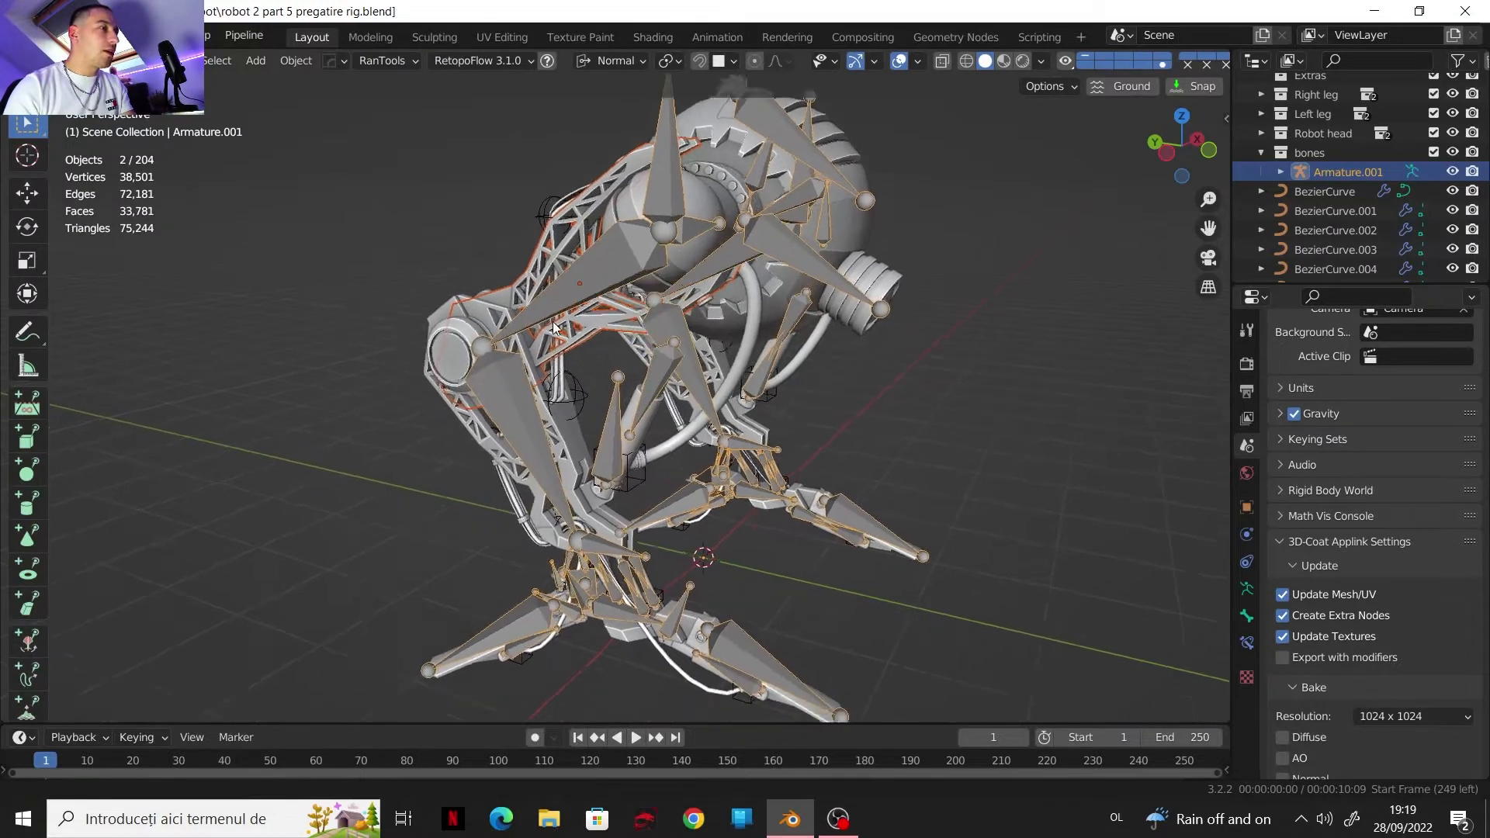
{"action": "scroll", "coordinate": [543, 326], "scroll_direction": "up", "scroll_amount": 1}
{"action": "left_click", "coordinate": [536, 342]}
{"action": "middle_click_drag", "start_coordinate": [485, 423], "coordinate": [520, 487], "text": "shift"}
{"action": "scroll", "coordinate": [522, 470], "scroll_direction": "up", "scroll_amount": 1}
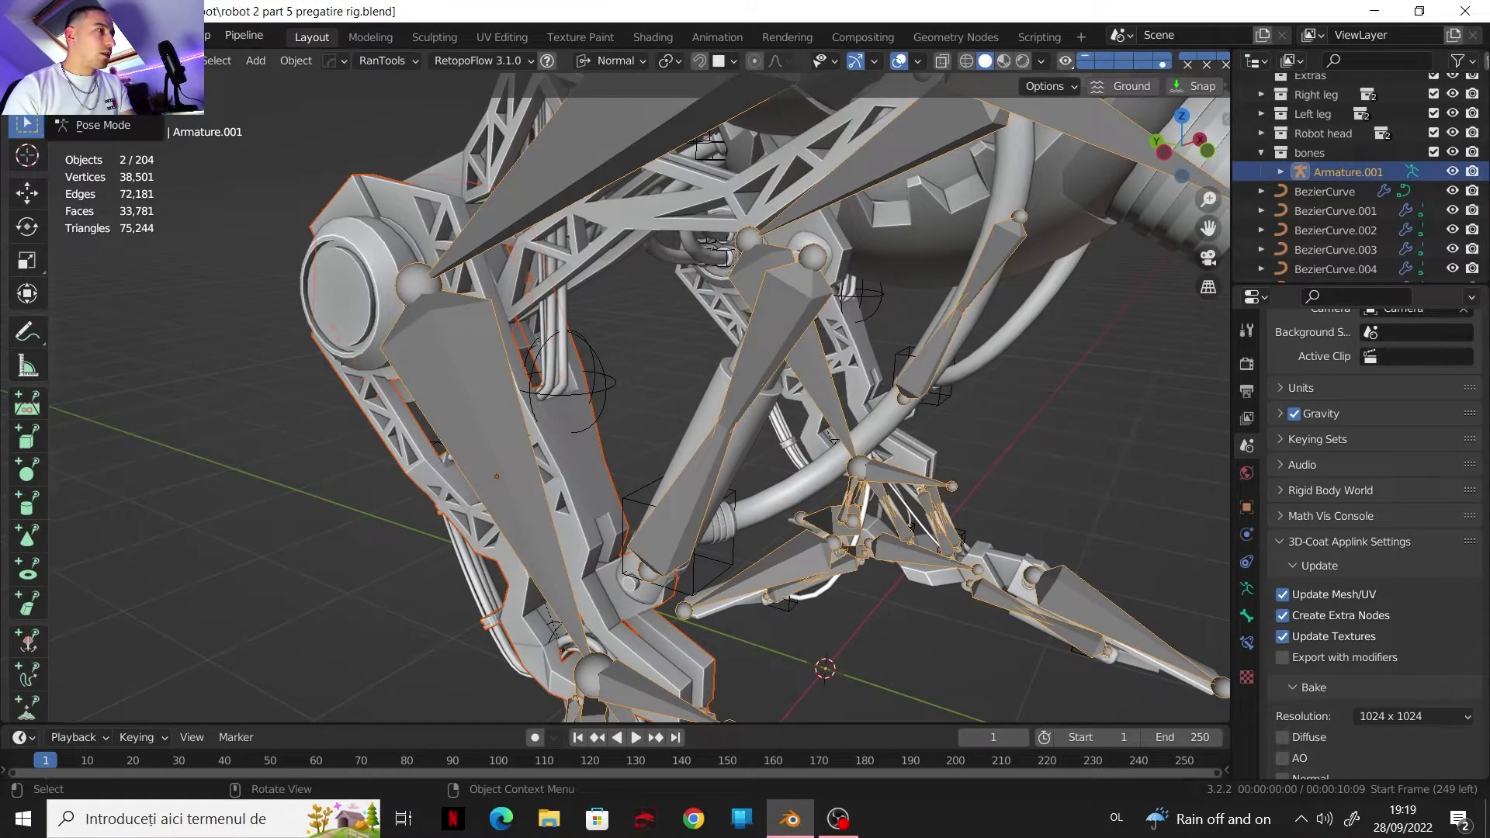
{"action": "left_click", "coordinate": [123, 125]}
{"action": "left_click", "coordinate": [468, 387]}
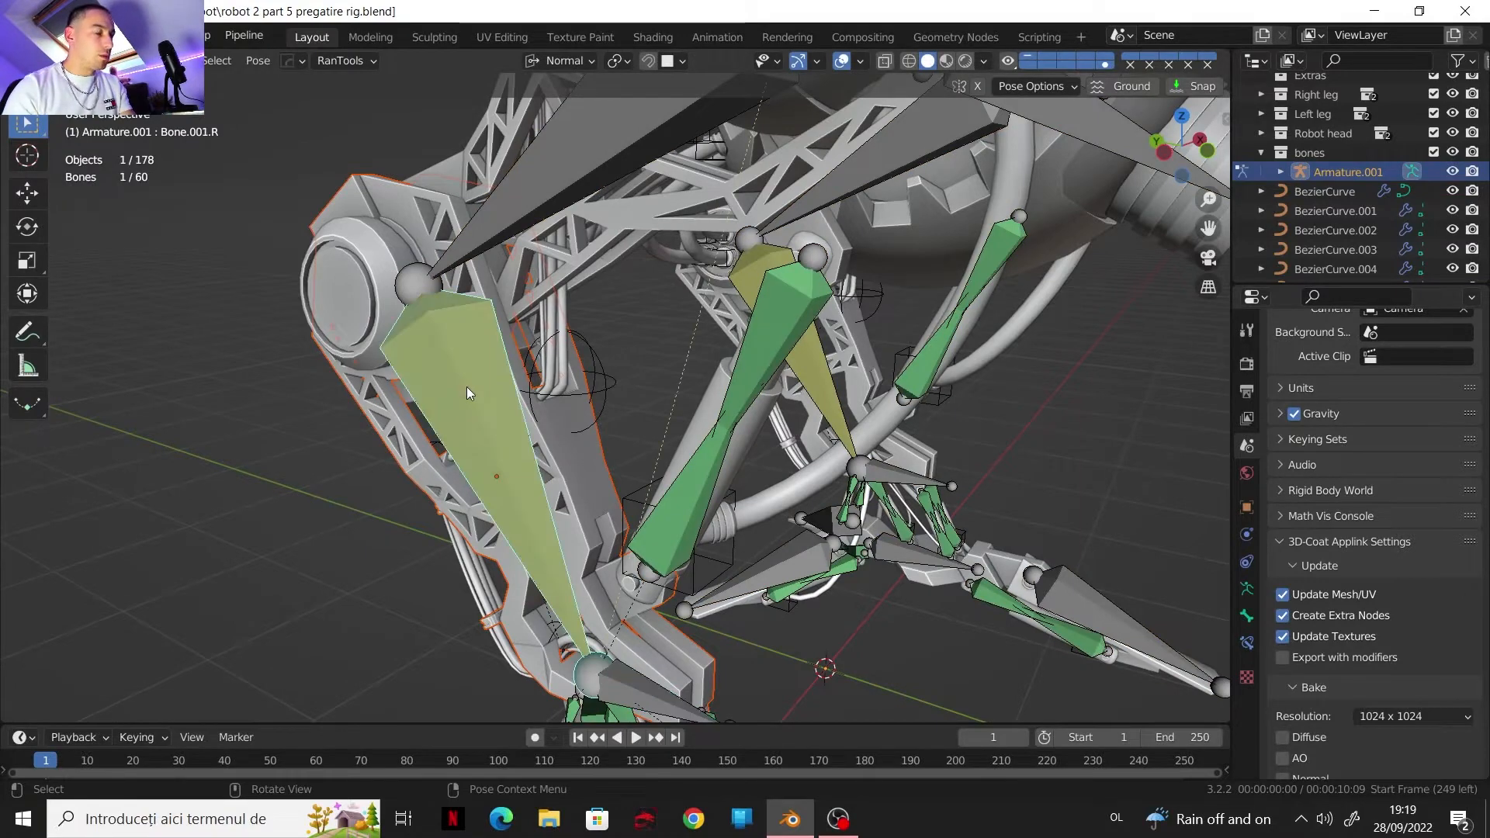
{"action": "key", "text": "ctrl+p"}
{"action": "left_click", "coordinate": [468, 387]}
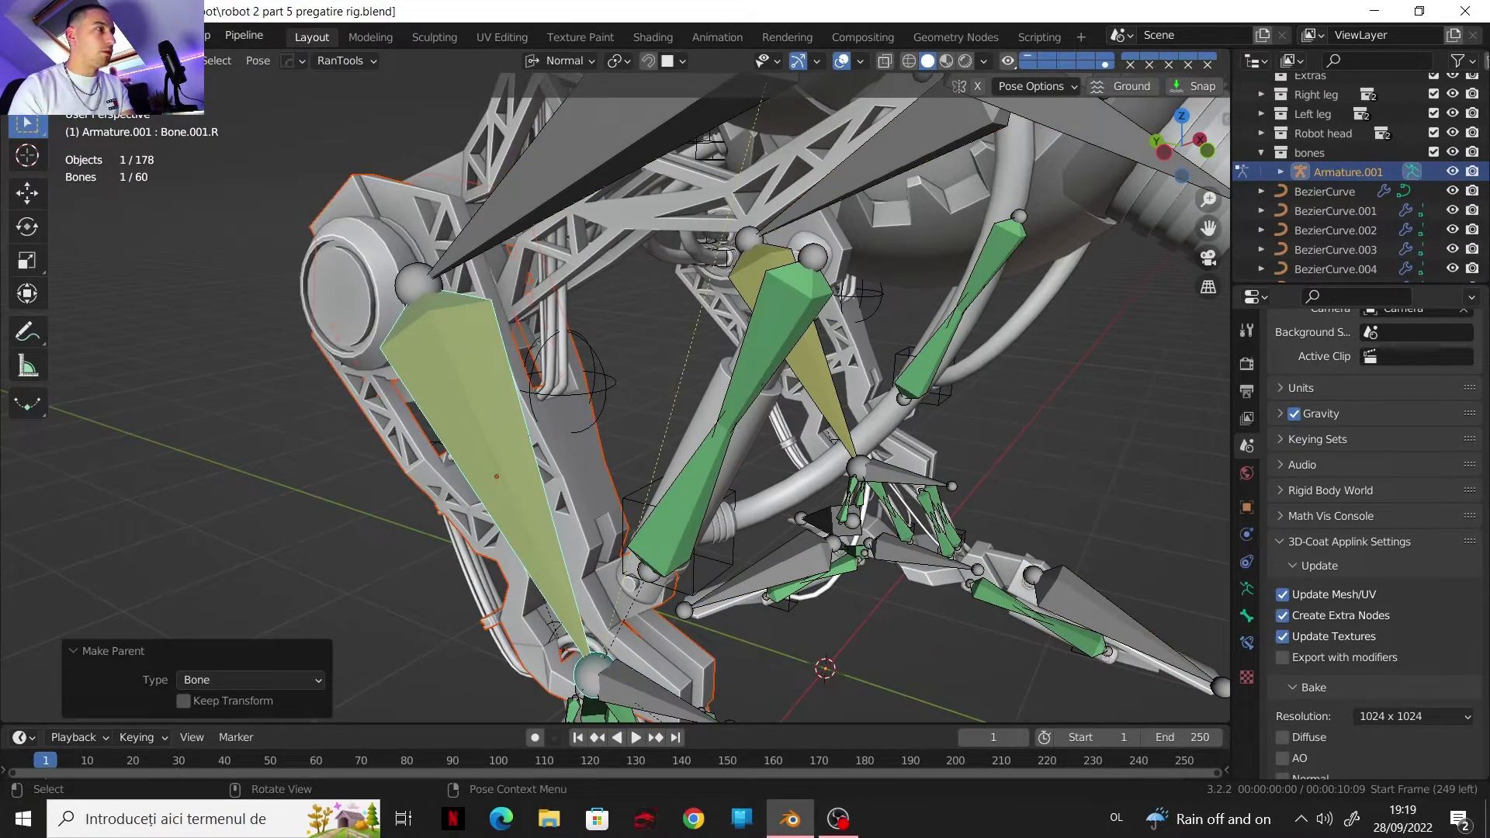
{"action": "scroll", "coordinate": [631, 333], "scroll_direction": "down", "scroll_amount": 5}
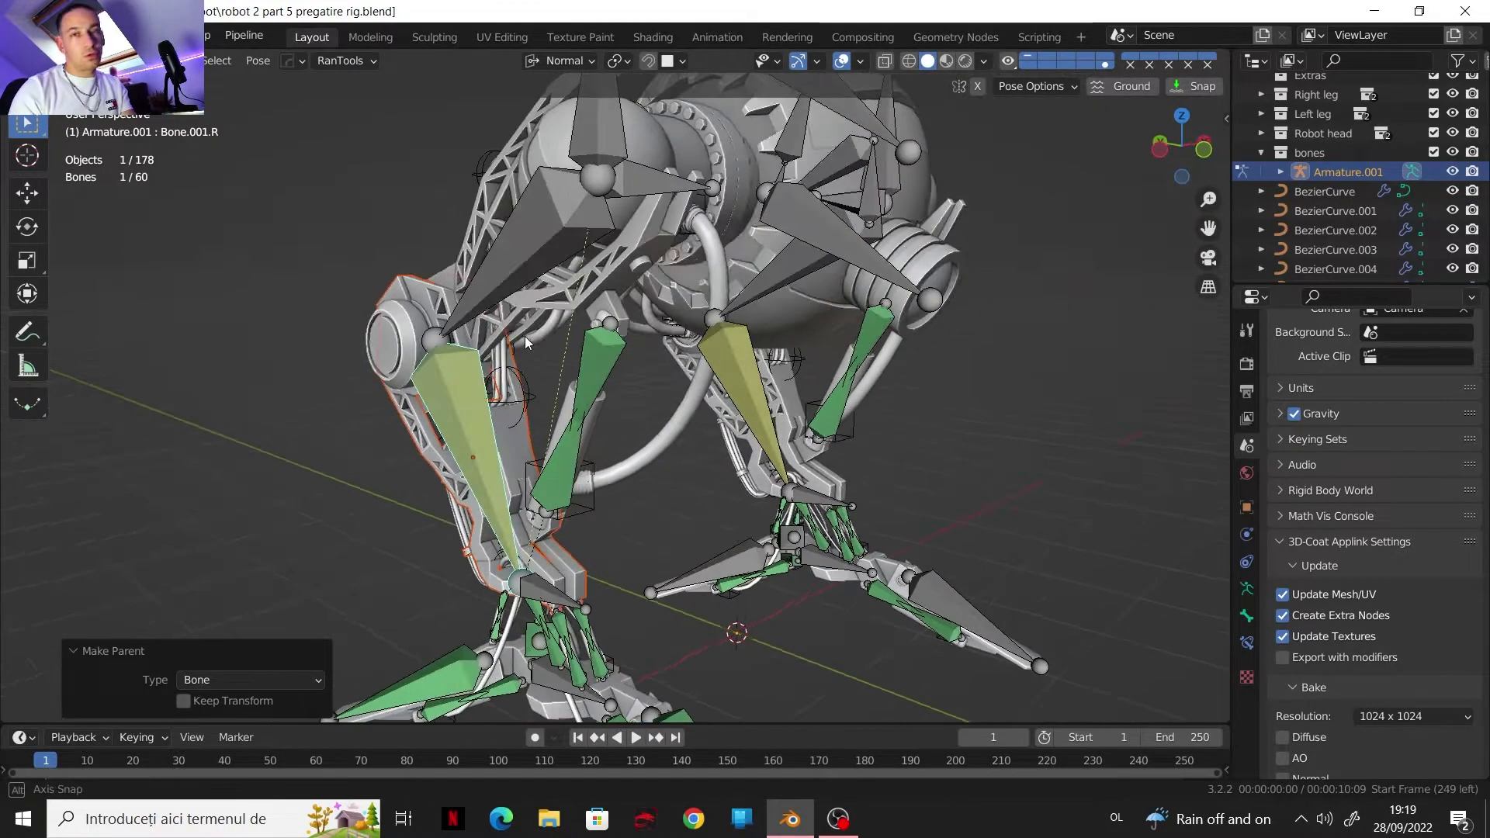
{"action": "middle_click_drag", "start_coordinate": [534, 301], "coordinate": [609, 401], "text": "shift"}
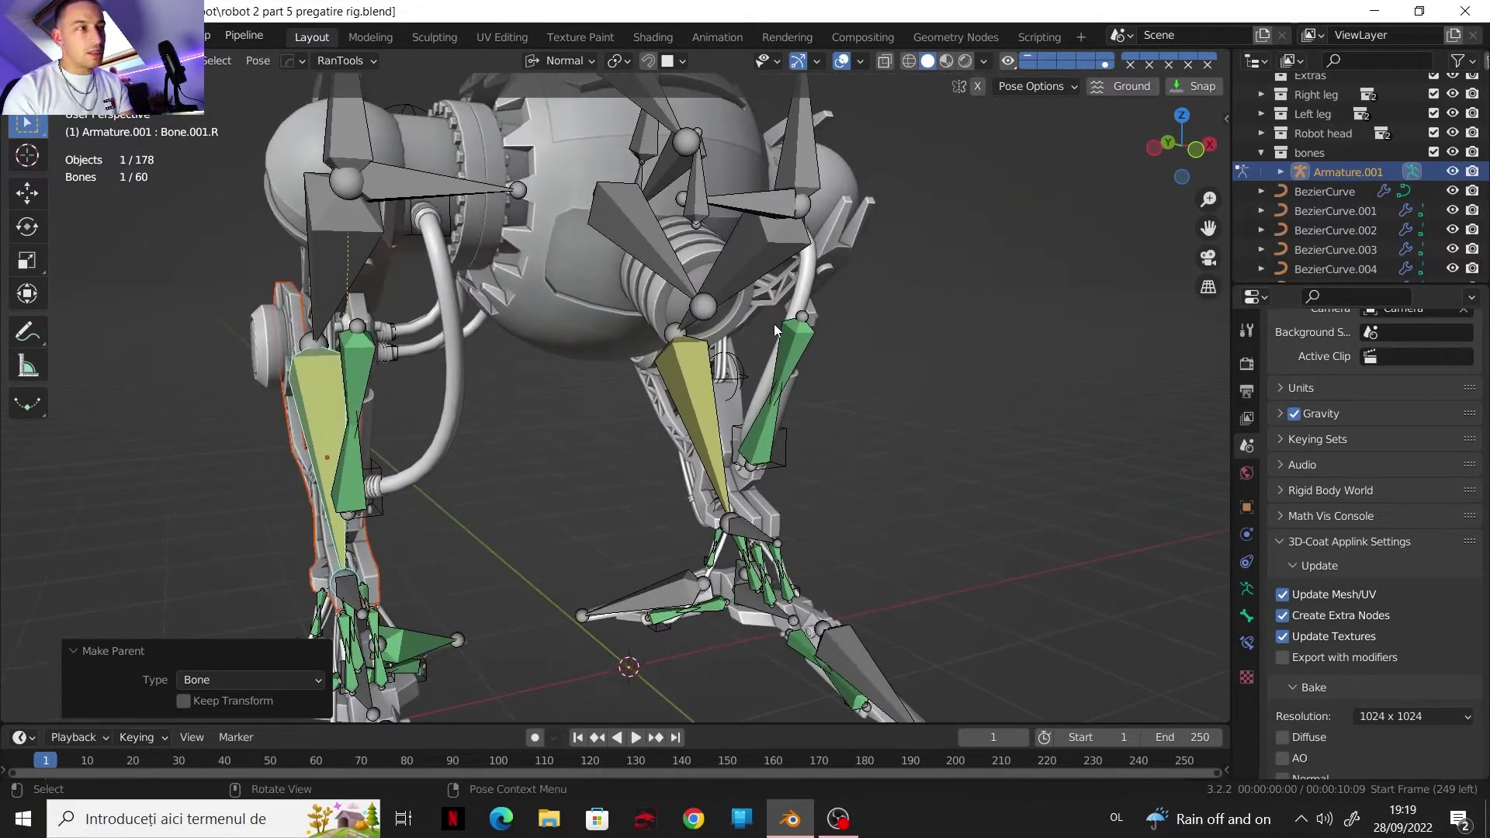
Step: Test-move the ankle bone Bone.019.R along with the lower-leg frame and cancel the move
{"action": "middle_click_drag", "start_coordinate": [710, 249], "coordinate": [814, 304]}
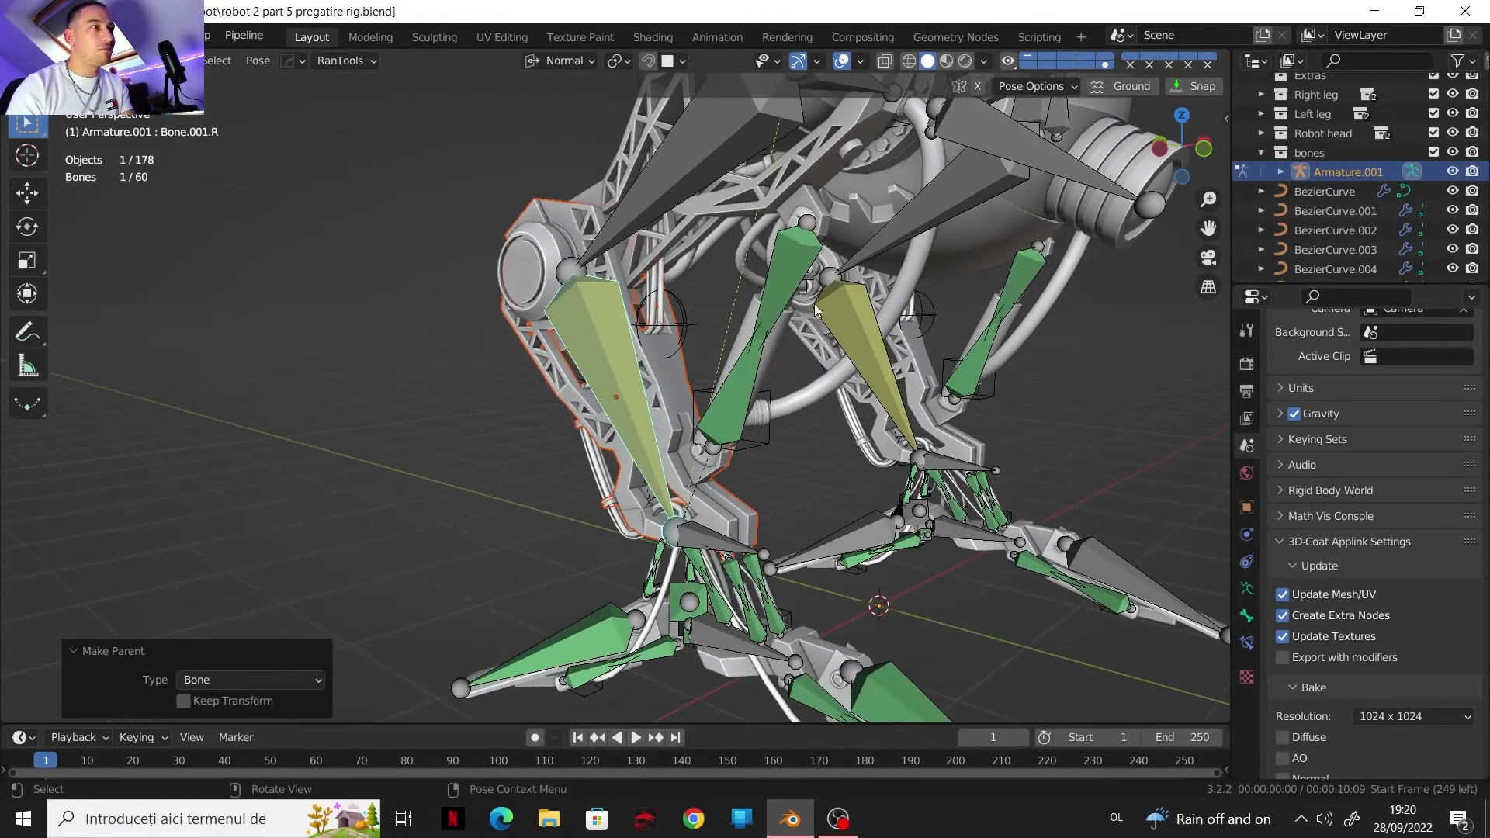
{"action": "middle_click_drag", "start_coordinate": [690, 417], "coordinate": [659, 365], "text": "shift"}
{"action": "left_click", "coordinate": [687, 462]}
{"action": "key", "text": "g"}
{"action": "key", "text": "z"}
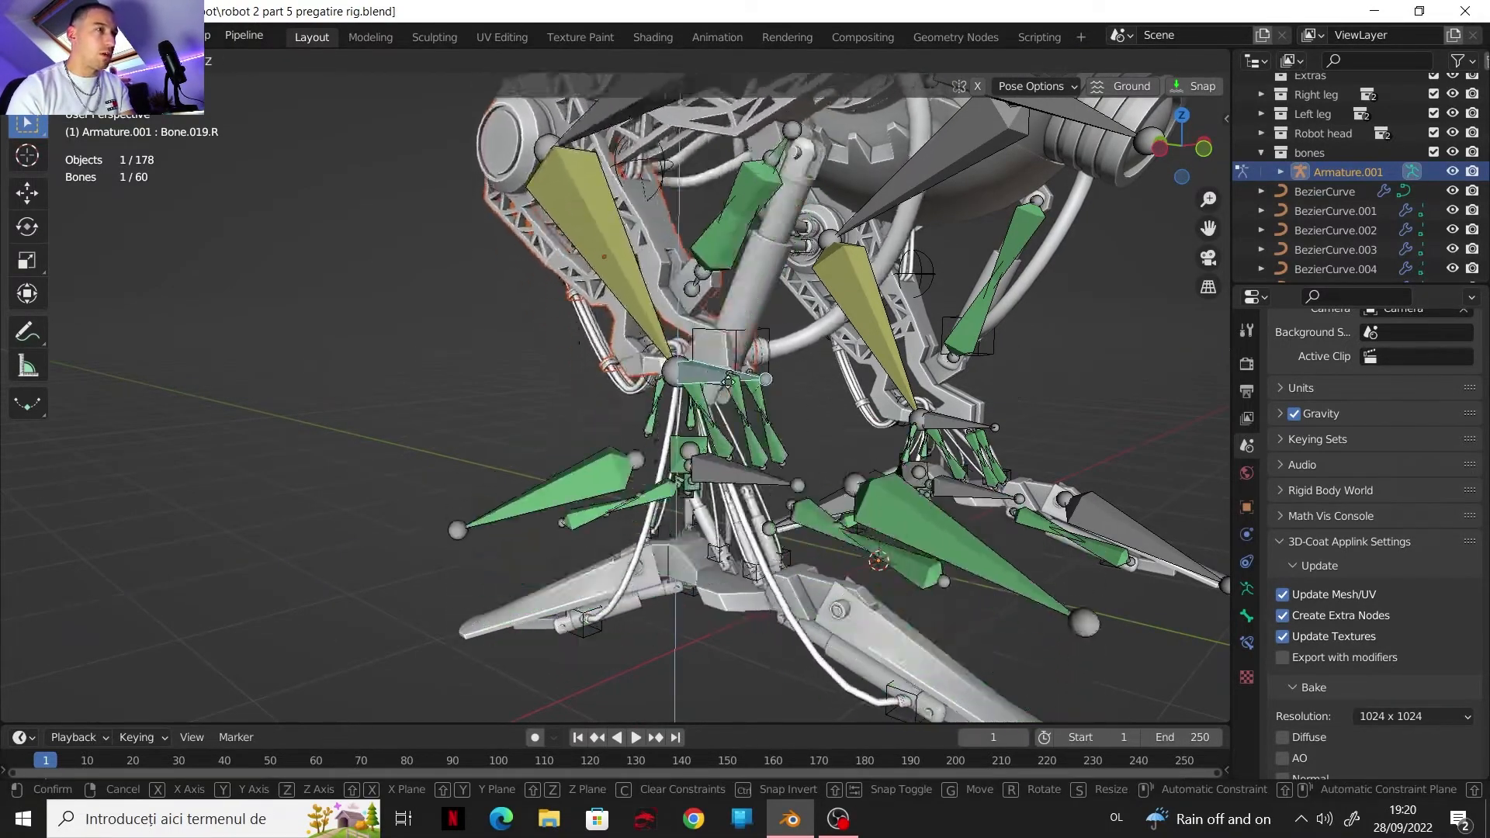
{"action": "key", "text": "Escape"}
Step: Parent the lower joint of the leg's large piston to Bone.003.R of Armature.001 in Pose Mode, using the Bone option
{"action": "key", "text": "ctrl+Tab"}
{"action": "scroll", "coordinate": [646, 298], "scroll_direction": "up", "scroll_amount": 2}
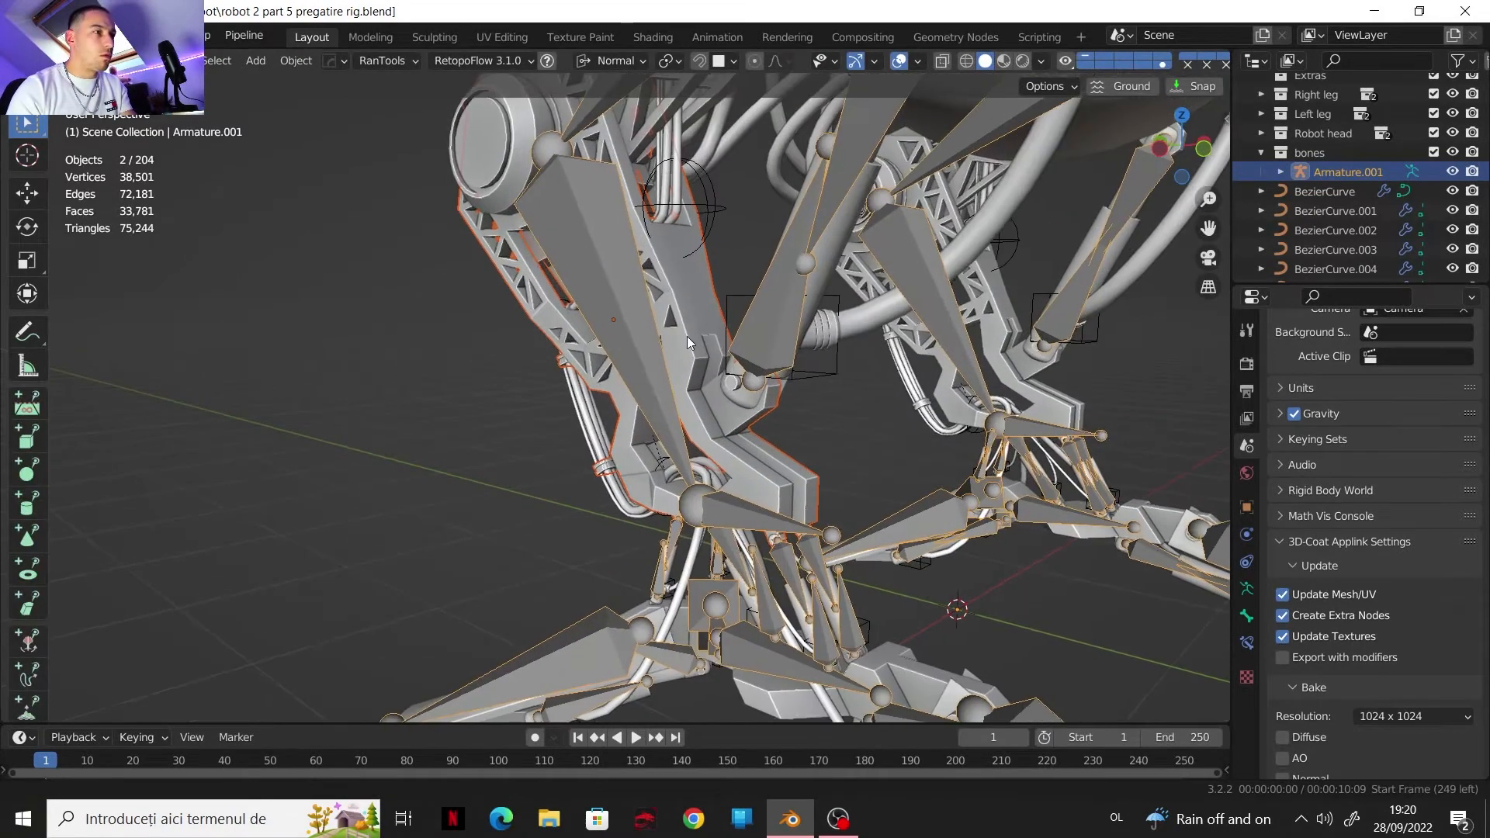
{"action": "middle_click_drag", "start_coordinate": [687, 336], "coordinate": [625, 464], "text": "shift"}
{"action": "middle_click_drag", "start_coordinate": [626, 464], "coordinate": [547, 542]}
{"action": "scroll", "coordinate": [653, 442], "scroll_direction": "up", "scroll_amount": 2}
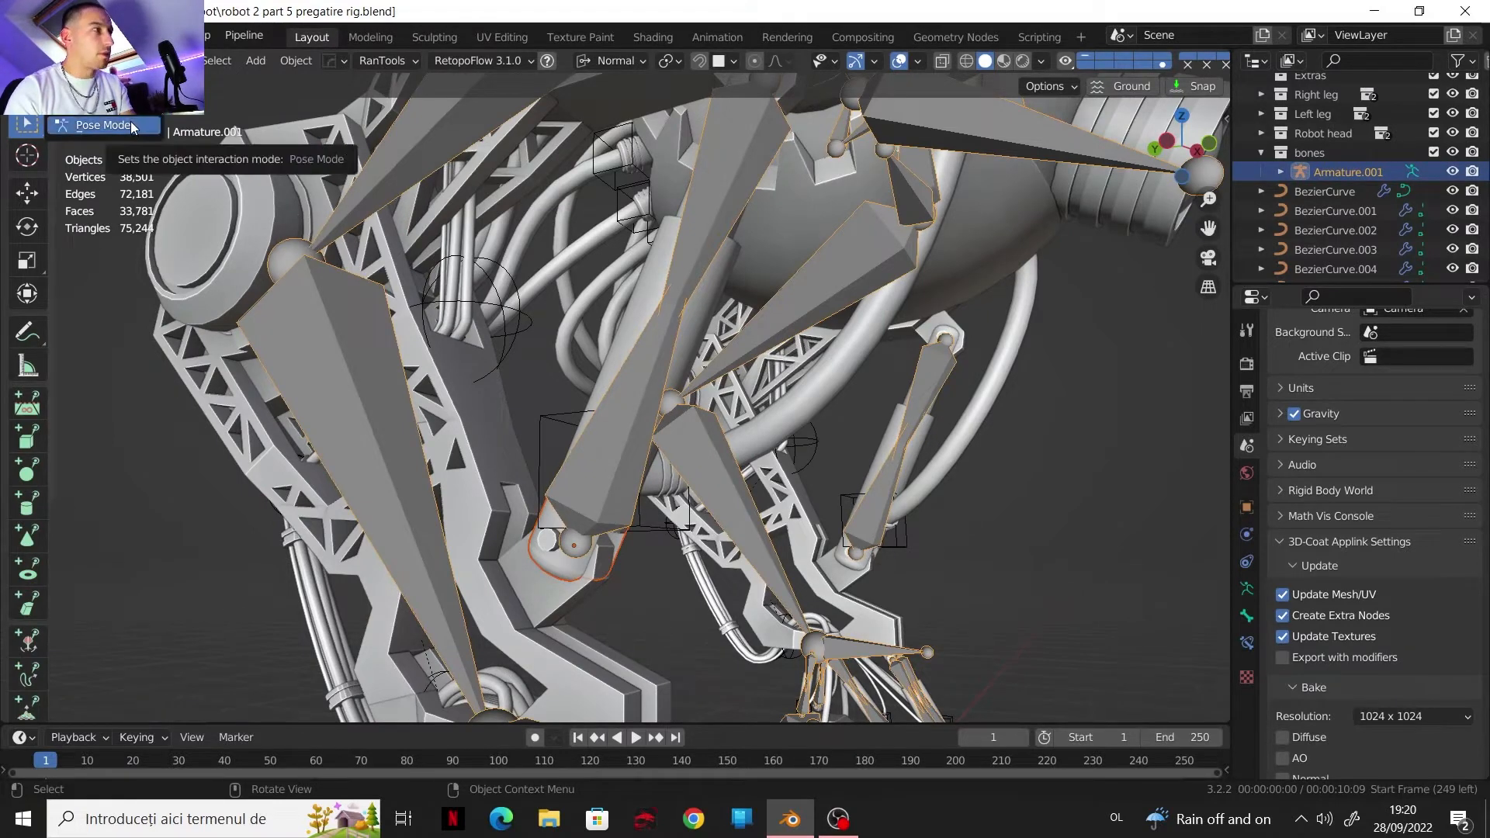
{"action": "left_click", "coordinate": [131, 124]}
{"action": "key", "text": "ctrl+p"}
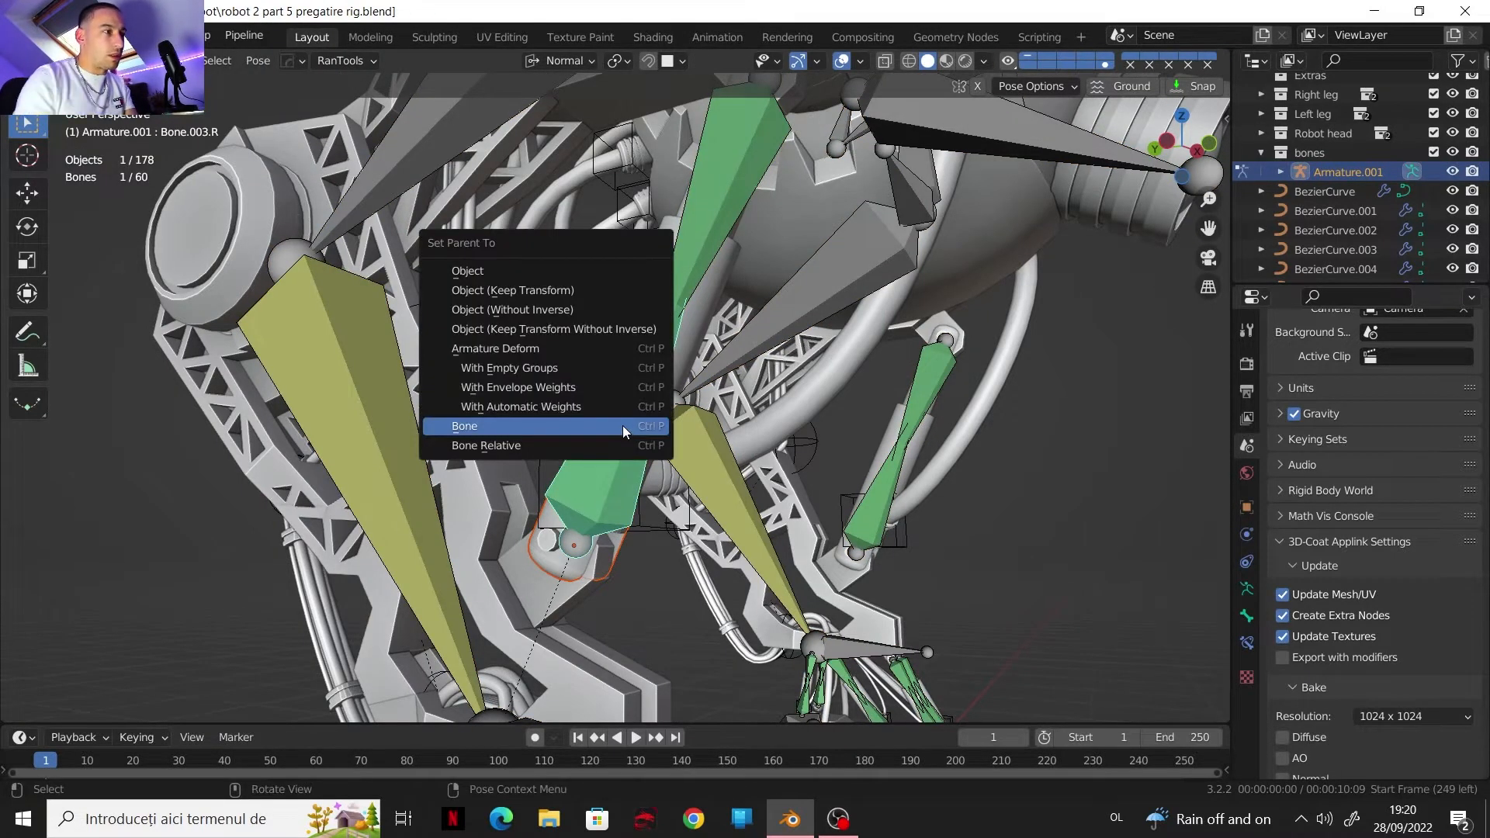
{"action": "left_click", "coordinate": [623, 426]}
Step: Parent the upper joint of the leg's large piston to the matching bone of Armature.001 in Pose Mode
{"action": "middle_click_drag", "start_coordinate": [645, 417], "coordinate": [574, 471]}
{"action": "scroll", "coordinate": [576, 468], "scroll_direction": "up", "scroll_amount": 2}
{"action": "left_click", "coordinate": [615, 287]}
{"action": "left_click", "coordinate": [614, 286]}
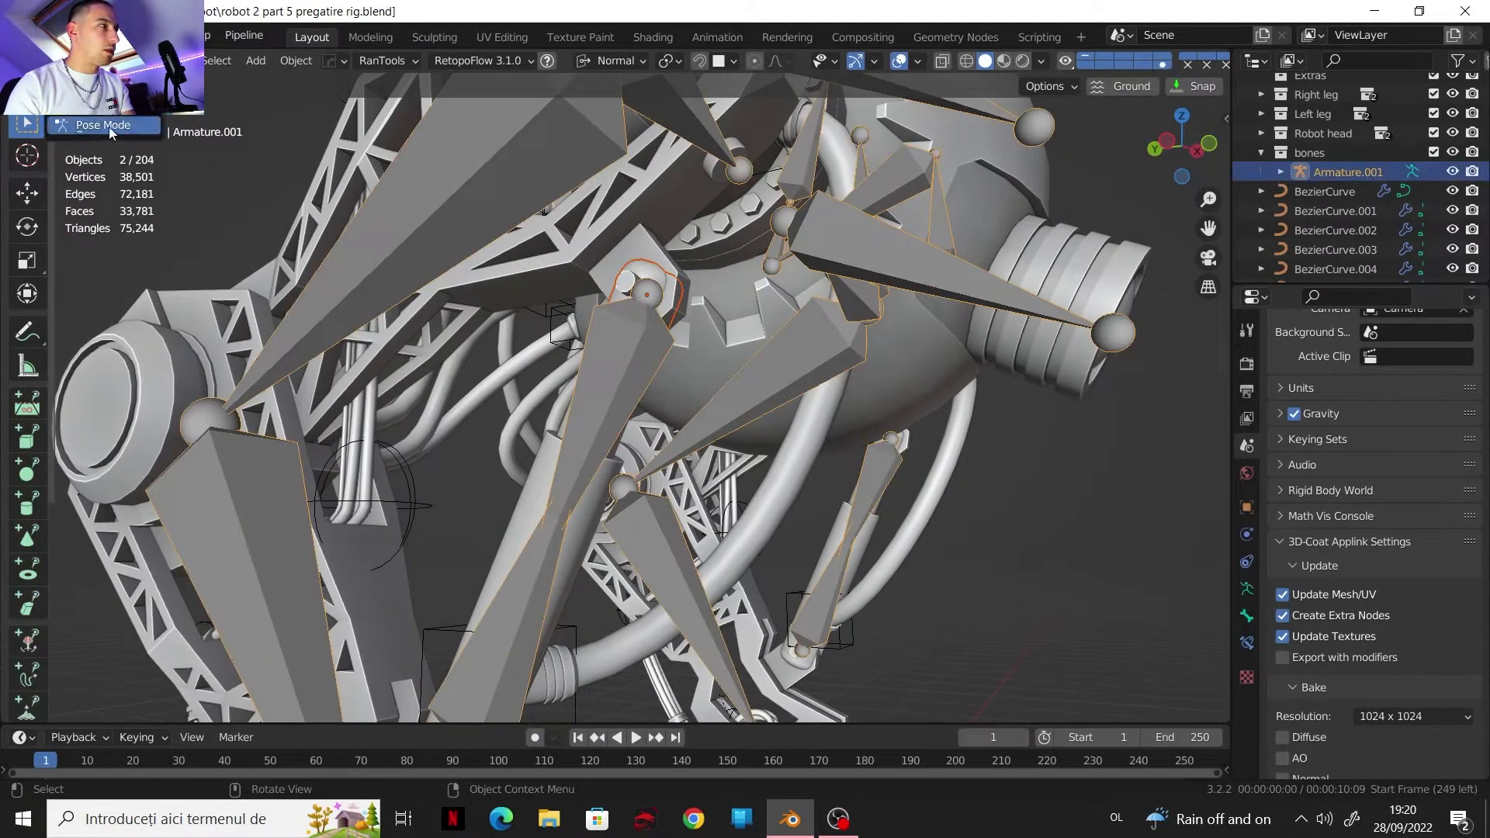
{"action": "left_click", "coordinate": [109, 133]}
{"action": "key", "text": "ctrl+z"}
Step: Parent the foot's central base mesh to Bone.002.R of Armature.001 in Pose Mode with the Bone option
{"action": "scroll", "coordinate": [607, 339], "scroll_direction": "down", "scroll_amount": 2}
{"action": "middle_click_drag", "start_coordinate": [608, 338], "coordinate": [633, 256], "text": "shift"}
{"action": "scroll", "coordinate": [630, 339], "scroll_direction": "down", "scroll_amount": 3}
{"action": "middle_click_drag", "start_coordinate": [633, 310], "coordinate": [626, 399]}
{"action": "scroll", "coordinate": [594, 281], "scroll_direction": "up", "scroll_amount": 2}
{"action": "scroll", "coordinate": [639, 411], "scroll_direction": "up", "scroll_amount": 2}
{"action": "scroll", "coordinate": [627, 451], "scroll_direction": "up", "scroll_amount": 2}
{"action": "scroll", "coordinate": [632, 400], "scroll_direction": "up", "scroll_amount": 2}
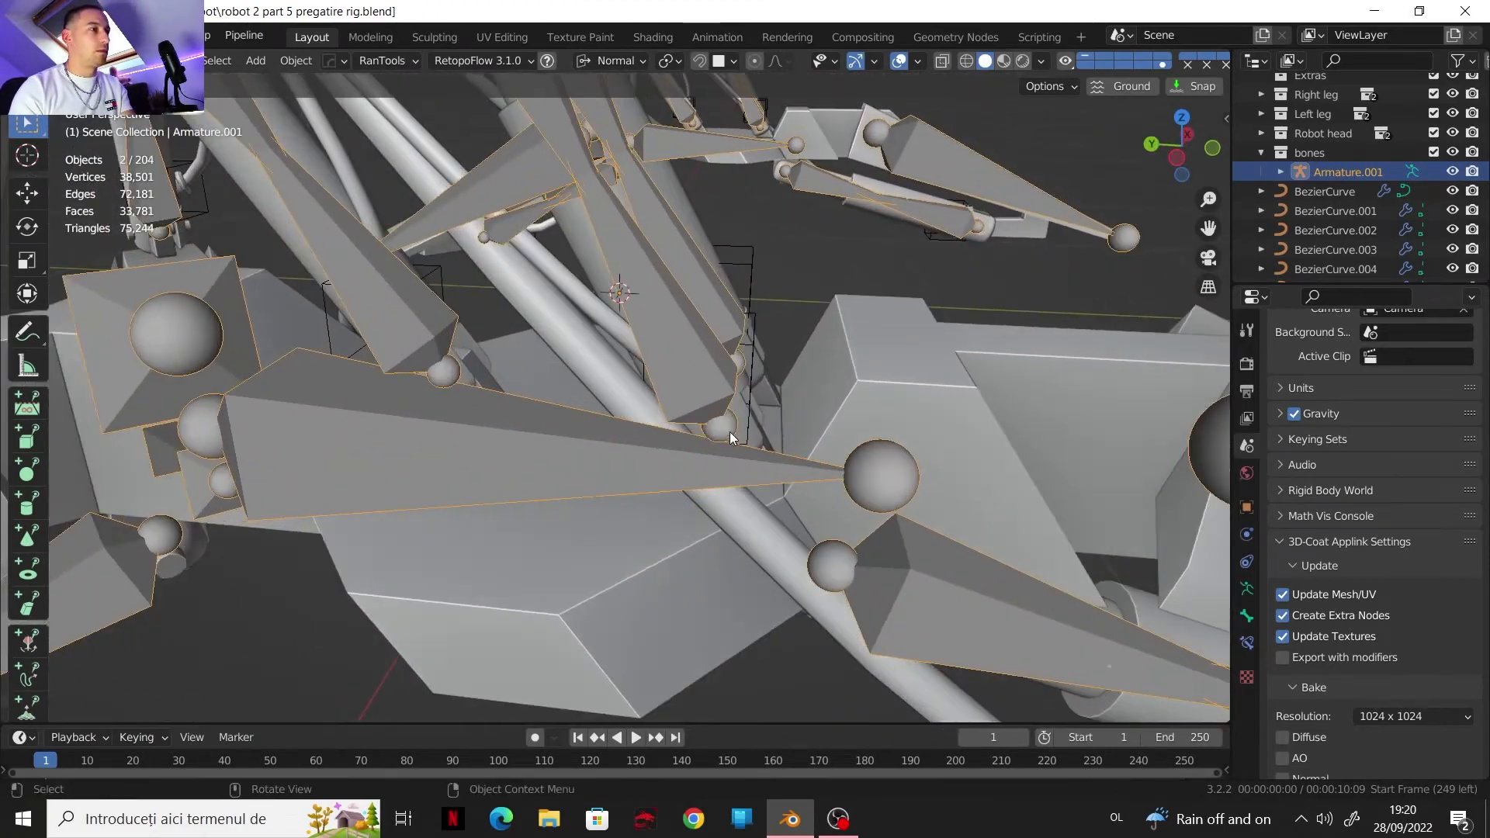
{"action": "middle_click_drag", "start_coordinate": [729, 432], "coordinate": [612, 362]}
{"action": "scroll", "coordinate": [610, 363], "scroll_direction": "down", "scroll_amount": 3}
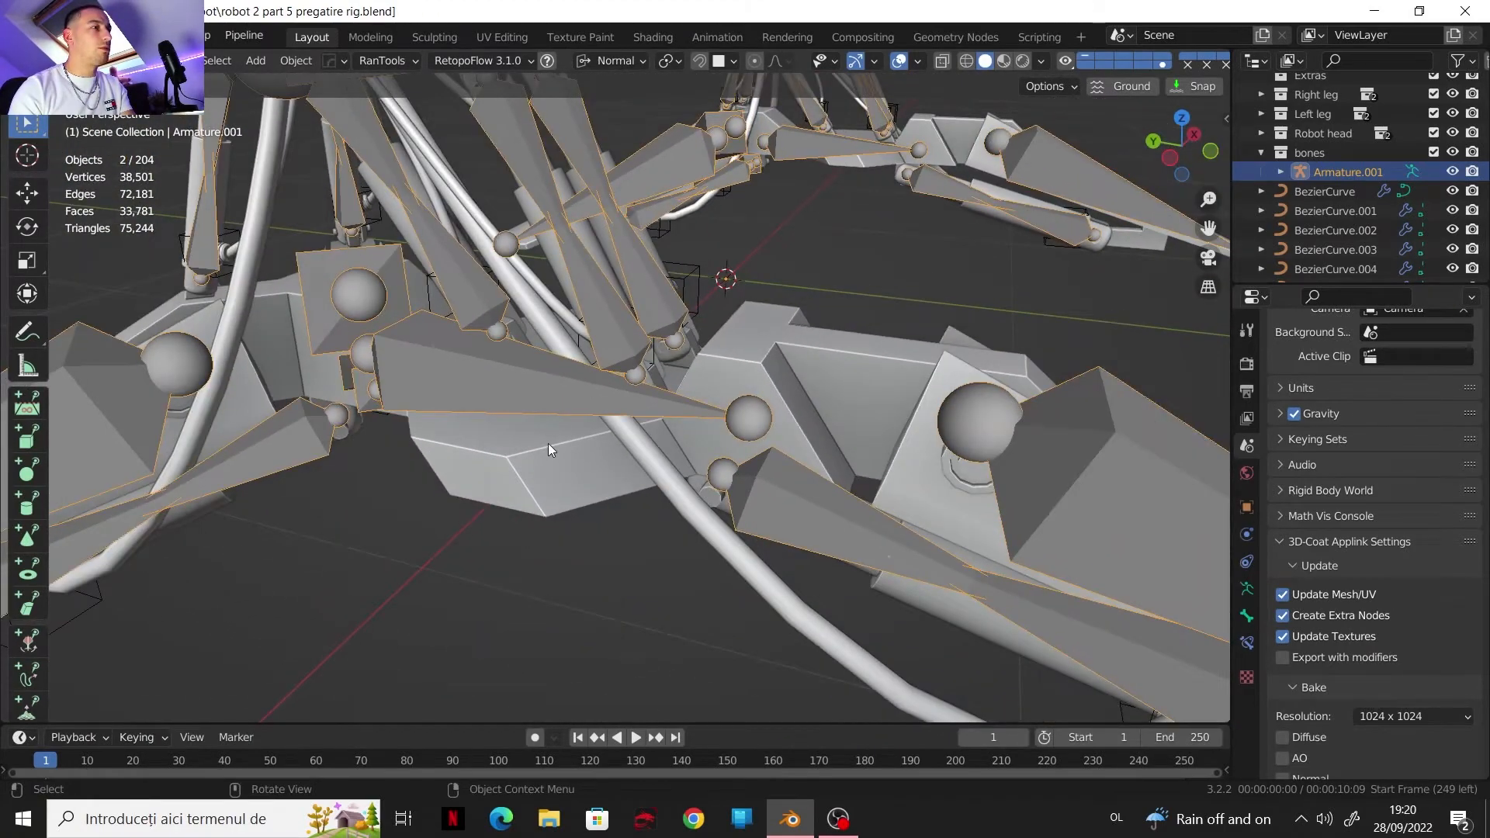
{"action": "left_click", "coordinate": [548, 444]}
{"action": "left_click", "coordinate": [489, 385], "text": "shift"}
{"action": "key", "text": "ctrl+Tab"}
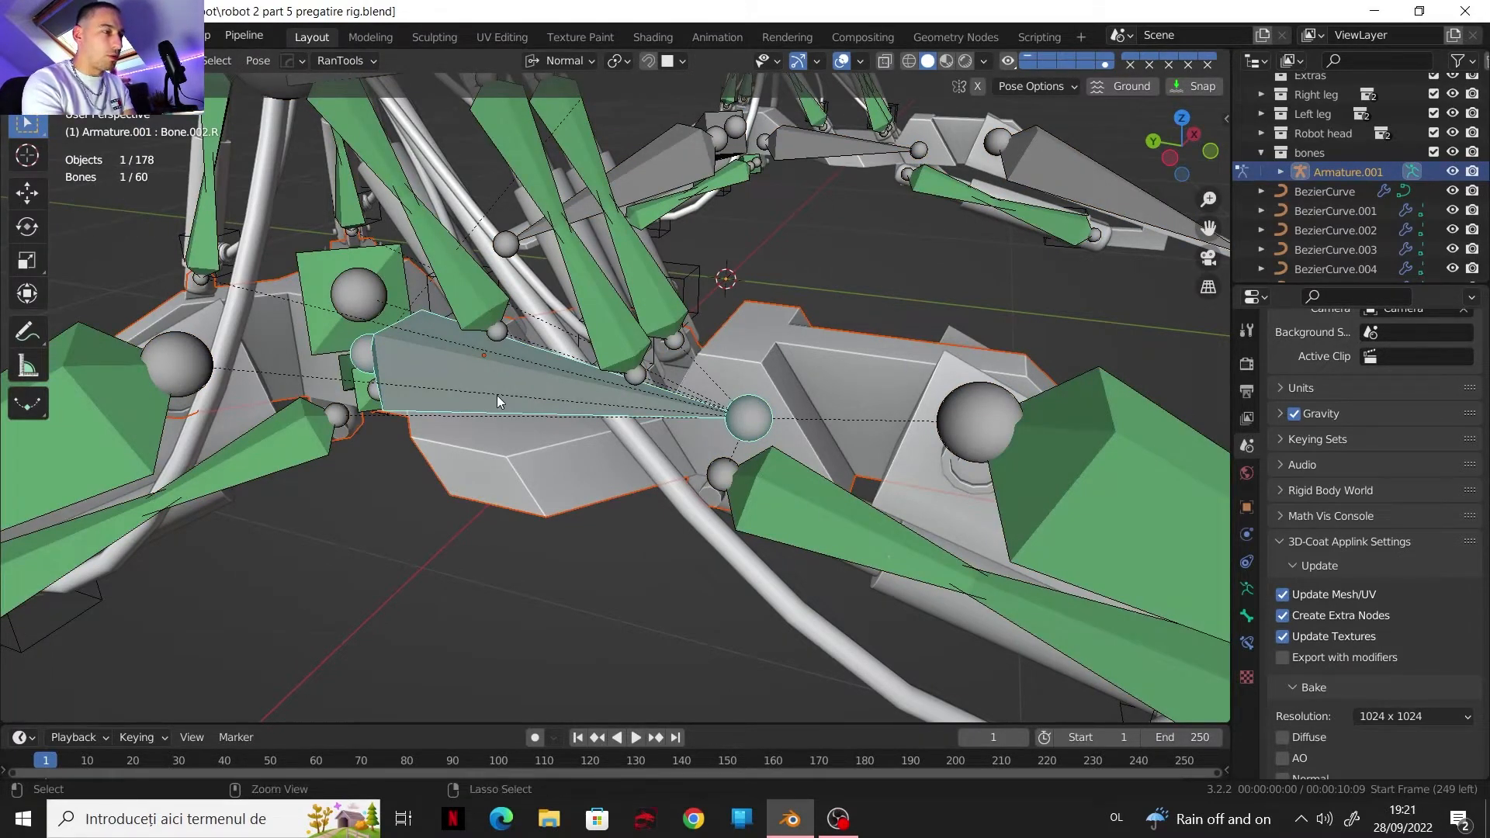
{"action": "key", "text": "ctrl+p"}
{"action": "left_click", "coordinate": [499, 394]}
Step: Test-move Bone.002.R to check how the foot's base mesh follows, and cancel the move
{"action": "key", "text": "g"}
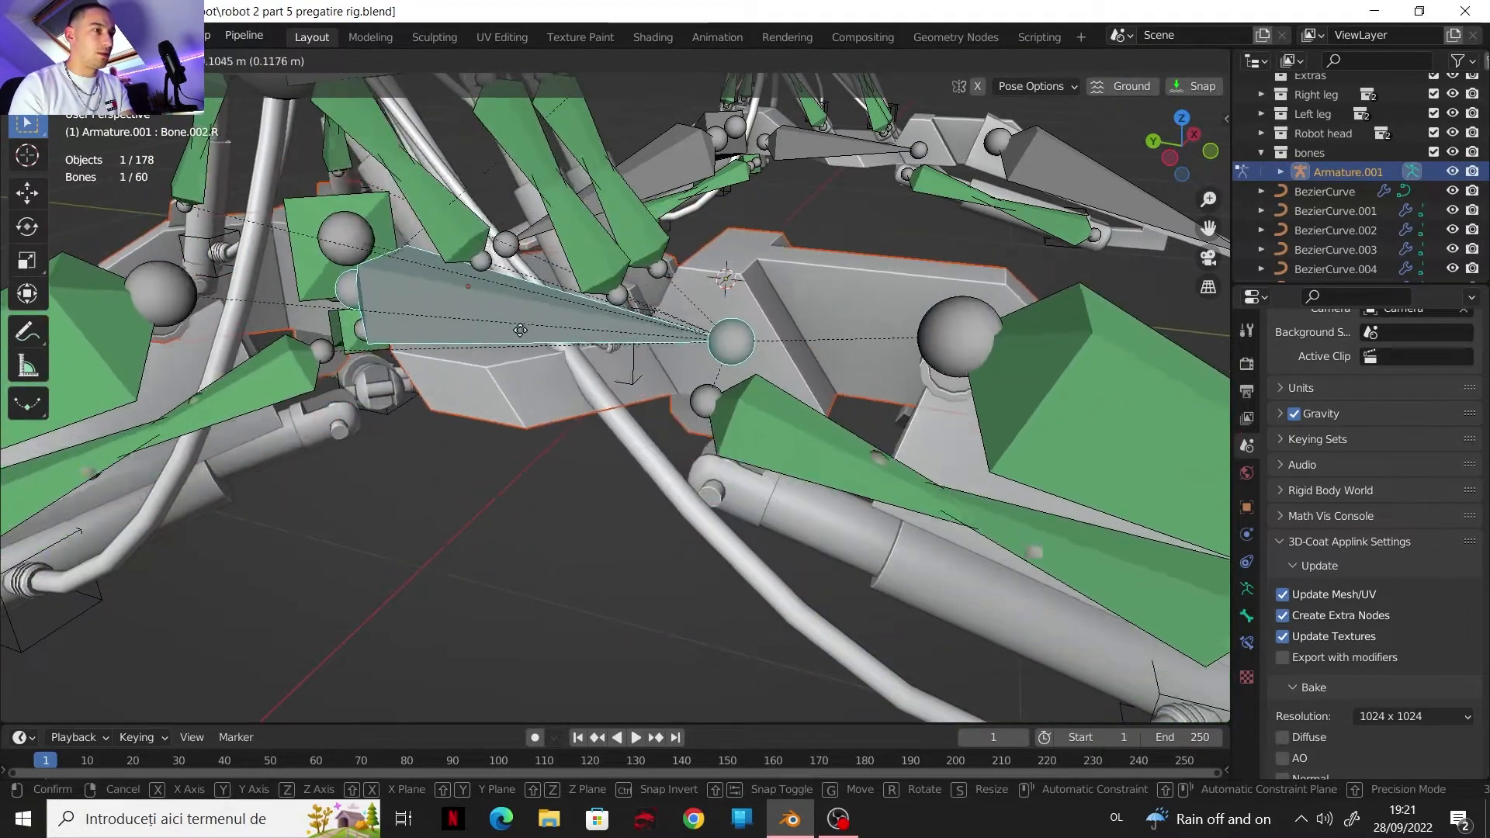
{"action": "left_click", "coordinate": [470, 432]}
{"action": "scroll", "coordinate": [496, 421], "scroll_direction": "down", "scroll_amount": 4}
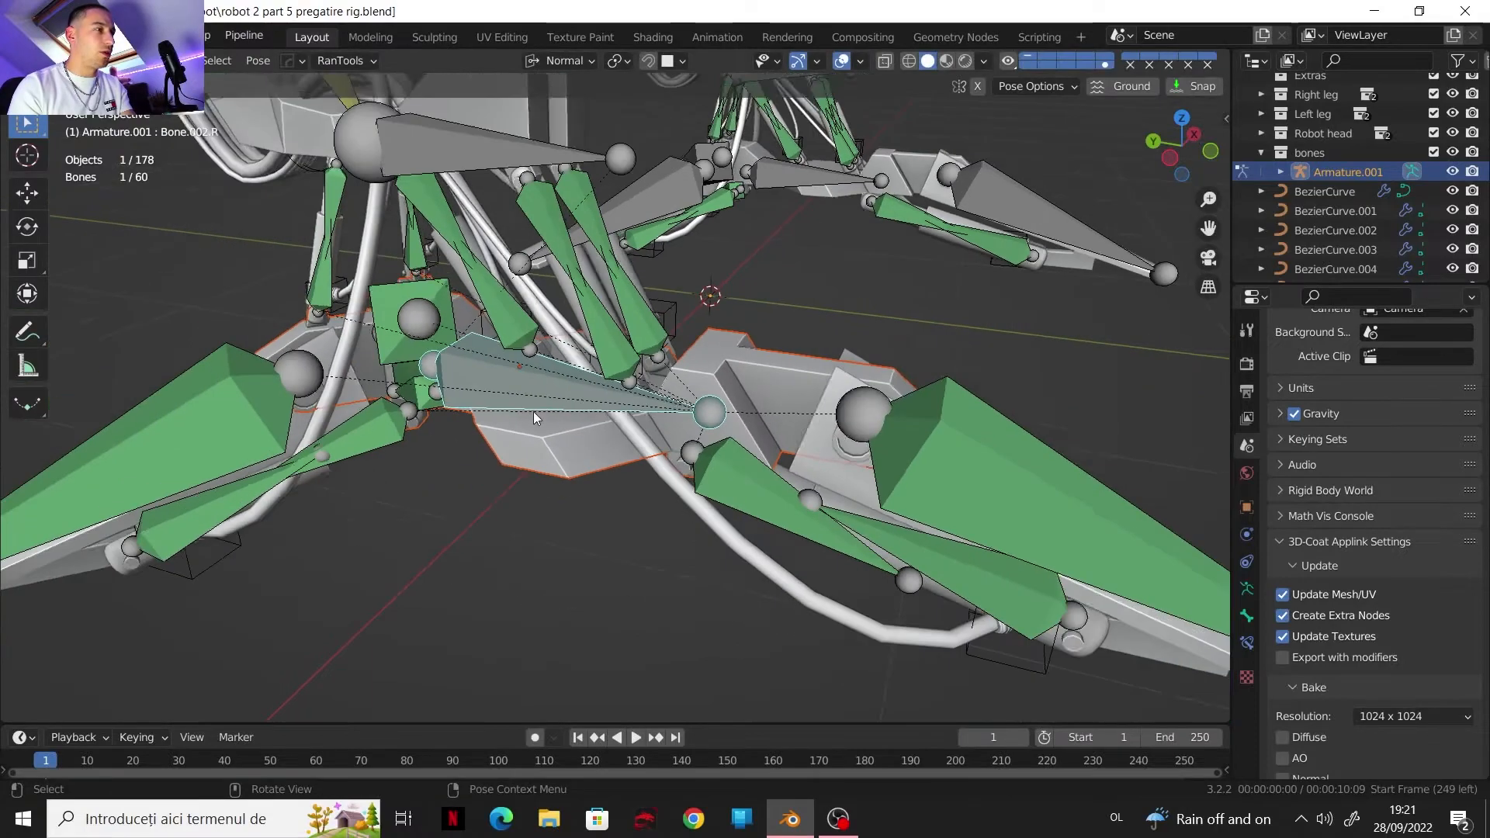
Step: Parent the foot's front toe to Bone.015.R of Armature.001 in Pose Mode, using the Bone option
{"action": "key", "text": "ctrl+Tab"}
{"action": "middle_click_drag", "start_coordinate": [533, 412], "coordinate": [416, 341]}
{"action": "scroll", "coordinate": [416, 342], "scroll_direction": "up", "scroll_amount": 4}
{"action": "middle_click_drag", "start_coordinate": [768, 497], "coordinate": [502, 347], "text": "shift"}
{"action": "scroll", "coordinate": [502, 351], "scroll_direction": "down", "scroll_amount": 3}
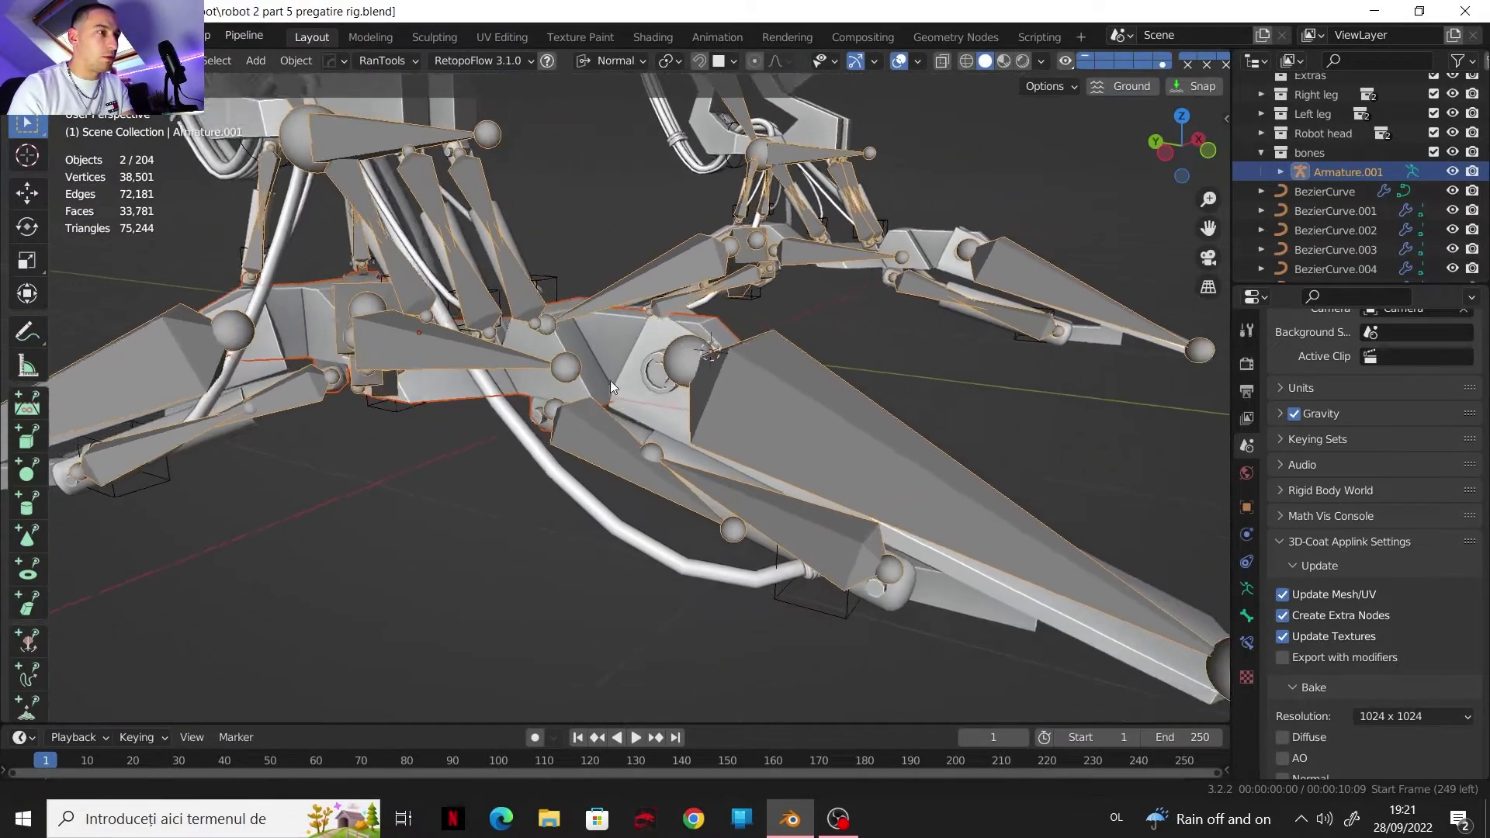
{"action": "middle_click_drag", "start_coordinate": [745, 485], "coordinate": [659, 408], "text": "shift"}
{"action": "left_click", "coordinate": [695, 408]}
Step: Parent the foot's second long toe to Bone.016.R and the remaining toe to Bone.017.R, using the Bone option
{"action": "middle_click_drag", "start_coordinate": [629, 423], "coordinate": [571, 435]}
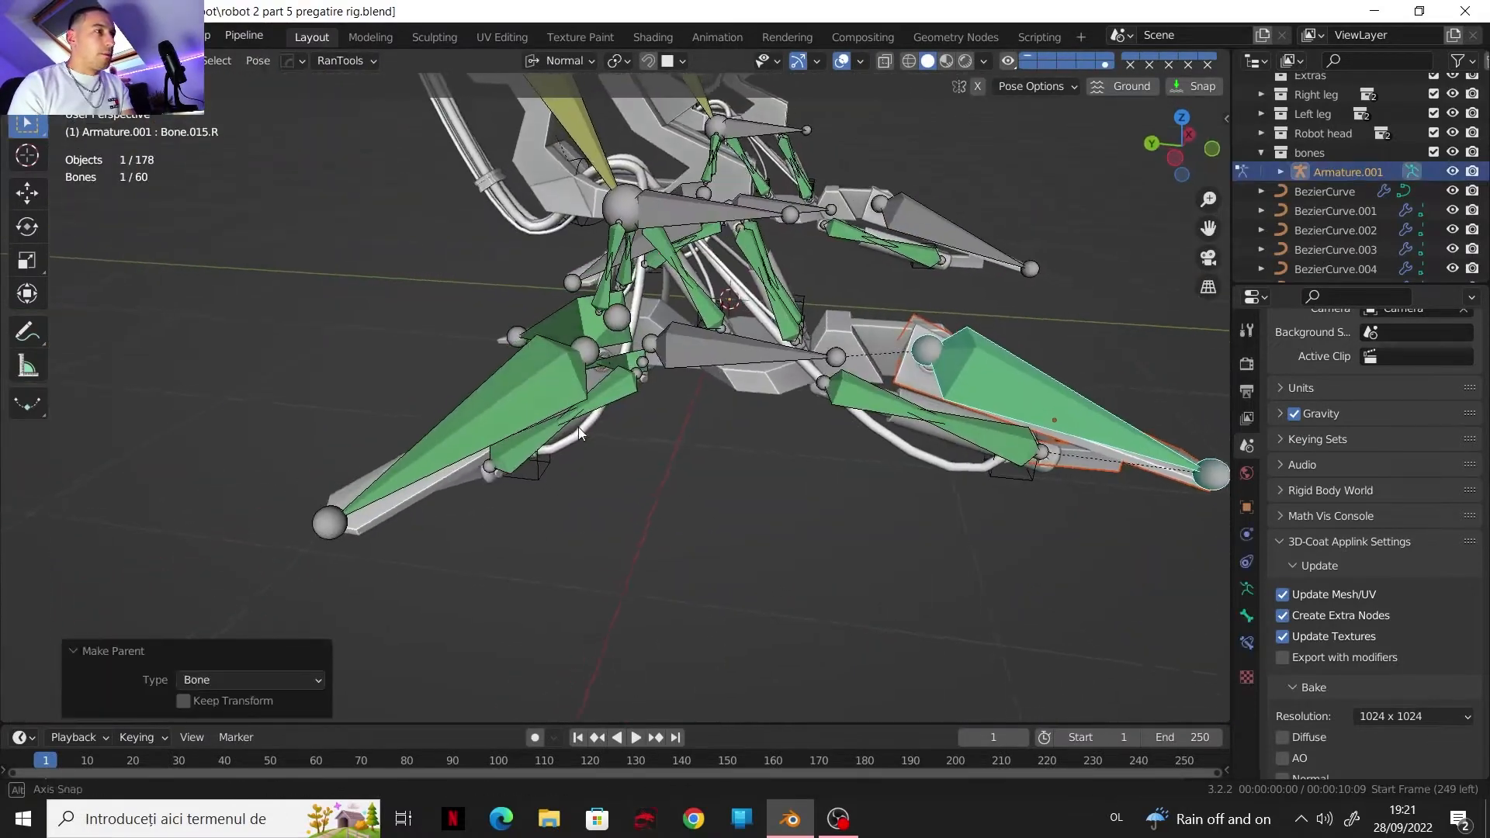
{"action": "scroll", "coordinate": [571, 435], "scroll_direction": "up", "scroll_amount": 2}
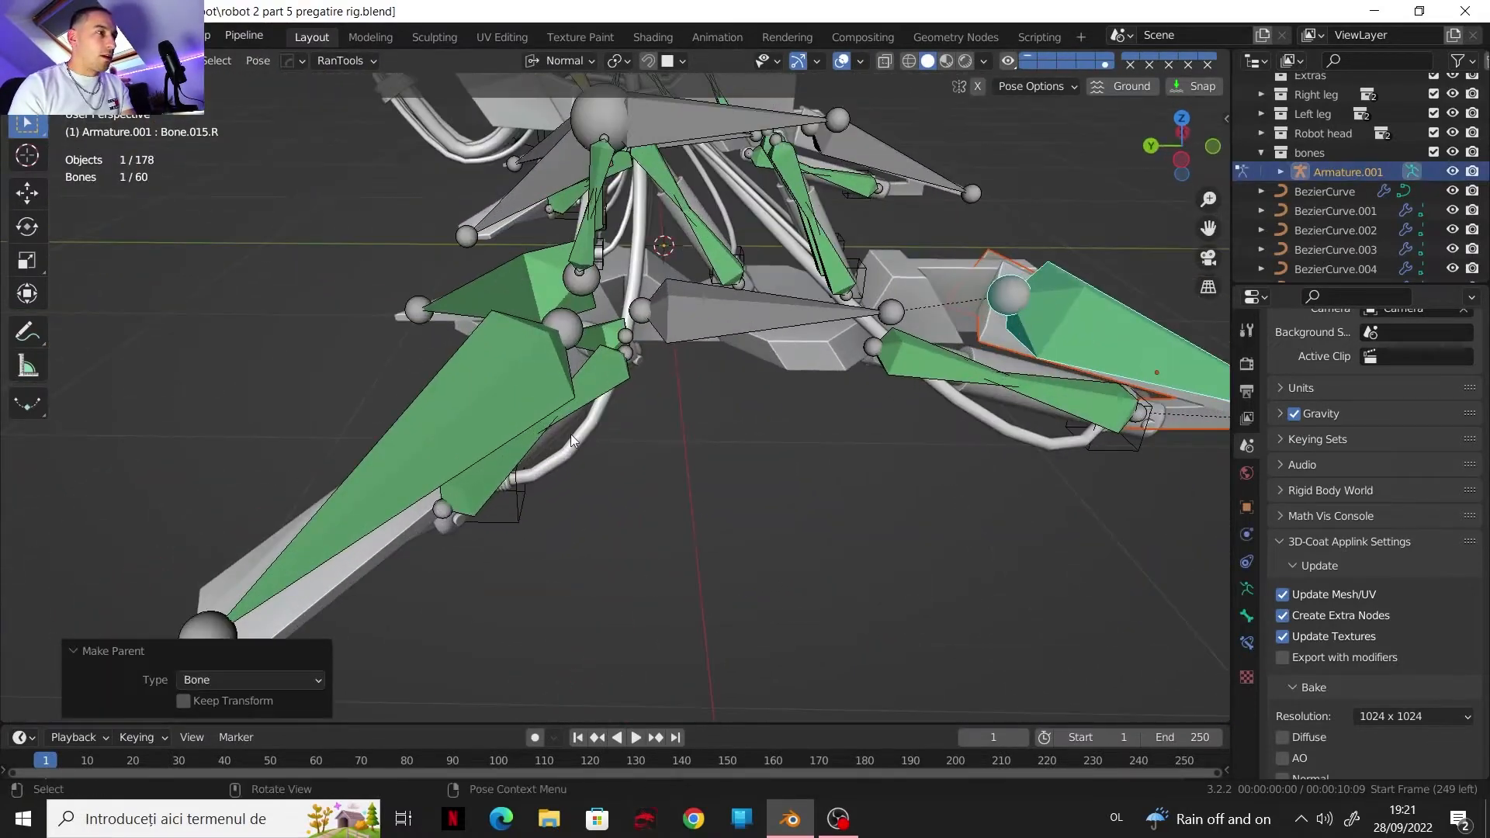
{"action": "key", "text": "ctrl+p"}
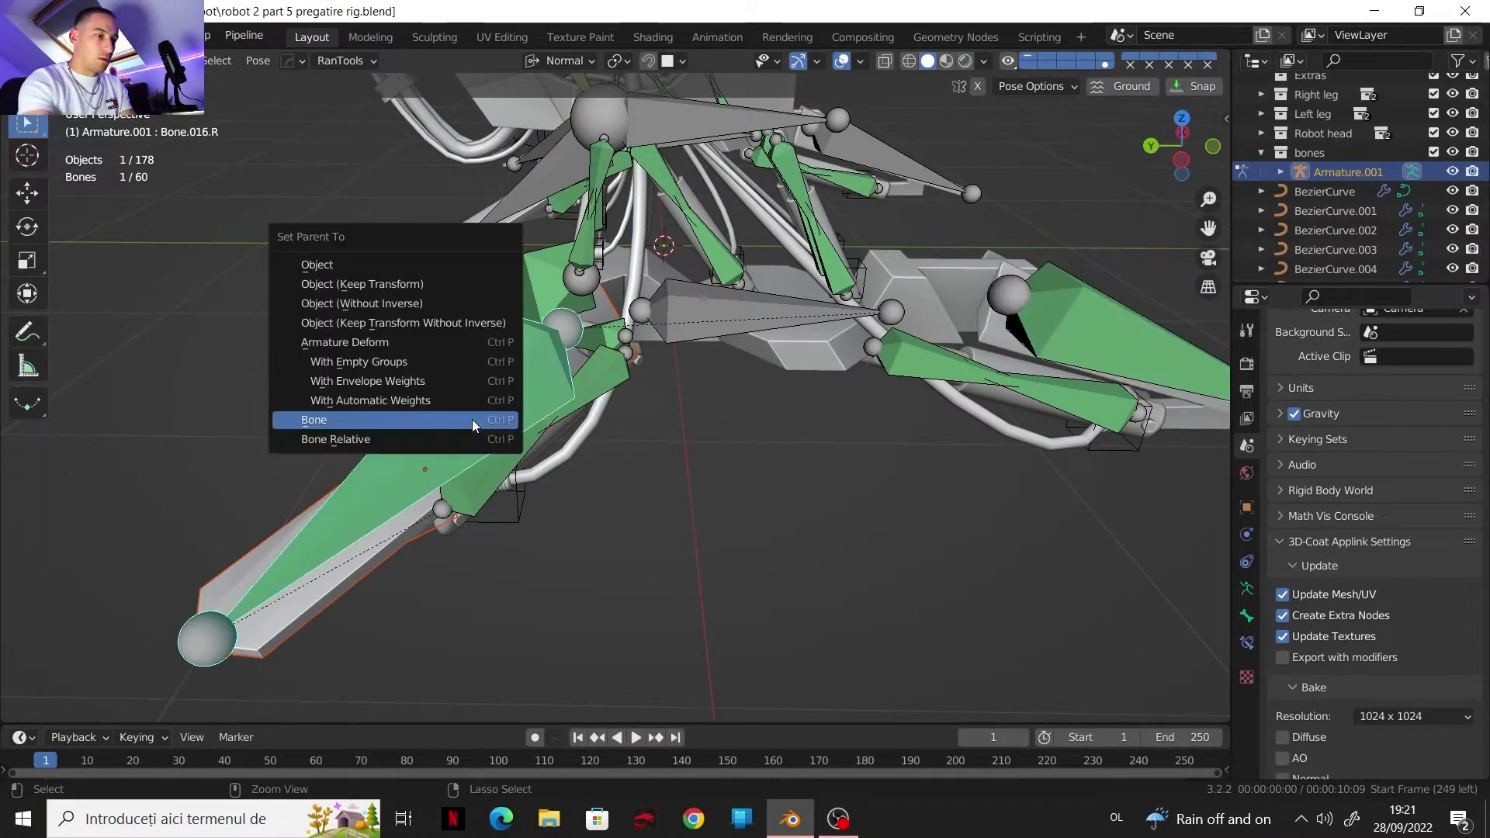
{"action": "left_click", "coordinate": [472, 419]}
{"action": "middle_click_drag", "start_coordinate": [454, 424], "coordinate": [486, 454]}
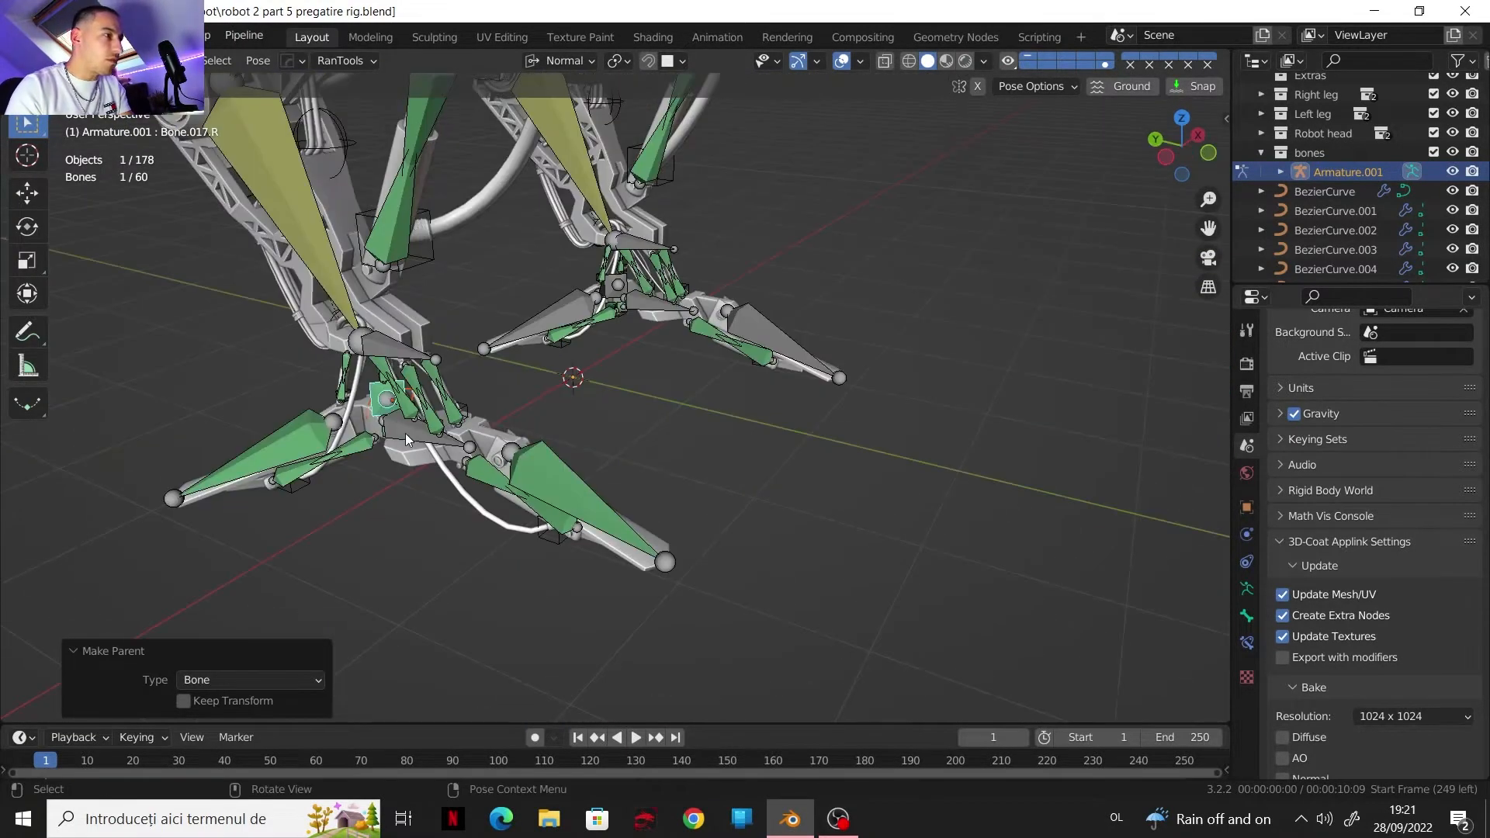
Step: Hide the viewport overlays, test-move the foot bone Bone.002.R and the ankle bone Bone.019.R, and cancel the moves
{"action": "left_click", "coordinate": [417, 449]}
{"action": "left_click", "coordinate": [846, 61]}
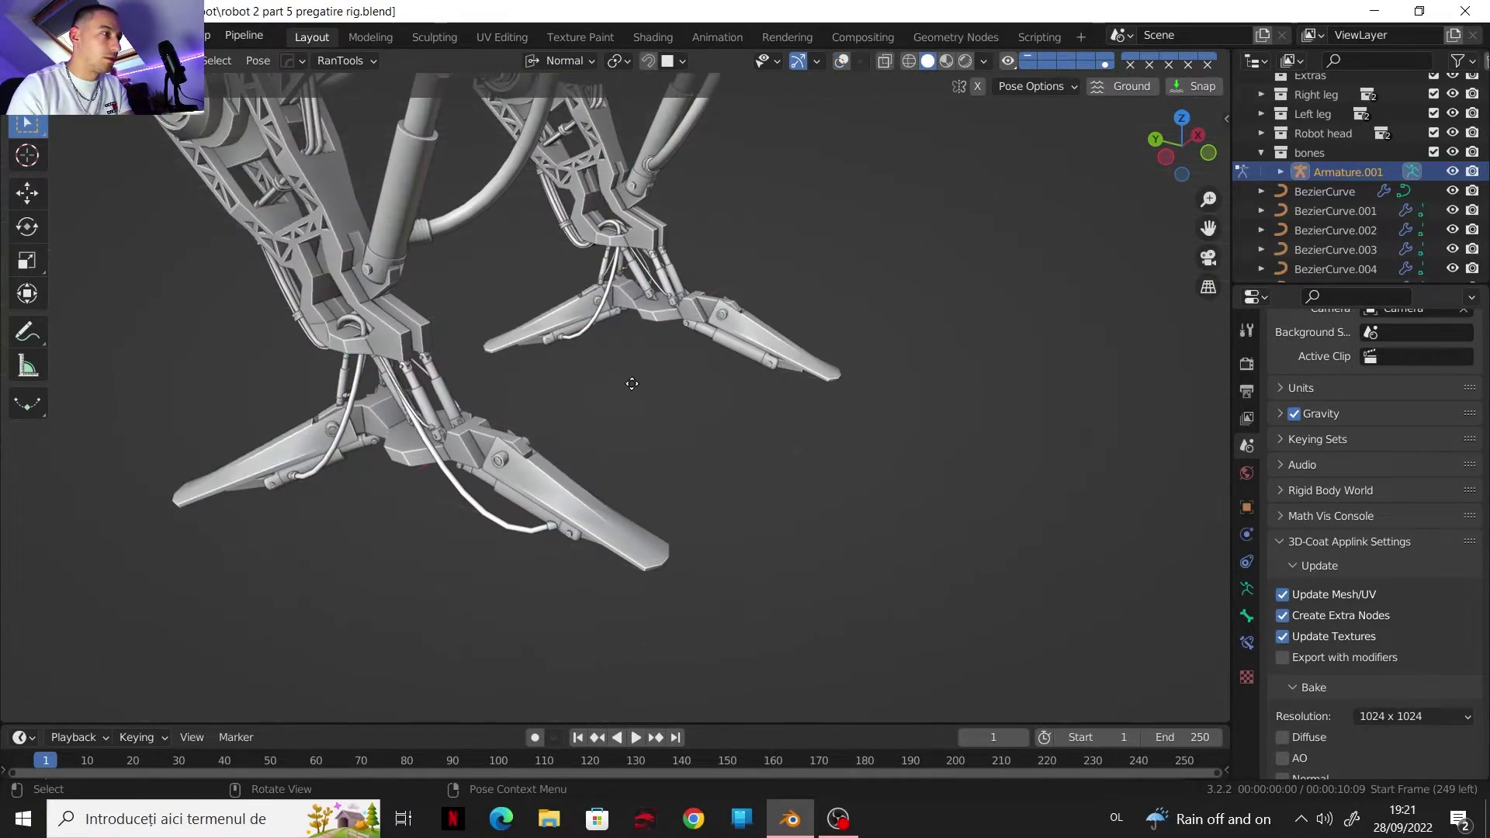
{"action": "mouse_move", "coordinate": [415, 352]}
{"action": "middle_mouse_down", "text": "shift"}
{"action": "mouse_move", "coordinate": [646, 360]}
{"action": "mouse_move", "coordinate": [737, 340]}
{"action": "middle_mouse_up", "text": "shift"}
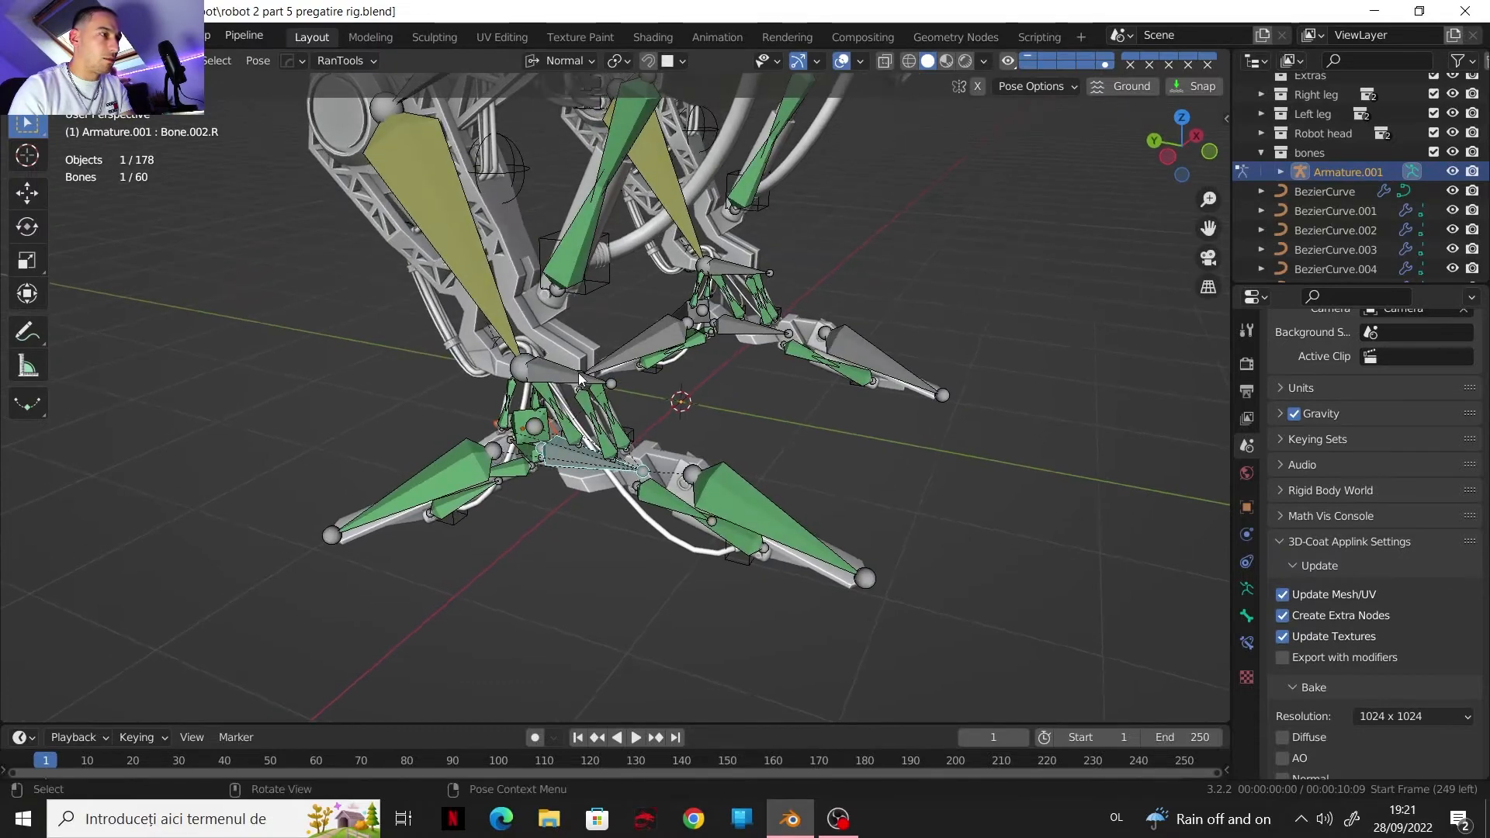
{"action": "left_click", "coordinate": [842, 60]}
{"action": "key", "text": "g"}
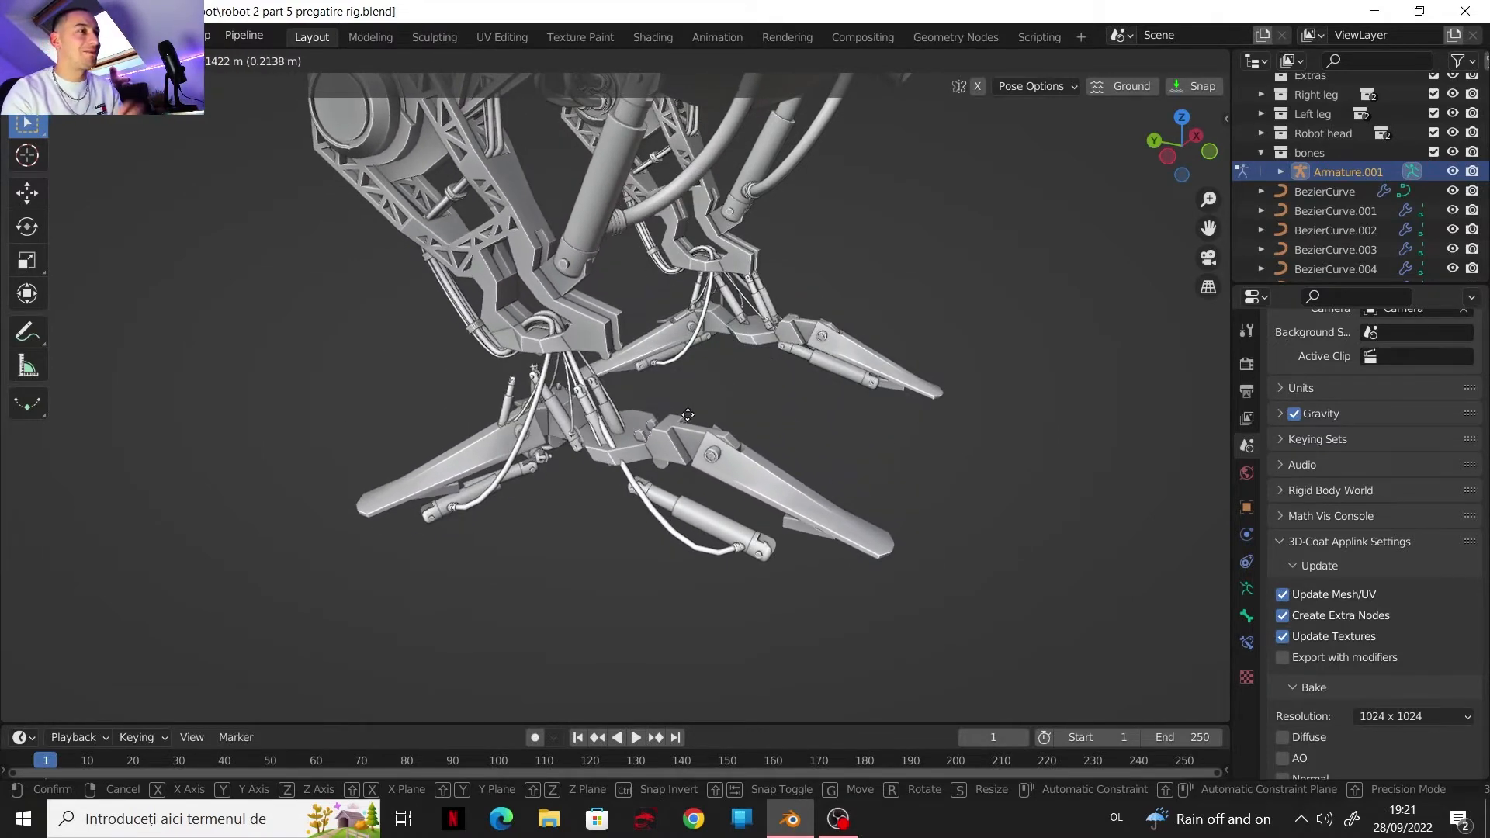
{"action": "right_click", "coordinate": [683, 388]}
Step: Test-move the ankle bone Bone.019.R with the global X axis locked and cancel the move
{"action": "middle_click_drag", "start_coordinate": [683, 386], "coordinate": [678, 491]}
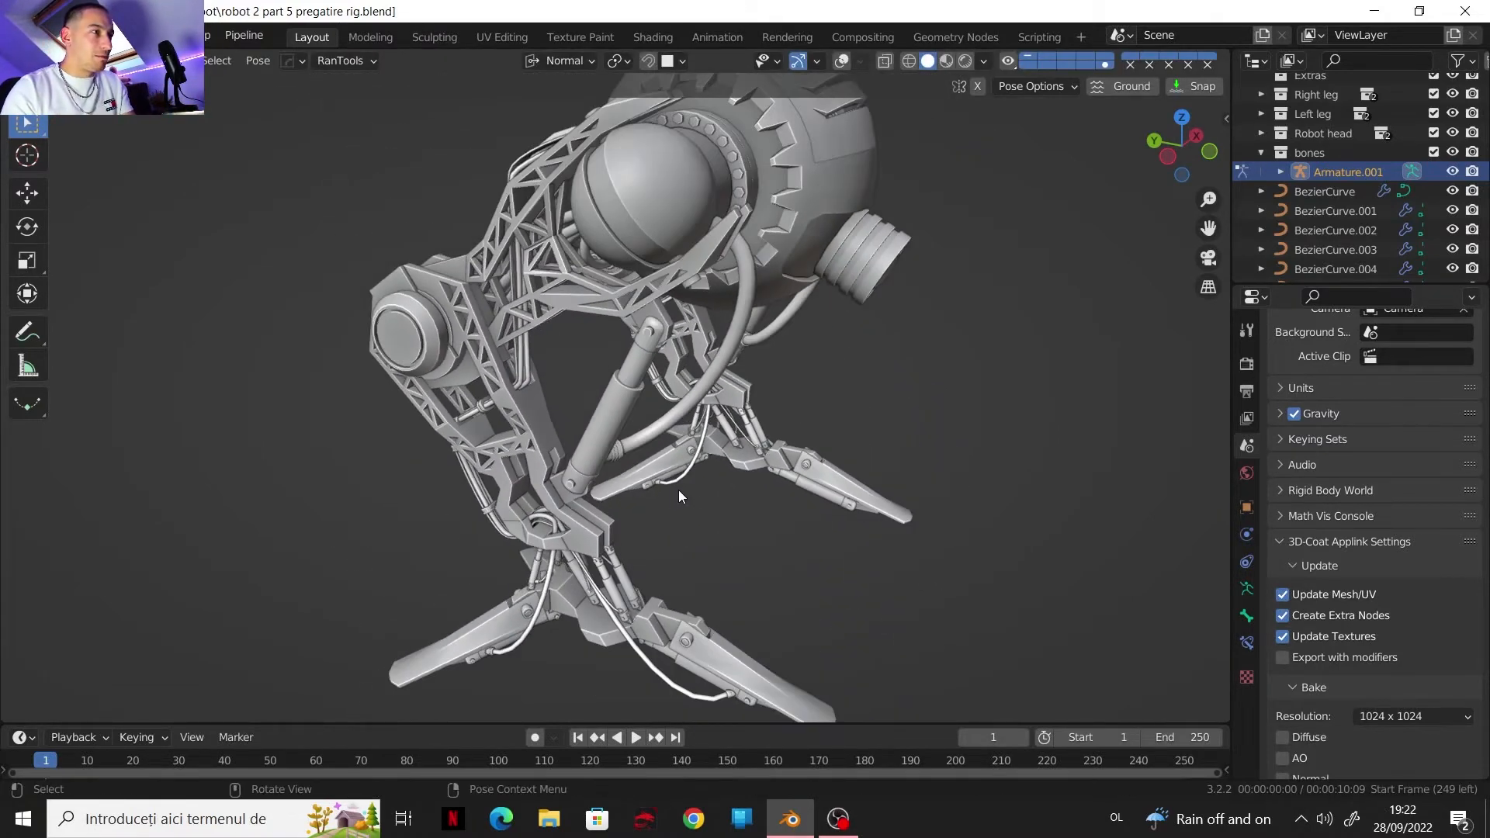
{"action": "key", "text": "g"}
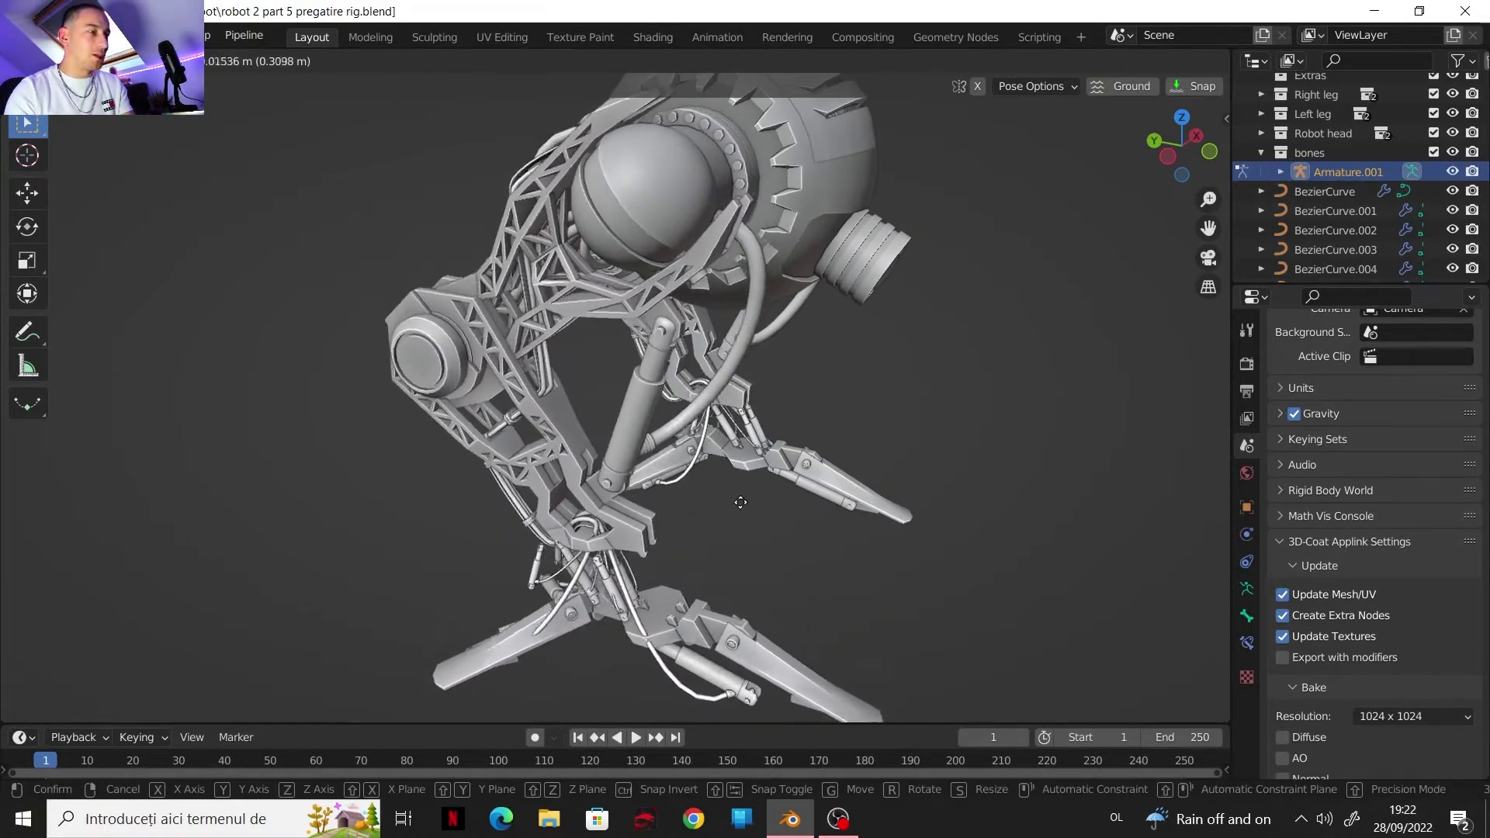
{"action": "key", "text": "x"}
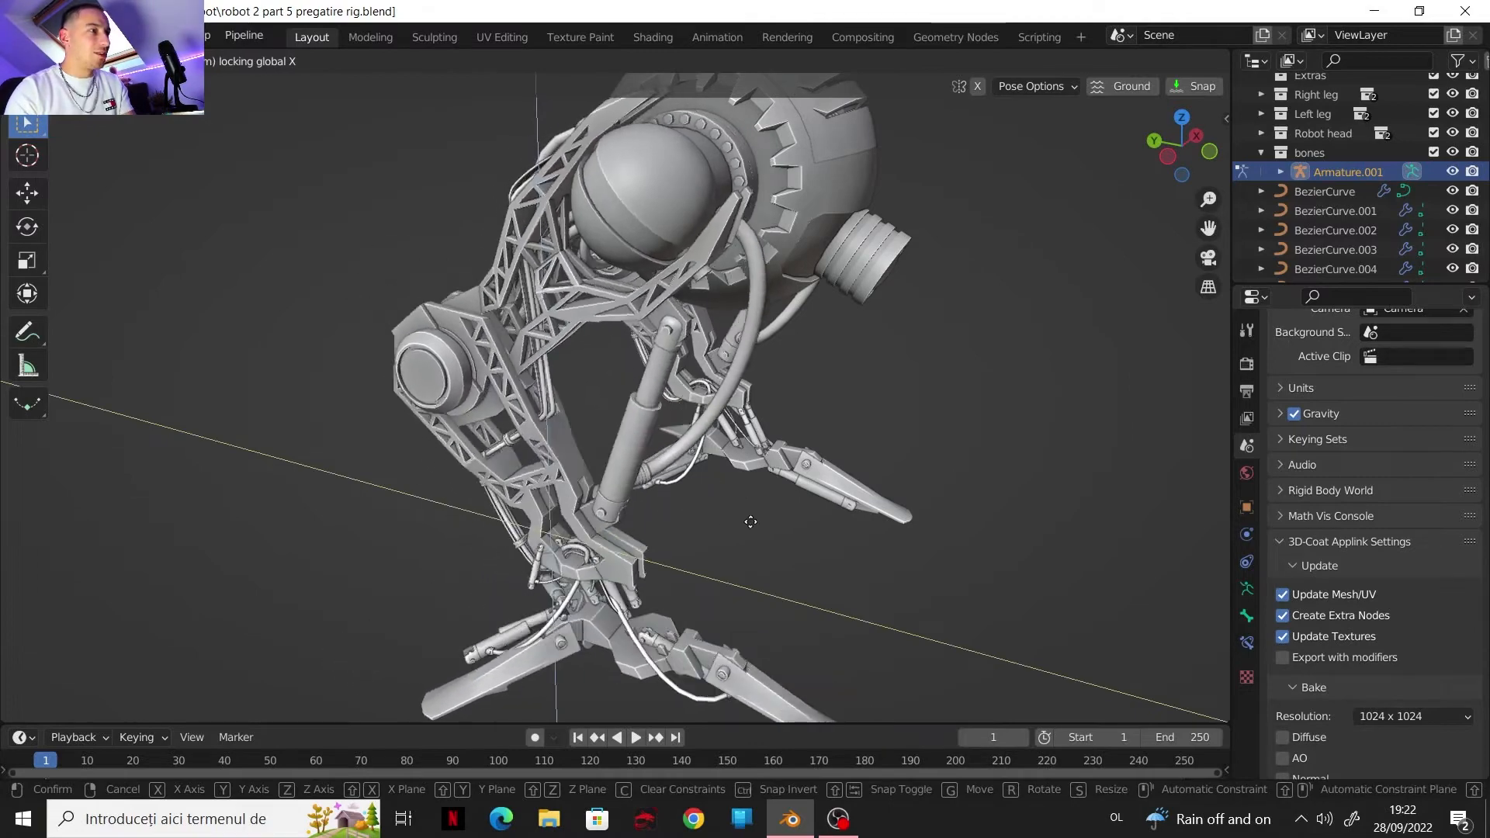
{"action": "right_click", "coordinate": [728, 493]}
{"action": "scroll", "coordinate": [726, 490], "scroll_direction": "down", "scroll_amount": 1}
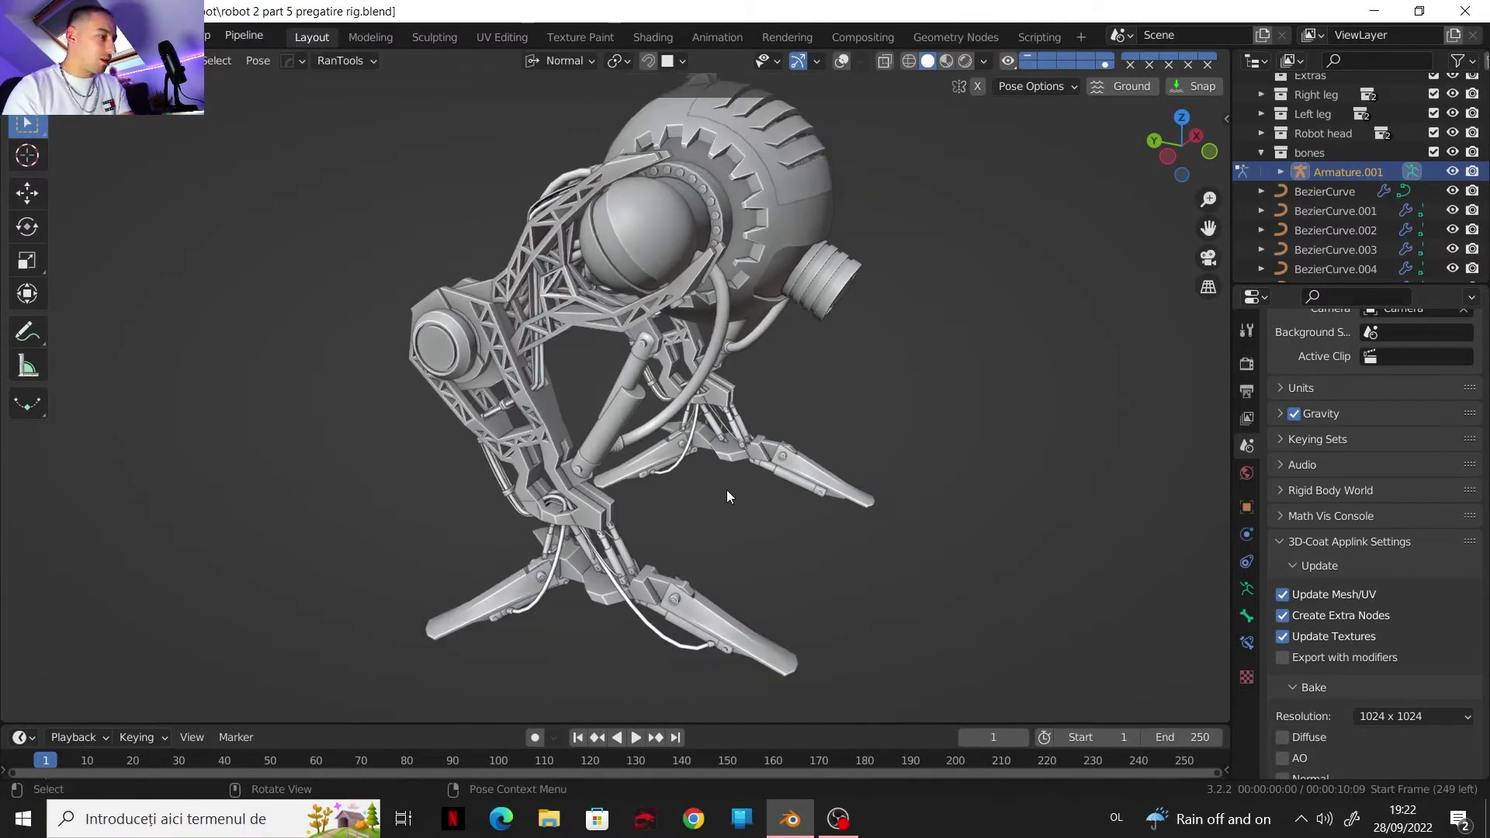
{"action": "key", "text": "Tab"}
{"action": "key", "text": "Tab"}
Step: Check the leg from behind by test-moving Bone.019.R with the X axis locked and overlays hidden, and cancel the move
{"action": "middle_click_drag", "start_coordinate": [729, 455], "coordinate": [774, 435]}
{"action": "scroll", "coordinate": [768, 491], "scroll_direction": "up", "scroll_amount": 2}
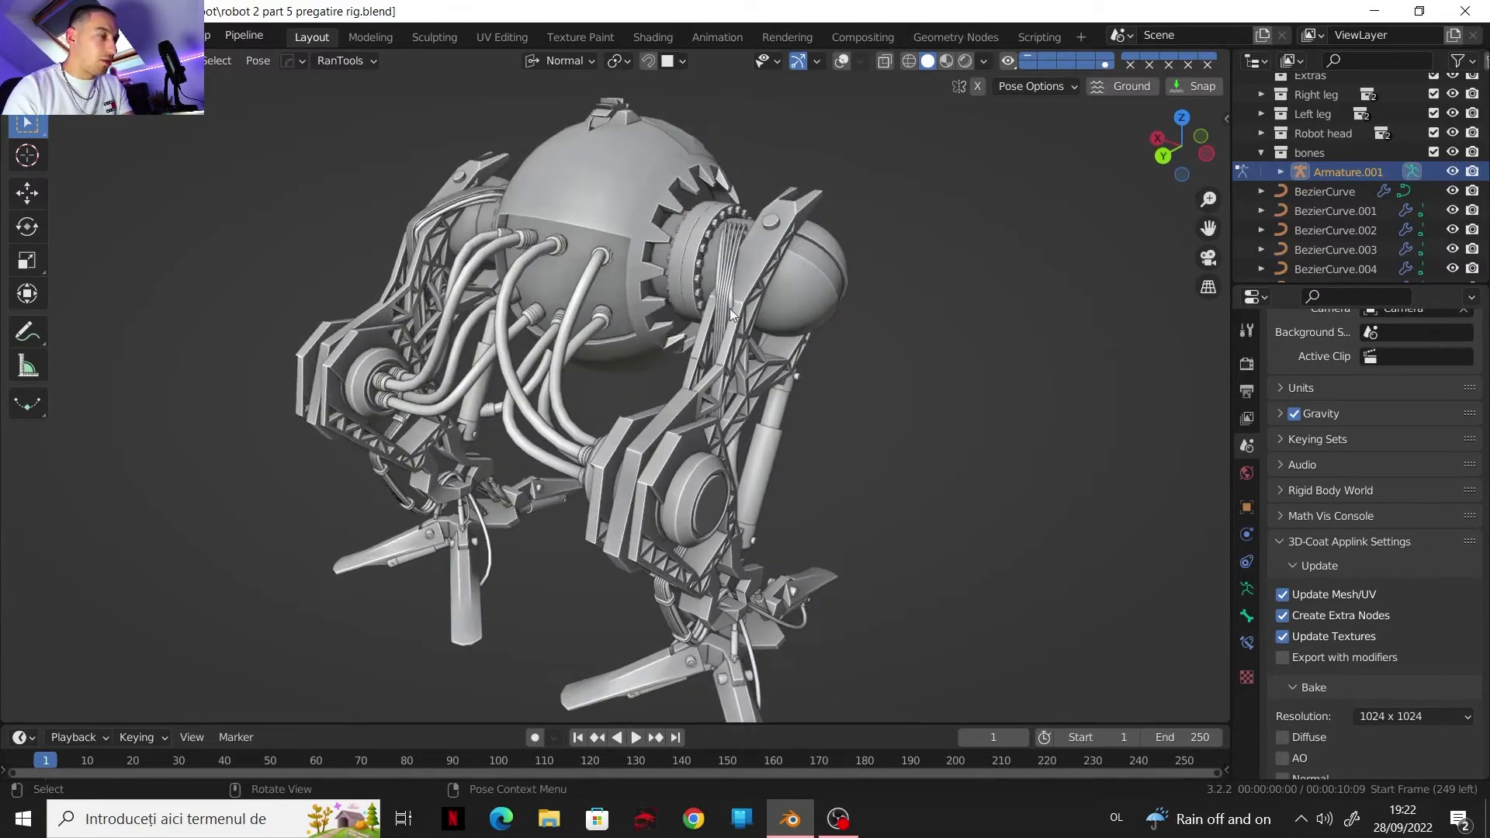
{"action": "left_click", "coordinate": [843, 62]}
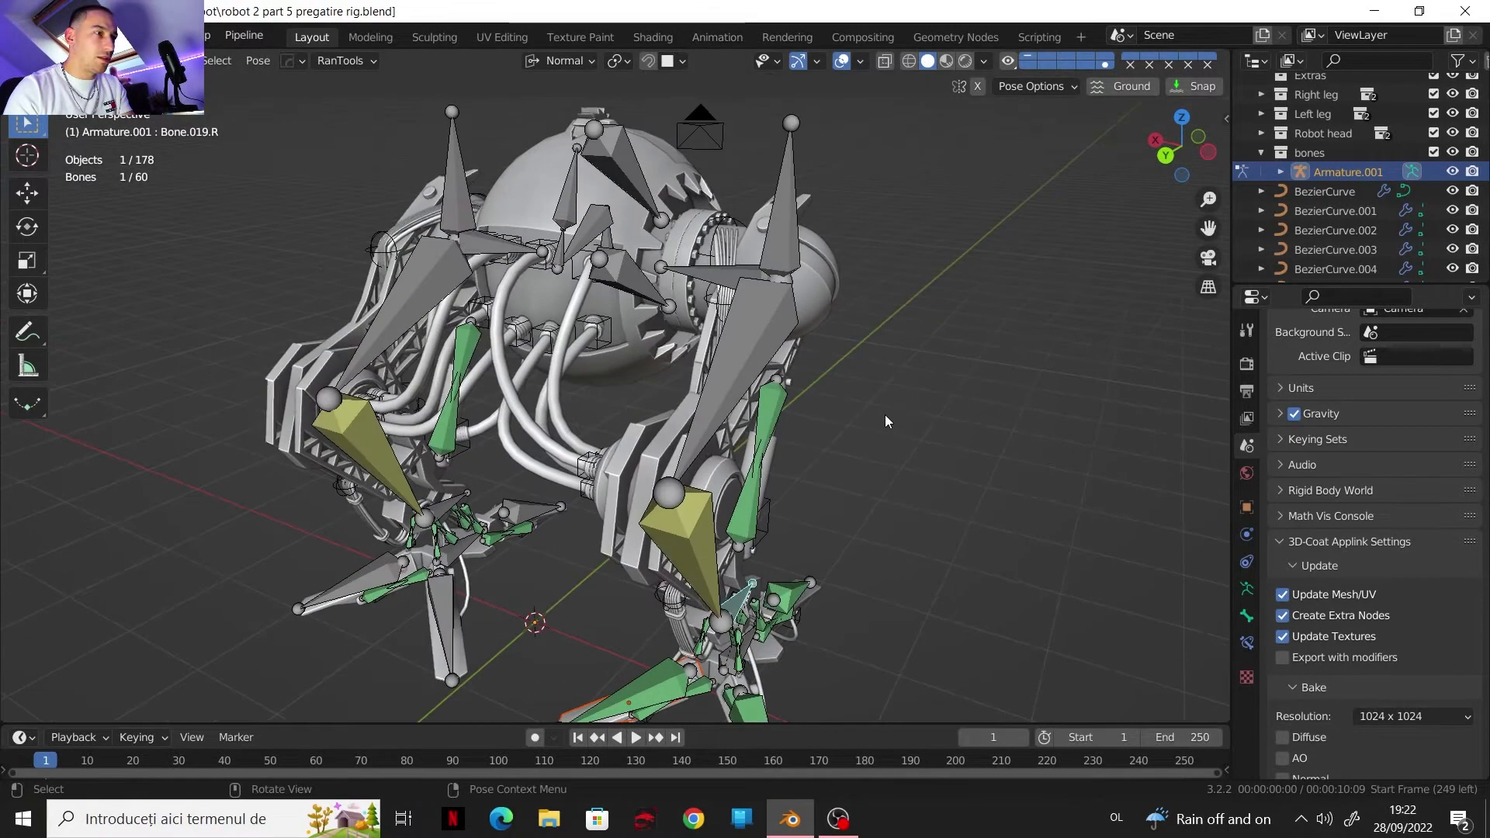
{"action": "left_click", "coordinate": [842, 61]}
{"action": "middle_click_drag", "start_coordinate": [840, 63], "coordinate": [804, 263]}
{"action": "scroll", "coordinate": [945, 430], "scroll_direction": "up", "scroll_amount": 2}
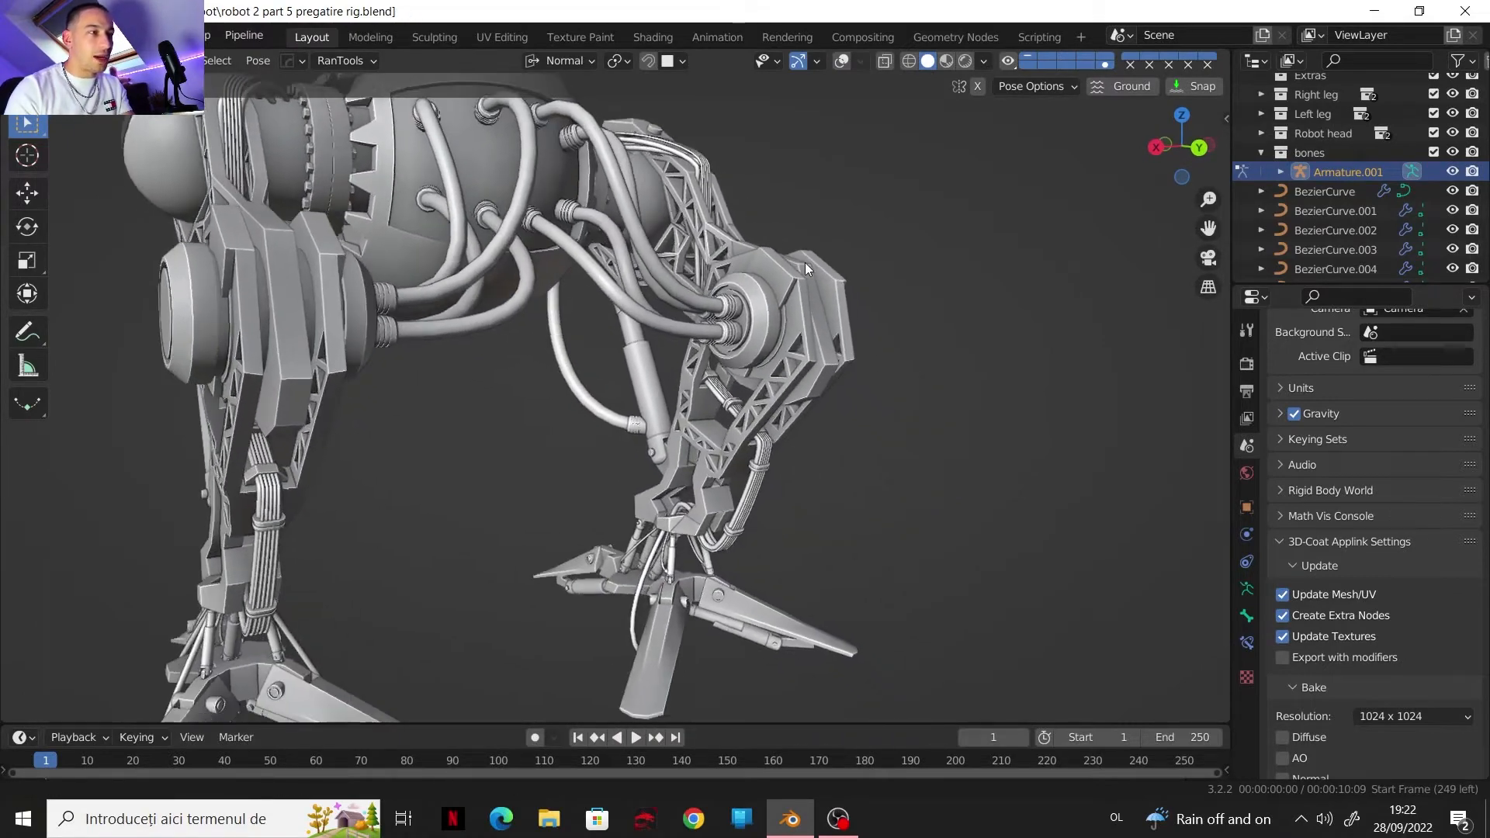
{"action": "key", "text": "g"}
{"action": "key", "text": "shift+x"}
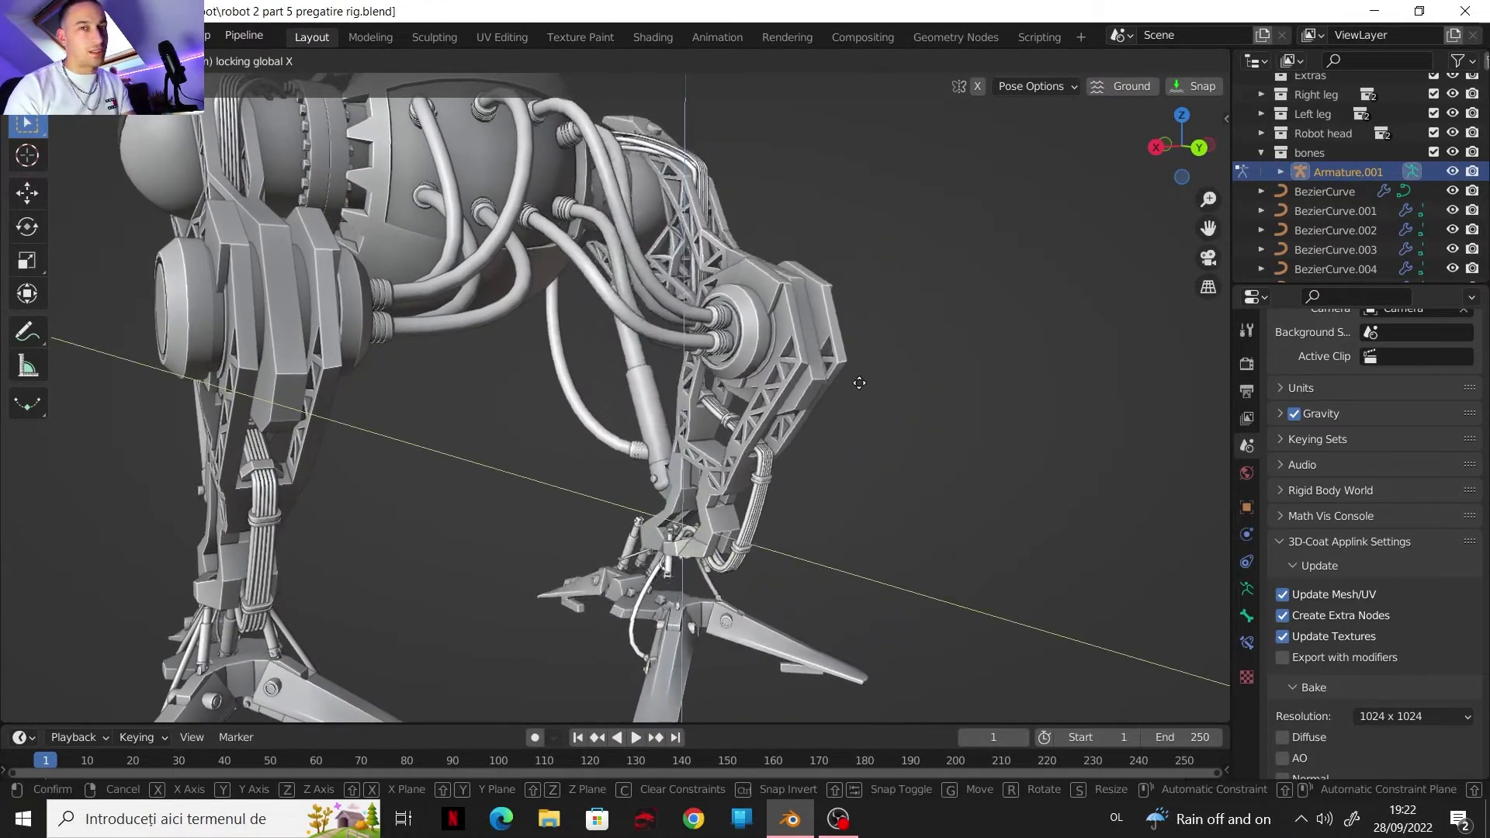
{"action": "right_click", "coordinate": [812, 276]}
Step: Return to Object Mode, show the overlays again and hide Armature.001 in the viewport
{"action": "scroll", "coordinate": [811, 275], "scroll_direction": "down", "scroll_amount": 5}
{"action": "middle_click_drag", "start_coordinate": [812, 274], "coordinate": [536, 349]}
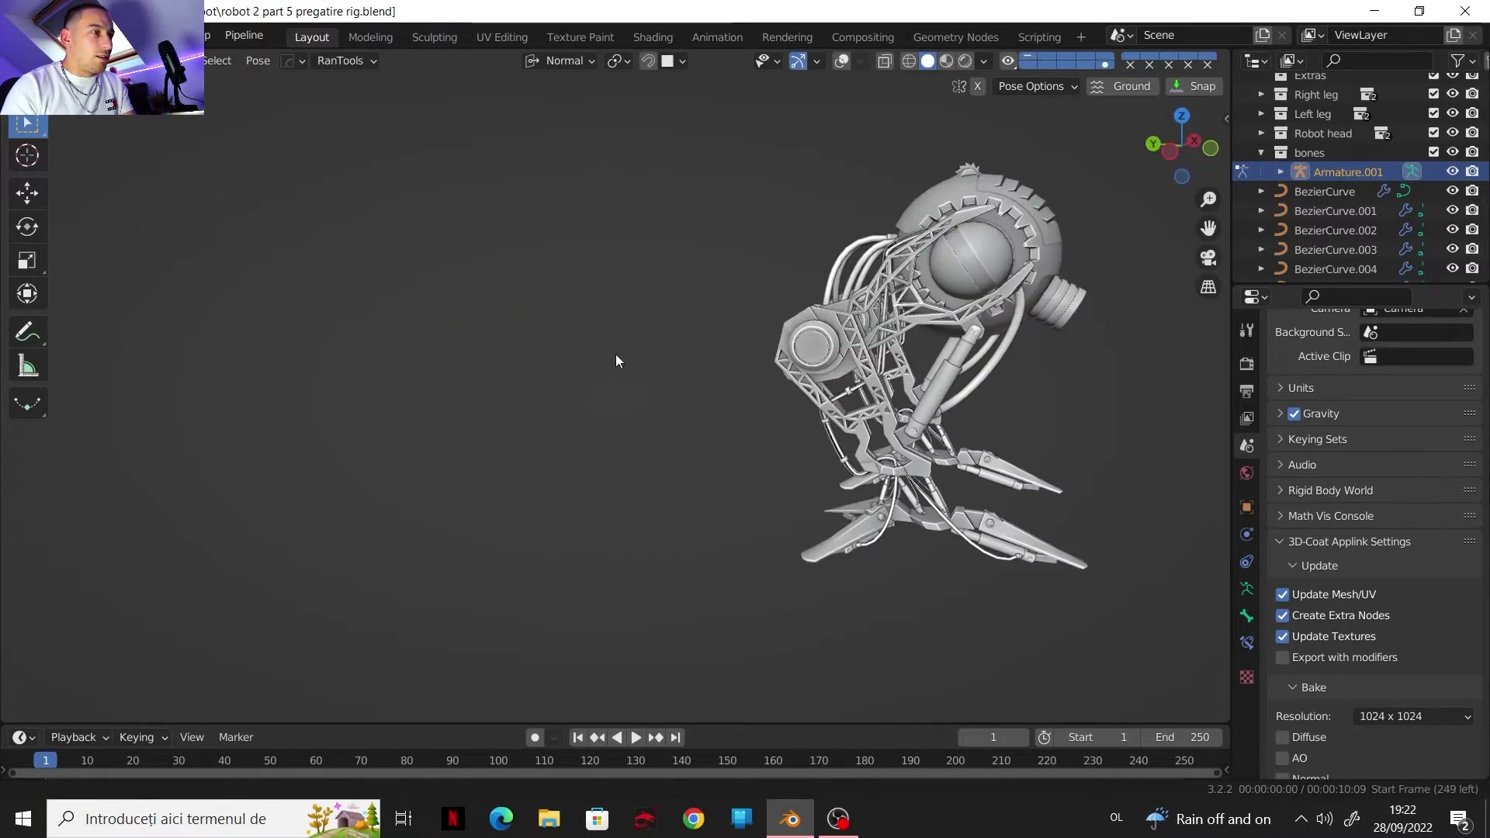
{"action": "middle_click_drag", "start_coordinate": [854, 396], "coordinate": [602, 342], "text": "shift"}
{"action": "scroll", "coordinate": [654, 435], "scroll_direction": "up", "scroll_amount": 4}
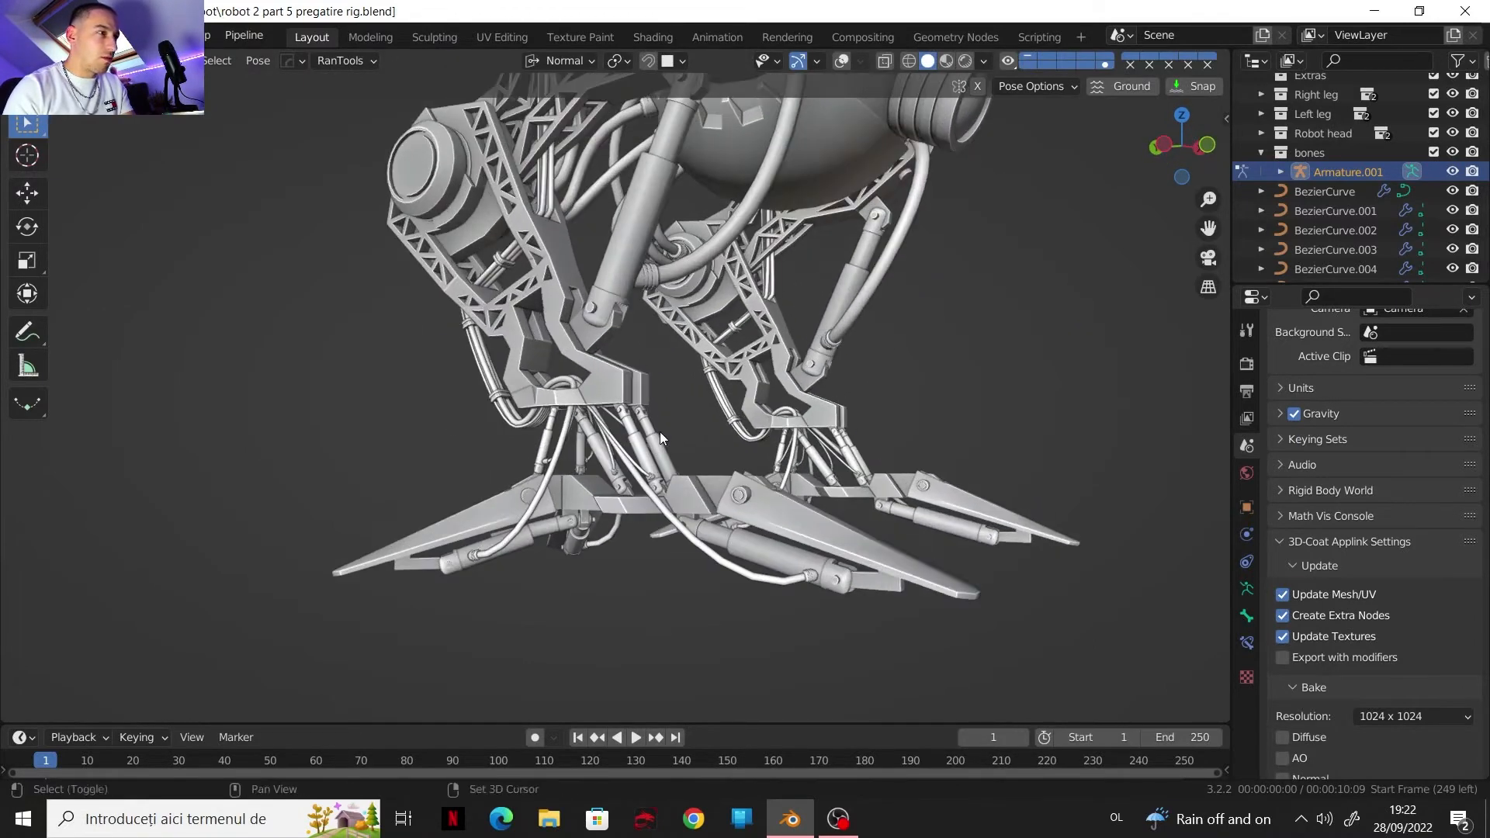
{"action": "middle_click_drag", "start_coordinate": [660, 431], "coordinate": [650, 523]}
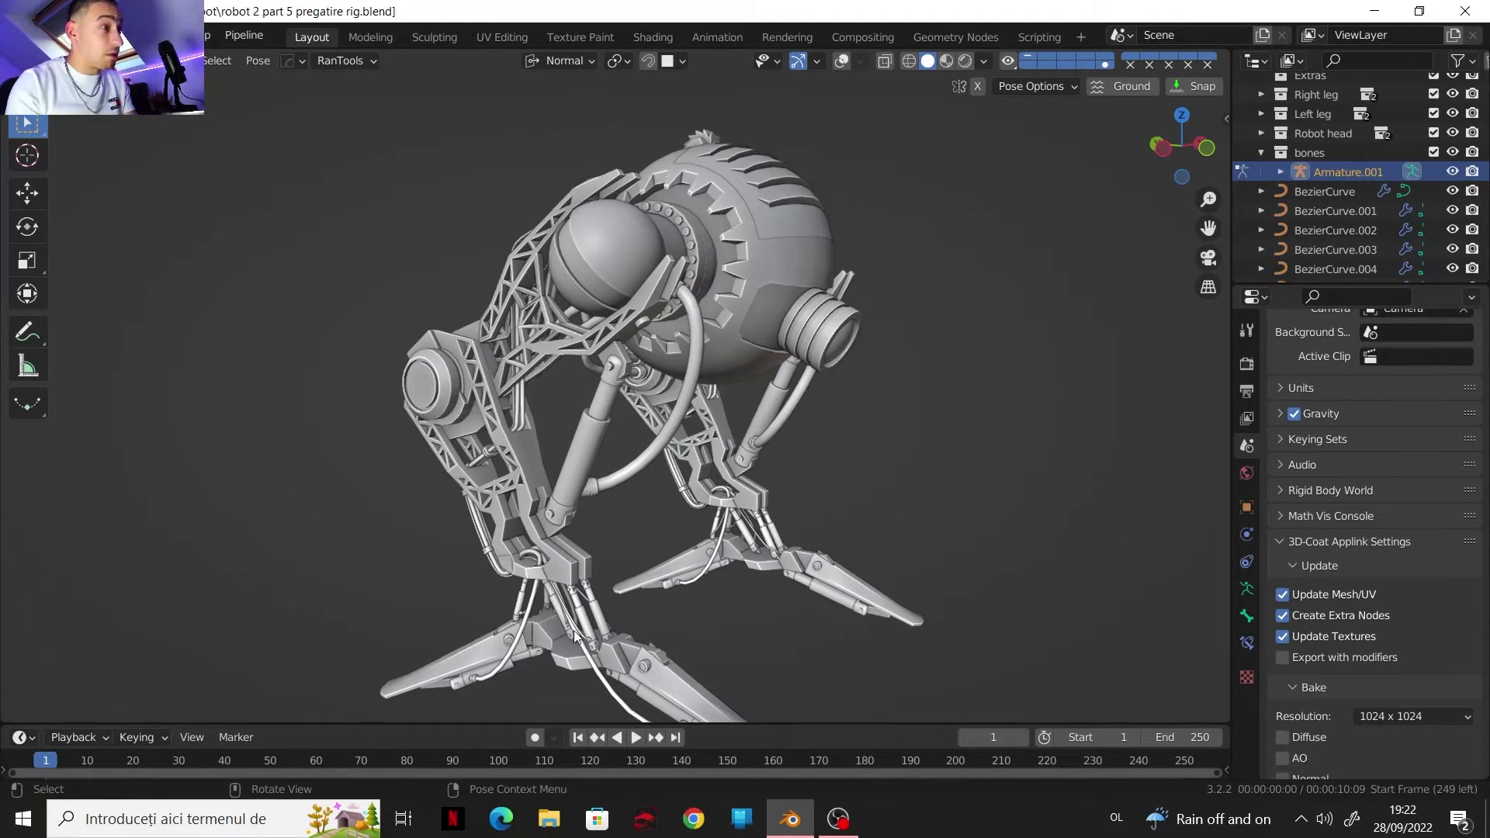
{"action": "scroll", "coordinate": [716, 427], "scroll_direction": "up", "scroll_amount": 3}
{"action": "middle_click_drag", "start_coordinate": [725, 318], "coordinate": [622, 571]}
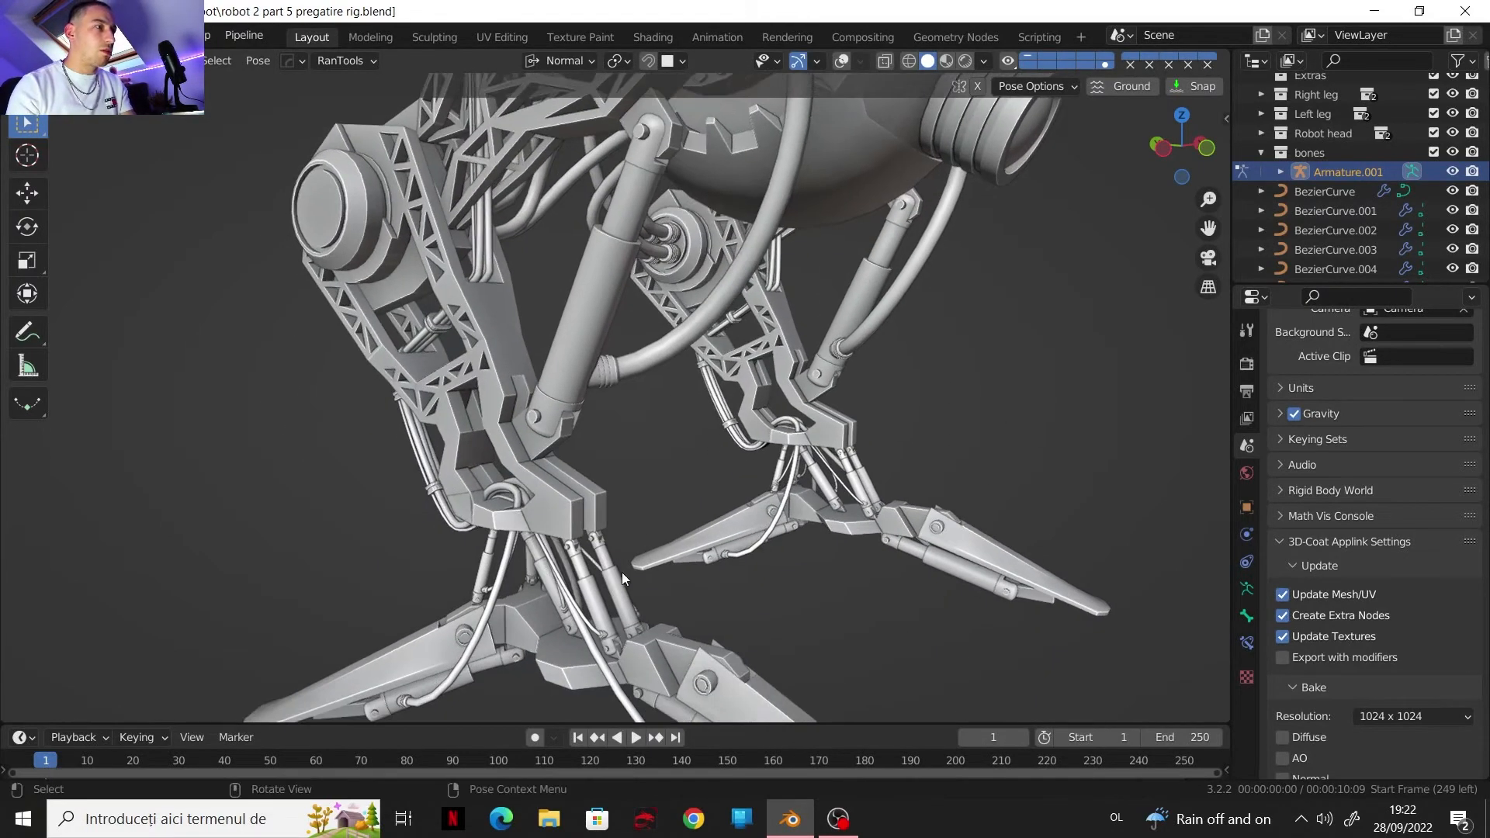
{"action": "left_click", "coordinate": [97, 61]}
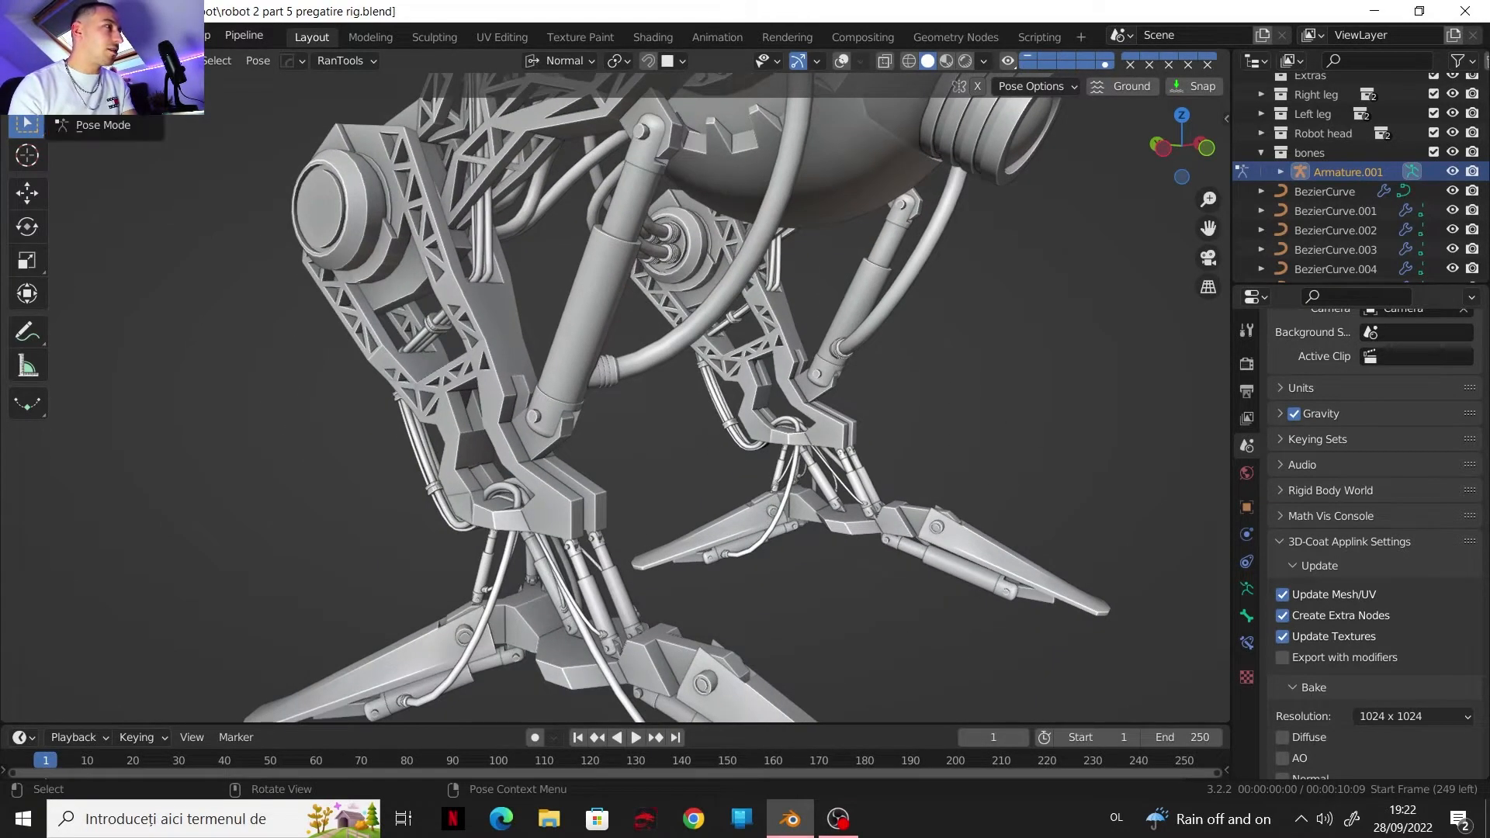
{"action": "left_click", "coordinate": [103, 84]}
{"action": "left_click", "coordinate": [898, 61]}
{"action": "key", "text": "KP_Decimal"}
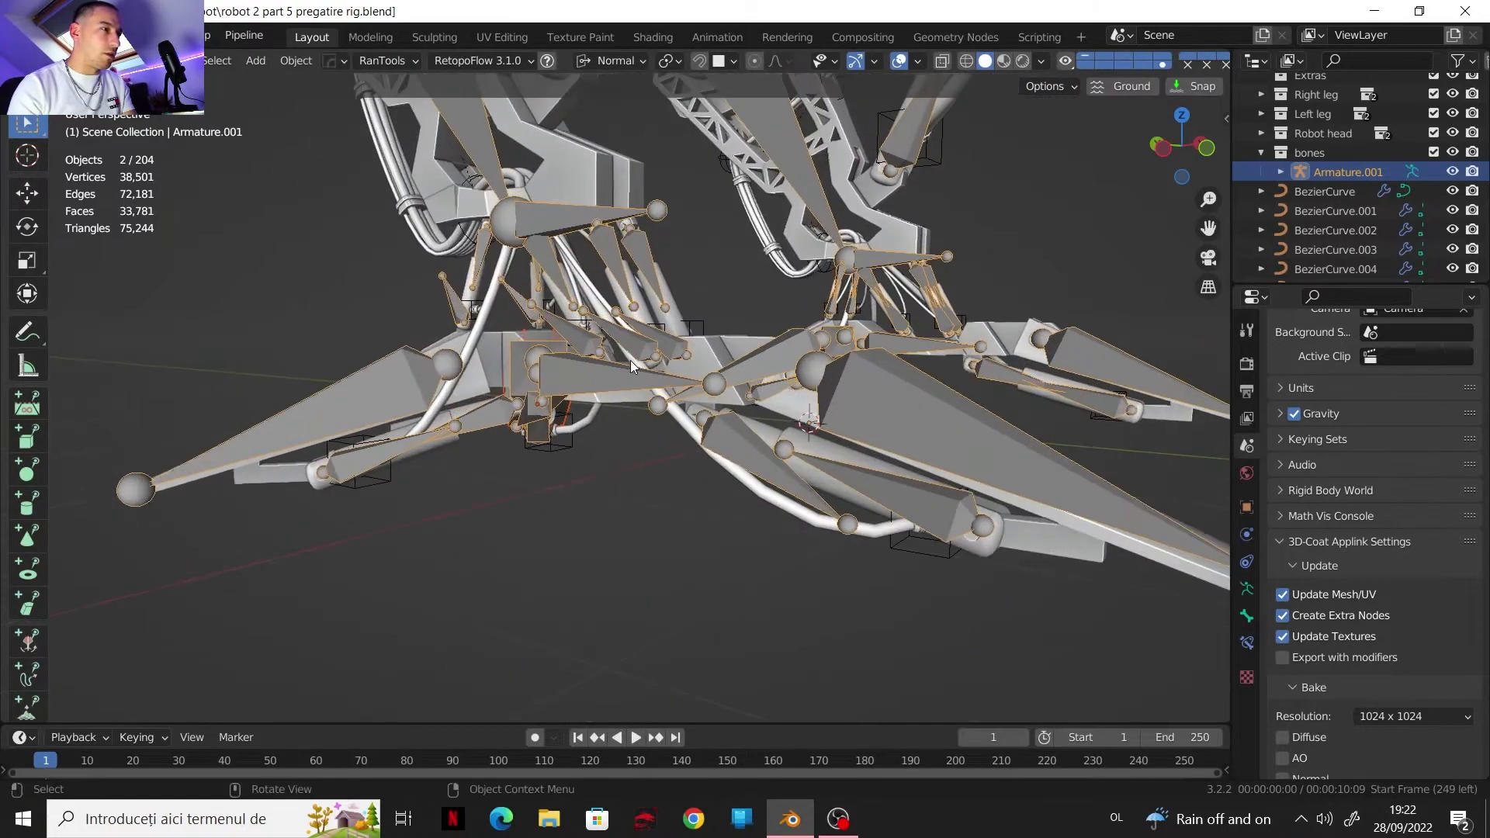
{"action": "left_click", "coordinate": [1452, 172]}
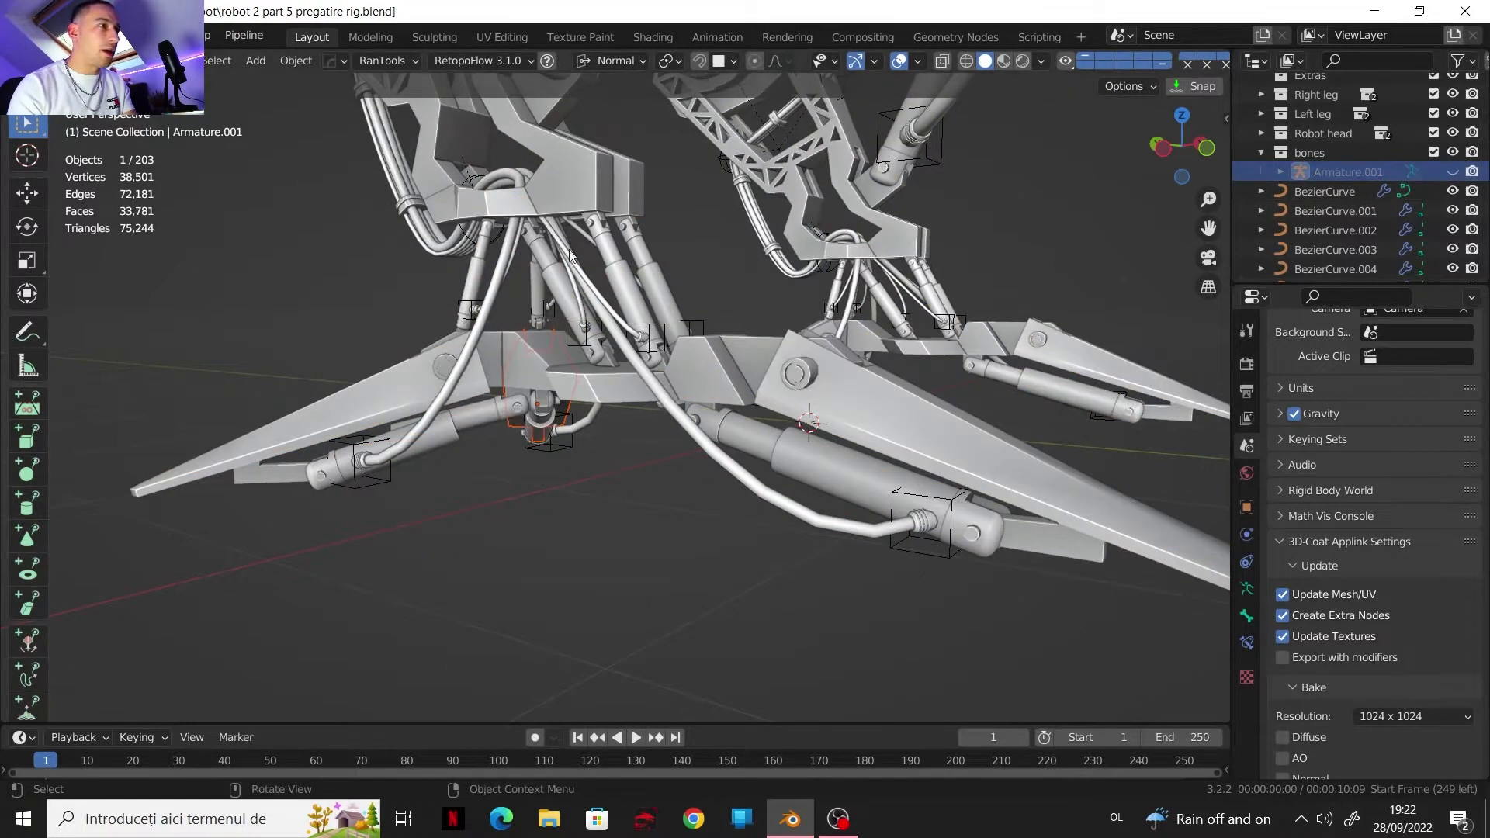
Step: Select the ankle piston top joints, including Cylinder.029, test-move them and cancel the move
{"action": "left_click", "coordinate": [593, 230]}
{"action": "scroll", "coordinate": [632, 333], "scroll_direction": "up", "scroll_amount": 4}
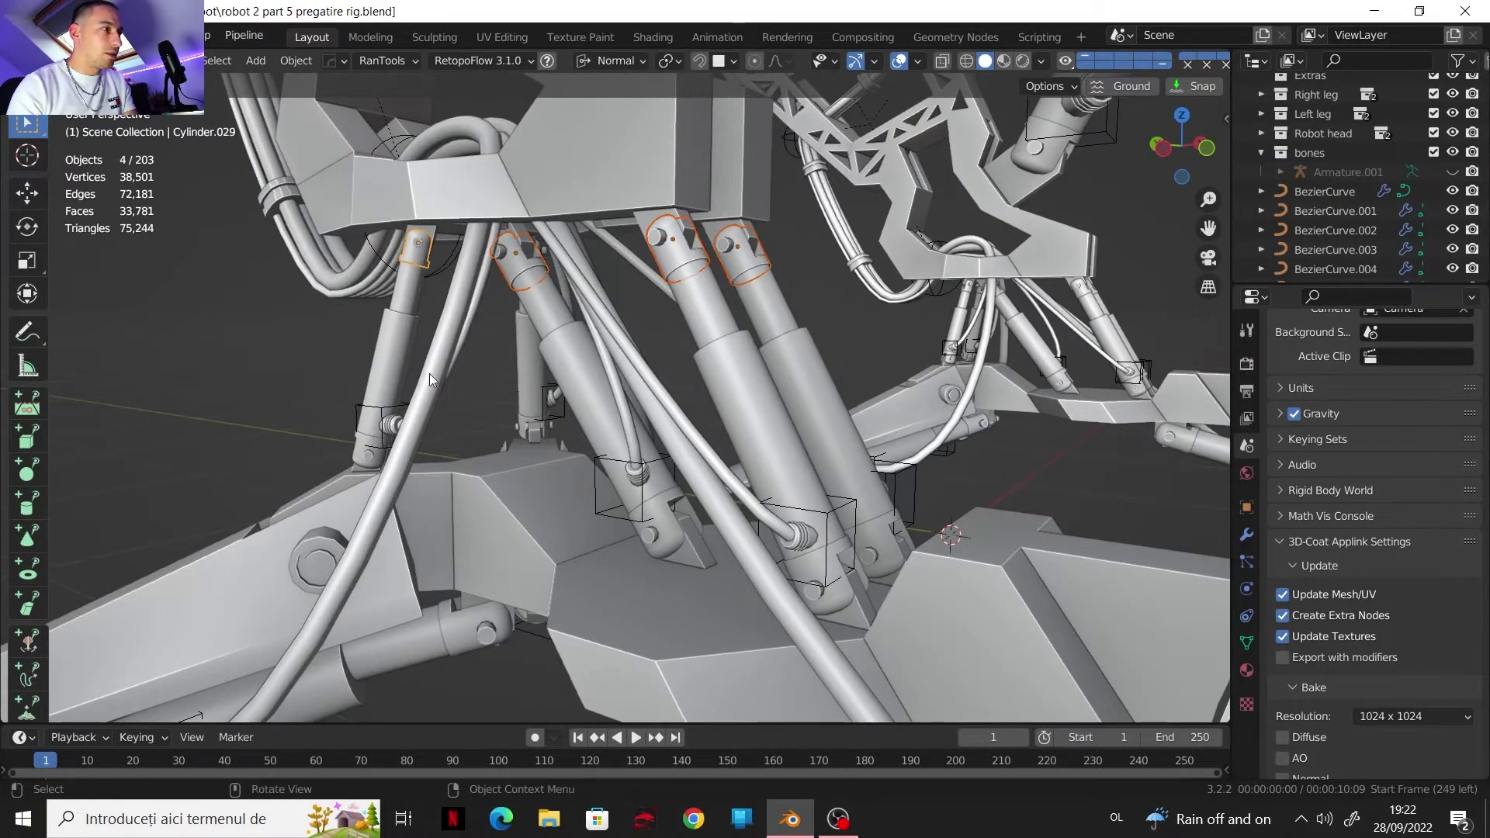
{"action": "key", "text": "g"}
{"action": "right_click", "coordinate": [462, 324]}
{"action": "scroll", "coordinate": [749, 370], "scroll_direction": "down", "scroll_amount": 3}
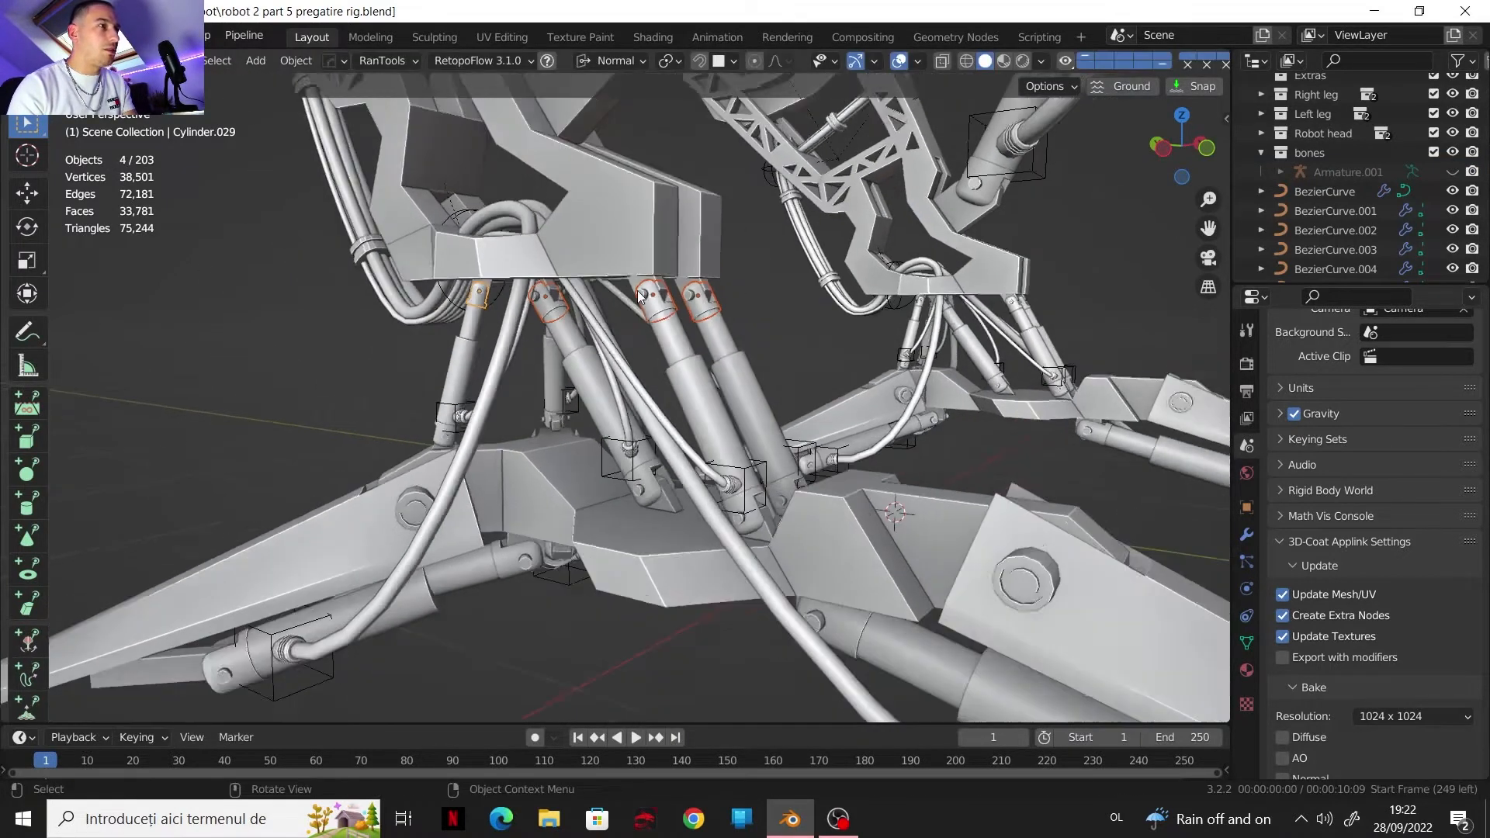
{"action": "scroll", "coordinate": [761, 303], "scroll_direction": "down", "scroll_amount": 4}
{"action": "scroll", "coordinate": [621, 310], "scroll_direction": "up", "scroll_amount": 4}
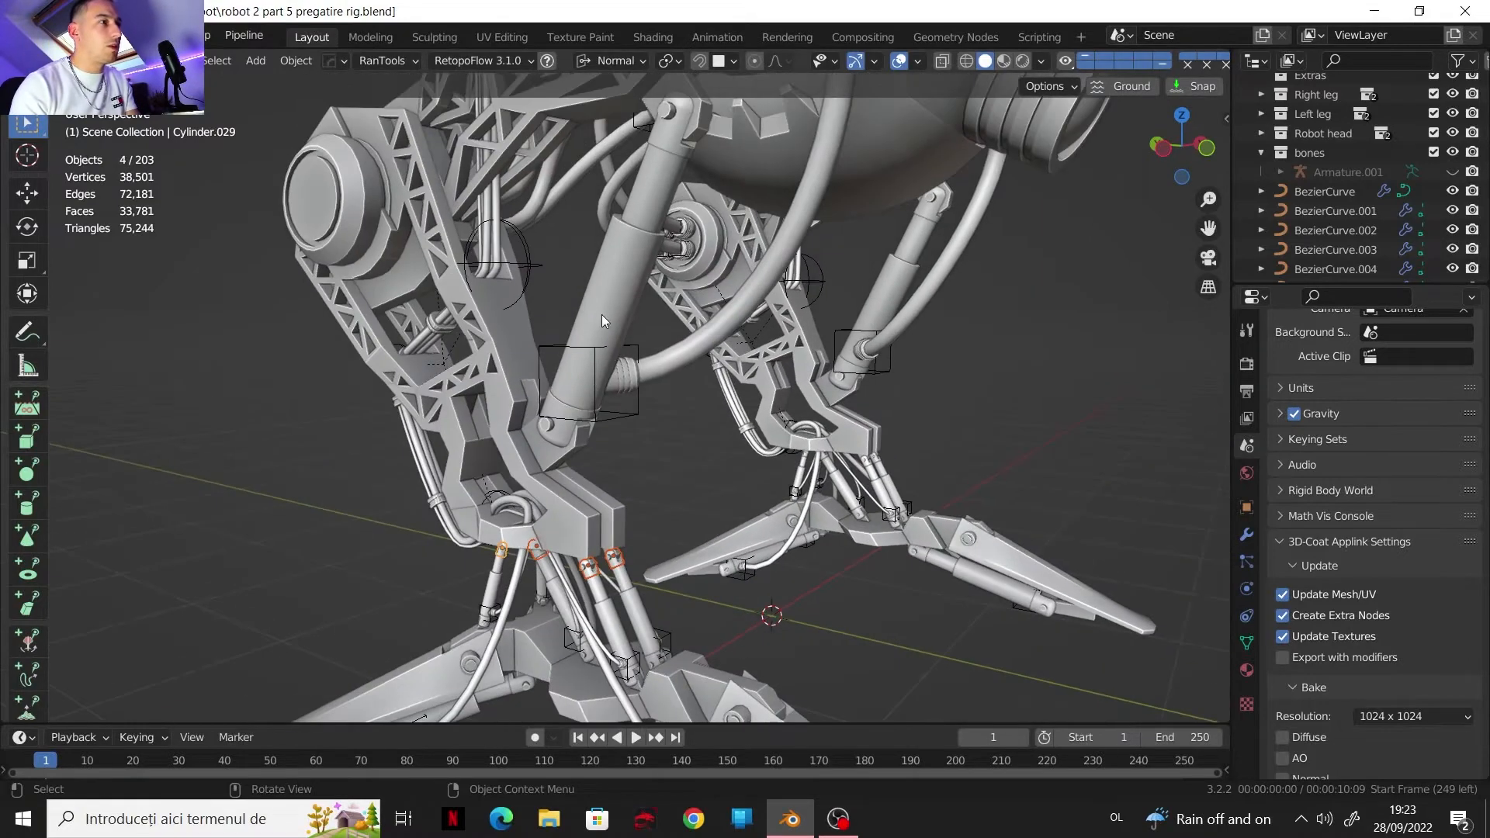
Step: Check the upper-leg piston parts and Sphere.006 beside the head by selecting them in turn
{"action": "left_click", "coordinate": [665, 124], "text": "shift"}
{"action": "left_click", "coordinate": [611, 274], "text": "shift"}
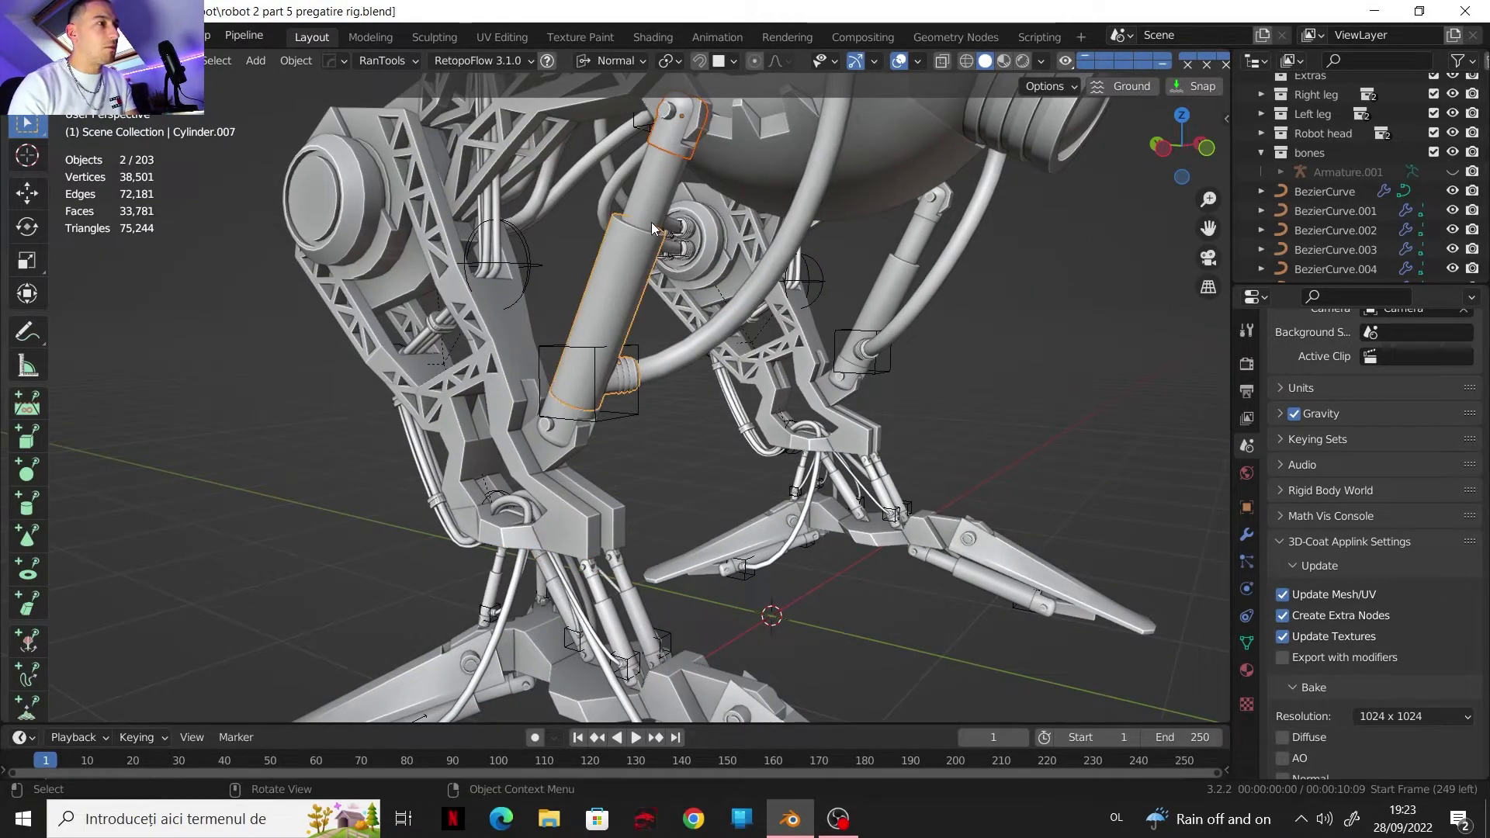
{"action": "left_click", "coordinate": [650, 208]}
{"action": "left_click", "coordinate": [704, 427]}
{"action": "scroll", "coordinate": [703, 427], "scroll_direction": "down", "scroll_amount": 2}
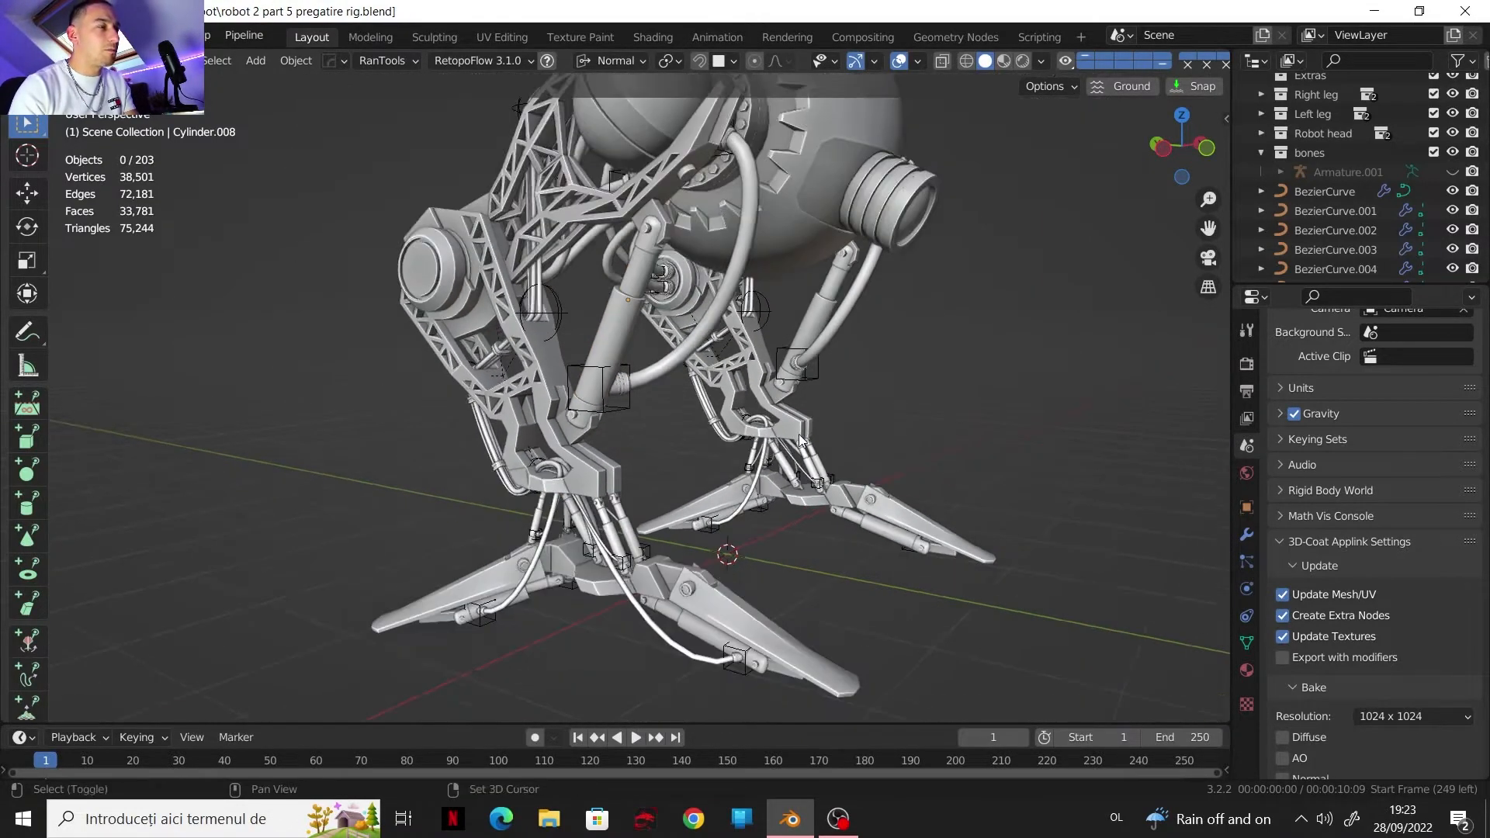
{"action": "middle_click_drag", "start_coordinate": [819, 413], "coordinate": [580, 349], "text": "shift"}
{"action": "left_click", "coordinate": [630, 245]}
{"action": "middle_click_drag", "start_coordinate": [630, 247], "coordinate": [793, 407]}
{"action": "scroll", "coordinate": [775, 508], "scroll_direction": "up", "scroll_amount": 2}
{"action": "scroll", "coordinate": [641, 360], "scroll_direction": "up", "scroll_amount": 1}
{"action": "scroll", "coordinate": [644, 360], "scroll_direction": "up", "scroll_amount": 1}
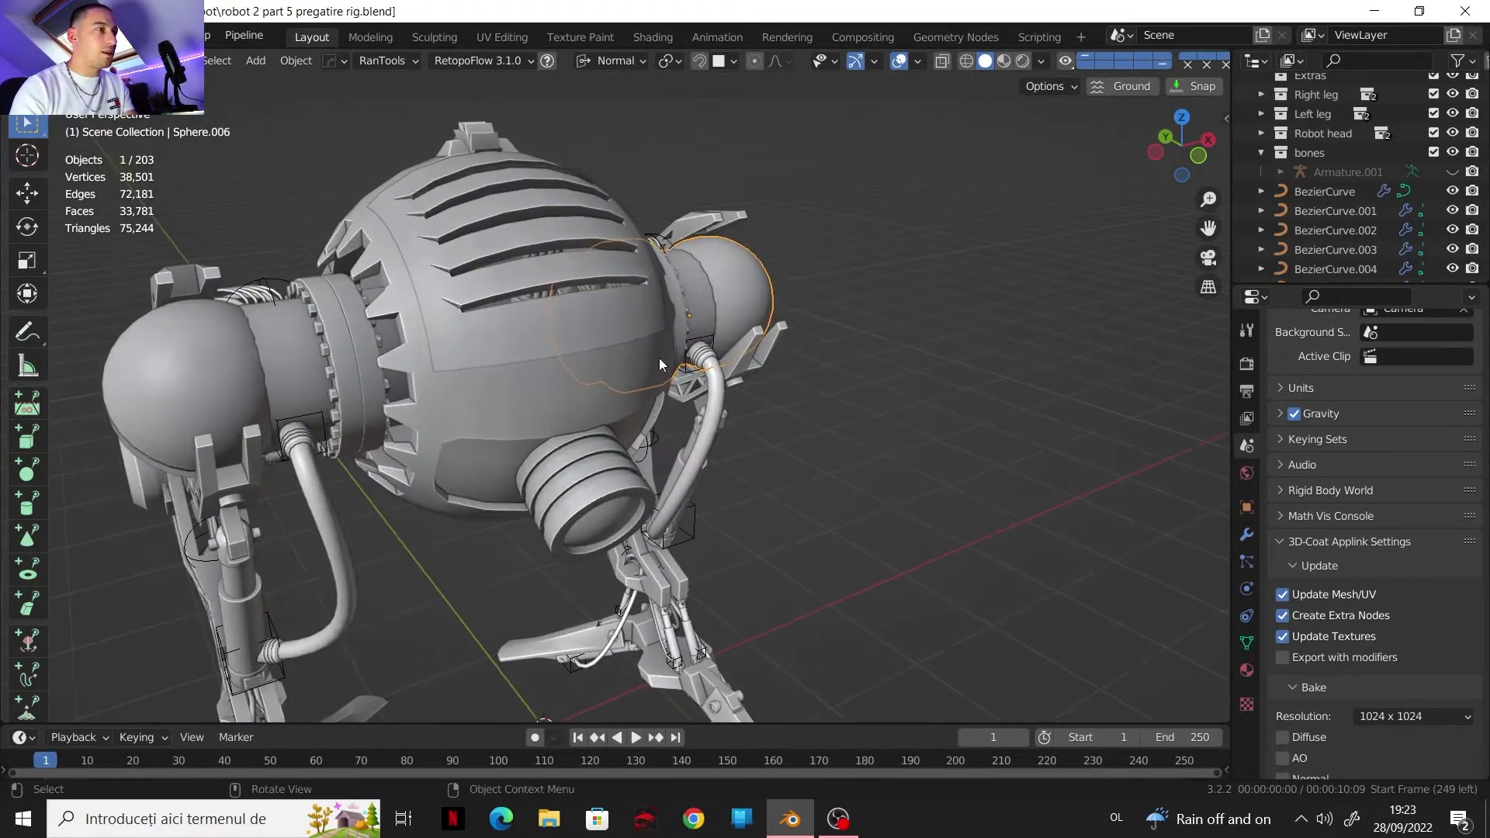
Step: Show Armature.001 again and parent the Head mesh to the bone named Bone, using the Bone parent type
{"action": "left_click", "coordinate": [1452, 172]}
{"action": "middle_click_drag", "start_coordinate": [495, 399], "coordinate": [492, 557]}
{"action": "left_click", "coordinate": [501, 435]}
{"action": "left_click", "coordinate": [431, 441]}
{"action": "scroll", "coordinate": [603, 342], "scroll_direction": "up", "scroll_amount": 2}
{"action": "middle_click_drag", "start_coordinate": [603, 342], "coordinate": [509, 437]}
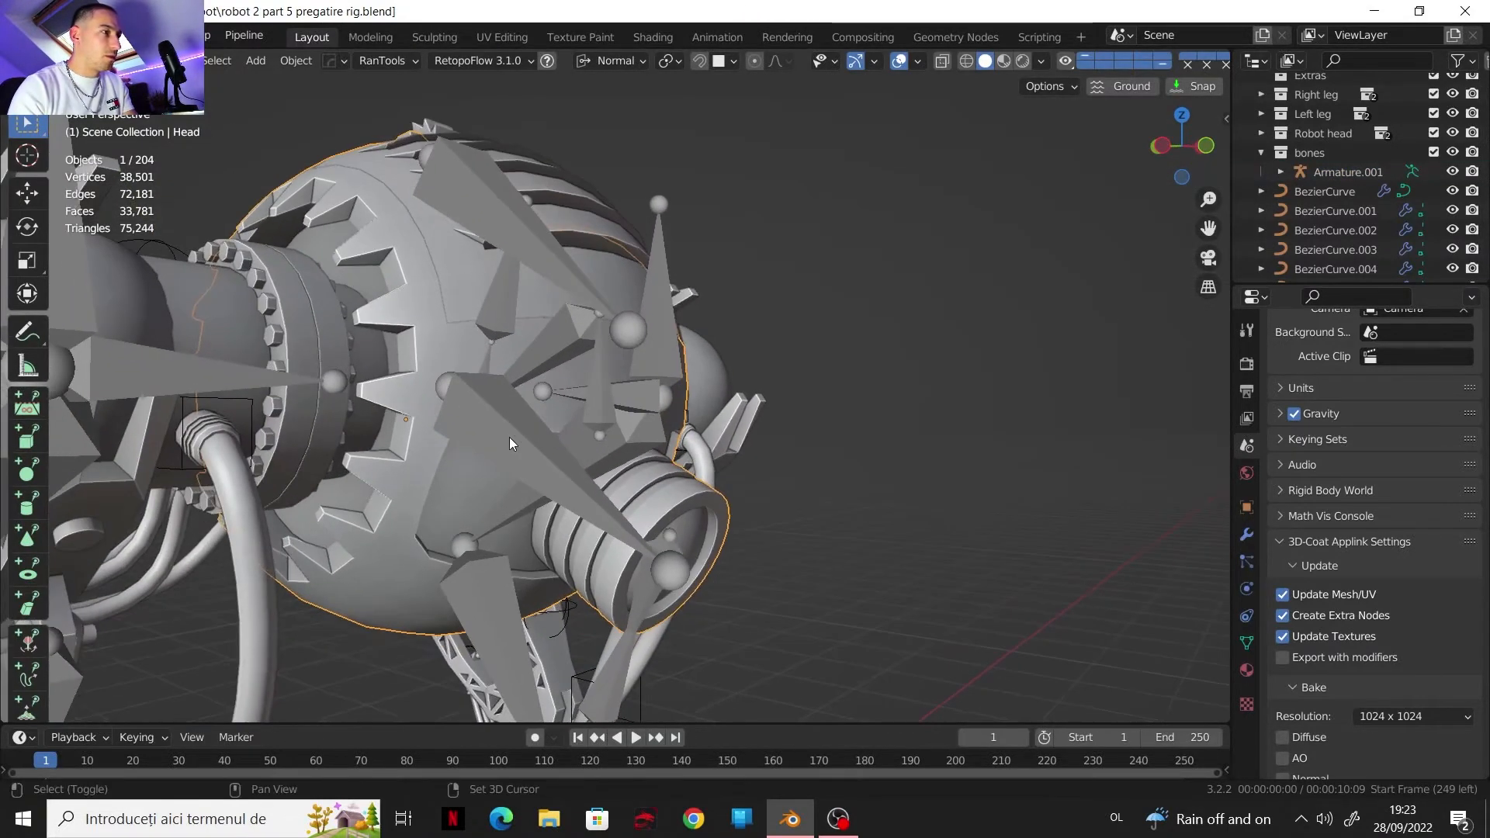
{"action": "left_click", "coordinate": [509, 436], "text": "shift"}
{"action": "left_click", "coordinate": [99, 125]}
{"action": "key", "text": "ctrl+p"}
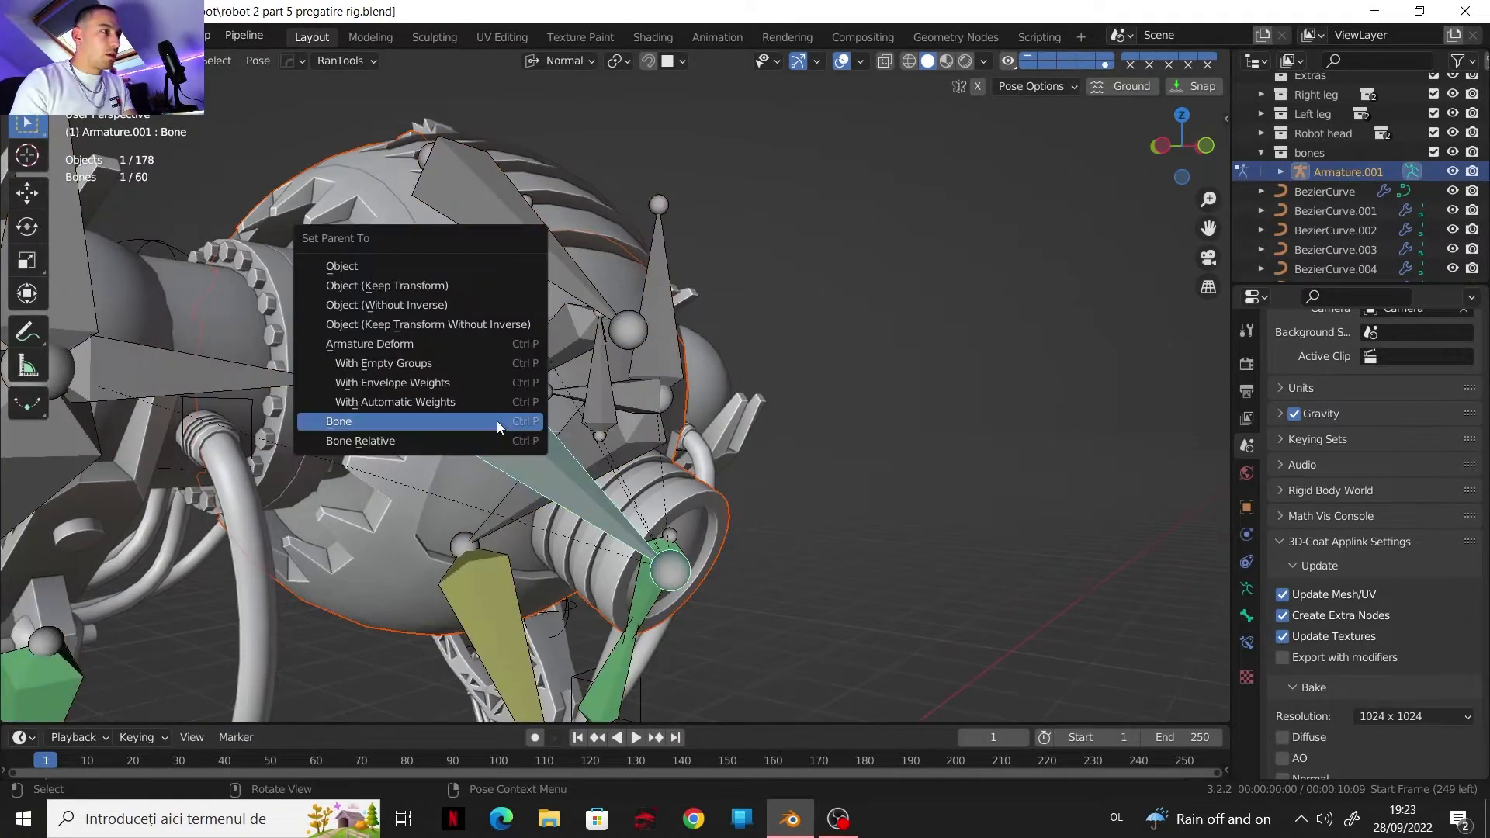
{"action": "left_click", "coordinate": [497, 421]}
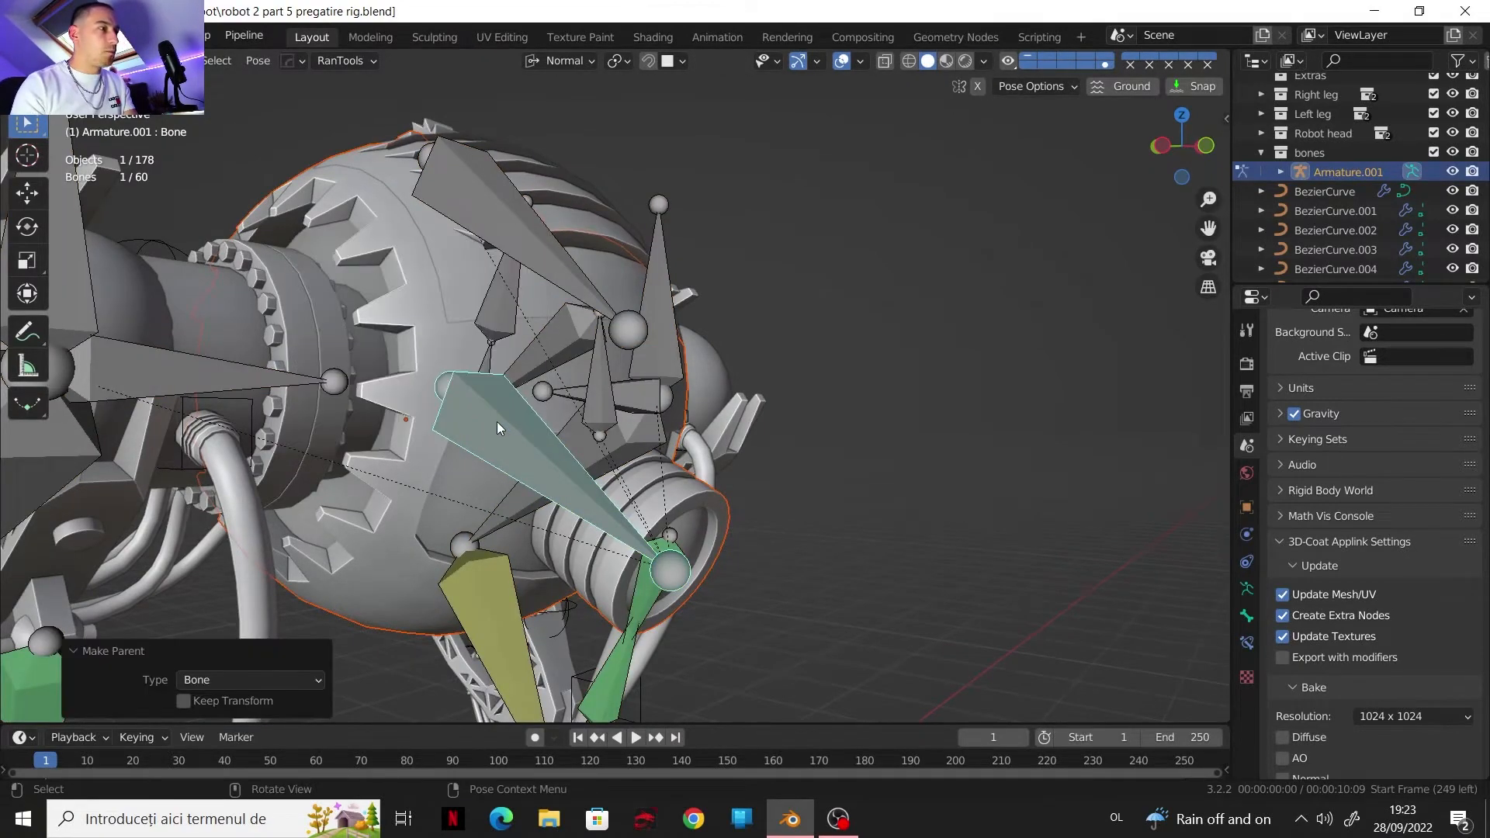
Step: Back in Object Mode, test-move the slatted head cover Sphere.003, cancel the move, and parent the cover to Bone.001 with the Bone type
{"action": "key", "text": "ctrl+Tab"}
{"action": "middle_click_drag", "start_coordinate": [537, 383], "coordinate": [491, 370]}
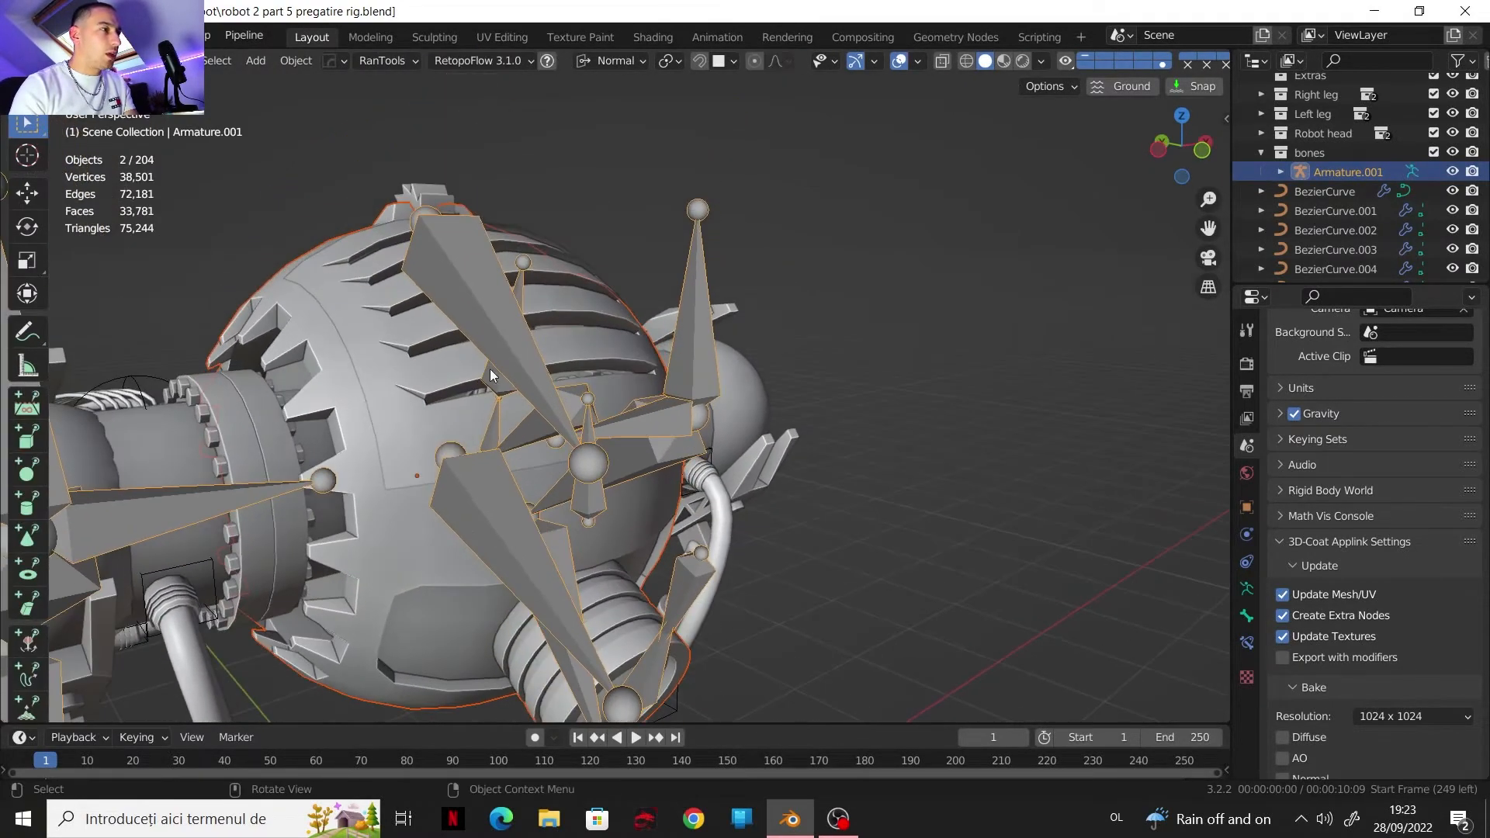
{"action": "left_click", "coordinate": [379, 391]}
{"action": "key", "text": "g"}
{"action": "right_click", "coordinate": [482, 285]}
{"action": "left_click", "coordinate": [472, 282], "text": "shift"}
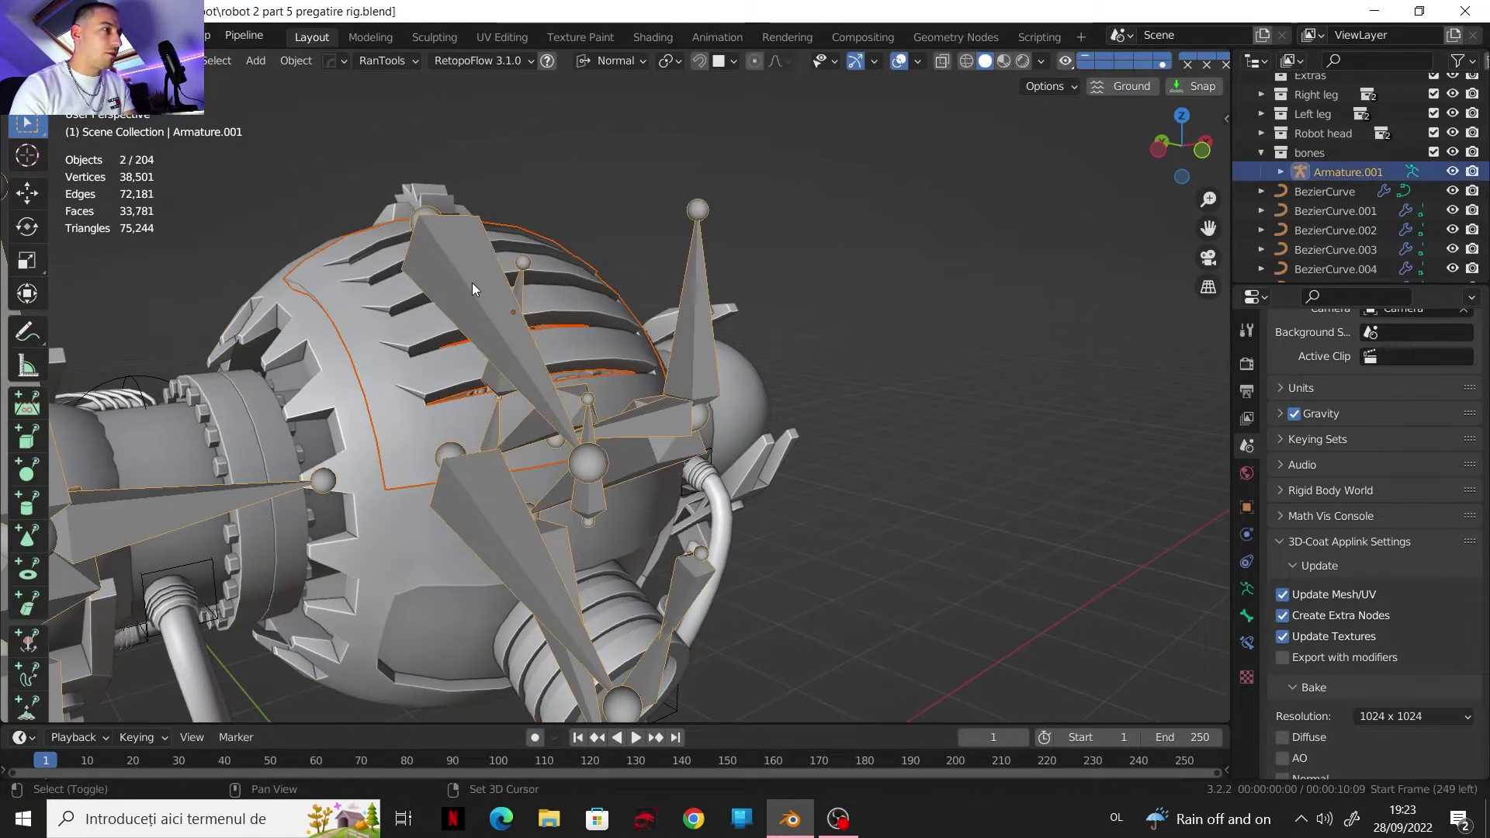
{"action": "left_click", "coordinate": [124, 121]}
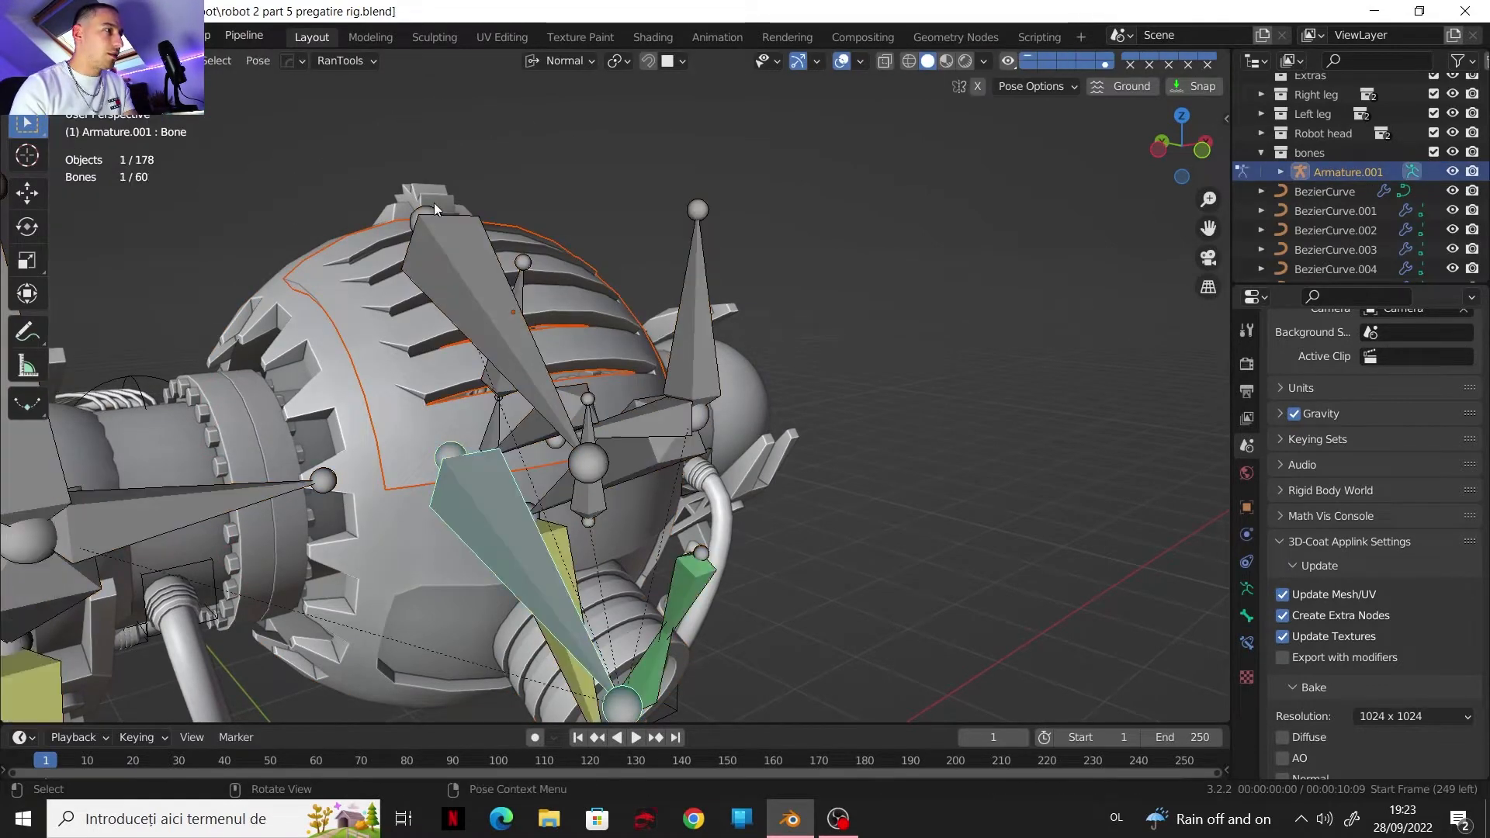
{"action": "left_click", "coordinate": [433, 273]}
{"action": "key", "text": "ctrl+p"}
{"action": "left_click", "coordinate": [433, 271]}
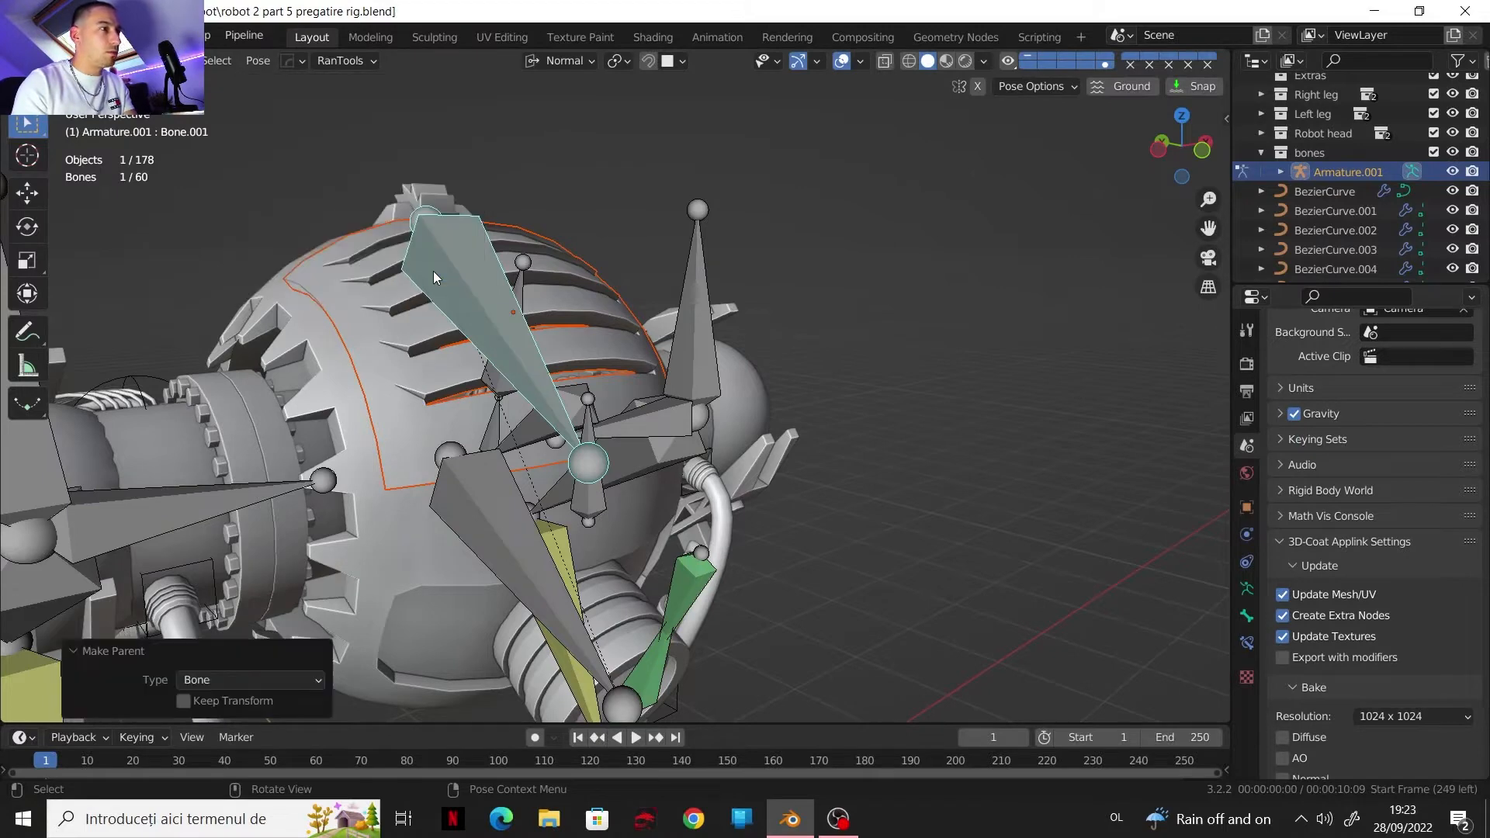
Step: Return to Object Mode and hide the slatted head cover Sphere.003 to expose the gun inside the head
{"action": "key", "text": "ctrl+Tab"}
{"action": "left_click", "coordinate": [444, 350]}
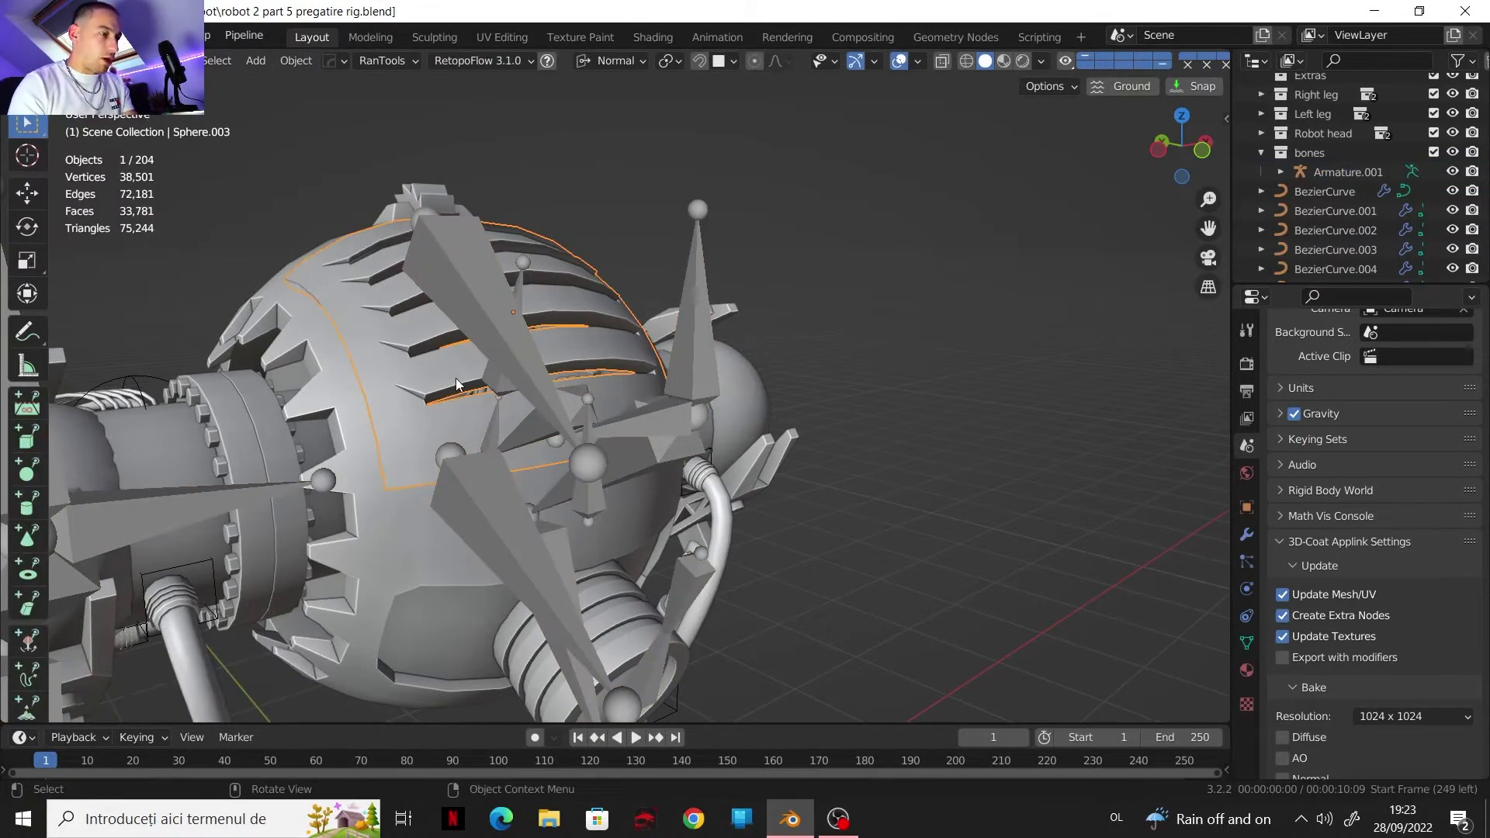
{"action": "key", "text": "h"}
Step: Test-move the round gun base Cylinder.074 inside the head, cancel the move, and parent the base to Bone.002 with the Bone type
{"action": "middle_click_drag", "start_coordinate": [520, 375], "coordinate": [475, 525]}
{"action": "scroll", "coordinate": [598, 483], "scroll_direction": "up", "scroll_amount": 5}
{"action": "left_click", "coordinate": [463, 590]}
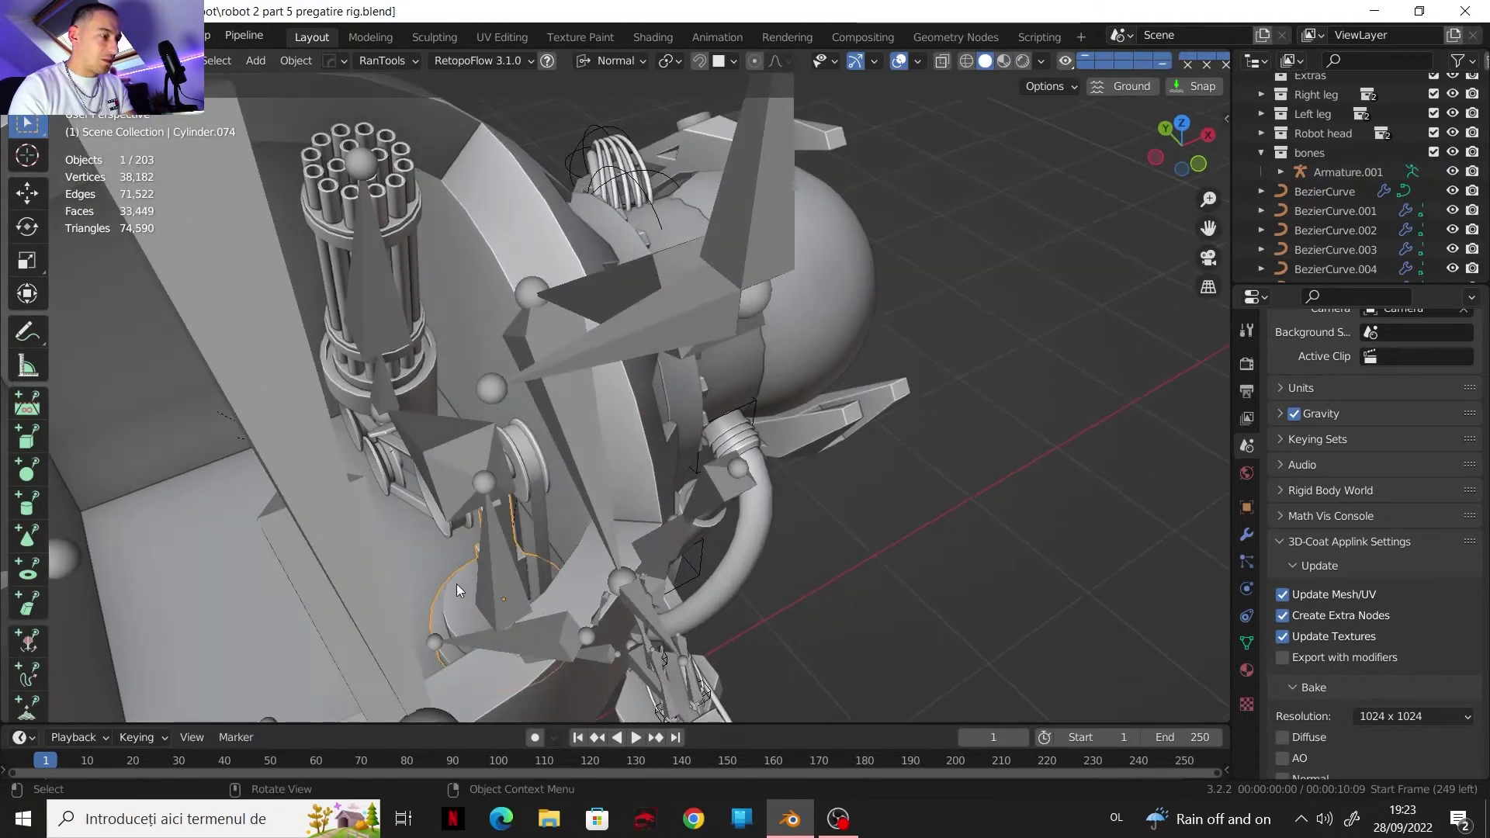
{"action": "key", "text": "g"}
{"action": "key", "text": "Escape"}
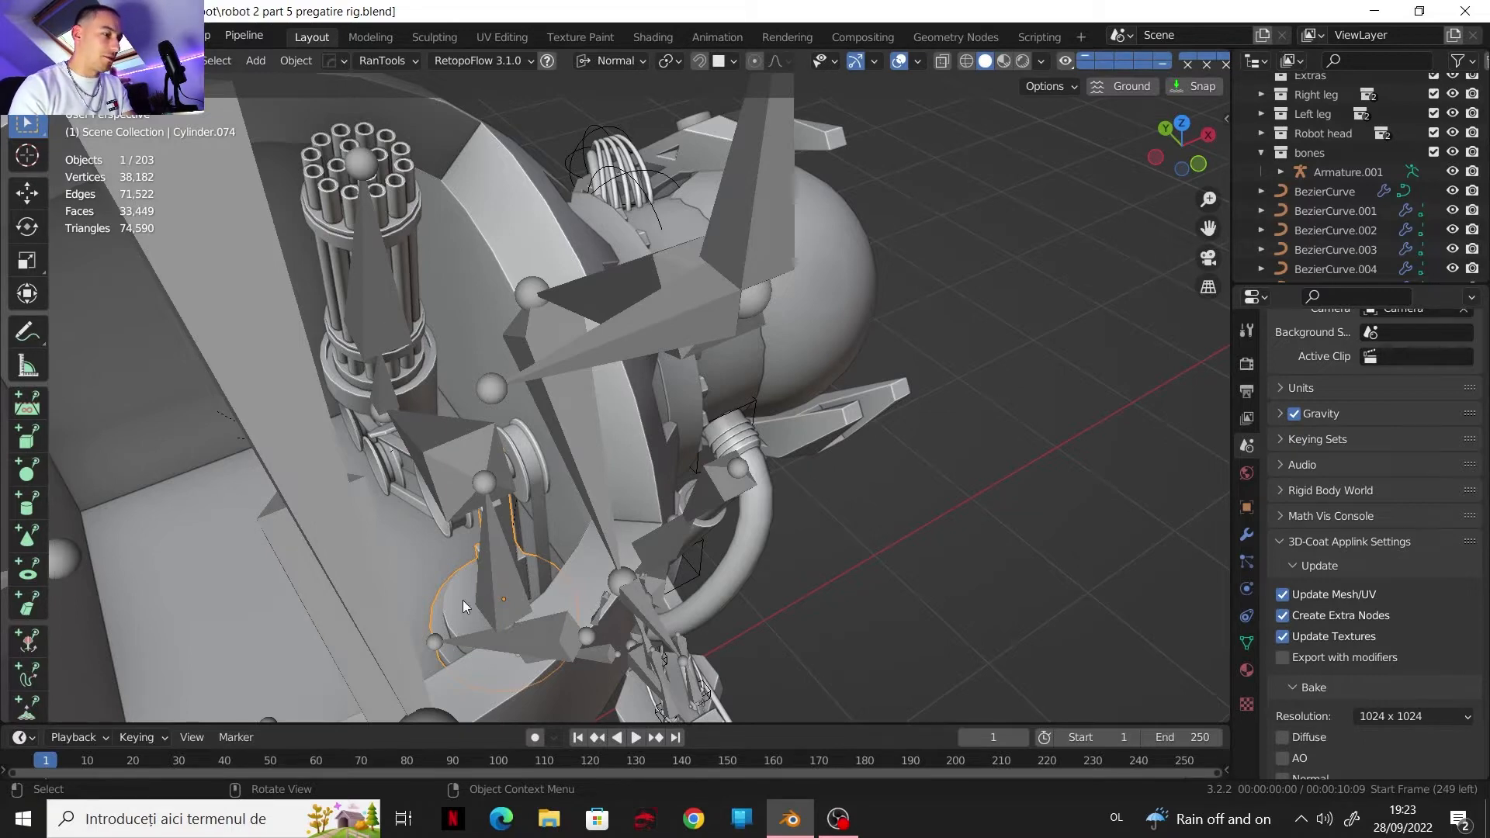
{"action": "left_click", "coordinate": [87, 61]}
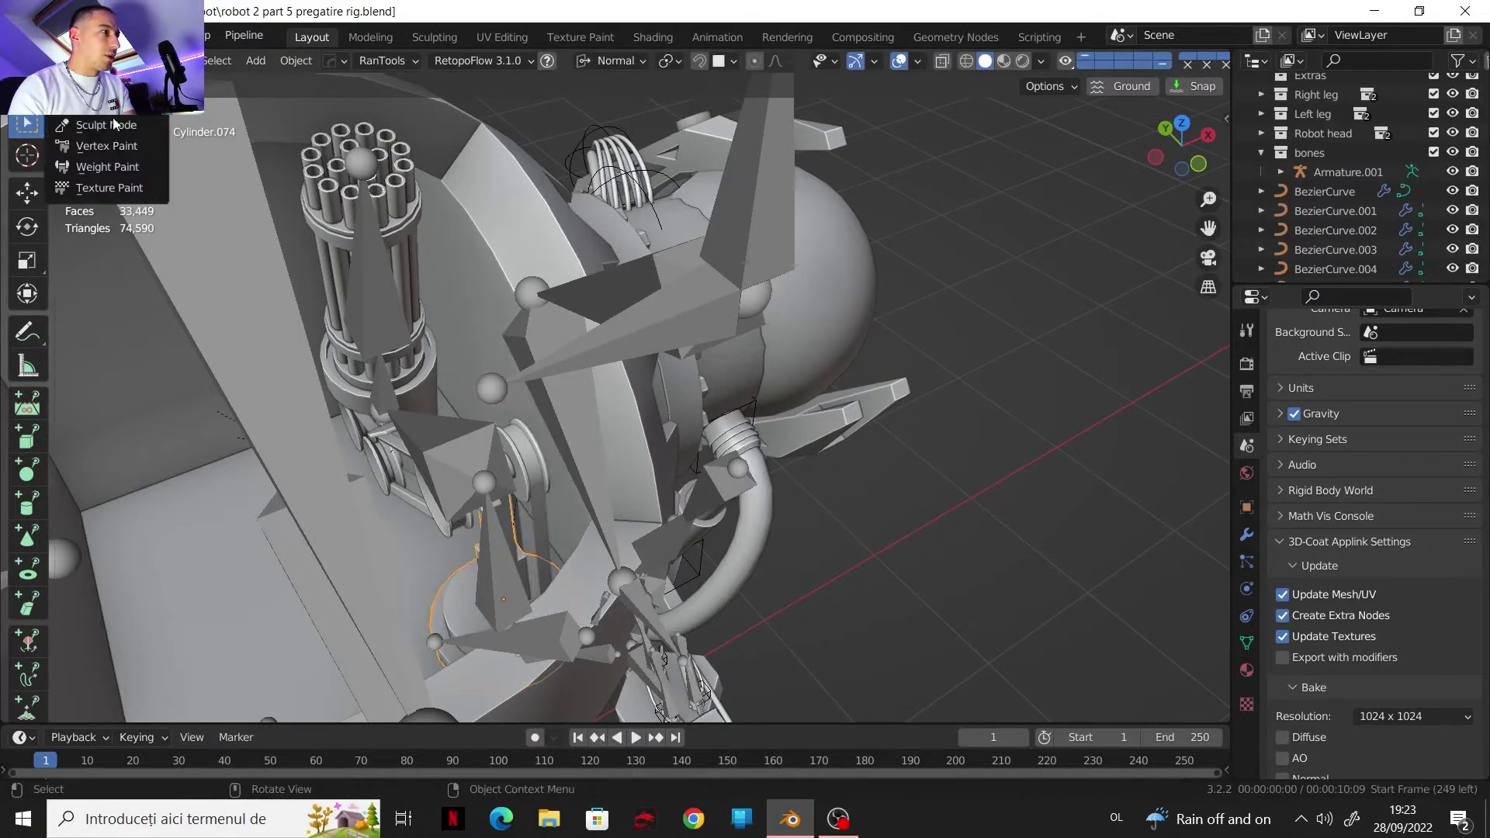
{"action": "left_click", "coordinate": [488, 548], "text": "shift"}
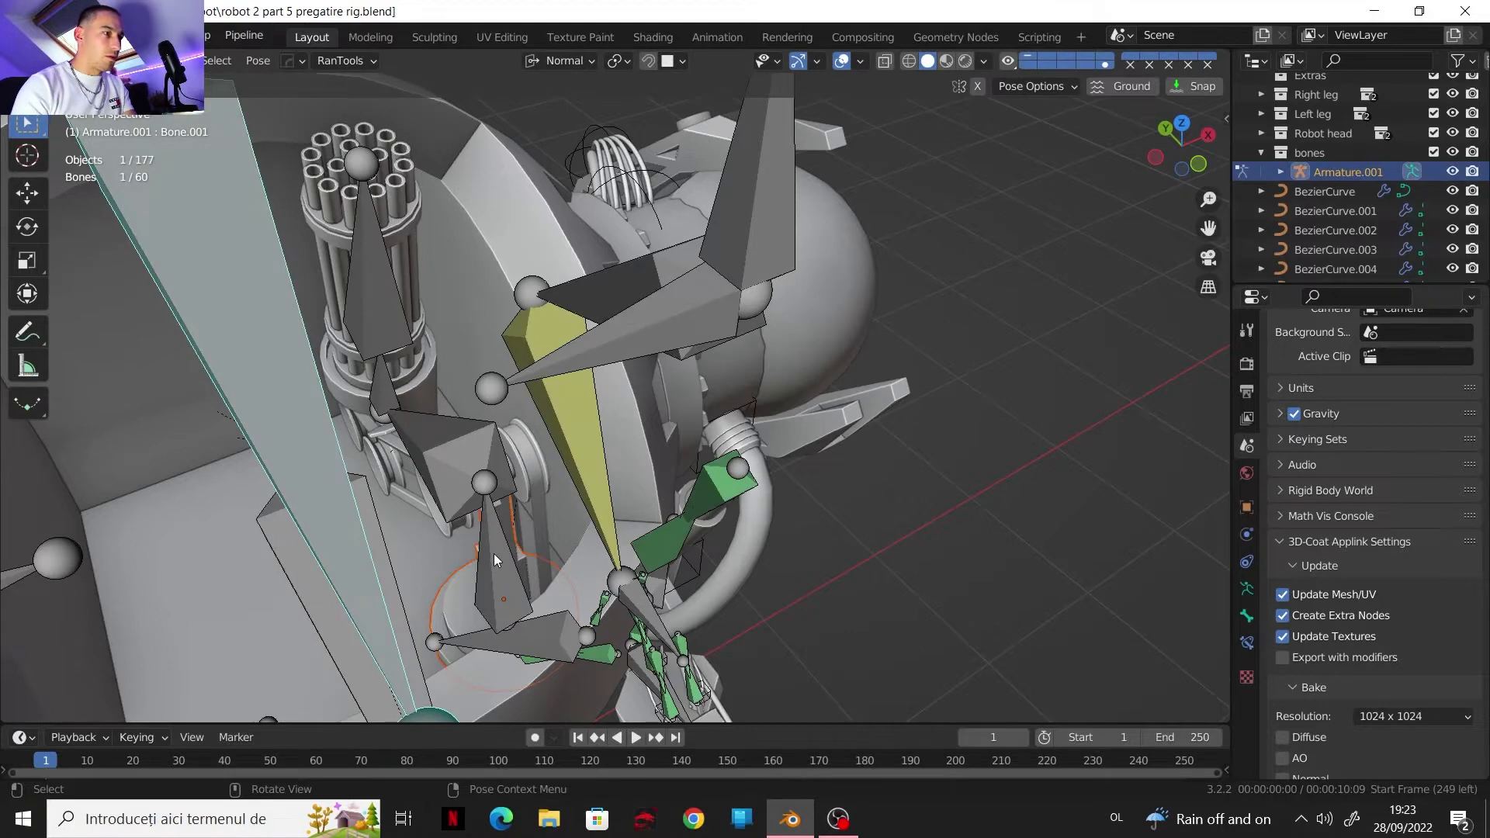
{"action": "left_click", "coordinate": [494, 553]}
{"action": "key", "text": "ctrl+p"}
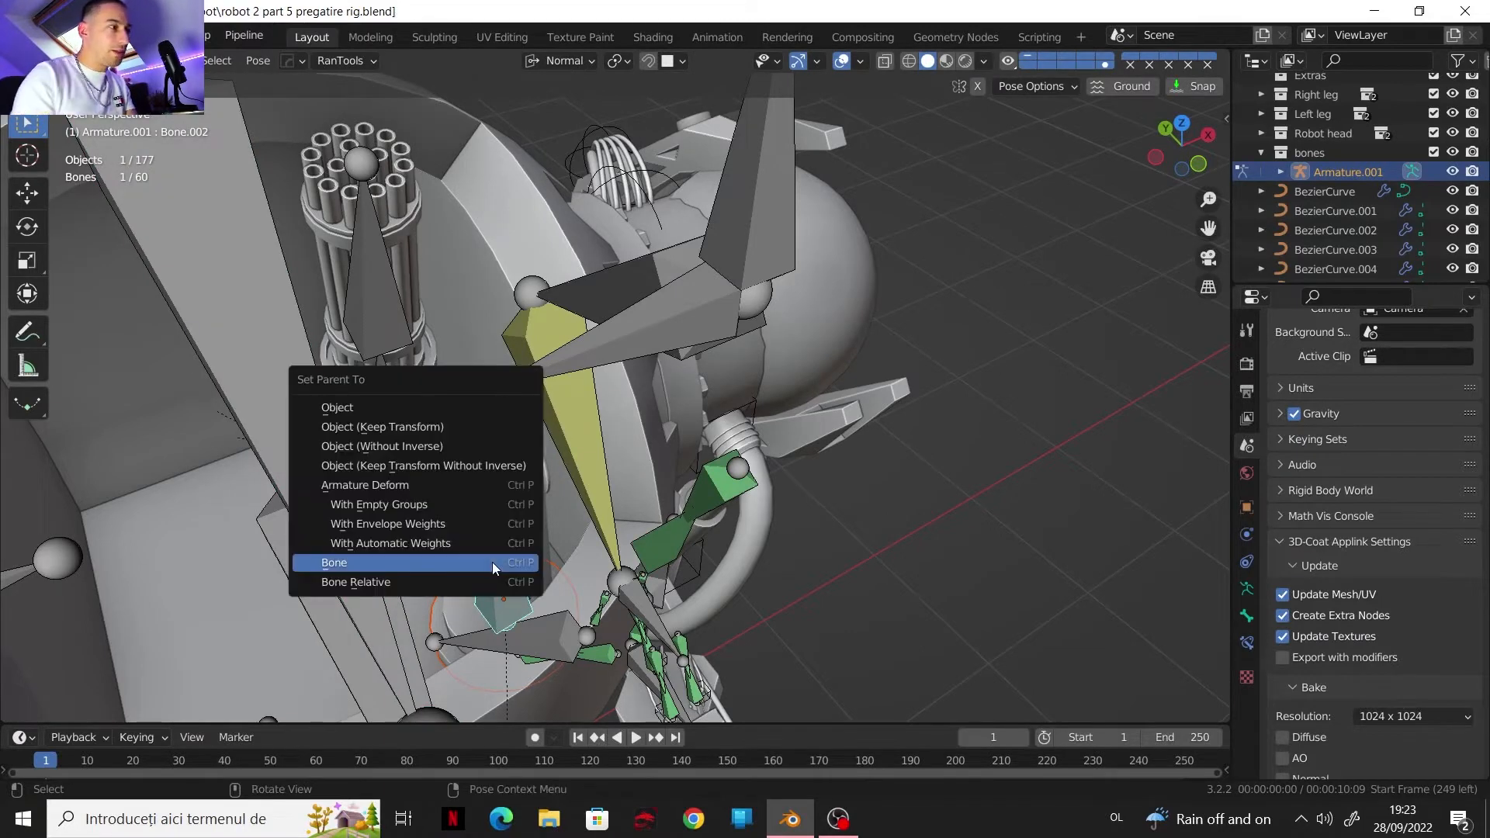
{"action": "left_click", "coordinate": [492, 562]}
Step: In Object Mode, select the gun arm piece Cube.024, test-move it and cancel the move
{"action": "key", "text": "ctrl+Tab"}
{"action": "left_click", "coordinate": [383, 466]}
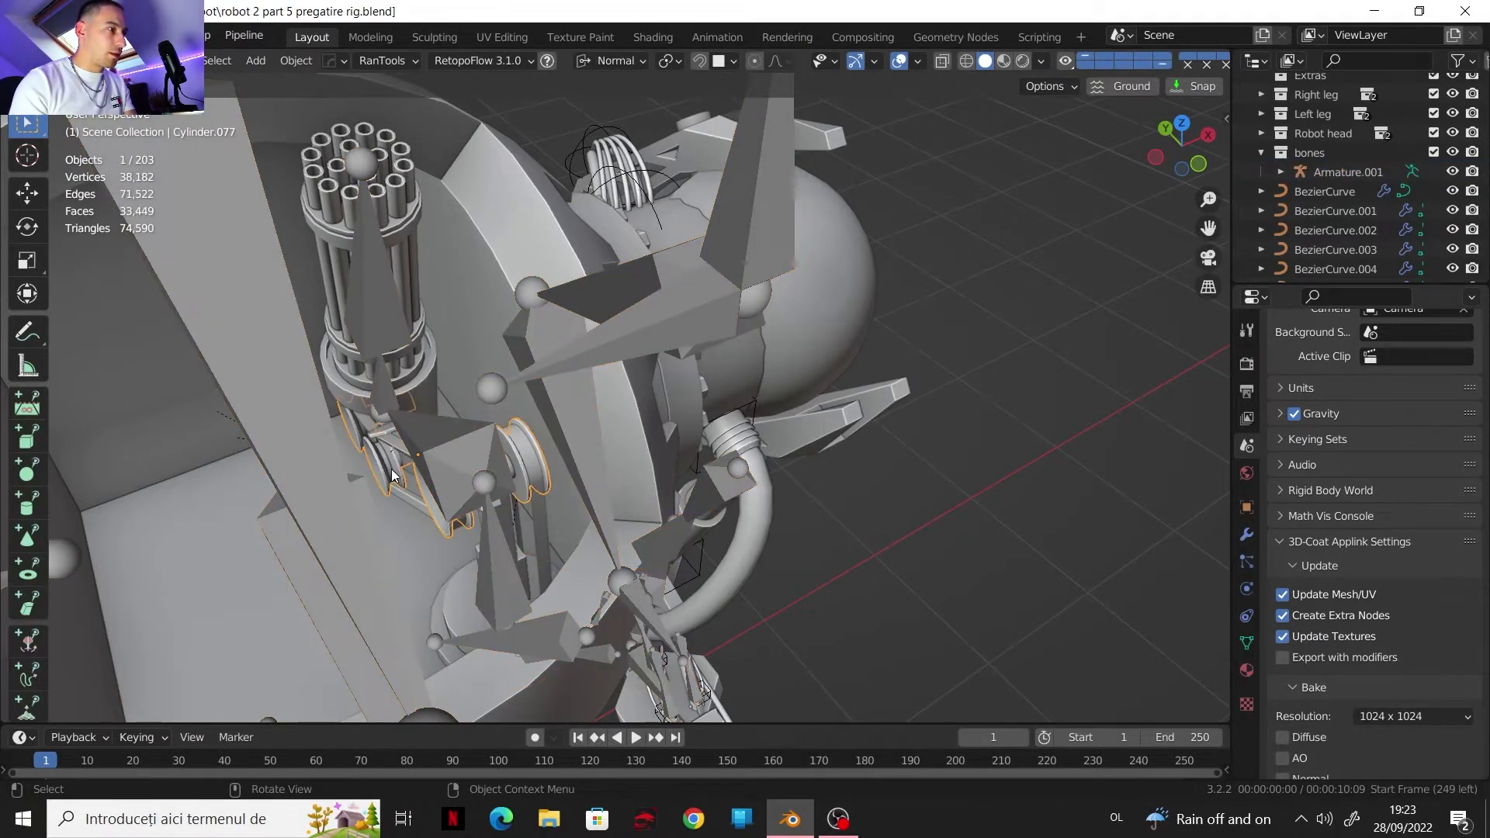
{"action": "middle_click_drag", "start_coordinate": [515, 506], "coordinate": [470, 481]}
{"action": "left_click", "coordinate": [446, 397]}
{"action": "left_click", "coordinate": [418, 379]}
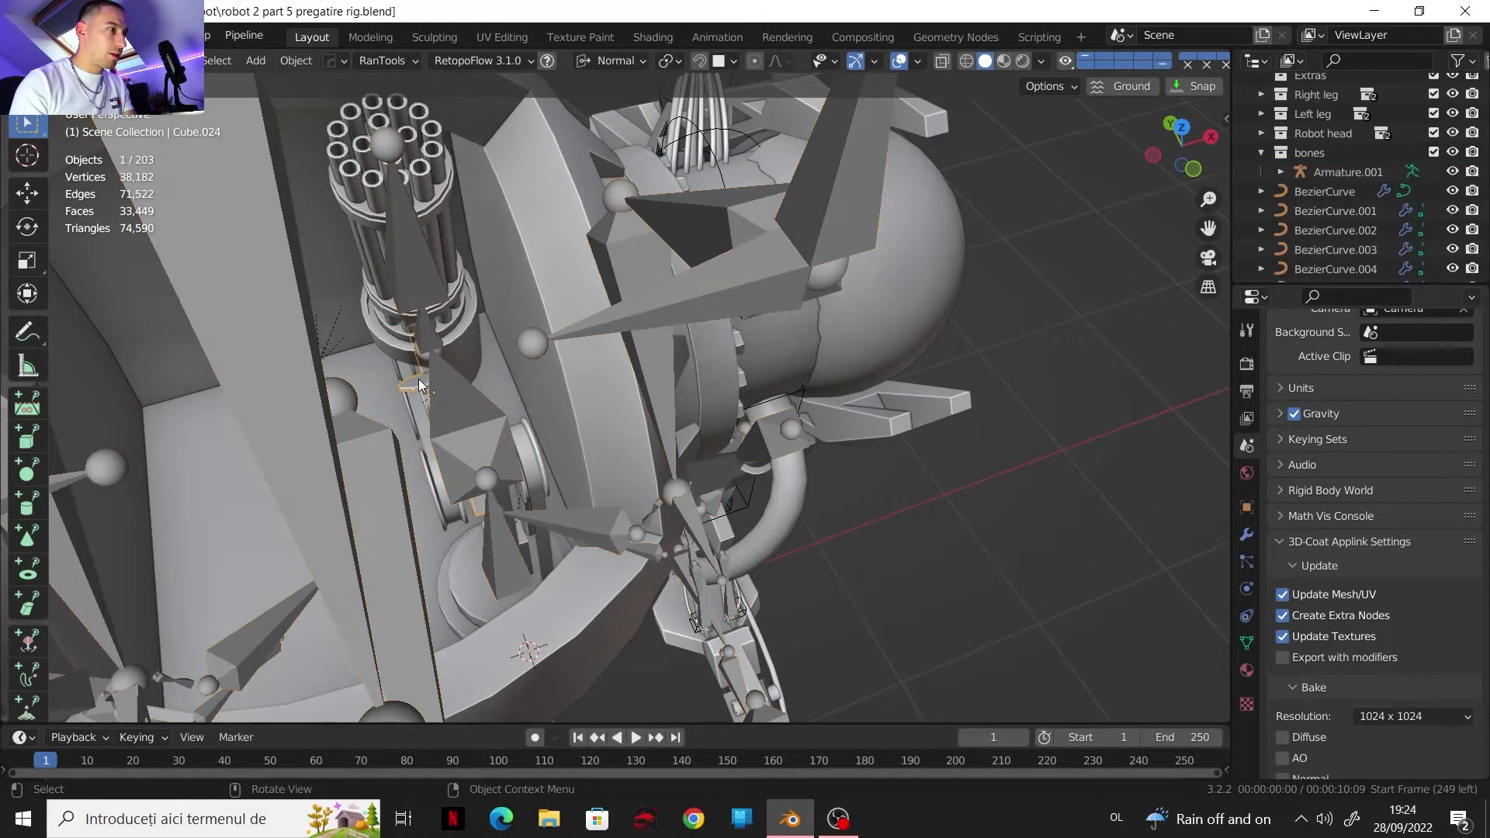
{"action": "key", "text": "g"}
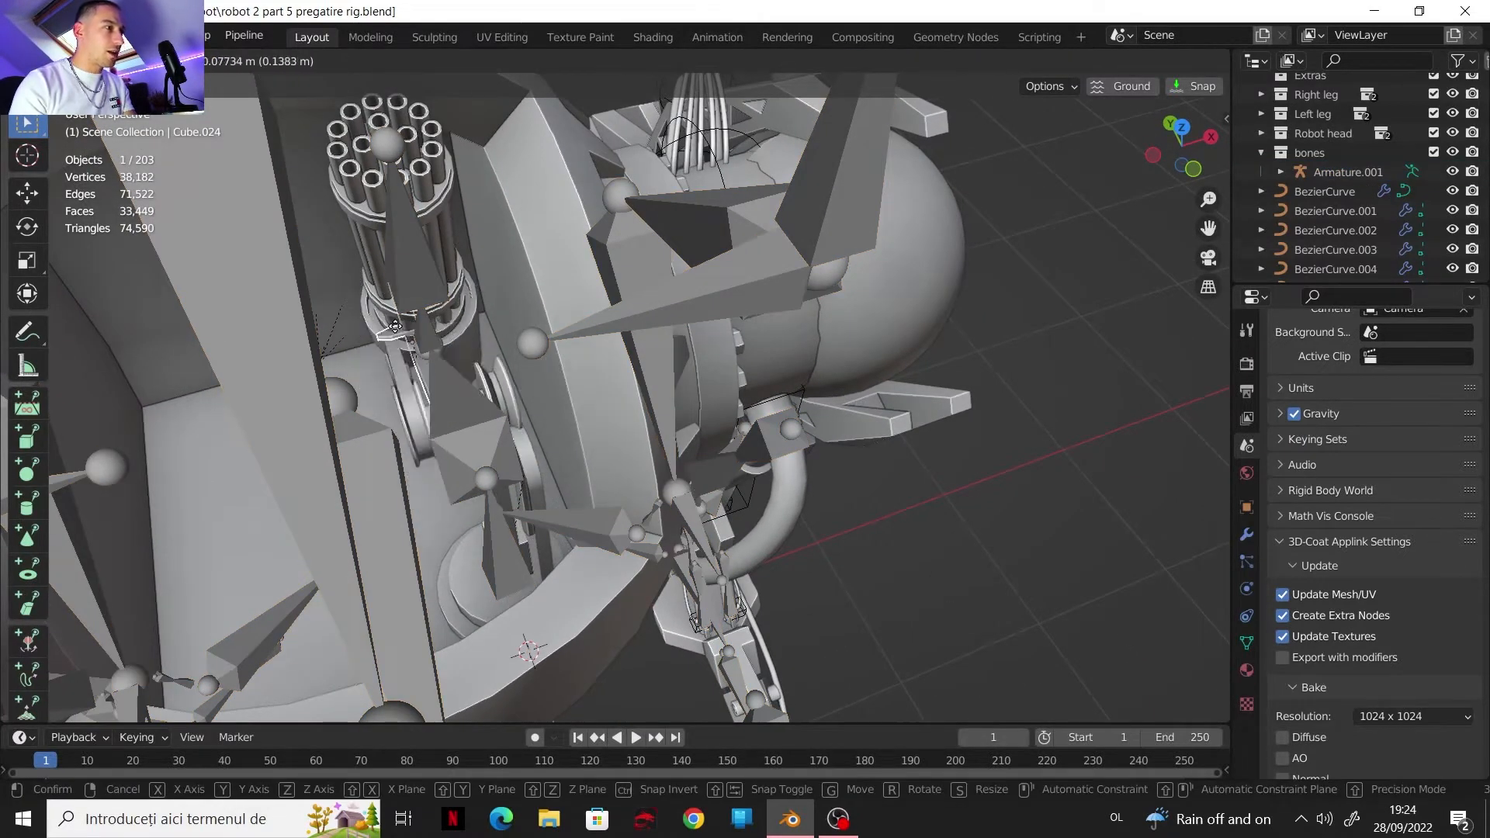
{"action": "right_click", "coordinate": [456, 382]}
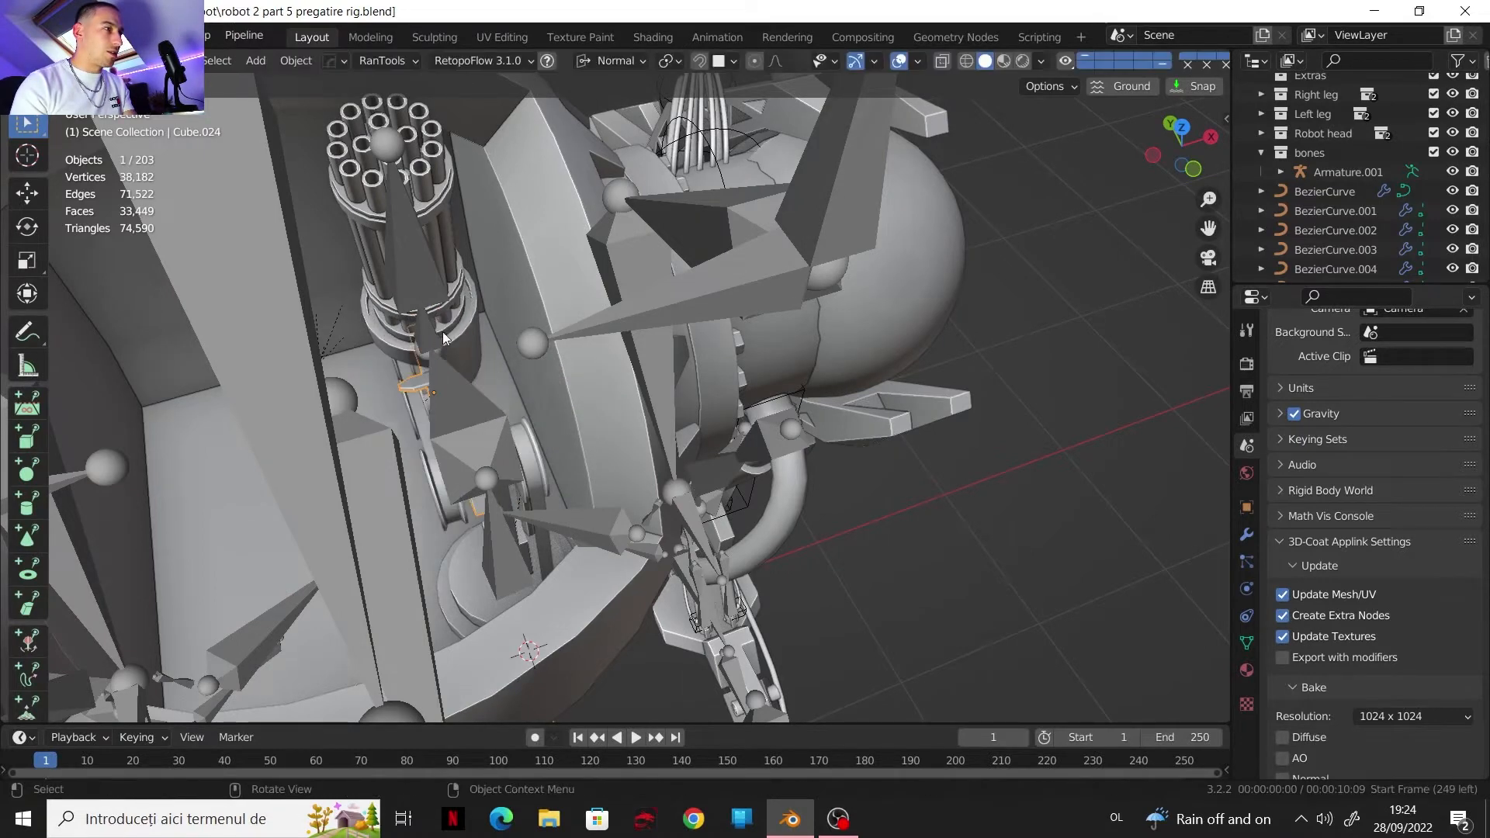
Step: Parent the gun arm piece Cube.024 to Bone.003 of Armature.001 in Pose Mode with the Bone type
{"action": "middle_click_drag", "start_coordinate": [466, 452], "coordinate": [477, 440]}
{"action": "left_click", "coordinate": [477, 439], "text": "shift"}
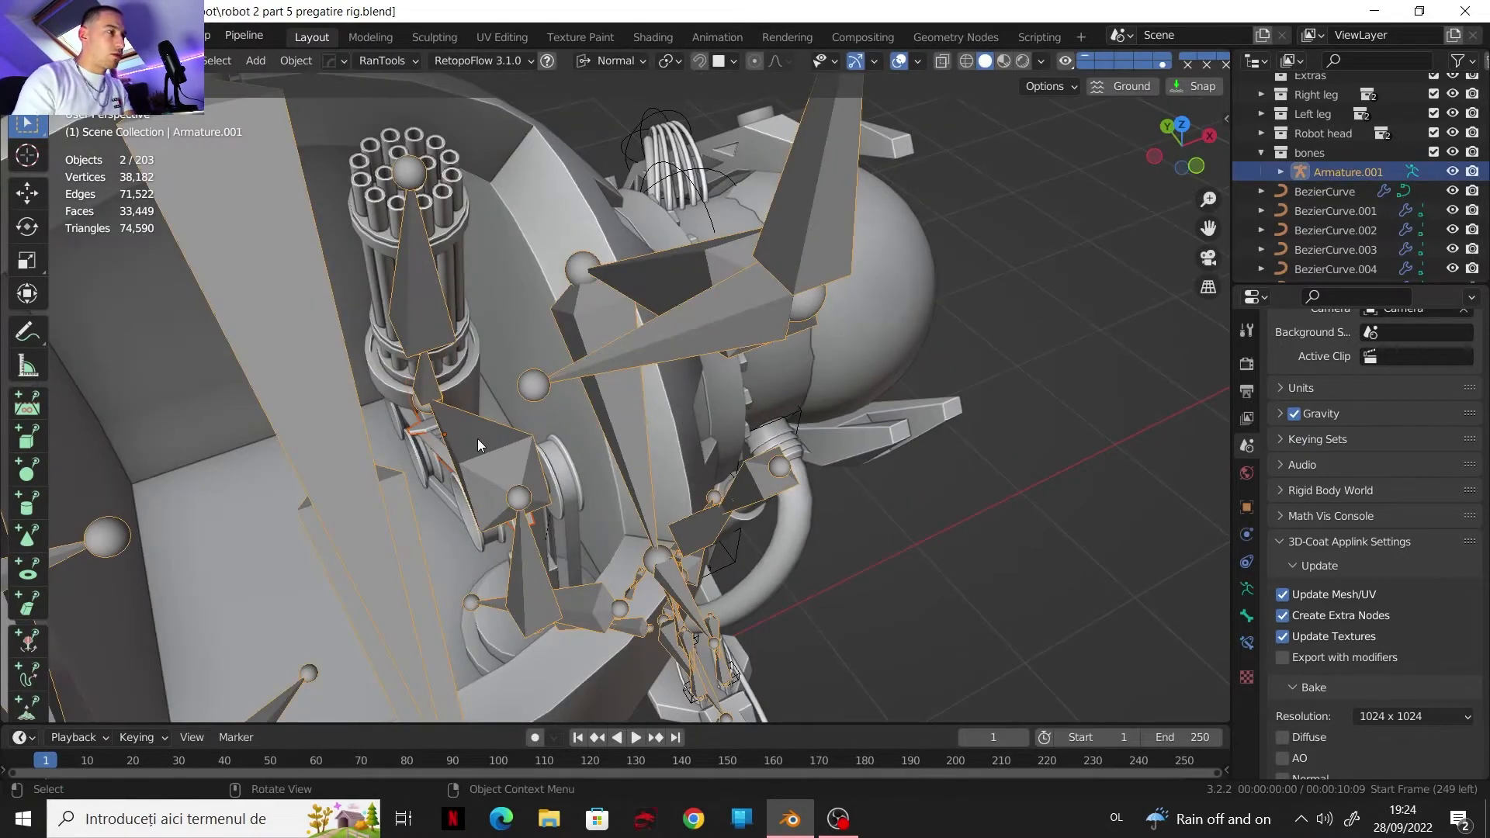
{"action": "left_click", "coordinate": [101, 60]}
{"action": "left_click", "coordinate": [101, 123]}
{"action": "left_click", "coordinate": [459, 414]}
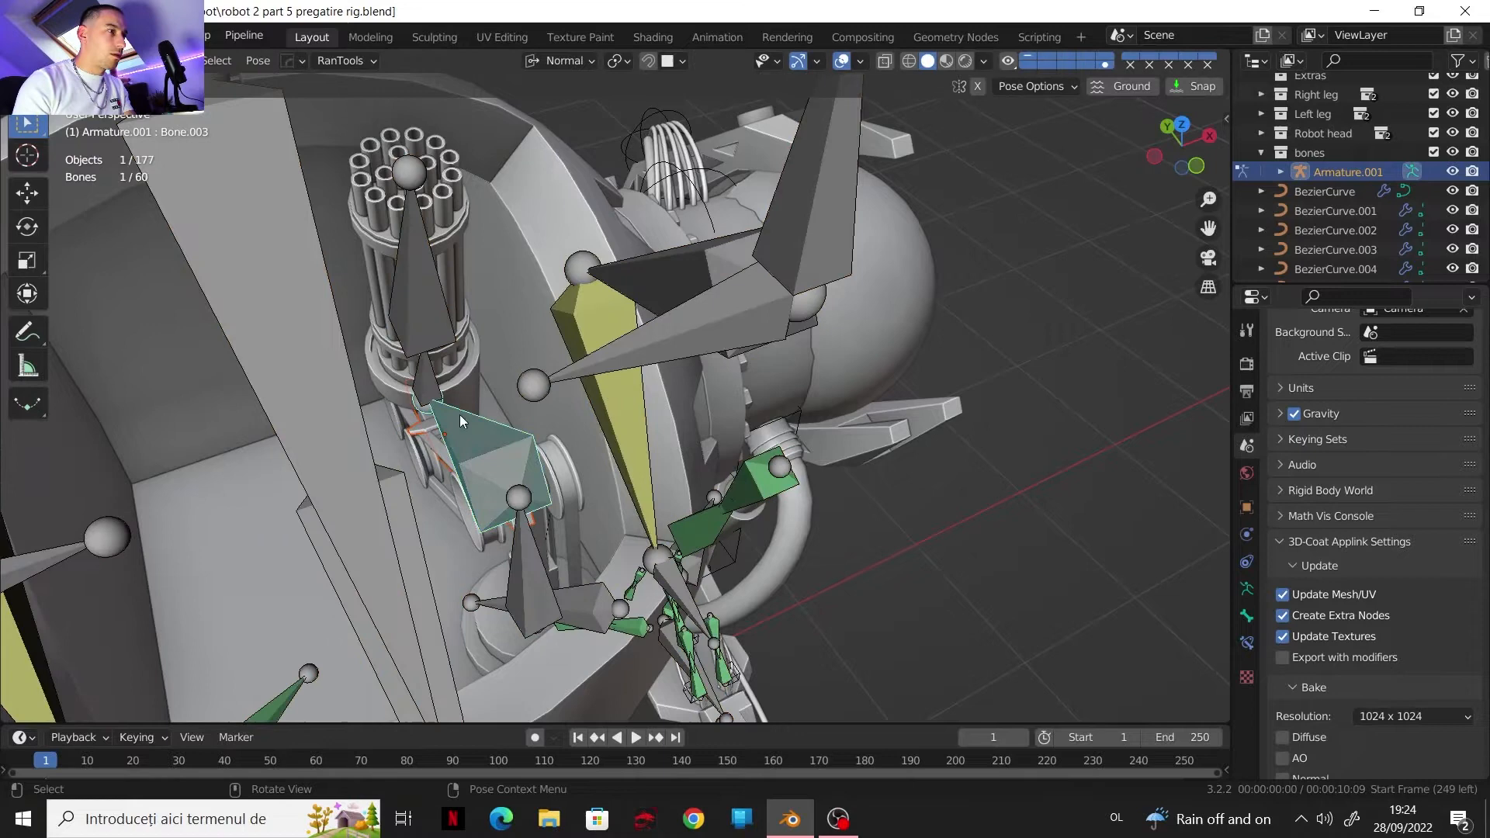
{"action": "key", "text": "ctrl+p"}
{"action": "left_click", "coordinate": [479, 457]}
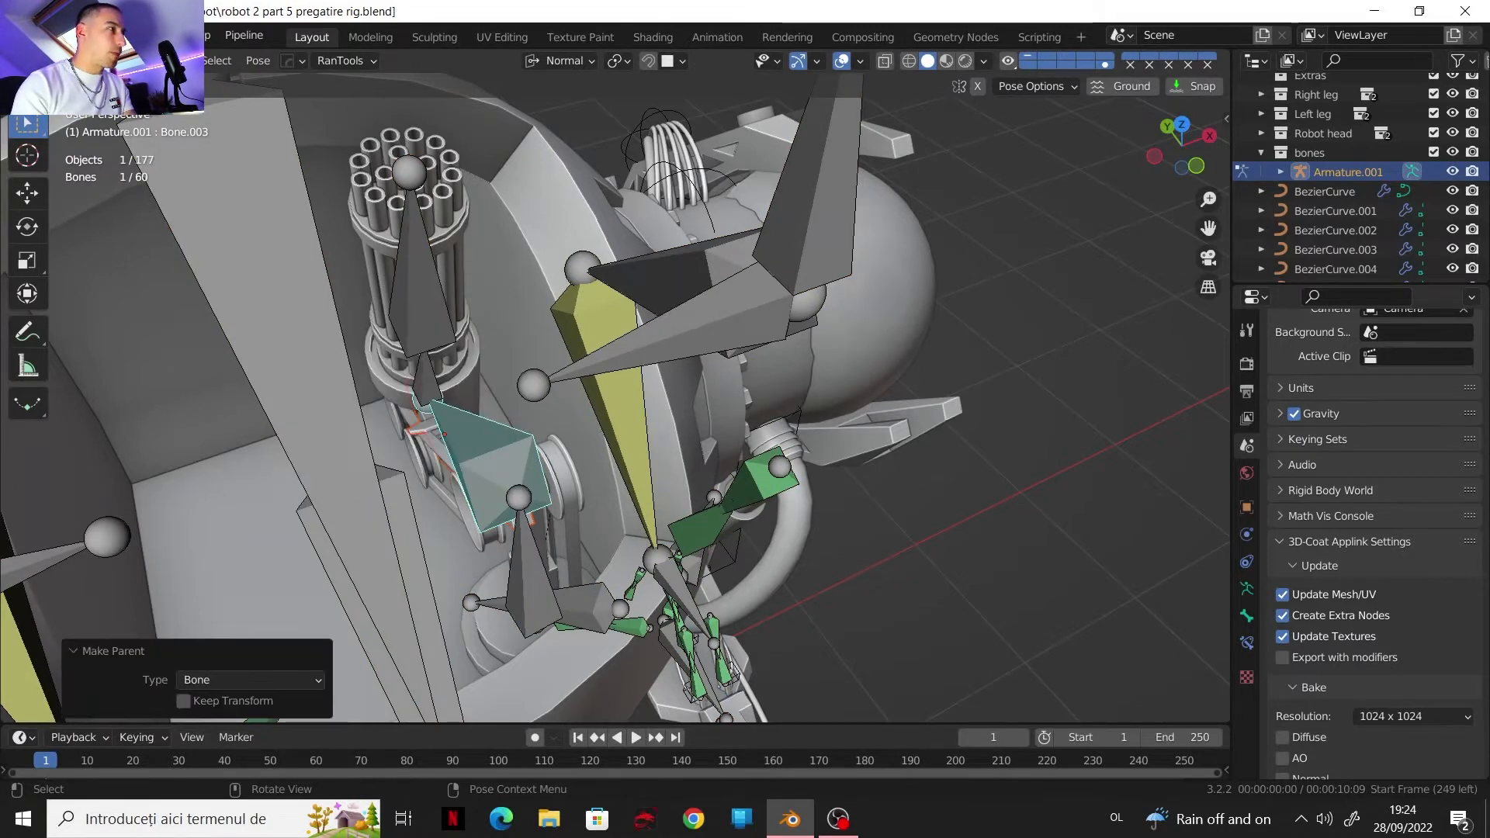
Step: Test-move the gun barrel housing Cylinder.071, cancel the move, and parent the housing to Bone.004 with the Bone type
{"action": "left_click", "coordinate": [101, 61]}
{"action": "key", "text": "g"}
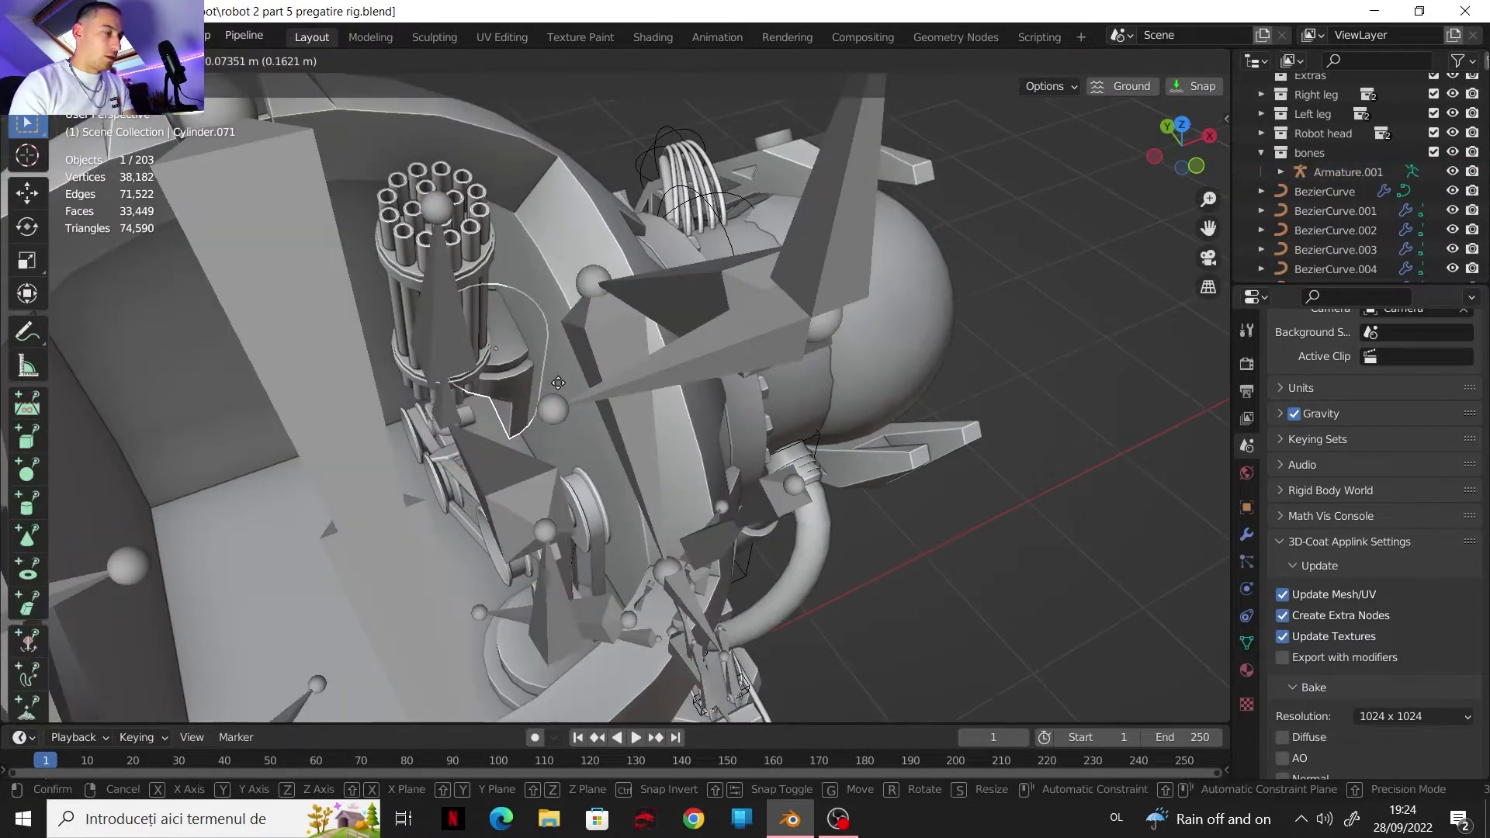
{"action": "right_click", "coordinate": [542, 366]}
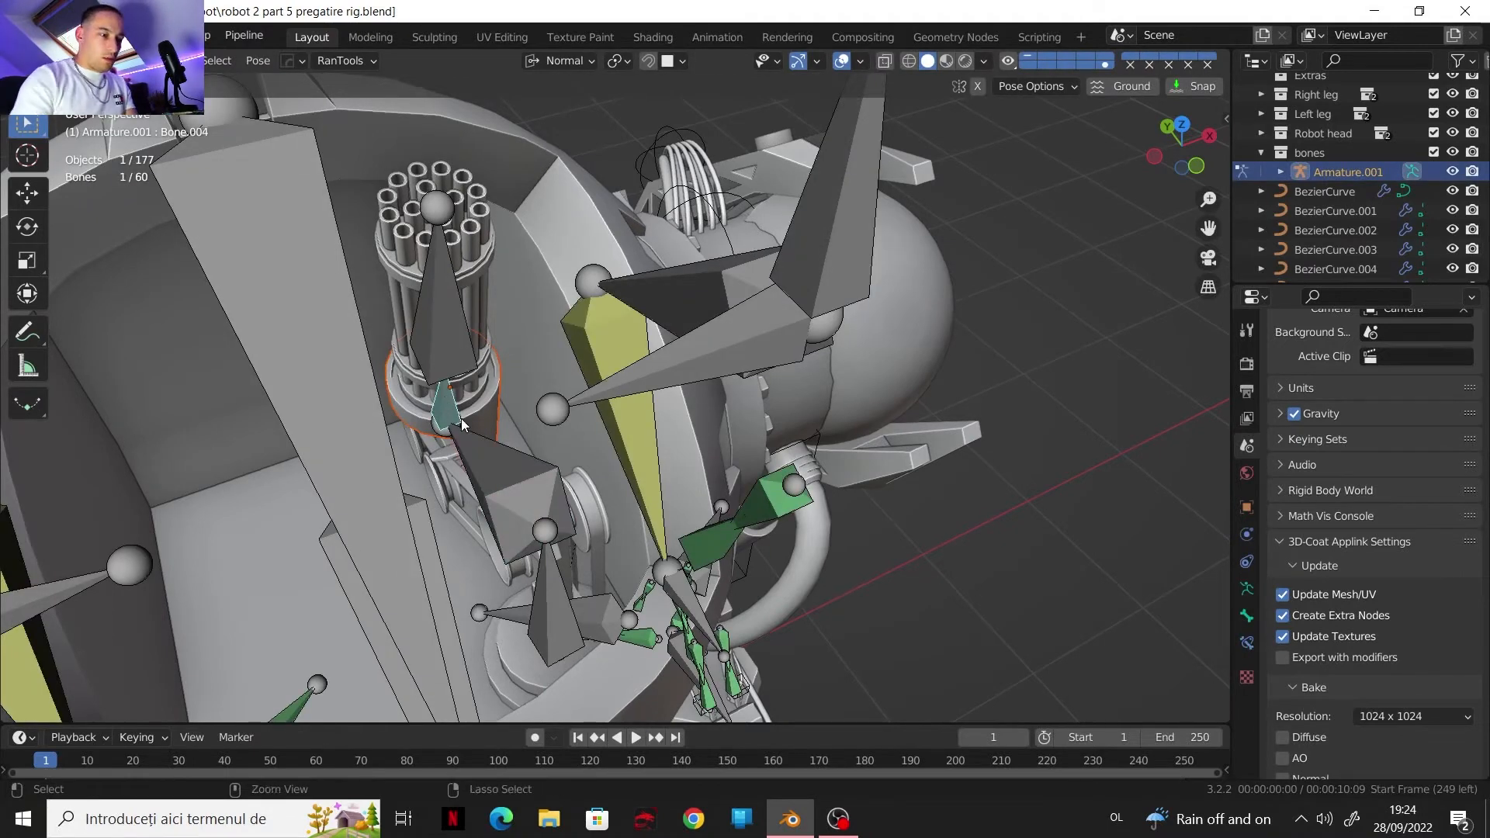
{"action": "key", "text": "ctrl+p"}
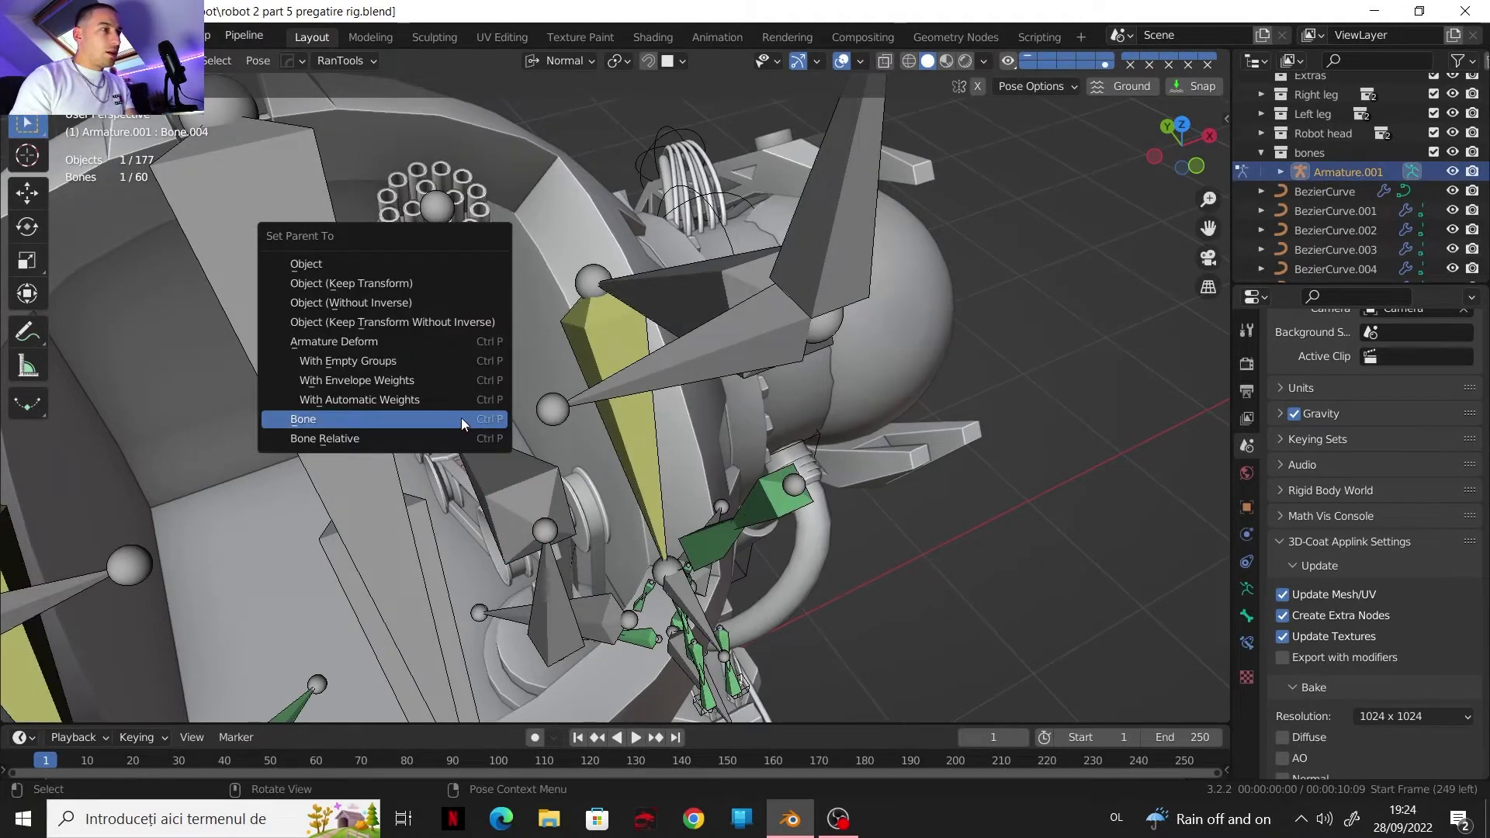
{"action": "left_click", "coordinate": [461, 418]}
Step: Return to Object Mode and parent the gun barrel cluster Cylinder.083 to Bone.005 with the Bone type
{"action": "left_click", "coordinate": [98, 60]}
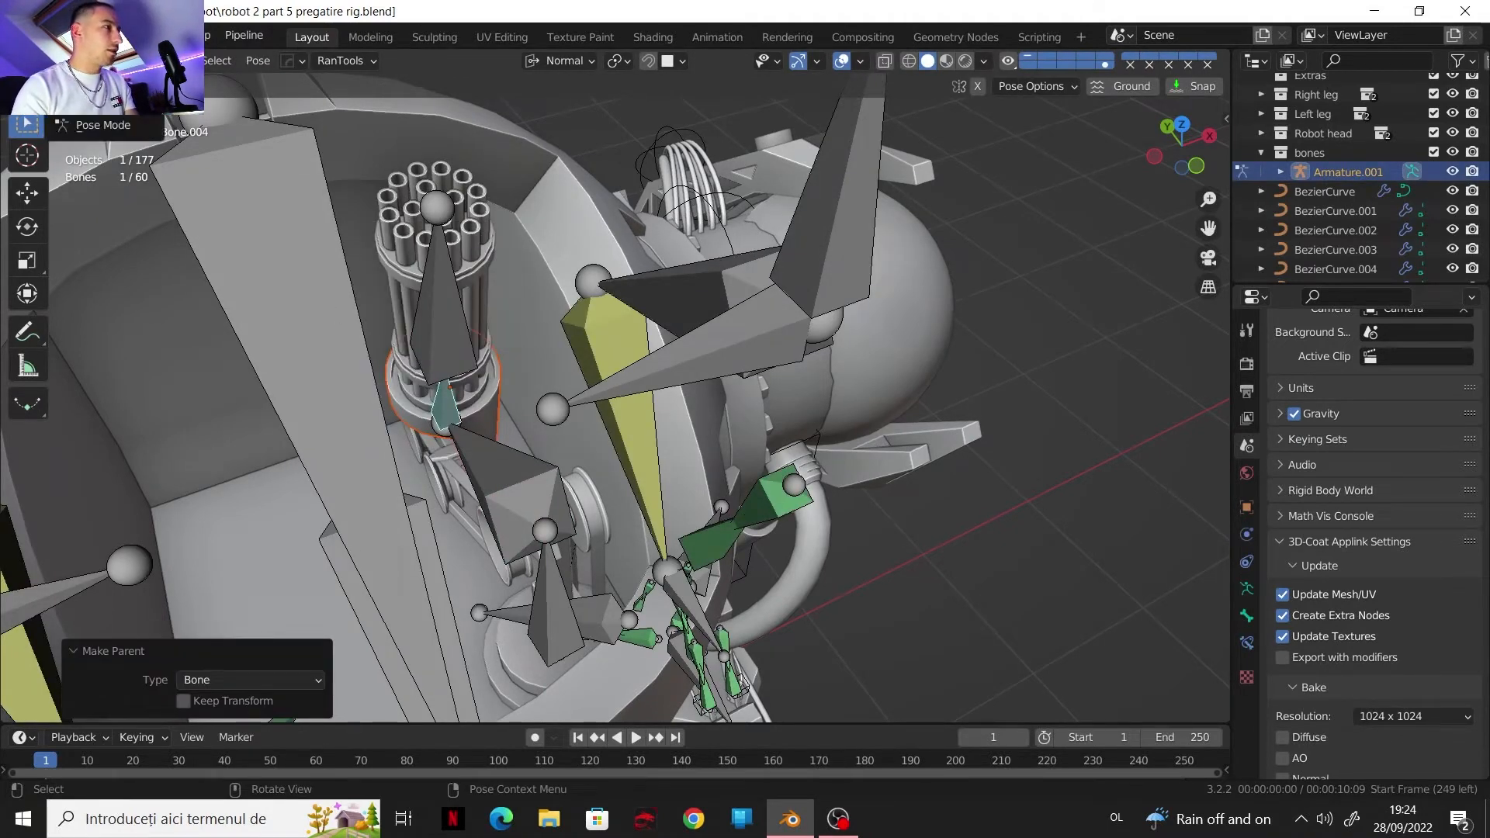
{"action": "left_click", "coordinate": [101, 86]}
{"action": "left_click", "coordinate": [476, 312]}
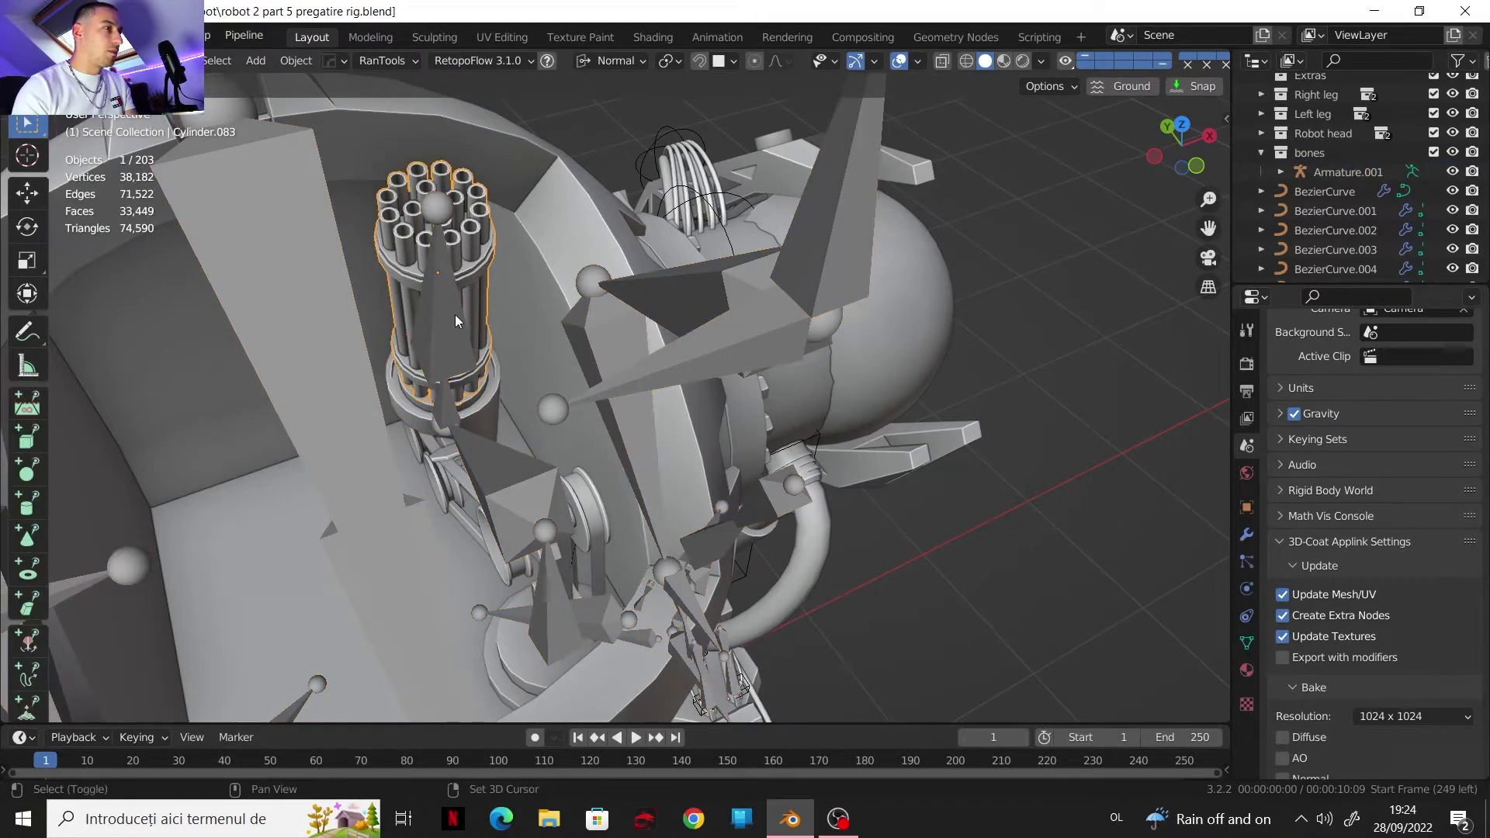
{"action": "left_click", "coordinate": [396, 270], "text": "shift"}
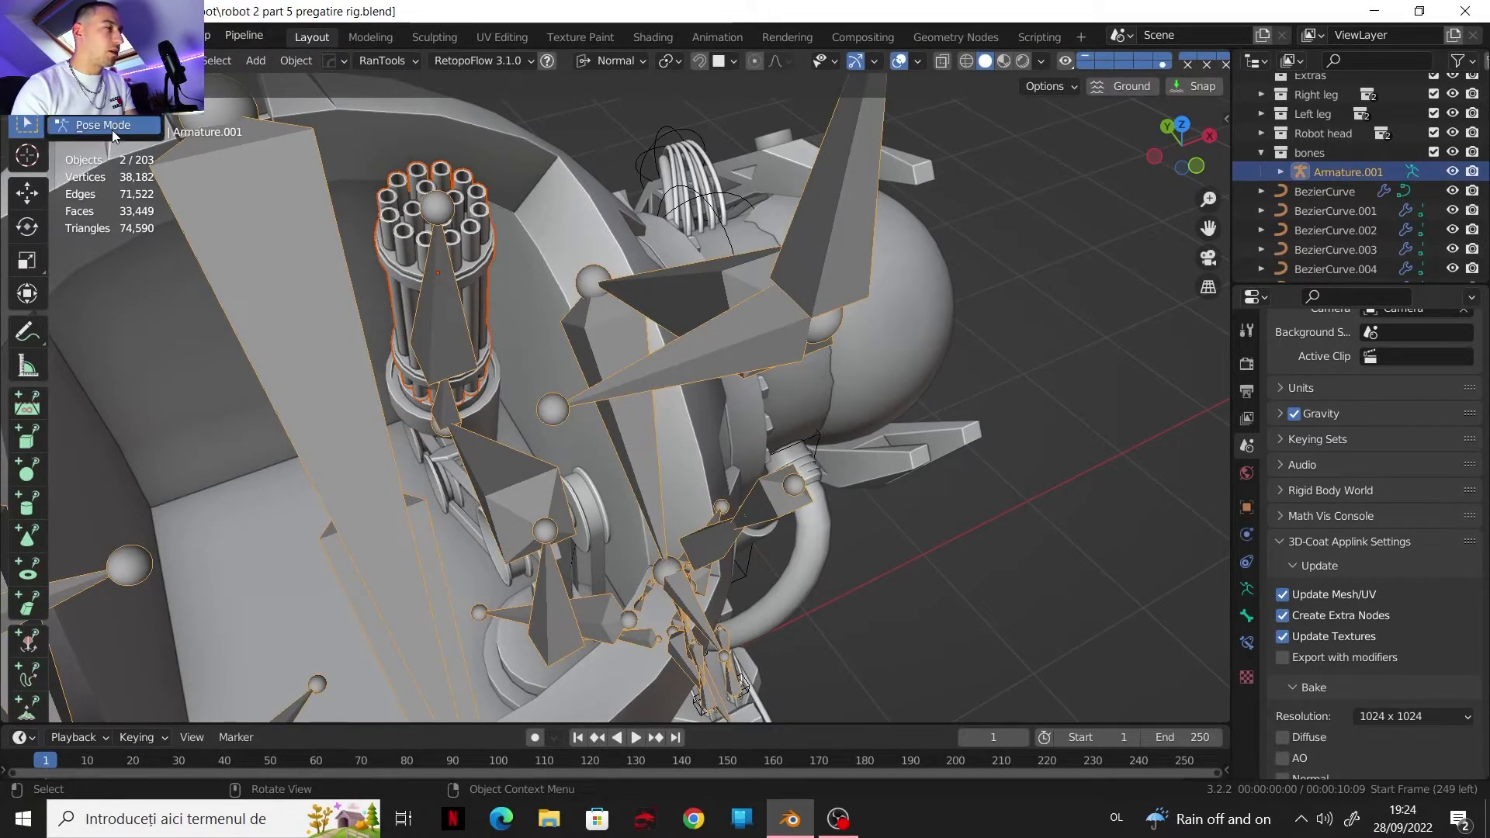
{"action": "left_click", "coordinate": [113, 128]}
{"action": "left_click", "coordinate": [434, 318]}
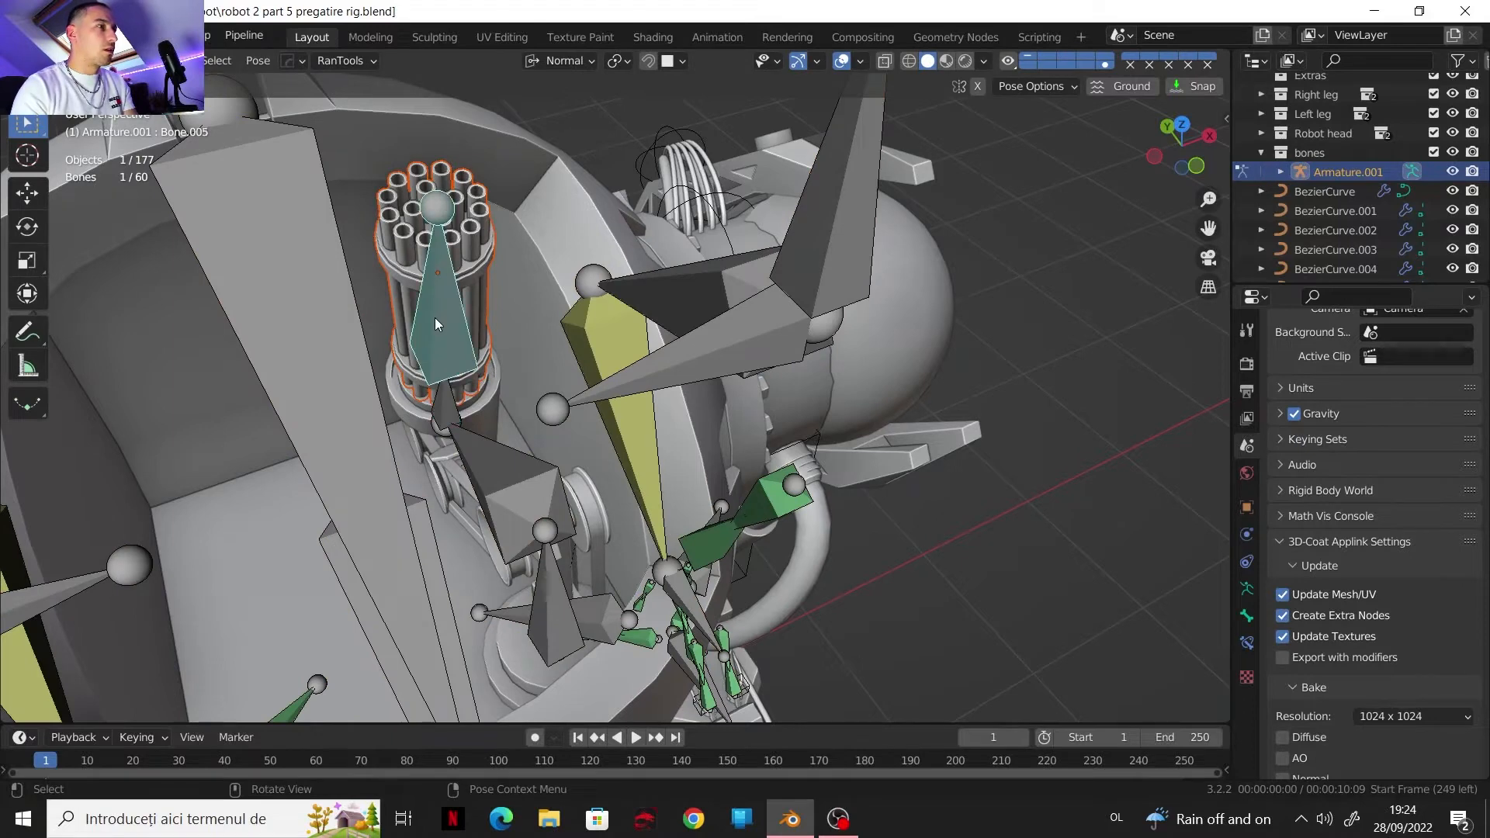
{"action": "key", "text": "ctrl+p"}
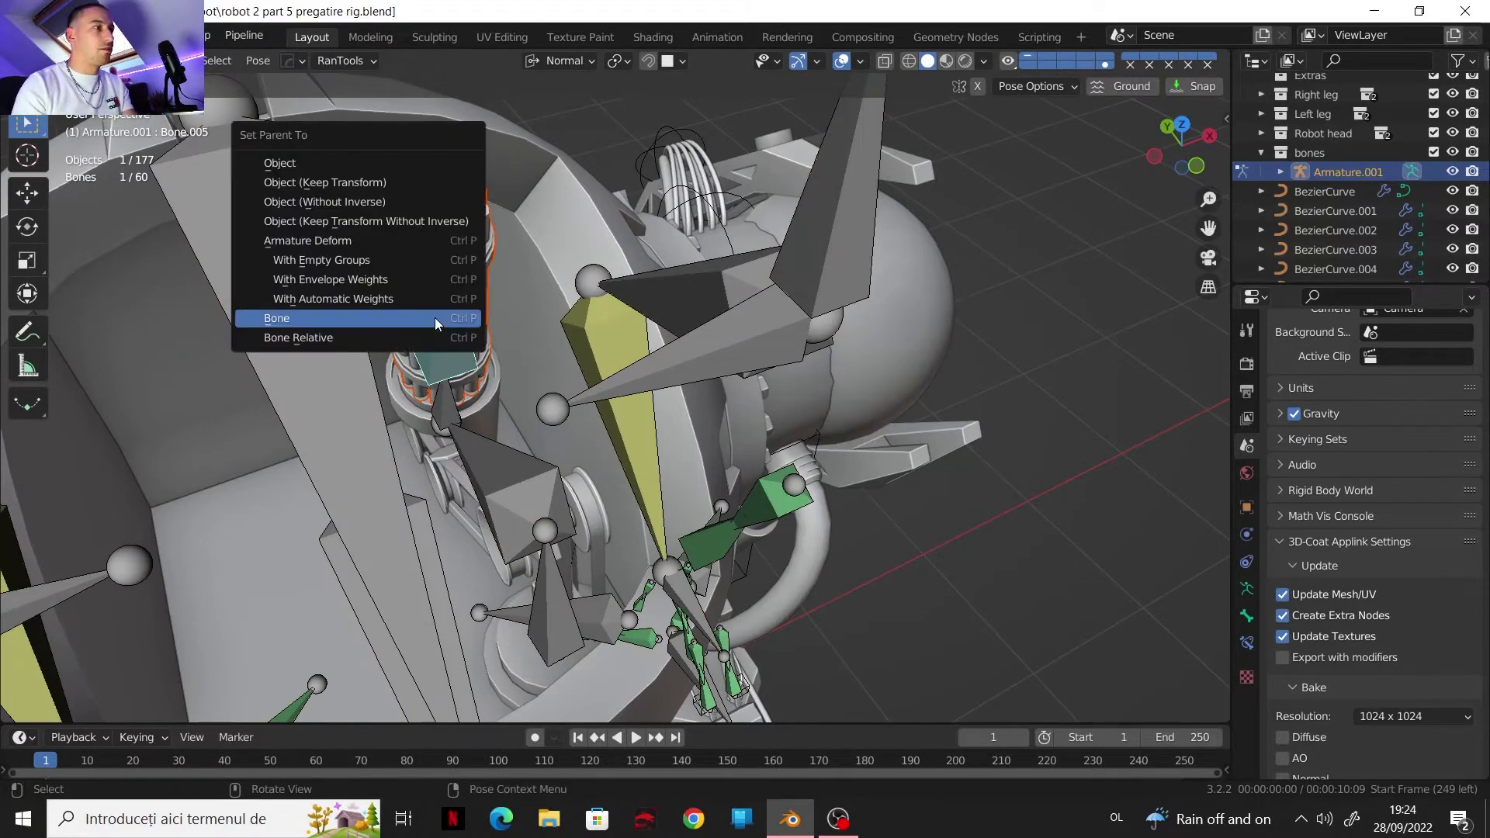
{"action": "left_click", "coordinate": [435, 318]}
Step: Test-spin the gun barrel bone Bone.005 around its local Y axis and cancel the rotation
{"action": "key", "text": "r"}
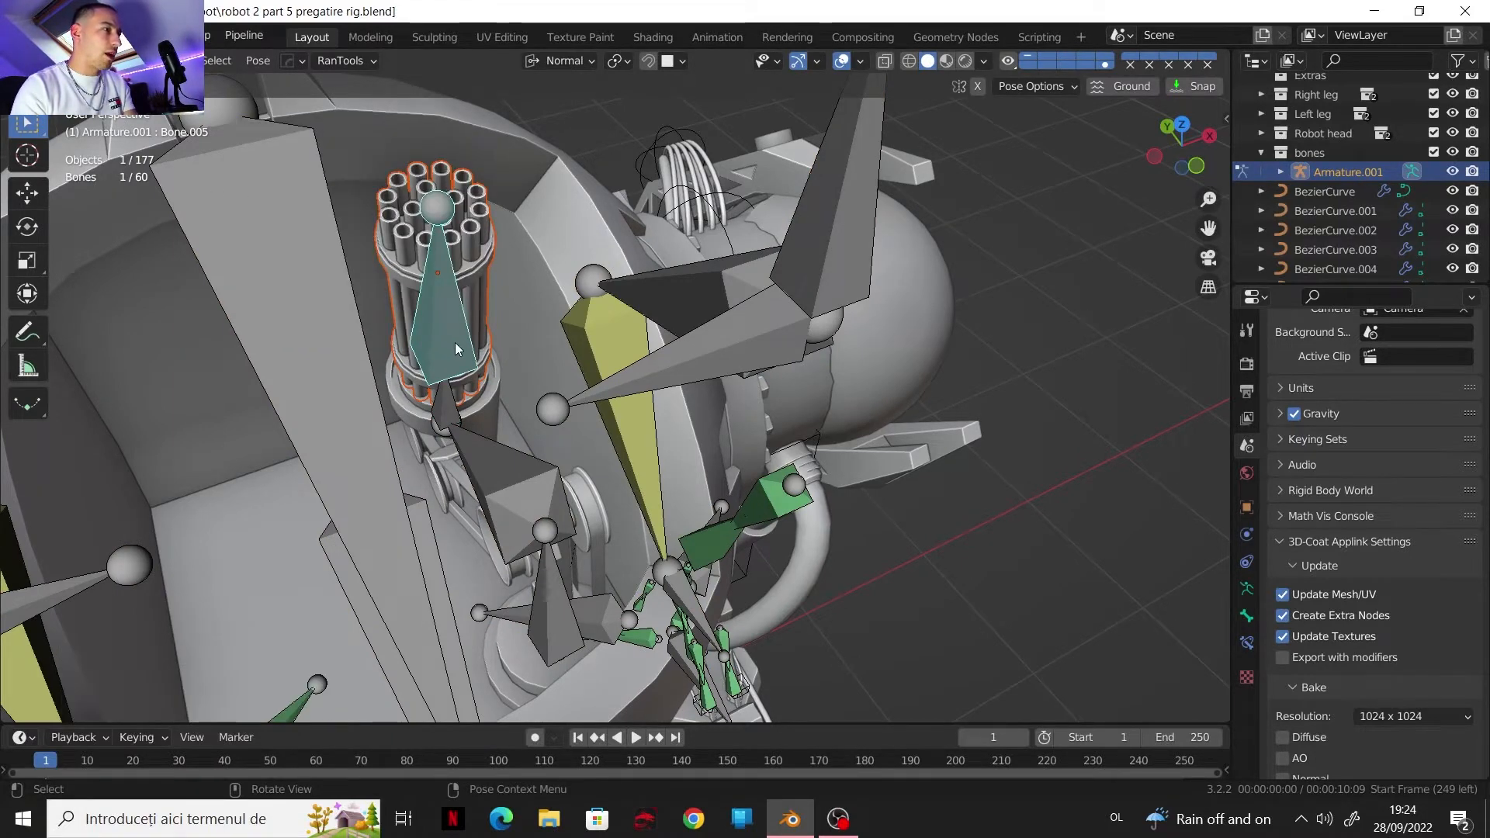
{"action": "key", "text": "x"}
{"action": "key", "text": "x"}
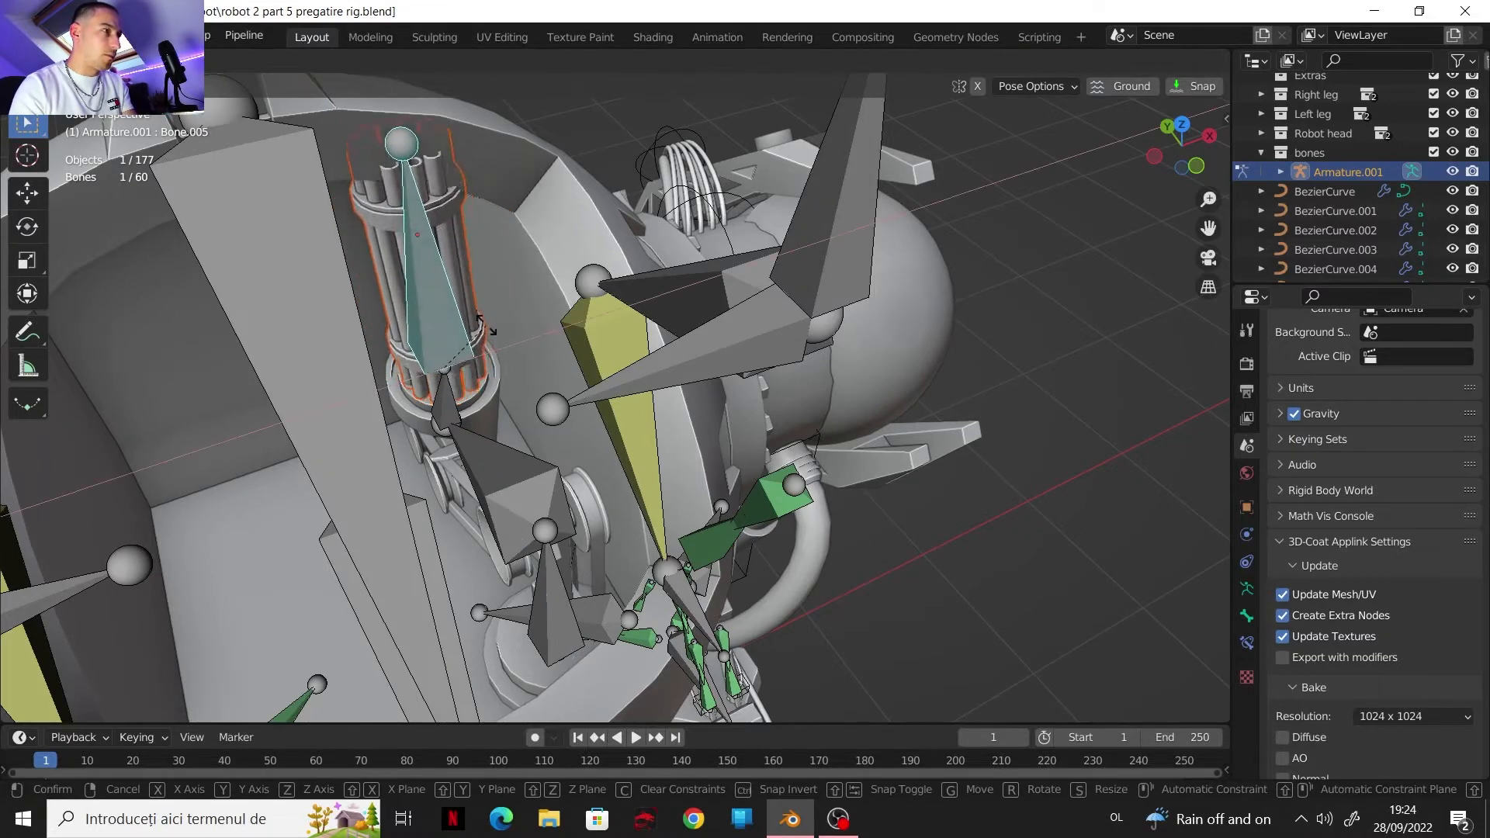
{"action": "key", "text": "y"}
{"action": "key", "text": "y"}
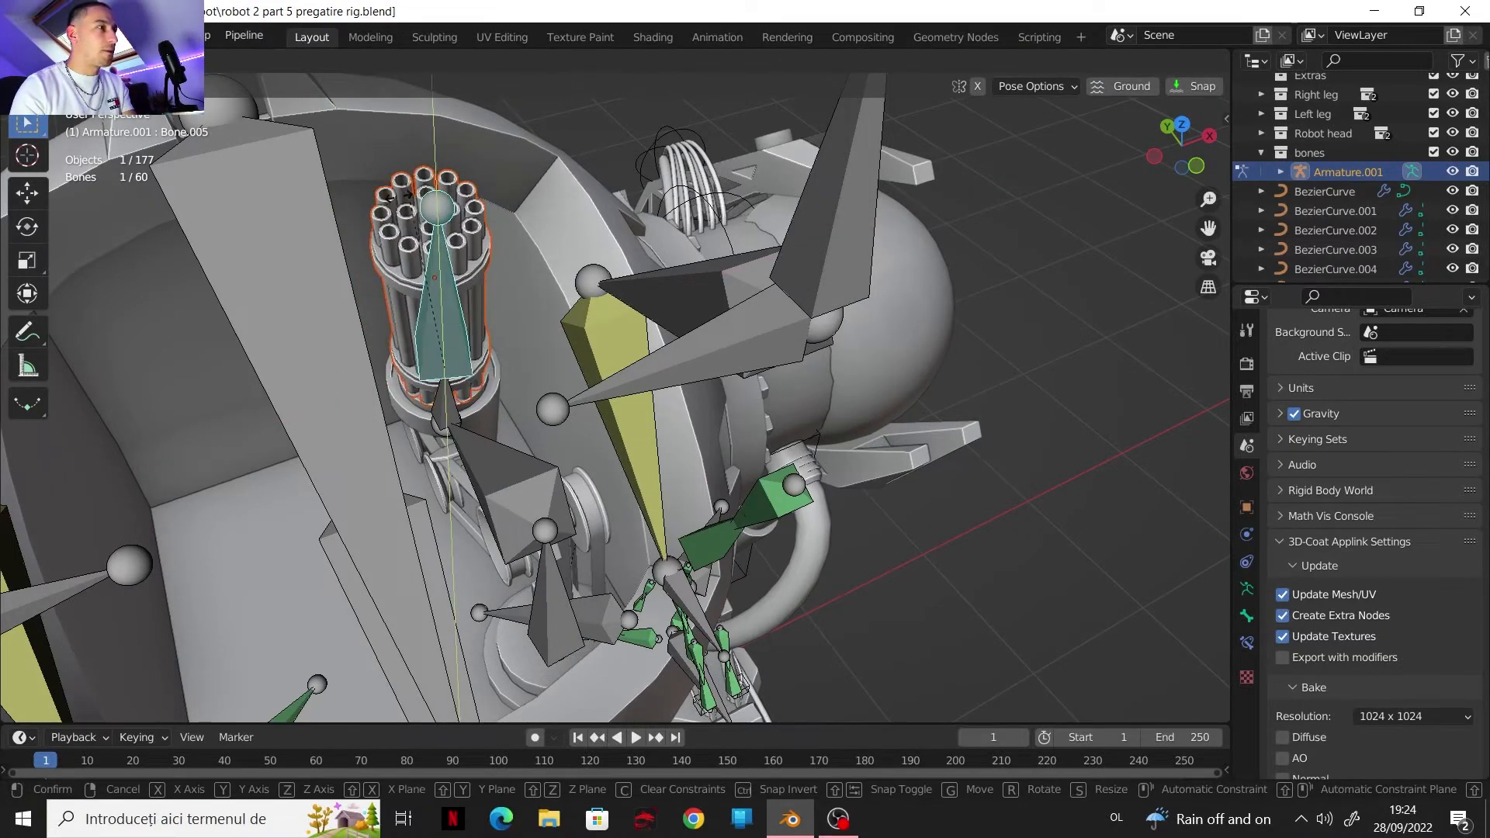
{"action": "right_click", "coordinate": [608, 322]}
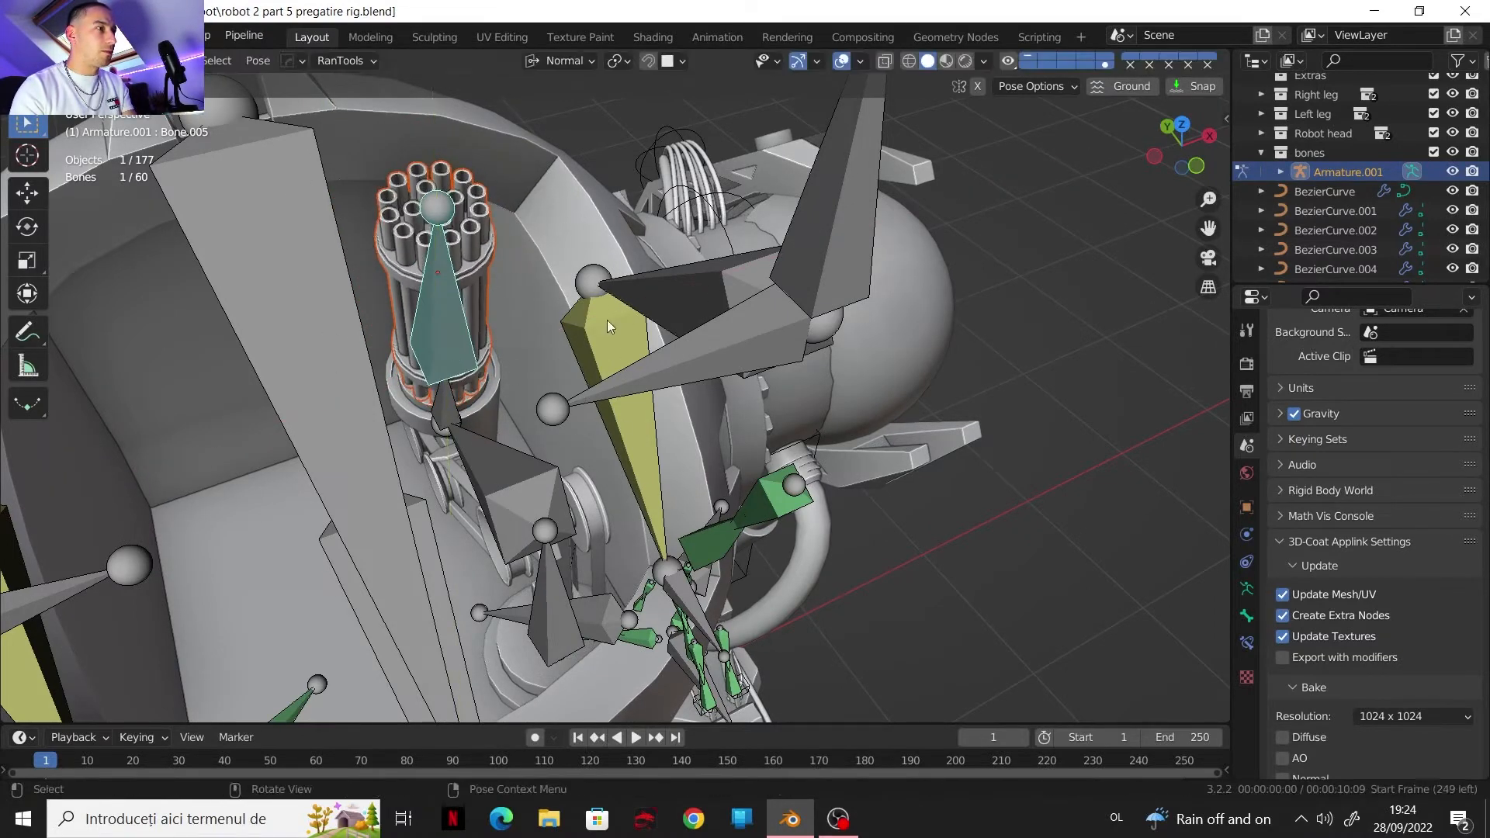
Step: Select the gun arm bone Bone.003, test-rotate it and cancel the rotations
{"action": "middle_click_drag", "start_coordinate": [608, 323], "coordinate": [604, 298]}
{"action": "left_click", "coordinate": [454, 379]}
{"action": "key", "text": "r"}
{"action": "right_click", "coordinate": [520, 449]}
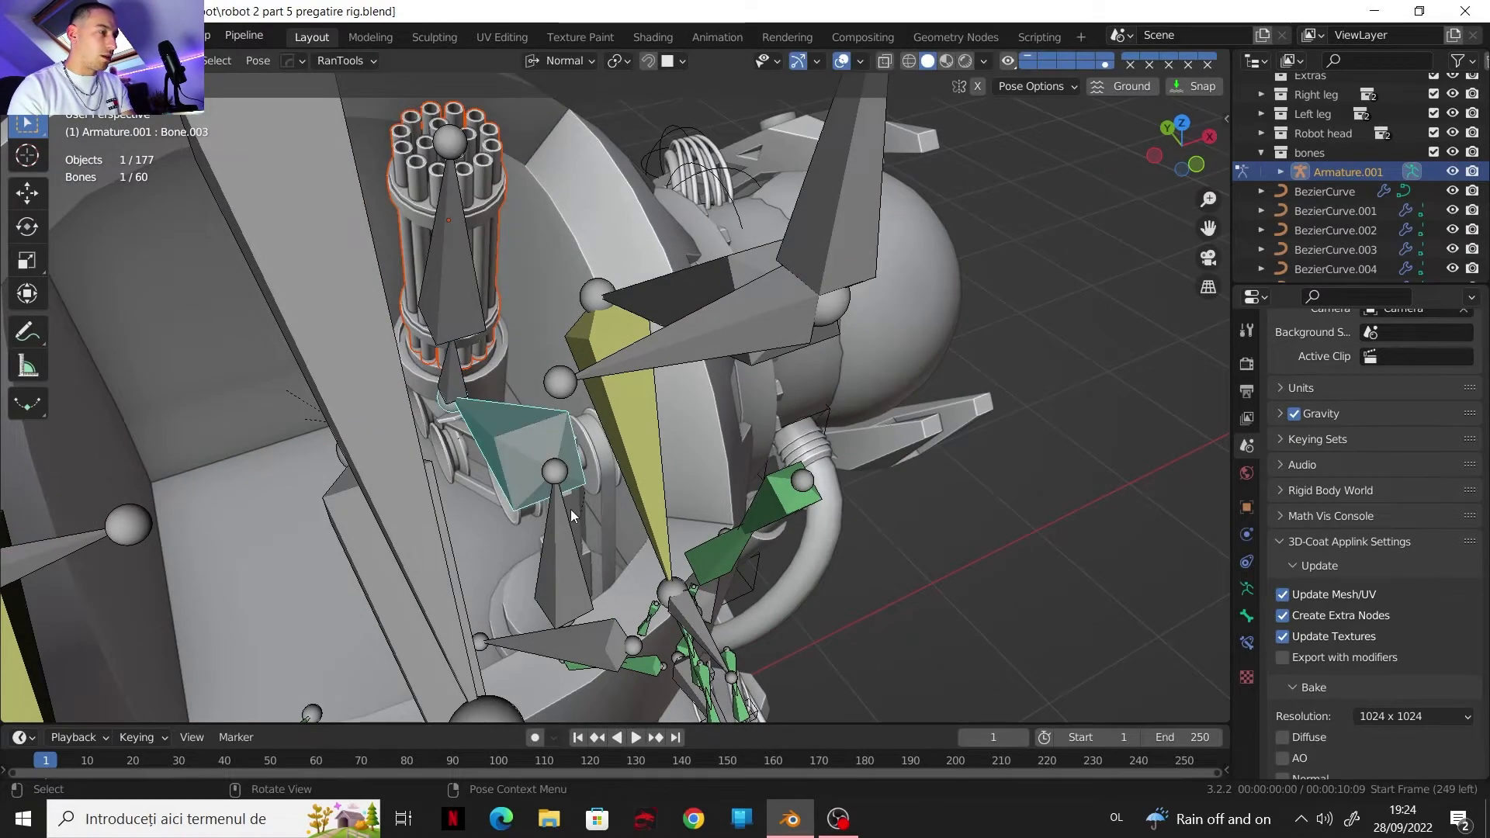
{"action": "key", "text": "r"}
{"action": "key", "text": "r"}
{"action": "right_click", "coordinate": [488, 571]}
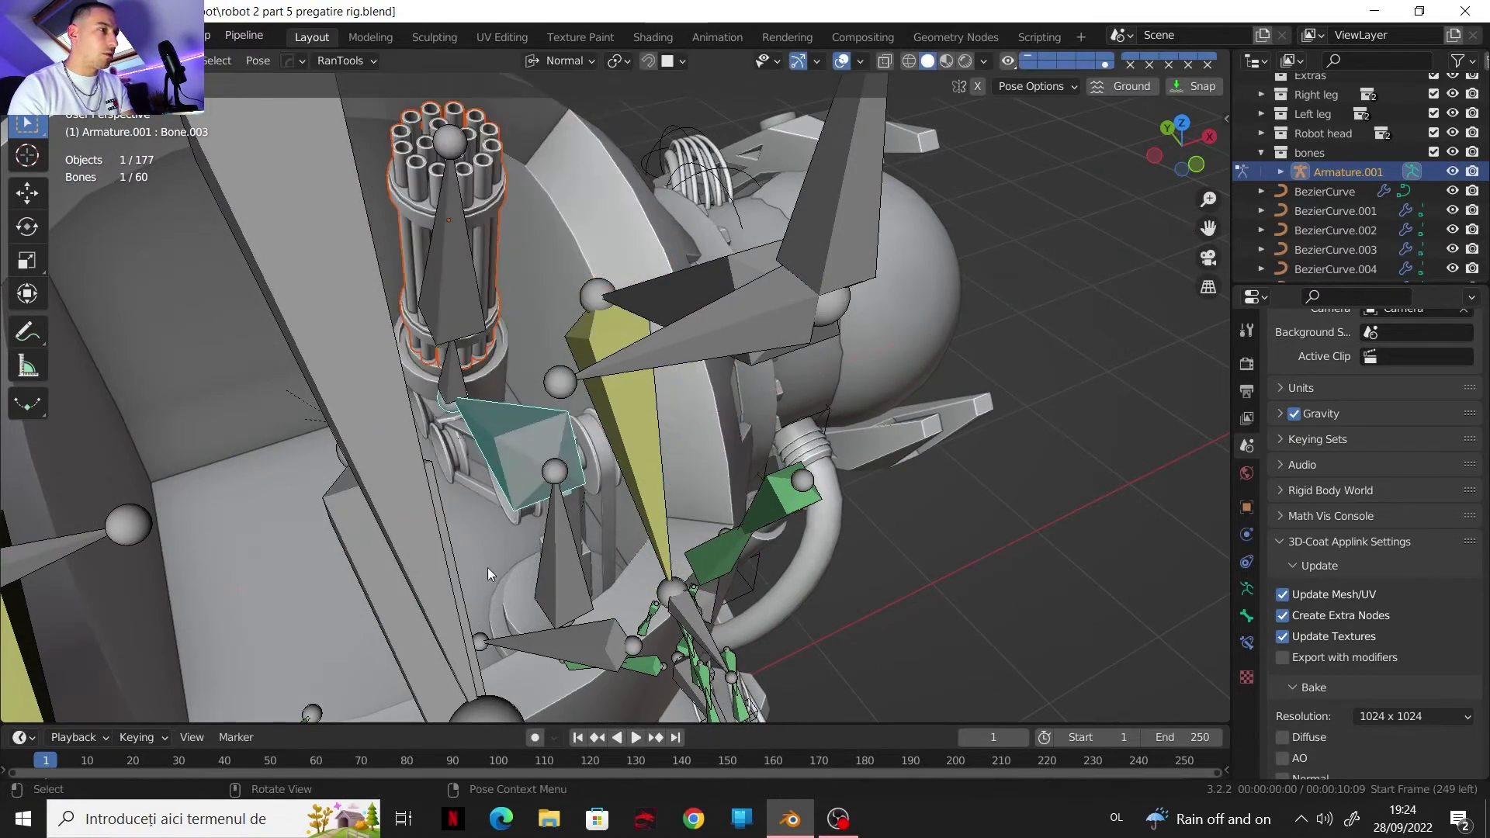
Step: Rotate the gun arm's base bone, Bone.002, by 61.3° about the Y axis
{"action": "left_click", "coordinate": [559, 590]}
{"action": "key", "text": "r"}
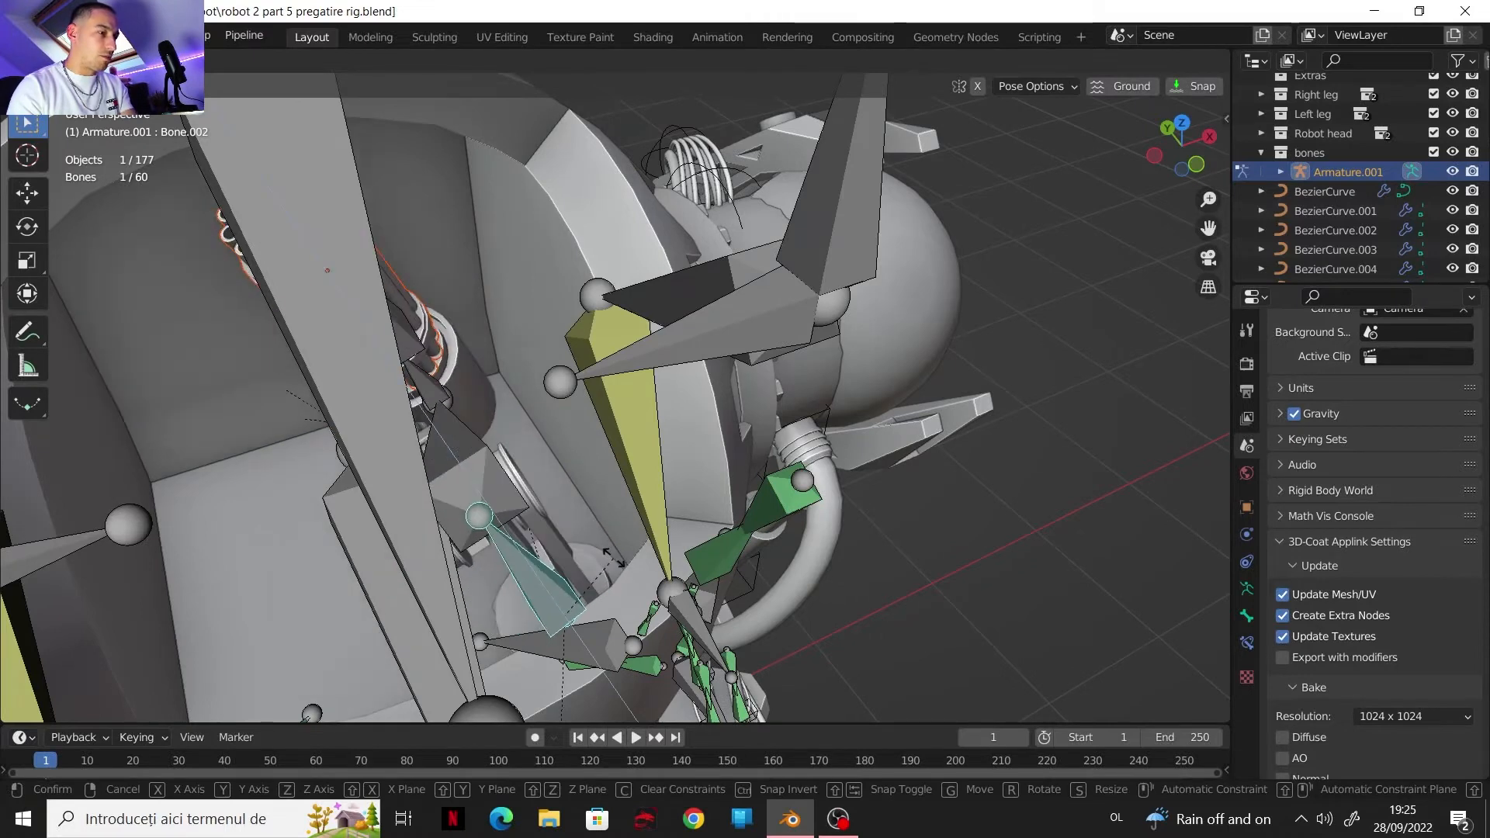
{"action": "left_click", "coordinate": [542, 416]}
{"action": "middle_click_drag", "start_coordinate": [541, 416], "coordinate": [648, 441]}
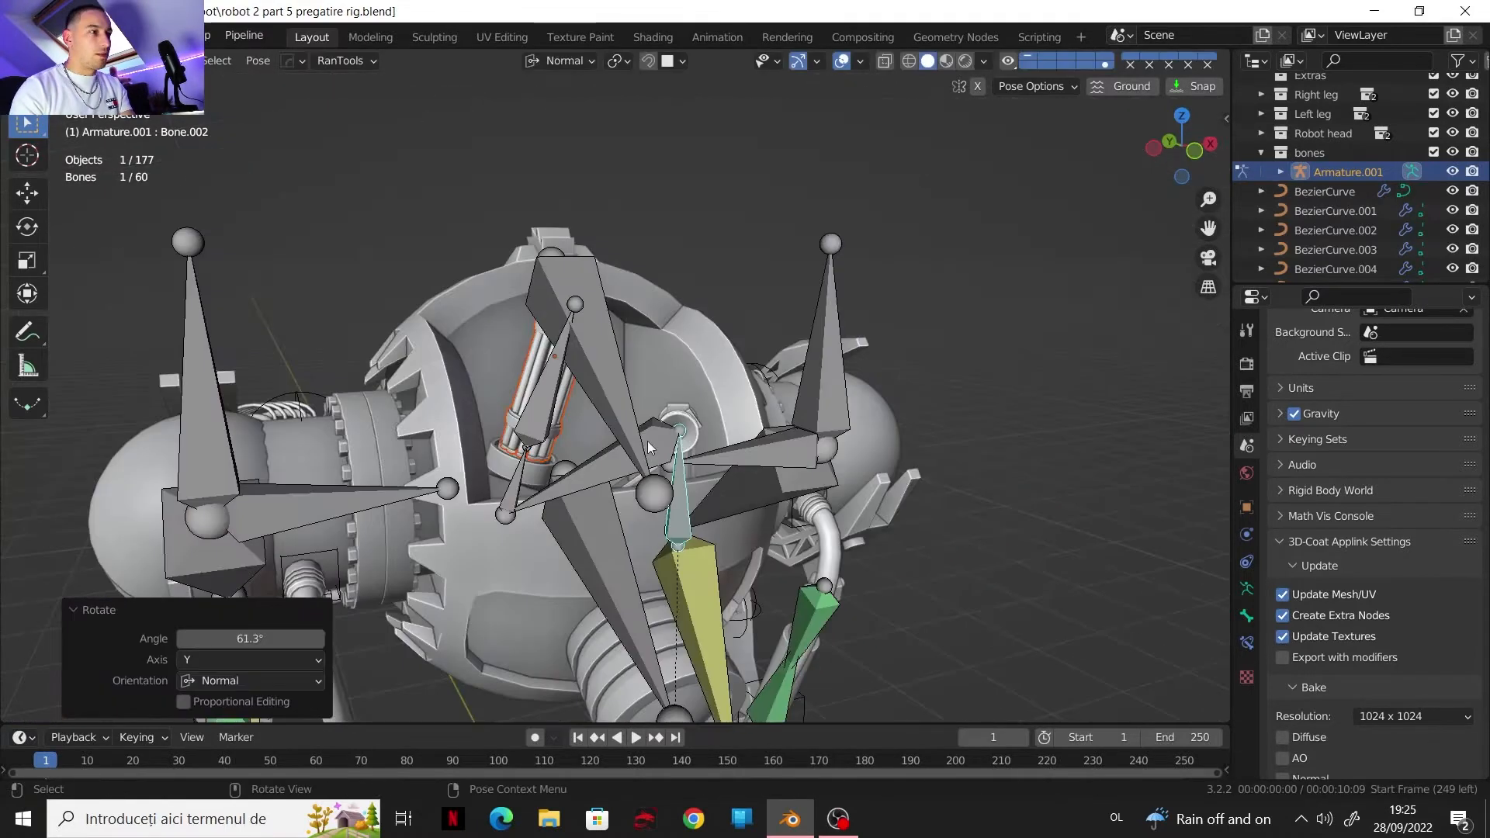
Step: Rotate Bone.003 about the X axis by 47° and by another 25.8° to raise the gun out of the head
{"action": "left_click", "coordinate": [656, 456]}
{"action": "left_click", "coordinate": [659, 452]}
{"action": "key", "text": "r"}
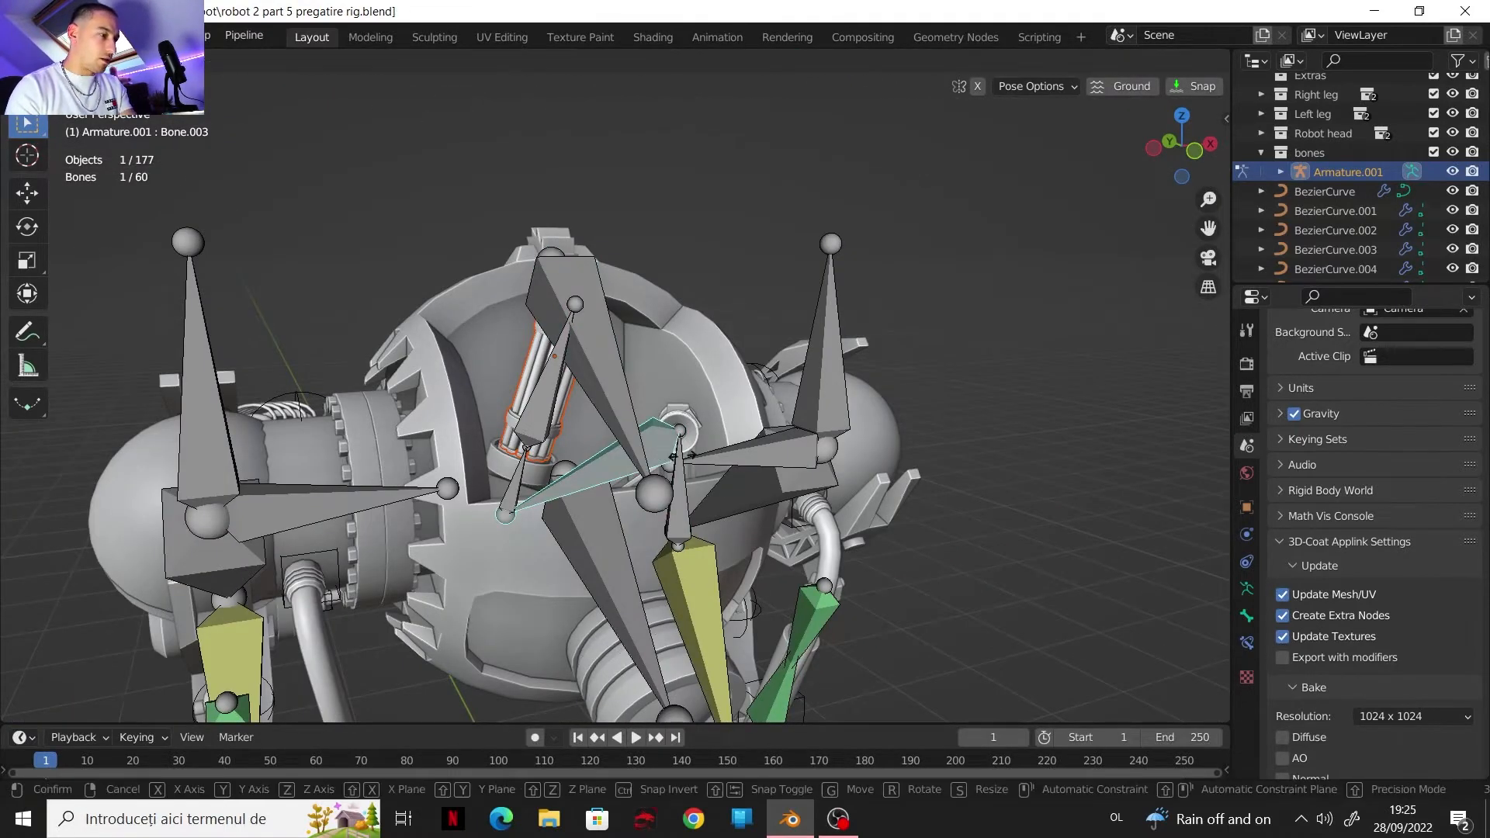
{"action": "key", "text": "x"}
{"action": "left_click", "coordinate": [636, 472]}
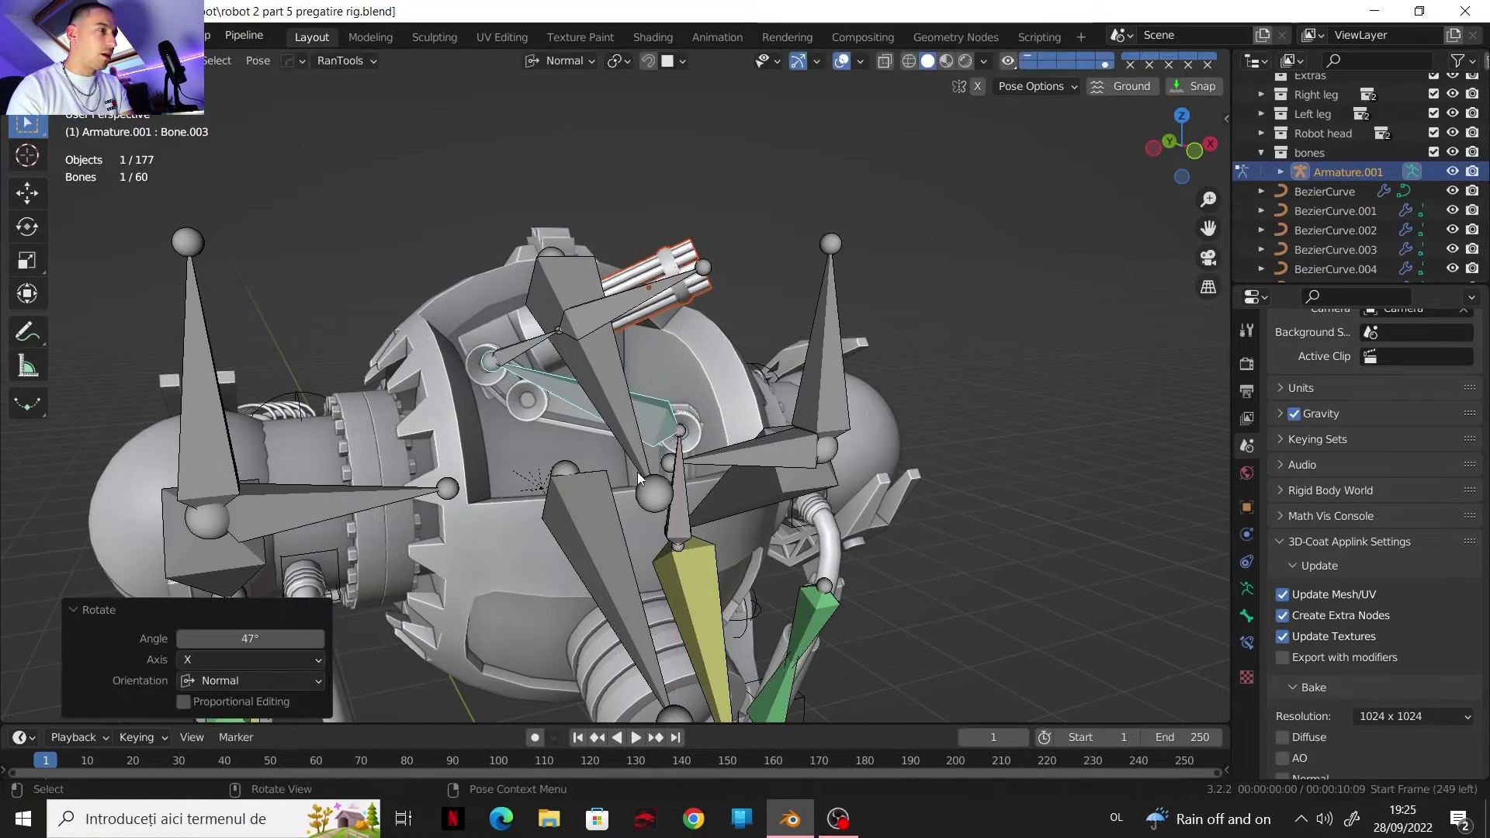
{"action": "mouse_move", "coordinate": [637, 472]}
{"action": "middle_mouse_down"}
{"action": "mouse_move", "coordinate": [621, 439]}
{"action": "mouse_move", "coordinate": [625, 459]}
{"action": "mouse_move", "coordinate": [612, 459]}
{"action": "middle_mouse_up"}
{"action": "key", "text": "r"}
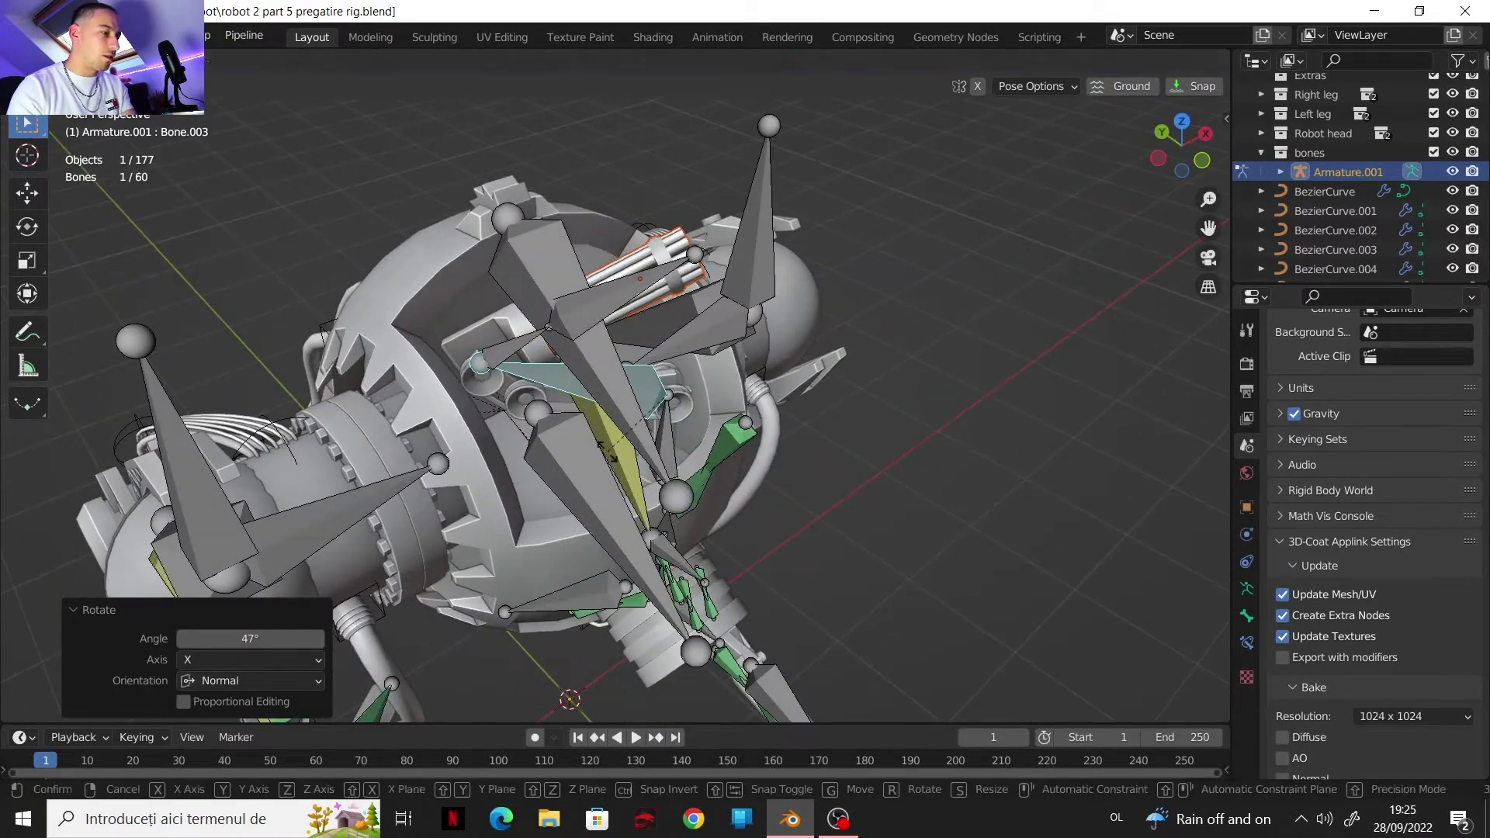
{"action": "key", "text": "x"}
{"action": "left_click", "coordinate": [571, 408]}
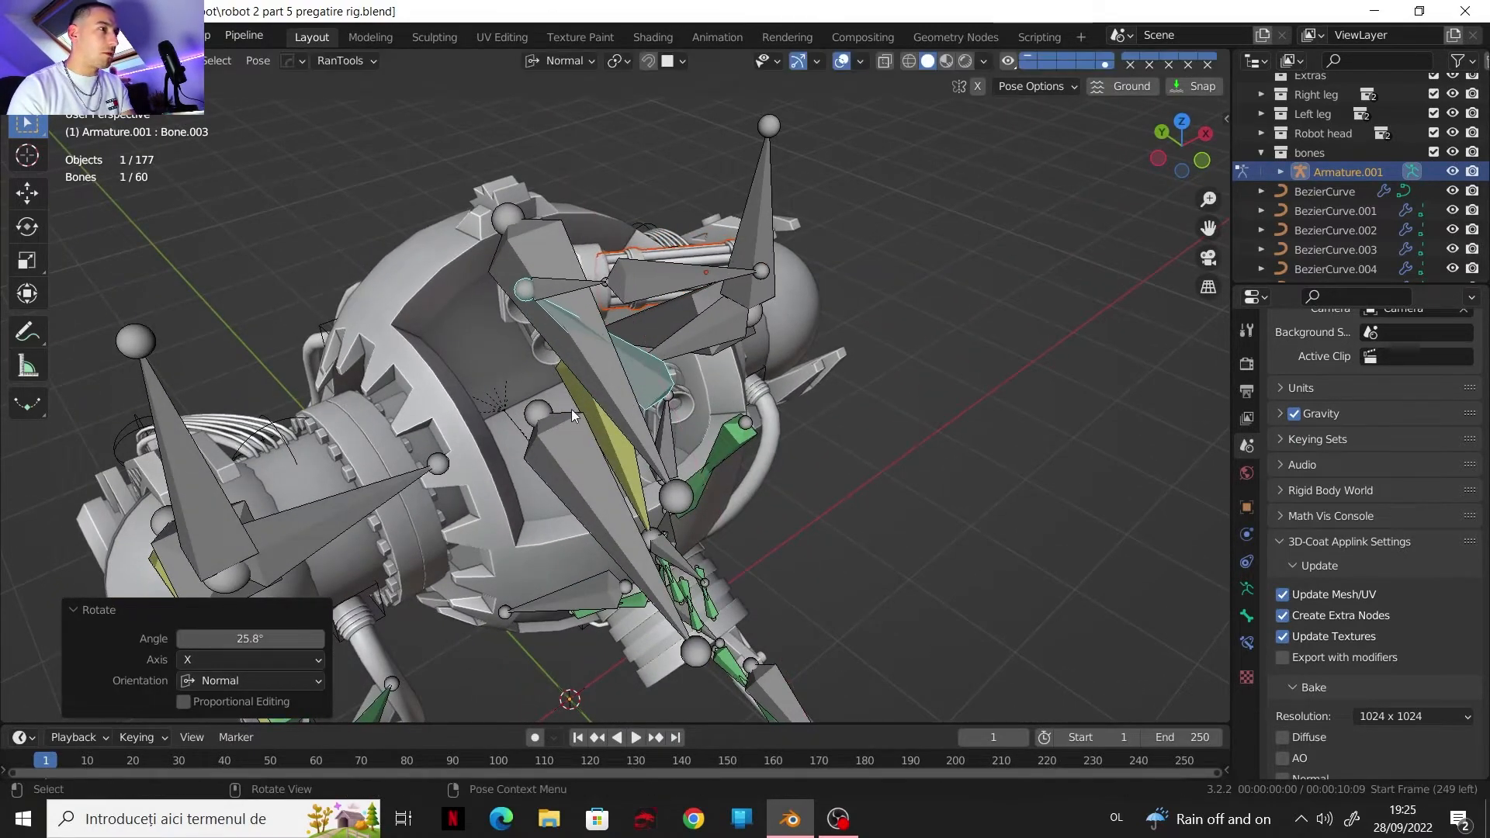
Step: Rotate the gun arm's base bone, Bone.002, again to swing the raised gun outward from the open hatch
{"action": "middle_click_drag", "start_coordinate": [571, 408], "coordinate": [519, 478]}
{"action": "left_click", "coordinate": [519, 478]}
{"action": "key", "text": "r"}
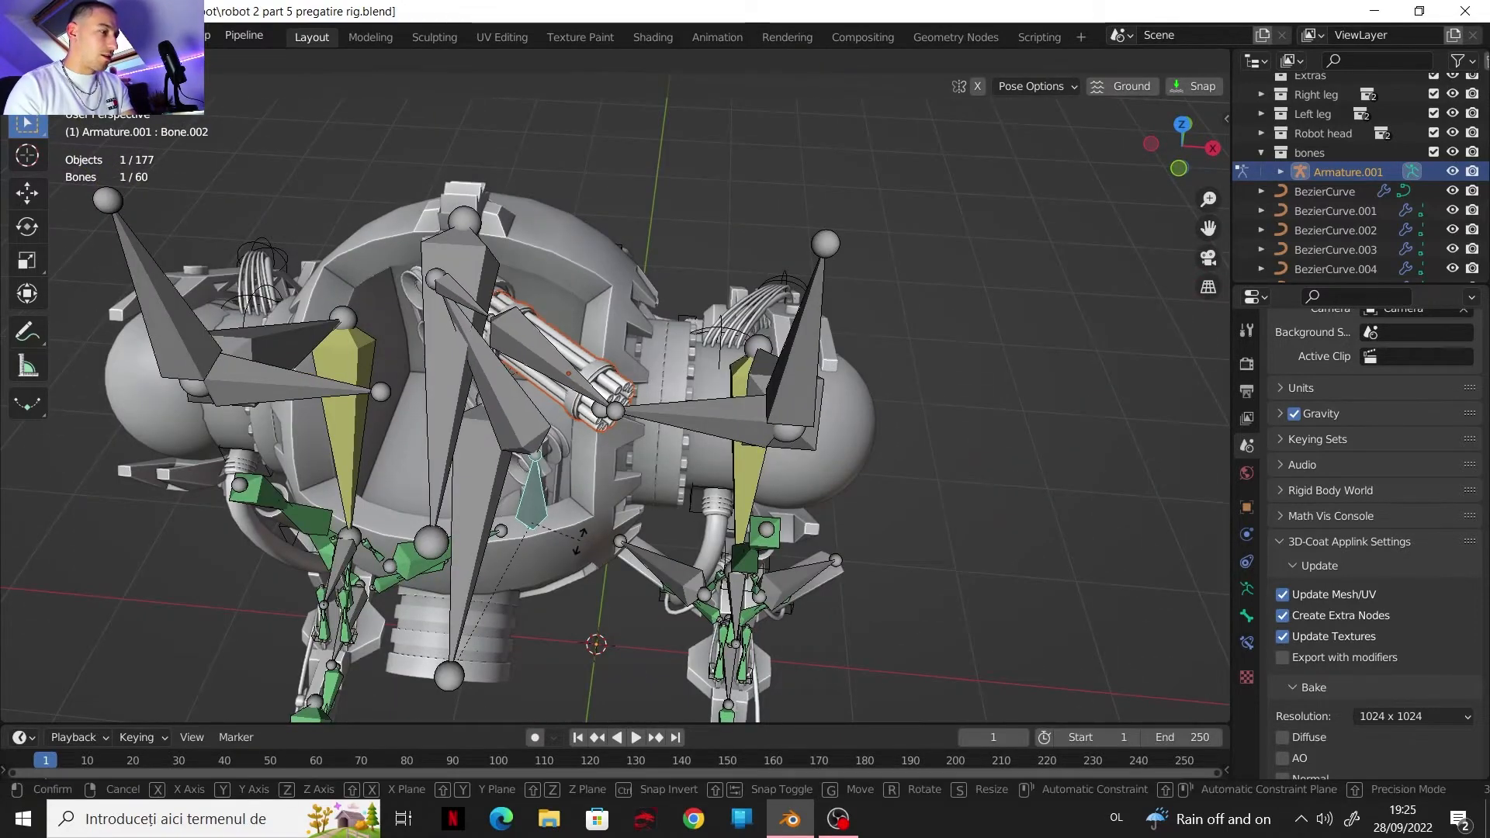
{"action": "key", "text": "x"}
{"action": "key", "text": "x"}
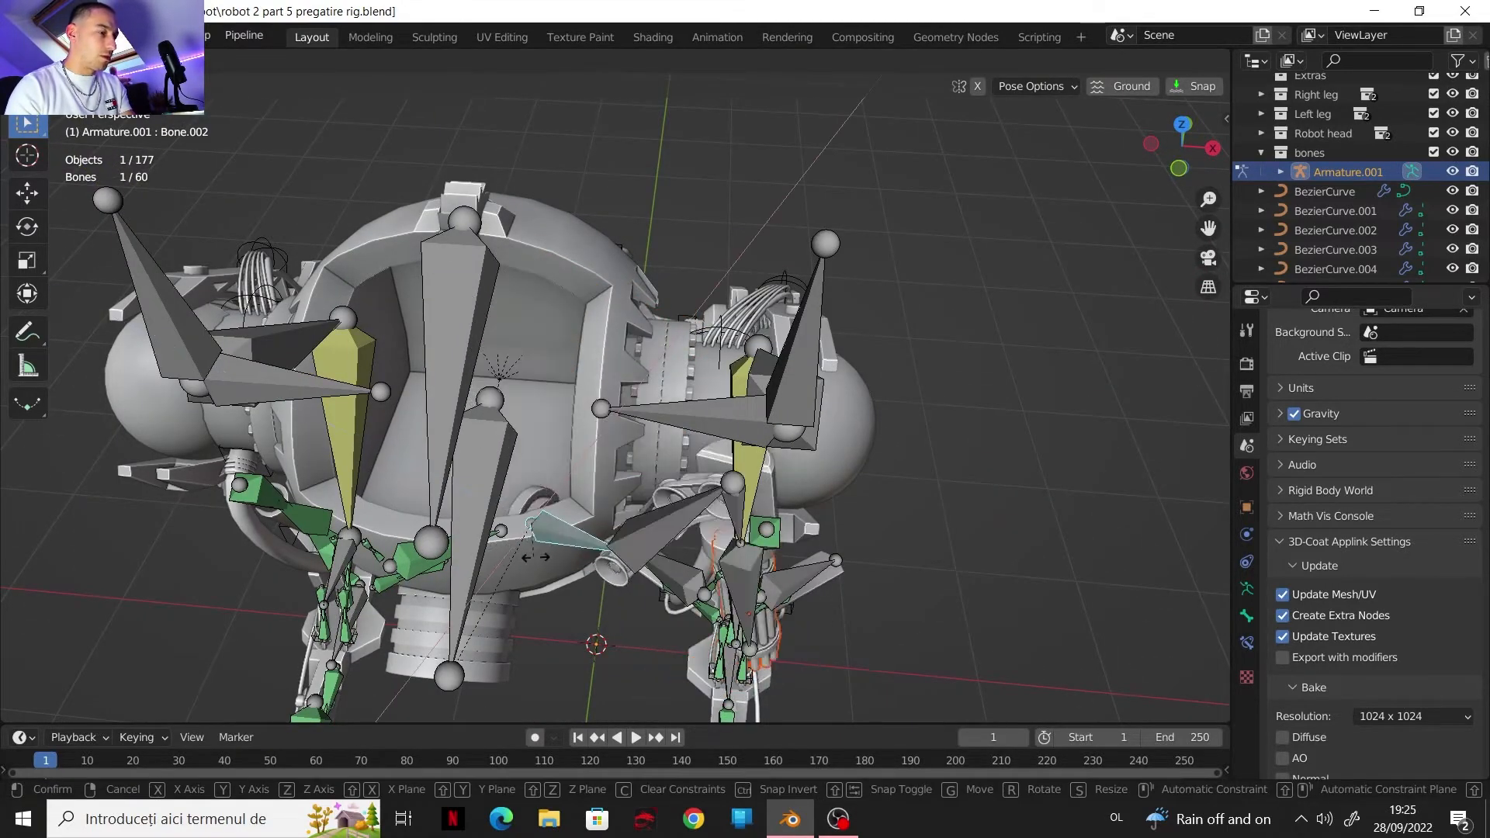
Step: Test-spin the barrel bone Bone.005 about its local Y axis in the raised pose and cancel it
{"action": "key", "text": "y"}
{"action": "key", "text": "y"}
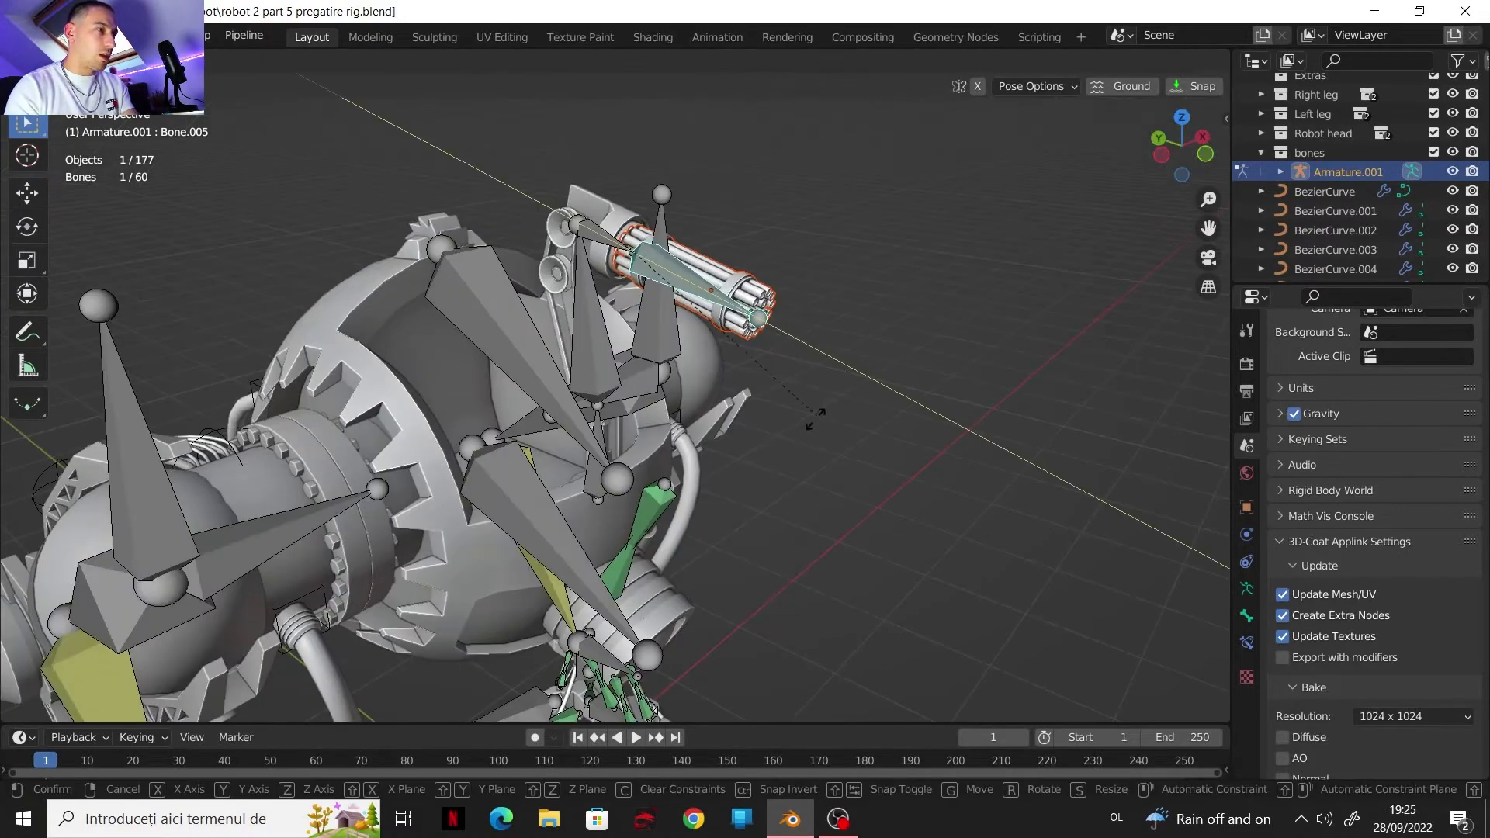
{"action": "right_click", "coordinate": [666, 356]}
Step: Hide the viewport overlays and switch to Material Preview shading to inspect the robot with its gun deployed
{"action": "scroll", "coordinate": [773, 350], "scroll_direction": "down", "scroll_amount": 4}
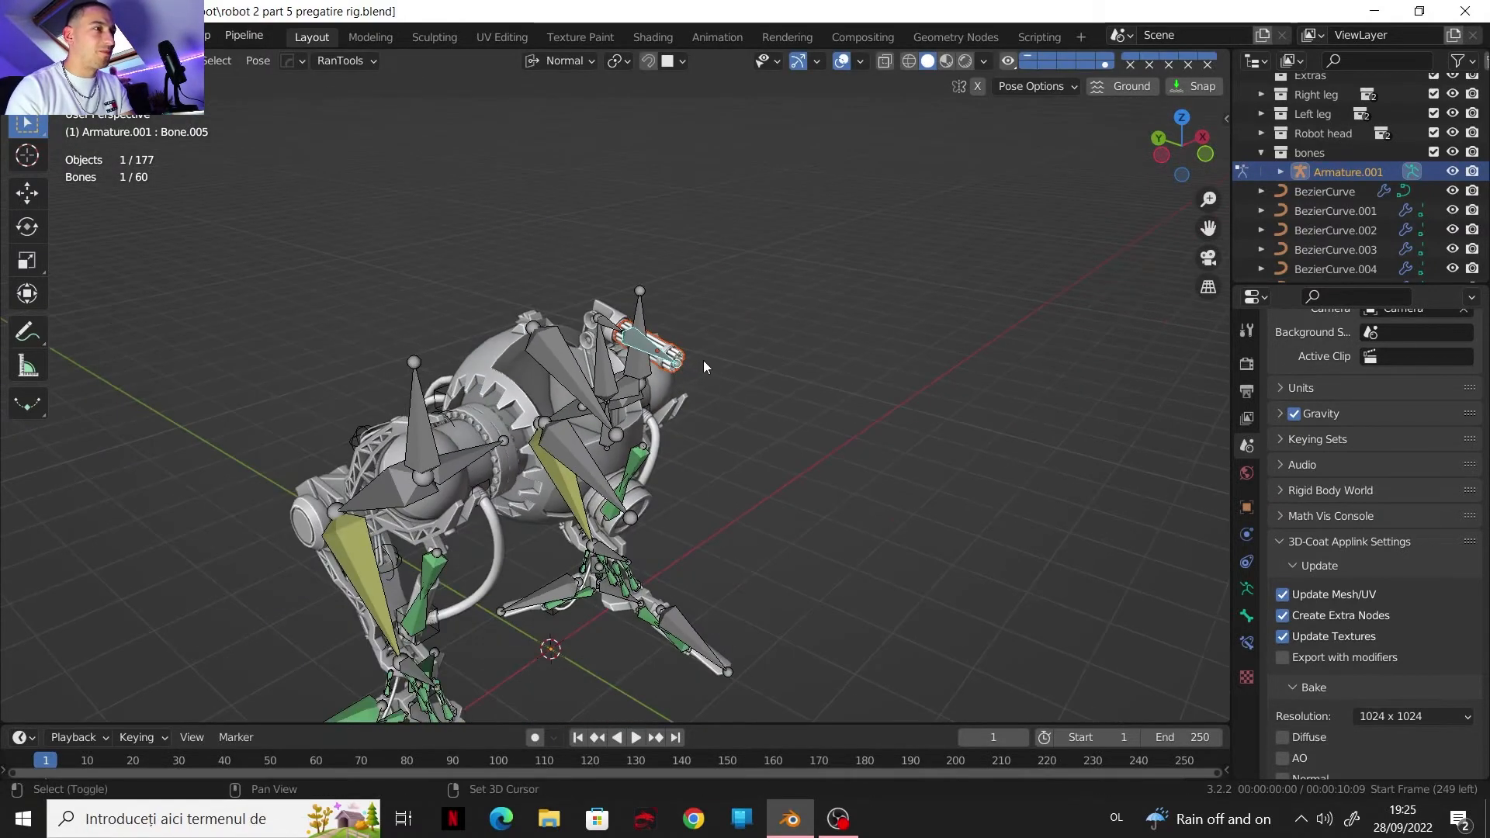
{"action": "middle_click_drag", "start_coordinate": [703, 360], "coordinate": [638, 387], "text": "shift"}
{"action": "scroll", "coordinate": [638, 388], "scroll_direction": "up", "scroll_amount": 7}
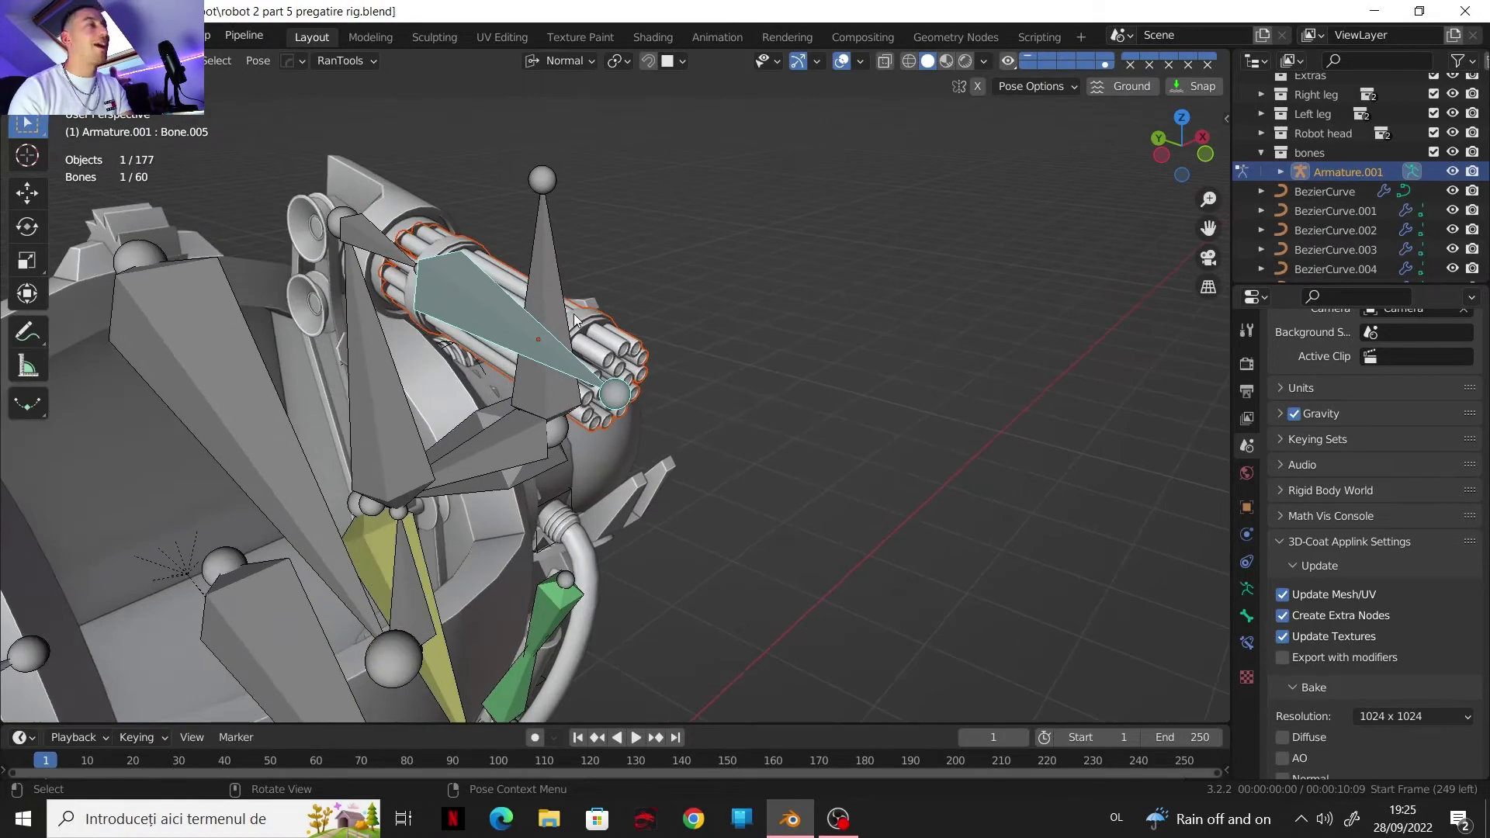
{"action": "scroll", "coordinate": [519, 444], "scroll_direction": "down", "scroll_amount": 3}
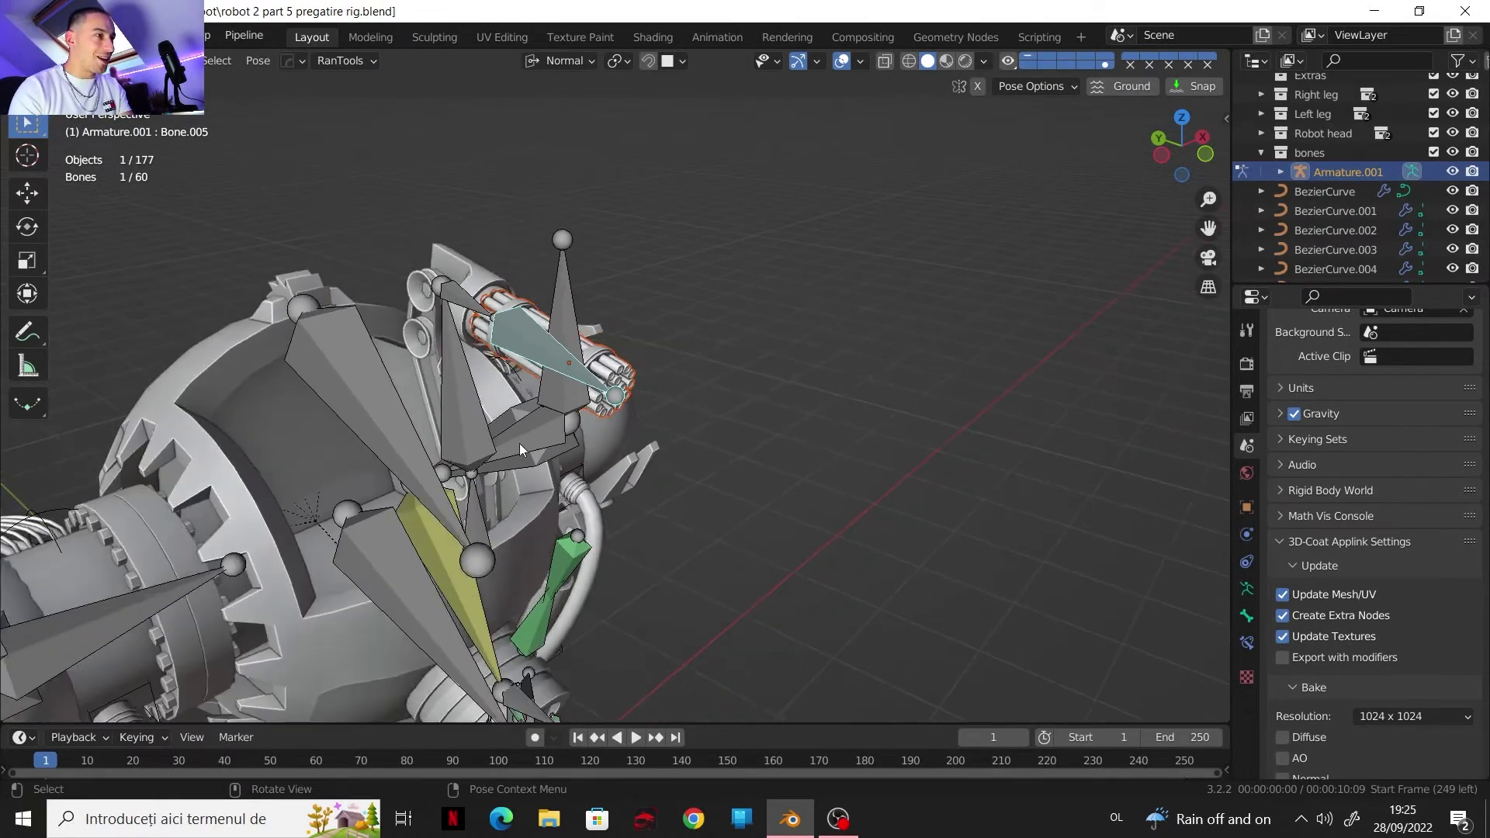
{"action": "middle_click_drag", "start_coordinate": [519, 444], "coordinate": [817, 109]}
{"action": "left_click", "coordinate": [842, 62]}
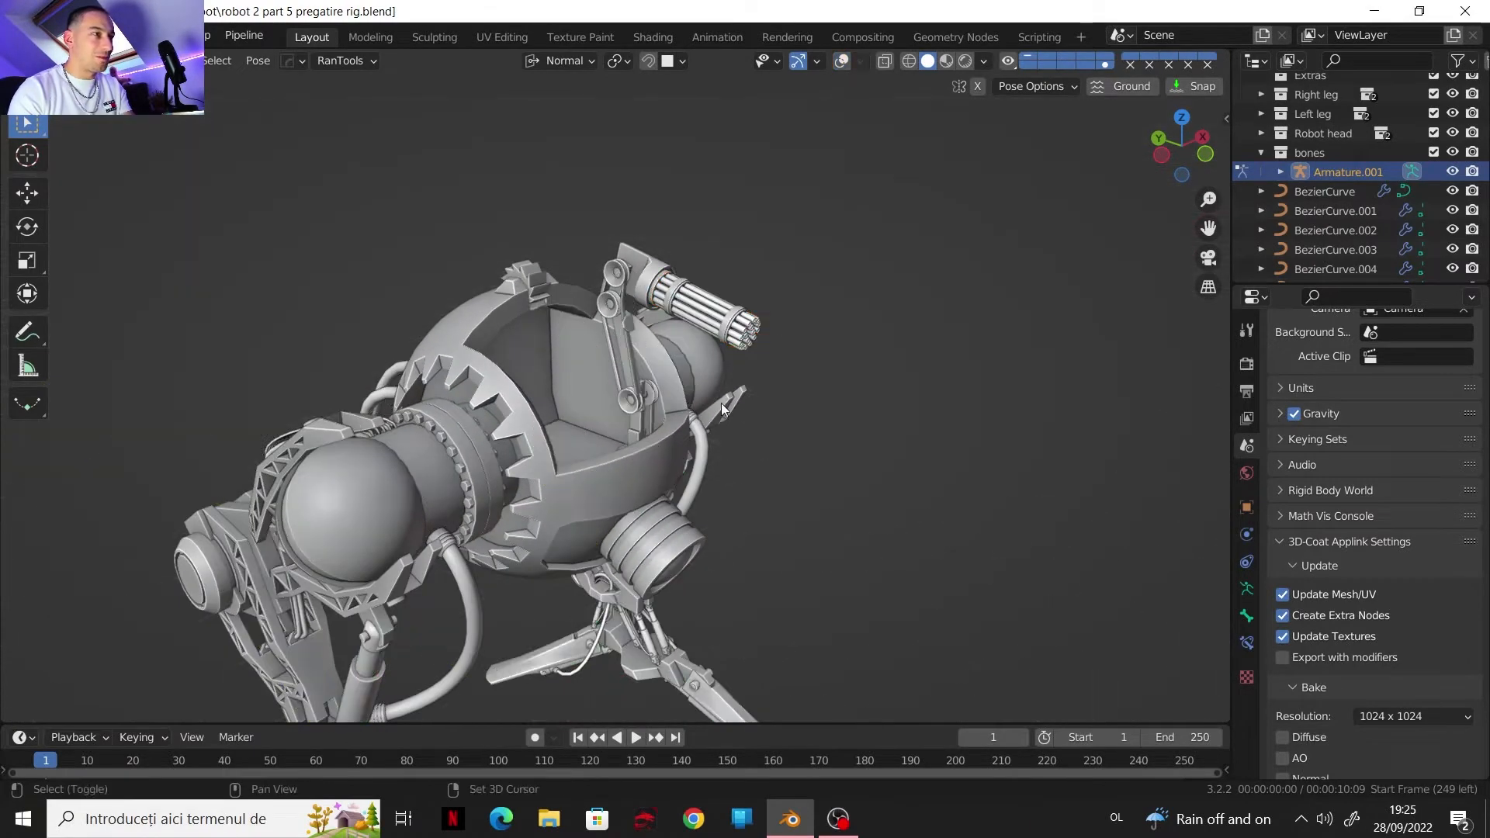
{"action": "middle_click_drag", "start_coordinate": [720, 403], "coordinate": [689, 384]}
{"action": "scroll", "coordinate": [618, 353], "scroll_direction": "up", "scroll_amount": 1}
{"action": "middle_click_drag", "start_coordinate": [671, 281], "coordinate": [691, 253], "text": "shift"}
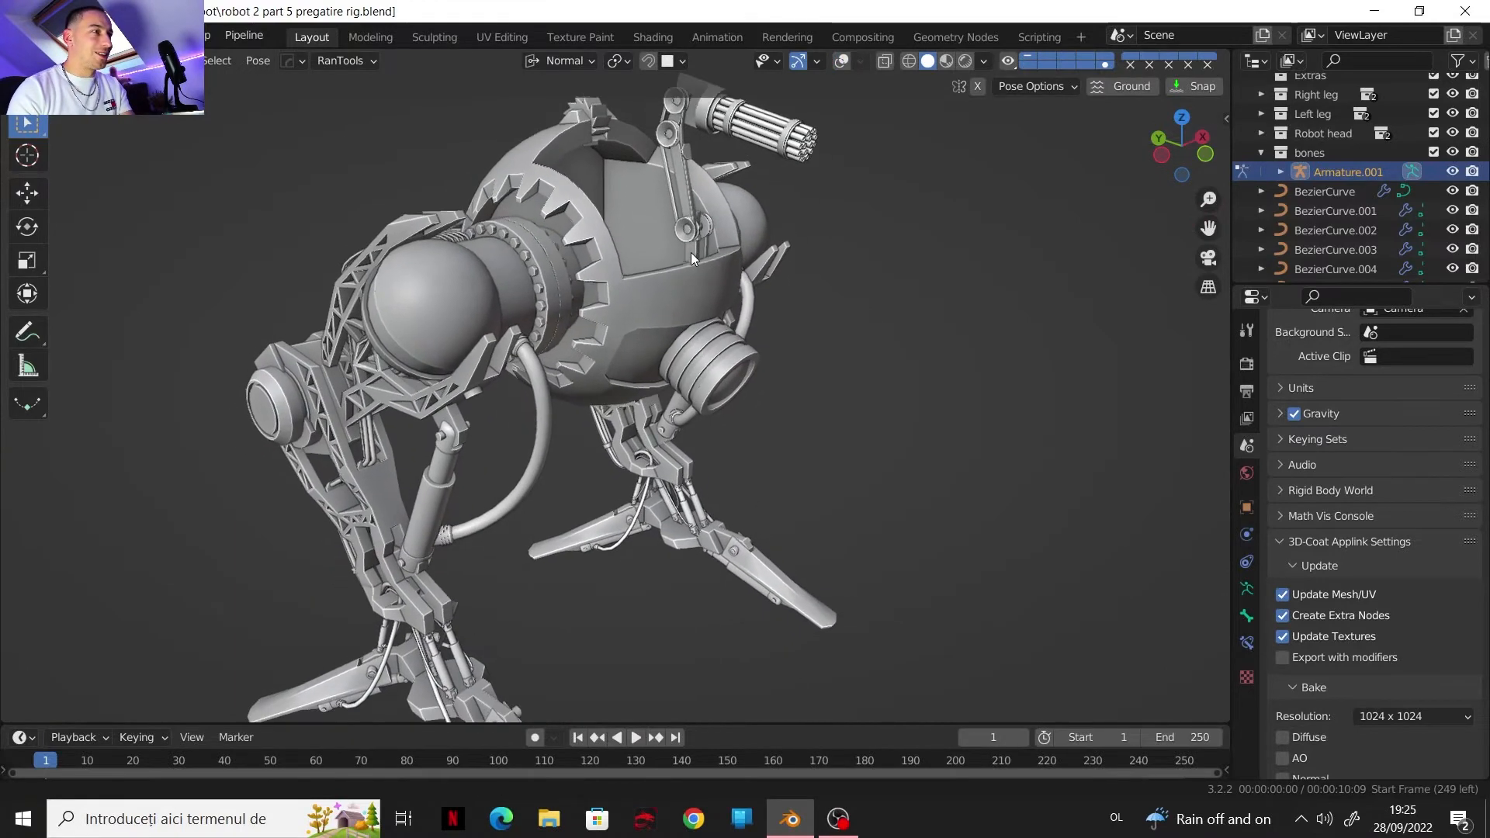
{"action": "left_click", "coordinate": [946, 64]}
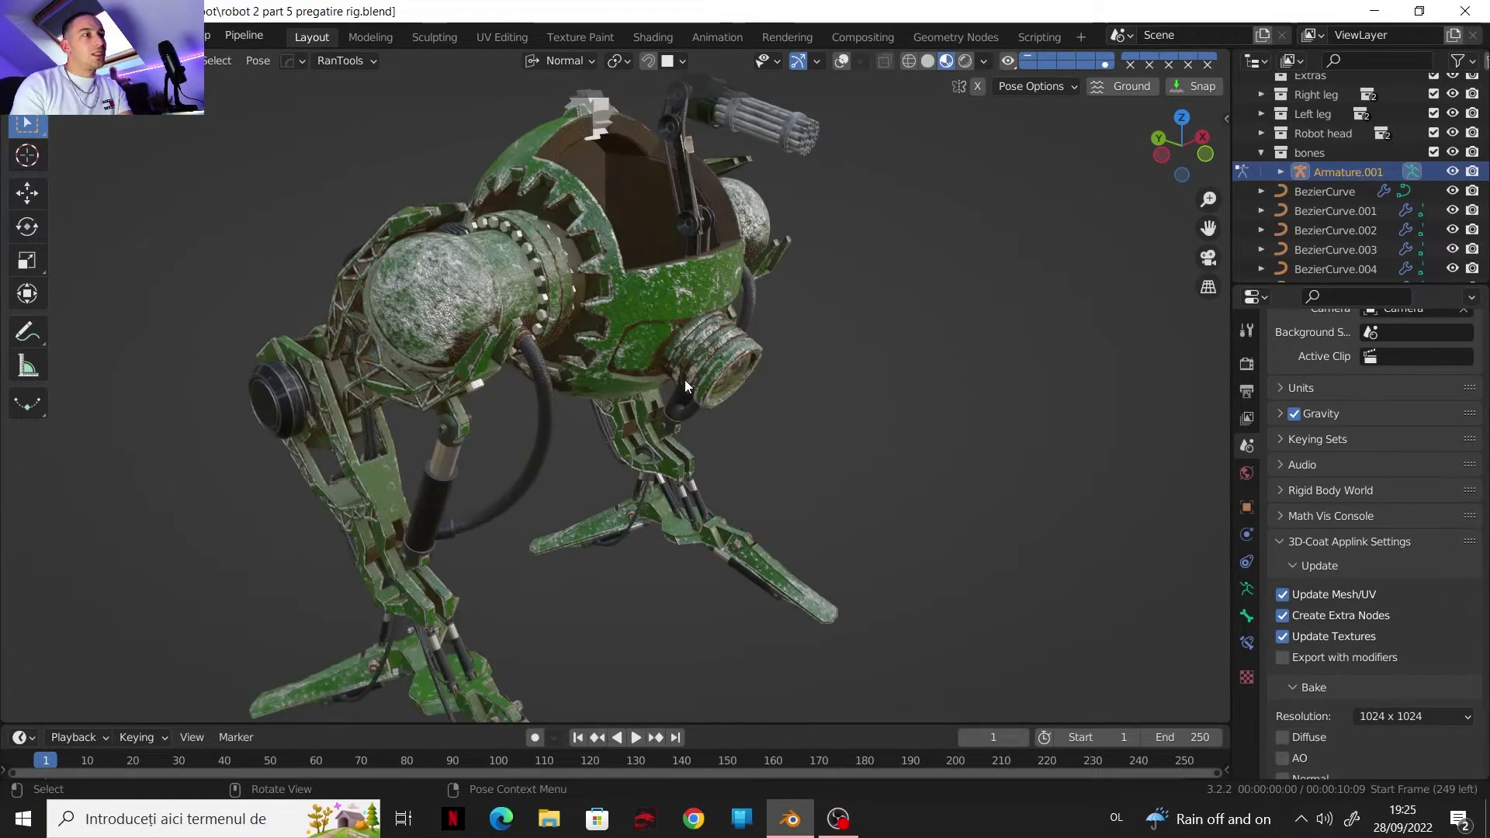
Step: Show the overlays again, select the leg bone Bone.019.R, test-move it and cancel the move
{"action": "key", "text": "shift+alt+z"}
{"action": "middle_click_drag", "start_coordinate": [709, 376], "coordinate": [835, 359]}
{"action": "middle_click_drag", "start_coordinate": [510, 357], "coordinate": [758, 397]}
{"action": "left_click", "coordinate": [497, 506]}
{"action": "scroll", "coordinate": [497, 506], "scroll_direction": "down", "scroll_amount": 3}
{"action": "key", "text": "g"}
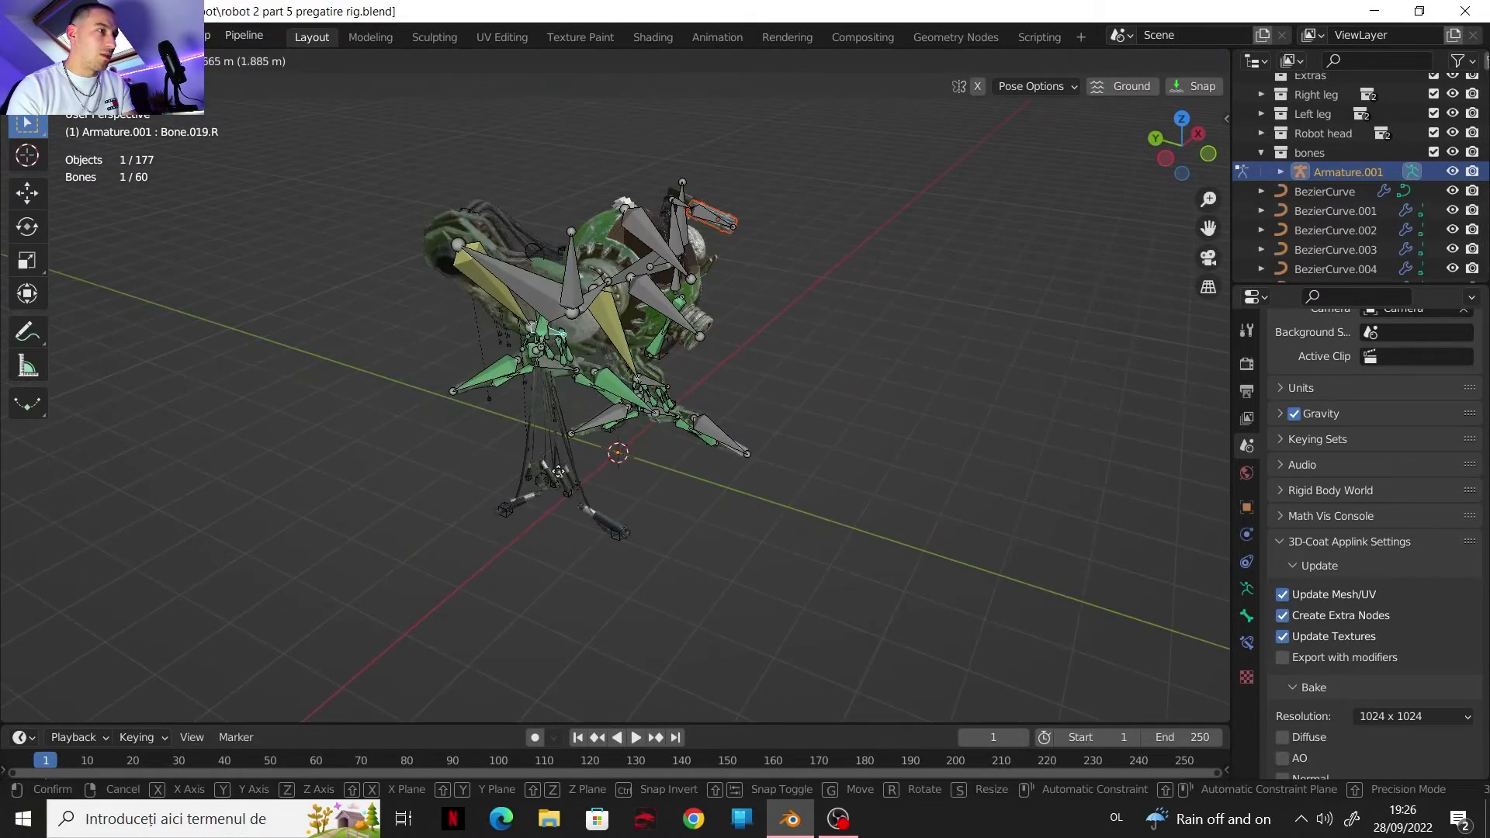
{"action": "right_click", "coordinate": [557, 467]}
{"action": "middle_click_drag", "start_coordinate": [697, 495], "coordinate": [652, 467]}
{"action": "scroll", "coordinate": [652, 467], "scroll_direction": "up", "scroll_amount": 2}
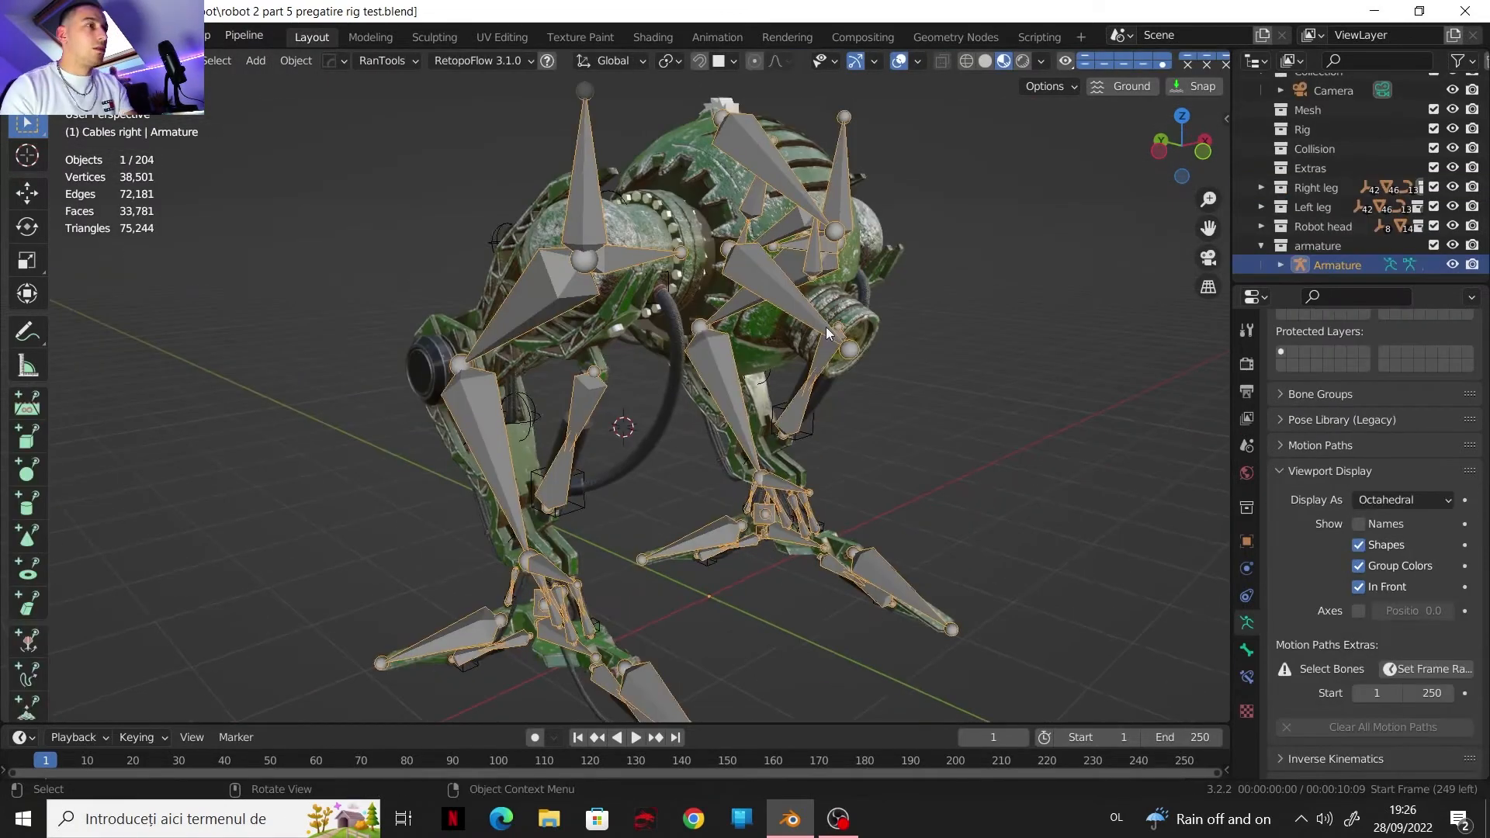
Step: In the rig test file, set the armature's viewport display type to Stick
{"action": "scroll", "coordinate": [832, 315], "scroll_direction": "down", "scroll_amount": 2}
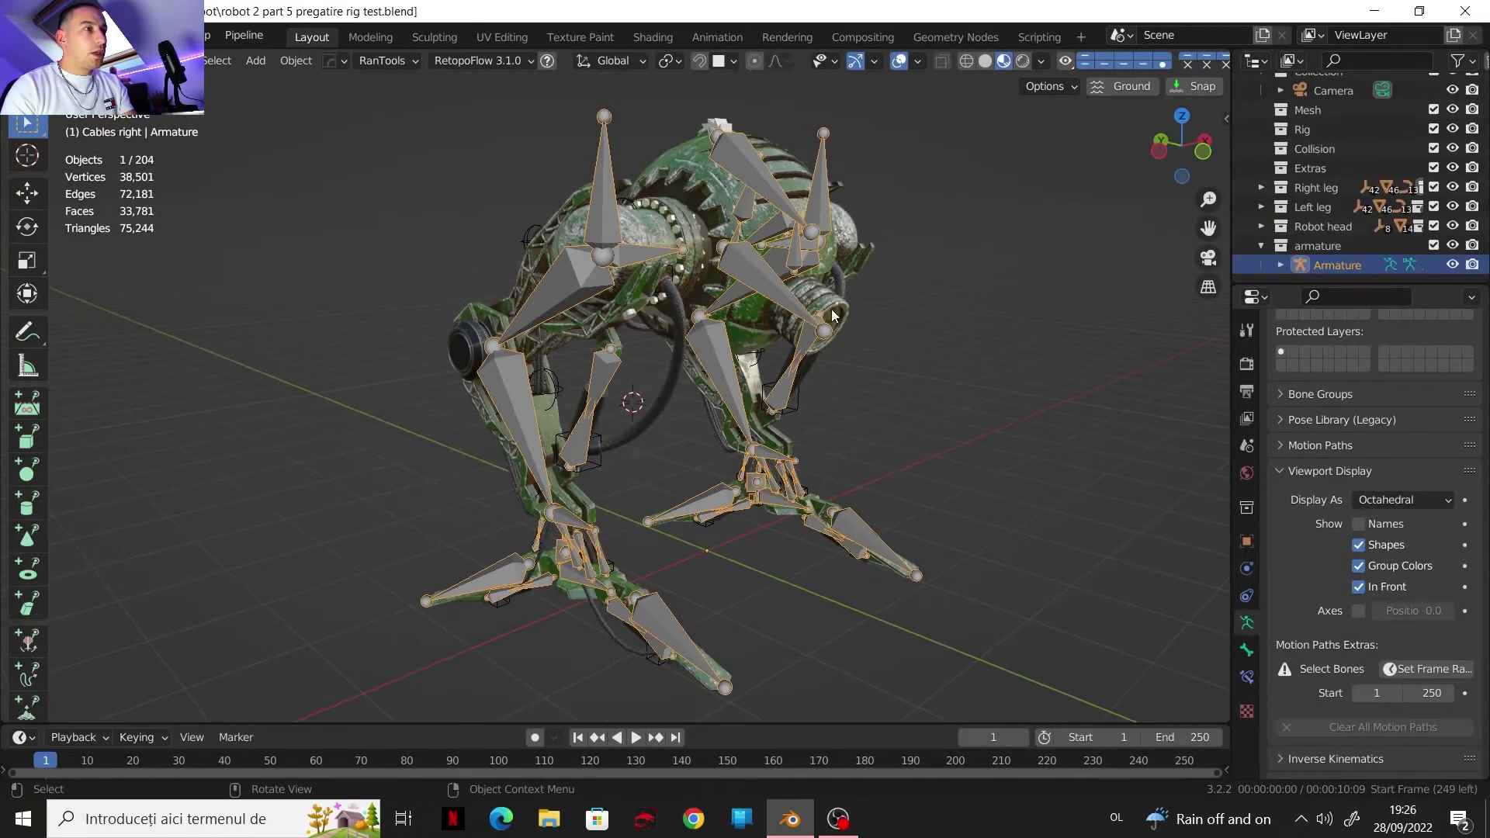
{"action": "left_click", "coordinate": [1398, 496]}
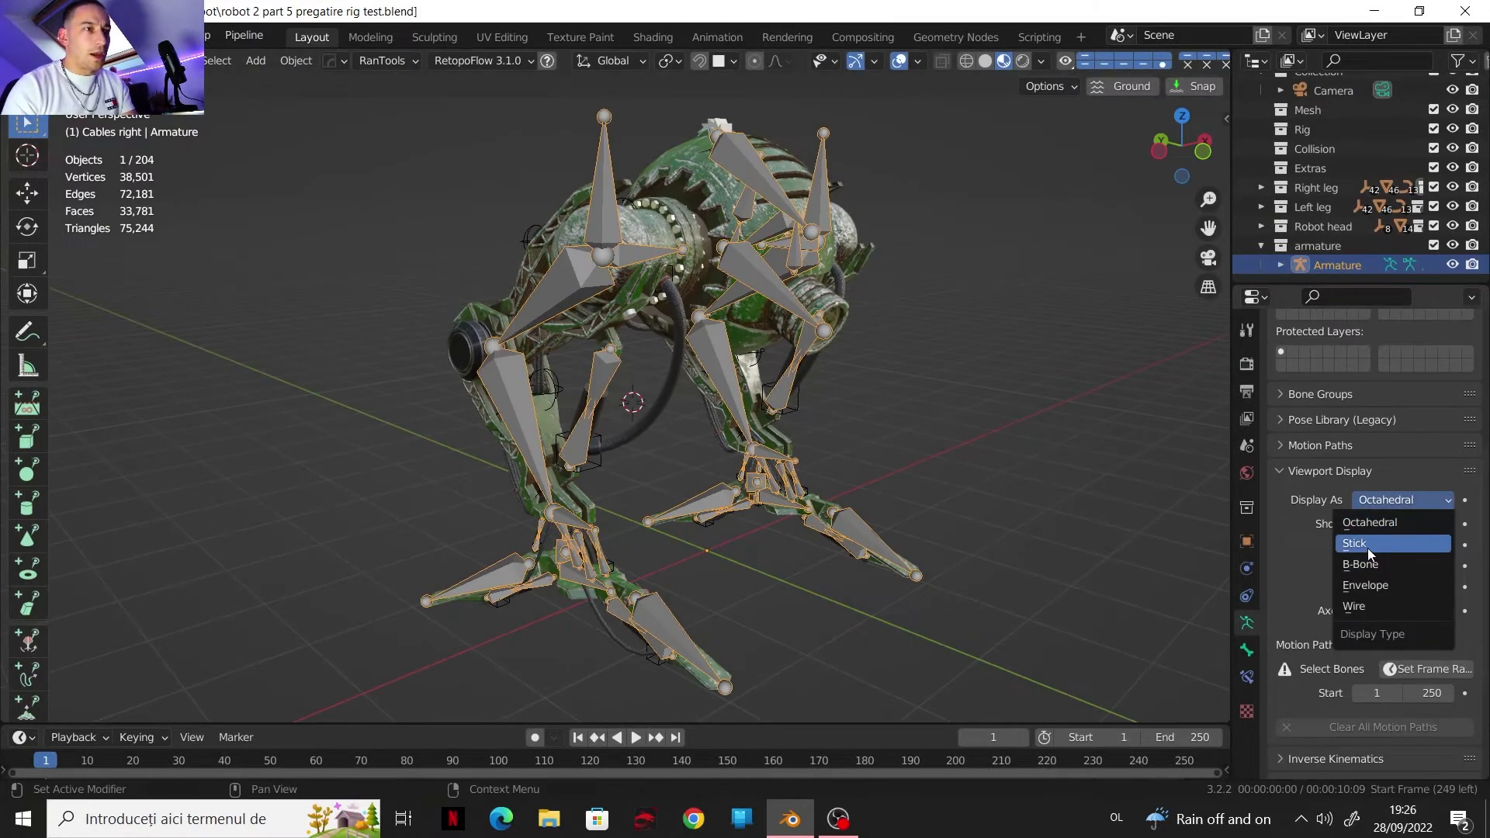
{"action": "left_click", "coordinate": [1373, 546]}
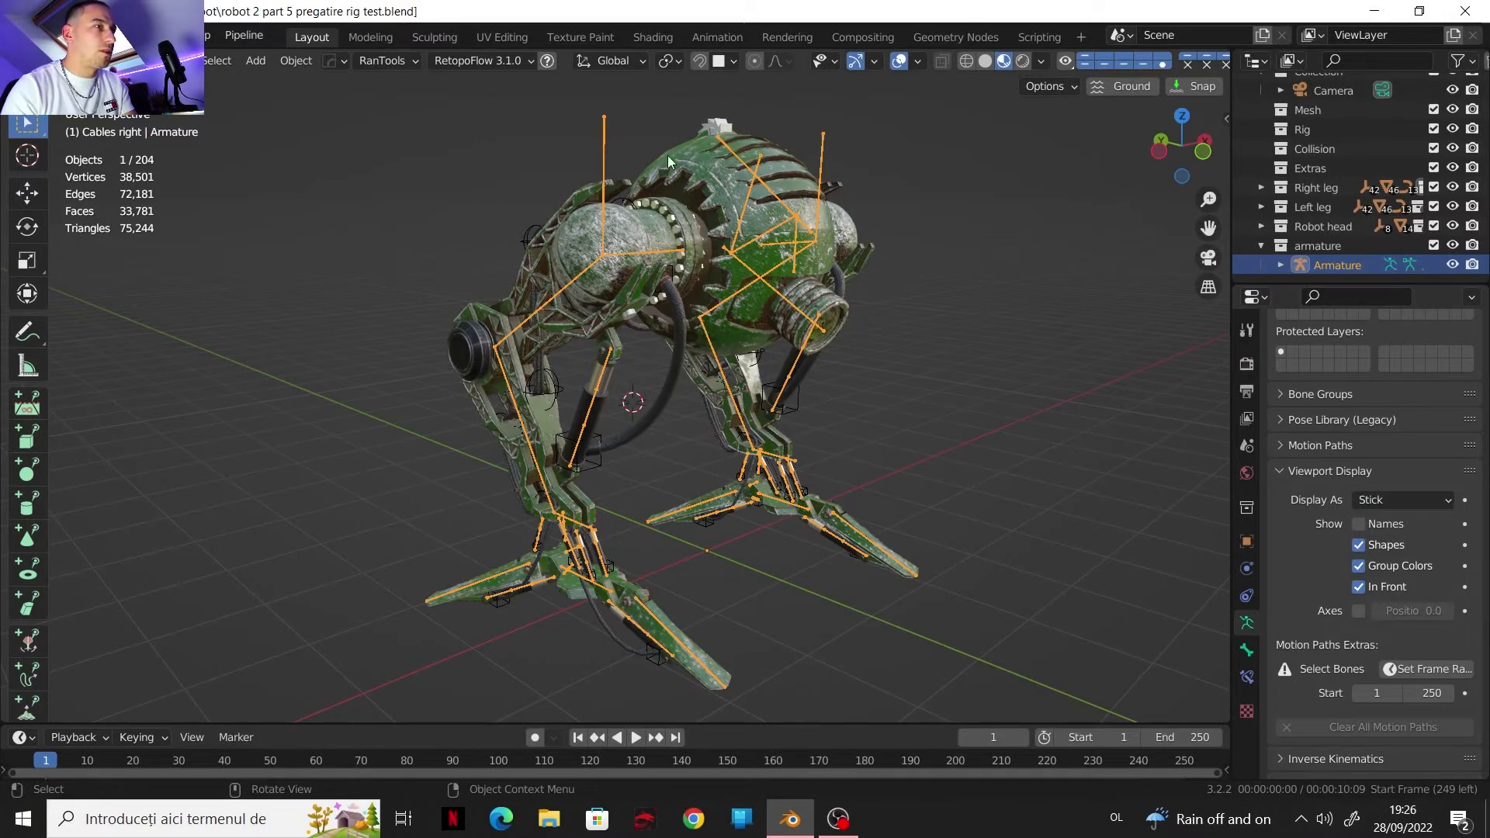
Step: Put the armature in Pose Mode, select the body's main bone, Bone, and test-move it without keeping the move
{"action": "key", "text": "Tab"}
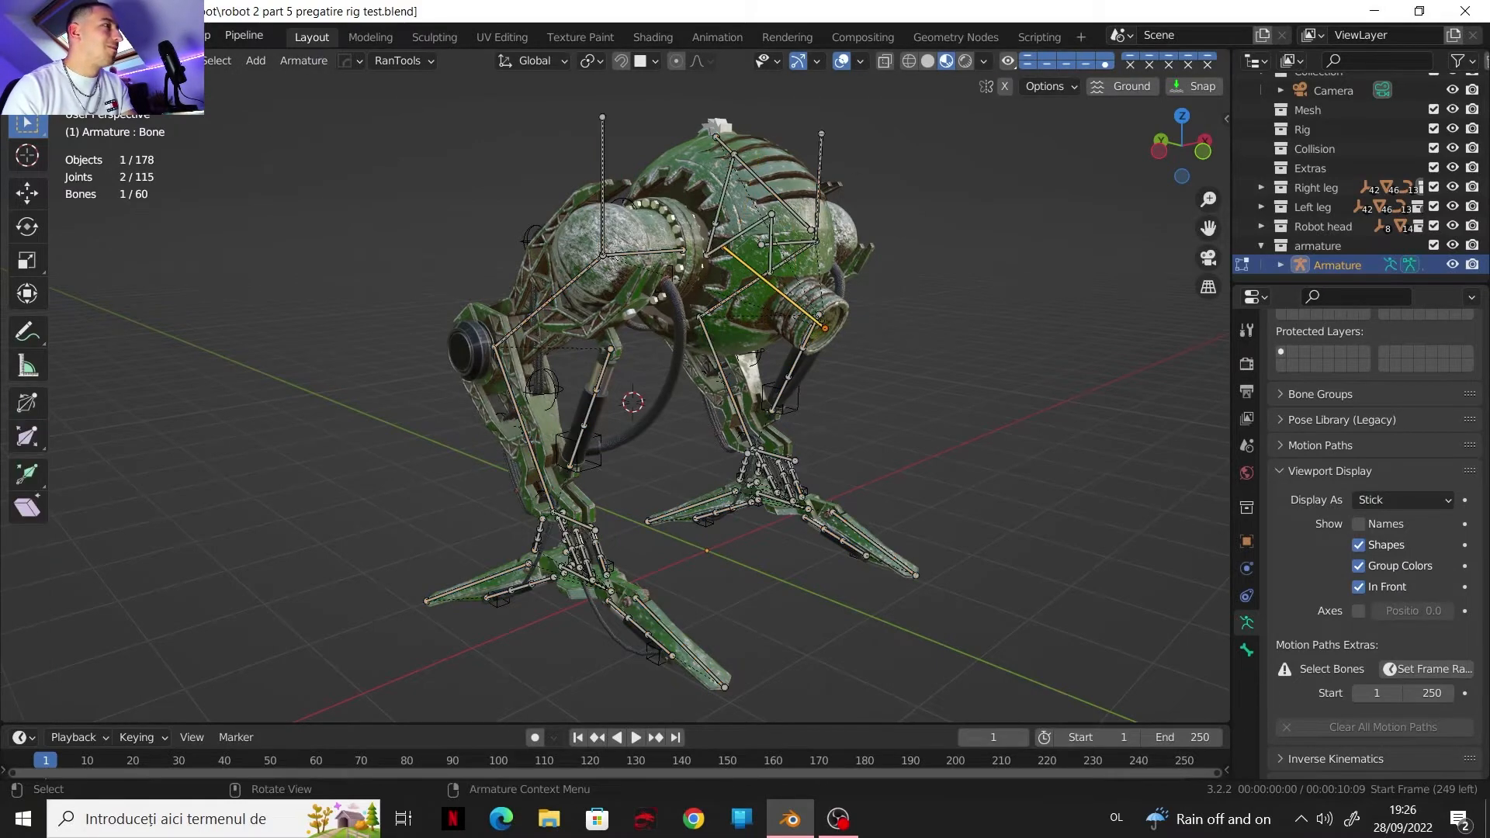
{"action": "left_click", "coordinate": [115, 123]}
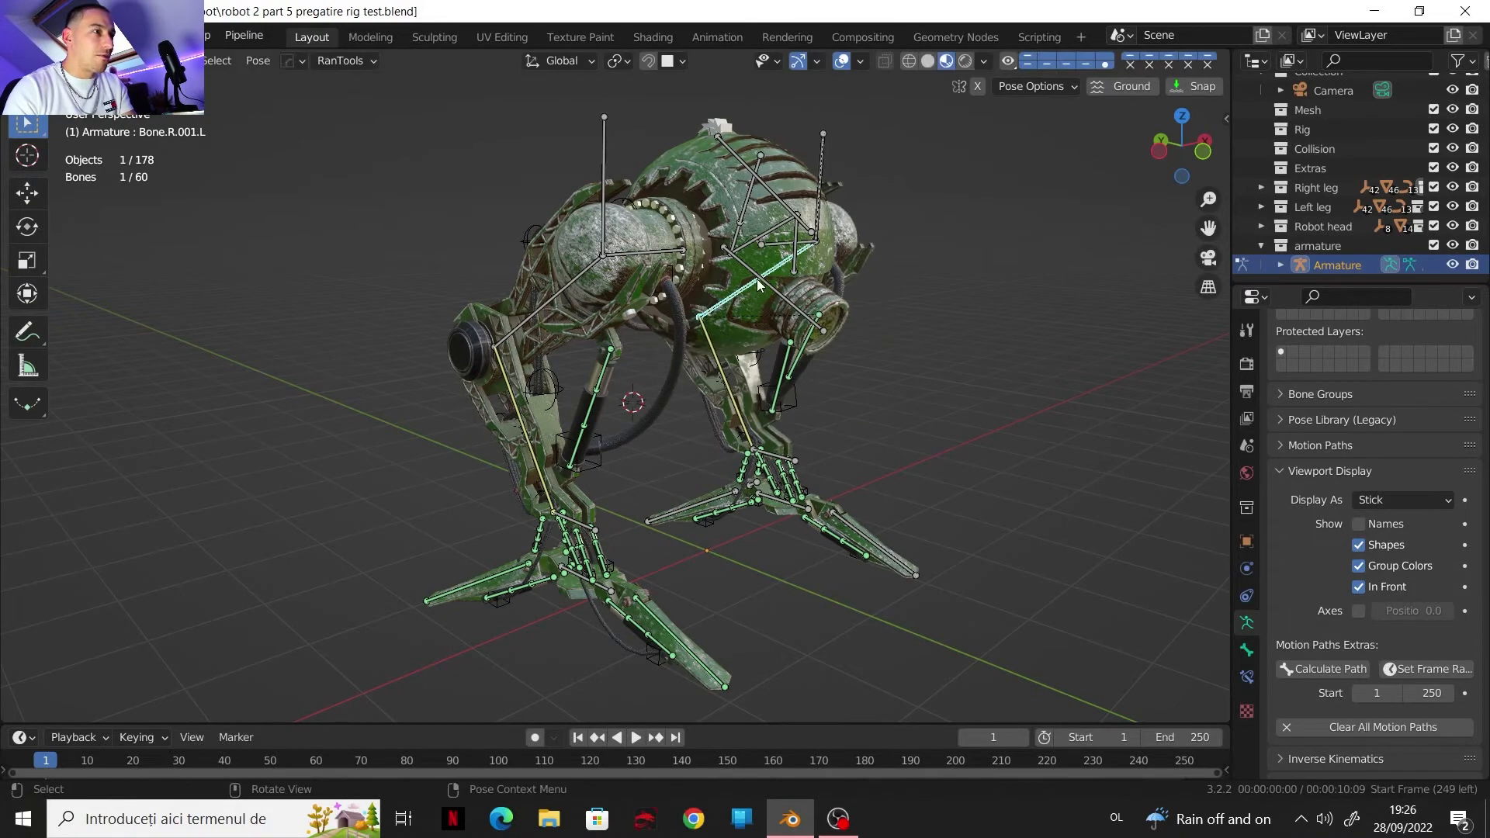
{"action": "left_click", "coordinate": [772, 293]}
{"action": "key", "text": "g"}
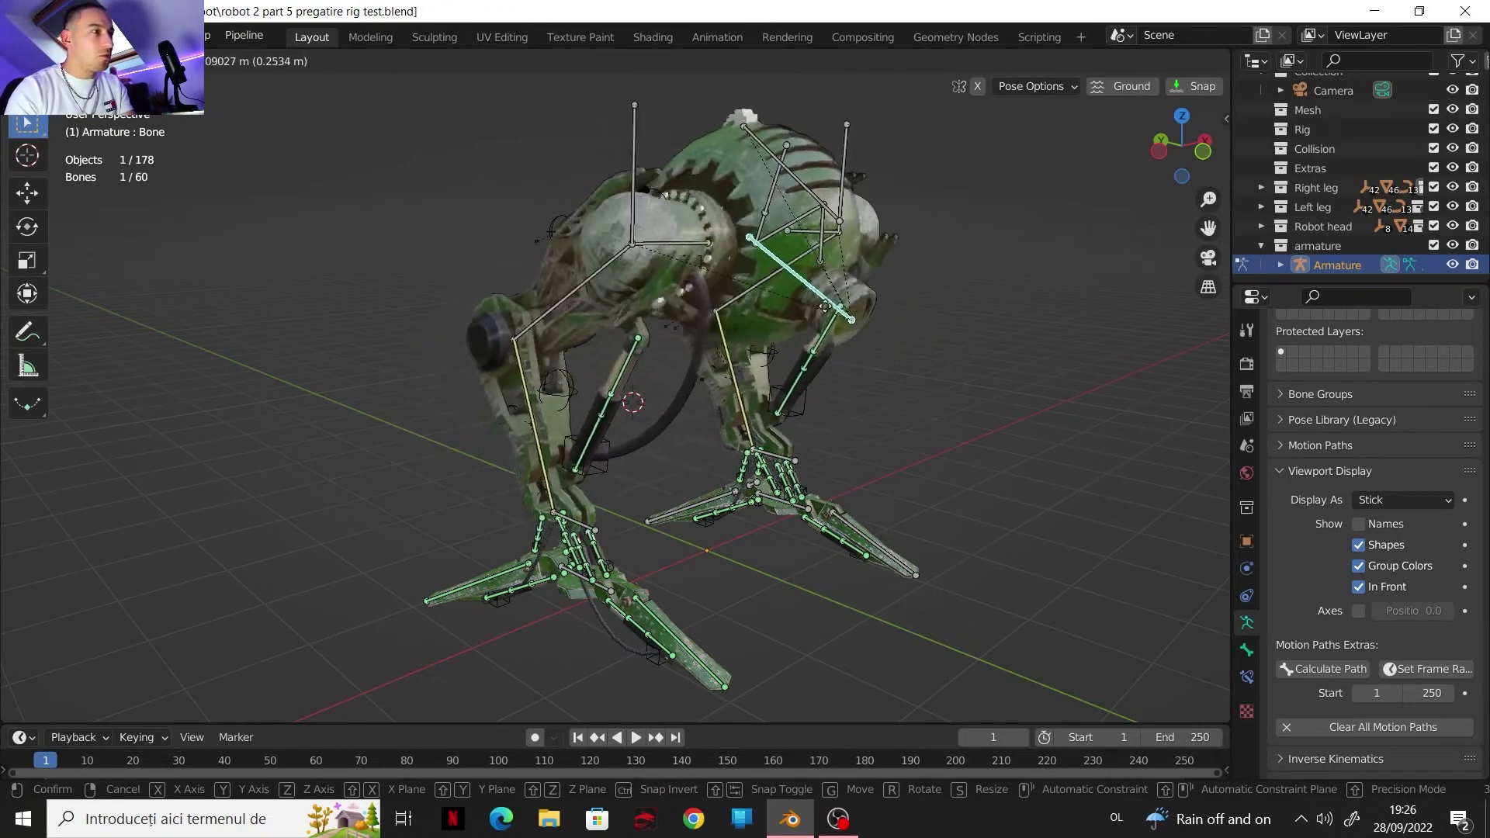
{"action": "left_click", "coordinate": [757, 346]}
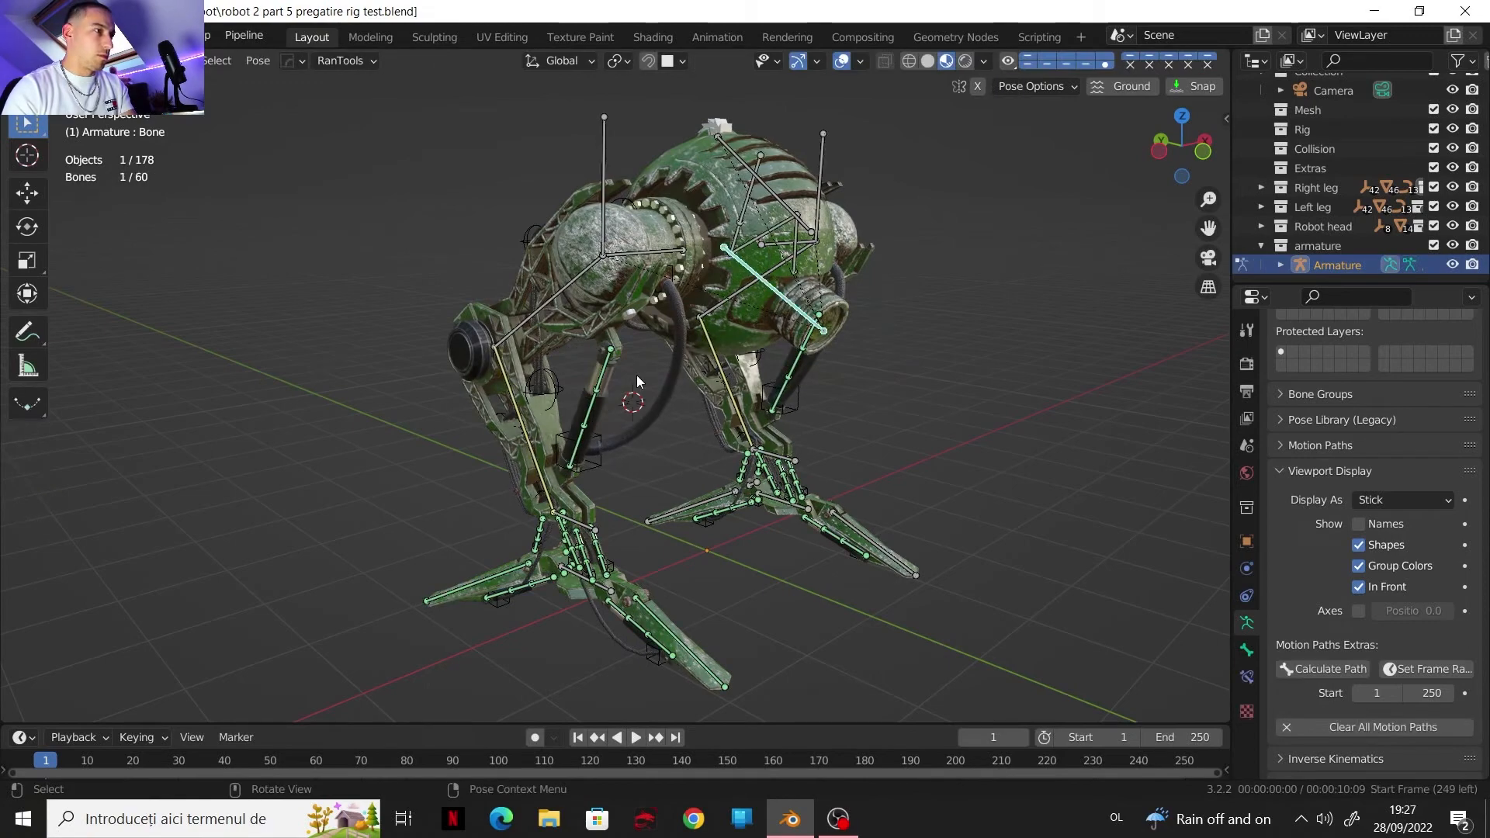
Step: Move the body's main bone around to test how the legs bend over the planted feet
{"action": "middle_click_drag", "start_coordinate": [663, 347], "coordinate": [628, 270]}
{"action": "scroll", "coordinate": [486, 356], "scroll_direction": "up", "scroll_amount": 3}
{"action": "scroll", "coordinate": [612, 357], "scroll_direction": "down", "scroll_amount": 2}
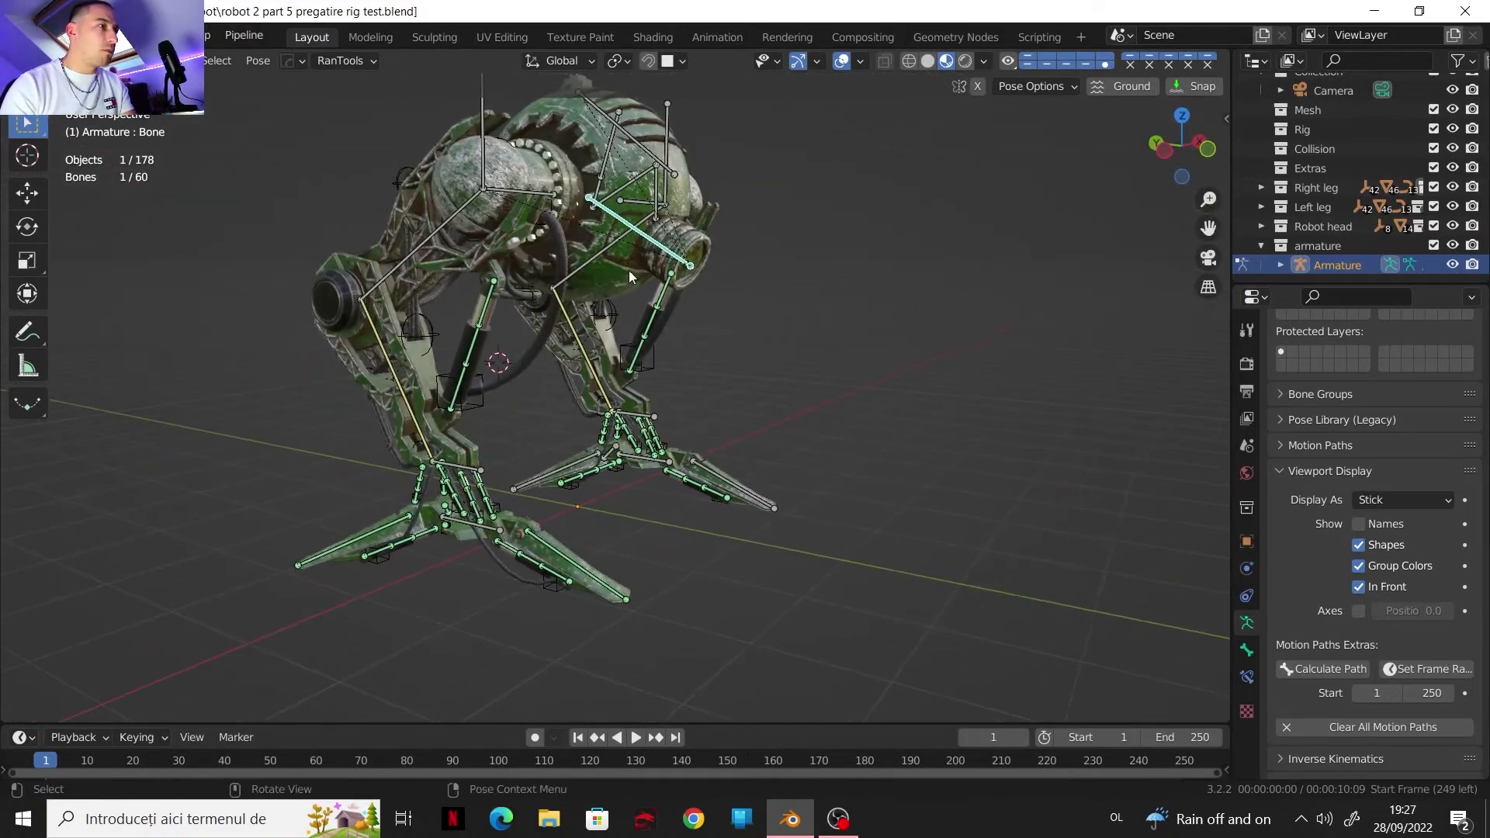
{"action": "key", "text": "g"}
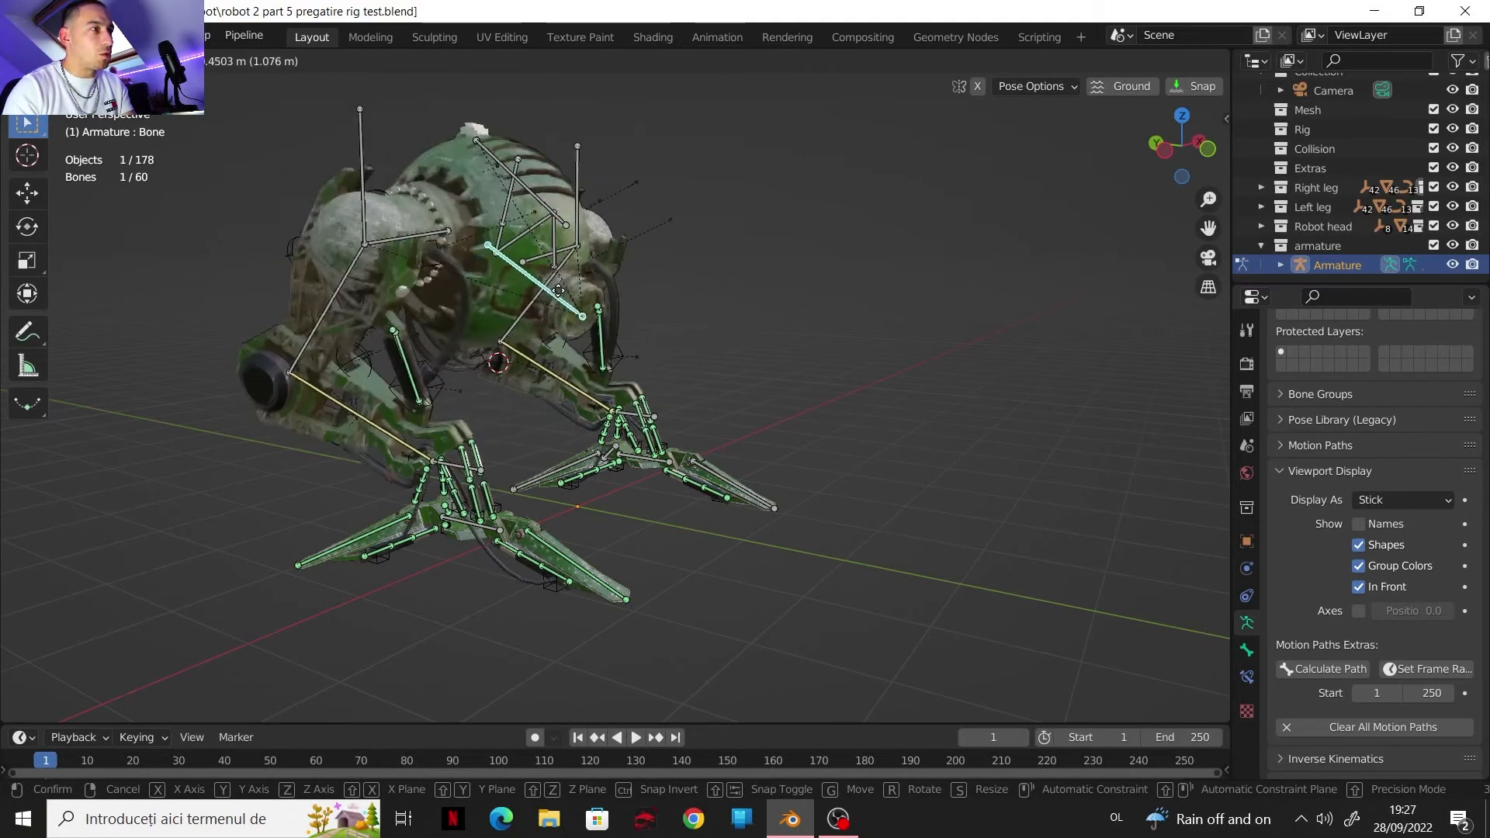
{"action": "left_click", "coordinate": [611, 293]}
Step: Test-rotate the body's main bone in several directions to check how the legs and hoses follow
{"action": "middle_click_drag", "start_coordinate": [612, 293], "coordinate": [713, 353]}
{"action": "scroll", "coordinate": [703, 348], "scroll_direction": "up", "scroll_amount": 3}
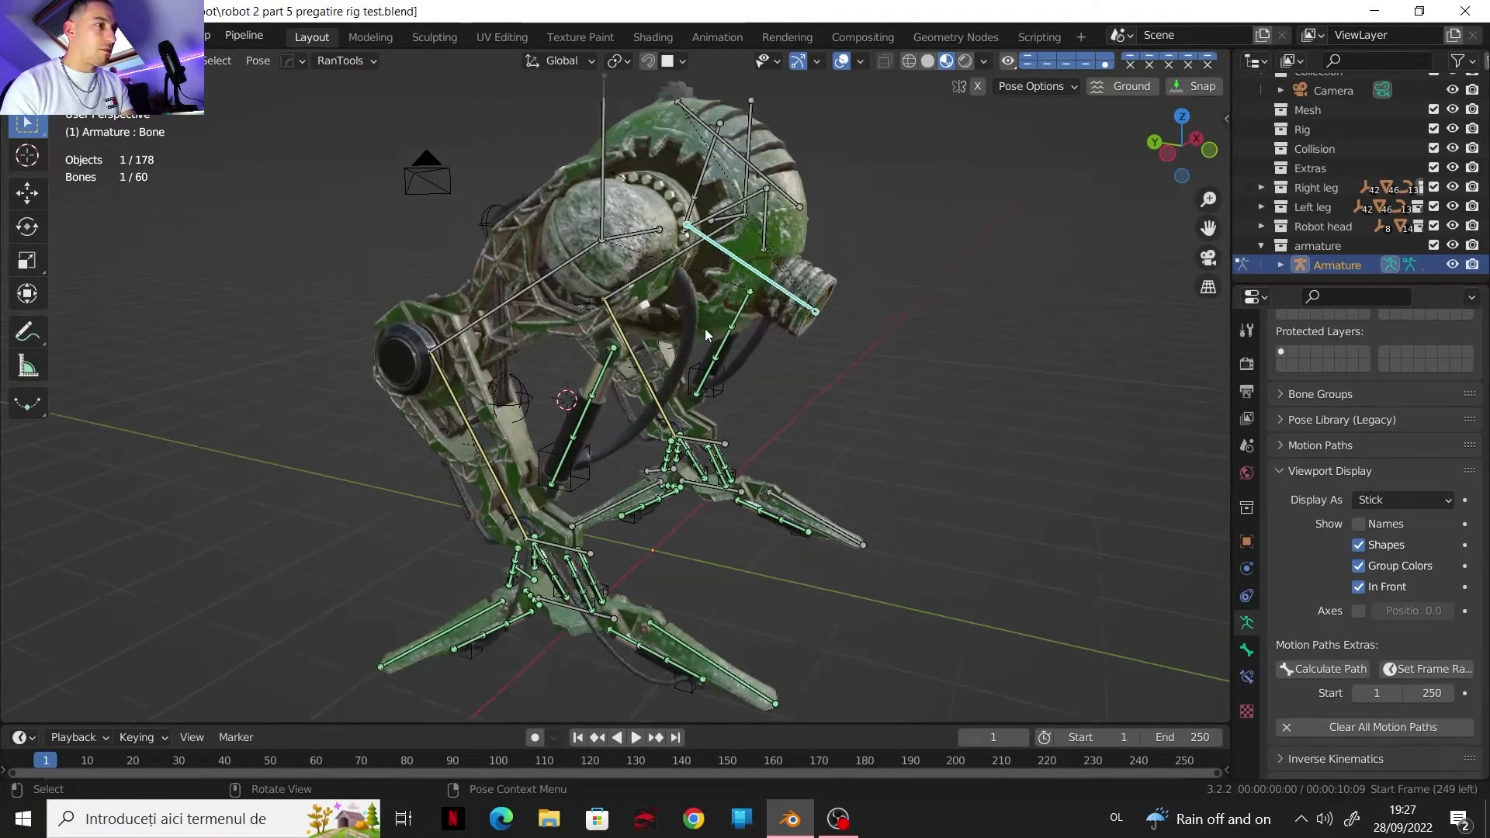
{"action": "middle_click_drag", "start_coordinate": [699, 296], "coordinate": [677, 320], "text": "shift"}
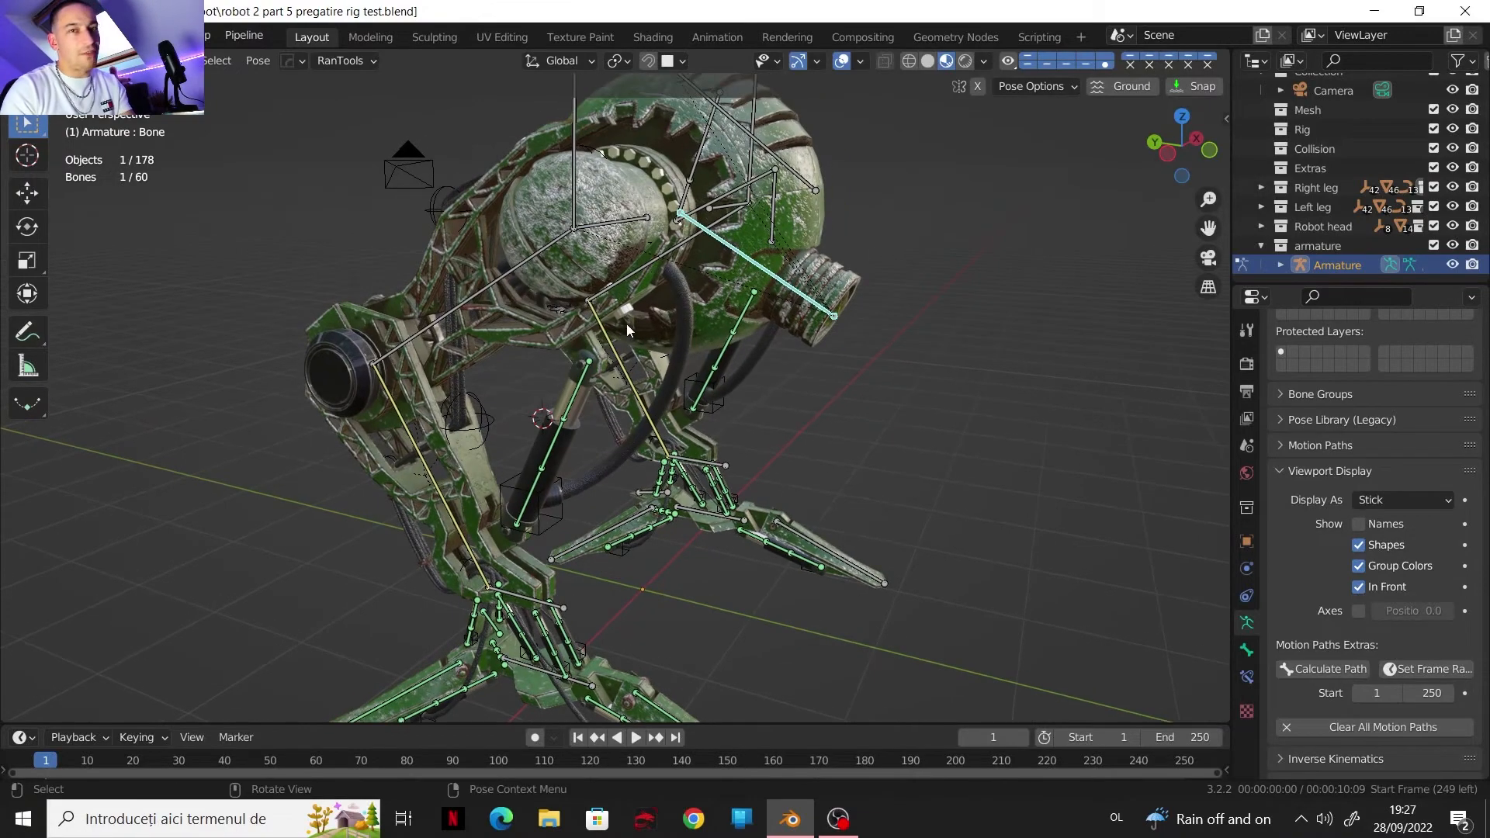
{"action": "middle_click_drag", "start_coordinate": [501, 348], "coordinate": [864, 448]}
{"action": "key", "text": "r"}
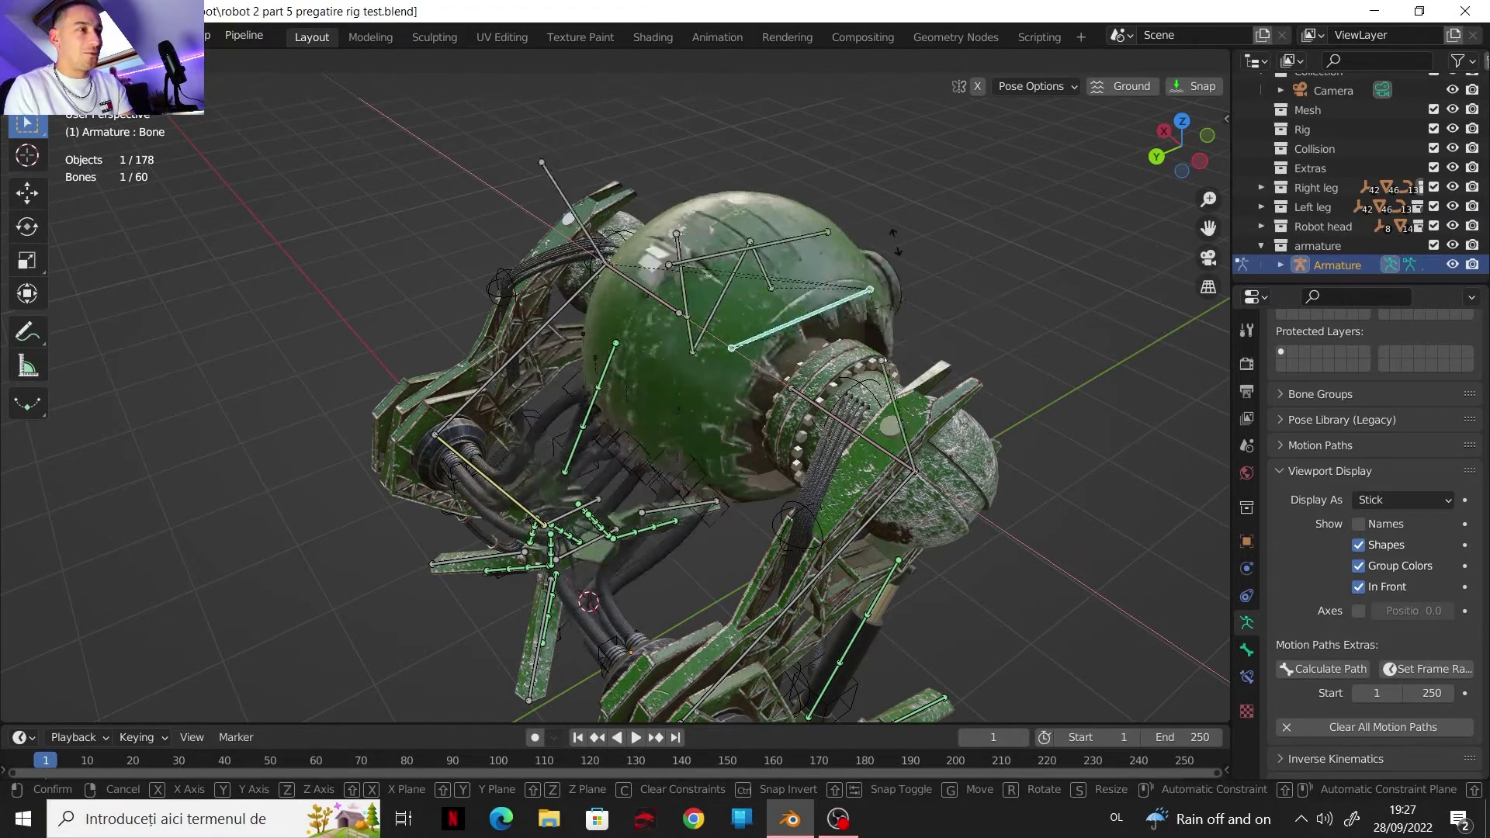
{"action": "left_click", "coordinate": [930, 364]}
Step: Select the top hatch bone, Bone.001, and rotate it about -78.3° around X to swing the hatch open
{"action": "middle_click_drag", "start_coordinate": [930, 363], "coordinate": [832, 312]}
{"action": "left_click", "coordinate": [832, 312]}
{"action": "left_click", "coordinate": [821, 163]}
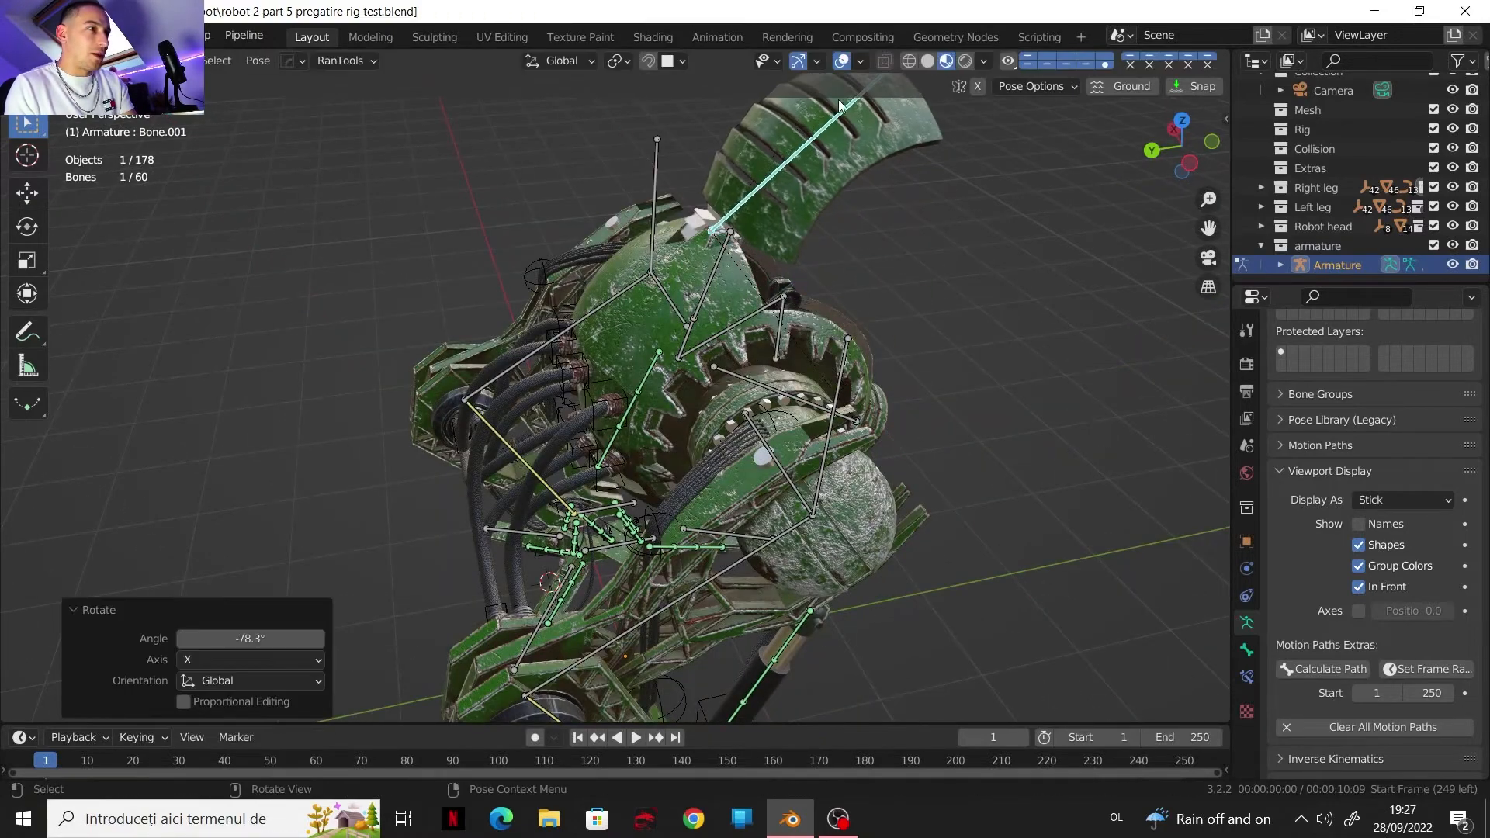
{"action": "middle_click_drag", "start_coordinate": [820, 163], "coordinate": [449, 255]}
Step: Select the upper leg bone Bone.R.001.L, test-move it freely, and try moving it about 0.82 m along X
{"action": "left_click", "coordinate": [772, 314]}
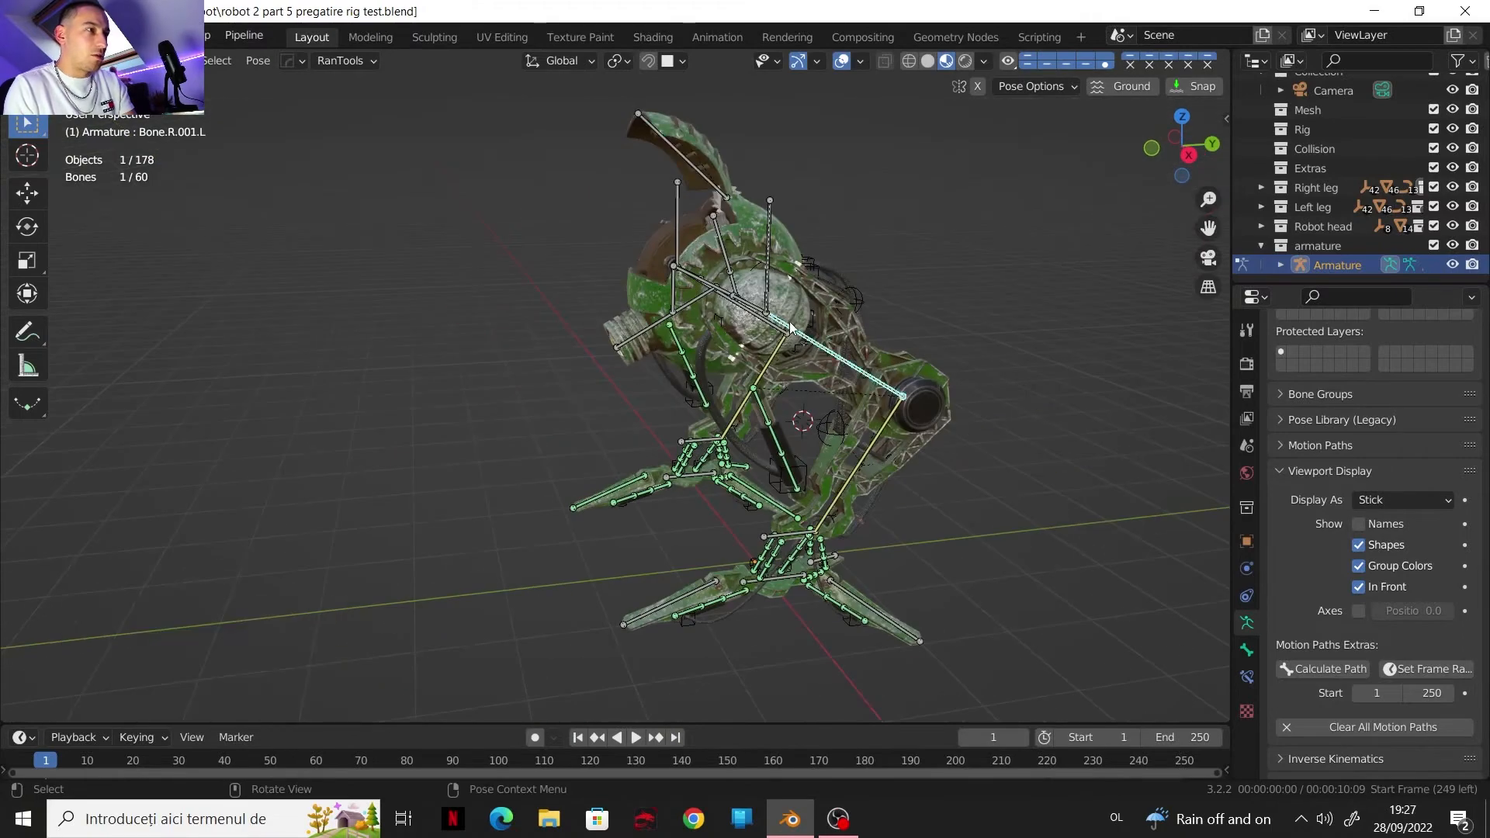
{"action": "key", "text": "g"}
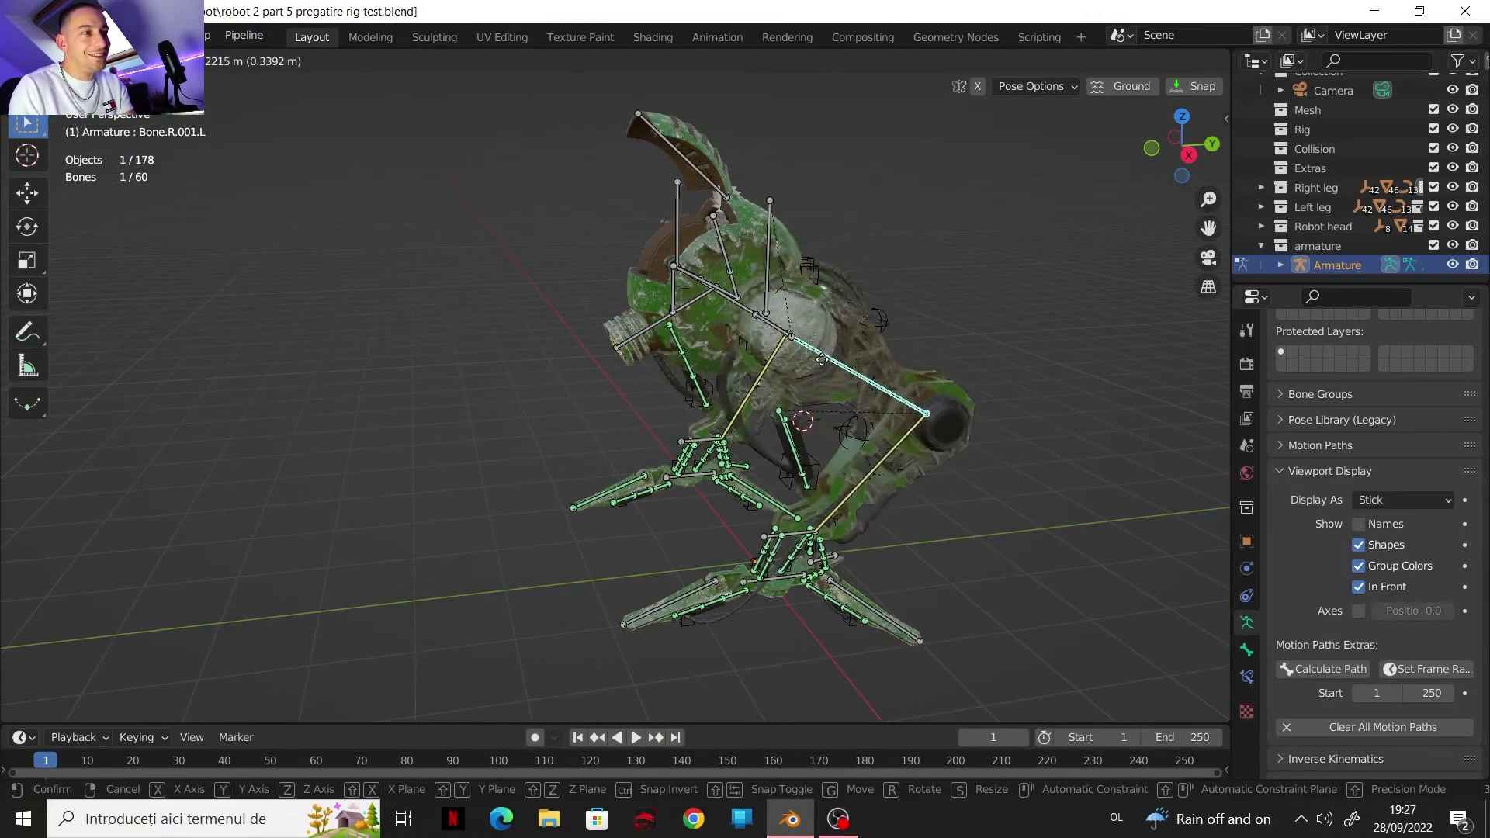
{"action": "right_click", "coordinate": [794, 327]}
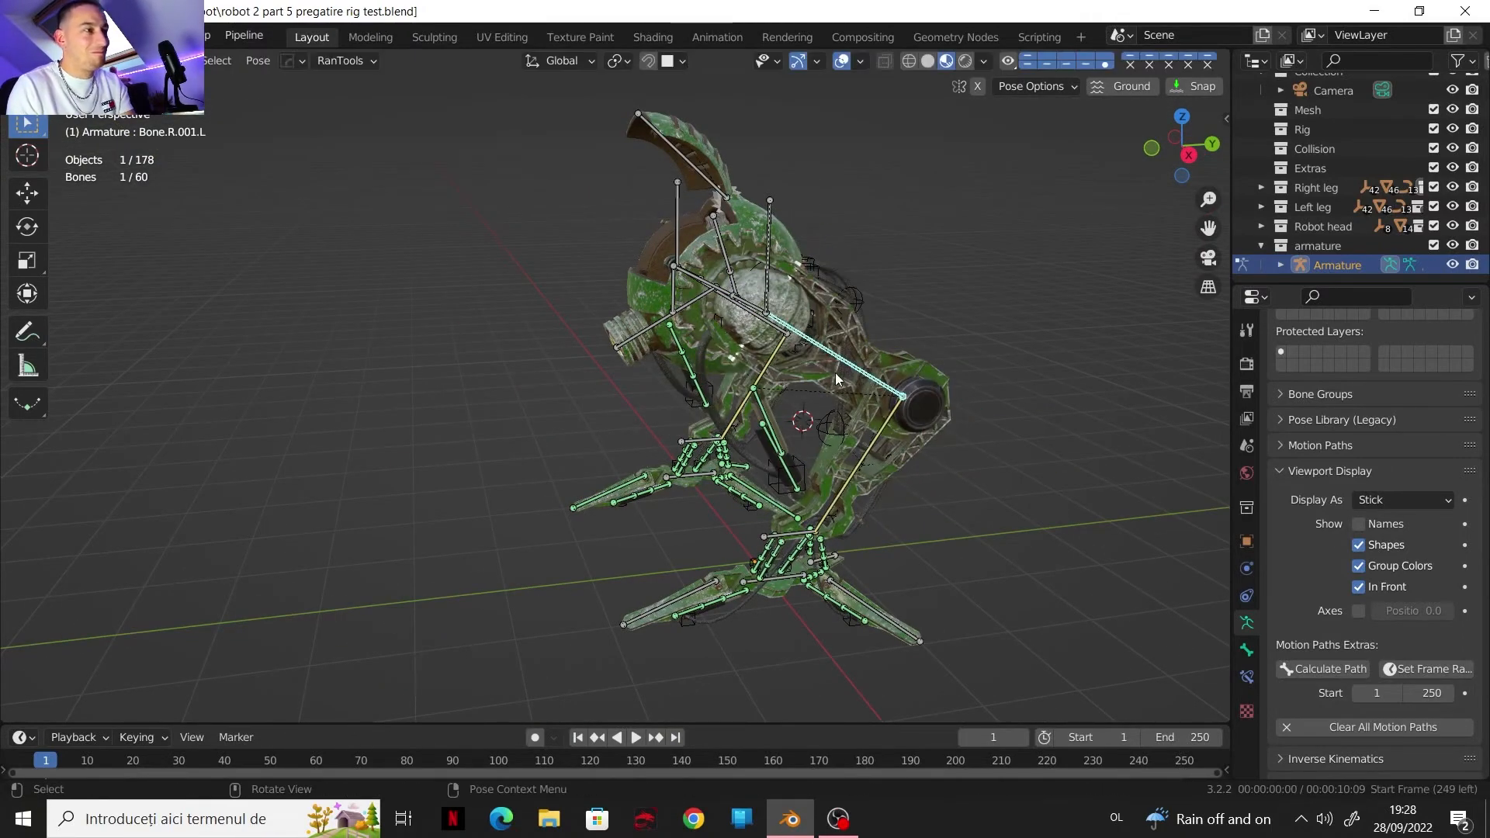
{"action": "middle_click_drag", "start_coordinate": [846, 382], "coordinate": [934, 391]}
{"action": "key", "text": "g"}
{"action": "key", "text": "x"}
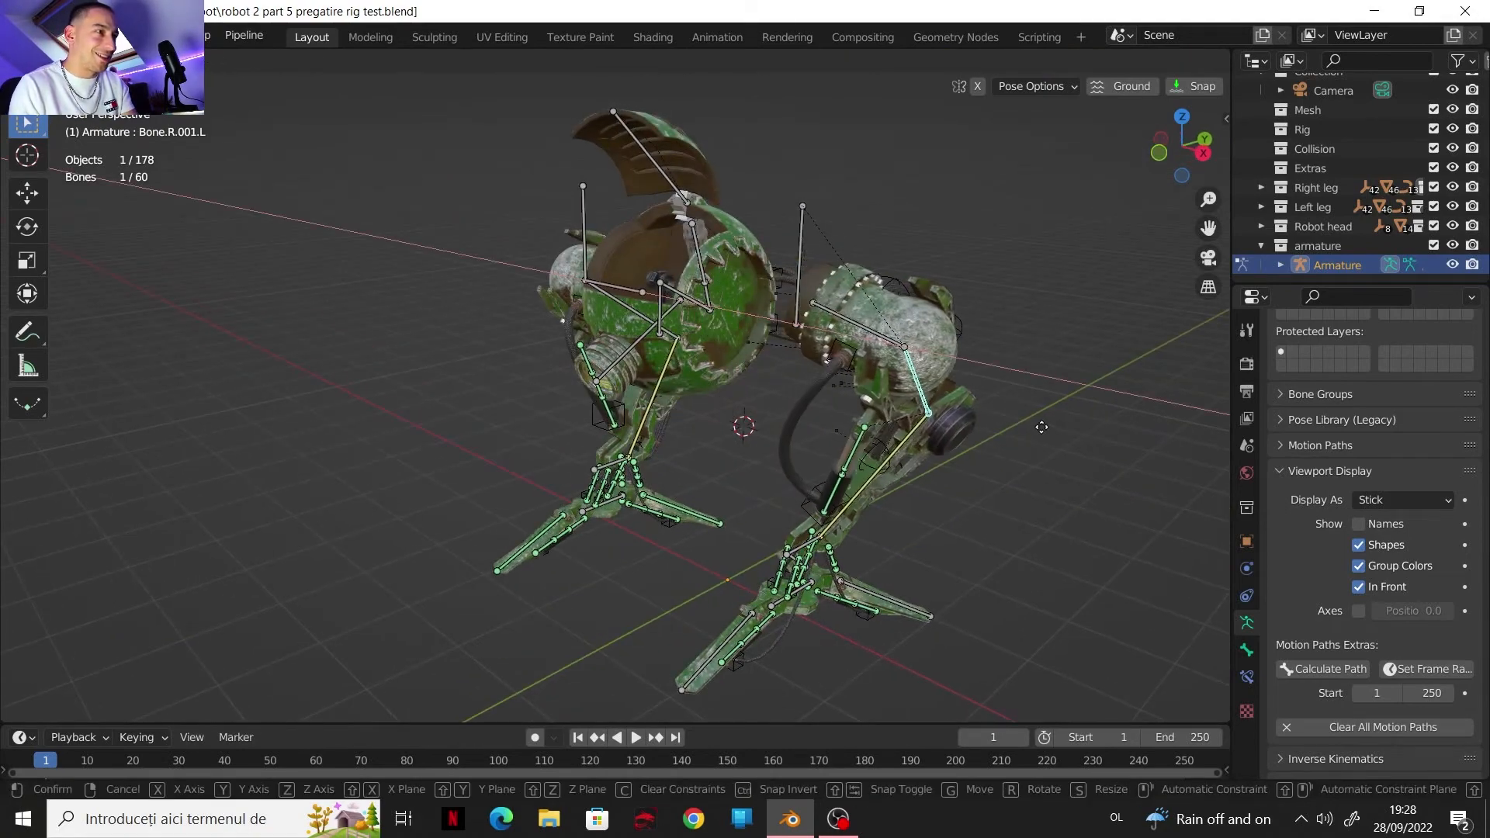
{"action": "left_click", "coordinate": [1015, 409]}
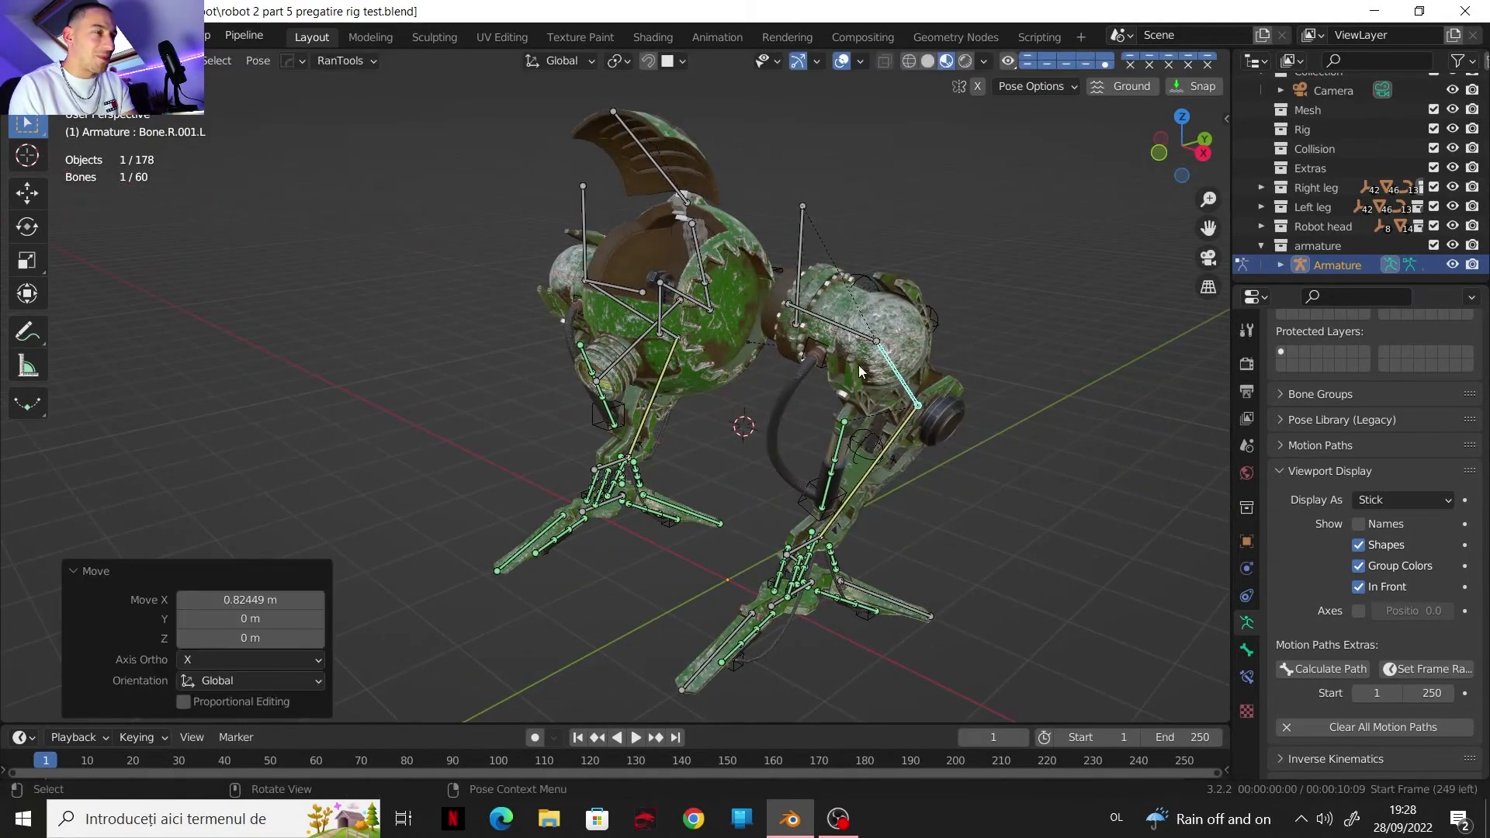
Step: Test-move the upper leg bone Bone.R.001.L from behind without keeping it and undo its displacement along X
{"action": "middle_click_drag", "start_coordinate": [1015, 411], "coordinate": [697, 381]}
{"action": "scroll", "coordinate": [845, 356], "scroll_direction": "down", "scroll_amount": 3}
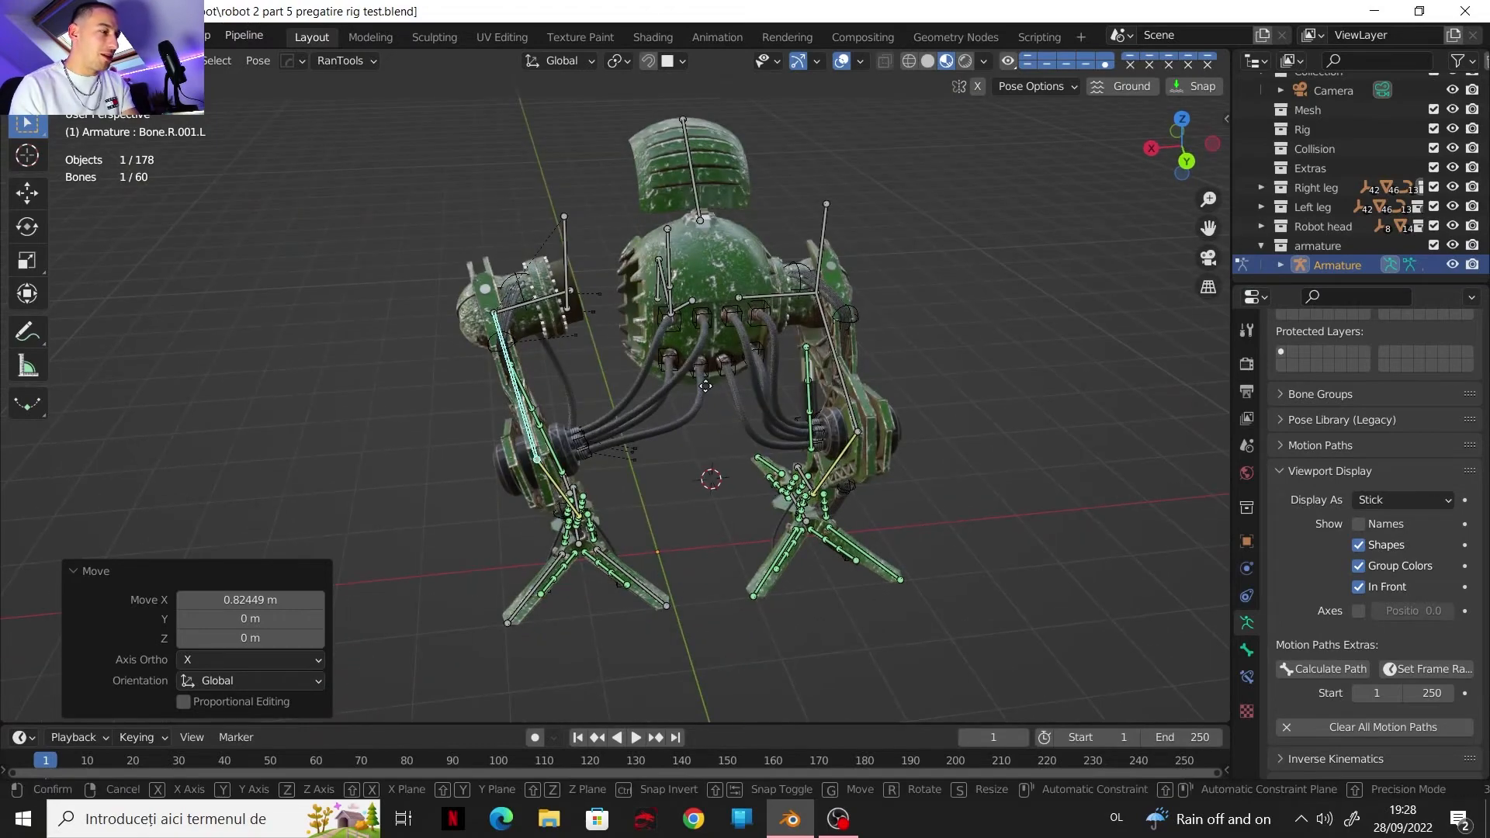
{"action": "right_click", "coordinate": [703, 392]}
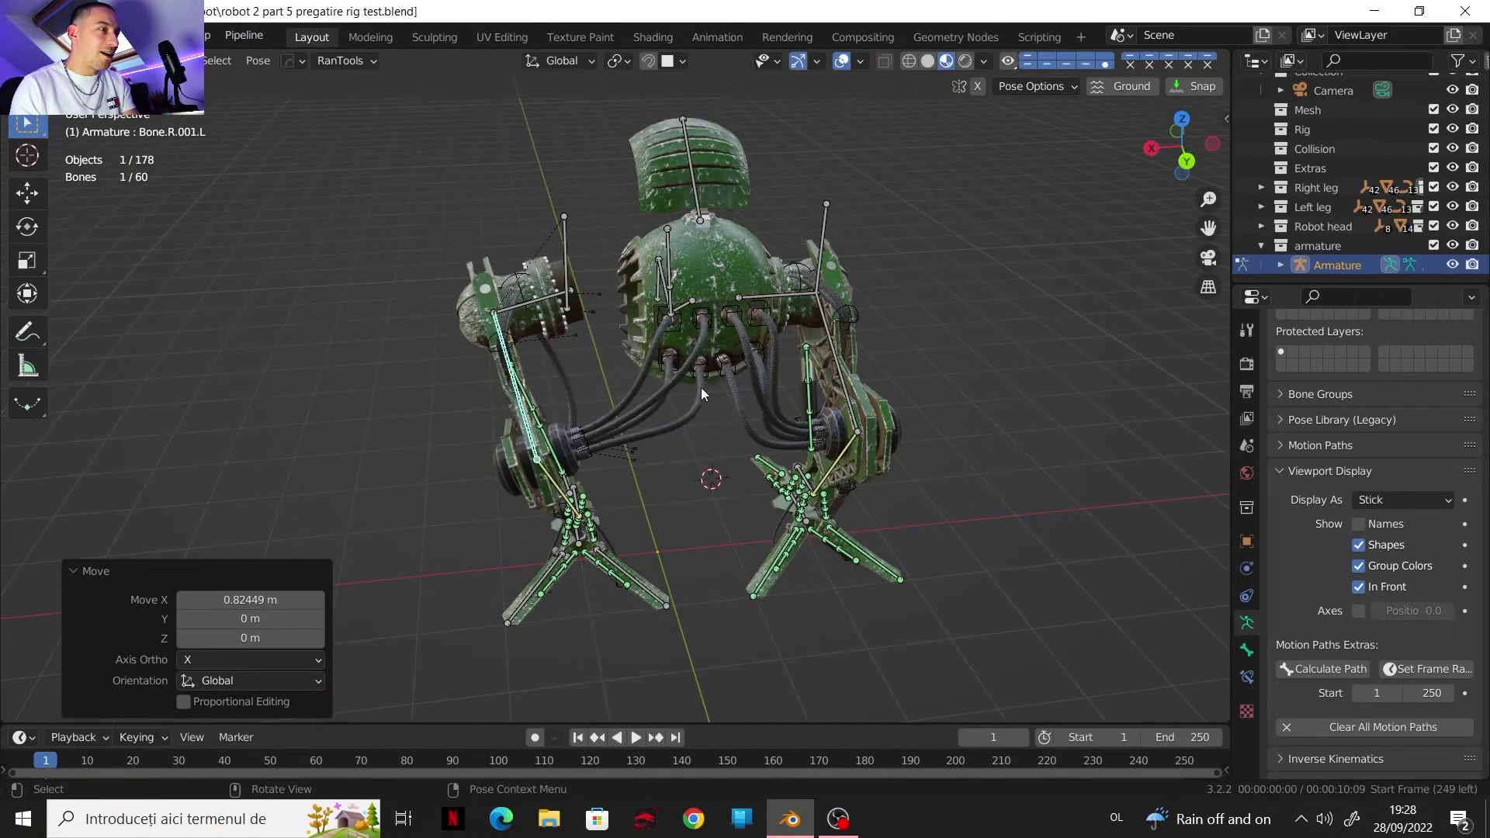
{"action": "left_click", "coordinate": [663, 390]}
{"action": "middle_click_drag", "start_coordinate": [665, 388], "coordinate": [882, 305]}
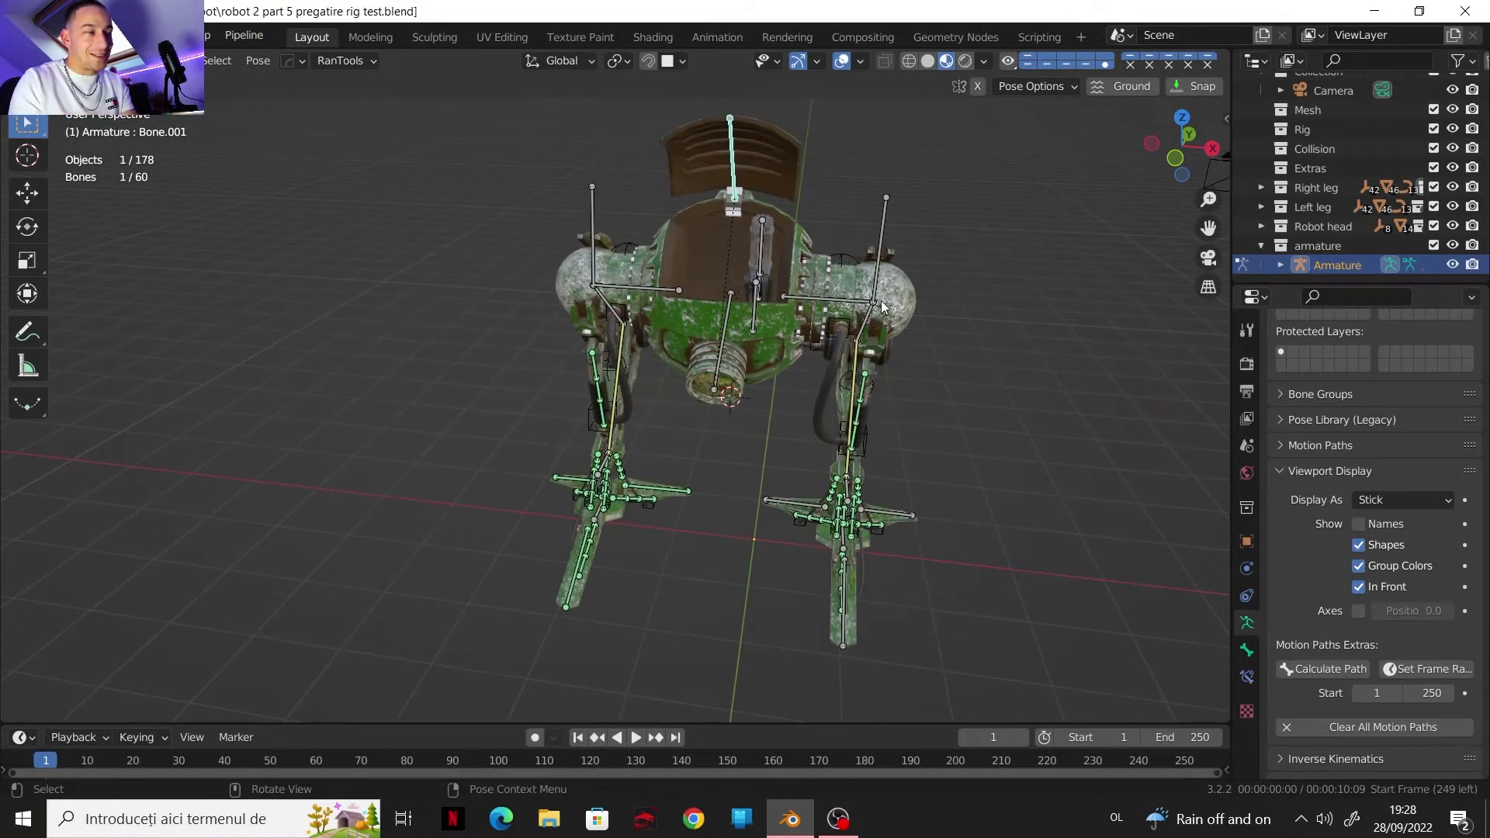
Step: Select the ankle bones of both legs, Bone.019.R and Bone.019.R.001.L, and test-move them together without keeping the move
{"action": "middle_click_drag", "start_coordinate": [768, 390], "coordinate": [622, 548]}
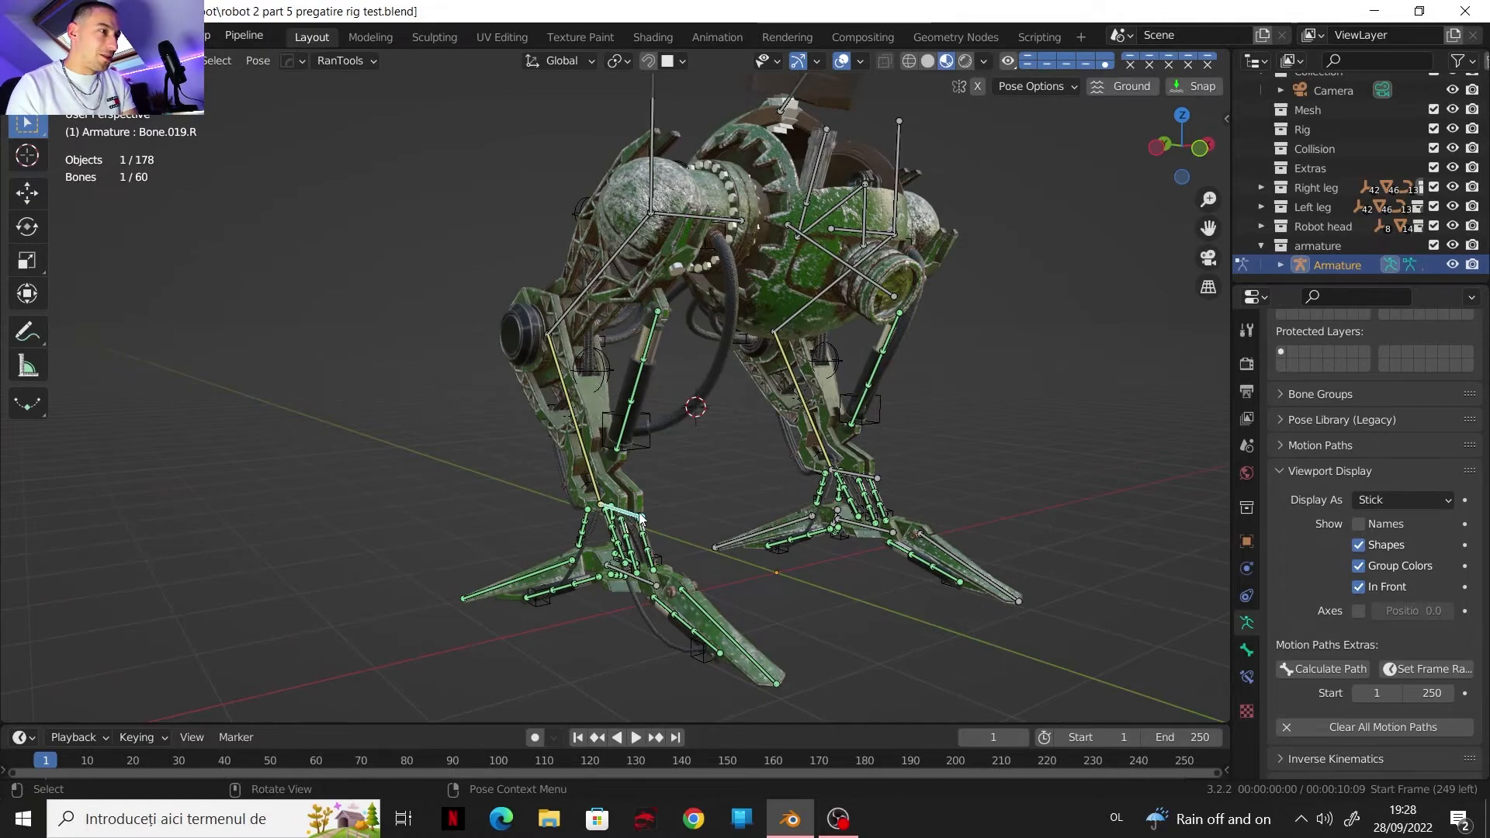
{"action": "key", "text": "g"}
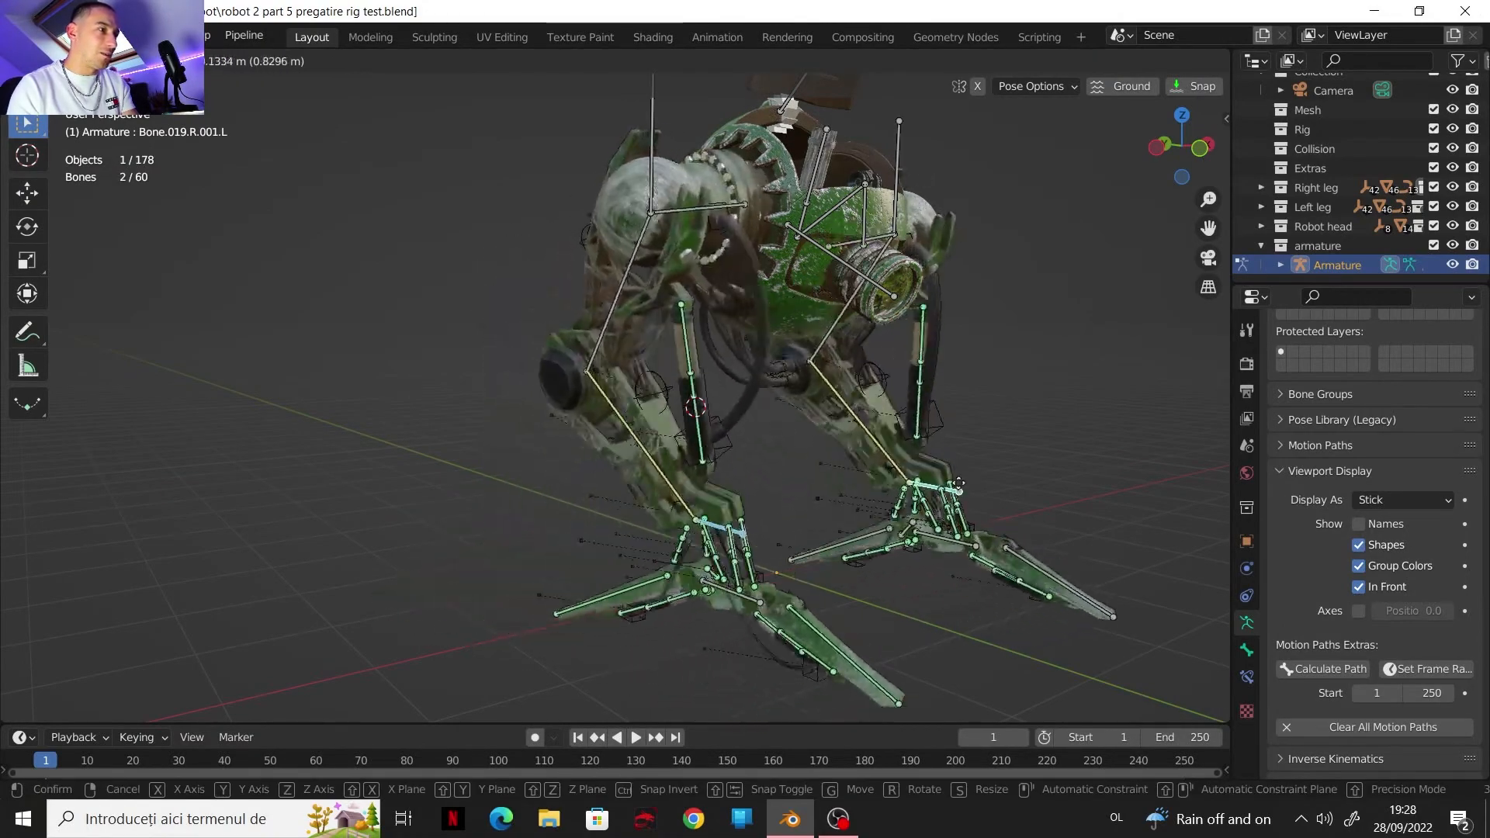
{"action": "left_click", "coordinate": [762, 431]}
Step: Compare the ankle pistons up close with the viewport overlays on and off, leaving the overlays hidden
{"action": "middle_click_drag", "start_coordinate": [762, 430], "coordinate": [834, 428]}
{"action": "scroll", "coordinate": [846, 426], "scroll_direction": "up", "scroll_amount": 2}
{"action": "middle_click_drag", "start_coordinate": [834, 428], "coordinate": [770, 360], "text": "shift"}
{"action": "scroll", "coordinate": [770, 356], "scroll_direction": "up", "scroll_amount": 4}
{"action": "scroll", "coordinate": [764, 365], "scroll_direction": "down", "scroll_amount": 2}
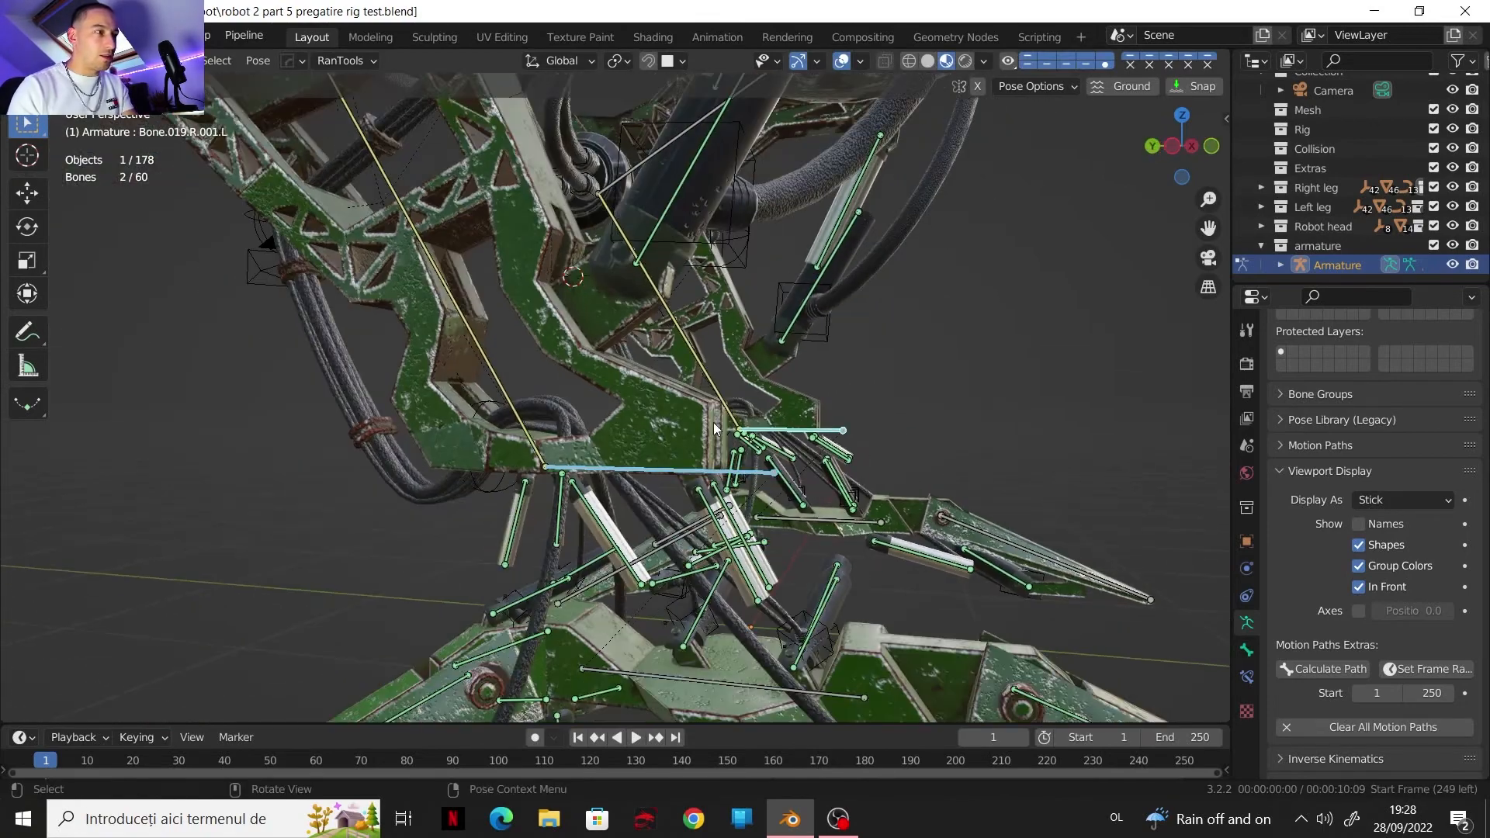
{"action": "left_click", "coordinate": [842, 61]}
{"action": "scroll", "coordinate": [603, 419], "scroll_direction": "up", "scroll_amount": 3}
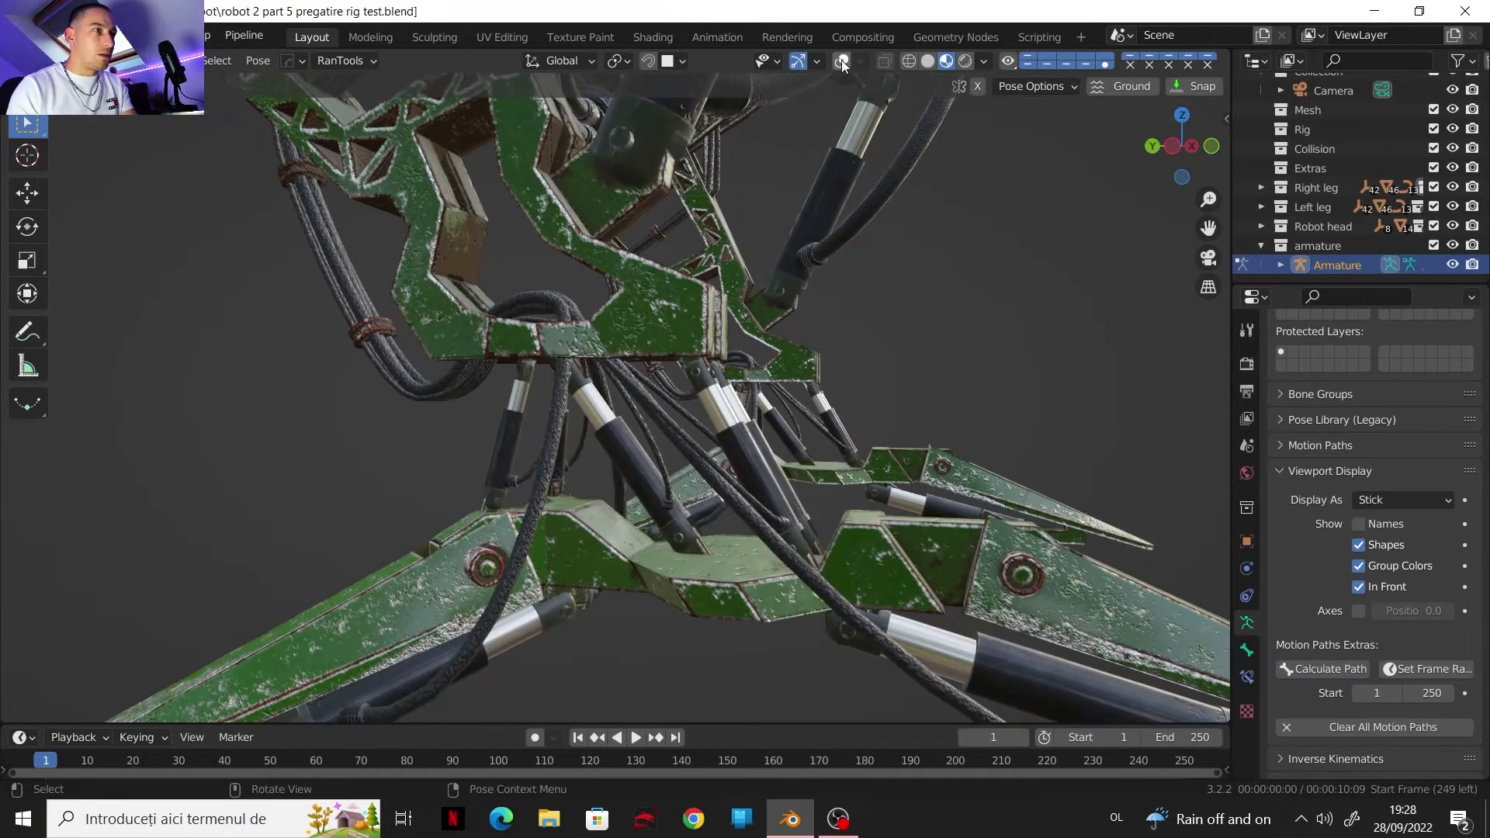
{"action": "left_click", "coordinate": [843, 61]}
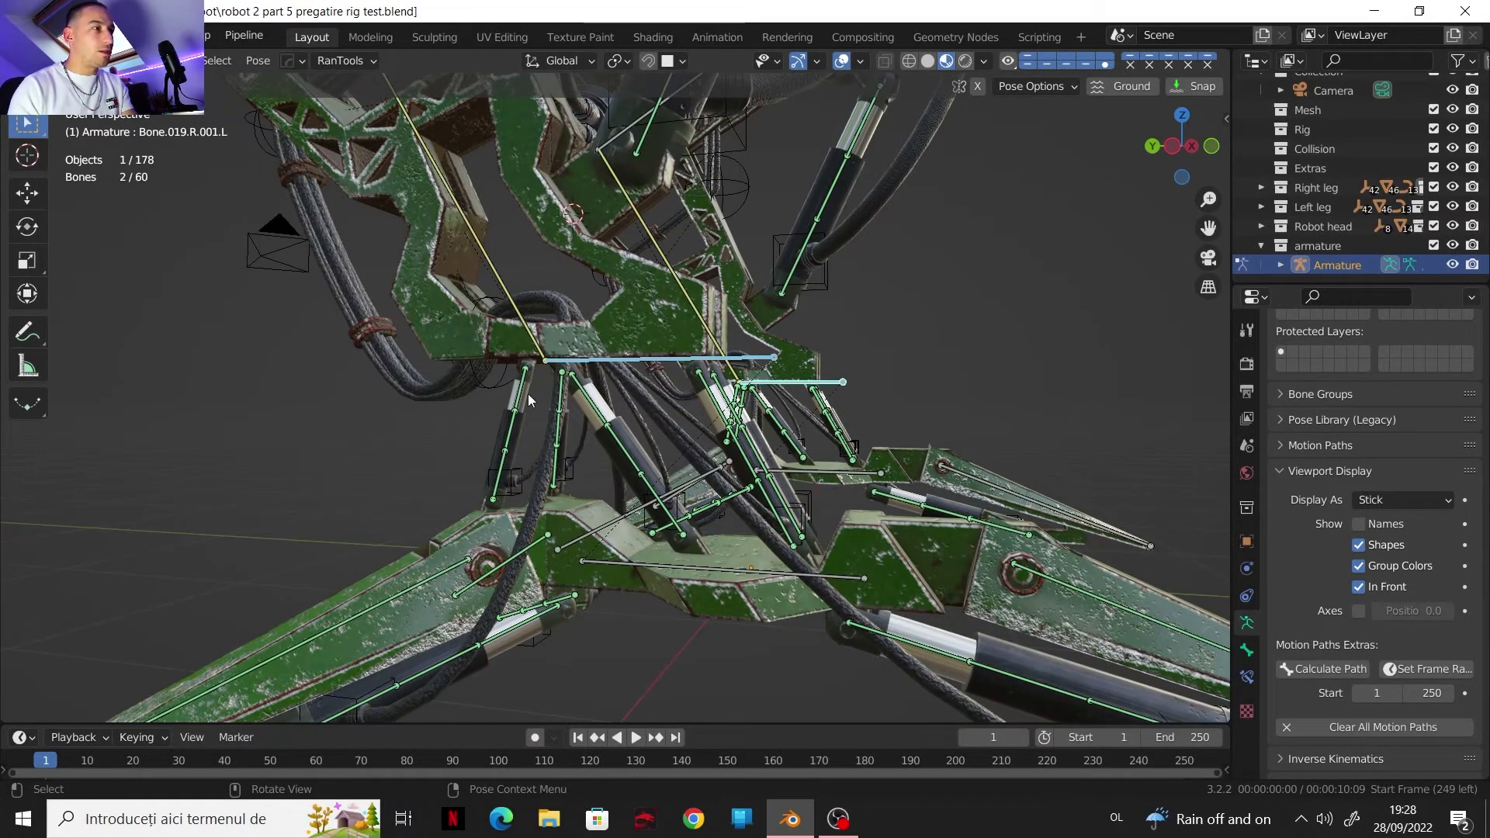
{"action": "left_click", "coordinate": [842, 61]}
Step: Shift both ankle bones about 0.025 m in X, -0.078 m in Y and 0.01 m in Z, and cancel a further test move
{"action": "key", "text": "g"}
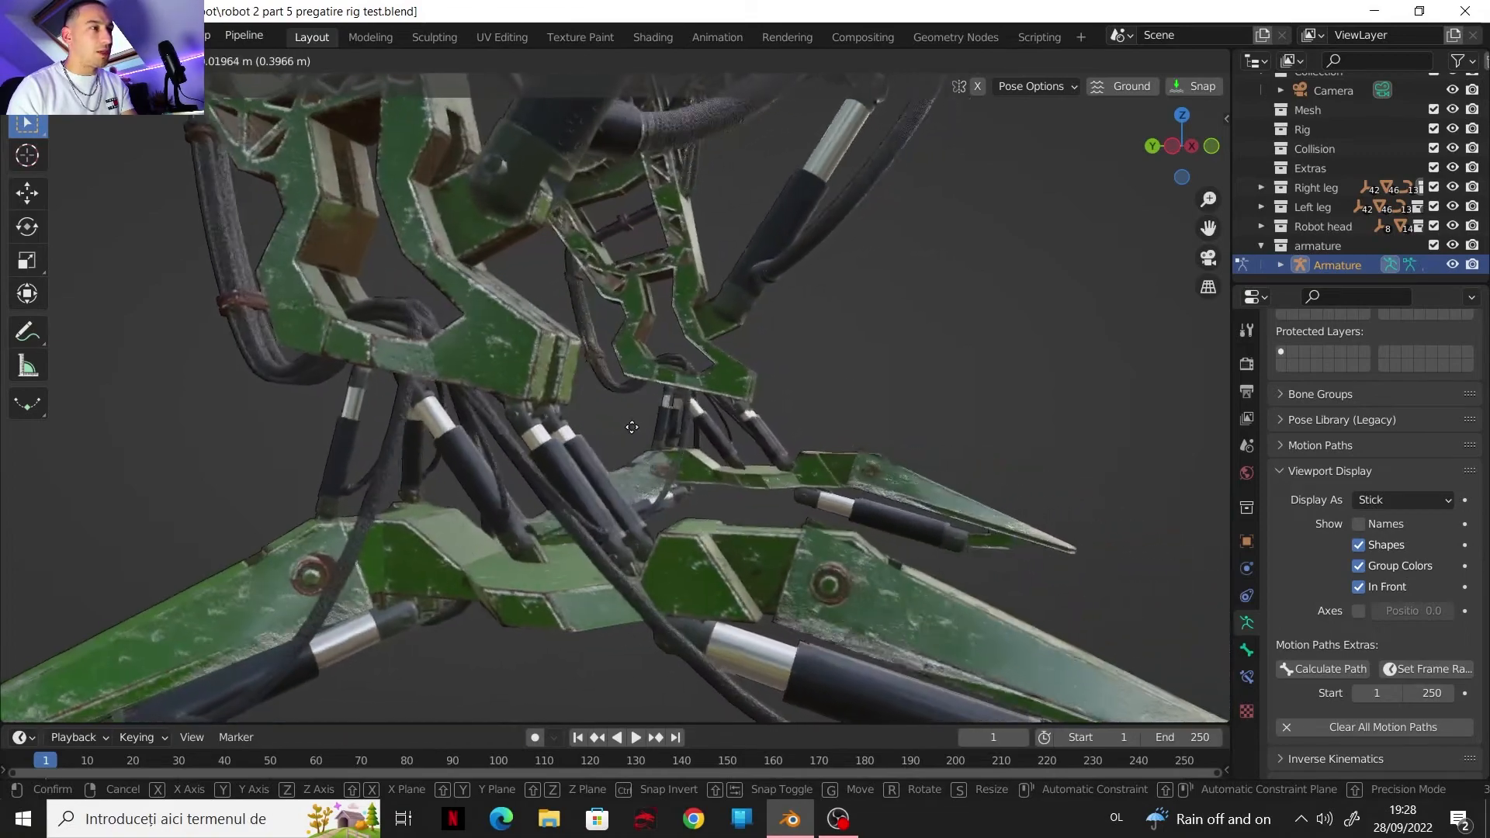
{"action": "left_click", "coordinate": [723, 397]}
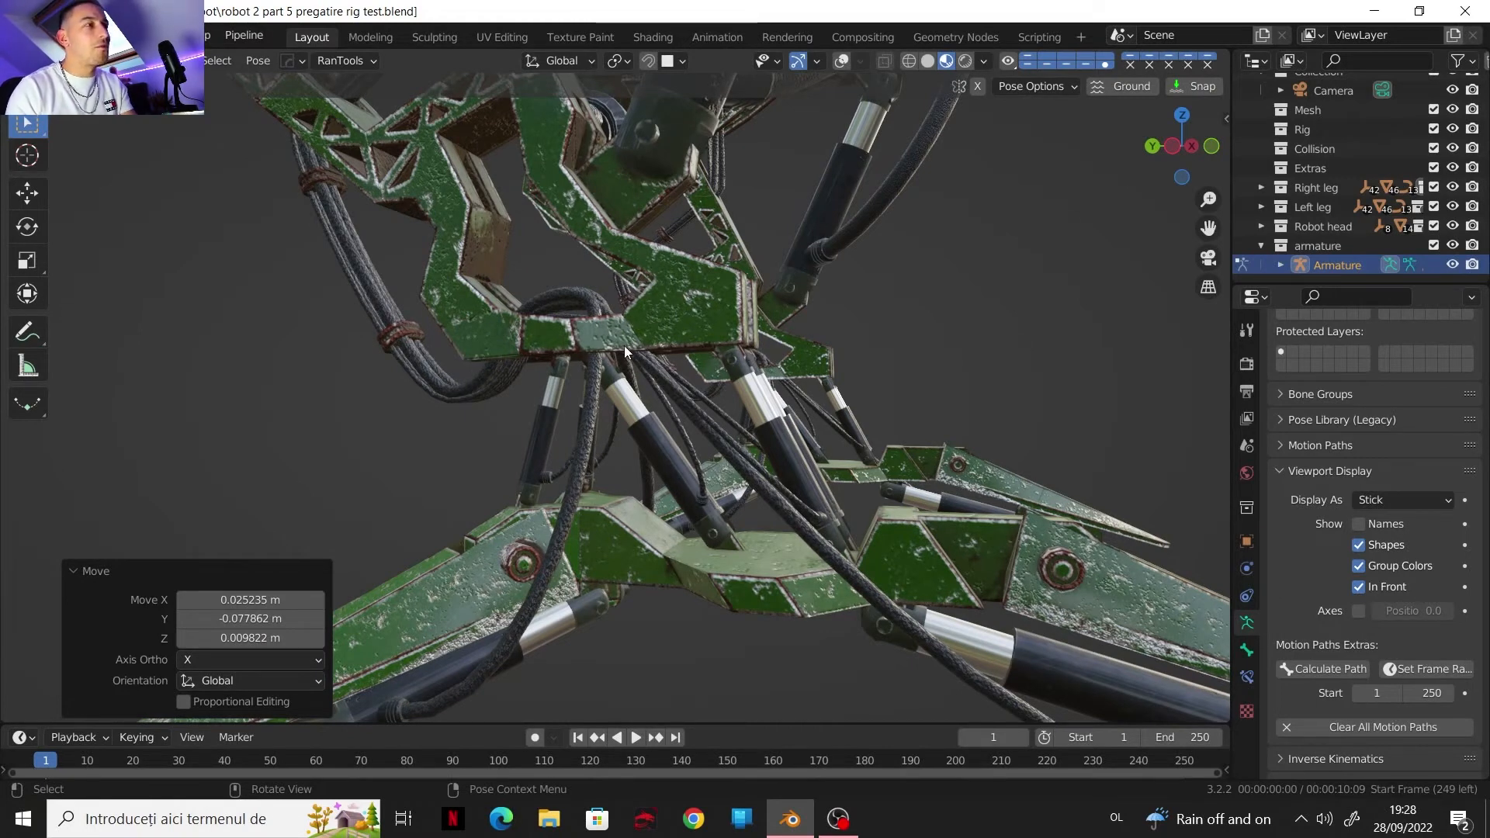
{"action": "key", "text": "g"}
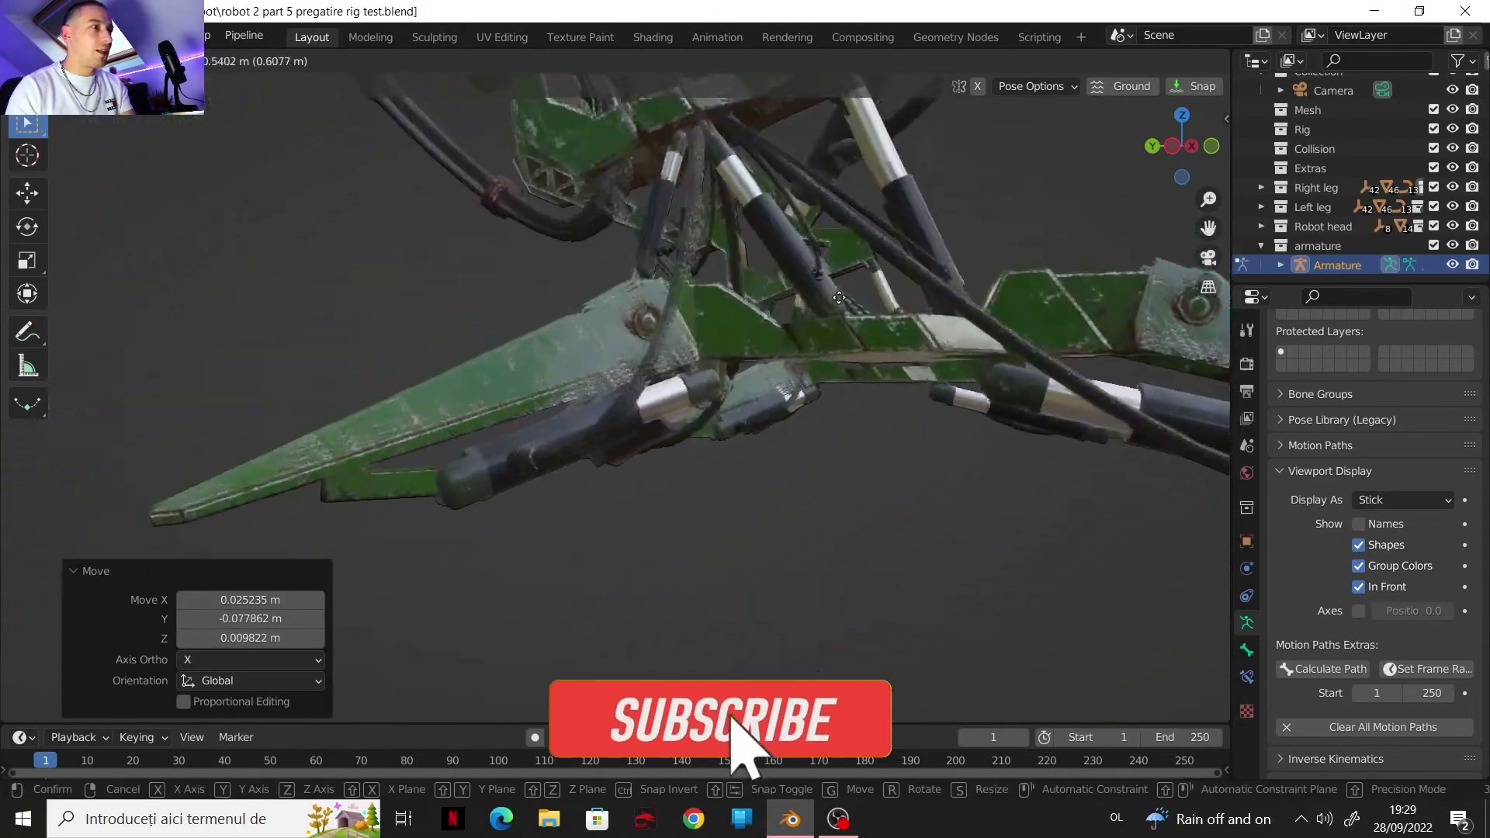
{"action": "right_click", "coordinate": [794, 403]}
{"action": "scroll", "coordinate": [803, 373], "scroll_direction": "down", "scroll_amount": 7}
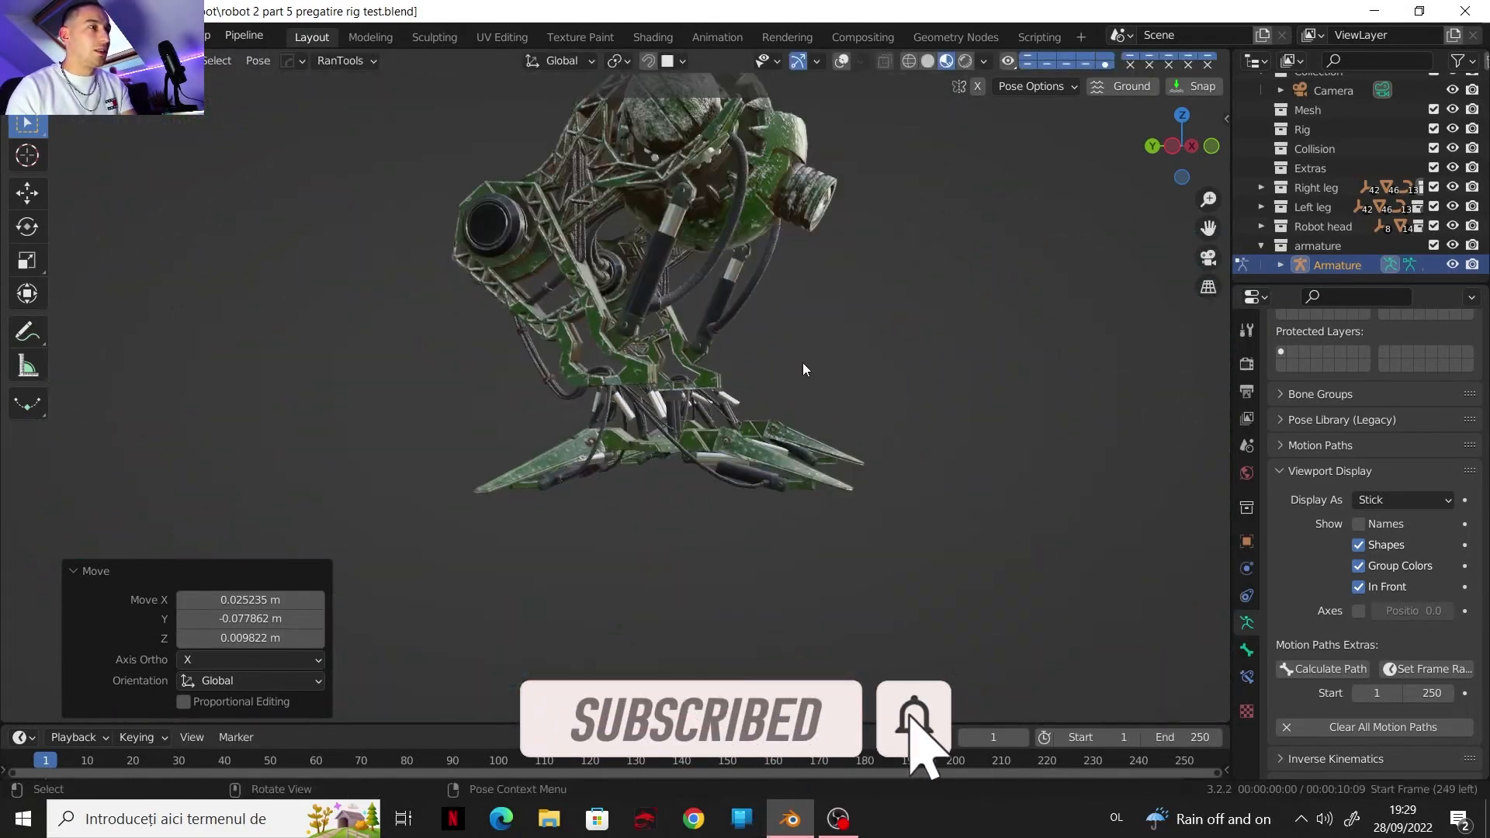
{"action": "middle_click_drag", "start_coordinate": [804, 342], "coordinate": [800, 435], "text": "shift"}
{"action": "middle_click_drag", "start_coordinate": [800, 427], "coordinate": [763, 384]}
{"action": "scroll", "coordinate": [664, 372], "scroll_direction": "up", "scroll_amount": 2}
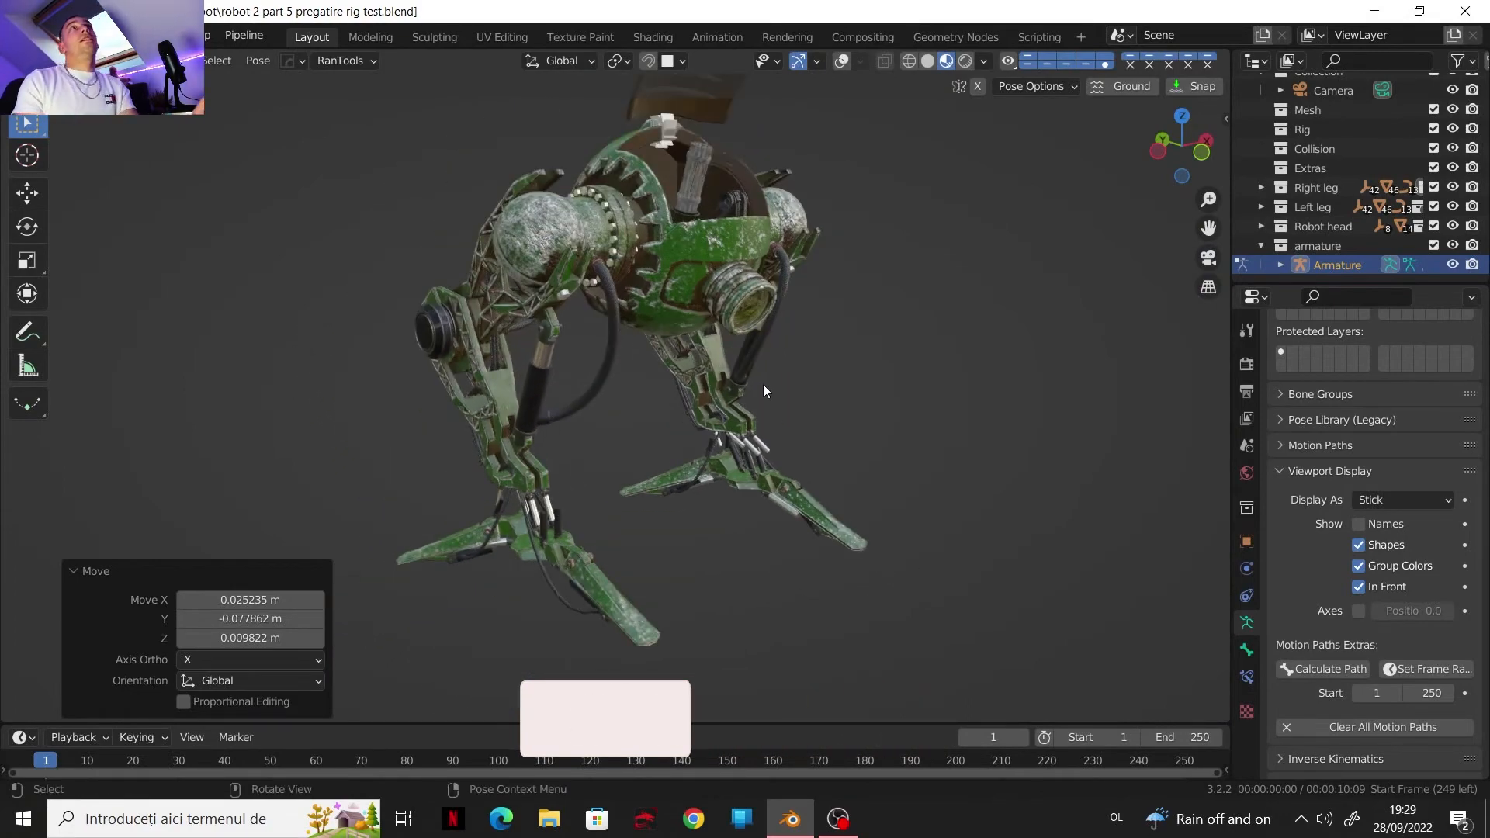